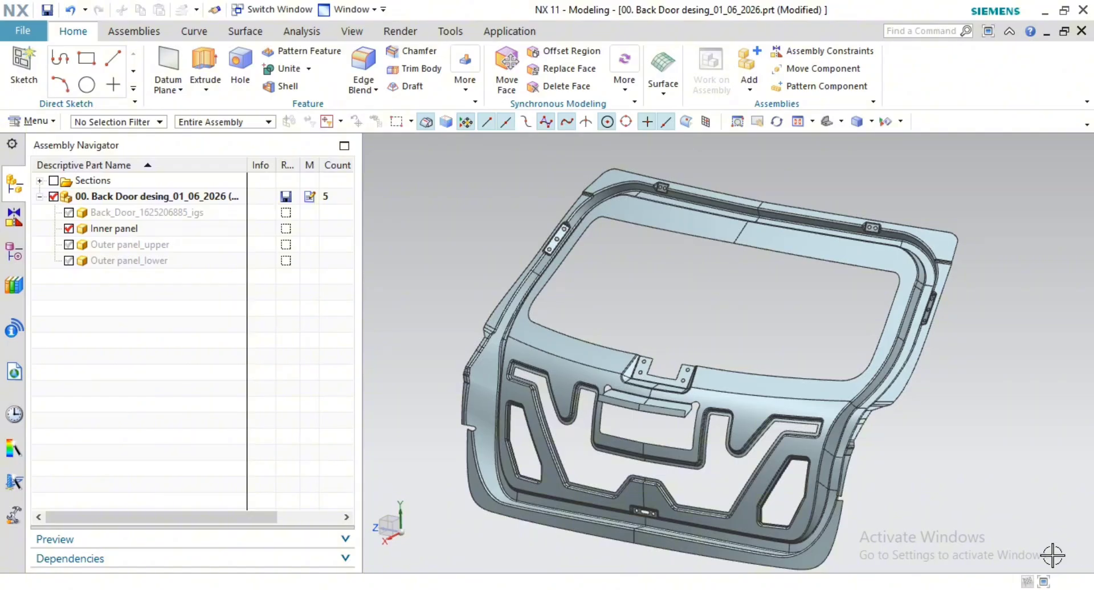
Step: Show the Outer panel_upper component together with the inner panel in the assembly
{"action": "middle_click_drag", "start_coordinate": [918, 438], "coordinate": [916, 441]}
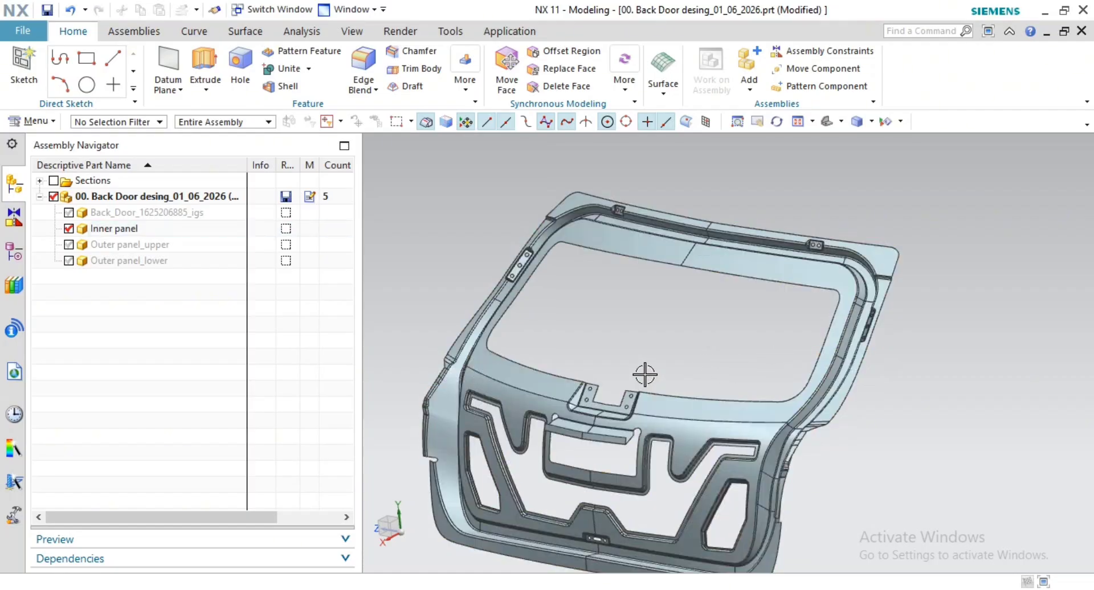
{"action": "mouse_move", "coordinate": [645, 374]}
{"action": "middle_mouse_down"}
{"action": "mouse_move", "coordinate": [663, 360]}
{"action": "mouse_move", "coordinate": [653, 360]}
{"action": "middle_mouse_up"}
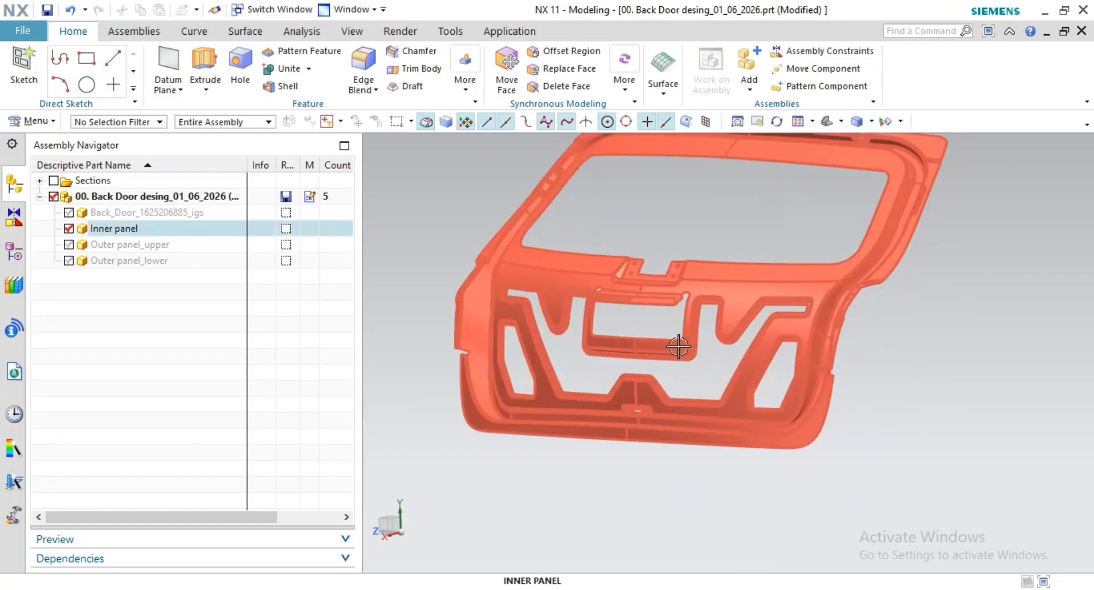
{"action": "middle_click_drag", "start_coordinate": [657, 409], "coordinate": [653, 442], "text": "shift"}
{"action": "middle_click_drag", "start_coordinate": [814, 356], "coordinate": [801, 381], "text": "shift"}
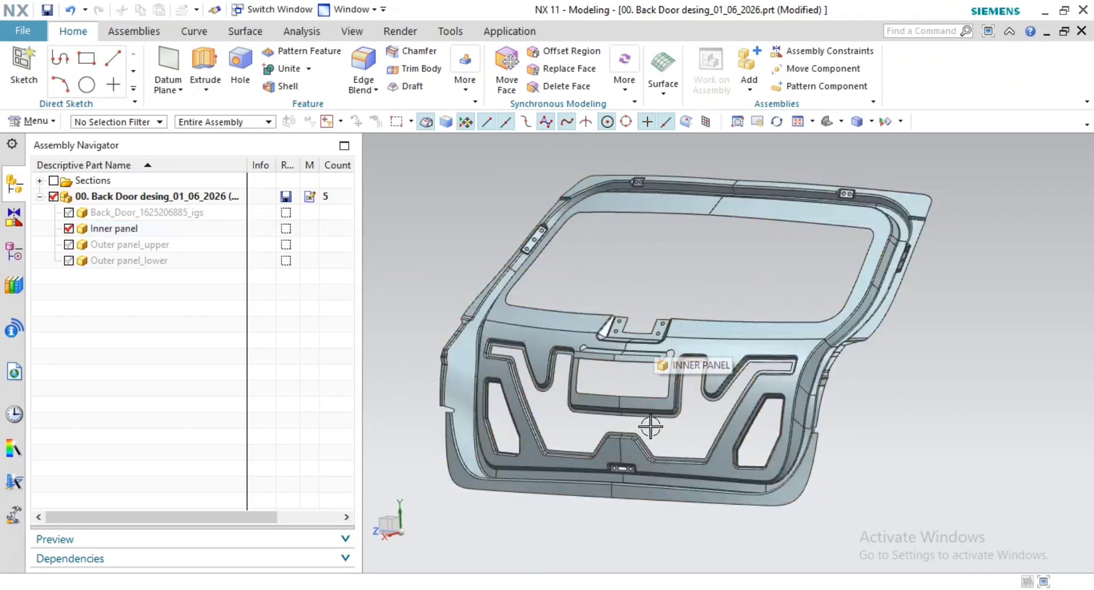
{"action": "scroll", "coordinate": [640, 475], "scroll_direction": "up", "scroll_amount": 3}
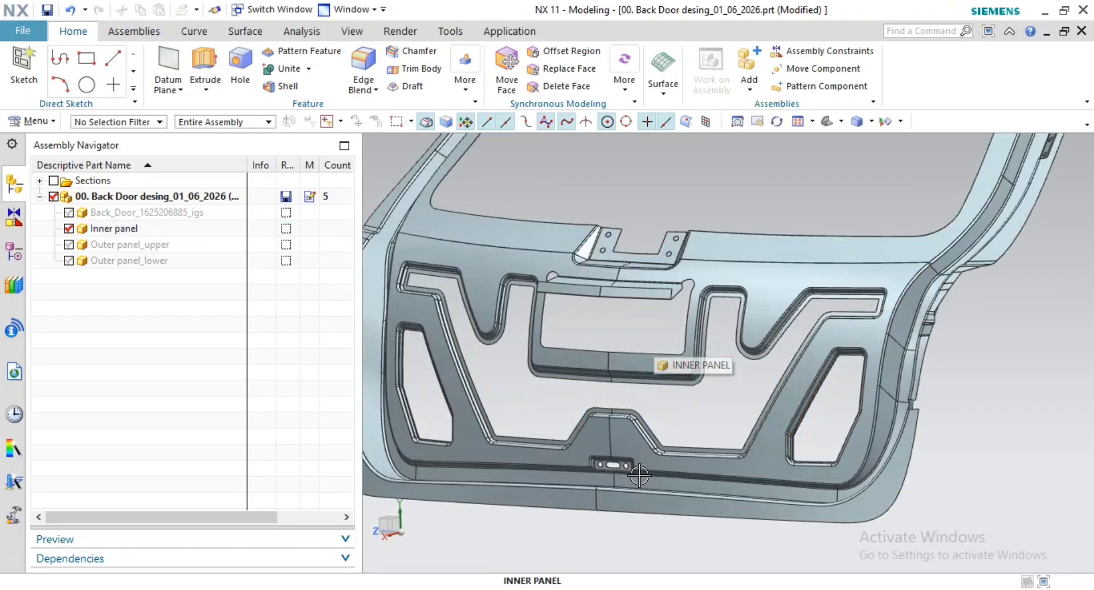
{"action": "scroll", "coordinate": [586, 391], "scroll_direction": "down", "scroll_amount": 4}
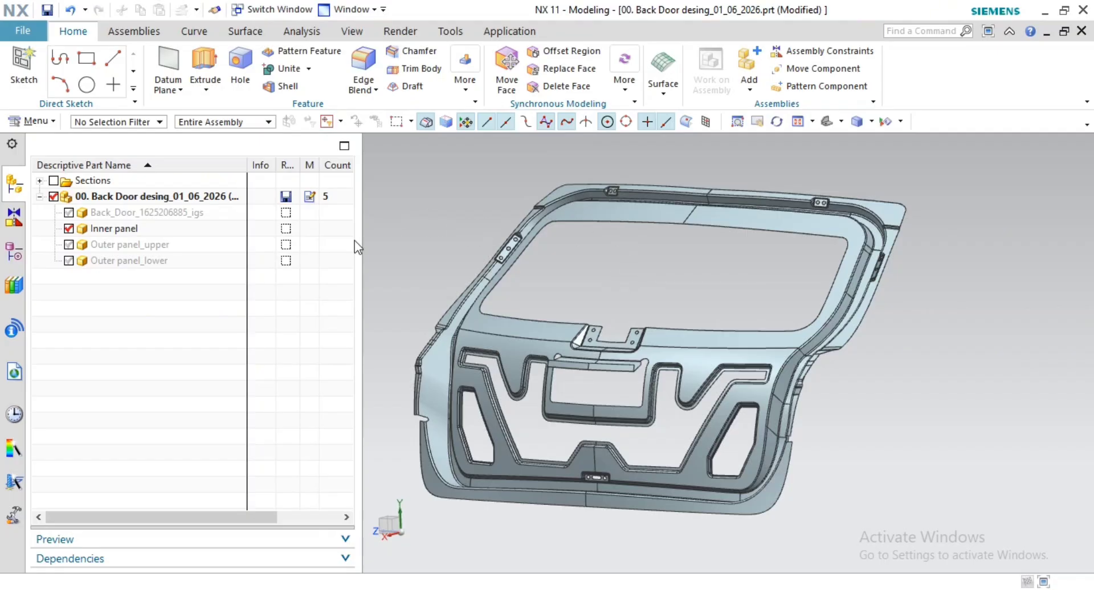
{"action": "left_click", "coordinate": [68, 244]}
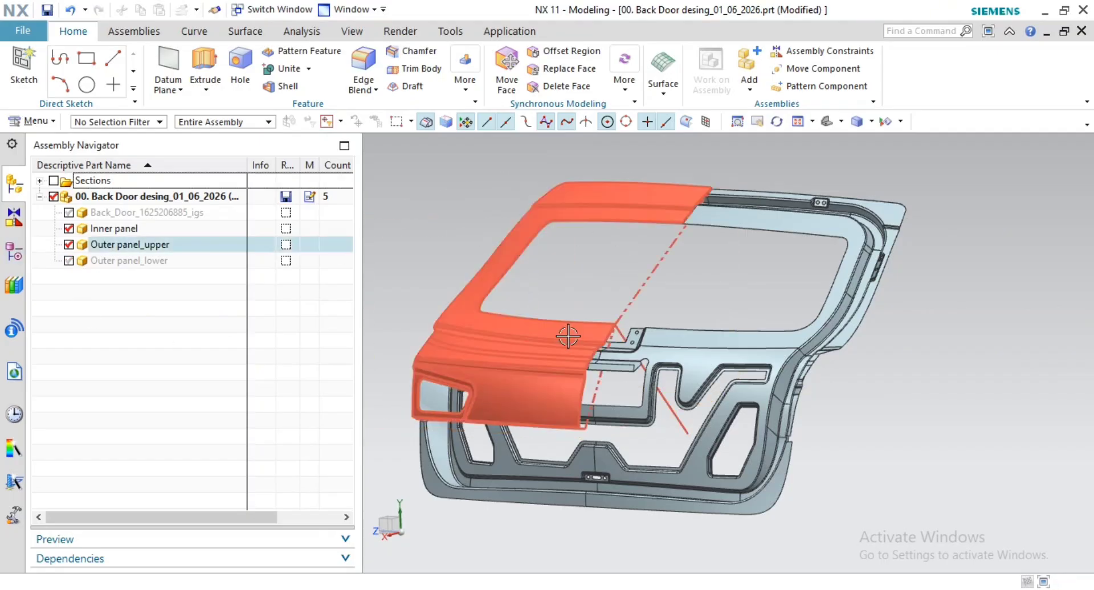
Step: Examine how the upper outer panel fits over the inner panel, including the lamp opening area and underside
{"action": "scroll", "coordinate": [593, 420], "scroll_direction": "up", "scroll_amount": 3}
{"action": "middle_click_drag", "start_coordinate": [594, 420], "coordinate": [748, 289]}
{"action": "scroll", "coordinate": [541, 349], "scroll_direction": "down", "scroll_amount": 3}
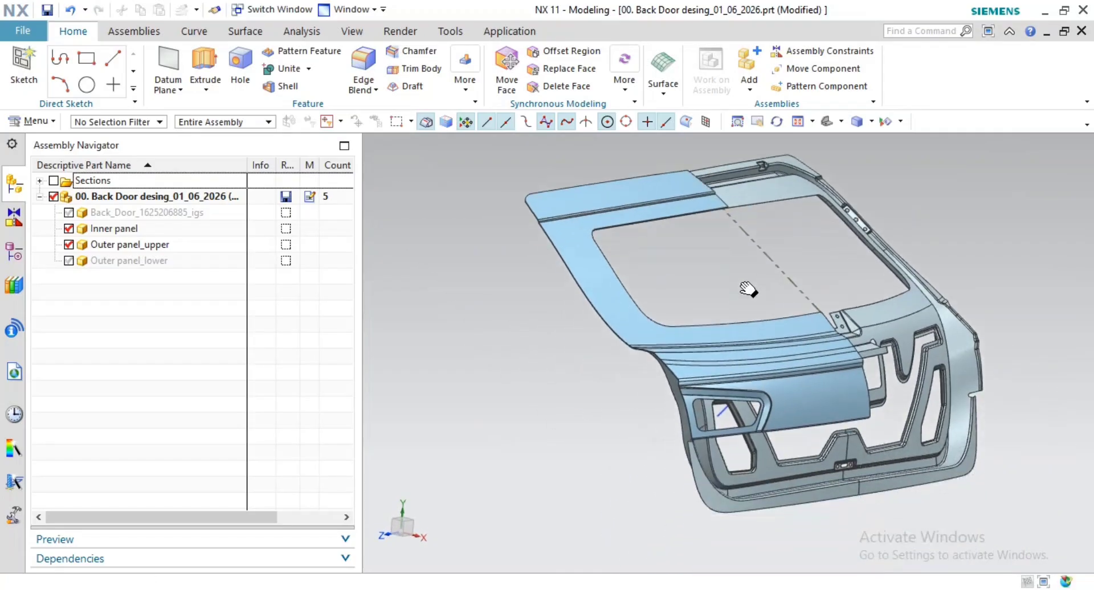
{"action": "scroll", "coordinate": [720, 303], "scroll_direction": "up", "scroll_amount": 3}
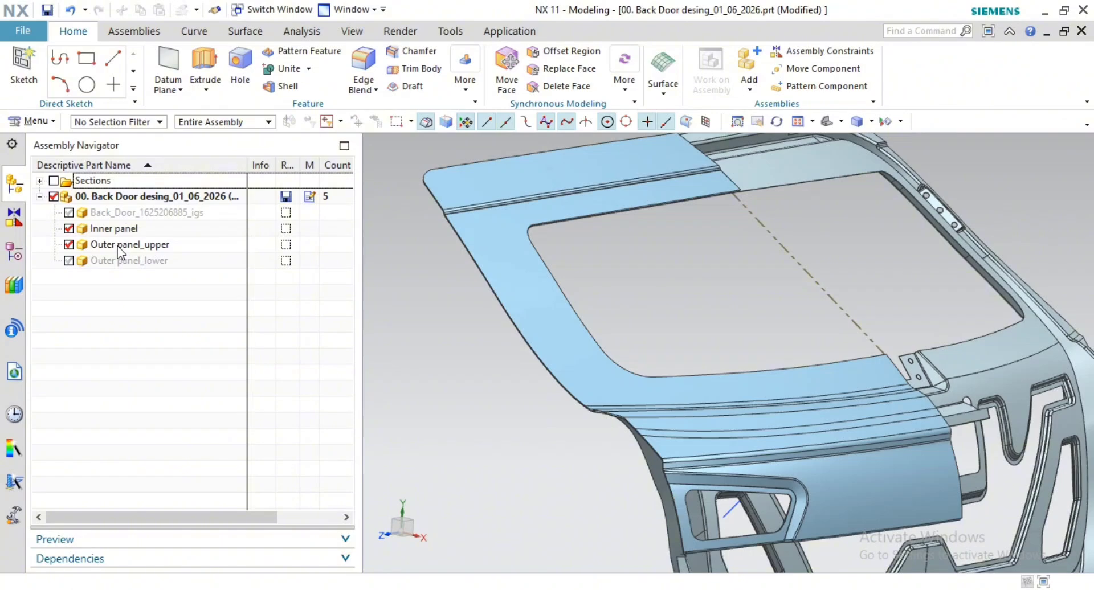
{"action": "scroll", "coordinate": [644, 264], "scroll_direction": "down", "scroll_amount": 2}
{"action": "middle_click_drag", "start_coordinate": [562, 261], "coordinate": [517, 246], "text": "shift"}
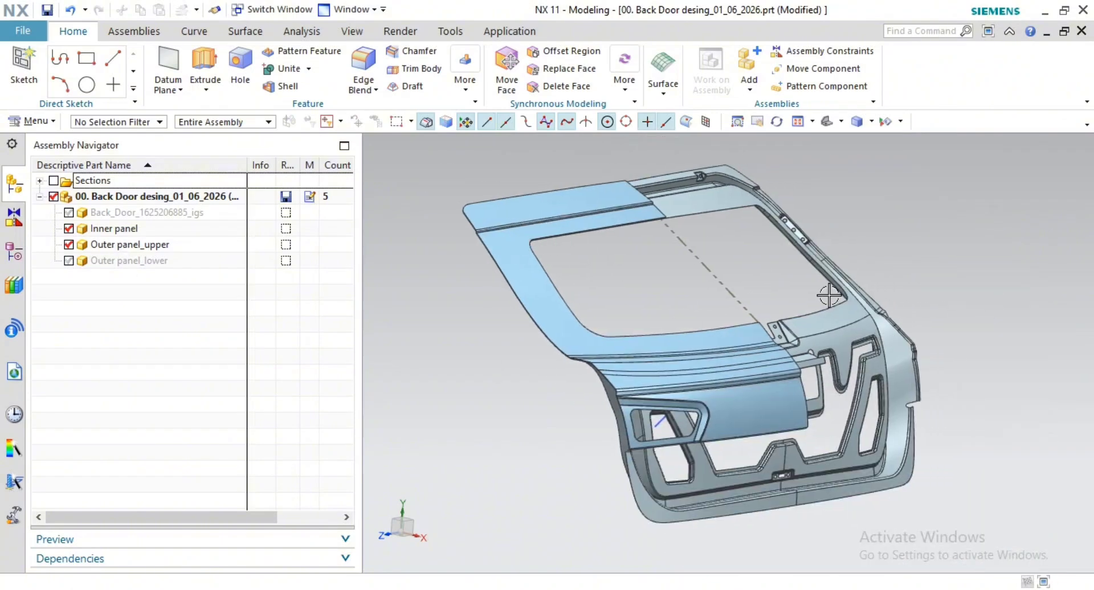
{"action": "scroll", "coordinate": [752, 255], "scroll_direction": "up", "scroll_amount": 1}
{"action": "middle_click_drag", "start_coordinate": [752, 254], "coordinate": [755, 297], "text": "shift"}
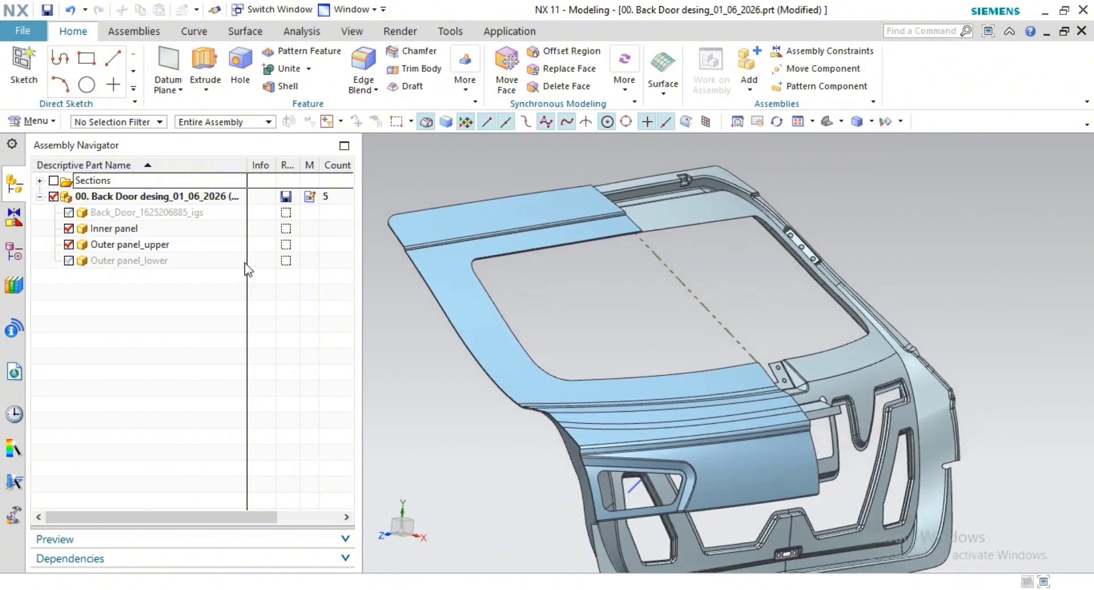
{"action": "middle_click_drag", "start_coordinate": [777, 335], "coordinate": [789, 298]}
{"action": "scroll", "coordinate": [733, 214], "scroll_direction": "up", "scroll_amount": 3}
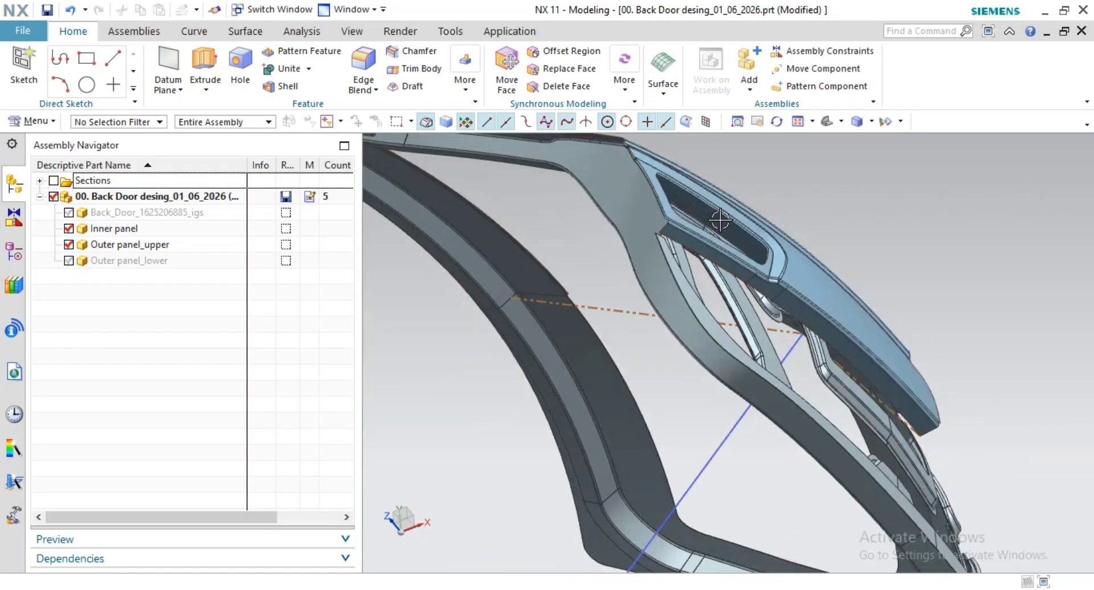
{"action": "middle_click_drag", "start_coordinate": [721, 220], "coordinate": [715, 259]}
{"action": "scroll", "coordinate": [705, 273], "scroll_direction": "down", "scroll_amount": 3}
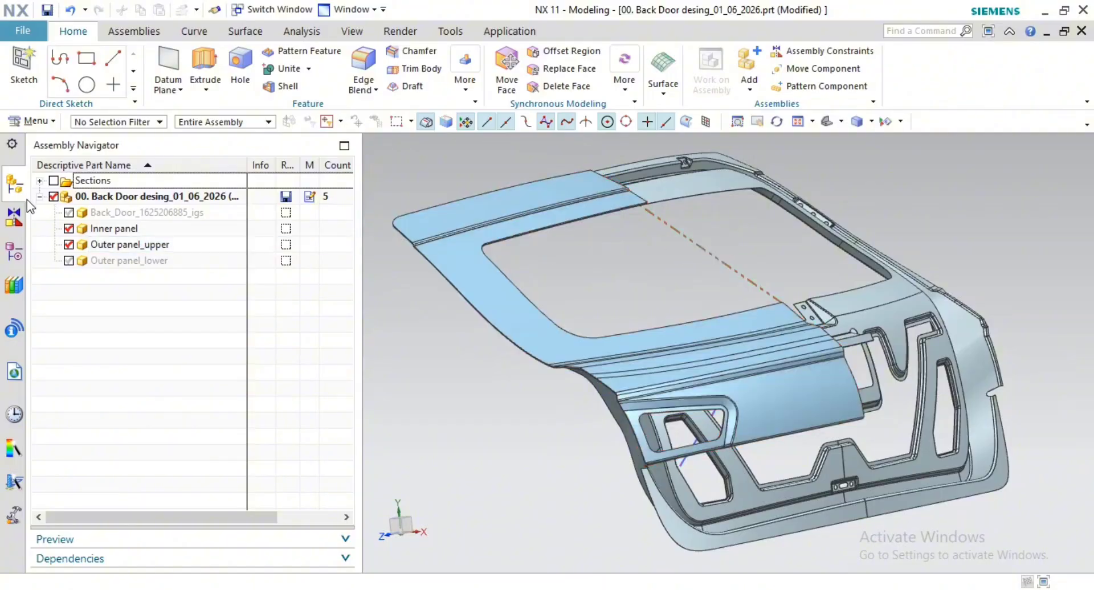
Step: Hide the inner panel and inspect the upper outer panel on its own from both sides
{"action": "left_click", "coordinate": [69, 229]}
{"action": "middle_click_drag", "start_coordinate": [632, 307], "coordinate": [555, 328]}
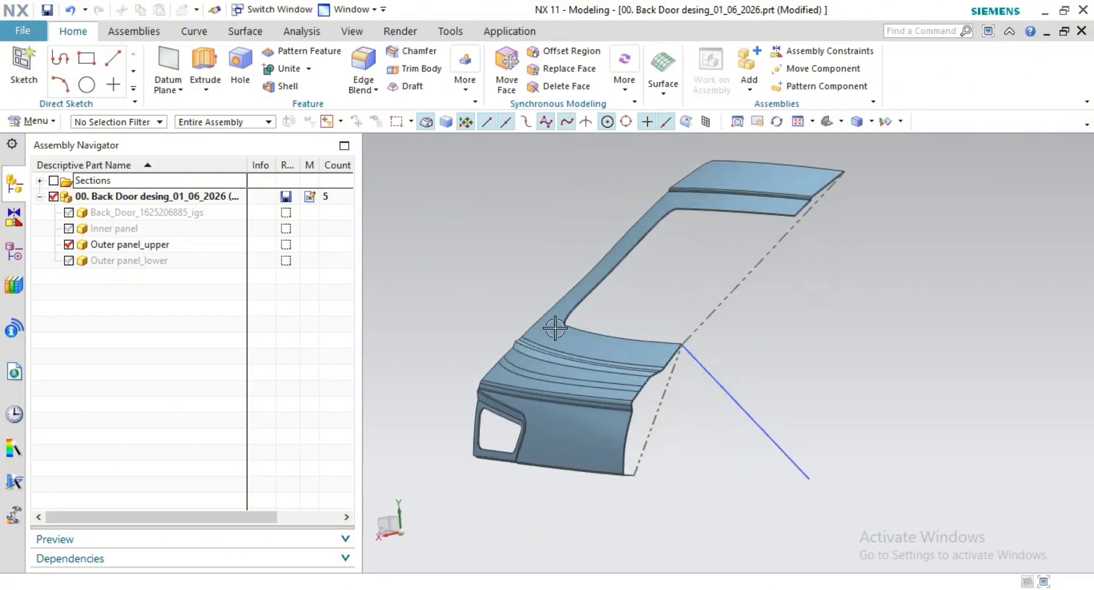
{"action": "mouse_move", "coordinate": [736, 393]}
{"action": "middle_mouse_down"}
{"action": "mouse_move", "coordinate": [772, 284]}
{"action": "mouse_move", "coordinate": [855, 274]}
{"action": "mouse_move", "coordinate": [779, 257]}
{"action": "mouse_move", "coordinate": [613, 181]}
{"action": "mouse_move", "coordinate": [652, 192]}
{"action": "mouse_move", "coordinate": [943, 190]}
{"action": "mouse_move", "coordinate": [730, 239]}
{"action": "mouse_move", "coordinate": [777, 213]}
{"action": "mouse_move", "coordinate": [643, 211]}
{"action": "middle_mouse_up"}
{"action": "middle_click_drag", "start_coordinate": [750, 227], "coordinate": [740, 367]}
{"action": "scroll", "coordinate": [740, 368], "scroll_direction": "up", "scroll_amount": 4}
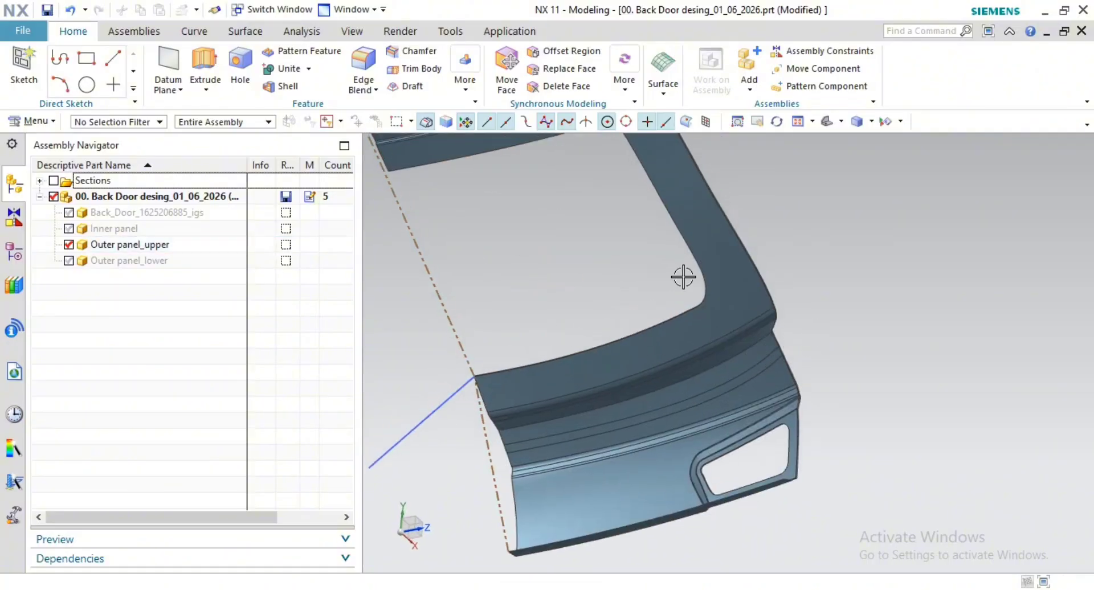
{"action": "scroll", "coordinate": [702, 267], "scroll_direction": "down", "scroll_amount": 1}
{"action": "middle_click_drag", "start_coordinate": [713, 264], "coordinate": [658, 245], "text": "shift"}
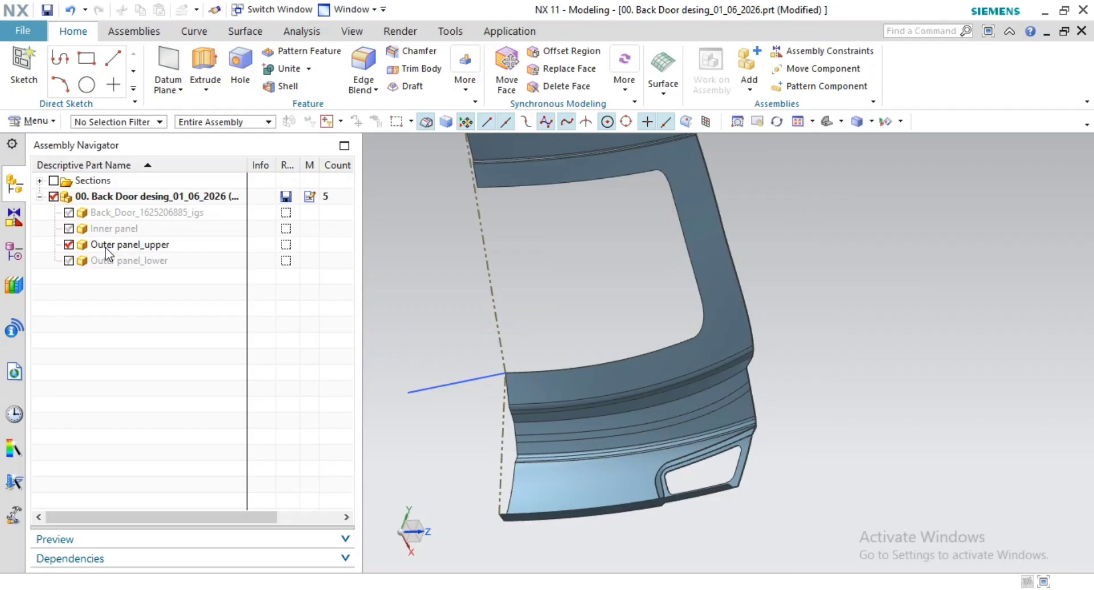
{"action": "double_click", "coordinate": [138, 246]}
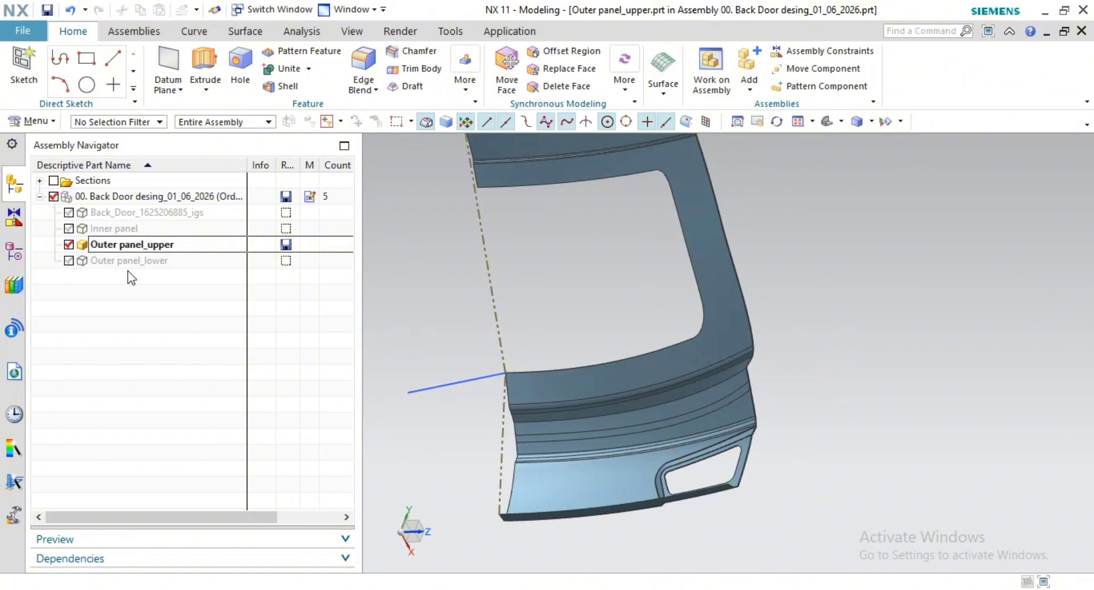
{"action": "scroll", "coordinate": [615, 303], "scroll_direction": "down", "scroll_amount": 1}
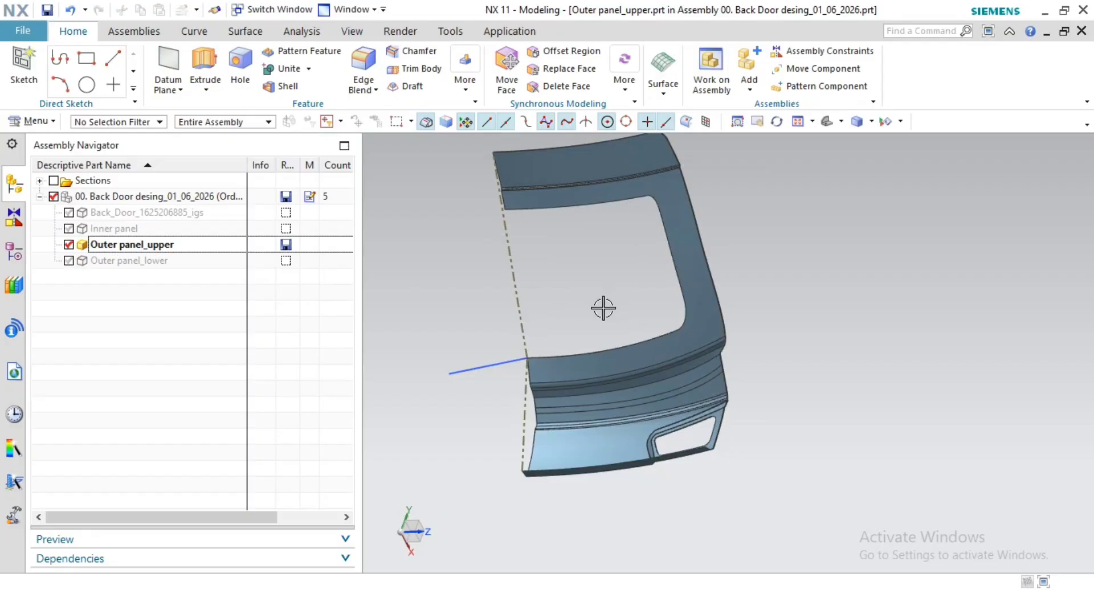
{"action": "double_click", "coordinate": [133, 198]}
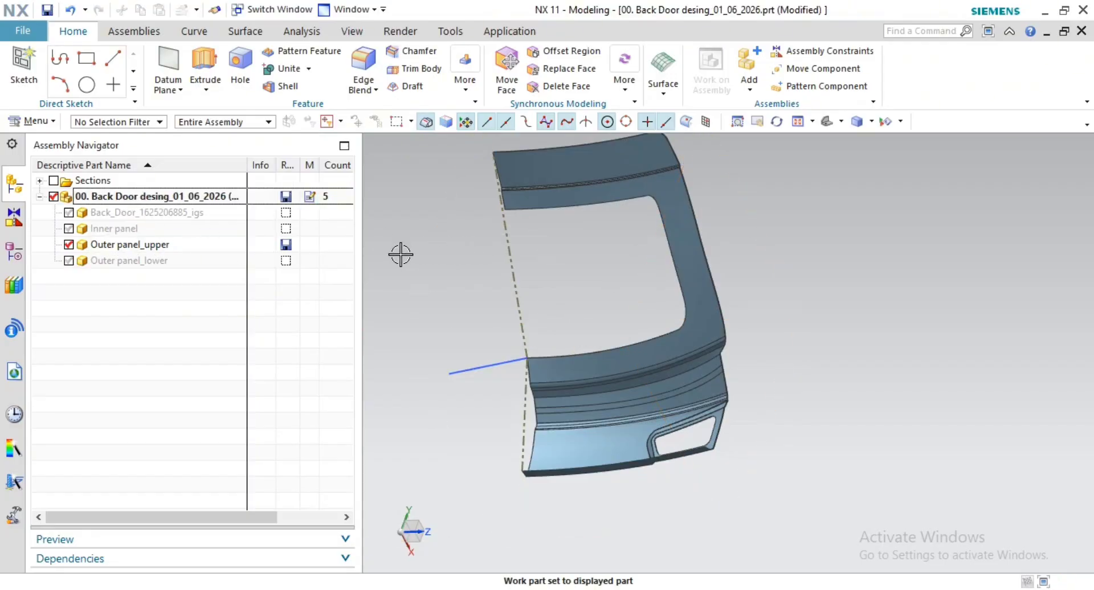
Step: Make Outer panel_upper the work part and display its model history
{"action": "middle_click_drag", "start_coordinate": [403, 252], "coordinate": [433, 262]}
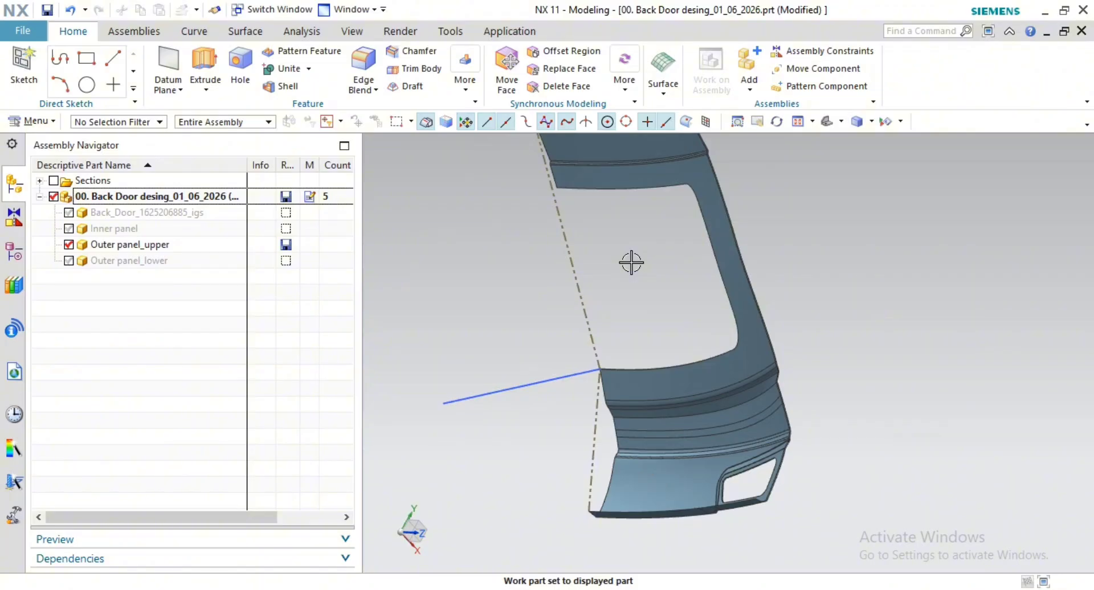
{"action": "scroll", "coordinate": [629, 260], "scroll_direction": "up", "scroll_amount": 2}
{"action": "middle_click_drag", "start_coordinate": [633, 244], "coordinate": [581, 313]}
{"action": "scroll", "coordinate": [509, 280], "scroll_direction": "down", "scroll_amount": 2}
{"action": "middle_click_drag", "start_coordinate": [509, 280], "coordinate": [509, 292], "text": "shift"}
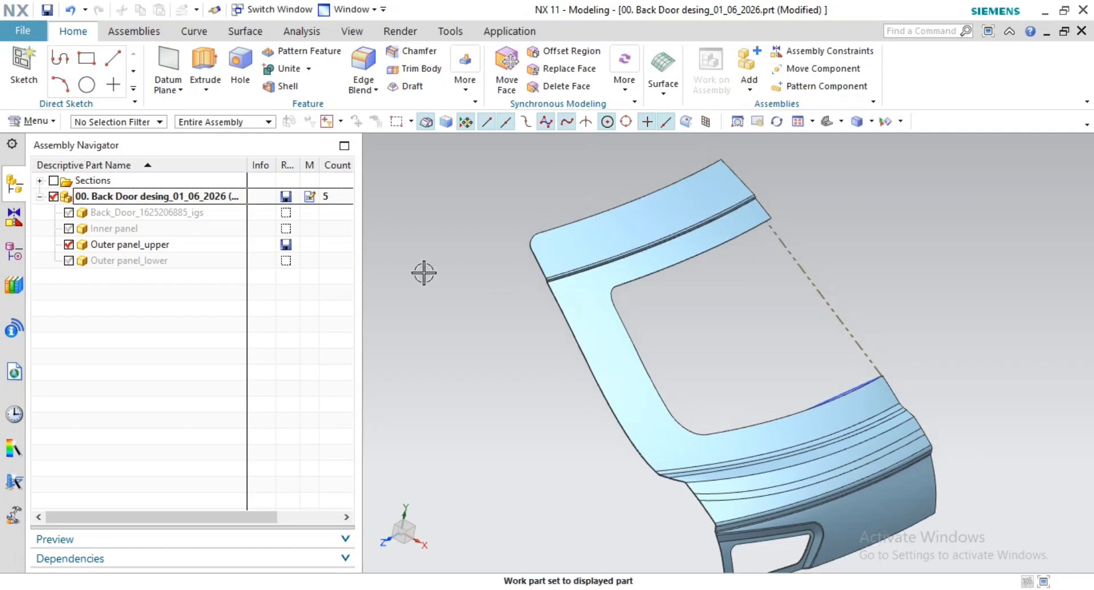
{"action": "double_click", "coordinate": [117, 245]}
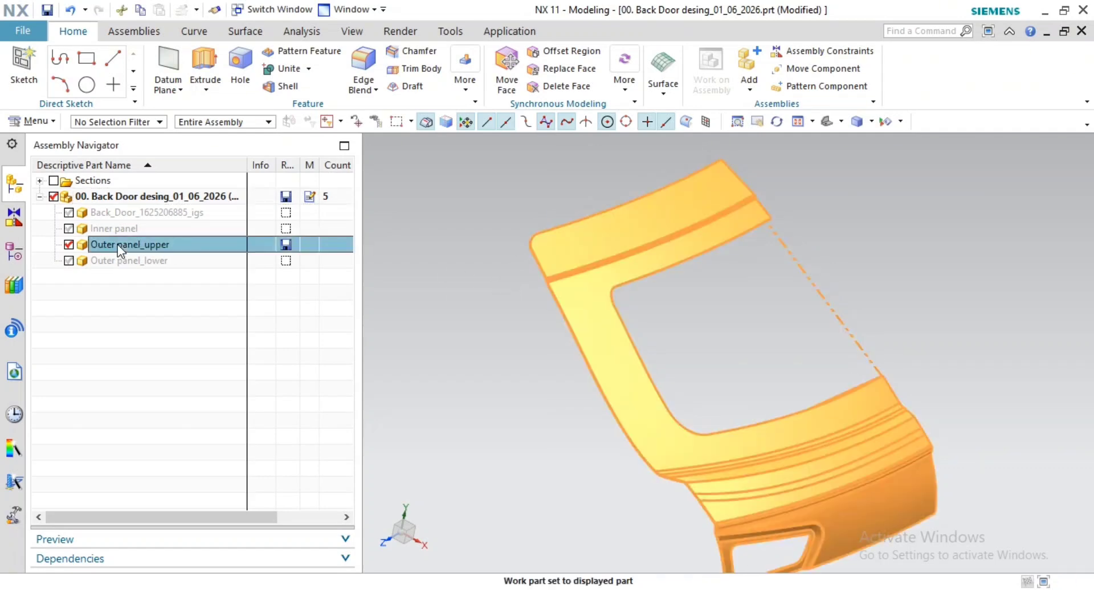
{"action": "scroll", "coordinate": [641, 378], "scroll_direction": "down", "scroll_amount": 1}
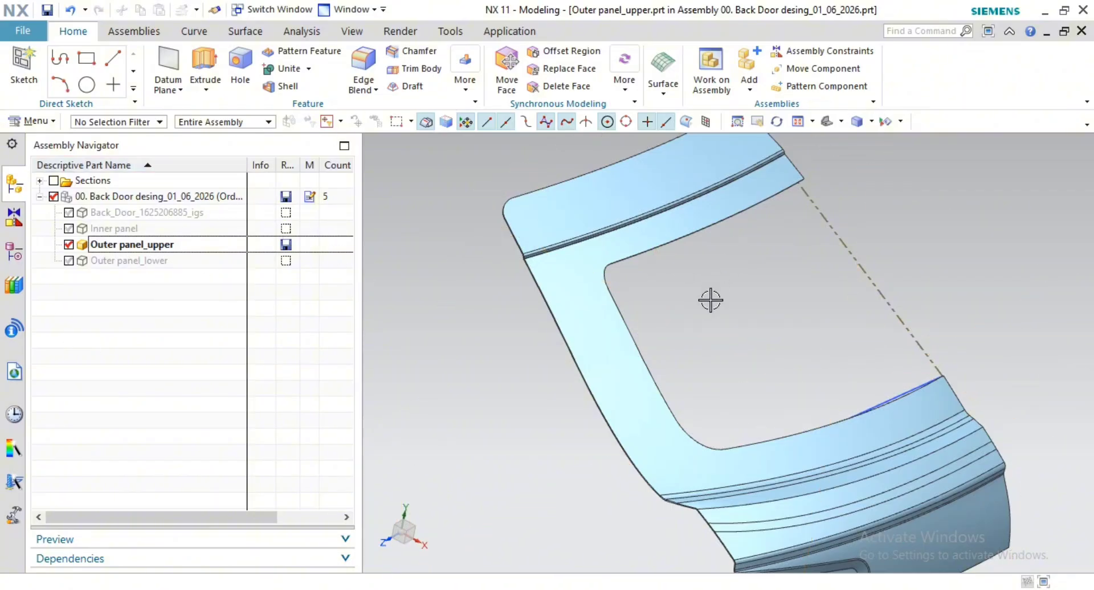
{"action": "middle_click_drag", "start_coordinate": [711, 301], "coordinate": [769, 251]}
{"action": "left_click", "coordinate": [14, 253]}
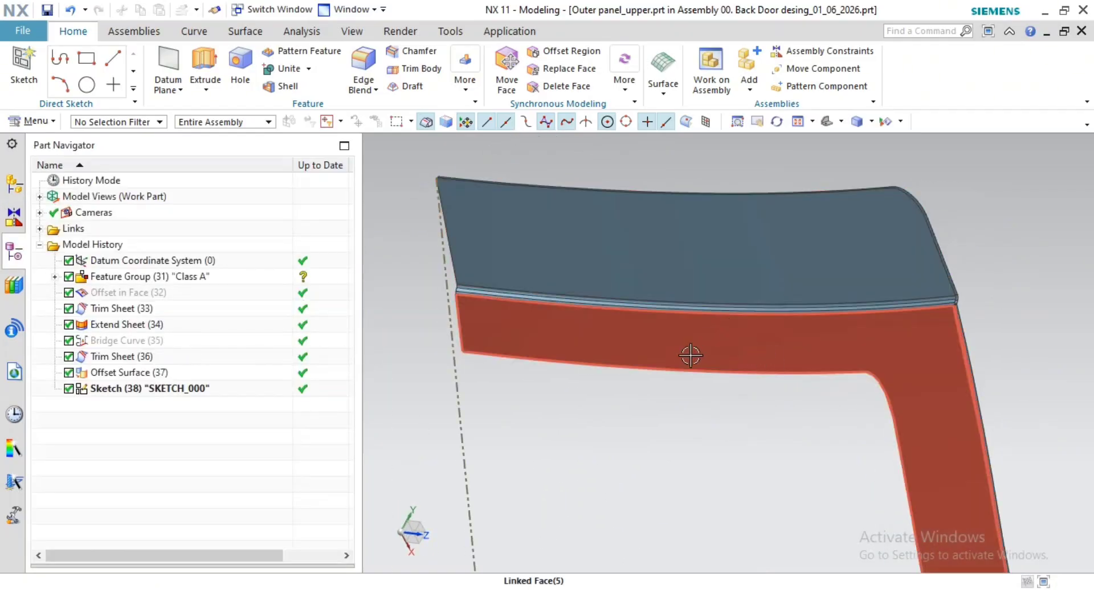
Step: Expand the "Class A" feature group and roll the model history back to Linked Face (29)
{"action": "middle_click_drag", "start_coordinate": [717, 334], "coordinate": [709, 304]}
{"action": "scroll", "coordinate": [627, 296], "scroll_direction": "up", "scroll_amount": 2}
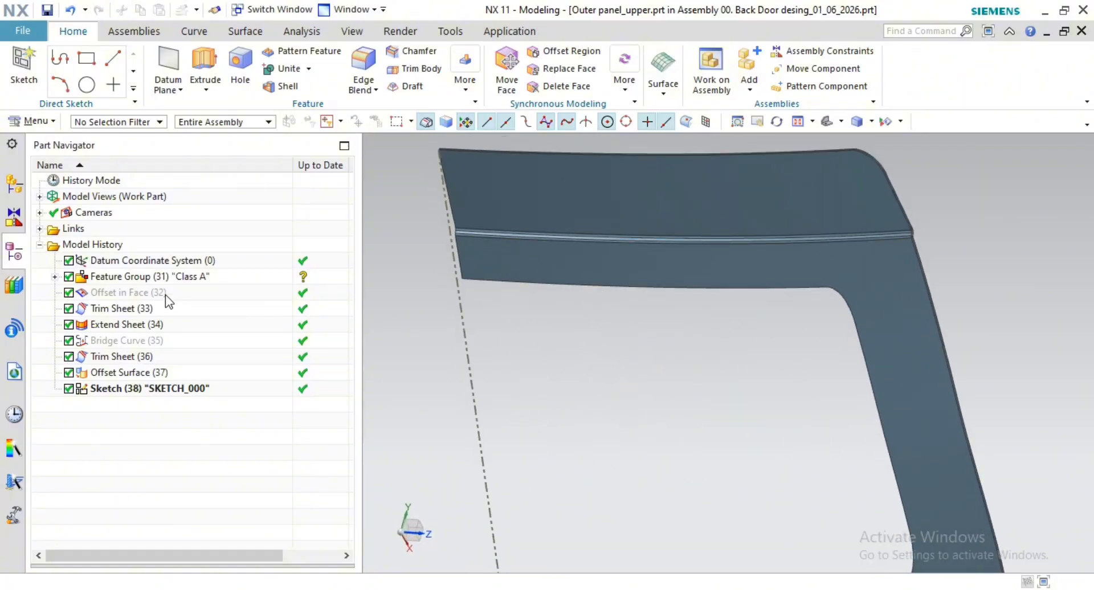
{"action": "left_click", "coordinate": [54, 277]}
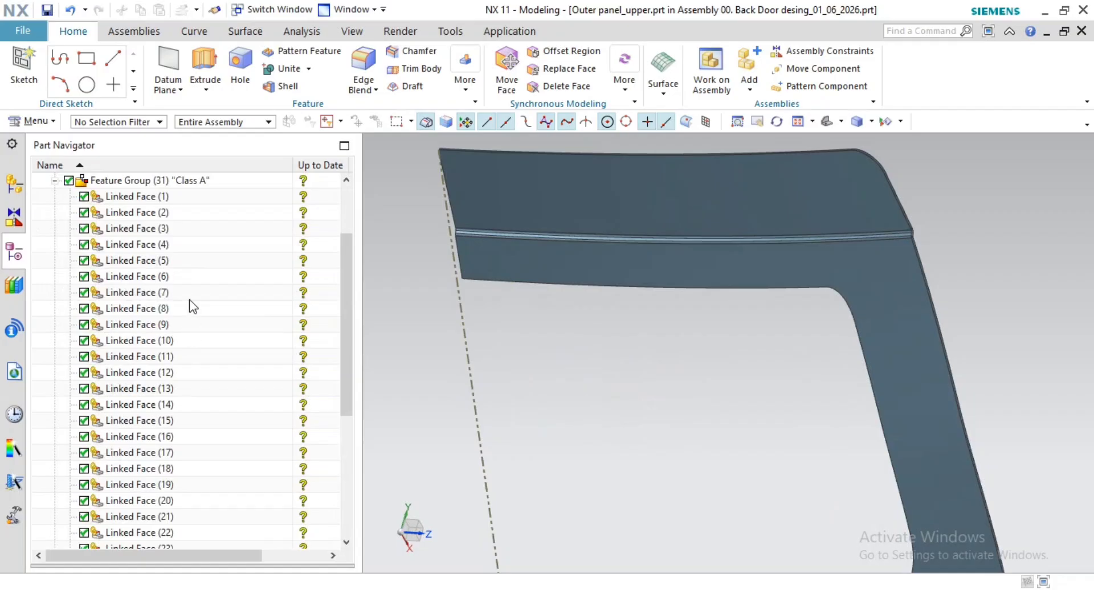
{"action": "scroll", "coordinate": [163, 268], "scroll_direction": "down", "scroll_amount": 3}
{"action": "scroll", "coordinate": [193, 310], "scroll_direction": "up", "scroll_amount": 5}
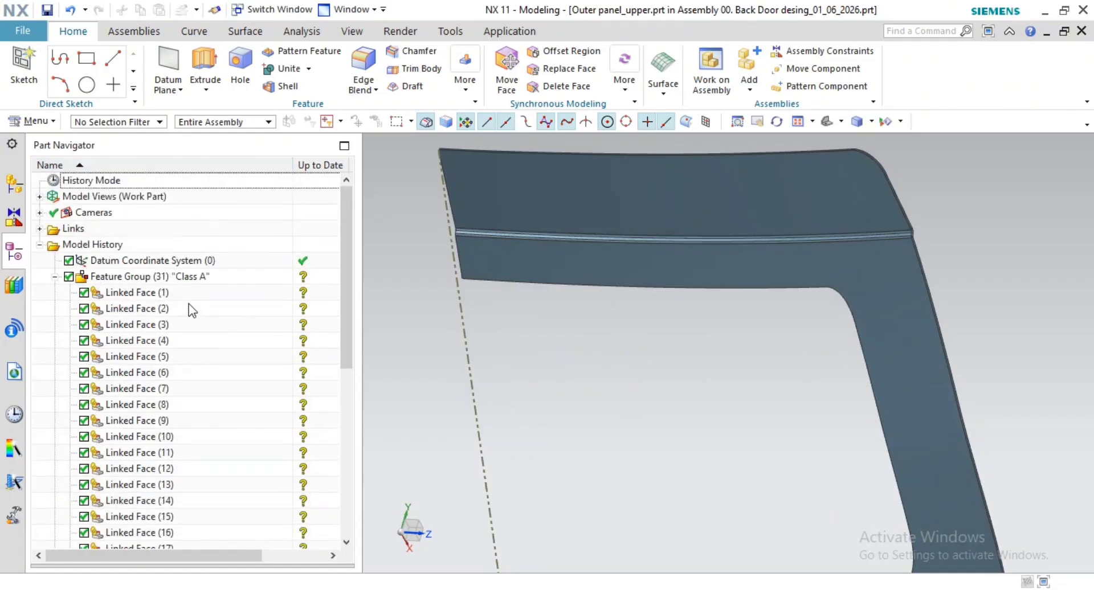
{"action": "scroll", "coordinate": [131, 301], "scroll_direction": "down", "scroll_amount": 5}
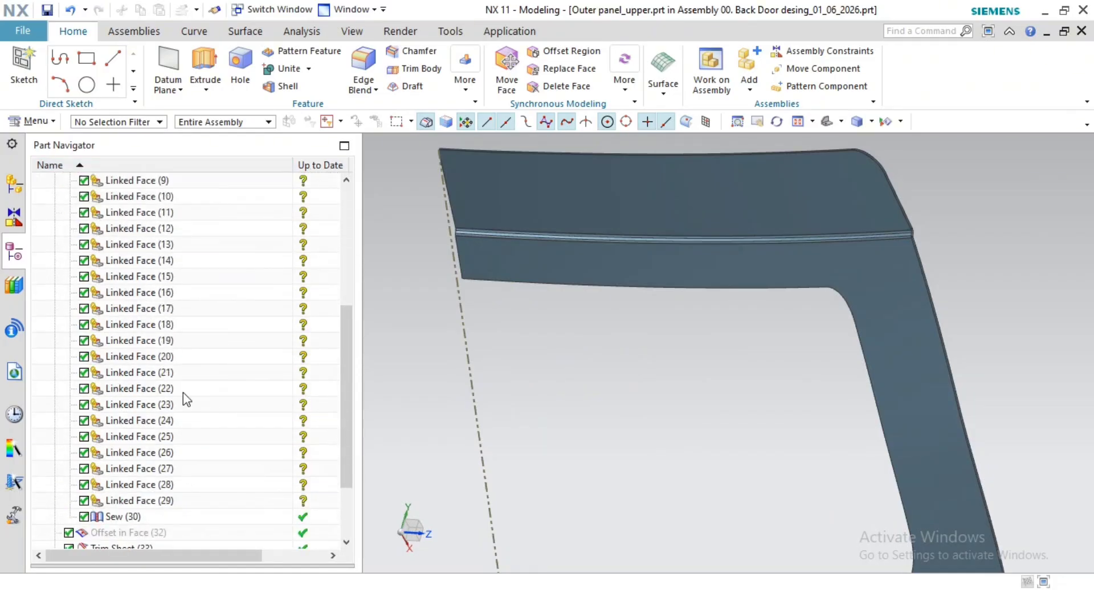
{"action": "scroll", "coordinate": [170, 382], "scroll_direction": "down", "scroll_amount": 1}
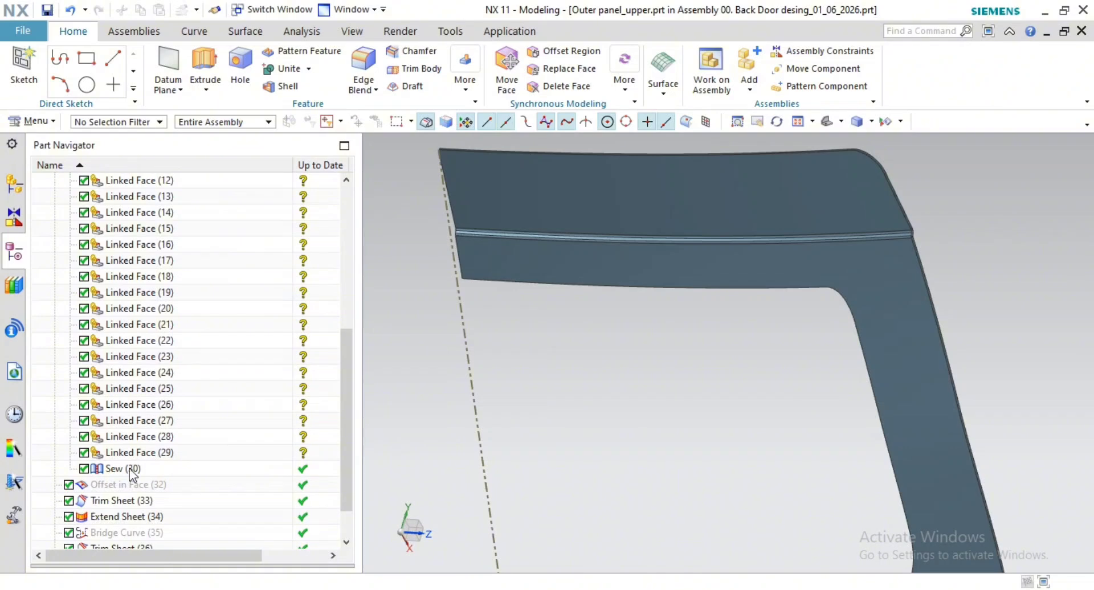
{"action": "right_click", "coordinate": [175, 454]}
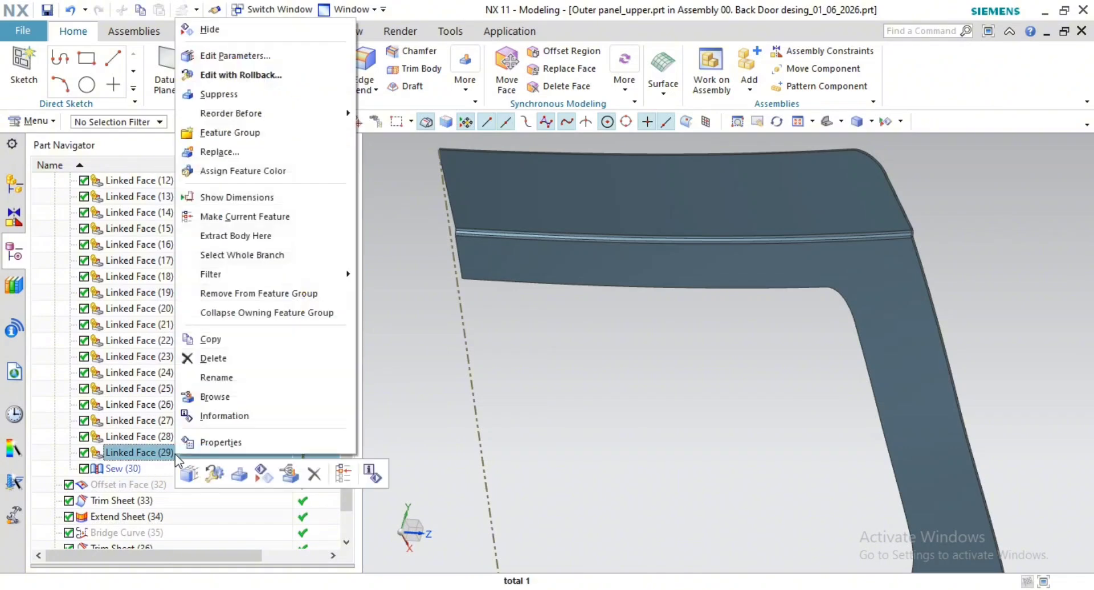
{"action": "left_click", "coordinate": [249, 218]}
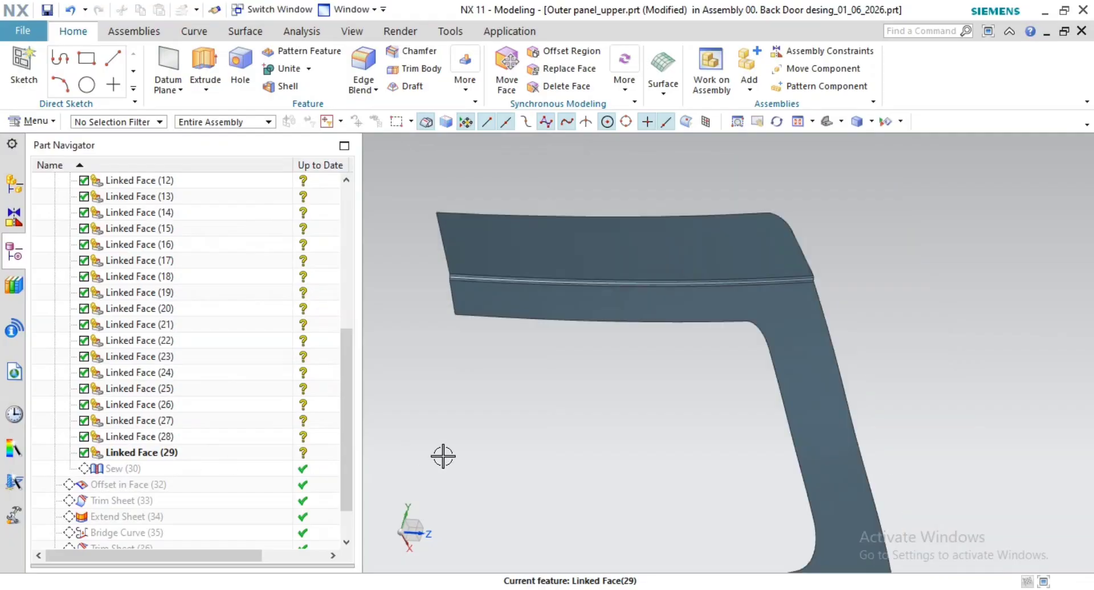
Step: Advance the current feature through Sew (30) to Offset in Face (32) in the model history
{"action": "right_click", "coordinate": [131, 469]}
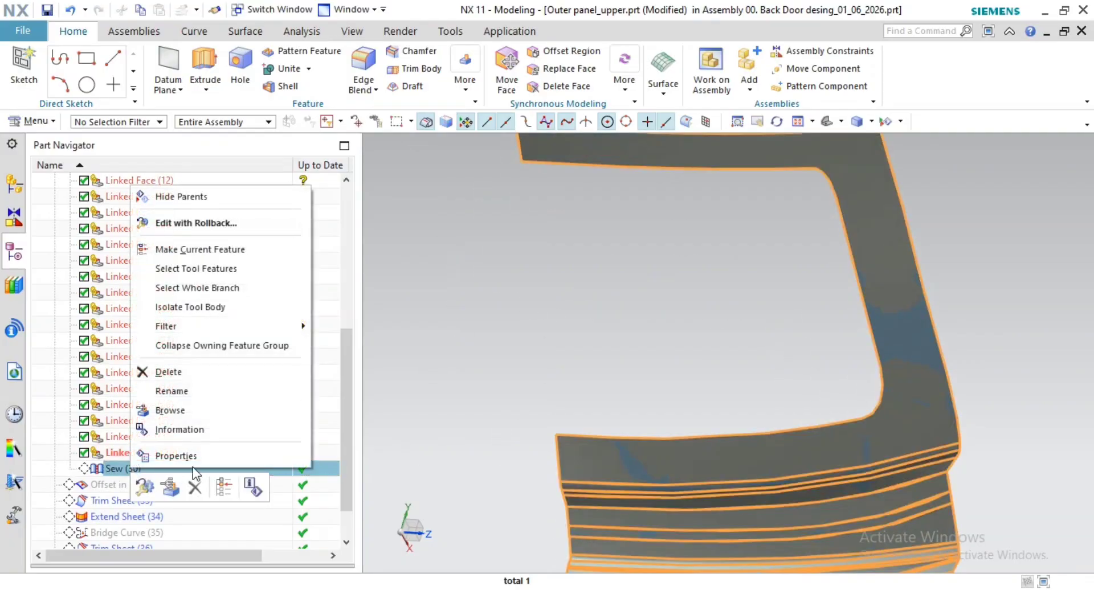
{"action": "left_click", "coordinate": [228, 489]}
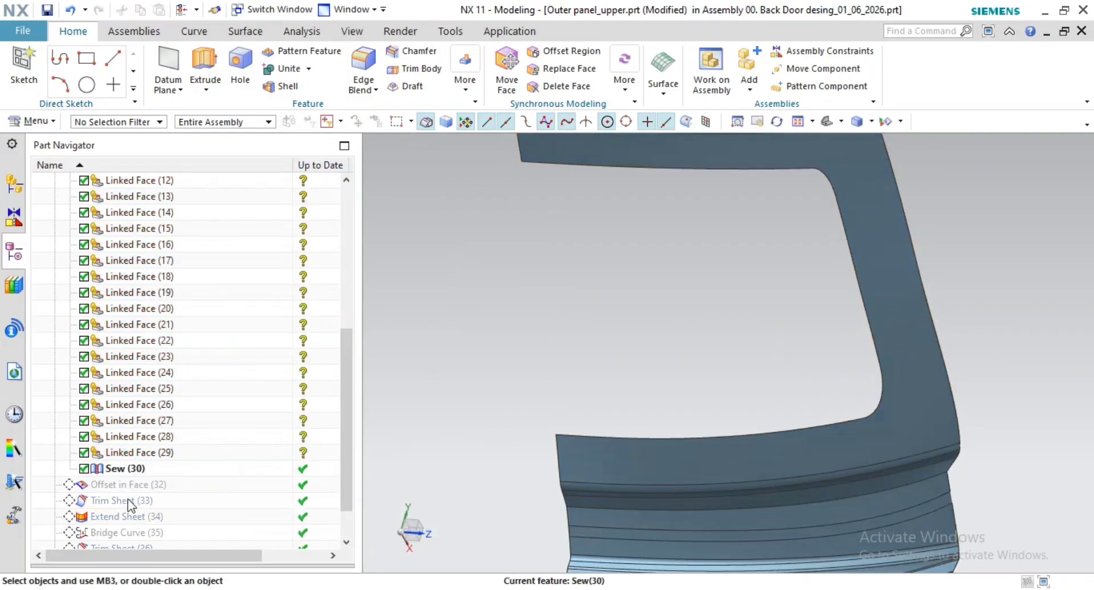
{"action": "scroll", "coordinate": [221, 473], "scroll_direction": "down", "scroll_amount": 1}
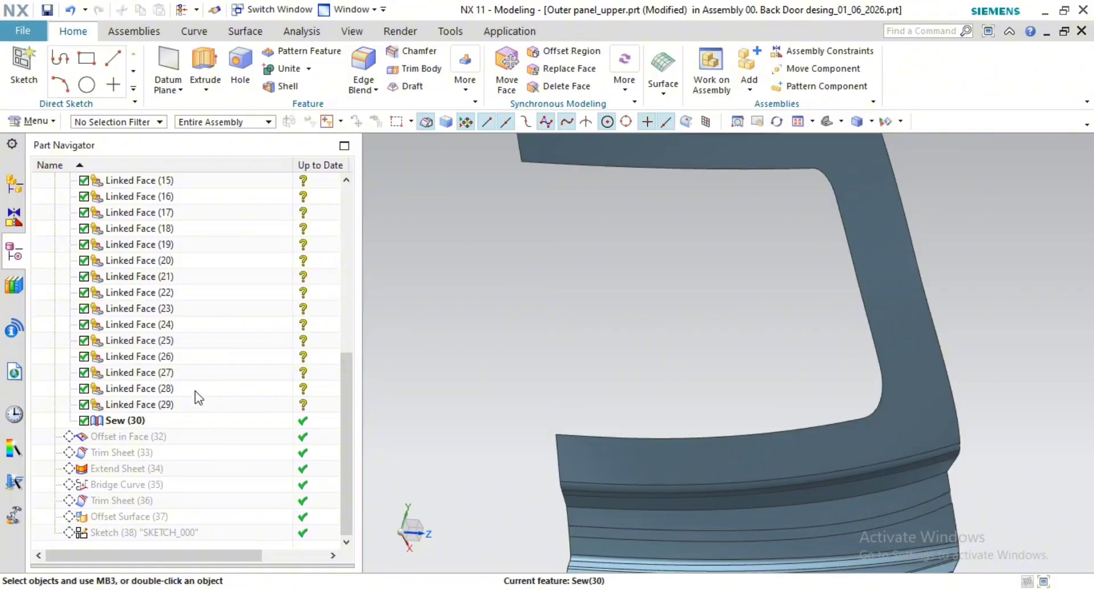
{"action": "right_click", "coordinate": [132, 436]}
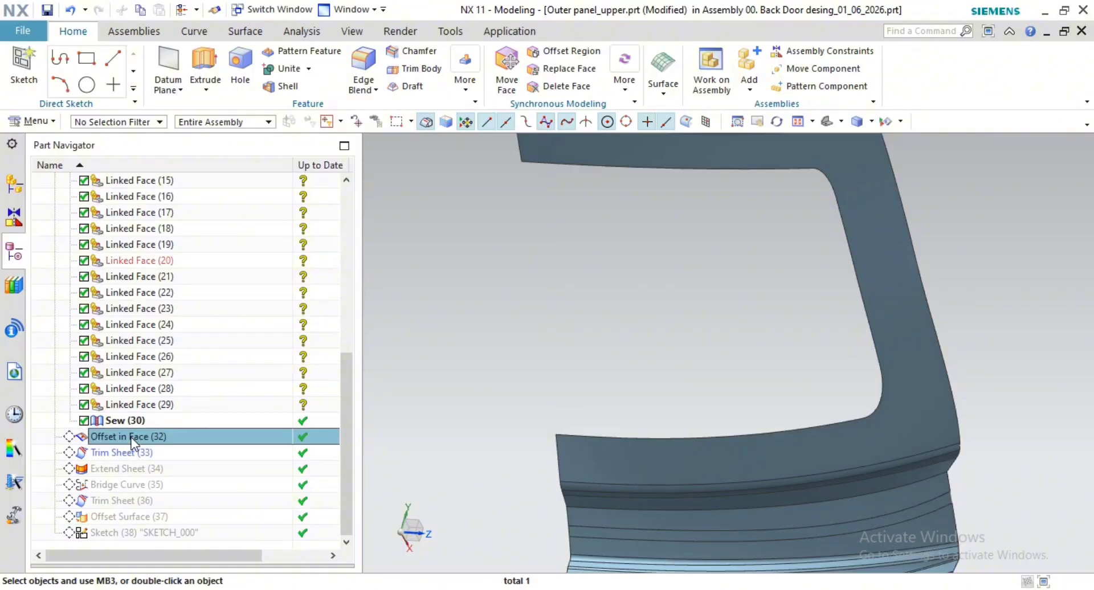
{"action": "left_click", "coordinate": [223, 457]}
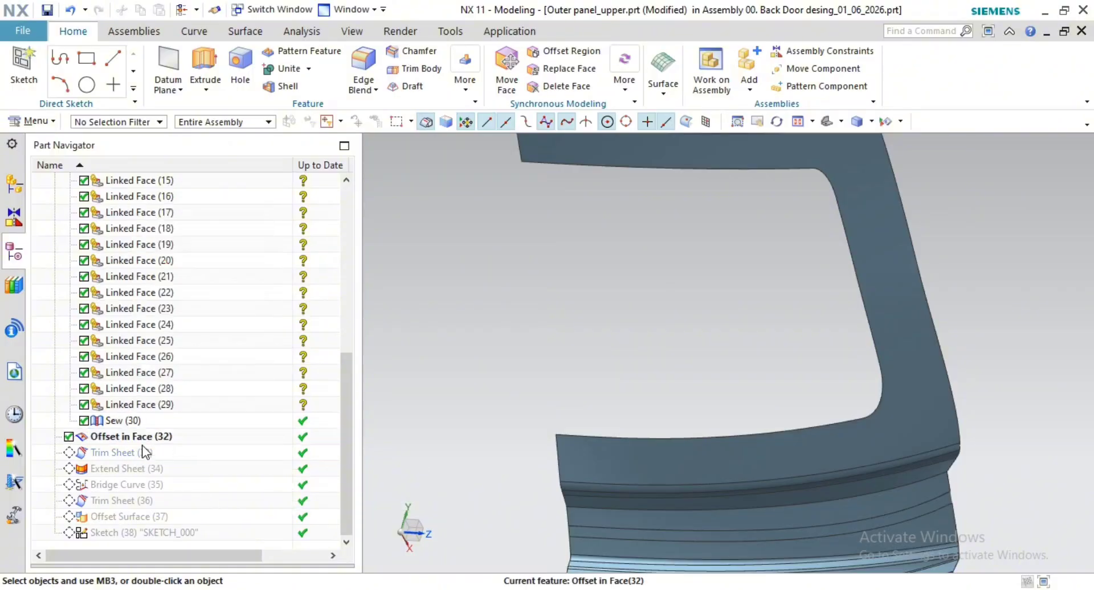
Step: Select Offset in Face (32) and inspect its offset curve at the end of the panel's flange
{"action": "left_click", "coordinate": [128, 440]}
{"action": "middle_click_drag", "start_coordinate": [820, 395], "coordinate": [791, 380]}
{"action": "middle_click_drag", "start_coordinate": [852, 481], "coordinate": [879, 420], "text": "shift"}
{"action": "scroll", "coordinate": [833, 380], "scroll_direction": "up", "scroll_amount": 3}
{"action": "scroll", "coordinate": [835, 381], "scroll_direction": "up", "scroll_amount": 2}
{"action": "scroll", "coordinate": [828, 420], "scroll_direction": "up", "scroll_amount": 5}
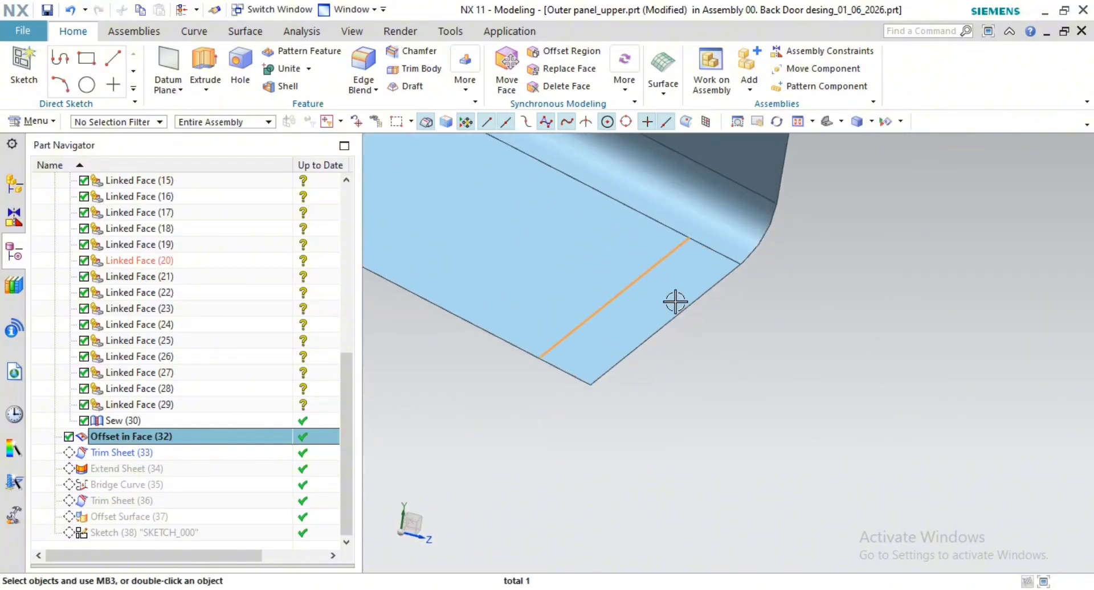
Step: Make Trim Sheet (33) the current feature and inspect the trimmed flange end
{"action": "left_click", "coordinate": [132, 453]}
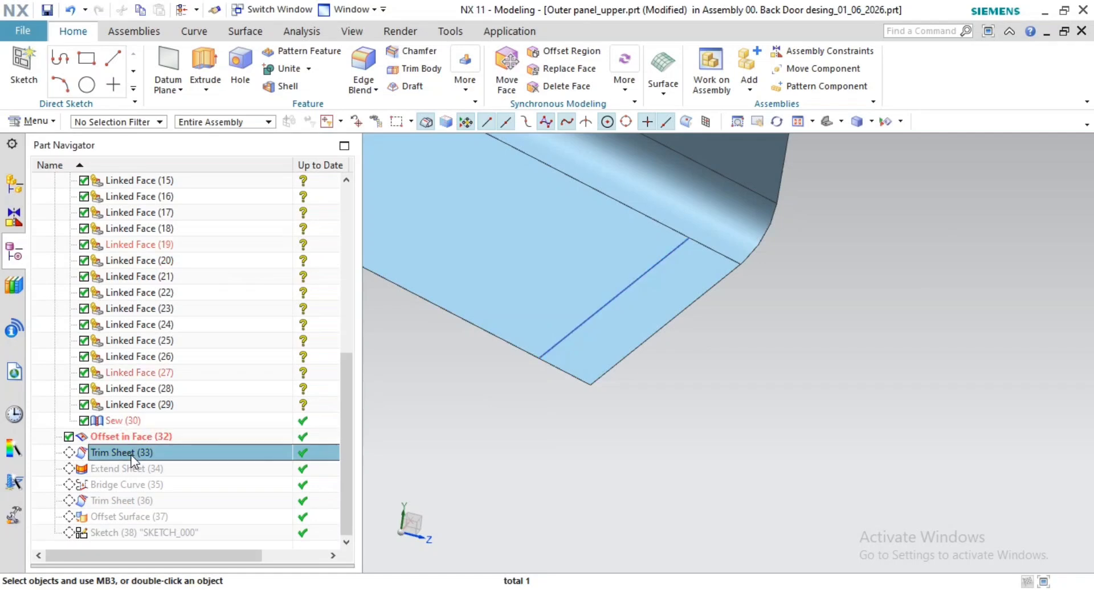
{"action": "right_click", "coordinate": [132, 454]}
{"action": "scroll", "coordinate": [753, 247], "scroll_direction": "down", "scroll_amount": 2}
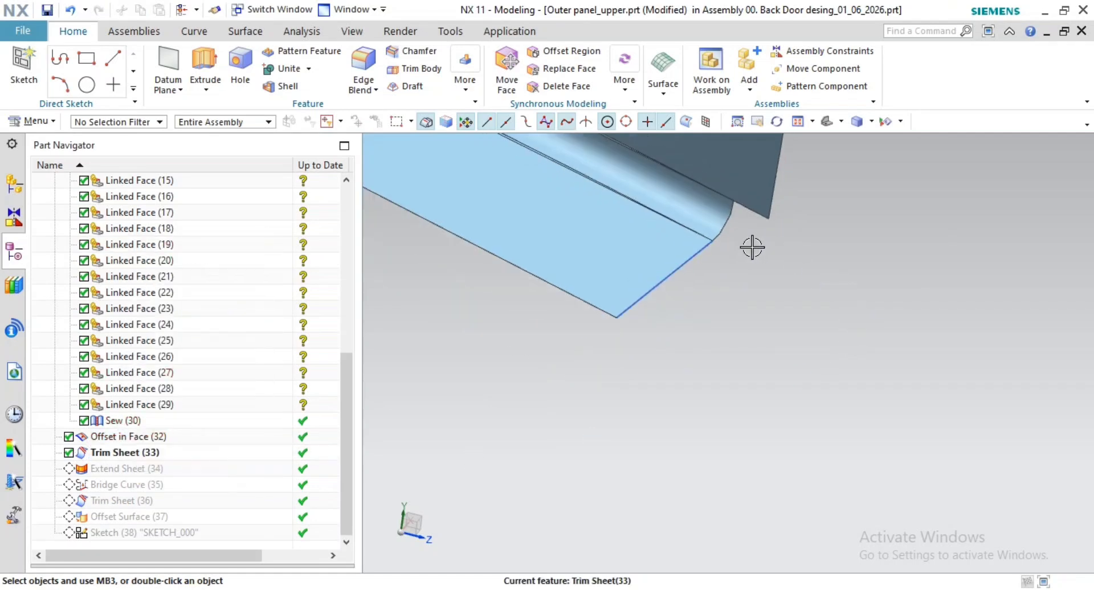
{"action": "middle_click_drag", "start_coordinate": [708, 322], "coordinate": [859, 392]}
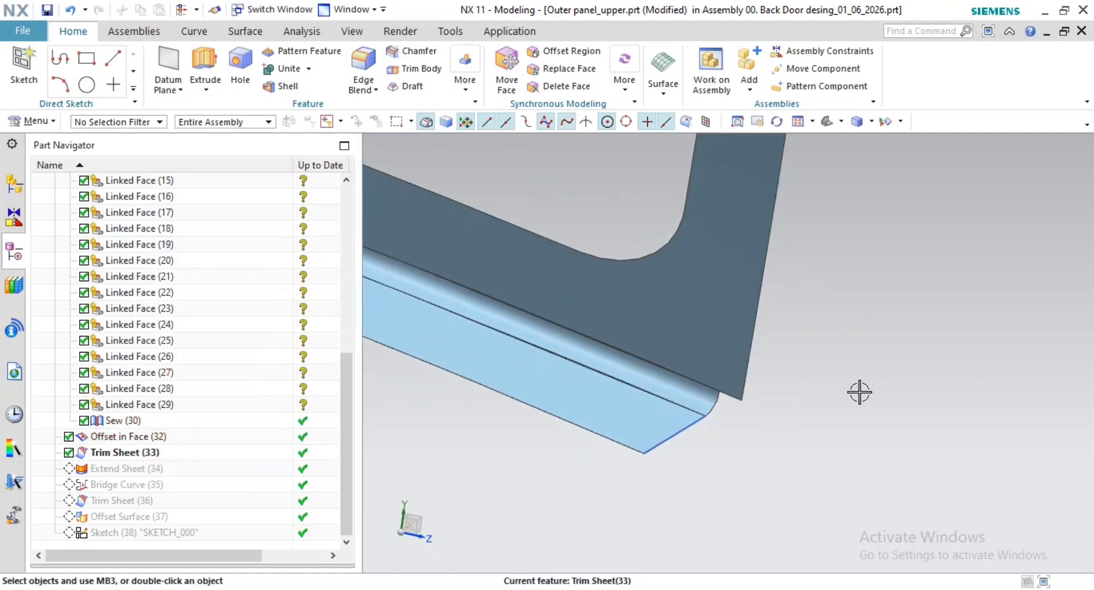
Step: Advance the current feature to Extend Sheet (34) in the model history
{"action": "left_click", "coordinate": [125, 469]}
{"action": "right_click", "coordinate": [125, 469]}
{"action": "left_click", "coordinate": [219, 490]}
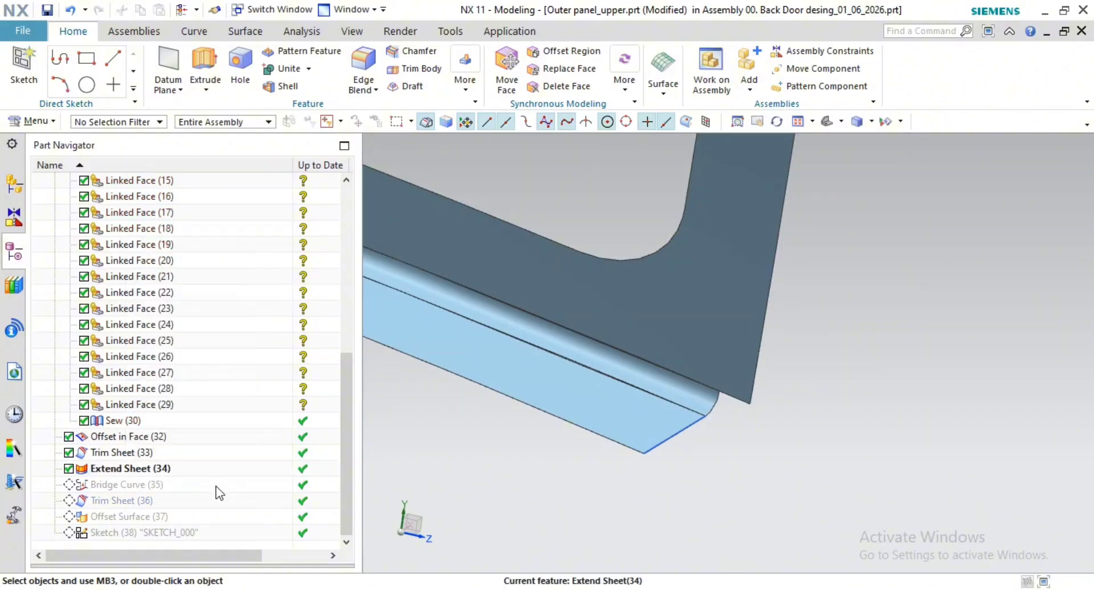
Step: Examine the panel's side edge closely around the sharp notch where the fold meets the lower faces
{"action": "middle_click_drag", "start_coordinate": [678, 445], "coordinate": [772, 346]}
{"action": "scroll", "coordinate": [686, 290], "scroll_direction": "up", "scroll_amount": 6}
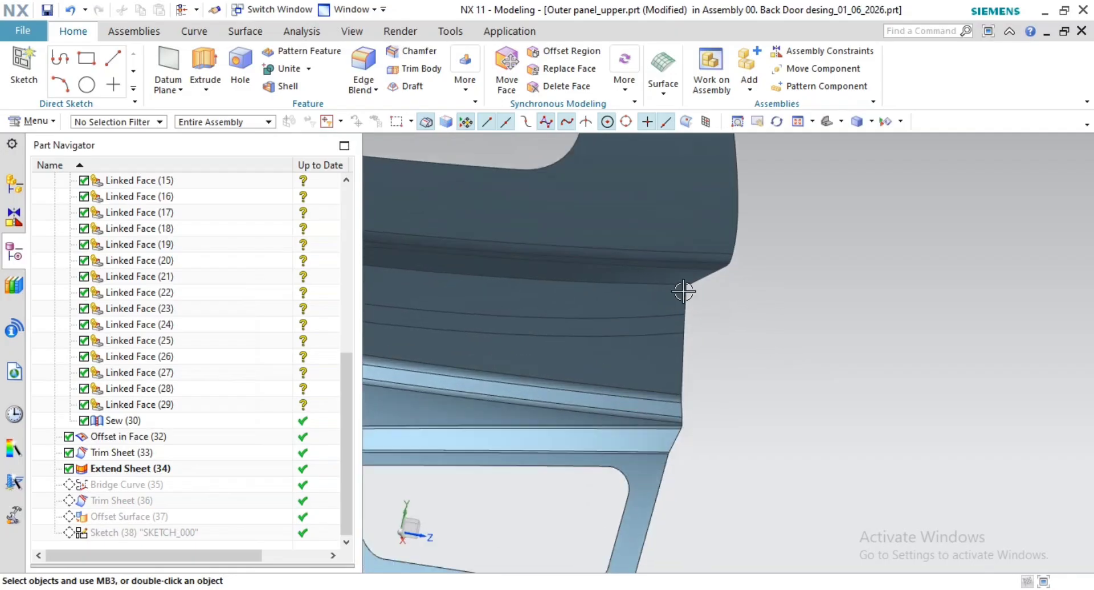
{"action": "scroll", "coordinate": [713, 326], "scroll_direction": "up", "scroll_amount": 4}
{"action": "scroll", "coordinate": [688, 297], "scroll_direction": "down", "scroll_amount": 9}
{"action": "middle_click_drag", "start_coordinate": [726, 305], "coordinate": [569, 346], "text": "shift"}
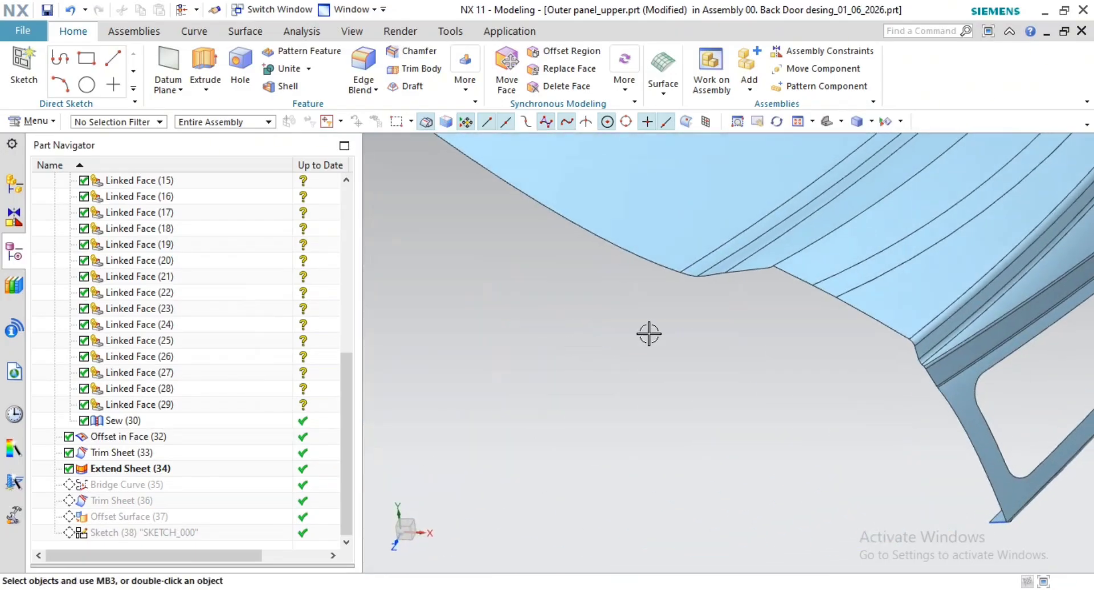
{"action": "scroll", "coordinate": [757, 281], "scroll_direction": "up", "scroll_amount": 5}
{"action": "scroll", "coordinate": [735, 290], "scroll_direction": "up", "scroll_amount": 8}
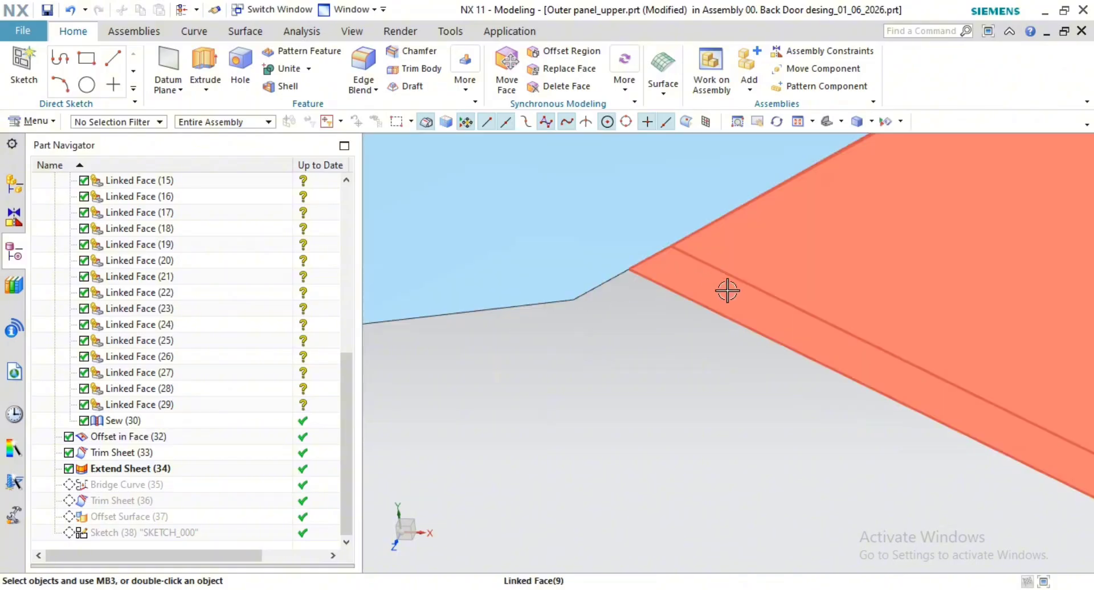
{"action": "scroll", "coordinate": [638, 278], "scroll_direction": "up", "scroll_amount": 5}
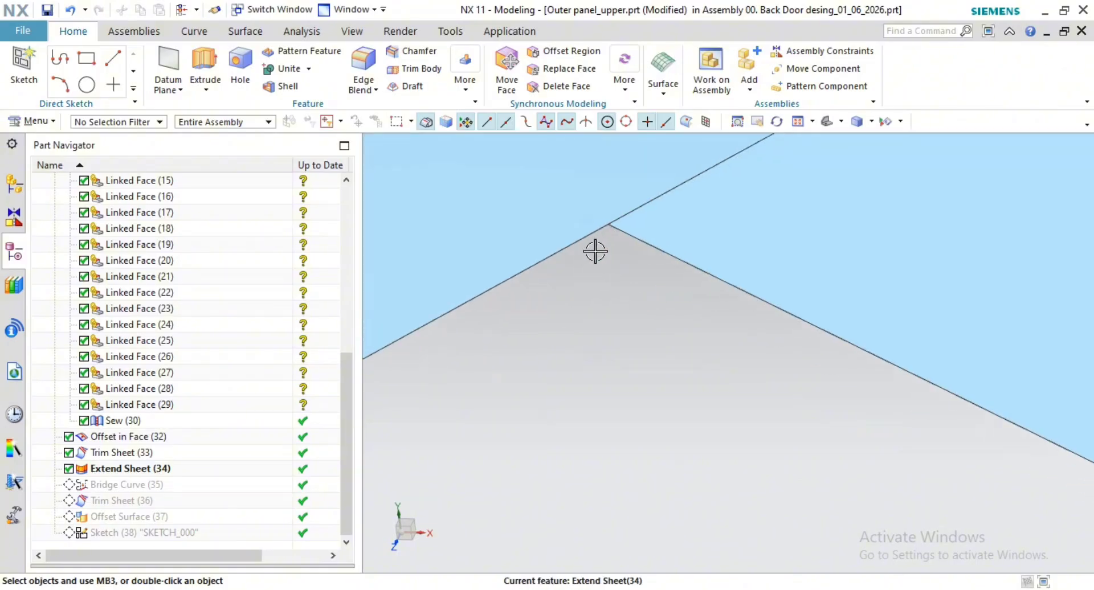
{"action": "scroll", "coordinate": [616, 223], "scroll_direction": "up", "scroll_amount": 6}
{"action": "scroll", "coordinate": [576, 360], "scroll_direction": "down", "scroll_amount": 6}
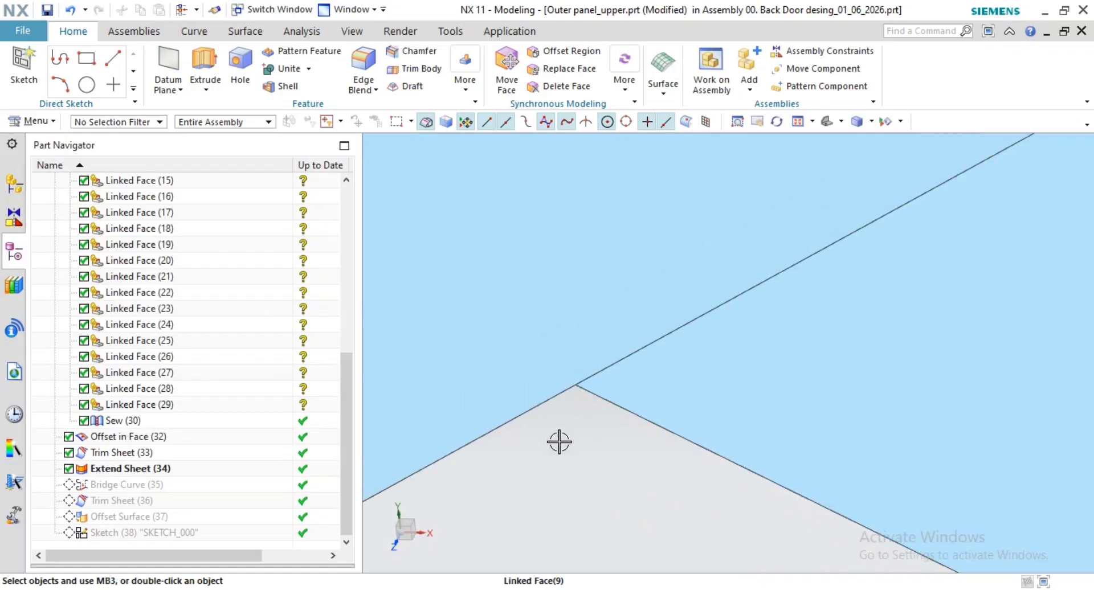
{"action": "scroll", "coordinate": [570, 442], "scroll_direction": "down", "scroll_amount": 4}
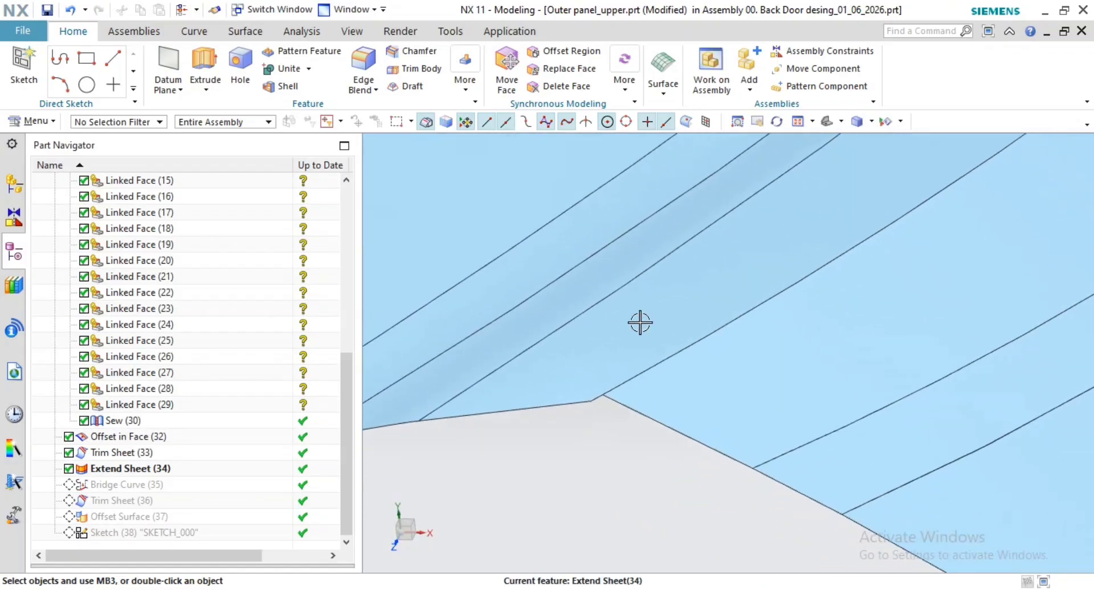
{"action": "scroll", "coordinate": [610, 313], "scroll_direction": "up", "scroll_amount": 5}
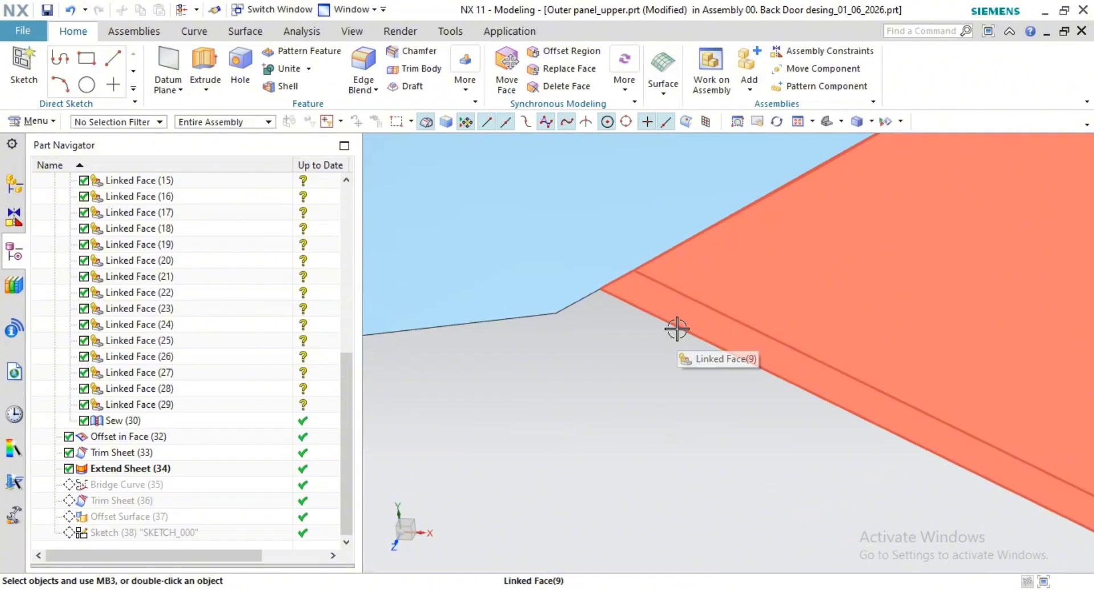
{"action": "scroll", "coordinate": [631, 334], "scroll_direction": "down", "scroll_amount": 3}
{"action": "scroll", "coordinate": [583, 333], "scroll_direction": "down", "scroll_amount": 4}
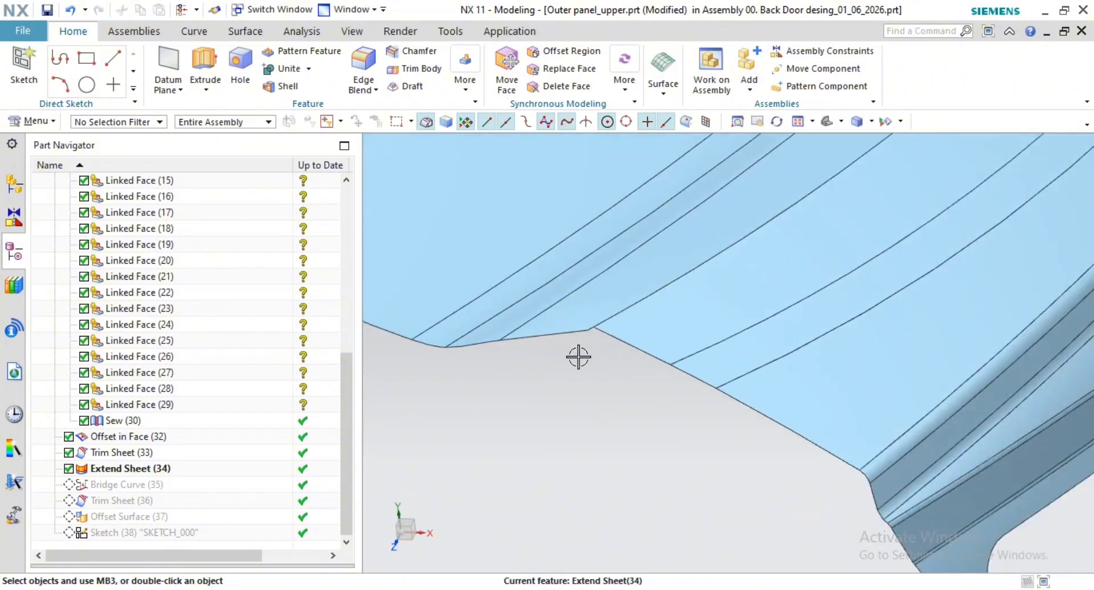
{"action": "mouse_move", "coordinate": [579, 356]}
{"action": "middle_mouse_down"}
{"action": "mouse_move", "coordinate": [591, 369]}
{"action": "mouse_move", "coordinate": [576, 367]}
{"action": "mouse_move", "coordinate": [594, 358]}
{"action": "mouse_move", "coordinate": [584, 361]}
{"action": "middle_mouse_up"}
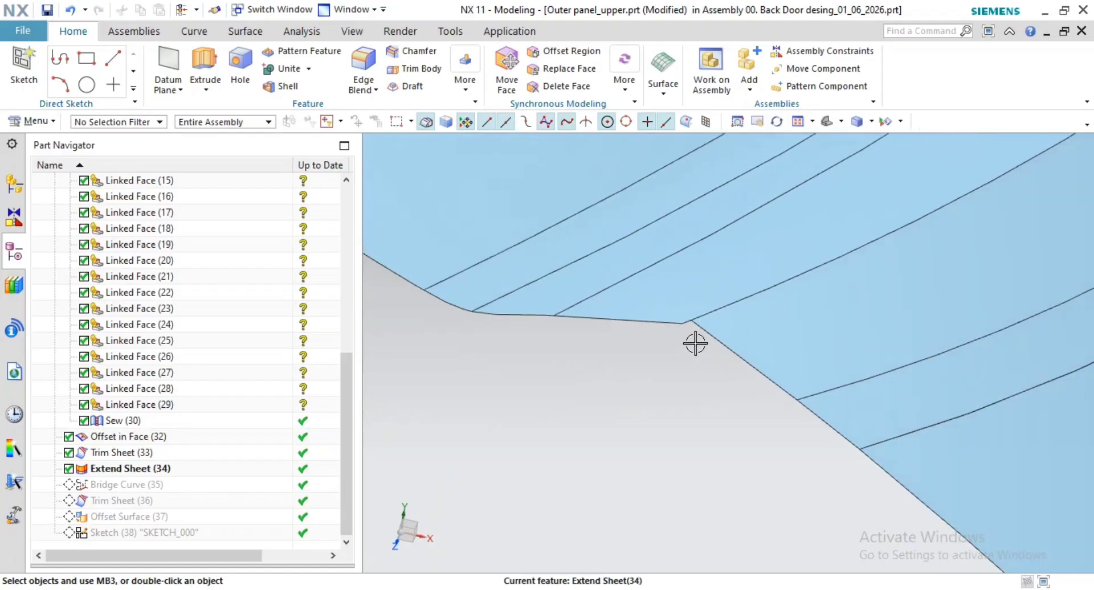
{"action": "scroll", "coordinate": [698, 340], "scroll_direction": "up", "scroll_amount": 4}
{"action": "scroll", "coordinate": [724, 366], "scroll_direction": "down", "scroll_amount": 5}
{"action": "middle_click_drag", "start_coordinate": [725, 366], "coordinate": [698, 341], "text": "shift"}
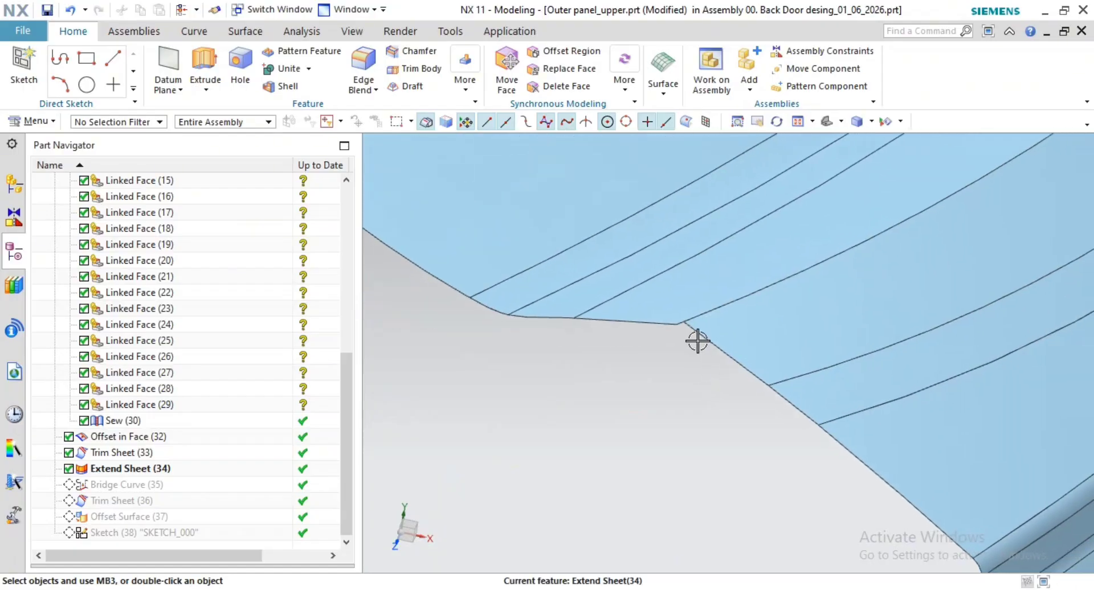
{"action": "scroll", "coordinate": [712, 339], "scroll_direction": "up", "scroll_amount": 3}
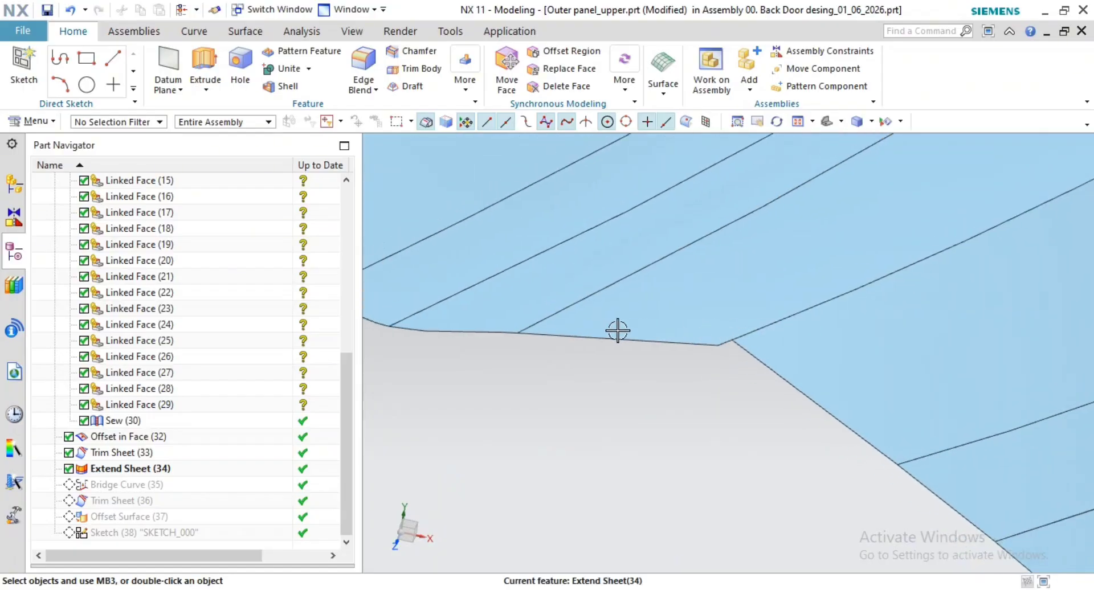
{"action": "scroll", "coordinate": [631, 330], "scroll_direction": "down", "scroll_amount": 2}
{"action": "middle_click_drag", "start_coordinate": [689, 297], "coordinate": [700, 281], "text": "shift"}
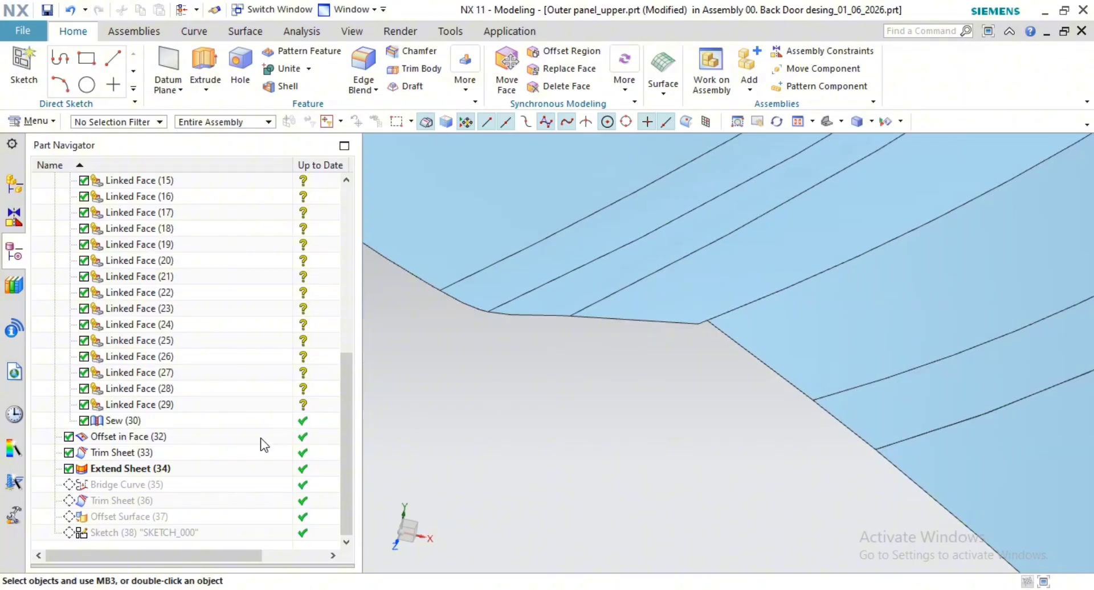
Step: Make Bridge Curve (35) the current feature and inspect the curve across the edge notch
{"action": "right_click", "coordinate": [136, 486]}
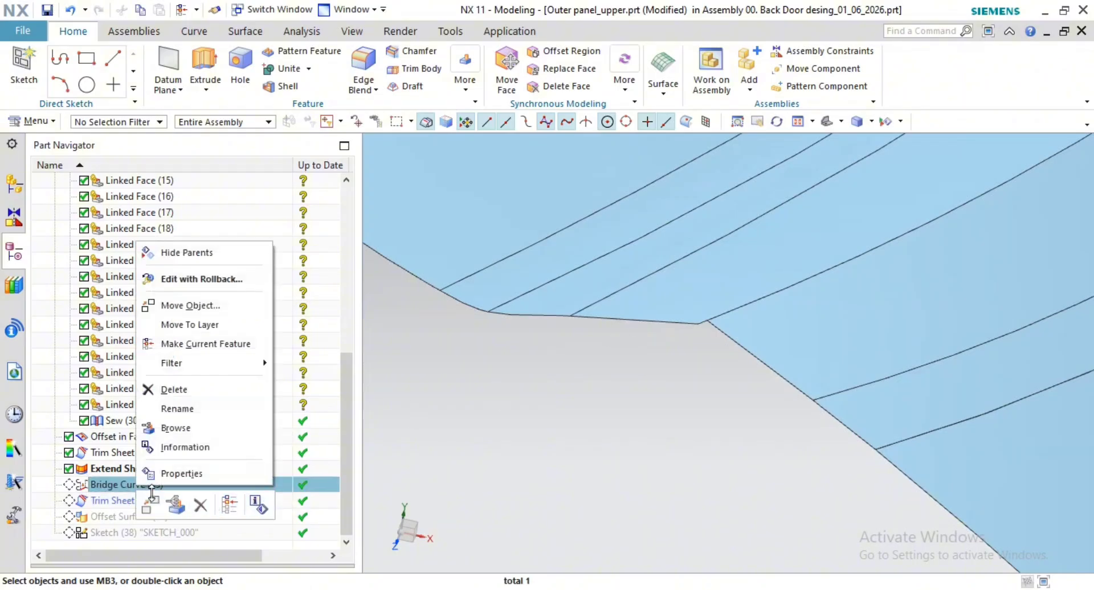
{"action": "left_click", "coordinate": [228, 512]}
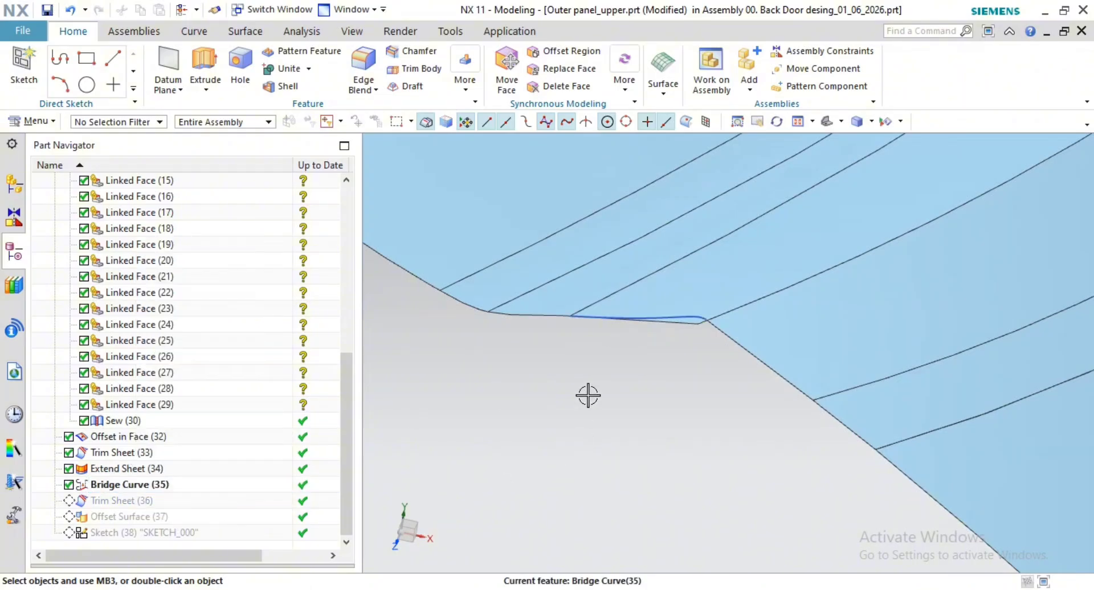
{"action": "scroll", "coordinate": [640, 318], "scroll_direction": "up", "scroll_amount": 3}
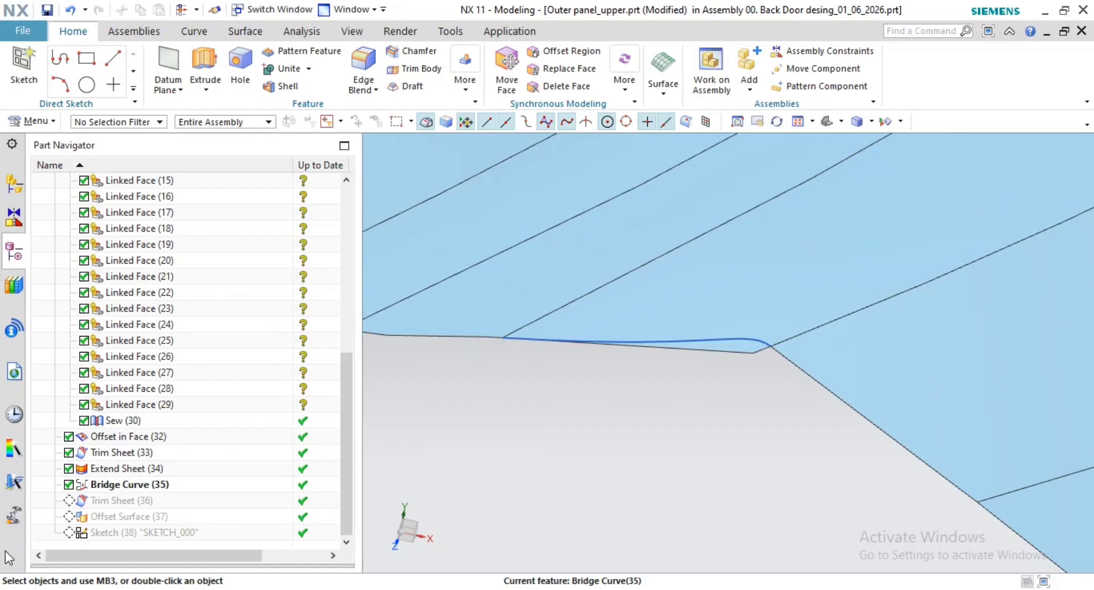
Step: Advance the current feature to Trim Sheet (36) and hide the bridge curve on the trimmed edge
{"action": "right_click", "coordinate": [125, 501]}
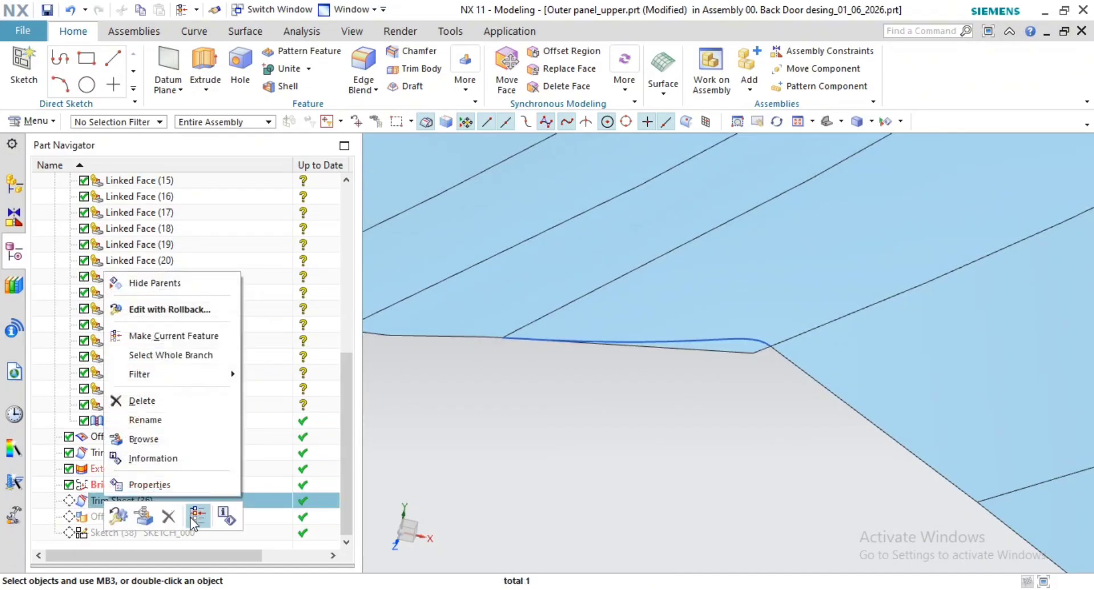
{"action": "left_click", "coordinate": [188, 516]}
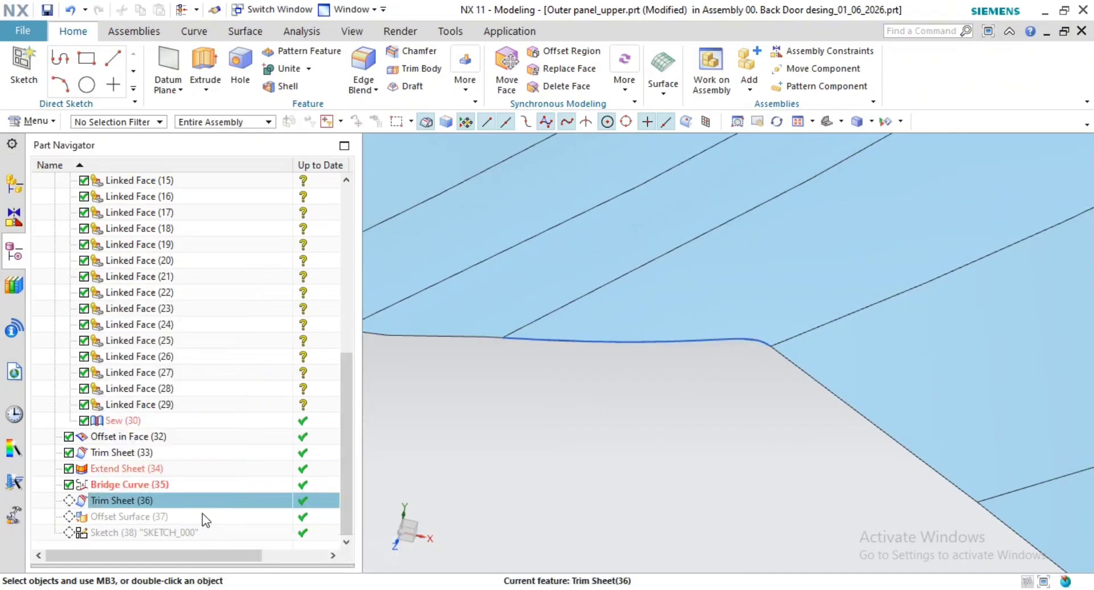
{"action": "right_click", "coordinate": [672, 339]}
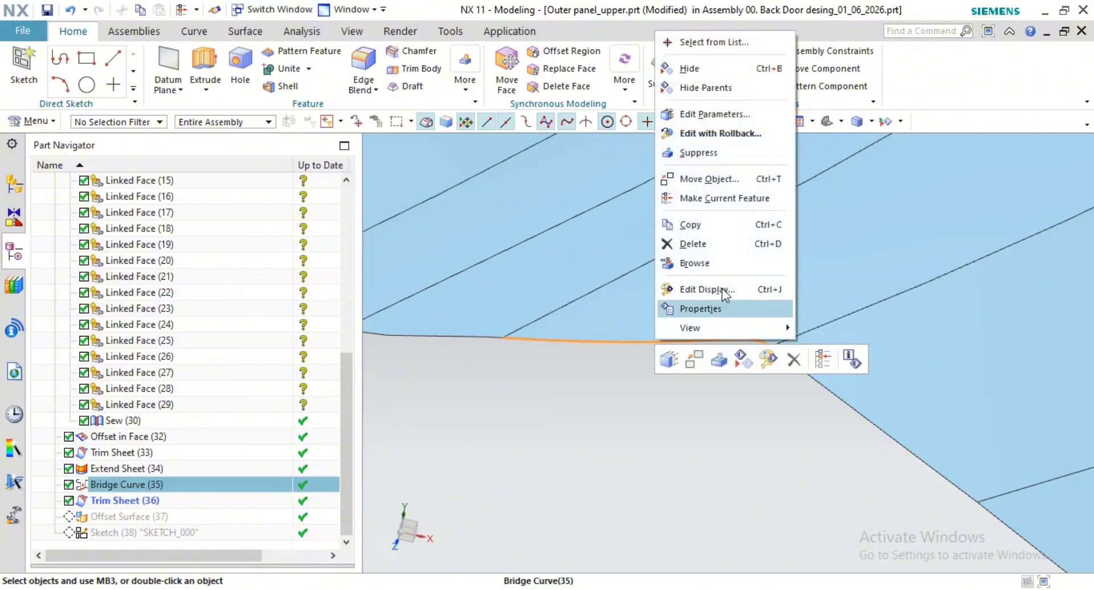
{"action": "left_click", "coordinate": [685, 75]}
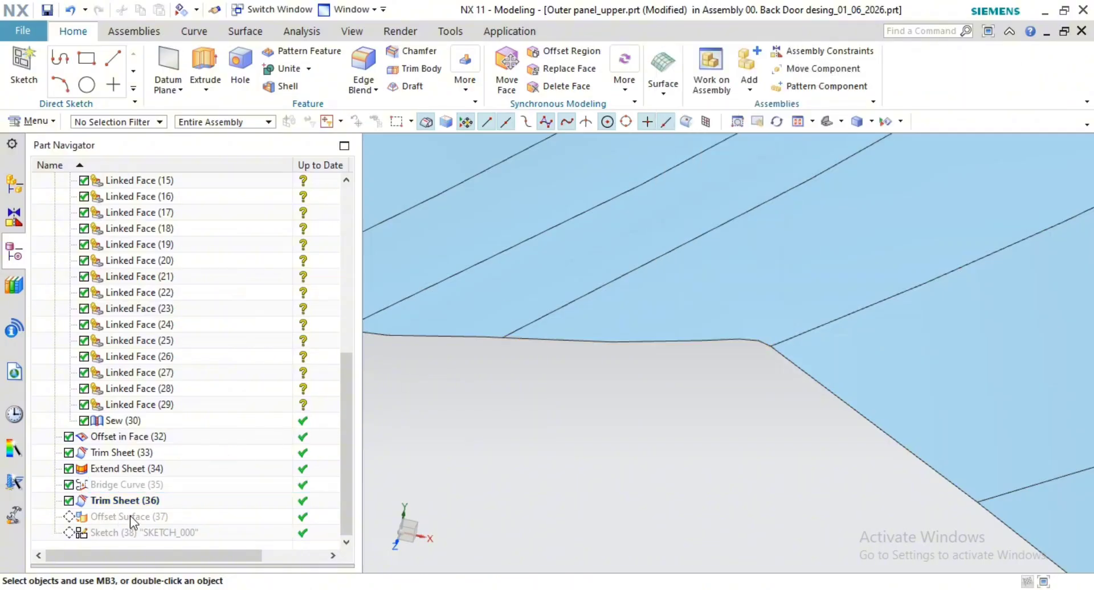
Step: Make Offset Surface (37) the current feature and inspect the gap between the offset and original surfaces along the side edge
{"action": "left_click", "coordinate": [155, 515]}
{"action": "right_click", "coordinate": [156, 515]}
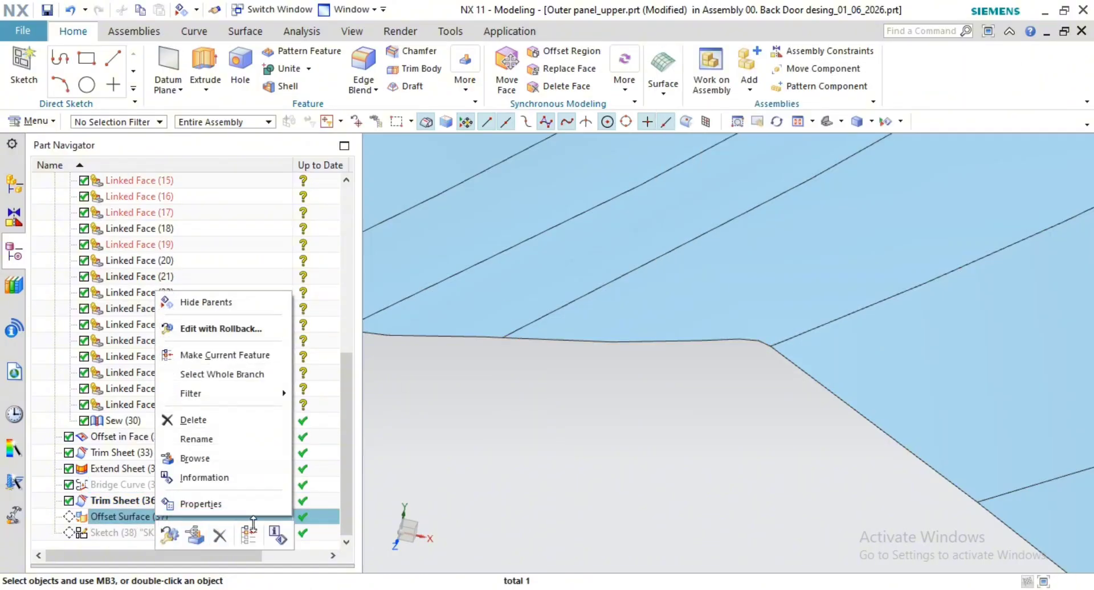
{"action": "left_click", "coordinate": [248, 531]}
{"action": "middle_click_drag", "start_coordinate": [518, 442], "coordinate": [604, 362]}
{"action": "scroll", "coordinate": [625, 363], "scroll_direction": "up", "scroll_amount": 1}
{"action": "scroll", "coordinate": [541, 356], "scroll_direction": "up", "scroll_amount": 1}
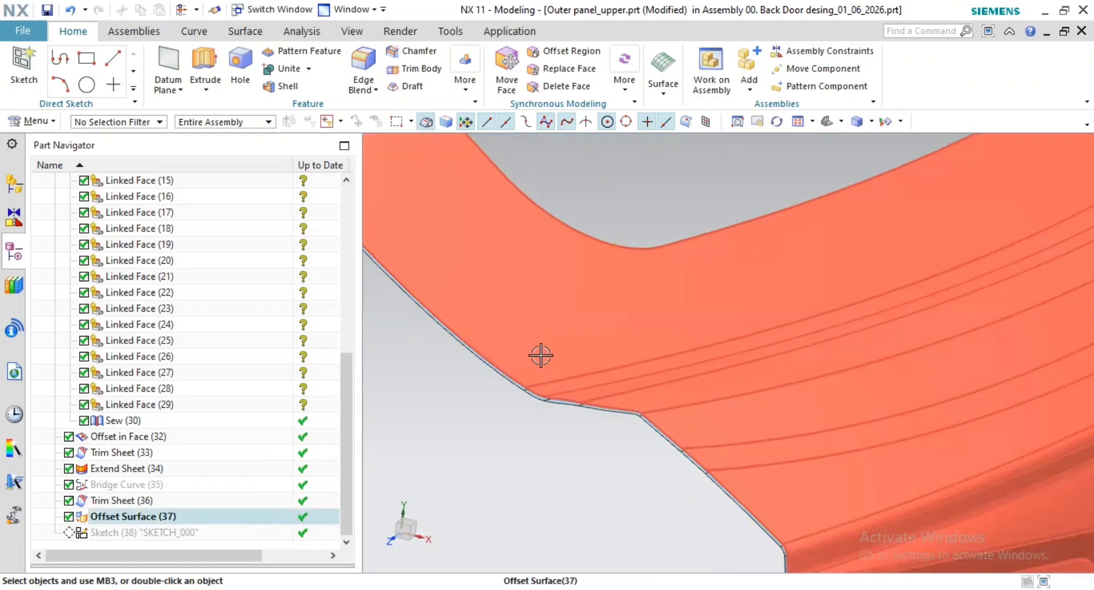
{"action": "scroll", "coordinate": [521, 313], "scroll_direction": "up", "scroll_amount": 3}
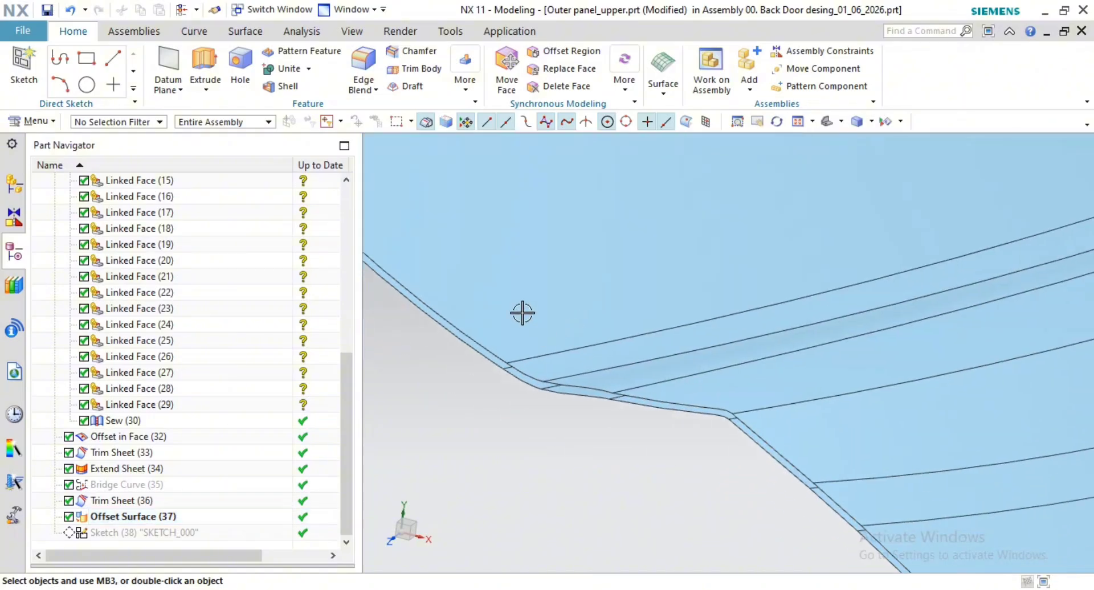
{"action": "middle_click_drag", "start_coordinate": [691, 405], "coordinate": [590, 379]}
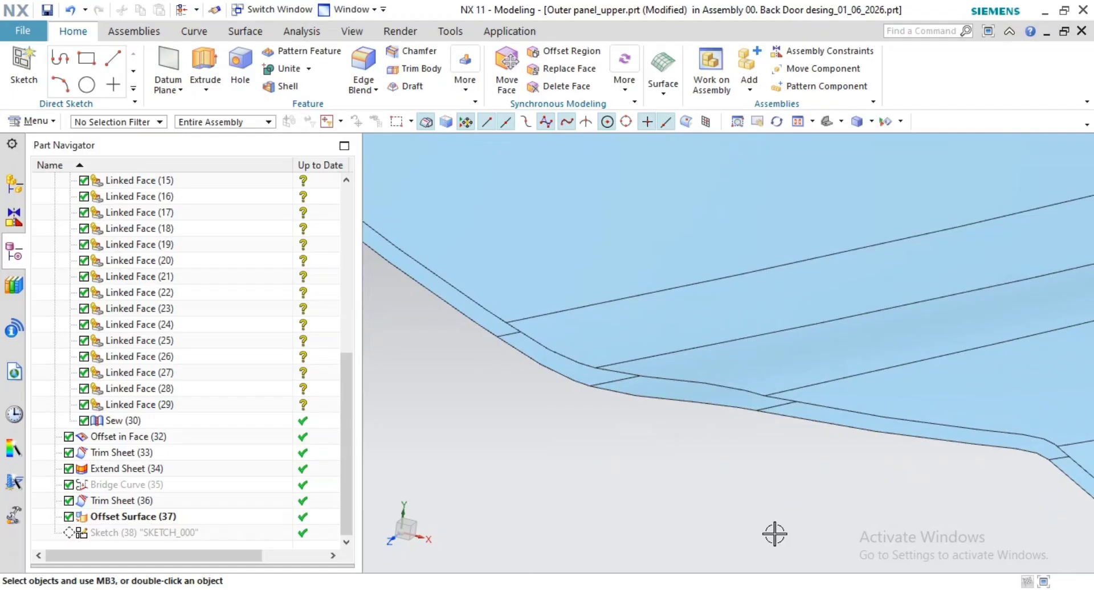
{"action": "scroll", "coordinate": [560, 367], "scroll_direction": "up", "scroll_amount": 4}
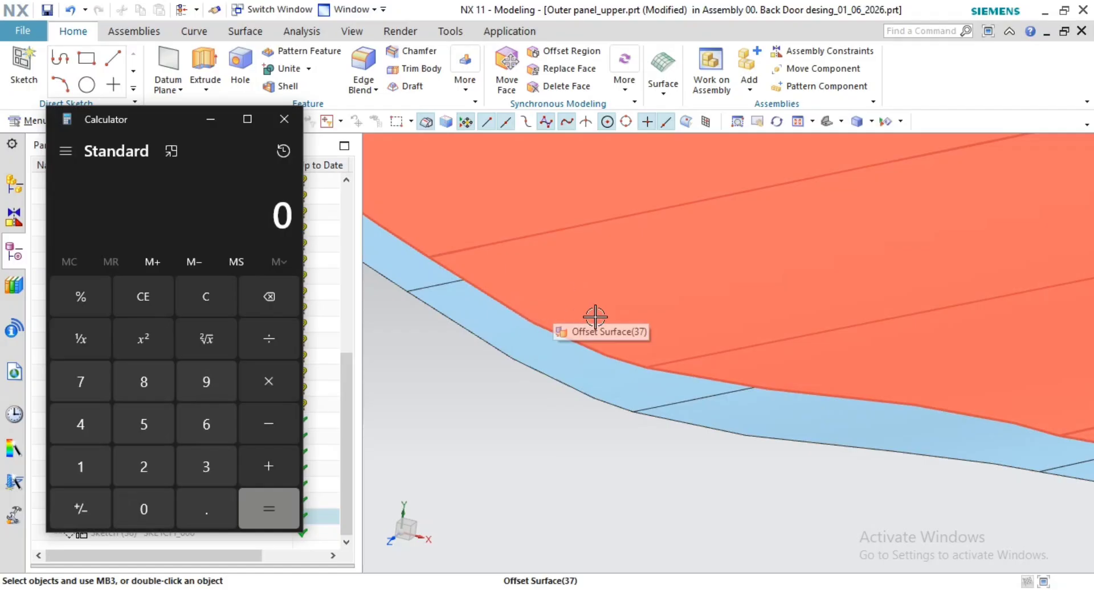
{"action": "scroll", "coordinate": [529, 325], "scroll_direction": "up", "scroll_amount": 1}
{"action": "scroll", "coordinate": [529, 325], "scroll_direction": "up", "scroll_amount": 1}
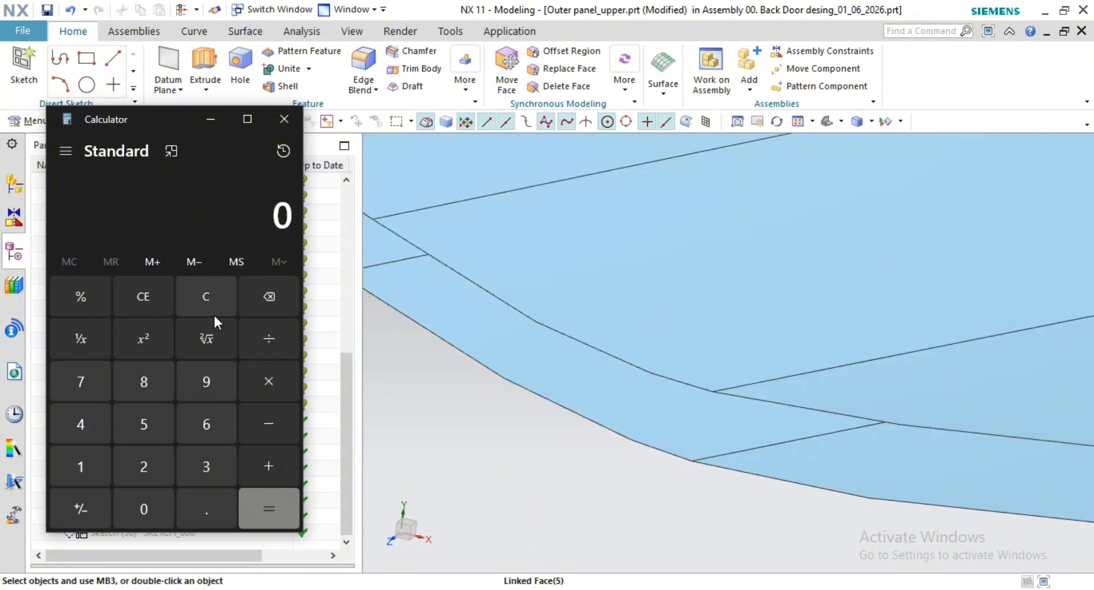
{"action": "type", "text": ".75"}
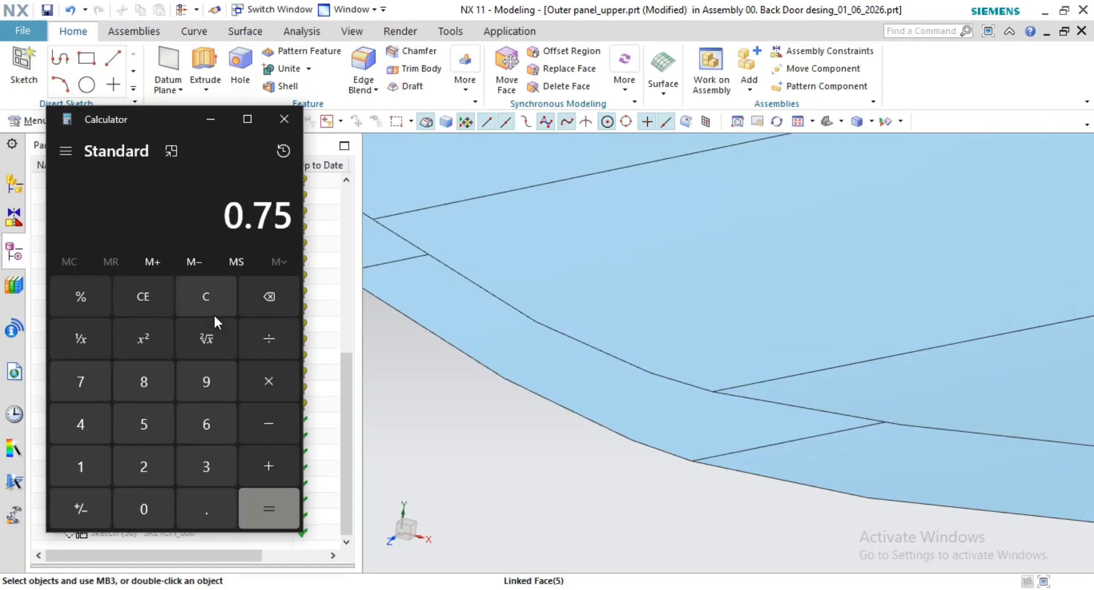
{"action": "key", "text": "Return"}
{"action": "type", "text": ".2"}
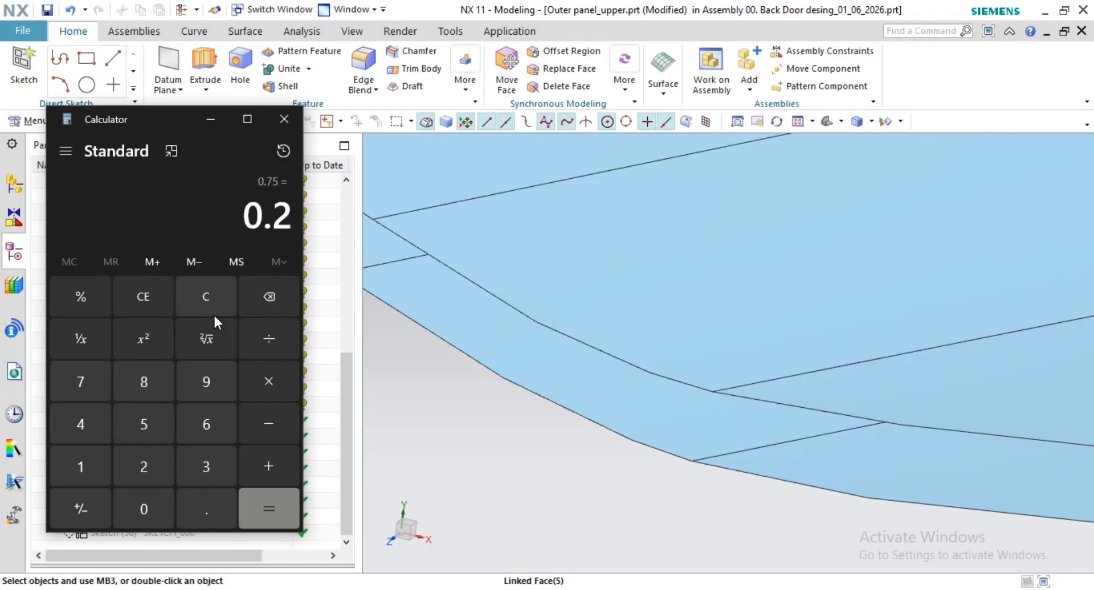
{"action": "key", "text": "Return"}
{"action": "key", "text": "Escape"}
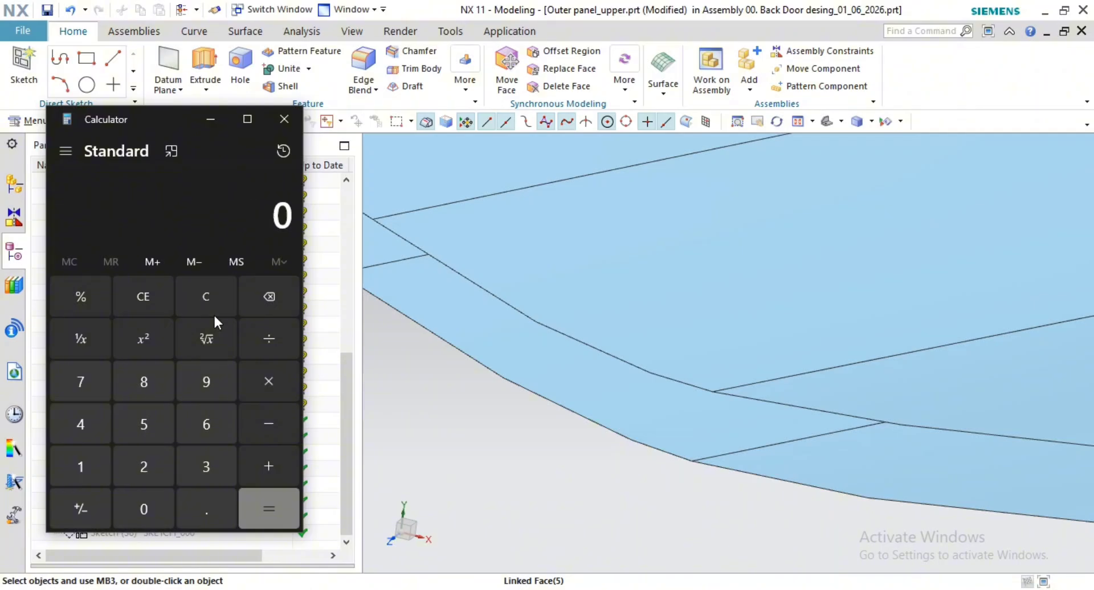
{"action": "type", "text": "75+.3"}
{"action": "key", "text": "BackSpace"}
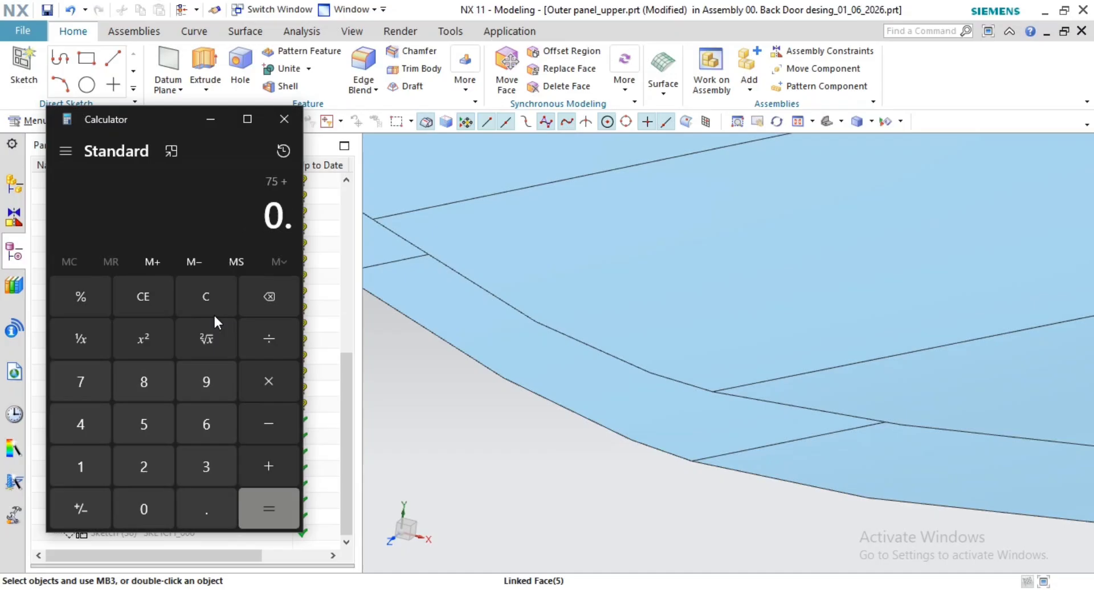
{"action": "type", "text": "2"}
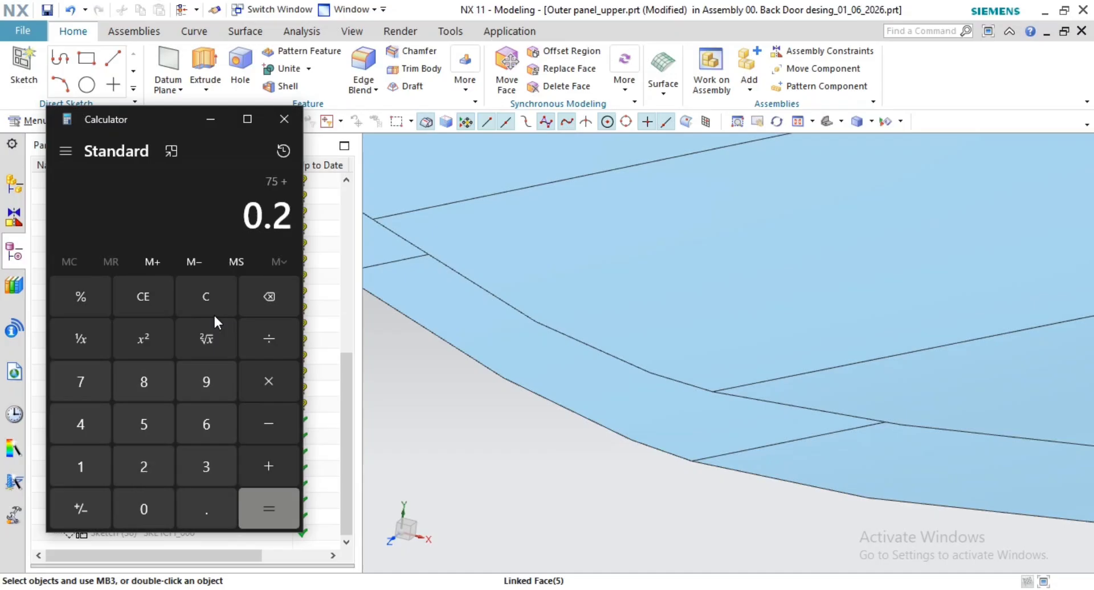
{"action": "key", "text": "Return"}
{"action": "key", "text": "Escape"}
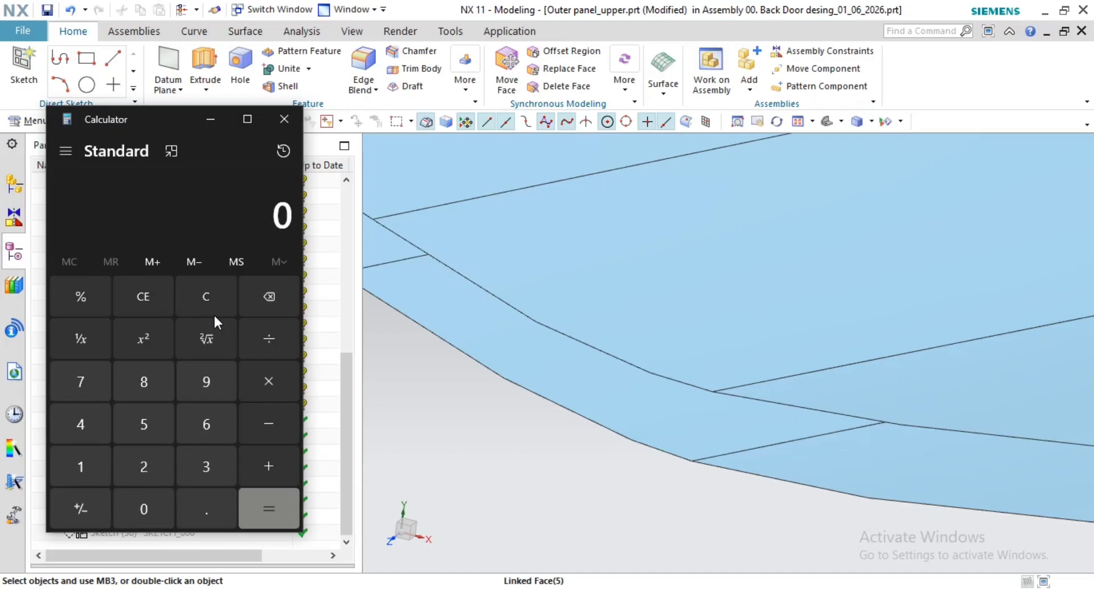
Step: Add 0.75 + 0.2 + 0.75 + 0.2 + 0.75 in the calculator and close it
{"action": "type", "text": ".75"}
{"action": "key", "text": "plus"}
{"action": "type", "text": ".2"}
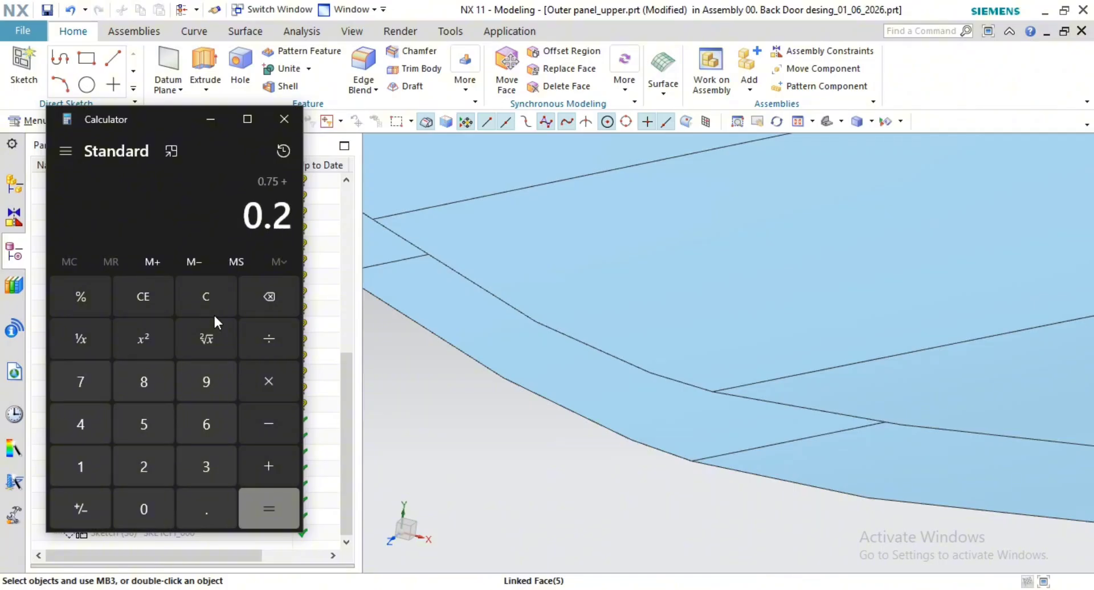
{"action": "key", "text": "plus"}
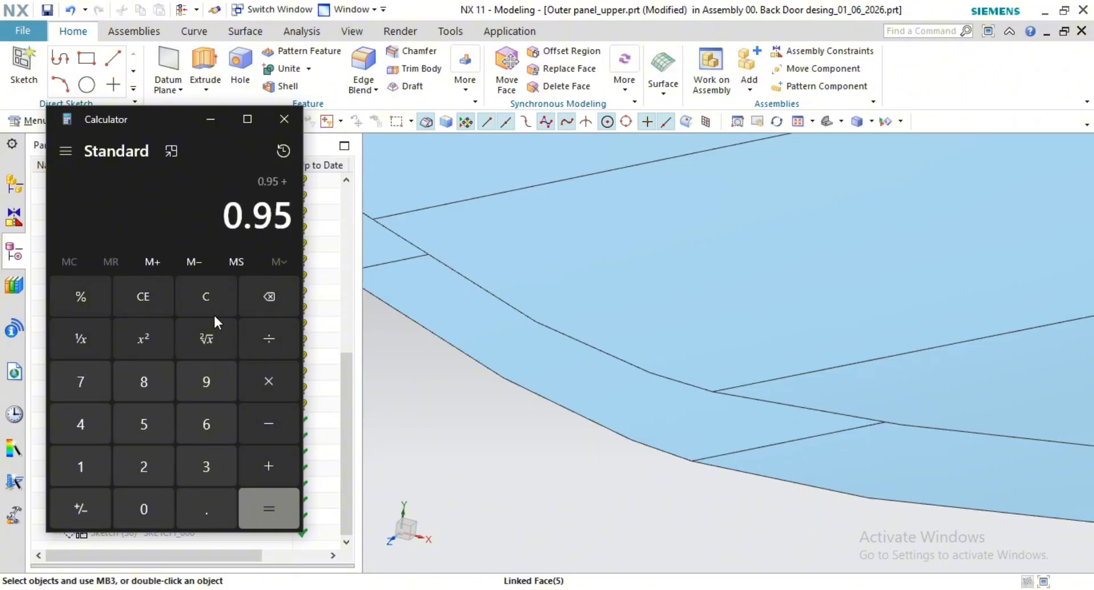
{"action": "type", "text": ".7"}
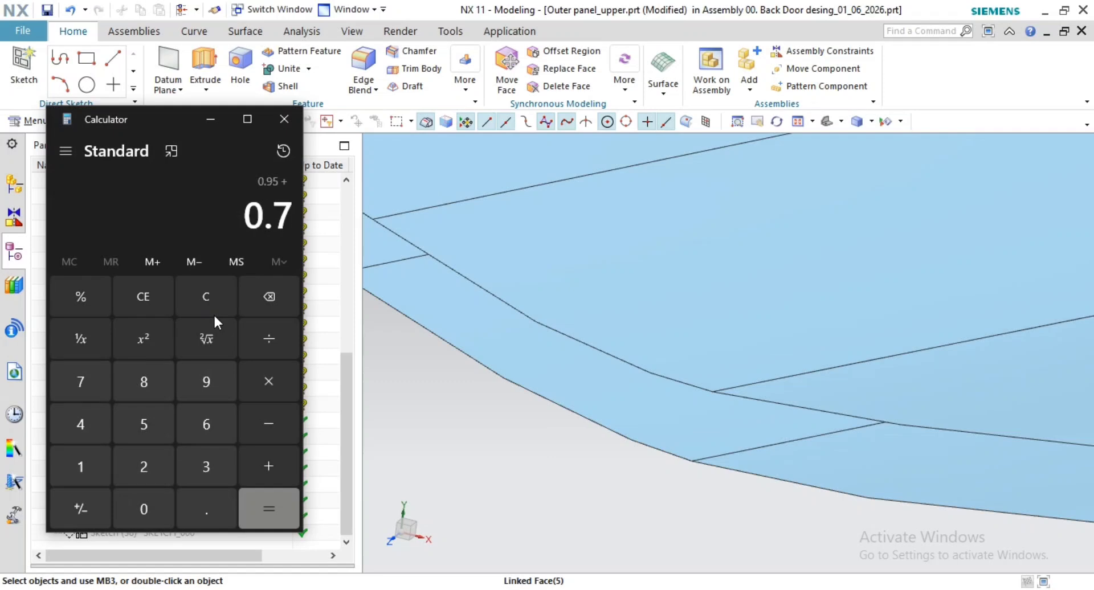
{"action": "type", "text": "5"}
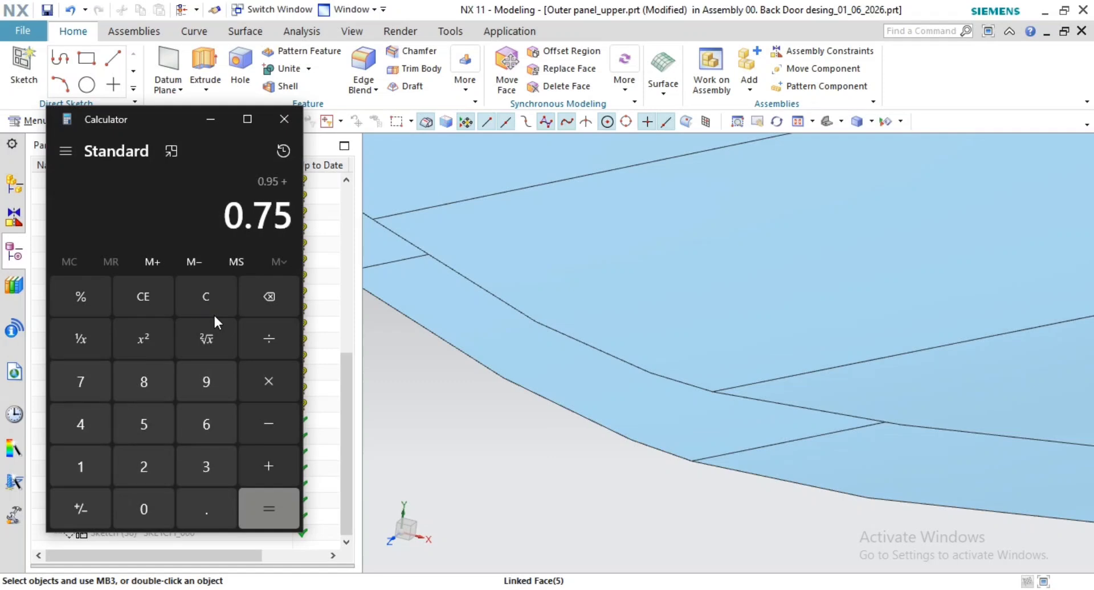
{"action": "key", "text": "plus"}
{"action": "type", "text": ".2"}
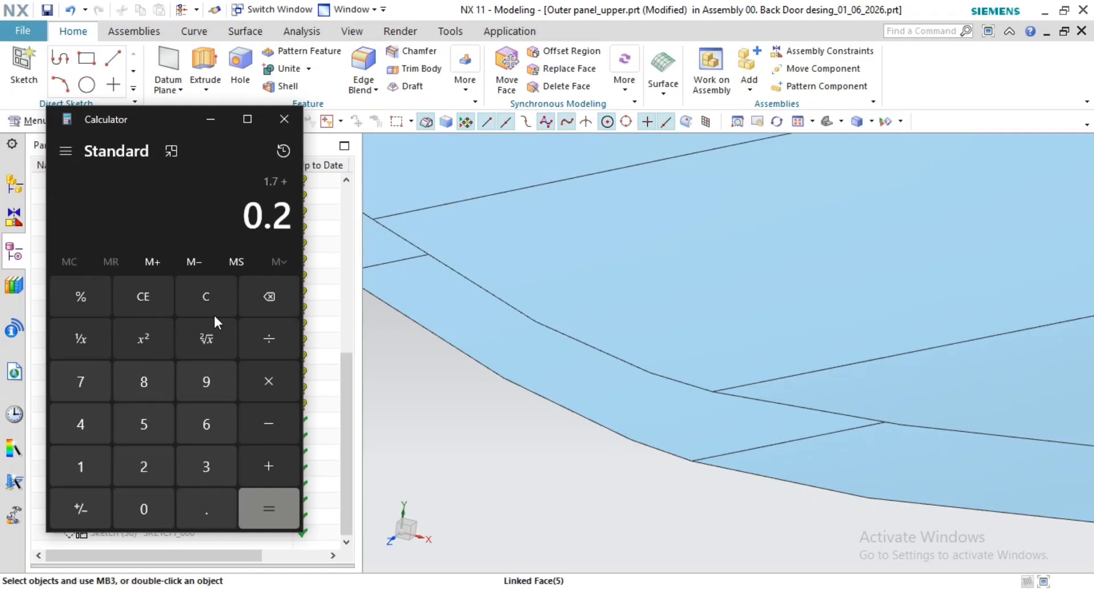
{"action": "key", "text": "plus"}
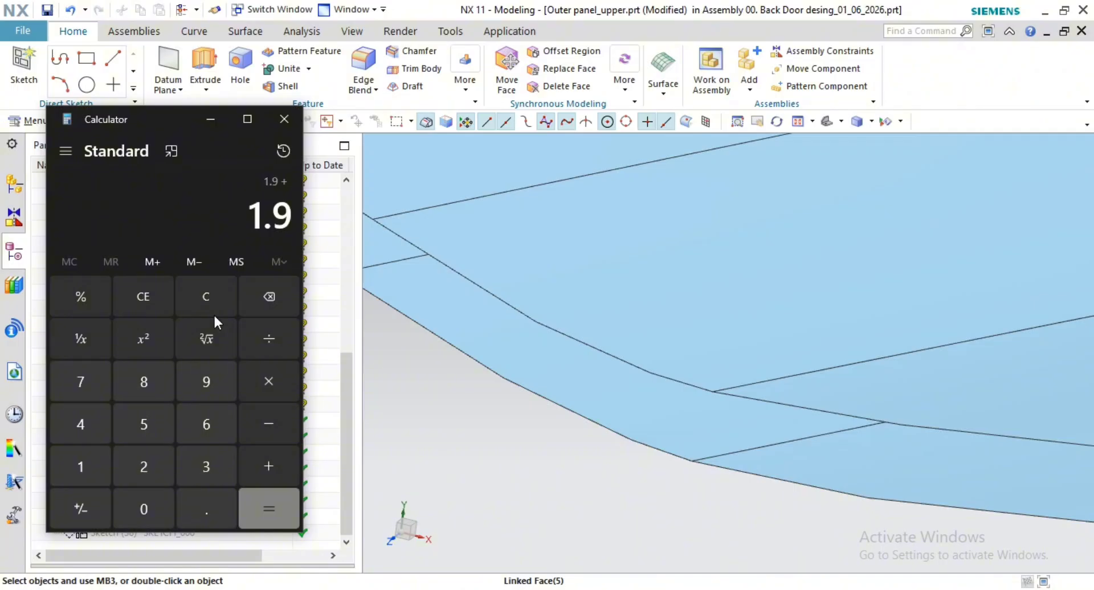
{"action": "type", "text": "."}
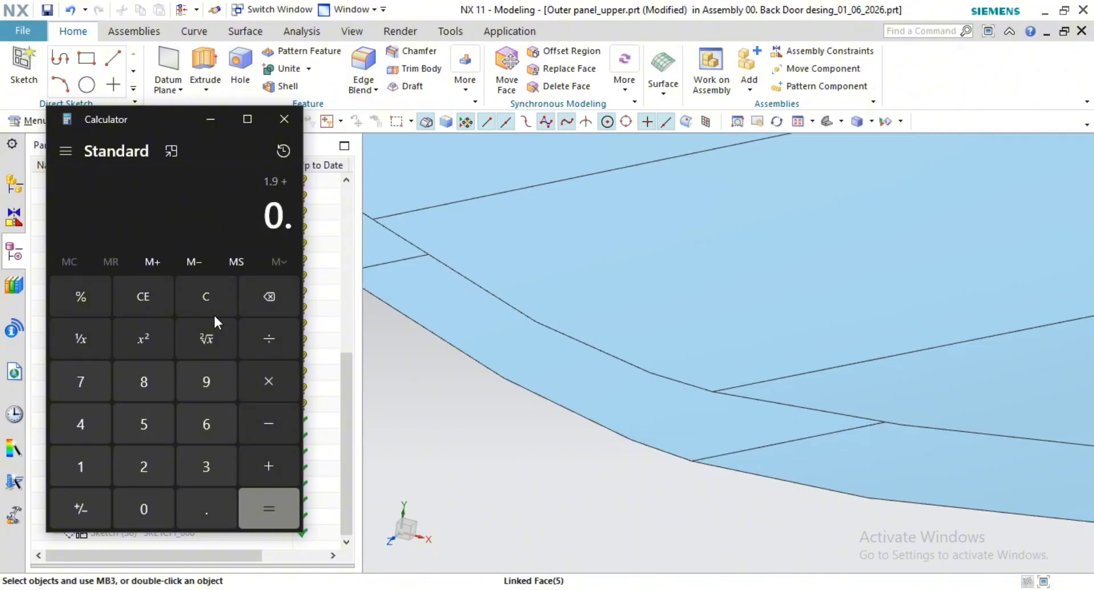
{"action": "type", "text": "75"}
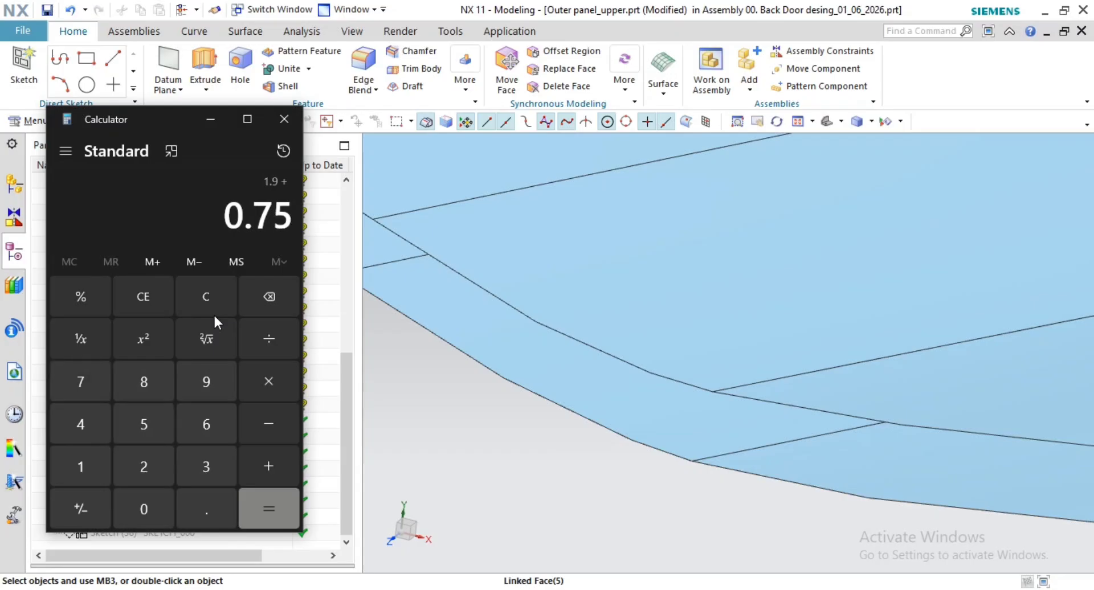
{"action": "key", "text": "Return"}
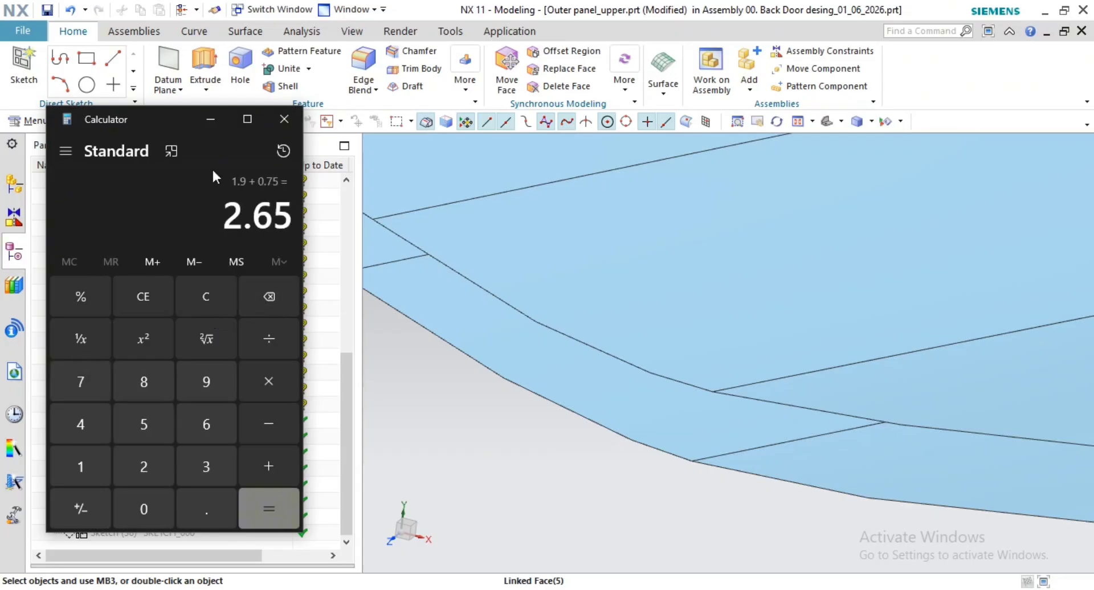
{"action": "left_click", "coordinate": [284, 120]}
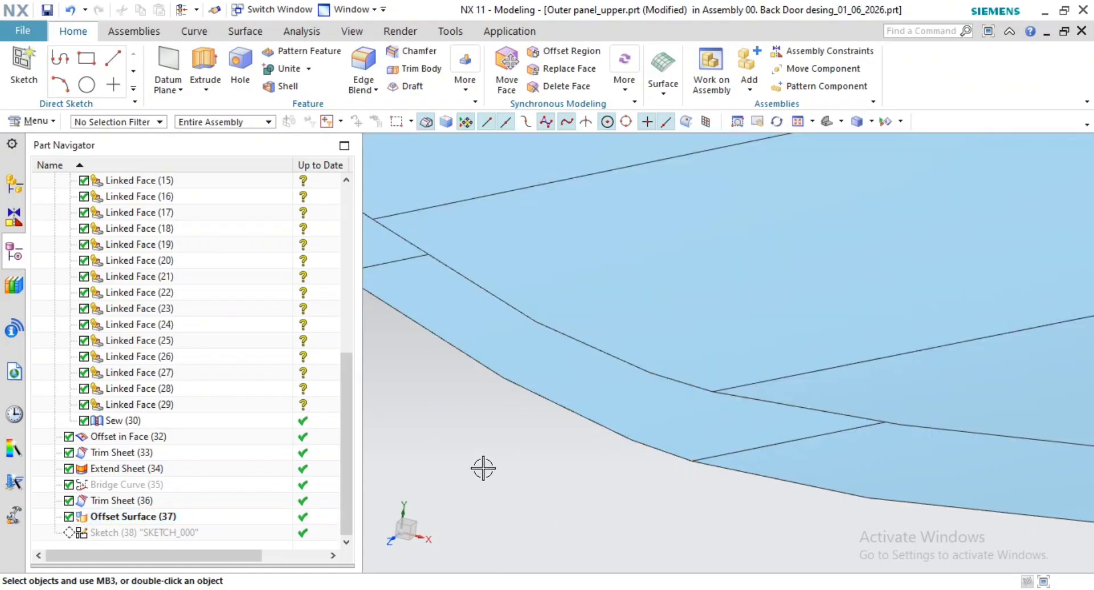
Step: Reverse the direction of Offset Surface (37), and re-edit the feature to restore its original direction
{"action": "double_click", "coordinate": [542, 373]}
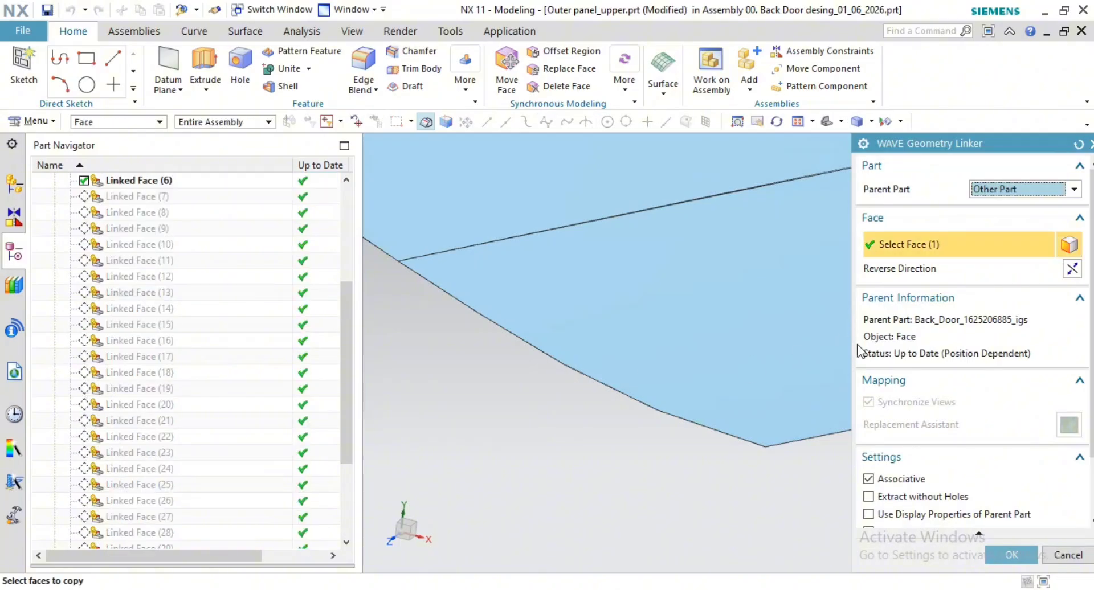
{"action": "left_click", "coordinate": [1068, 555]}
{"action": "scroll", "coordinate": [132, 484], "scroll_direction": "down", "scroll_amount": 3}
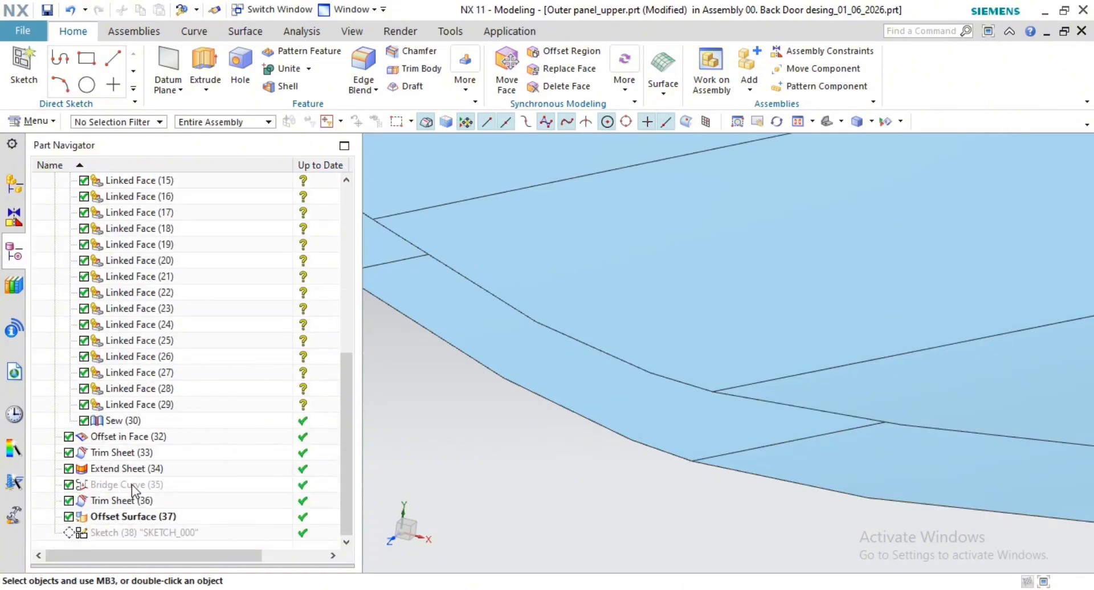
{"action": "double_click", "coordinate": [124, 520]}
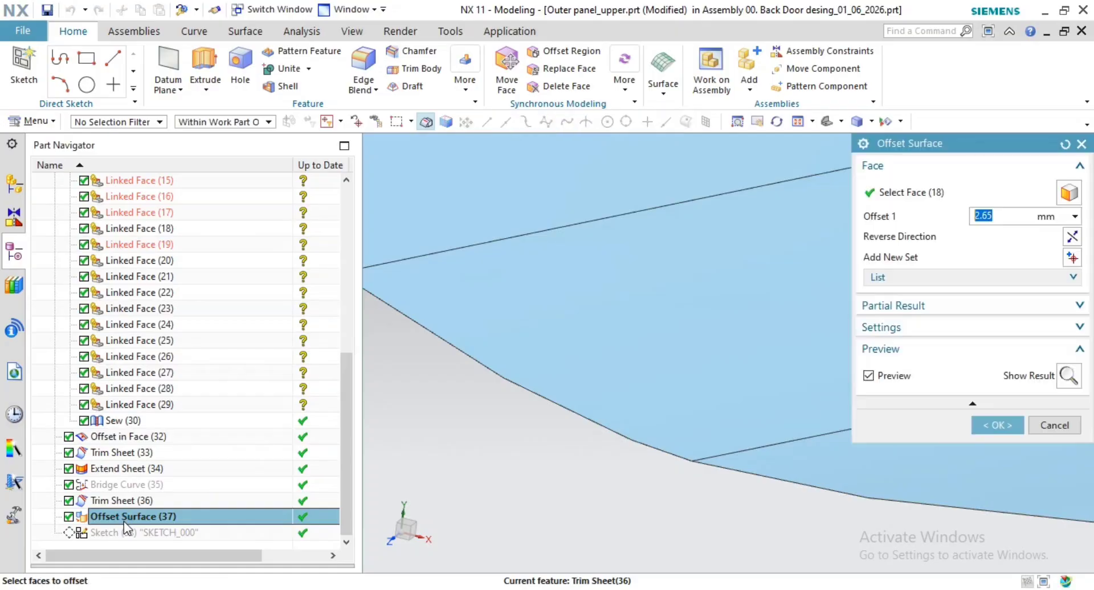
{"action": "scroll", "coordinate": [625, 298], "scroll_direction": "down", "scroll_amount": 3}
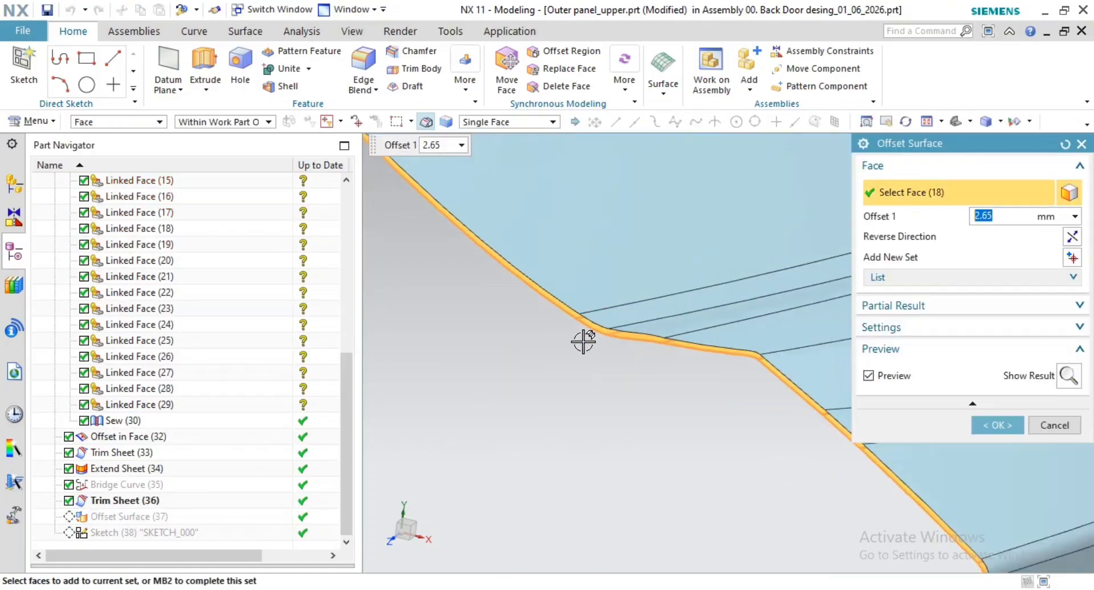
{"action": "scroll", "coordinate": [696, 291], "scroll_direction": "down", "scroll_amount": 5}
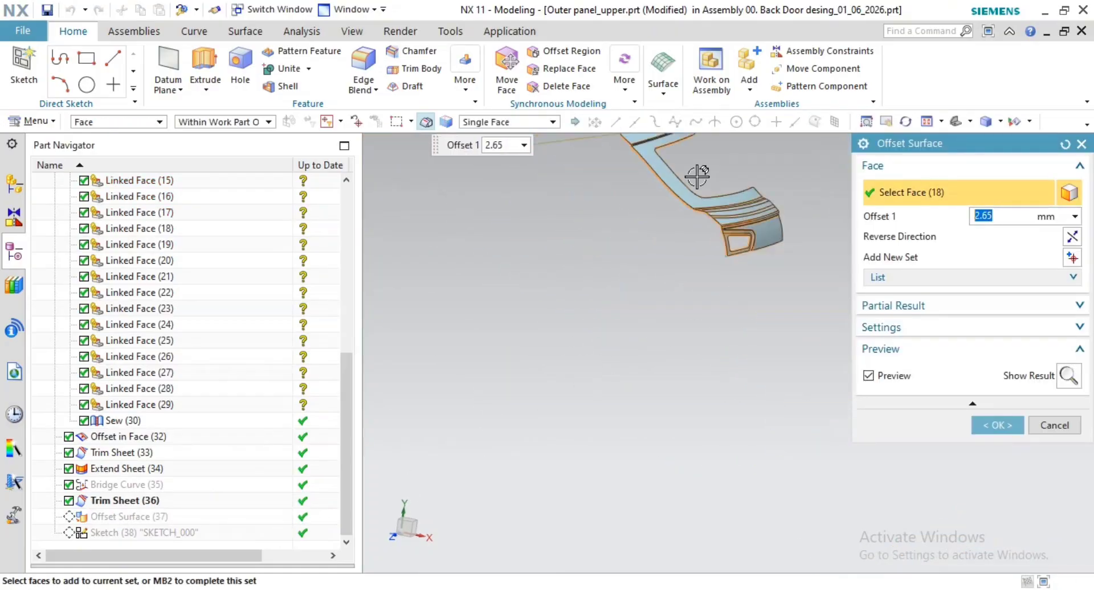
{"action": "scroll", "coordinate": [703, 182], "scroll_direction": "up", "scroll_amount": 6}
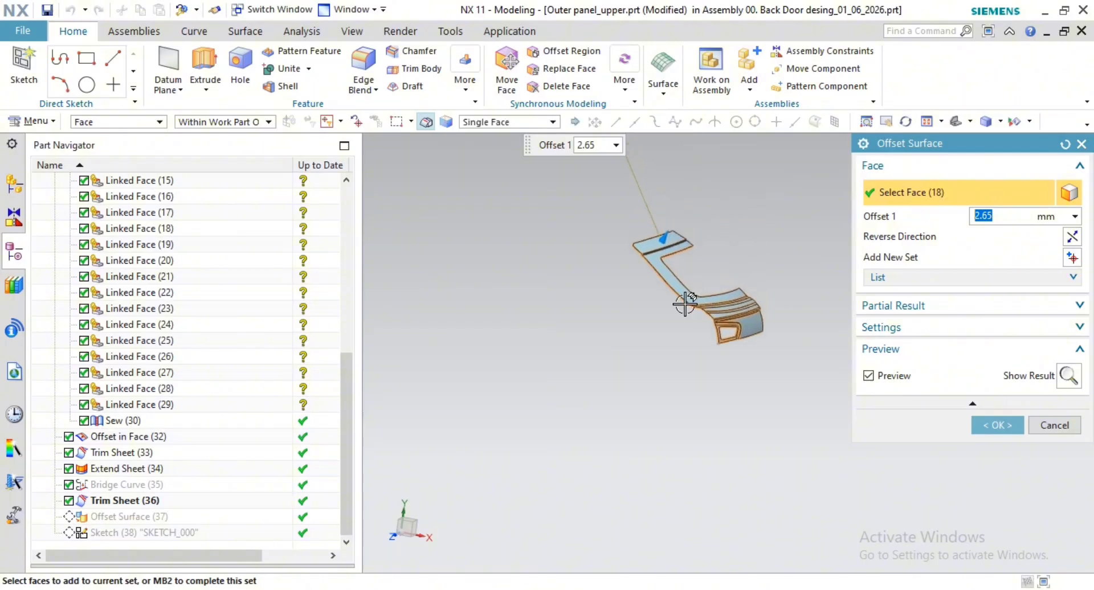
{"action": "scroll", "coordinate": [585, 265], "scroll_direction": "up", "scroll_amount": 2}
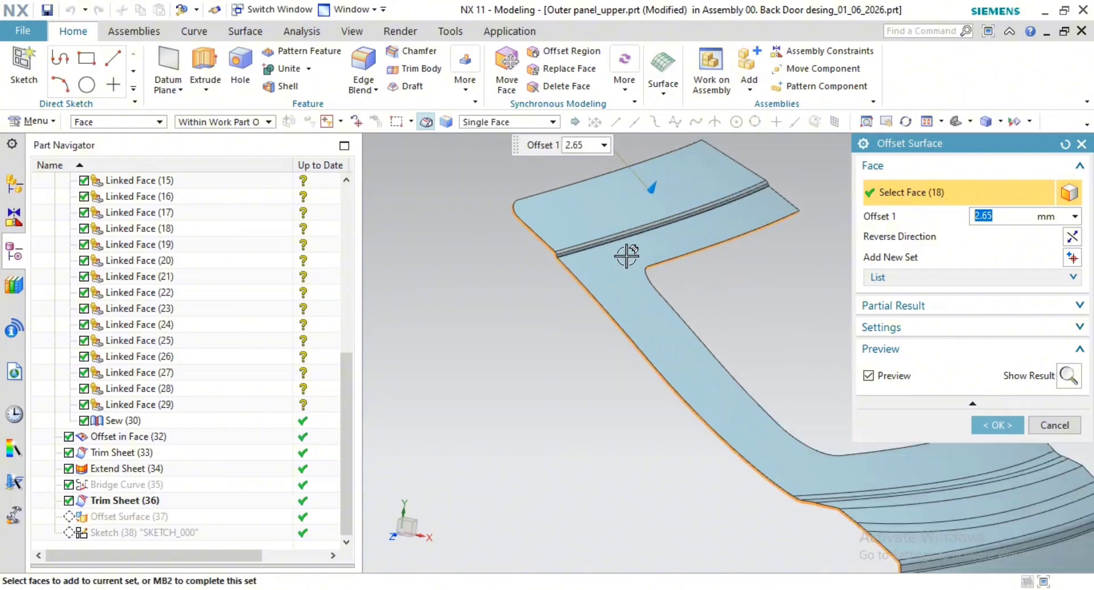
{"action": "scroll", "coordinate": [610, 342], "scroll_direction": "up", "scroll_amount": 2}
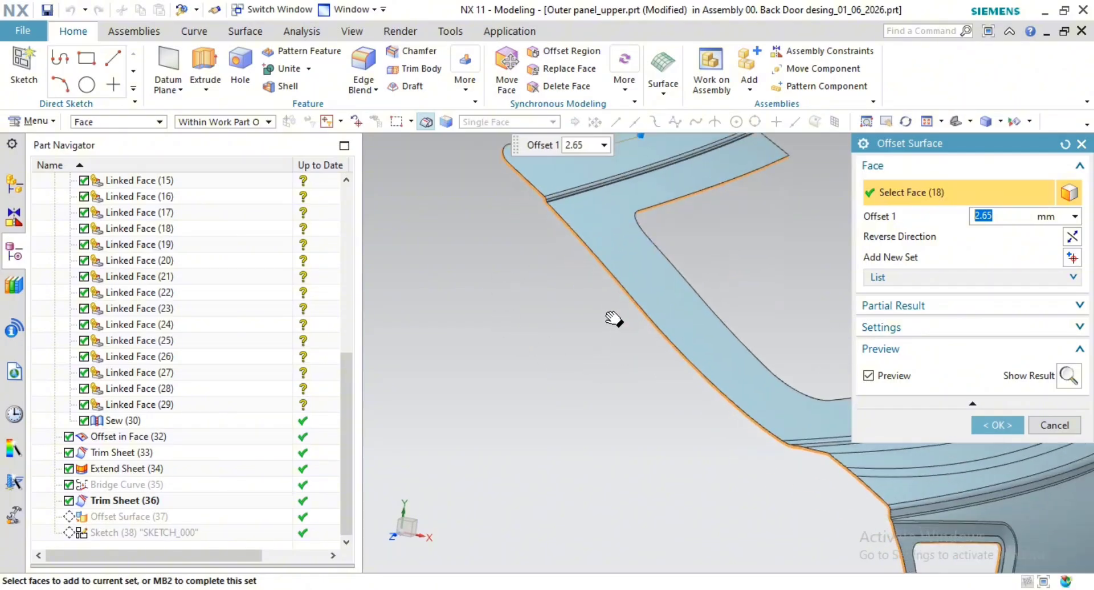
{"action": "left_click", "coordinate": [1072, 257]}
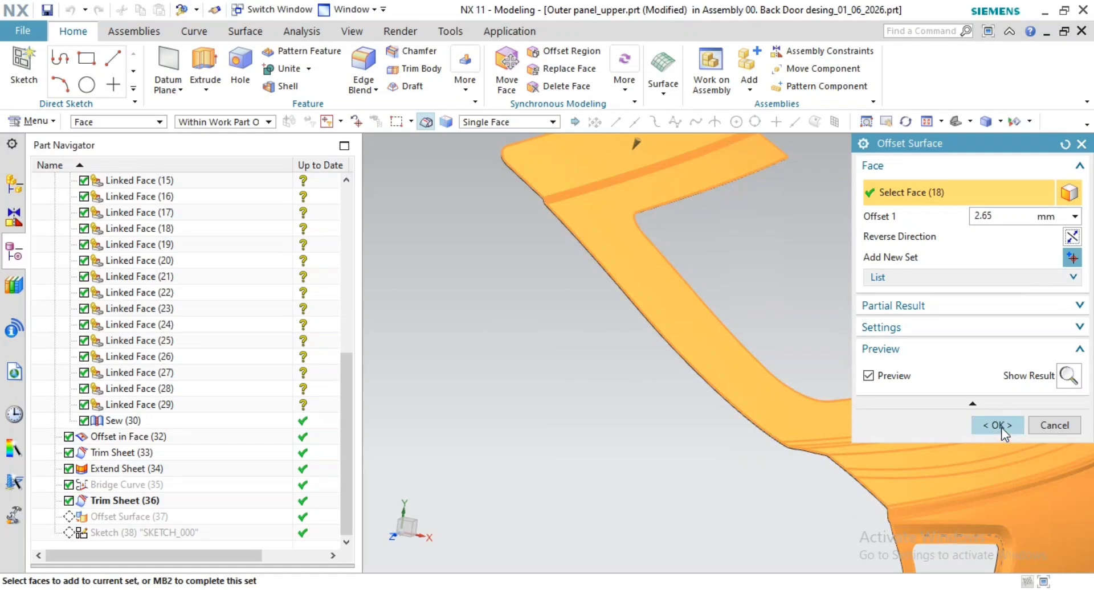
{"action": "left_click", "coordinate": [994, 424]}
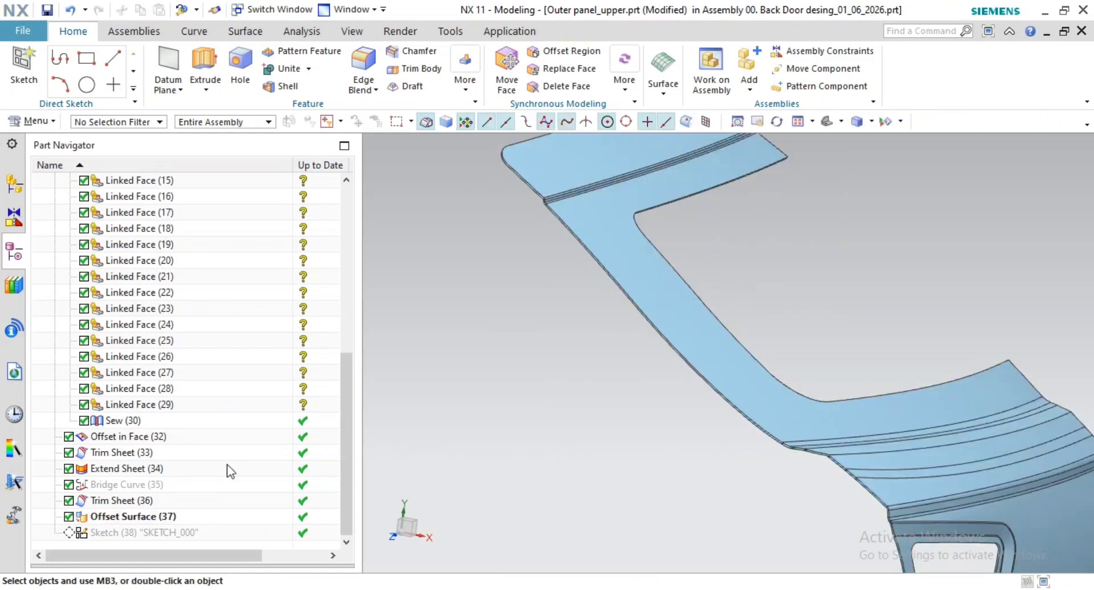
{"action": "double_click", "coordinate": [145, 516]}
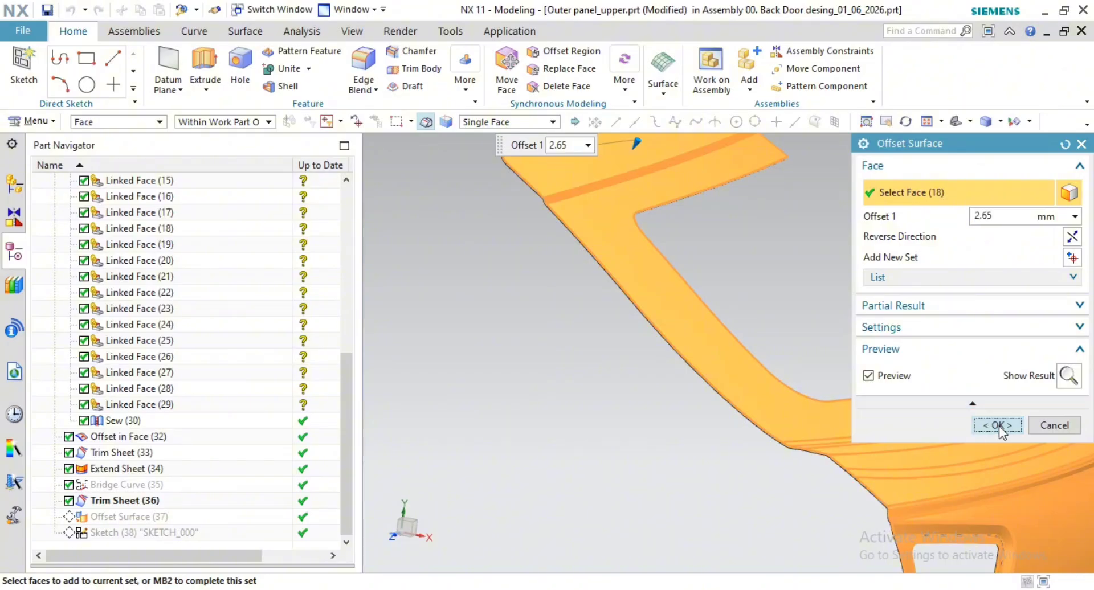
{"action": "left_click", "coordinate": [996, 425]}
Step: Make Sketch (38) "SKETCH_000" the current feature and collapse the Class A feature group in the model history
{"action": "scroll", "coordinate": [576, 434], "scroll_direction": "down", "scroll_amount": 3}
{"action": "middle_click_drag", "start_coordinate": [576, 435], "coordinate": [641, 424]}
{"action": "right_click", "coordinate": [128, 533]}
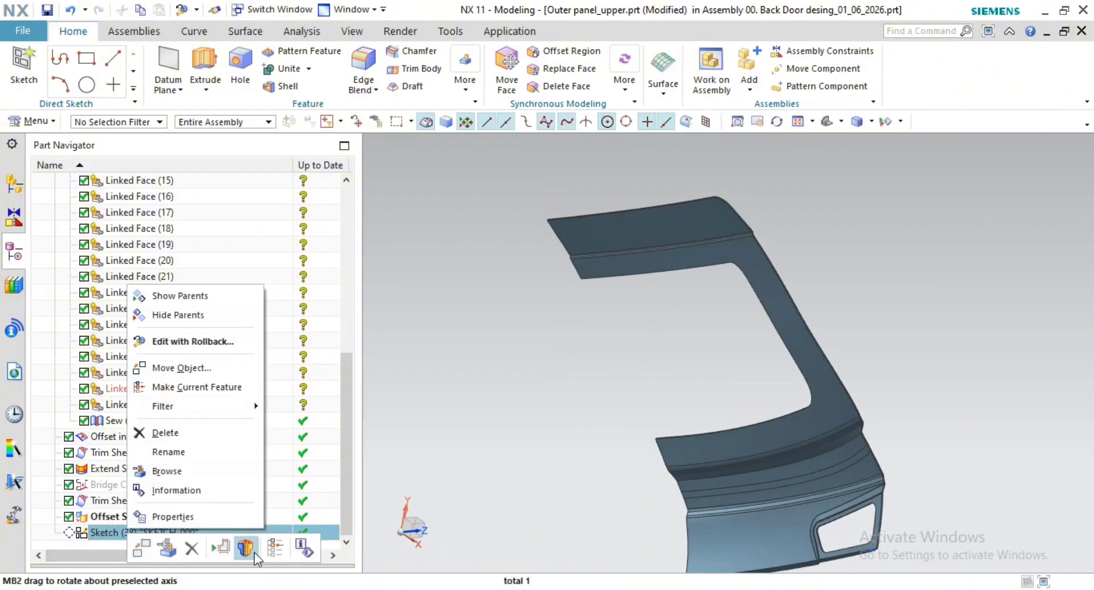
{"action": "left_click", "coordinate": [276, 549]}
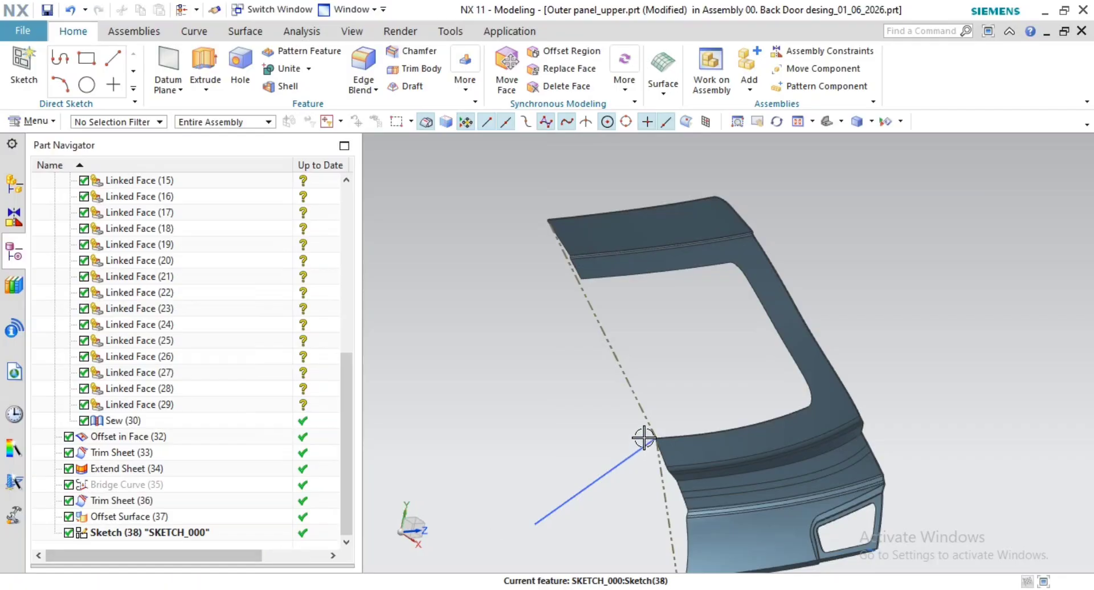
{"action": "mouse_move", "coordinate": [642, 435]}
{"action": "middle_mouse_down"}
{"action": "mouse_move", "coordinate": [618, 440]}
{"action": "mouse_move", "coordinate": [528, 393]}
{"action": "mouse_move", "coordinate": [489, 399]}
{"action": "middle_mouse_up"}
{"action": "scroll", "coordinate": [119, 468], "scroll_direction": "up", "scroll_amount": 7}
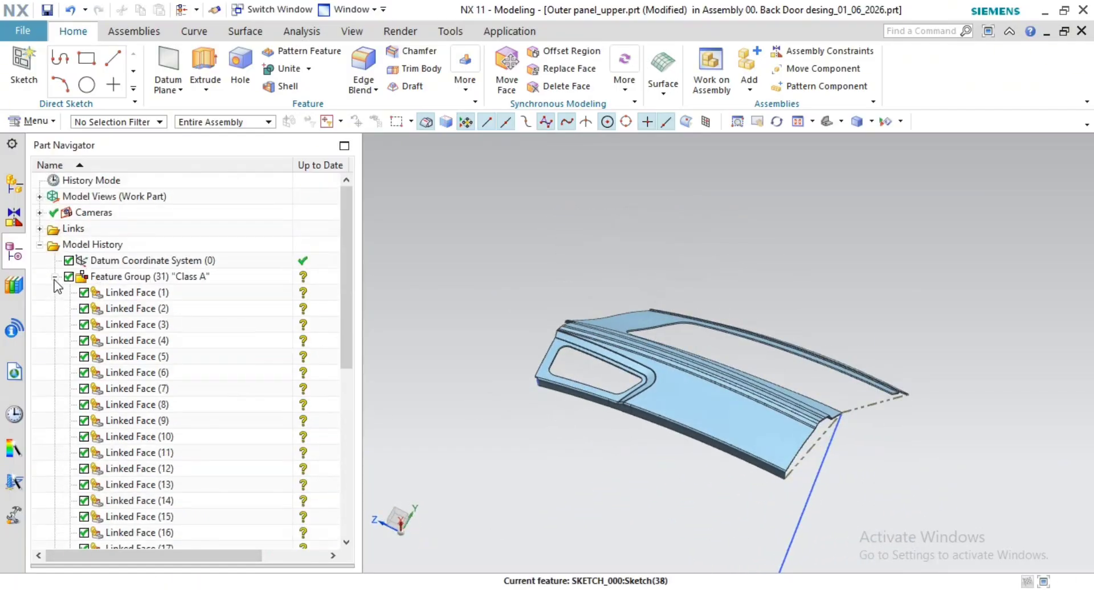
{"action": "left_click", "coordinate": [55, 277]}
Step: Examine the panel's side edge around the fold, where the outer and offset surfaces run parallel
{"action": "middle_click_drag", "start_coordinate": [642, 359], "coordinate": [624, 414]}
{"action": "scroll", "coordinate": [655, 440], "scroll_direction": "down", "scroll_amount": 5}
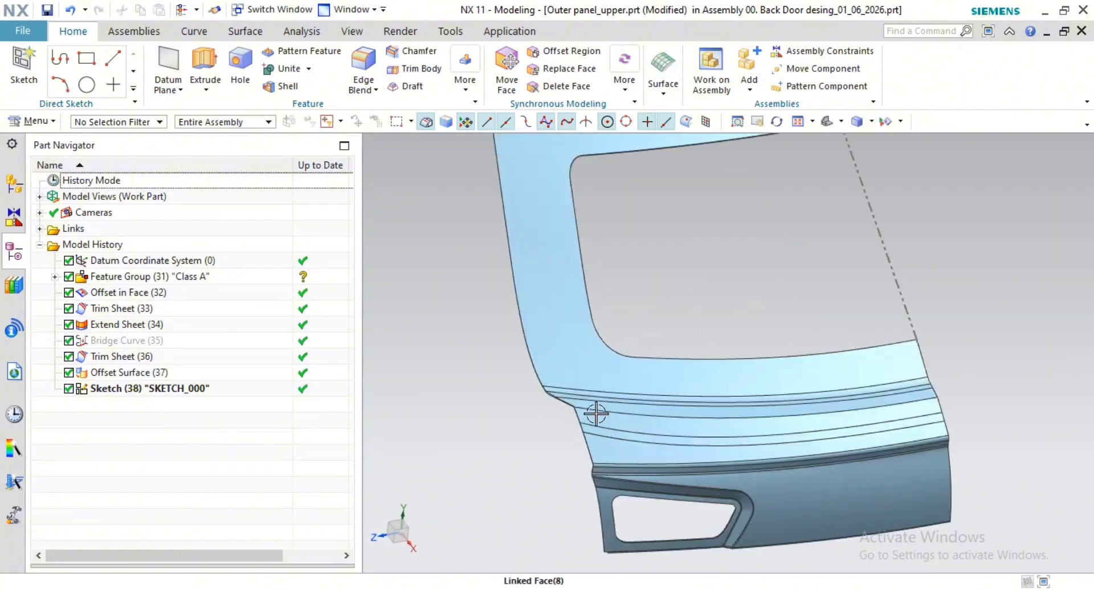
{"action": "middle_click_drag", "start_coordinate": [576, 390], "coordinate": [596, 396]}
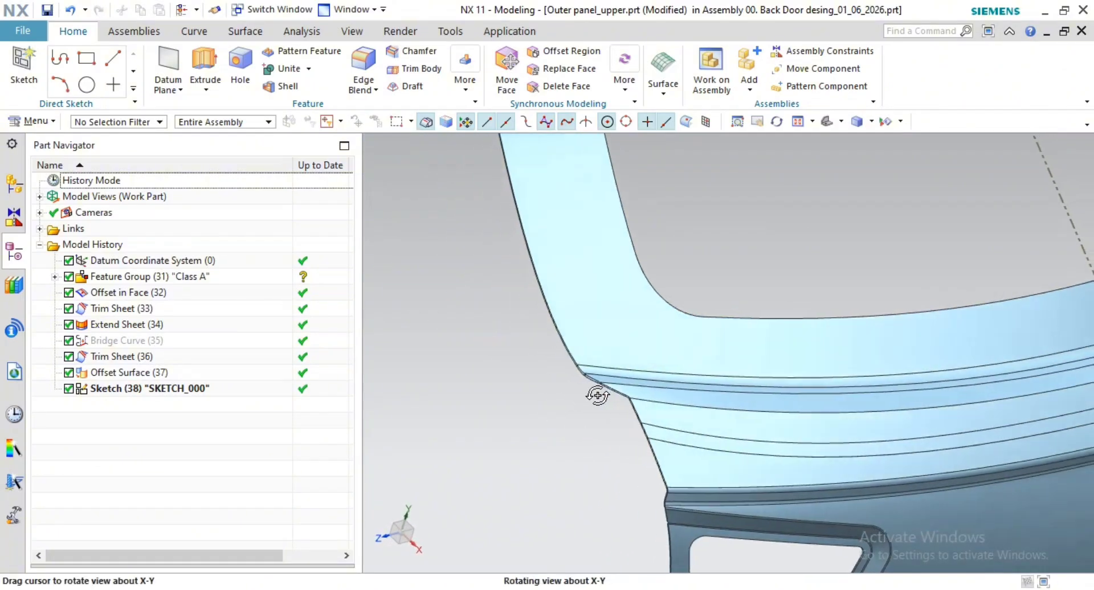
{"action": "scroll", "coordinate": [623, 371], "scroll_direction": "down", "scroll_amount": 7}
{"action": "middle_click_drag", "start_coordinate": [710, 298], "coordinate": [796, 310]}
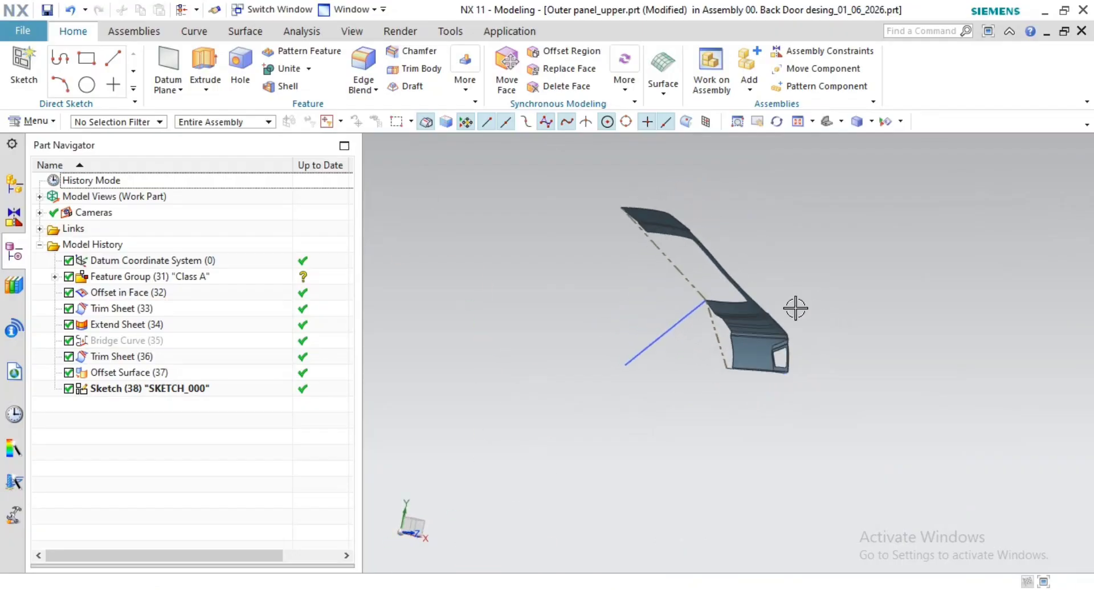
{"action": "scroll", "coordinate": [742, 277], "scroll_direction": "up", "scroll_amount": 4}
{"action": "middle_click_drag", "start_coordinate": [791, 382], "coordinate": [762, 393], "text": "shift"}
{"action": "scroll", "coordinate": [604, 383], "scroll_direction": "up", "scroll_amount": 9}
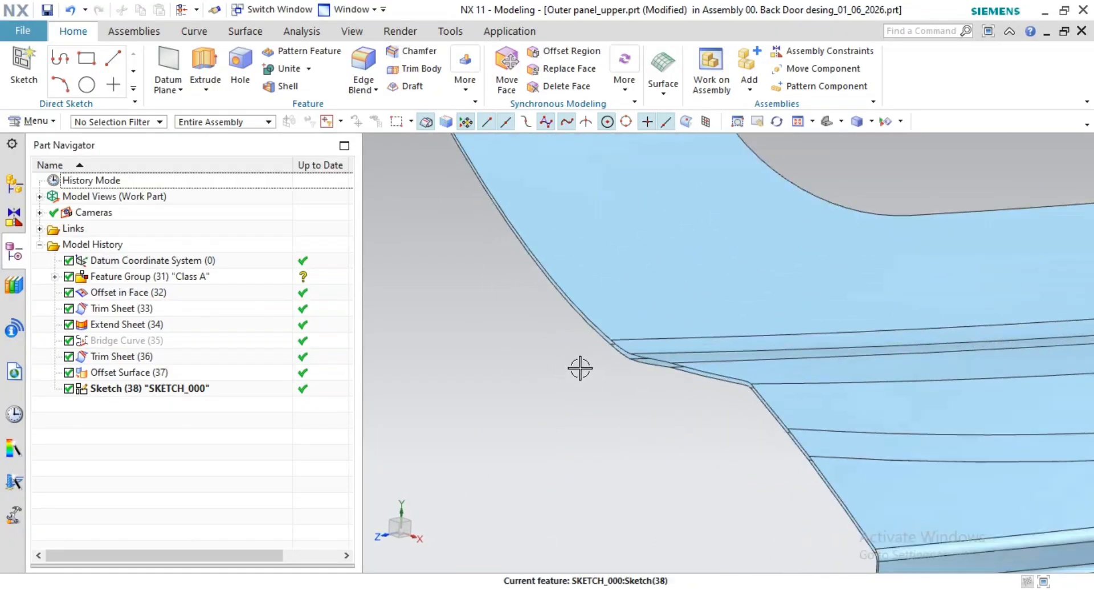
{"action": "scroll", "coordinate": [729, 359], "scroll_direction": "down", "scroll_amount": 10}
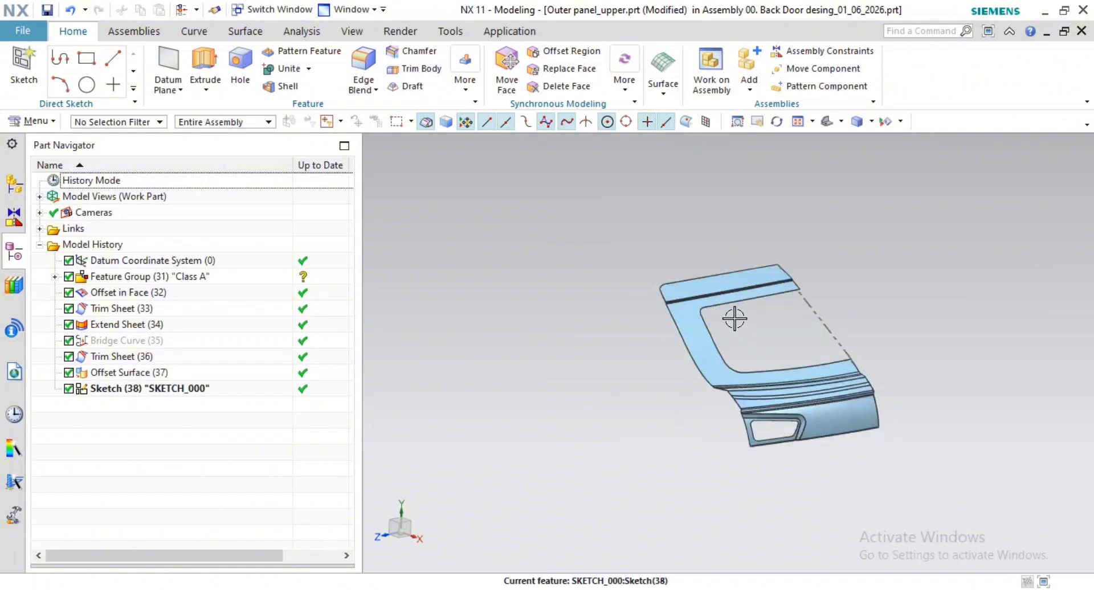
Step: Examine the panel's inner side and the gap between the two surfaces around the rounded upper corner
{"action": "middle_click_drag", "start_coordinate": [733, 315], "coordinate": [762, 331]}
{"action": "middle_click_drag", "start_coordinate": [799, 362], "coordinate": [777, 349]}
{"action": "scroll", "coordinate": [730, 347], "scroll_direction": "up", "scroll_amount": 3}
{"action": "middle_click_drag", "start_coordinate": [776, 350], "coordinate": [789, 301]}
{"action": "scroll", "coordinate": [781, 338], "scroll_direction": "up", "scroll_amount": 2}
{"action": "middle_click_drag", "start_coordinate": [789, 302], "coordinate": [767, 259]}
{"action": "scroll", "coordinate": [767, 258], "scroll_direction": "down", "scroll_amount": 3}
{"action": "scroll", "coordinate": [860, 311], "scroll_direction": "down", "scroll_amount": 1}
{"action": "middle_click_drag", "start_coordinate": [859, 312], "coordinate": [790, 381], "text": "shift"}
{"action": "scroll", "coordinate": [797, 292], "scroll_direction": "up", "scroll_amount": 3}
{"action": "scroll", "coordinate": [798, 291], "scroll_direction": "up", "scroll_amount": 3}
{"action": "scroll", "coordinate": [741, 374], "scroll_direction": "up", "scroll_amount": 5}
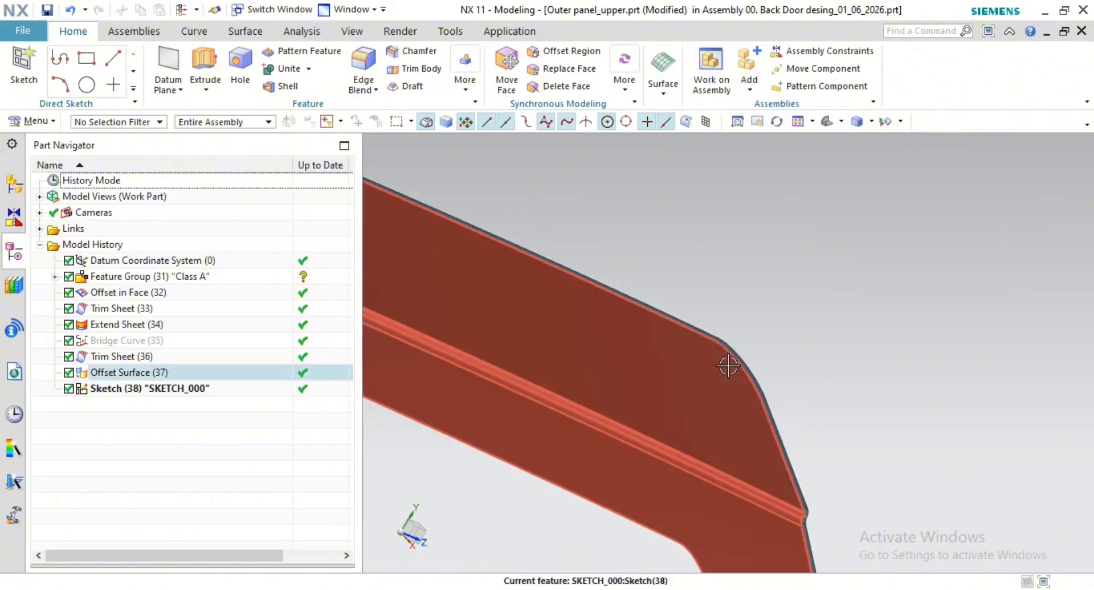
{"action": "middle_click_drag", "start_coordinate": [772, 306], "coordinate": [872, 219]}
{"action": "scroll", "coordinate": [717, 340], "scroll_direction": "down", "scroll_amount": 3}
{"action": "scroll", "coordinate": [769, 476], "scroll_direction": "up", "scroll_amount": 3}
{"action": "middle_click_drag", "start_coordinate": [792, 324], "coordinate": [881, 254], "text": "shift"}
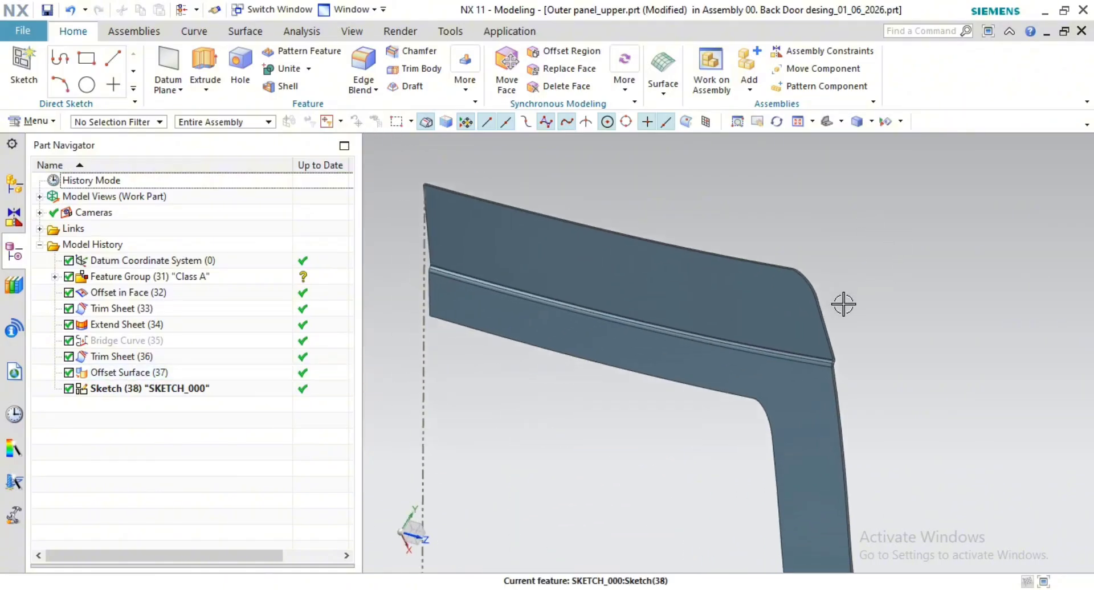
{"action": "middle_click_drag", "start_coordinate": [845, 305], "coordinate": [856, 318], "text": "shift"}
{"action": "left_click", "coordinate": [245, 31]}
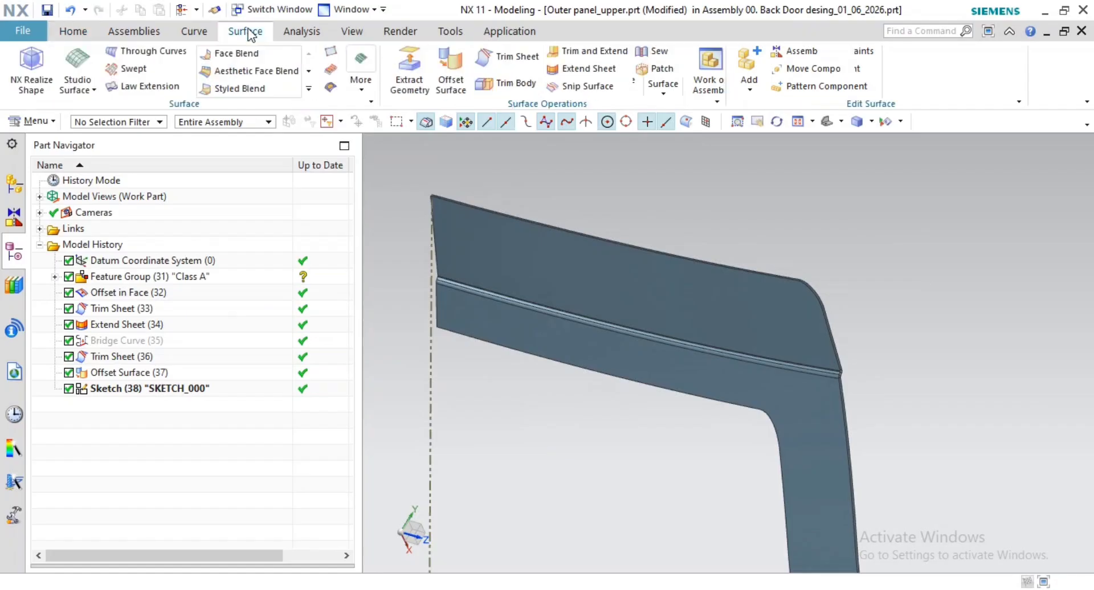
{"action": "left_click", "coordinate": [137, 87]}
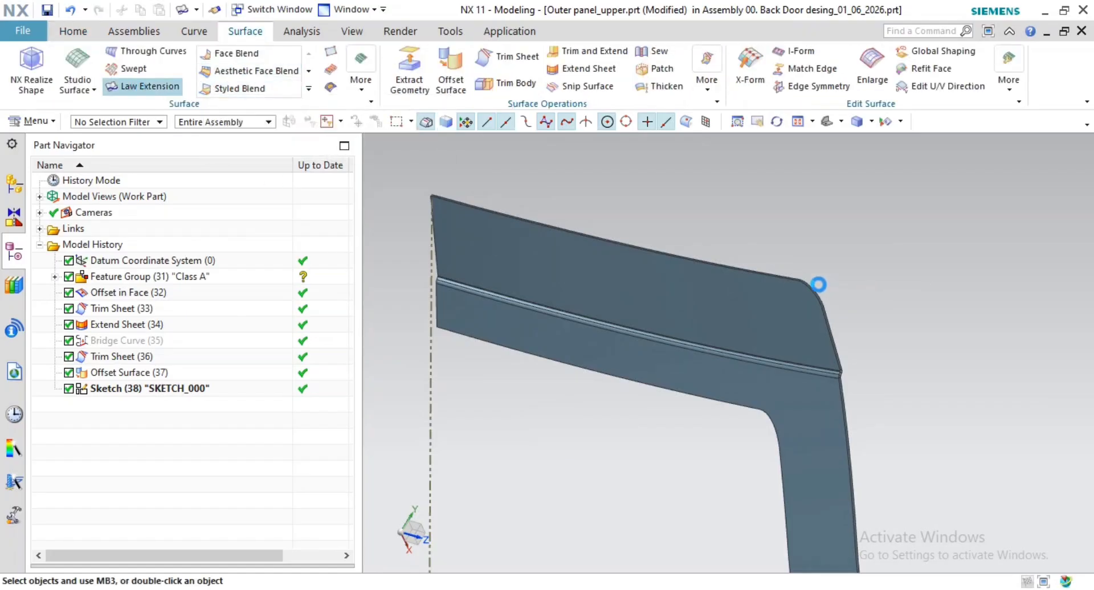
{"action": "scroll", "coordinate": [819, 285], "scroll_direction": "up", "scroll_amount": 5}
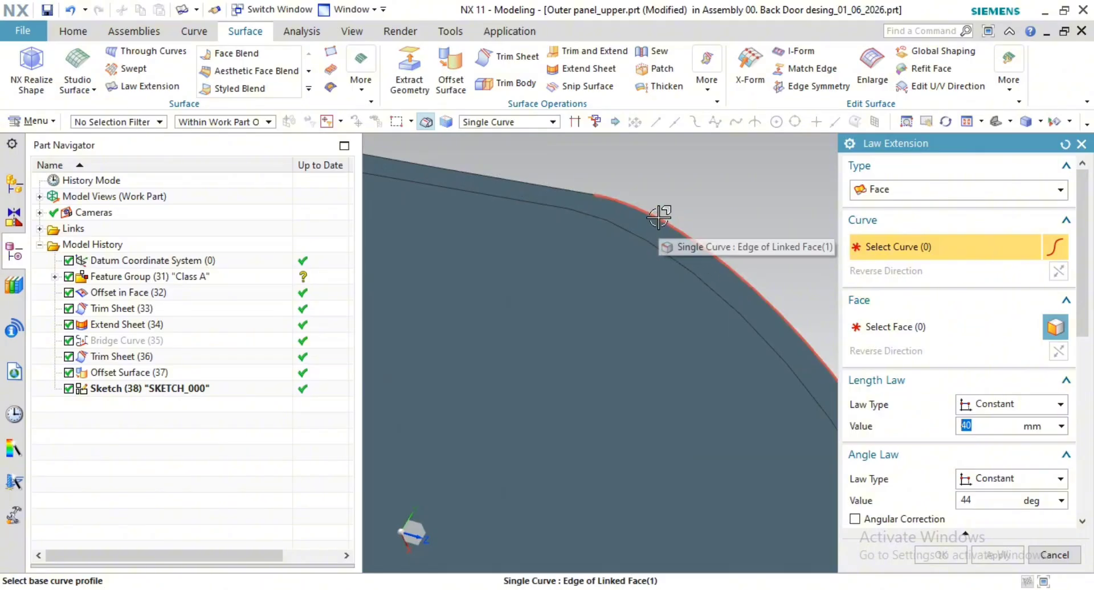
{"action": "left_click", "coordinate": [504, 122]}
{"action": "left_click", "coordinate": [494, 162]}
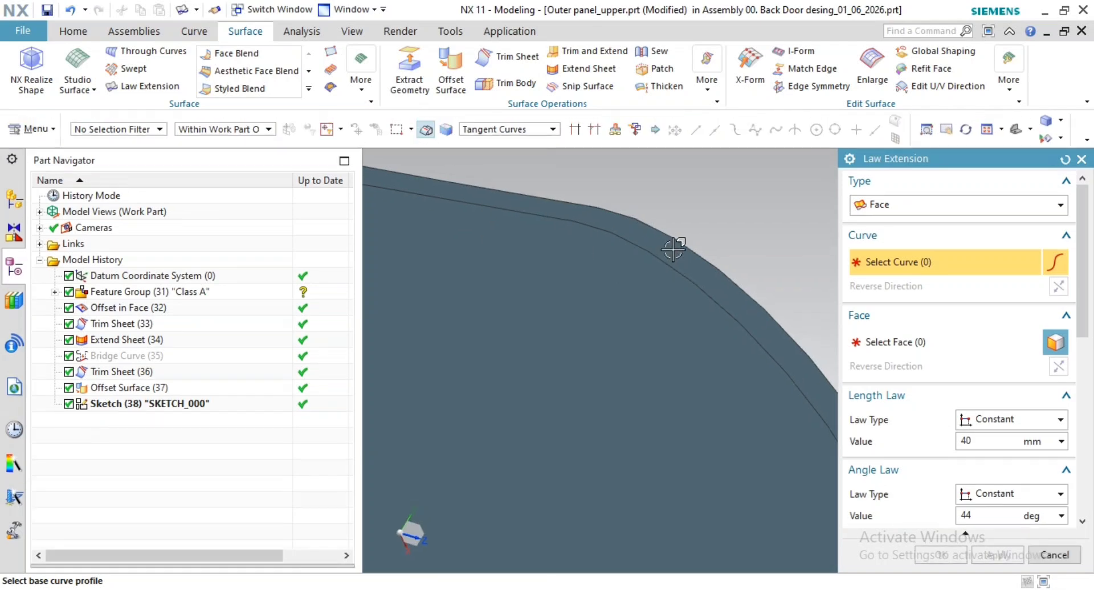
{"action": "left_click", "coordinate": [661, 234]}
{"action": "middle_click_drag", "start_coordinate": [661, 234], "coordinate": [598, 188]}
{"action": "scroll", "coordinate": [706, 356], "scroll_direction": "down", "scroll_amount": 4}
{"action": "middle_click_drag", "start_coordinate": [705, 356], "coordinate": [630, 204], "text": "shift"}
{"action": "scroll", "coordinate": [706, 380], "scroll_direction": "down", "scroll_amount": 3}
{"action": "middle_click_drag", "start_coordinate": [705, 381], "coordinate": [657, 234], "text": "shift"}
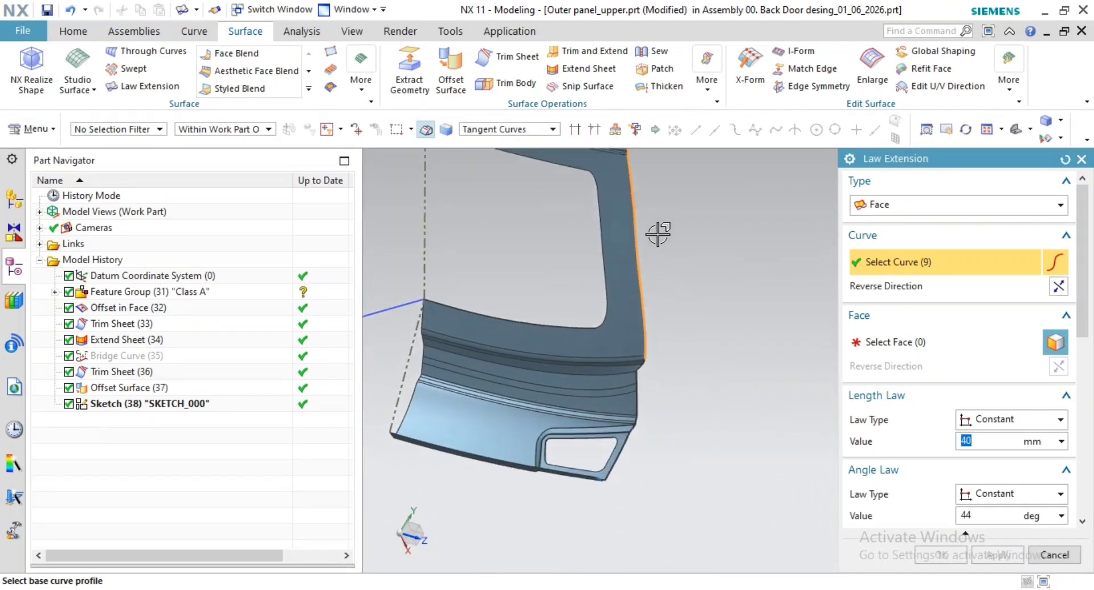
{"action": "scroll", "coordinate": [642, 367], "scroll_direction": "up", "scroll_amount": 4}
{"action": "middle_click_drag", "start_coordinate": [641, 367], "coordinate": [613, 300]}
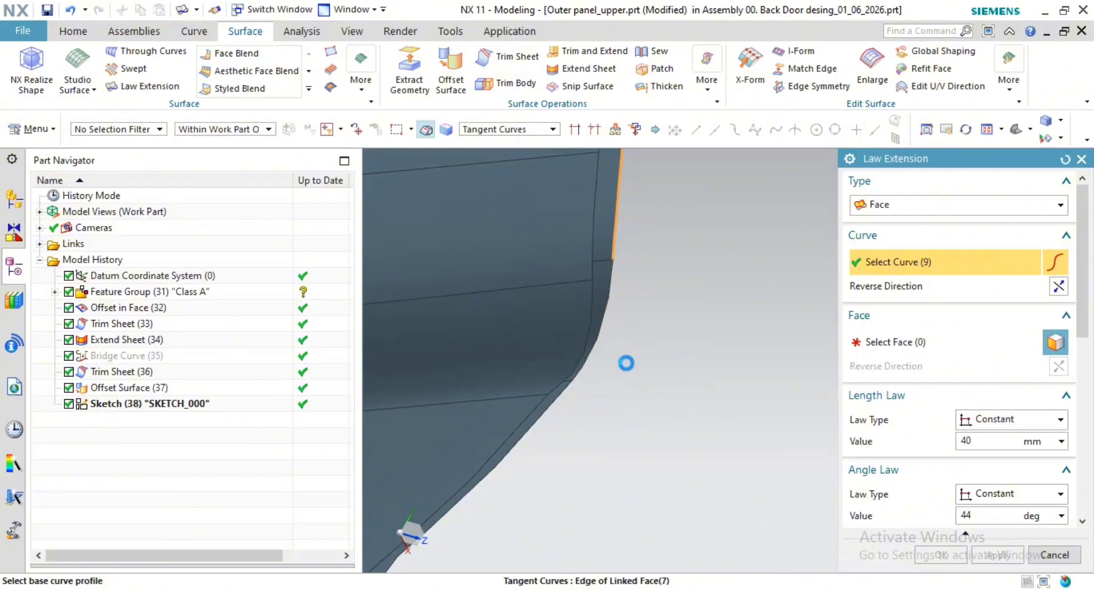
{"action": "middle_click_drag", "start_coordinate": [593, 387], "coordinate": [564, 353]}
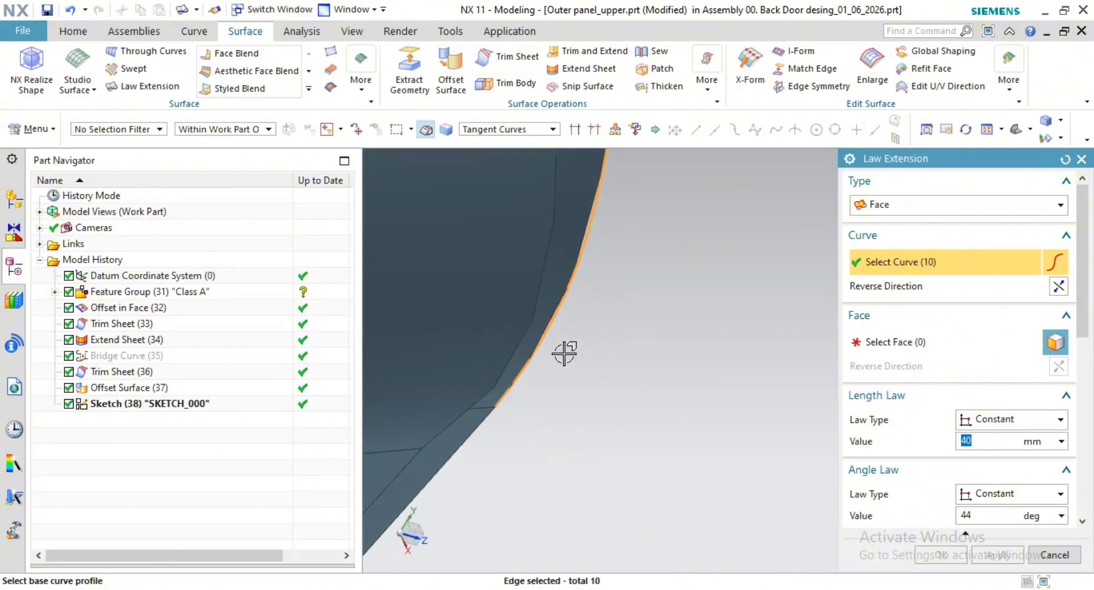
{"action": "left_click", "coordinate": [450, 452]}
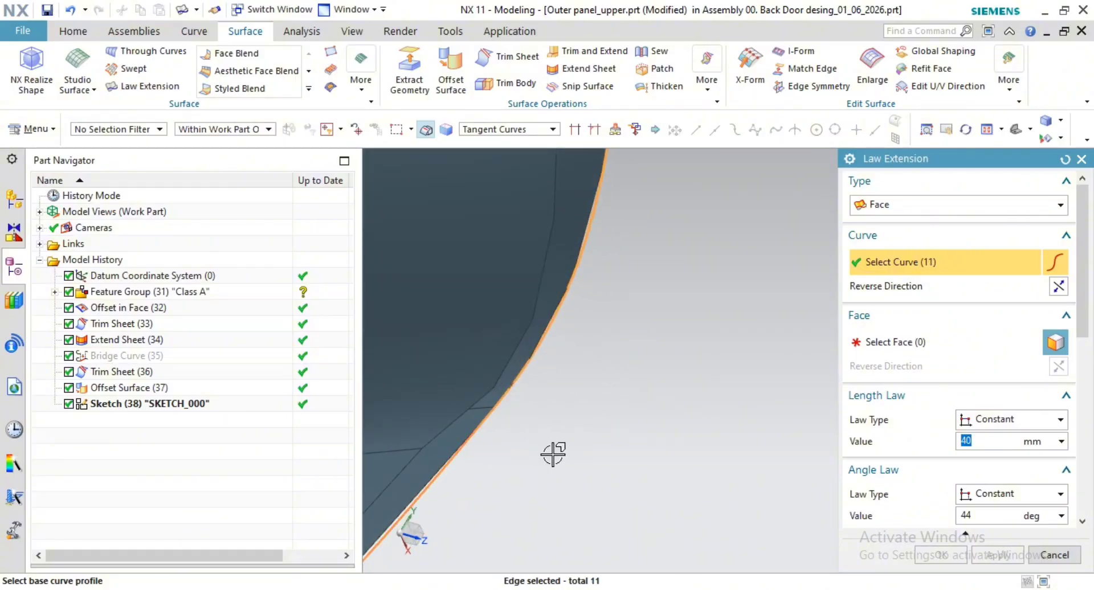
{"action": "middle_click_drag", "start_coordinate": [552, 454], "coordinate": [735, 231]}
{"action": "middle_click_drag", "start_coordinate": [428, 426], "coordinate": [606, 395]}
{"action": "left_click", "coordinate": [493, 386]}
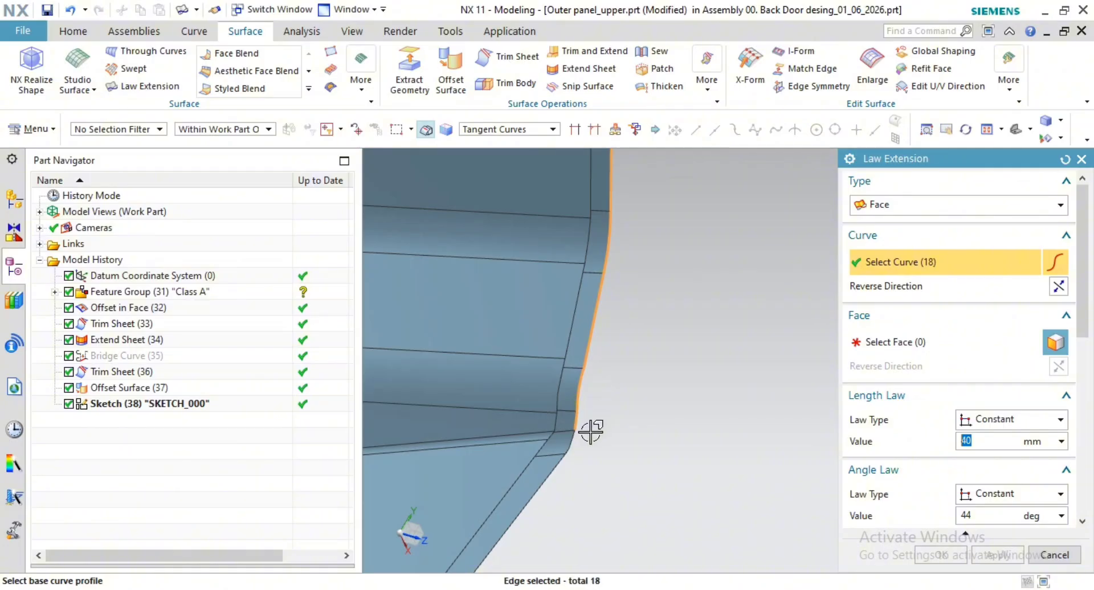
{"action": "middle_click_drag", "start_coordinate": [591, 431], "coordinate": [570, 448]}
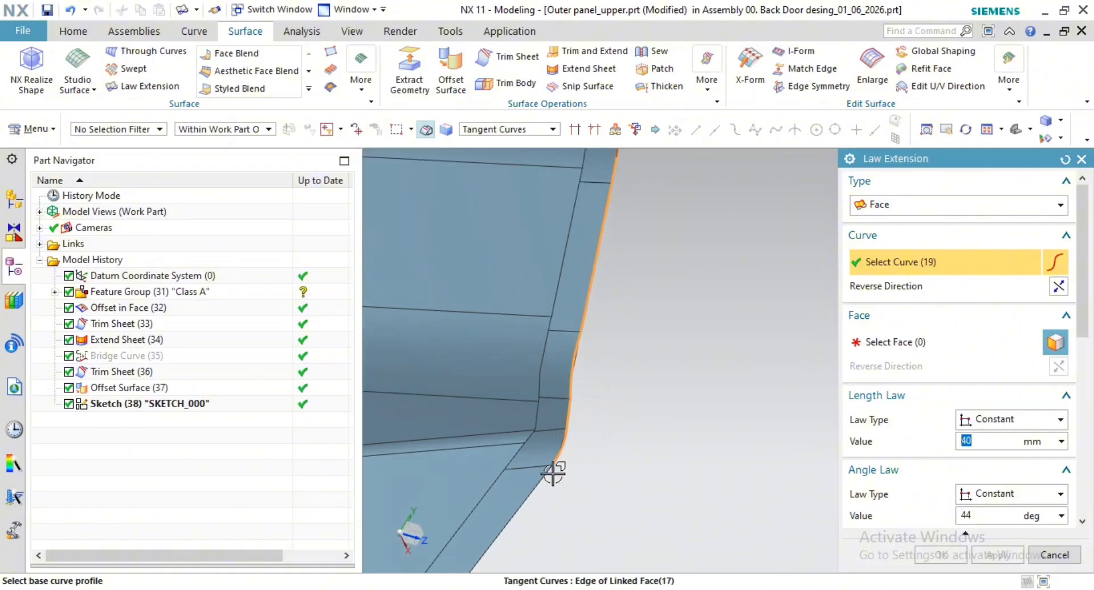
{"action": "left_click", "coordinate": [530, 495]}
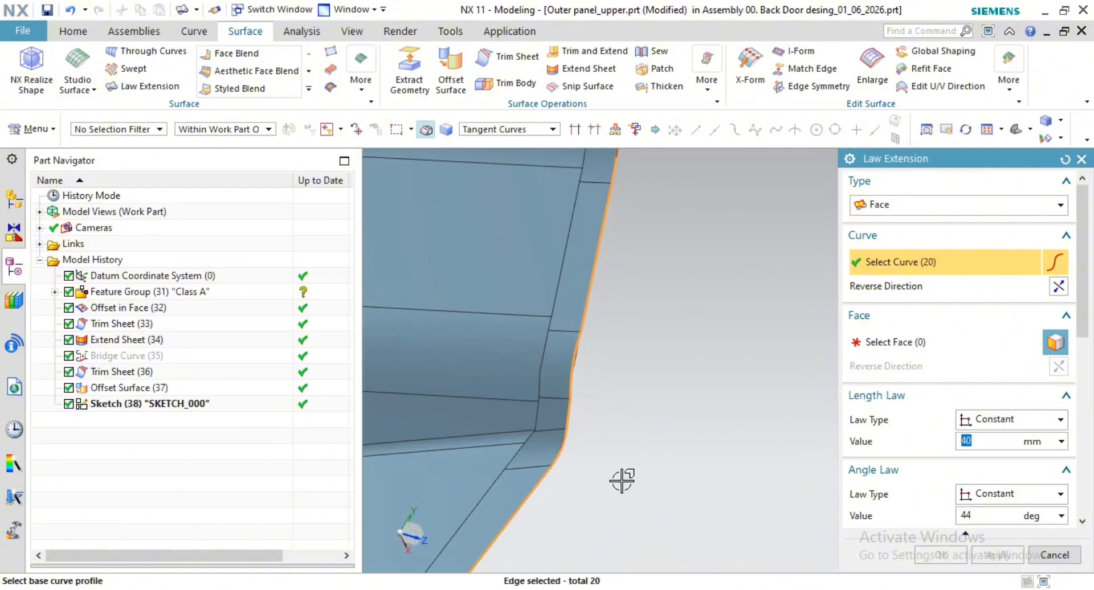
{"action": "middle_click_drag", "start_coordinate": [623, 480], "coordinate": [683, 355], "text": "shift"}
{"action": "scroll", "coordinate": [557, 361], "scroll_direction": "up", "scroll_amount": 2}
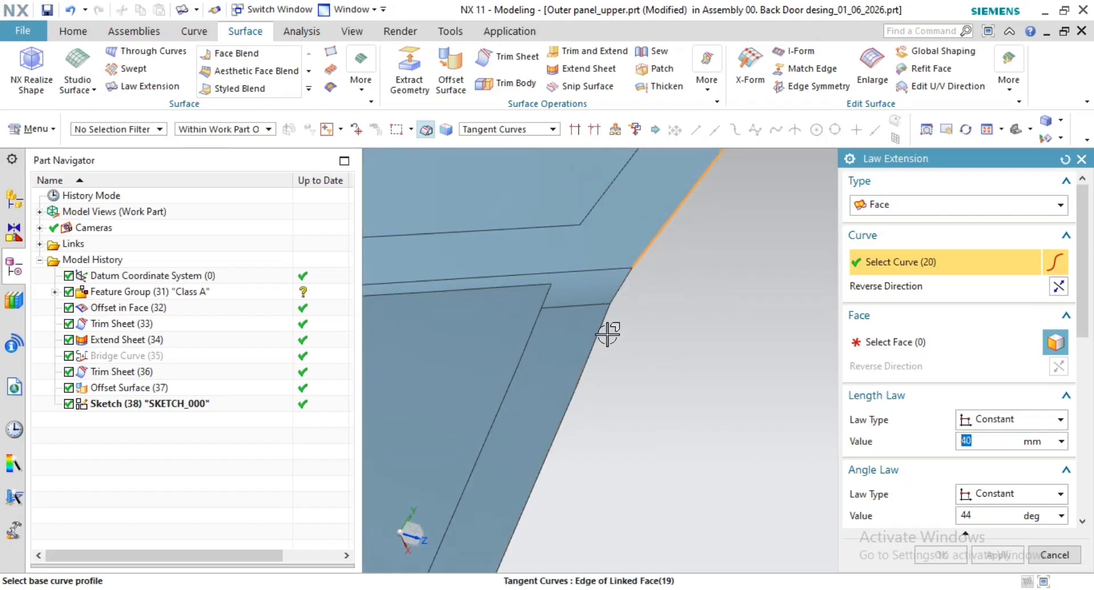
{"action": "middle_click_drag", "start_coordinate": [615, 353], "coordinate": [730, 505], "text": "shift"}
{"action": "scroll", "coordinate": [698, 448], "scroll_direction": "down", "scroll_amount": 4}
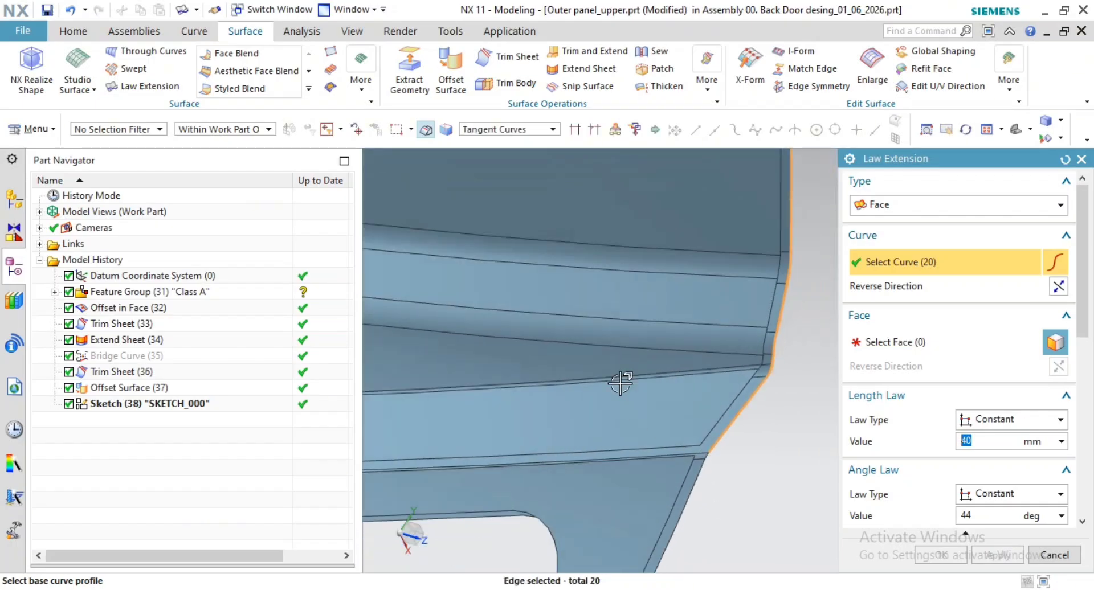
{"action": "middle_click_drag", "start_coordinate": [620, 383], "coordinate": [607, 323], "text": "shift"}
{"action": "middle_click_drag", "start_coordinate": [698, 410], "coordinate": [676, 434]}
{"action": "scroll", "coordinate": [669, 466], "scroll_direction": "up", "scroll_amount": 7}
{"action": "key", "text": "Escape"}
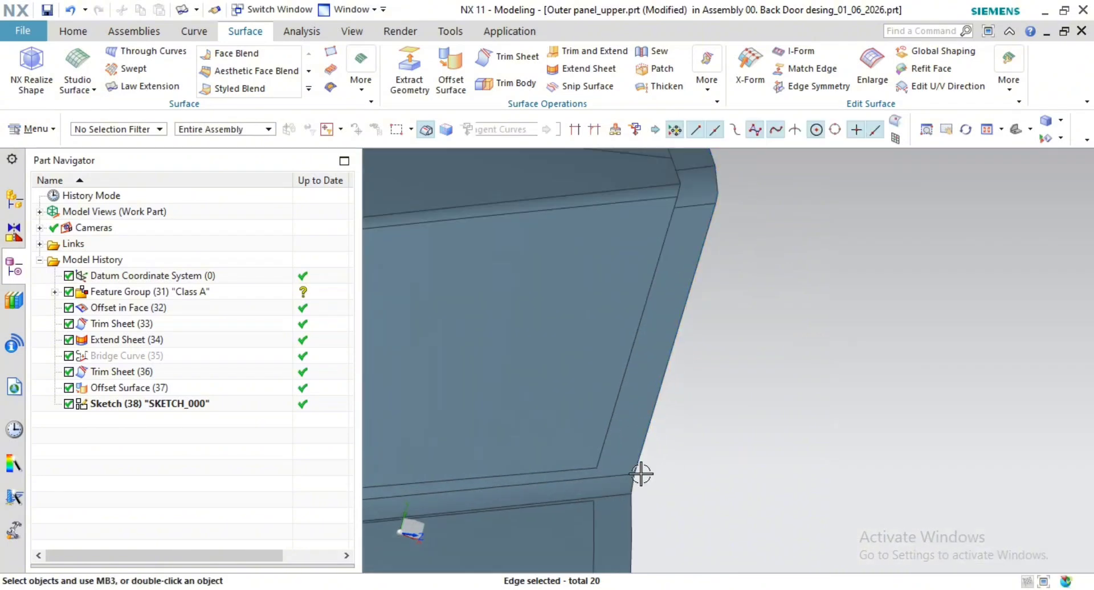
Step: Edit Offset Surface (37) to include the missing narrow strip face between the two lower panels at the side edge
{"action": "double_click", "coordinate": [543, 383]}
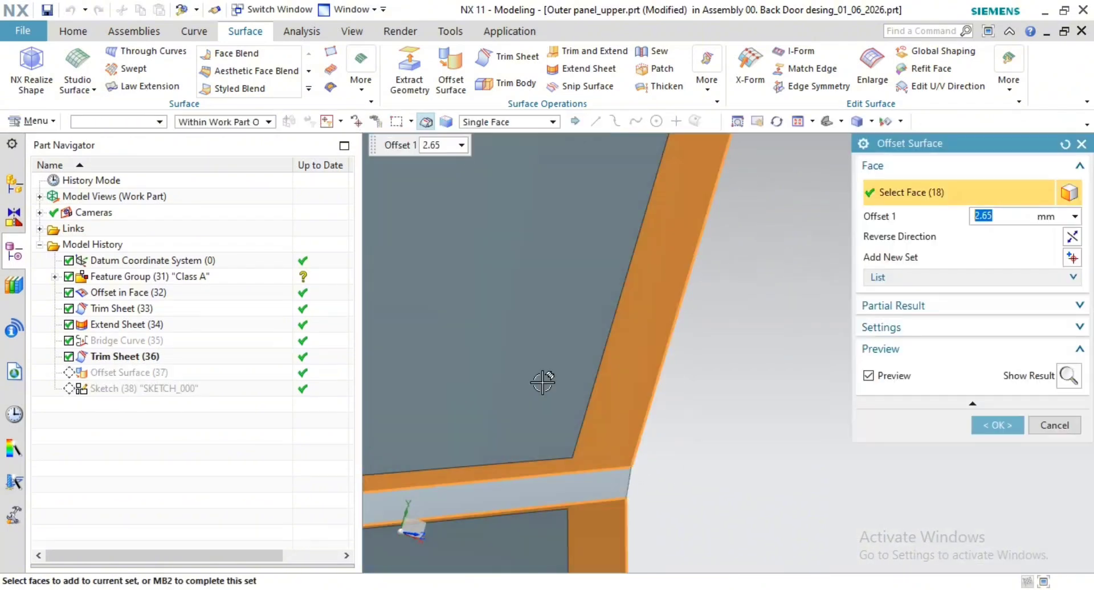
{"action": "left_click", "coordinate": [594, 483]}
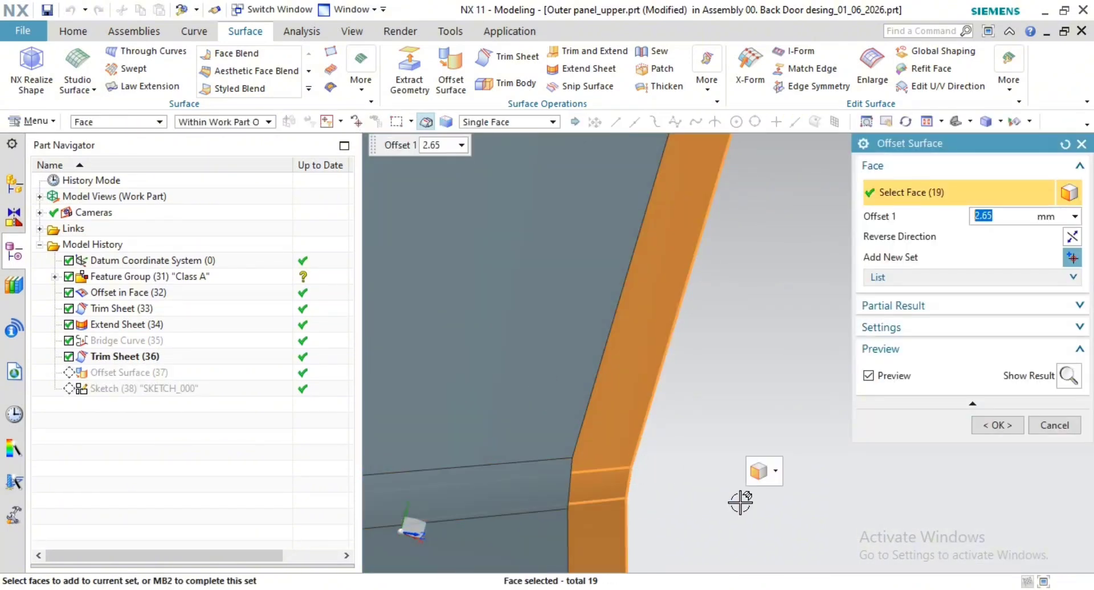
{"action": "left_click", "coordinate": [994, 425]}
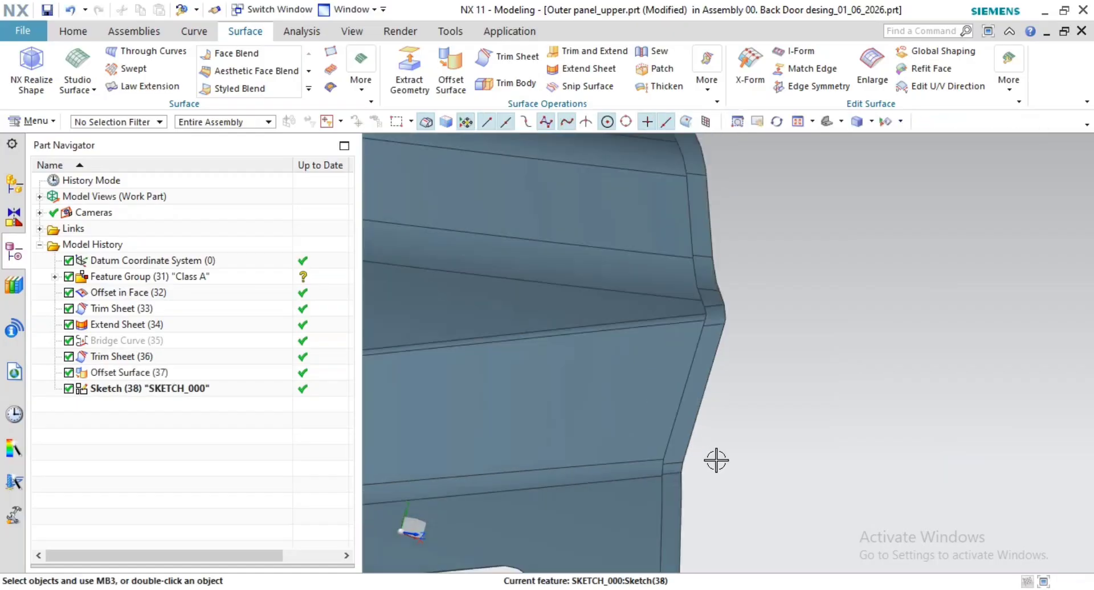
Step: Examine the offset surface along the lower side edge, around the lamp opening and across the whole panel
{"action": "scroll", "coordinate": [712, 459], "scroll_direction": "down", "scroll_amount": 6}
{"action": "middle_click_drag", "start_coordinate": [725, 451], "coordinate": [735, 294], "text": "shift"}
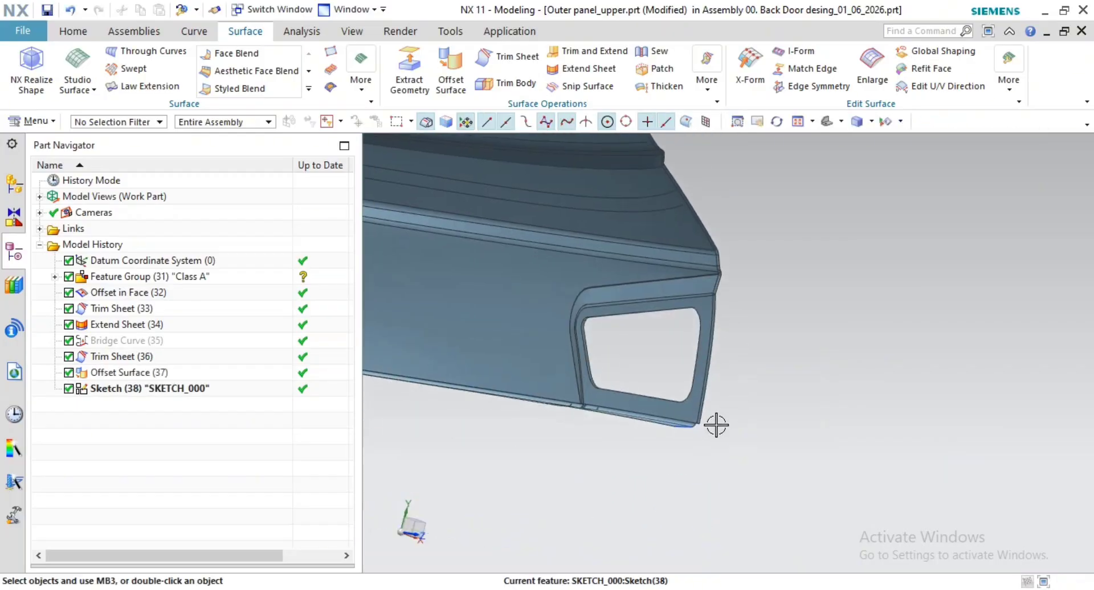
{"action": "scroll", "coordinate": [701, 431], "scroll_direction": "up", "scroll_amount": 3}
{"action": "middle_click_drag", "start_coordinate": [716, 425], "coordinate": [784, 422]}
{"action": "scroll", "coordinate": [668, 420], "scroll_direction": "down", "scroll_amount": 5}
{"action": "scroll", "coordinate": [821, 439], "scroll_direction": "down", "scroll_amount": 3}
{"action": "scroll", "coordinate": [828, 393], "scroll_direction": "down", "scroll_amount": 6}
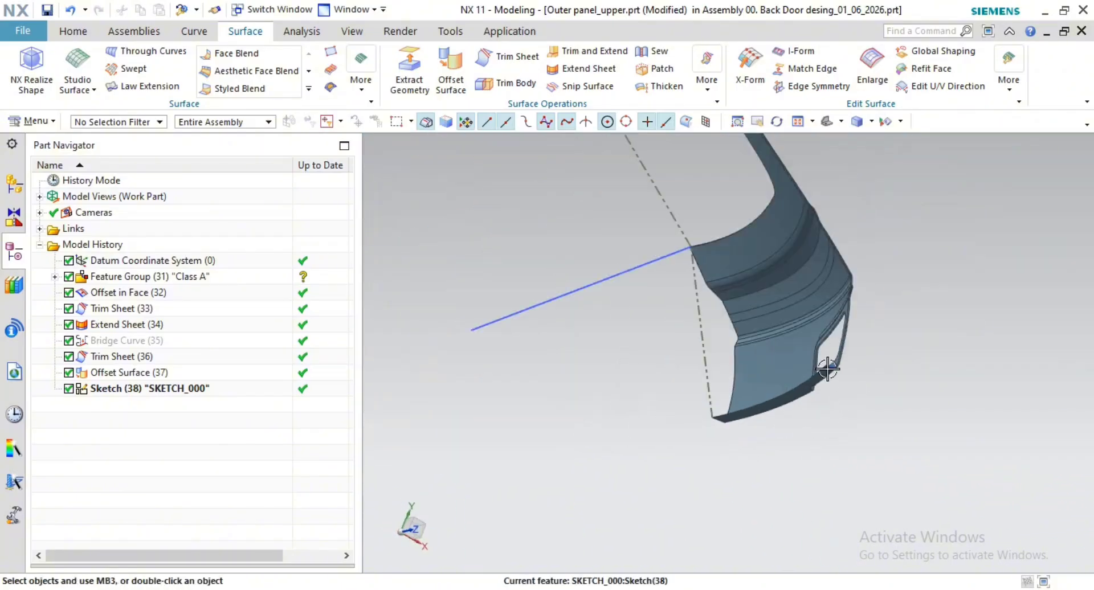
{"action": "middle_click_drag", "start_coordinate": [721, 312], "coordinate": [754, 298], "text": "shift"}
{"action": "scroll", "coordinate": [753, 356], "scroll_direction": "up", "scroll_amount": 3}
{"action": "middle_click_drag", "start_coordinate": [755, 298], "coordinate": [755, 389], "text": "shift"}
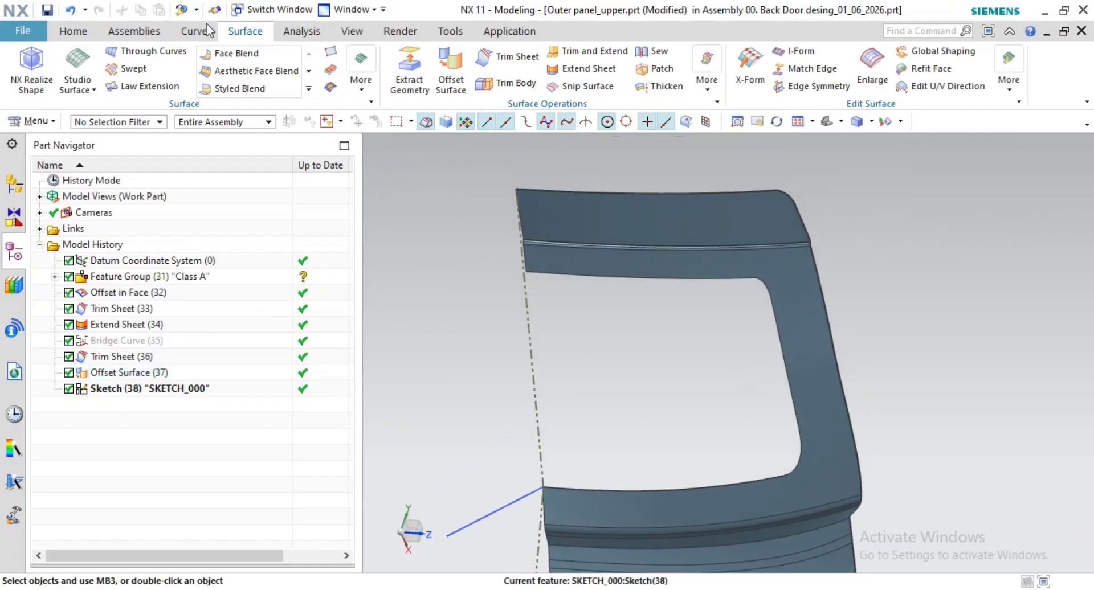
Step: Start a Law Extension using the Tangent Curves rule and select the panel's upper outer edge around the rounded corner
{"action": "left_click", "coordinate": [146, 86]}
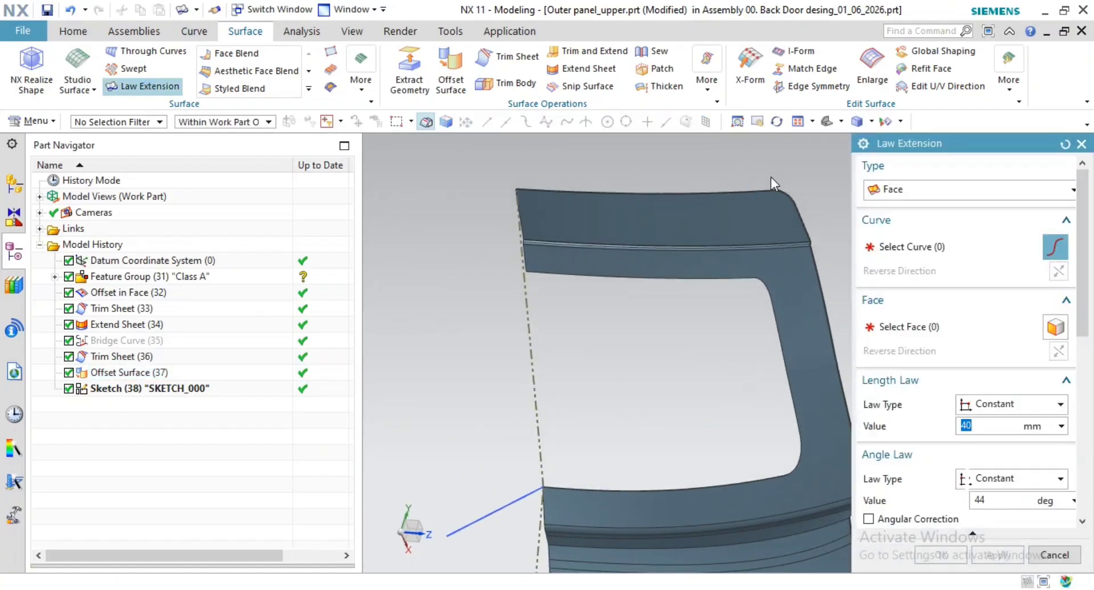
{"action": "scroll", "coordinate": [686, 265], "scroll_direction": "up", "scroll_amount": 5}
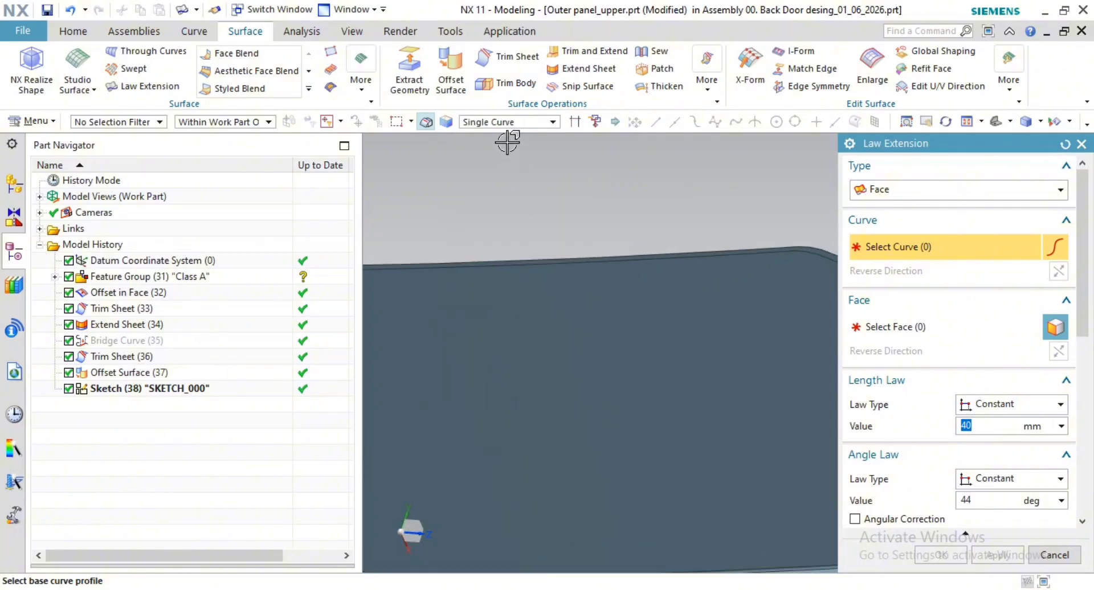
{"action": "left_click", "coordinate": [506, 123]}
{"action": "left_click", "coordinate": [502, 162]}
{"action": "middle_click_drag", "start_coordinate": [713, 262], "coordinate": [502, 268], "text": "shift"}
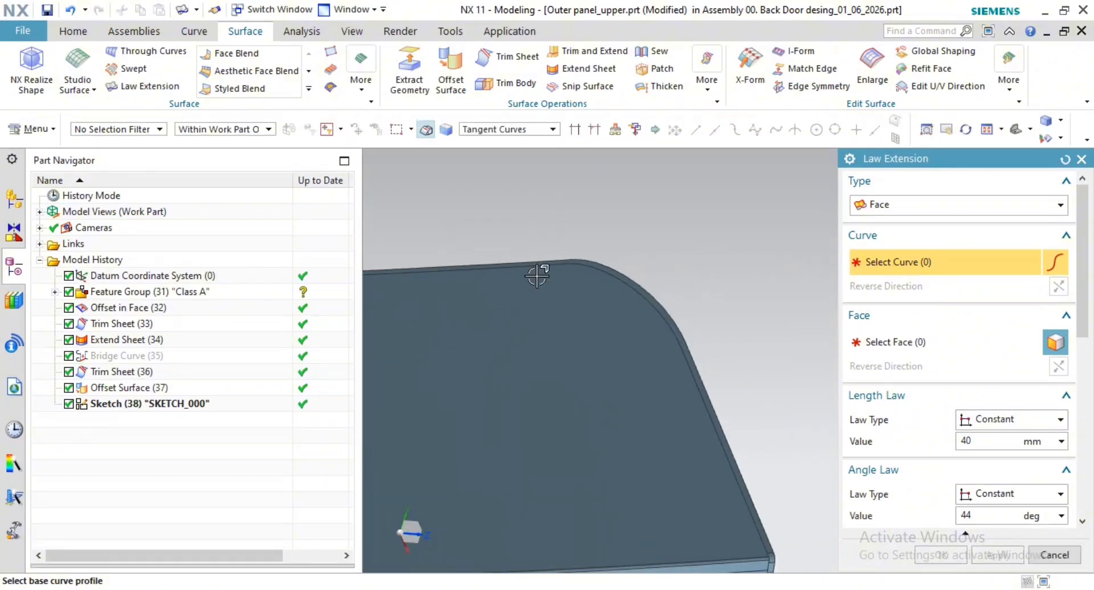
{"action": "scroll", "coordinate": [707, 238], "scroll_direction": "up", "scroll_amount": 4}
{"action": "left_click", "coordinate": [465, 309]}
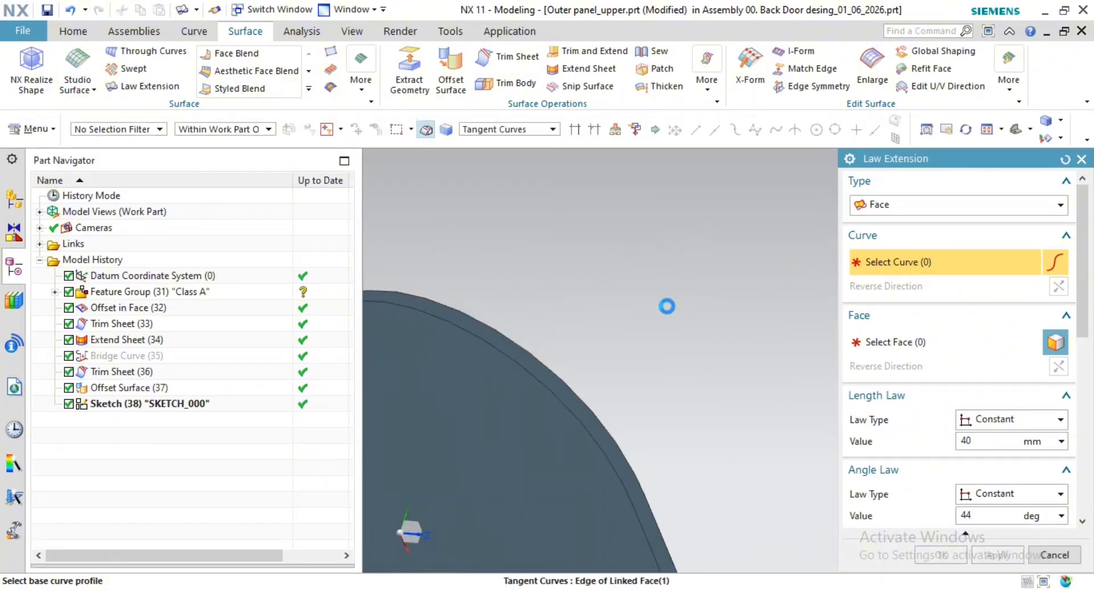
Step: Add the curved outer edge at the fold below the window opening to the Law Extension curve selection
{"action": "scroll", "coordinate": [675, 353], "scroll_direction": "down", "scroll_amount": 6}
{"action": "middle_click_drag", "start_coordinate": [658, 381], "coordinate": [641, 188], "text": "shift"}
{"action": "scroll", "coordinate": [707, 342], "scroll_direction": "down", "scroll_amount": 1}
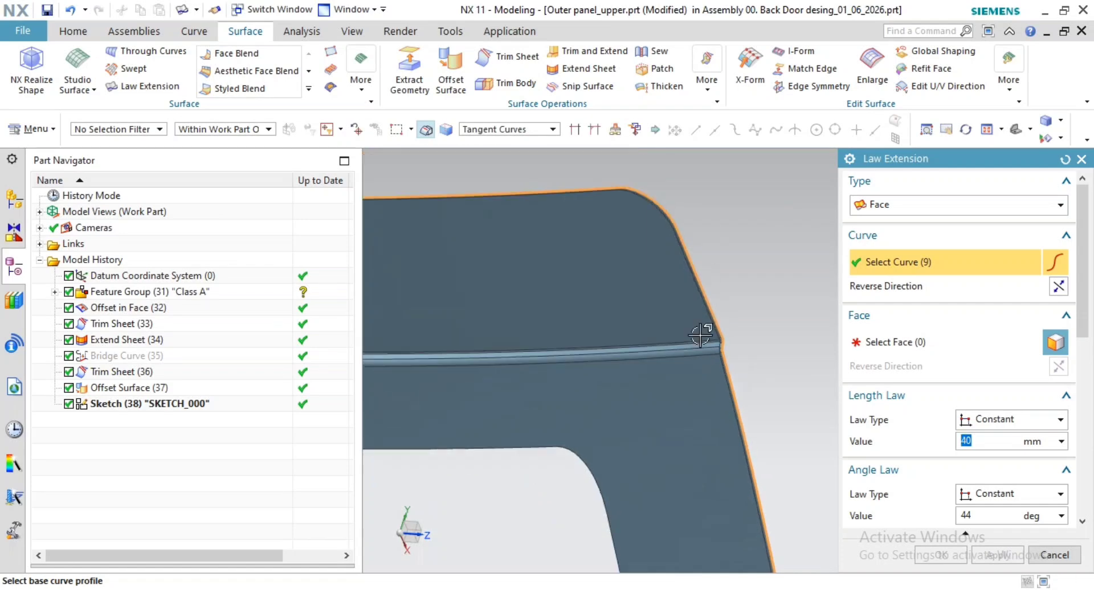
{"action": "middle_click_drag", "start_coordinate": [744, 538], "coordinate": [577, 269], "text": "shift"}
{"action": "middle_click_drag", "start_coordinate": [637, 479], "coordinate": [640, 313], "text": "shift"}
{"action": "scroll", "coordinate": [645, 288], "scroll_direction": "down", "scroll_amount": 3}
{"action": "scroll", "coordinate": [696, 442], "scroll_direction": "up", "scroll_amount": 5}
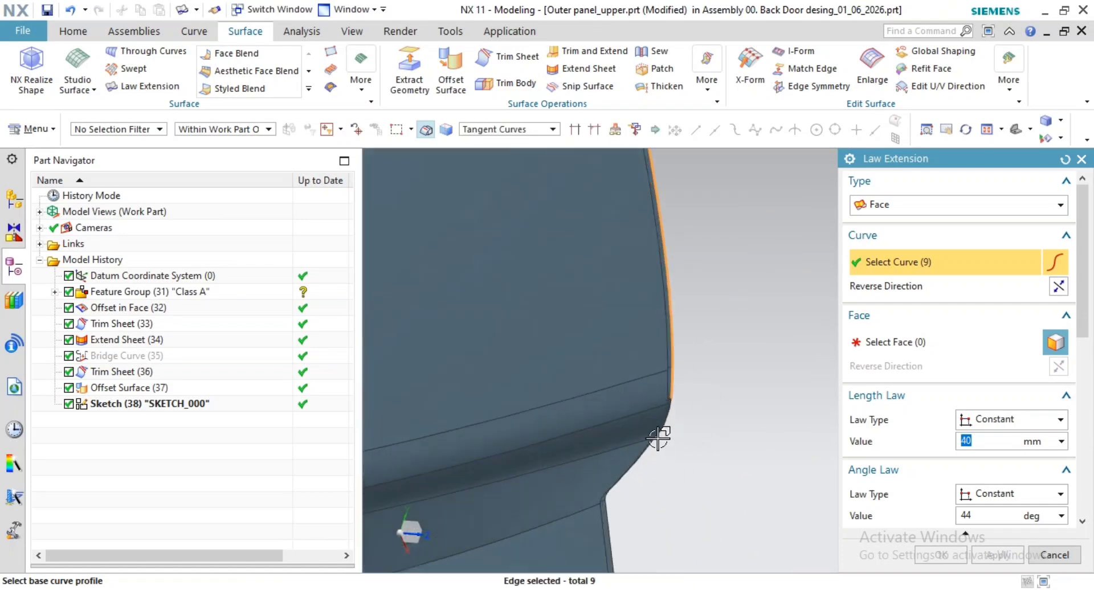
{"action": "left_click", "coordinate": [706, 268]}
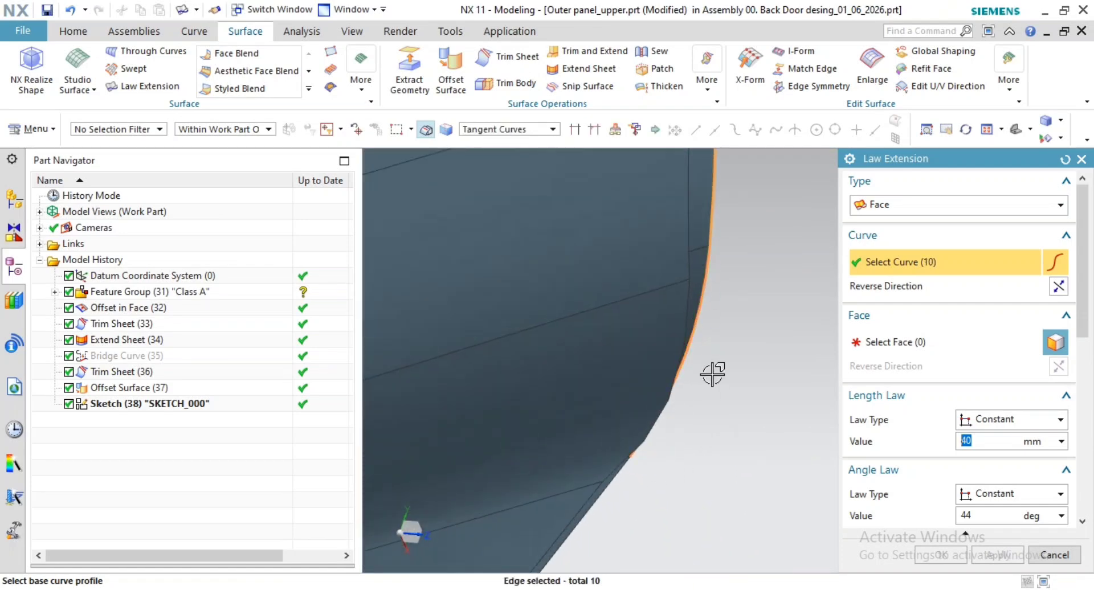
Step: Add the outer edges just below the fold, through the inward corner and down the side, to the curve selection
{"action": "middle_click_drag", "start_coordinate": [706, 386], "coordinate": [654, 428]}
{"action": "middle_click_drag", "start_coordinate": [489, 419], "coordinate": [836, 366], "text": "shift"}
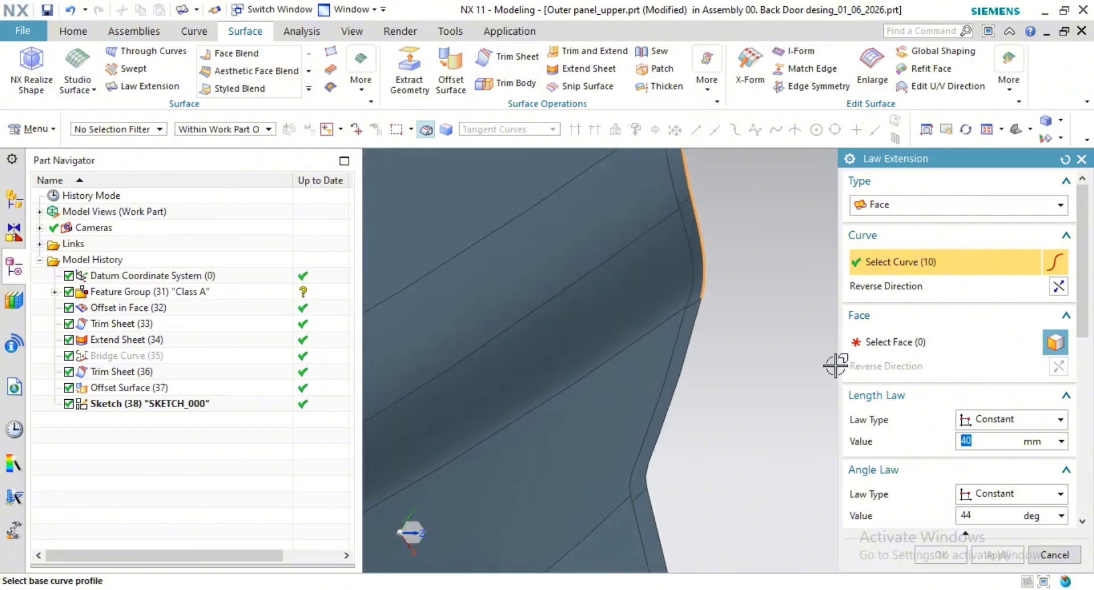
{"action": "middle_click_drag", "start_coordinate": [724, 349], "coordinate": [707, 310], "text": "shift"}
{"action": "left_click", "coordinate": [692, 314]}
{"action": "middle_click_drag", "start_coordinate": [718, 376], "coordinate": [640, 364]}
{"action": "left_click", "coordinate": [664, 395]}
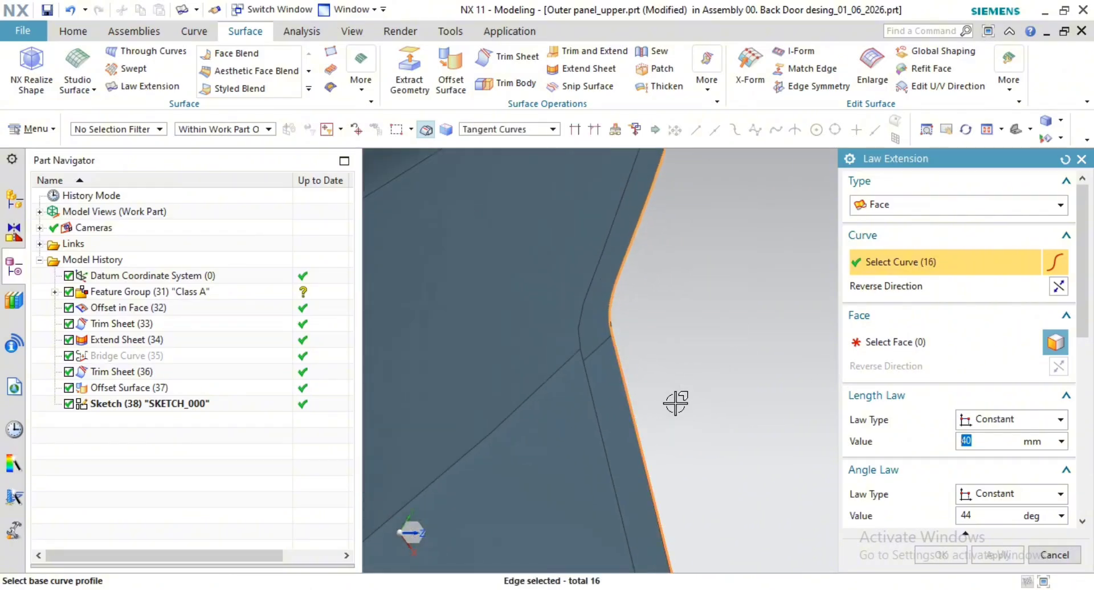
Step: Add the short outer edges around the lower bend and the slanted edge beneath it to the curve selection
{"action": "middle_click_drag", "start_coordinate": [677, 400], "coordinate": [623, 223], "text": "shift"}
{"action": "scroll", "coordinate": [716, 360], "scroll_direction": "down", "scroll_amount": 2}
{"action": "middle_click_drag", "start_coordinate": [726, 410], "coordinate": [701, 271], "text": "shift"}
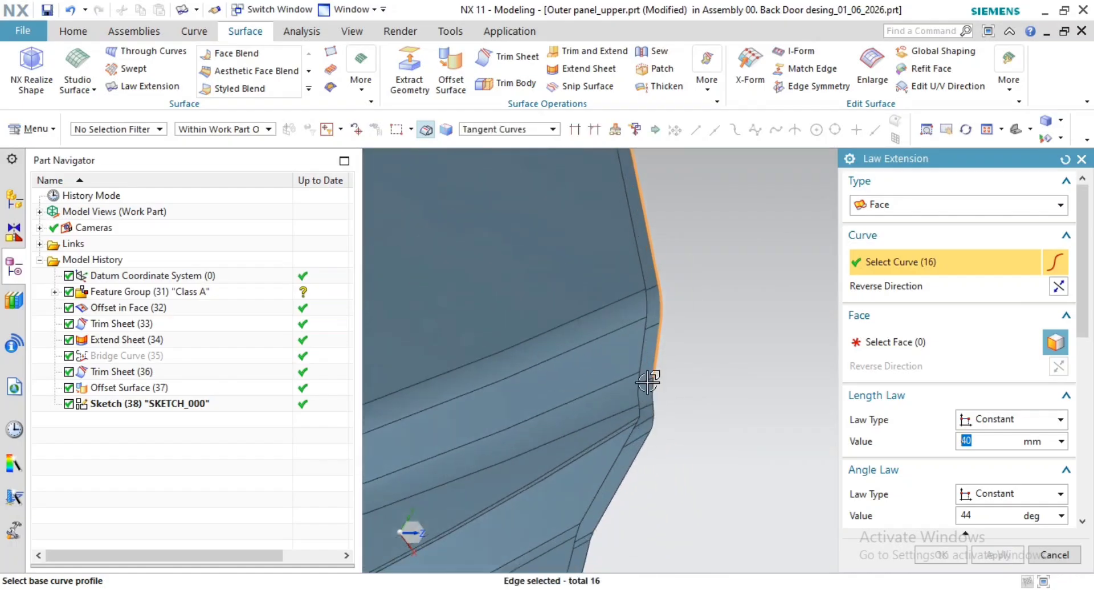
{"action": "scroll", "coordinate": [670, 419], "scroll_direction": "up", "scroll_amount": 3}
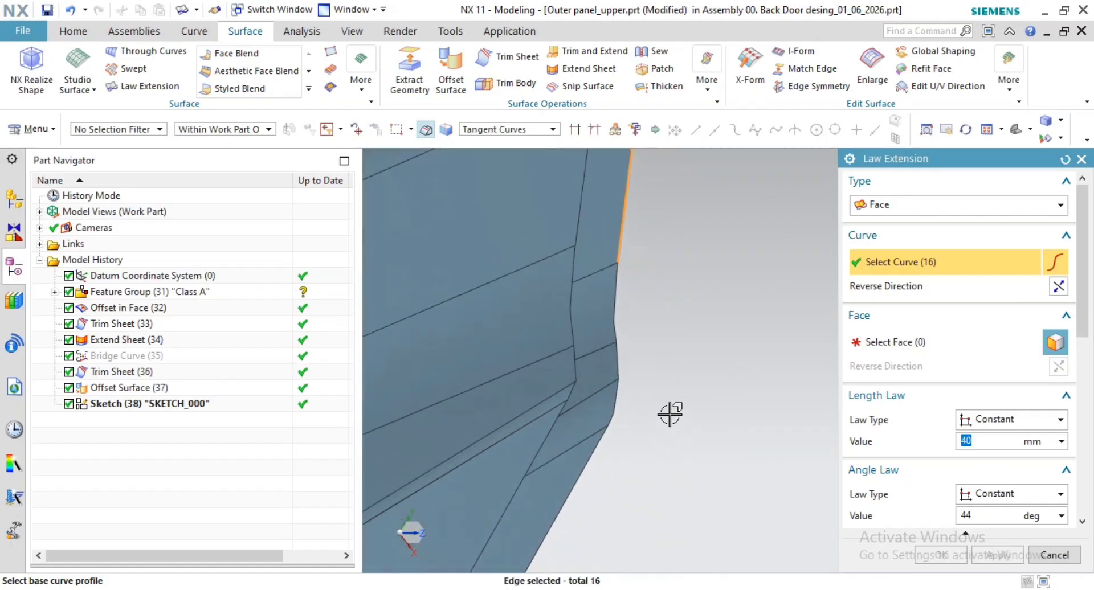
{"action": "left_click", "coordinate": [622, 360]}
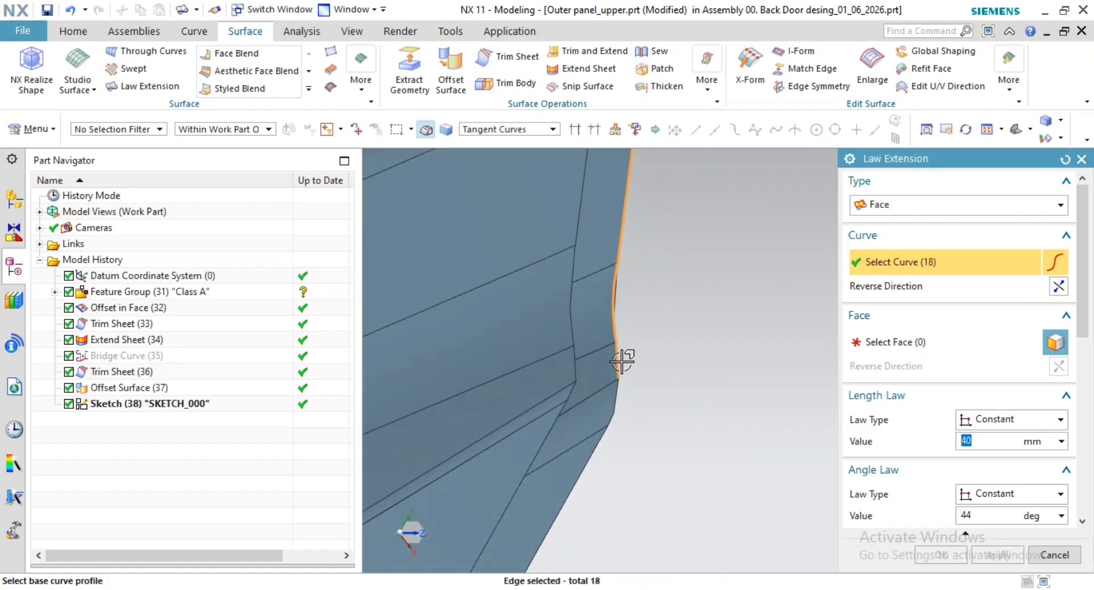
{"action": "left_click", "coordinate": [599, 449]}
Step: Add the outer edge beside the lamp opening and the short connecting edge above it to the curve selection
{"action": "scroll", "coordinate": [691, 466], "scroll_direction": "down", "scroll_amount": 4}
{"action": "middle_click_drag", "start_coordinate": [691, 466], "coordinate": [658, 418]}
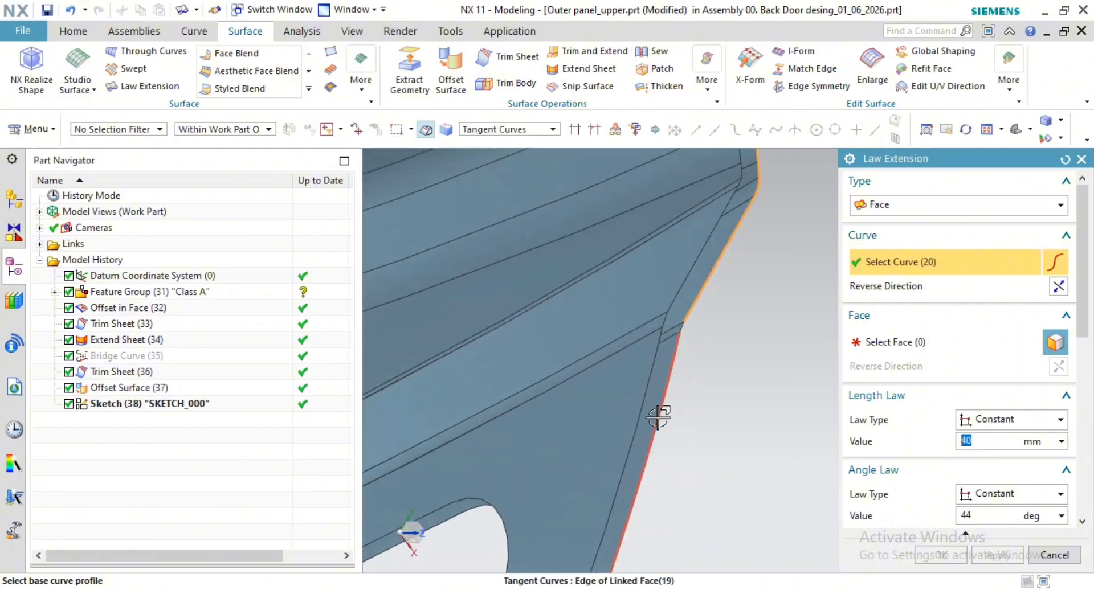
{"action": "left_click", "coordinate": [692, 323]}
{"action": "middle_click_drag", "start_coordinate": [691, 324], "coordinate": [644, 356]}
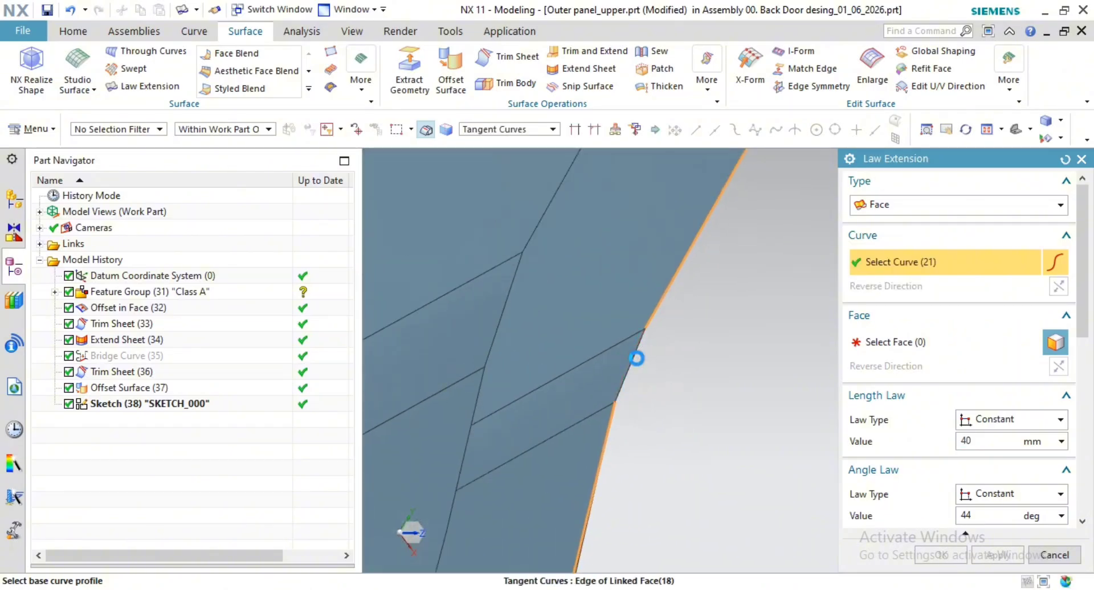
{"action": "left_click", "coordinate": [636, 358]}
{"action": "scroll", "coordinate": [703, 496], "scroll_direction": "down", "scroll_amount": 3}
{"action": "middle_click_drag", "start_coordinate": [703, 496], "coordinate": [717, 238]}
{"action": "scroll", "coordinate": [640, 408], "scroll_direction": "up", "scroll_amount": 3}
{"action": "scroll", "coordinate": [641, 407], "scroll_direction": "down", "scroll_amount": 4}
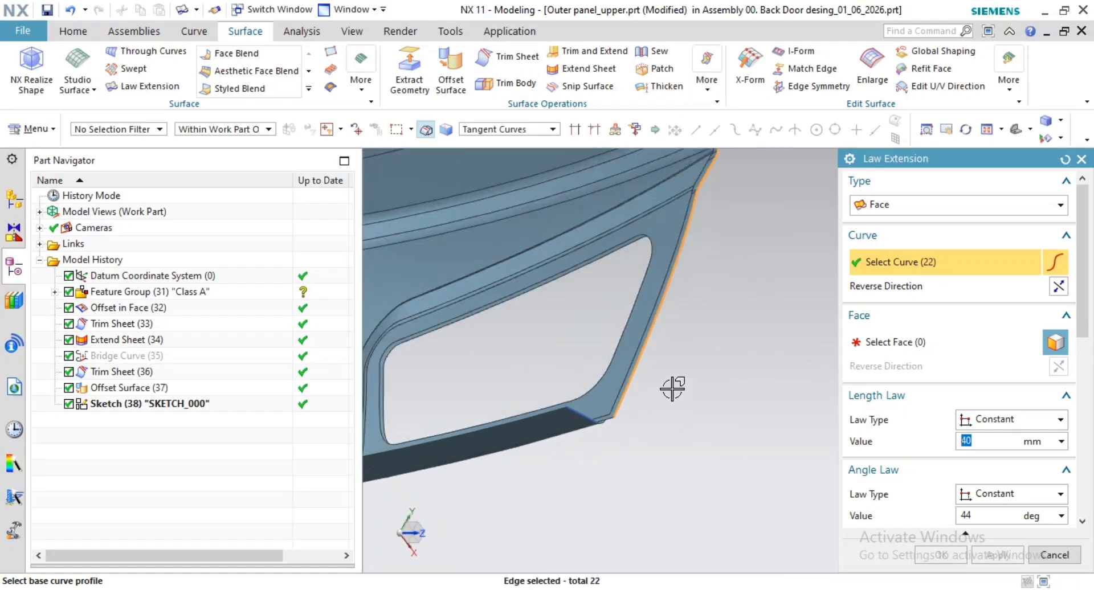
Step: Switch the law extension type to Vector and specify the sketched line as the reference vector
{"action": "middle_click_drag", "start_coordinate": [652, 372], "coordinate": [665, 318], "text": "shift"}
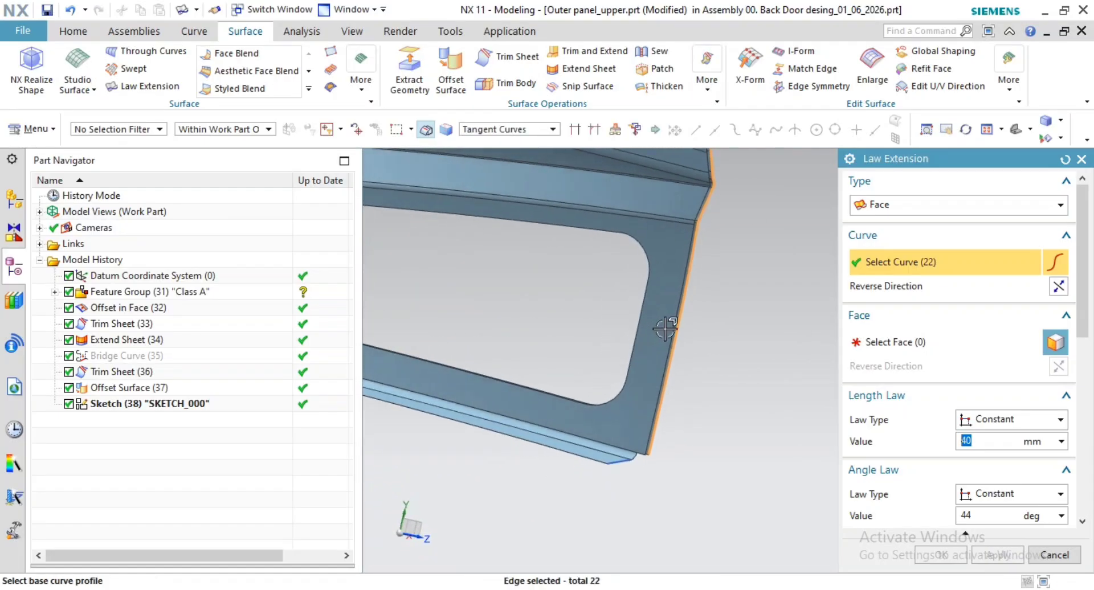
{"action": "scroll", "coordinate": [723, 440], "scroll_direction": "up", "scroll_amount": 3}
{"action": "scroll", "coordinate": [723, 440], "scroll_direction": "down", "scroll_amount": 3}
{"action": "middle_click_drag", "start_coordinate": [758, 361], "coordinate": [652, 303]}
{"action": "middle_click_drag", "start_coordinate": [694, 262], "coordinate": [691, 339], "text": "shift"}
{"action": "scroll", "coordinate": [729, 343], "scroll_direction": "down", "scroll_amount": 3}
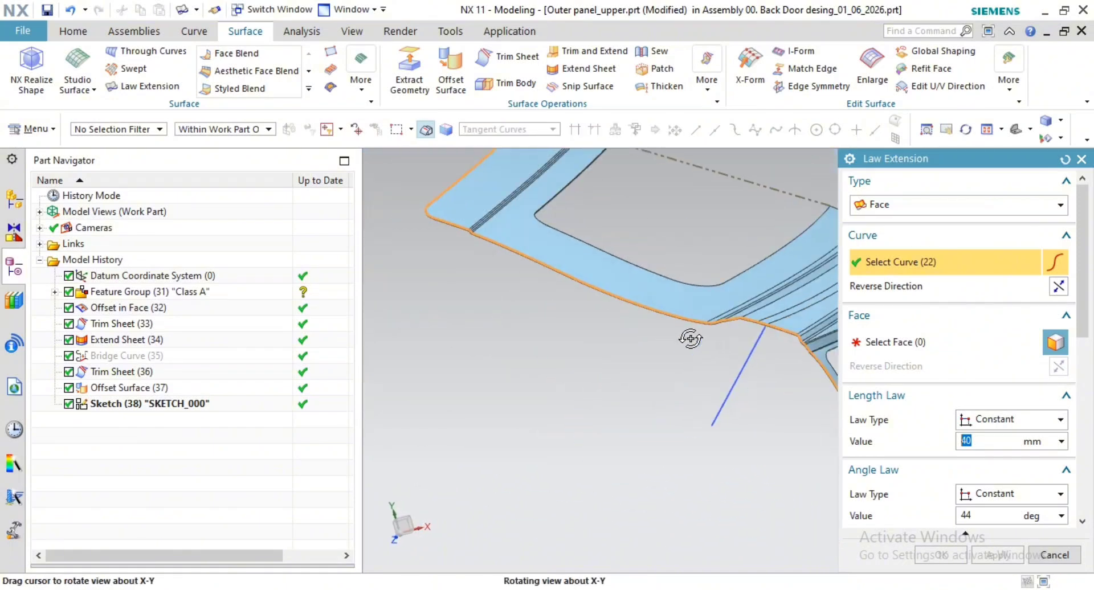
{"action": "middle_click_drag", "start_coordinate": [658, 284], "coordinate": [528, 321], "text": "shift"}
{"action": "scroll", "coordinate": [530, 287], "scroll_direction": "down", "scroll_amount": 3}
{"action": "left_click", "coordinate": [907, 205]}
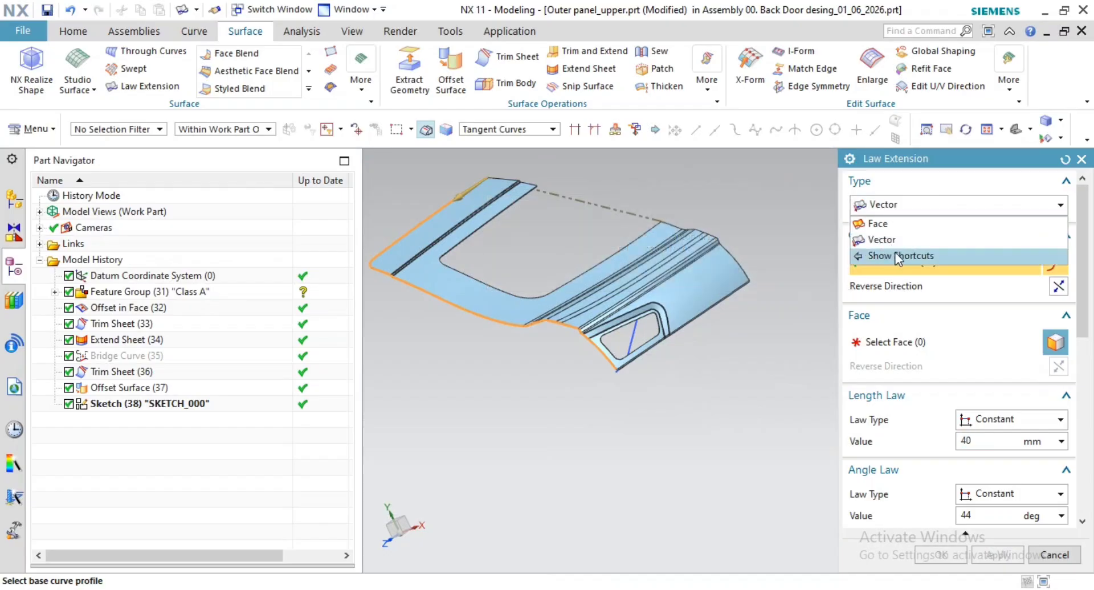
{"action": "left_click", "coordinate": [910, 240]}
{"action": "scroll", "coordinate": [627, 347], "scroll_direction": "up", "scroll_amount": 3}
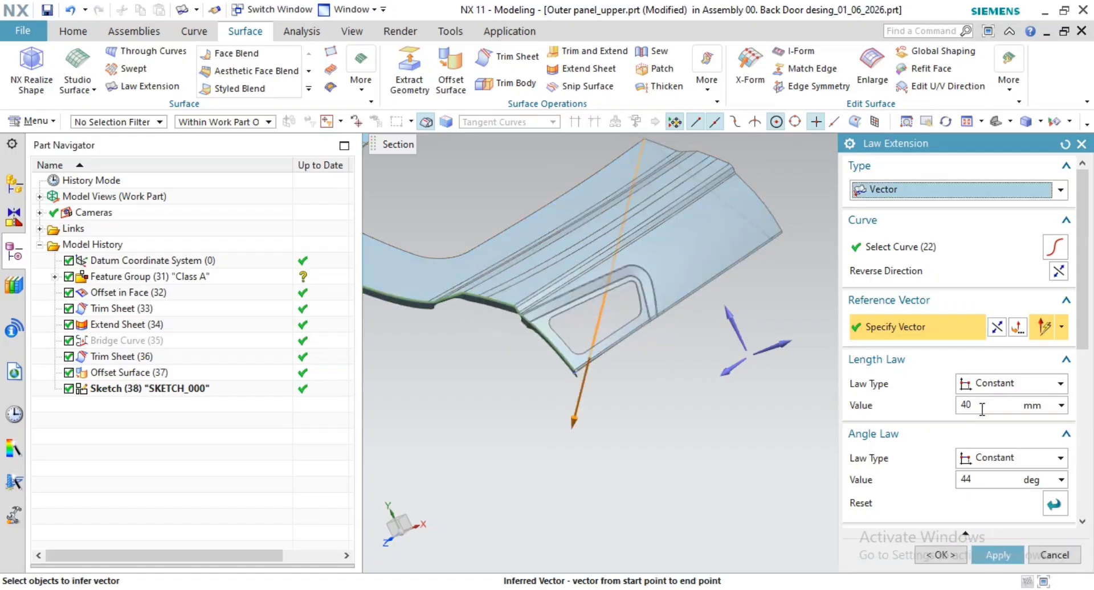
Step: Set the extension length to 5 mm and the angle to 7 degrees, and check the flange at the lower corner
{"action": "left_click", "coordinate": [995, 479]}
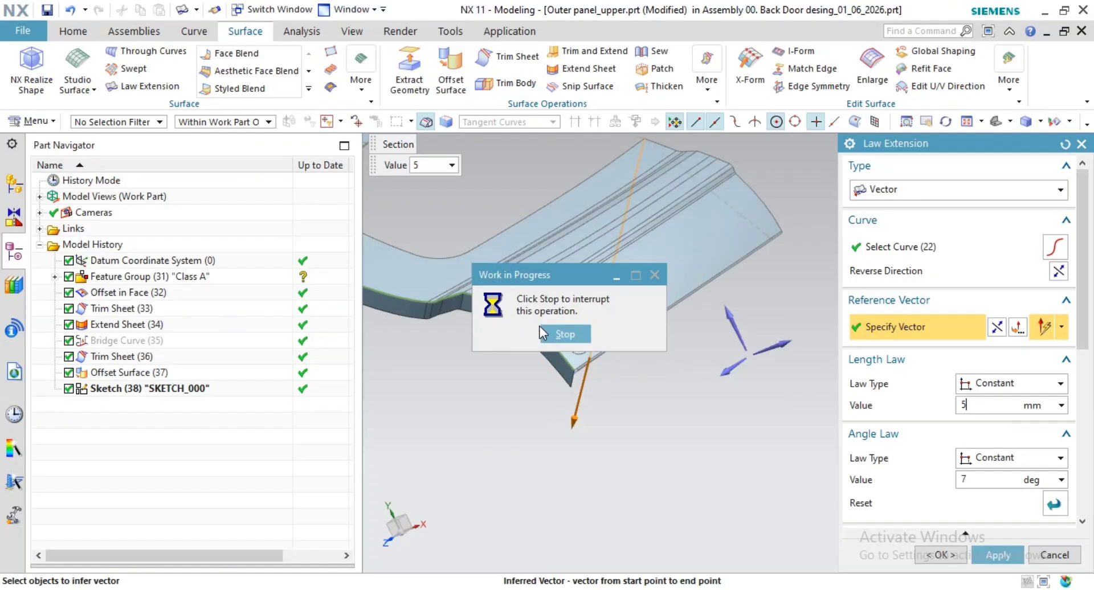
{"action": "scroll", "coordinate": [569, 336], "scroll_direction": "up", "scroll_amount": 5}
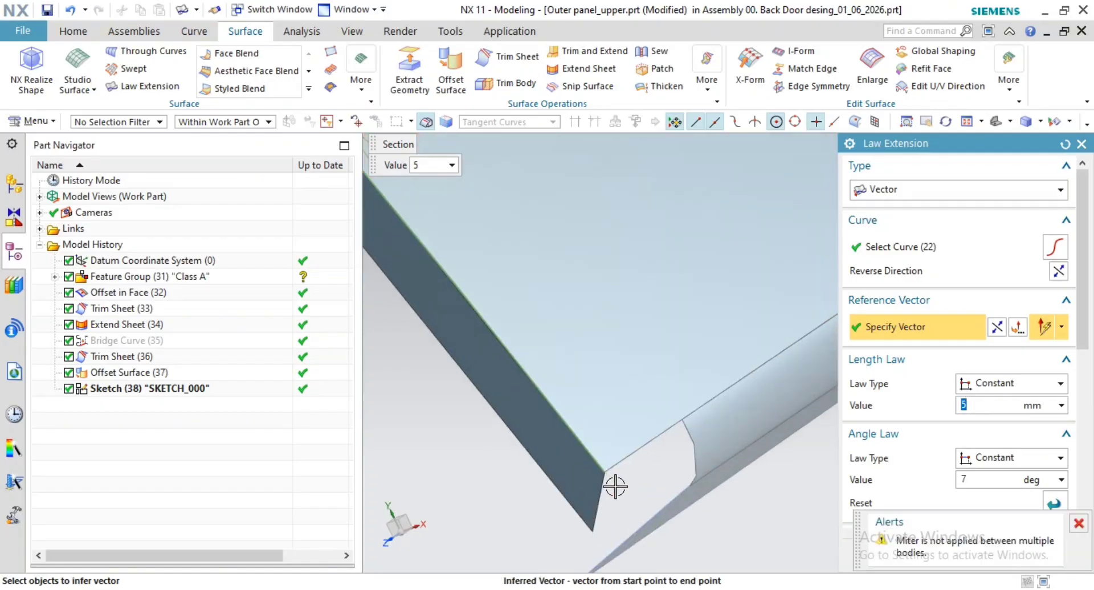
{"action": "scroll", "coordinate": [616, 487], "scroll_direction": "down", "scroll_amount": 5}
{"action": "middle_click_drag", "start_coordinate": [692, 447], "coordinate": [678, 425]}
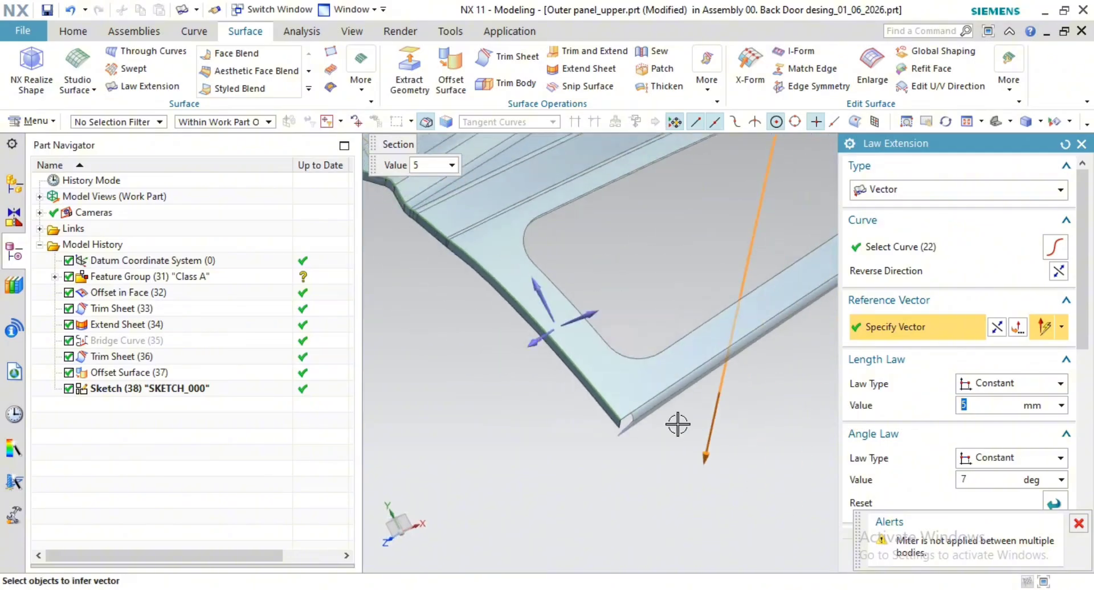
{"action": "scroll", "coordinate": [678, 424], "scroll_direction": "up", "scroll_amount": 8}
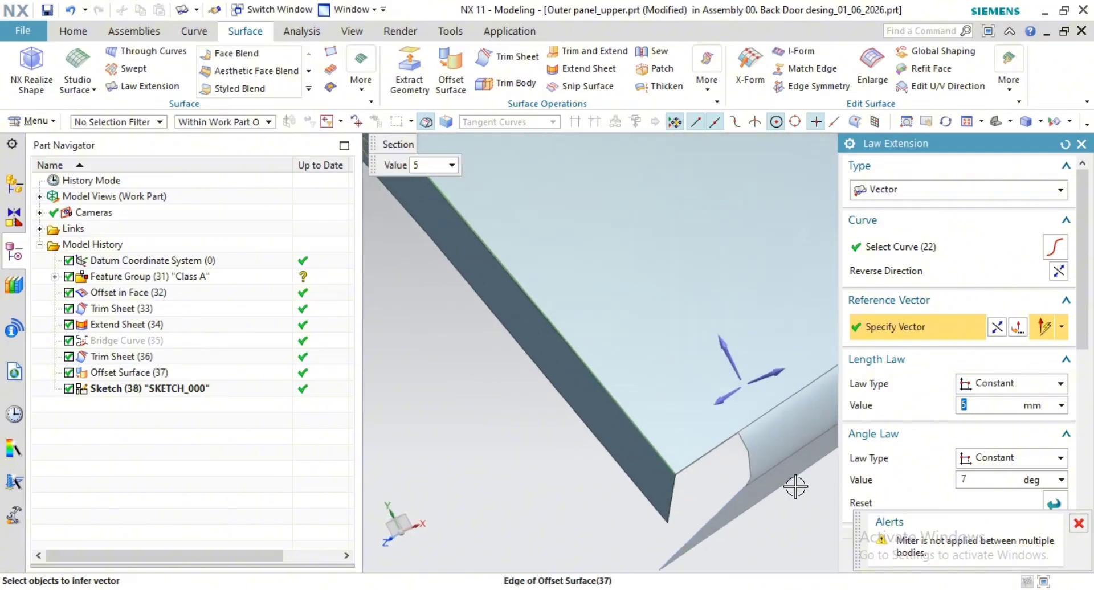
{"action": "left_click", "coordinate": [1079, 523]}
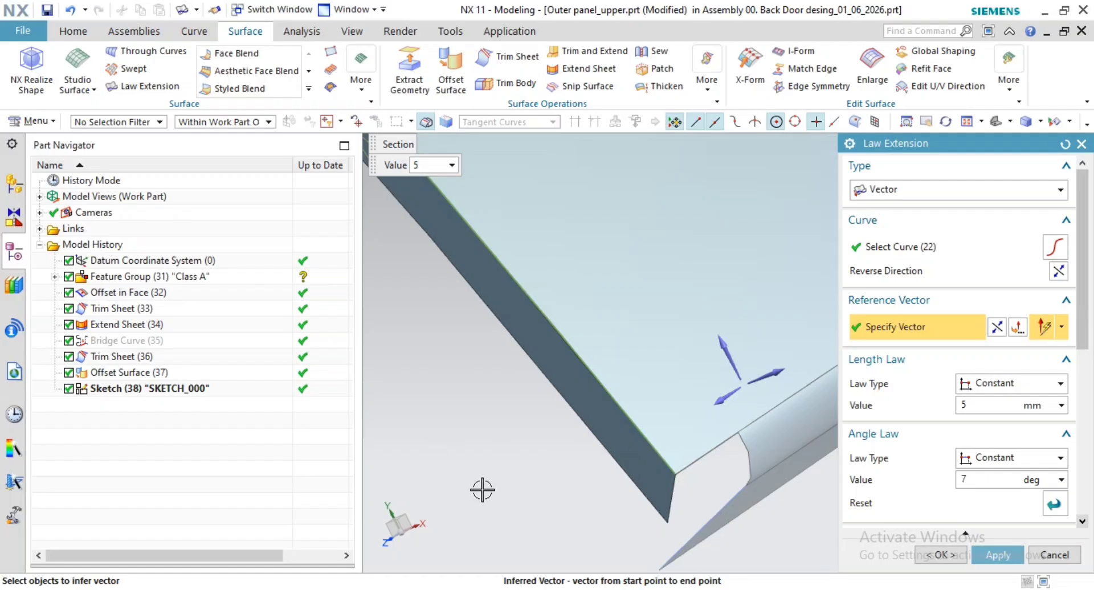
Step: Try reversing the curve direction and check the flange where it meets the lower corner by the lamp opening
{"action": "left_click", "coordinate": [1059, 273]}
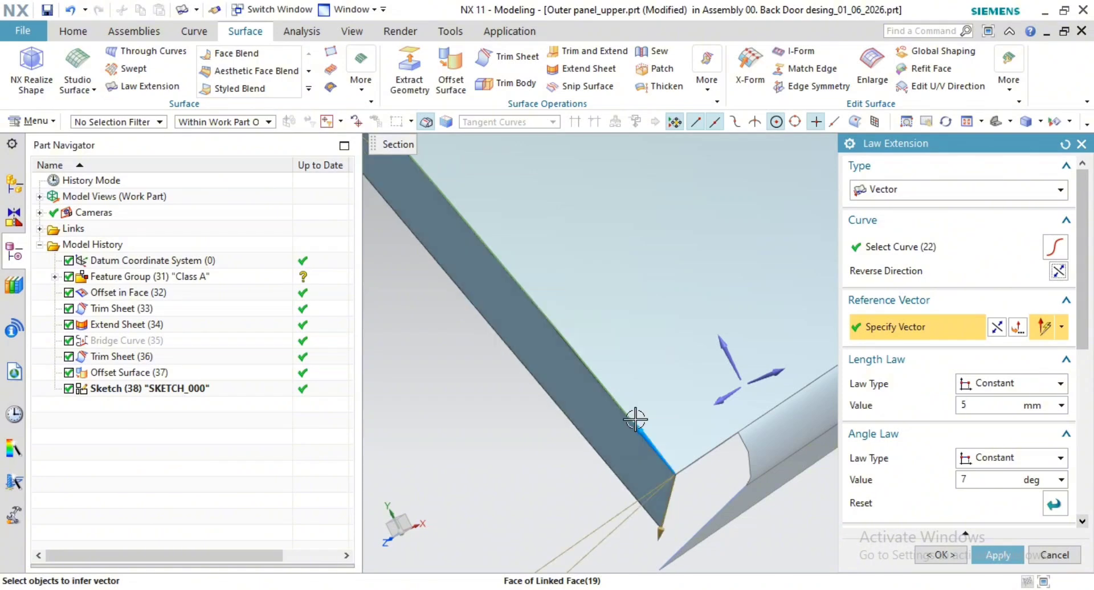
{"action": "middle_click_drag", "start_coordinate": [635, 420], "coordinate": [630, 396]}
{"action": "scroll", "coordinate": [513, 175], "scroll_direction": "up", "scroll_amount": 5}
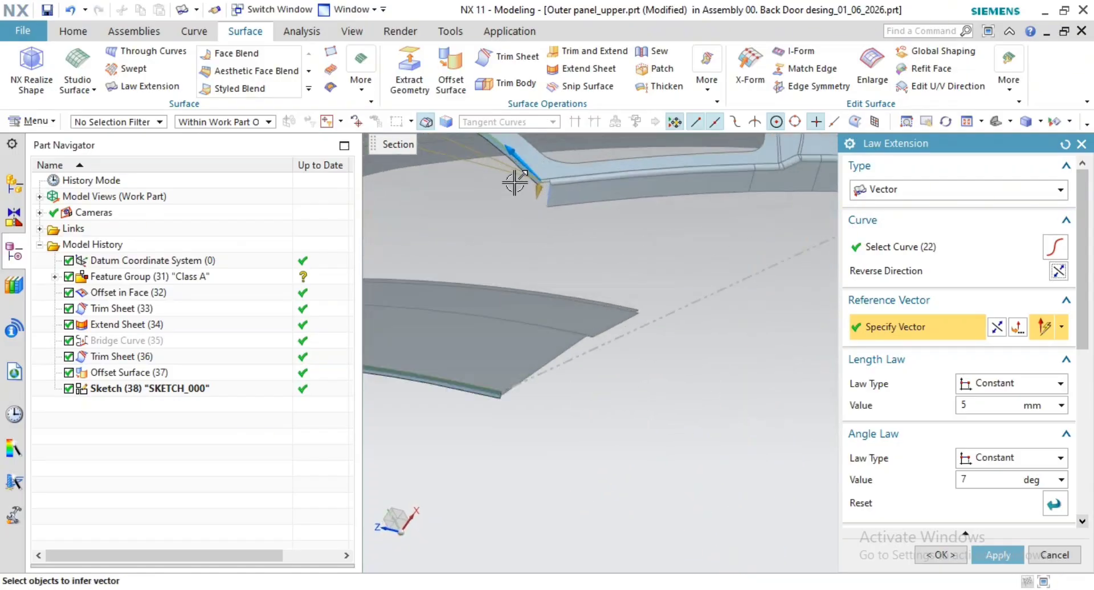
{"action": "scroll", "coordinate": [601, 222], "scroll_direction": "up", "scroll_amount": 4}
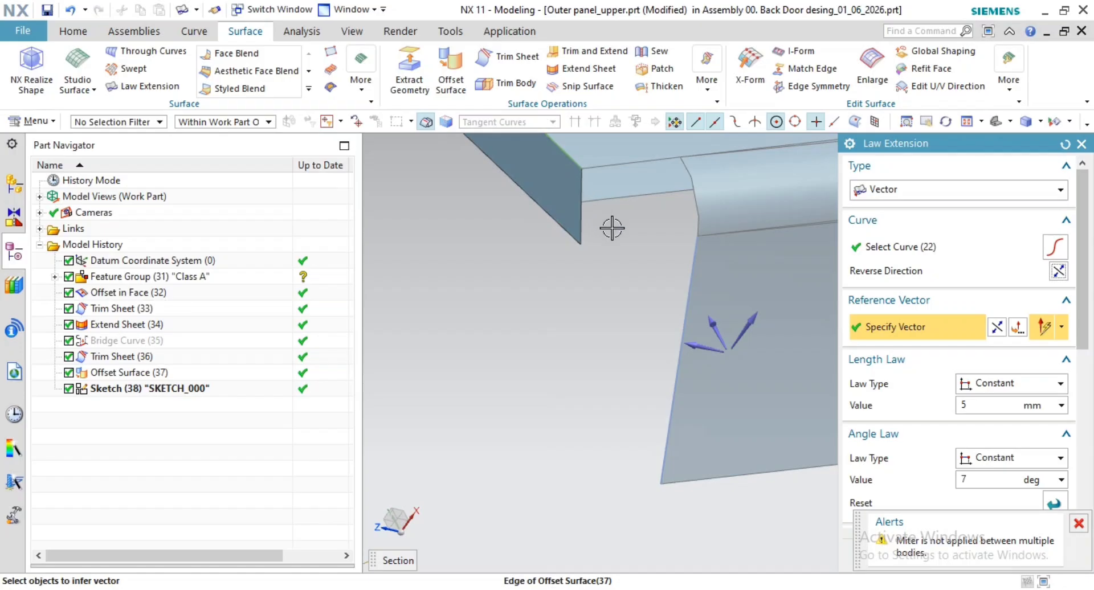
Step: Examine the previewed flange along the whole outer edge, at the side bends and from beneath the lower corner
{"action": "scroll", "coordinate": [615, 226], "scroll_direction": "down", "scroll_amount": 8}
{"action": "middle_click_drag", "start_coordinate": [618, 222], "coordinate": [641, 288]}
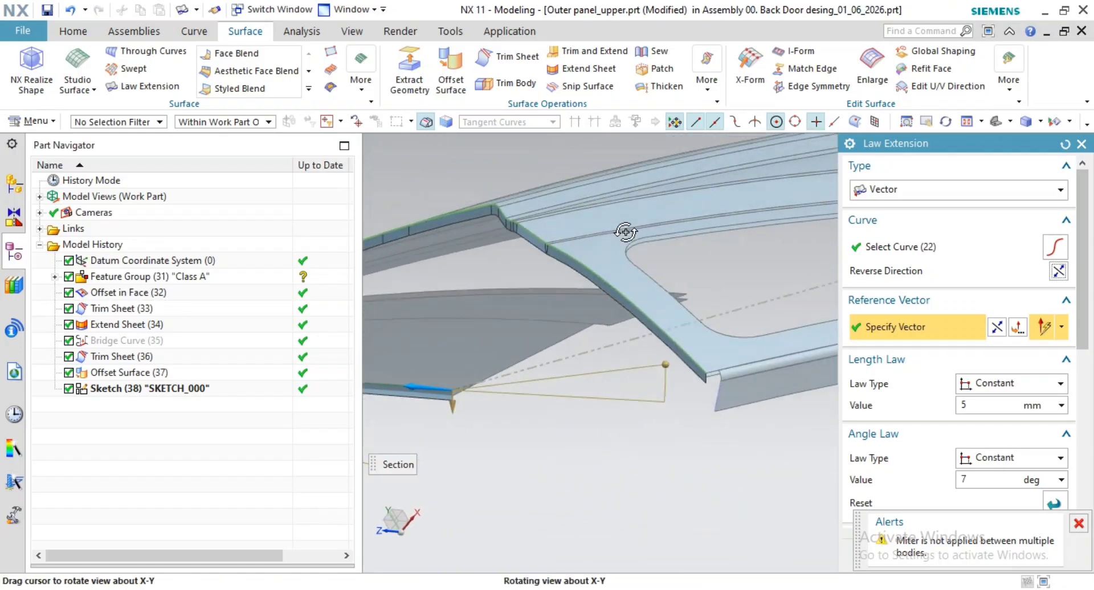
{"action": "middle_click_drag", "start_coordinate": [668, 346], "coordinate": [716, 302]}
{"action": "scroll", "coordinate": [716, 302], "scroll_direction": "down", "scroll_amount": 5}
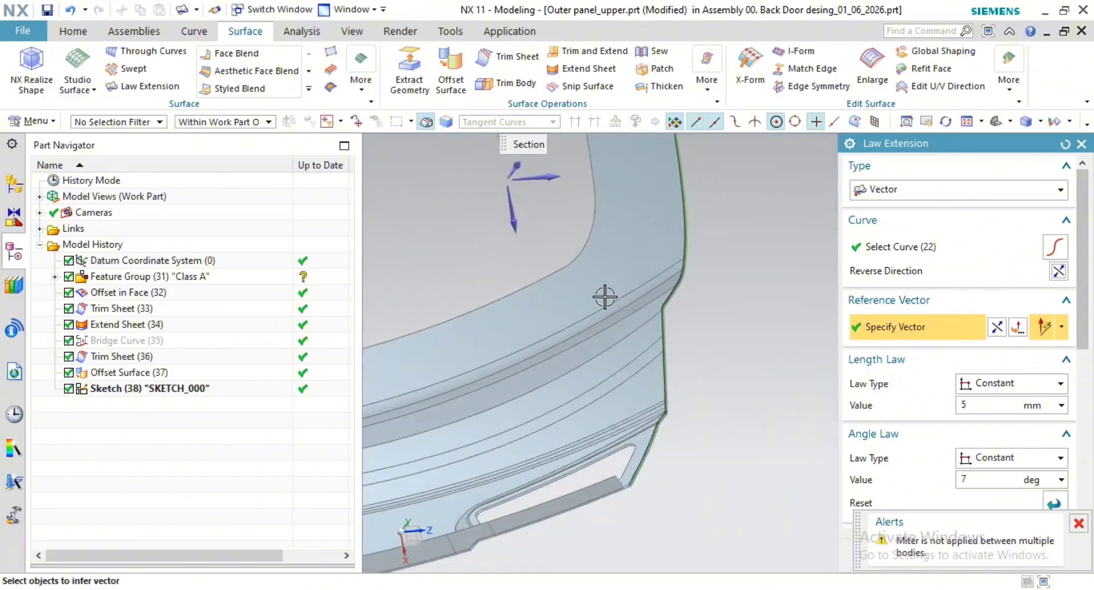
{"action": "middle_click_drag", "start_coordinate": [640, 298], "coordinate": [624, 318]}
{"action": "scroll", "coordinate": [625, 318], "scroll_direction": "up", "scroll_amount": 3}
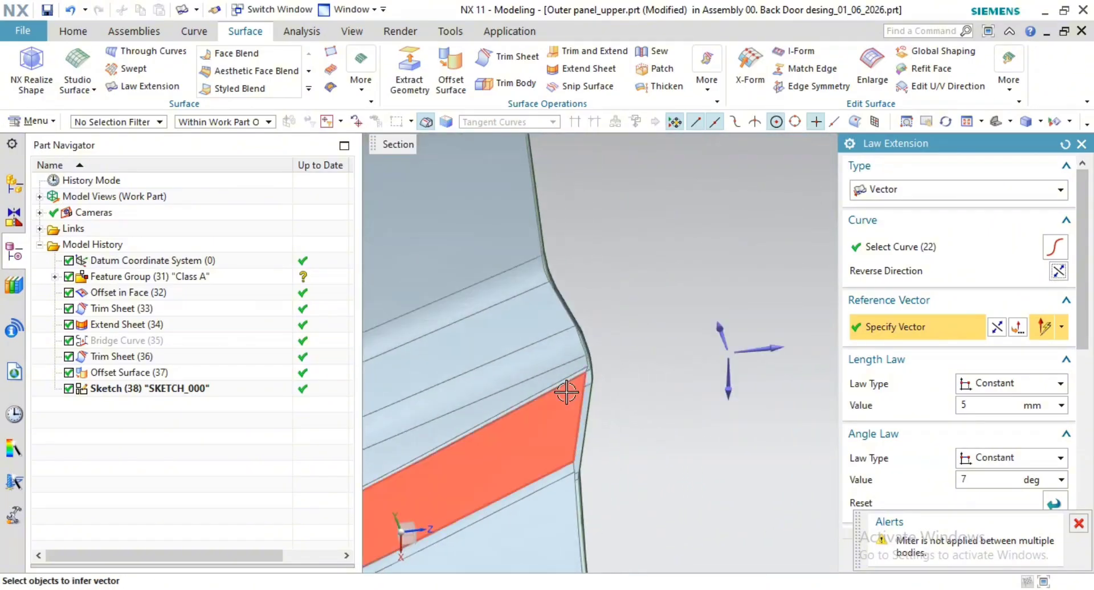
{"action": "middle_click_drag", "start_coordinate": [581, 379], "coordinate": [628, 424]}
{"action": "scroll", "coordinate": [623, 362], "scroll_direction": "down", "scroll_amount": 3}
{"action": "middle_click_drag", "start_coordinate": [622, 361], "coordinate": [647, 466]}
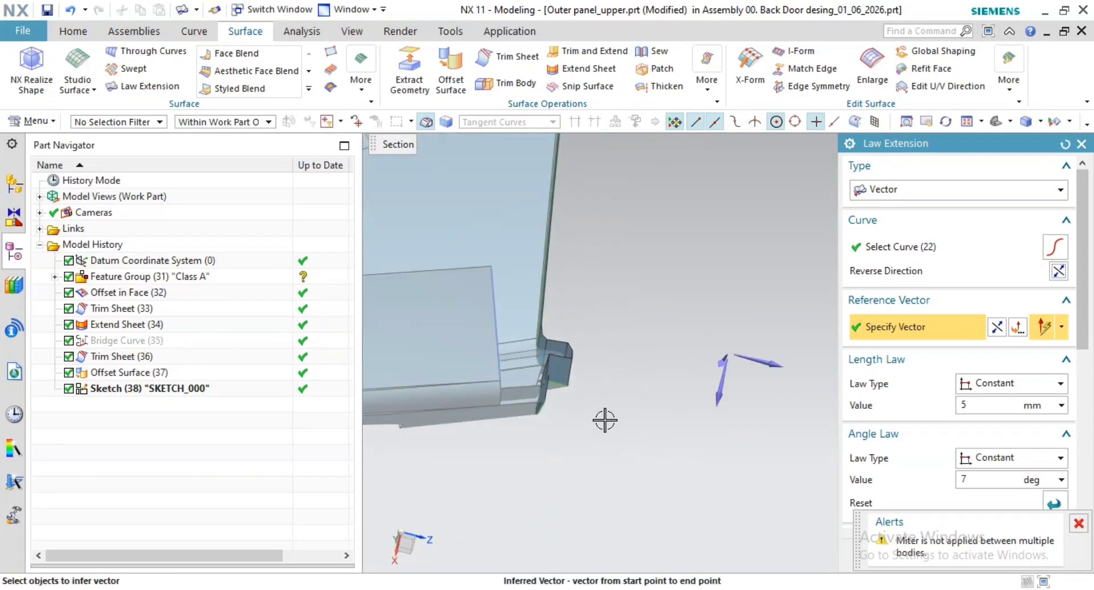
{"action": "scroll", "coordinate": [630, 371], "scroll_direction": "down", "scroll_amount": 4}
{"action": "middle_click_drag", "start_coordinate": [659, 359], "coordinate": [648, 358]}
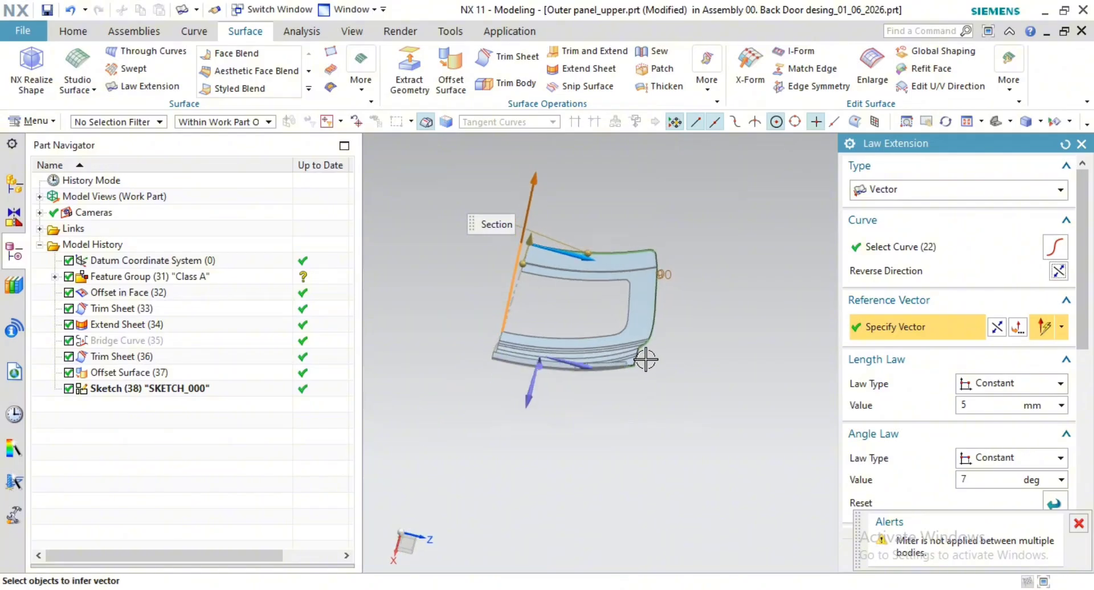
{"action": "scroll", "coordinate": [648, 359], "scroll_direction": "up", "scroll_amount": 5}
{"action": "scroll", "coordinate": [672, 419], "scroll_direction": "up", "scroll_amount": 4}
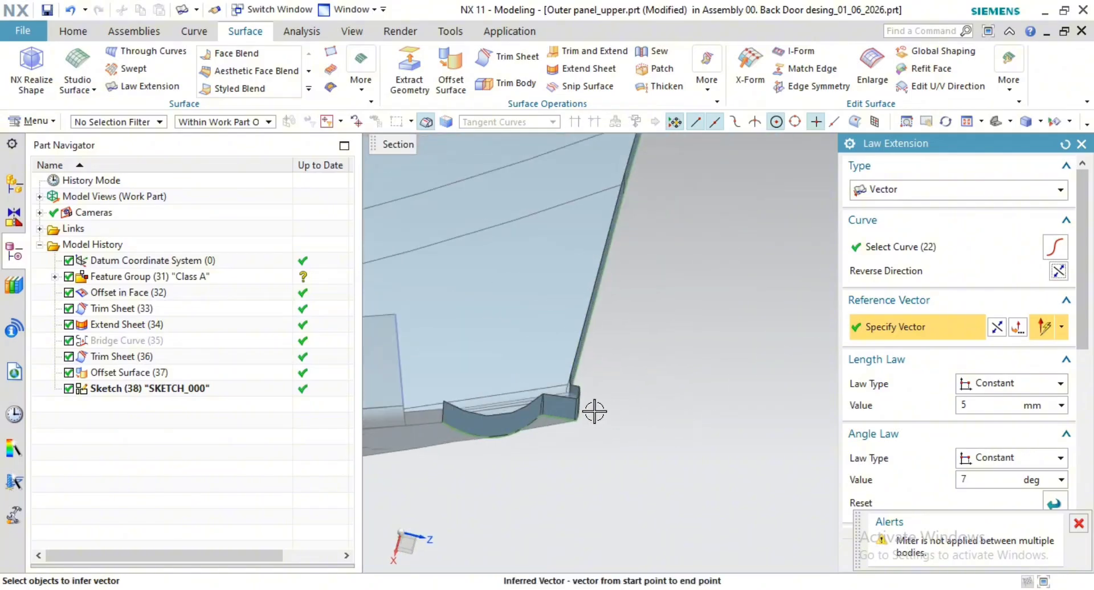
Step: Reverse the curve direction of the law extension and check the whole panel
{"action": "left_click", "coordinate": [1057, 271]}
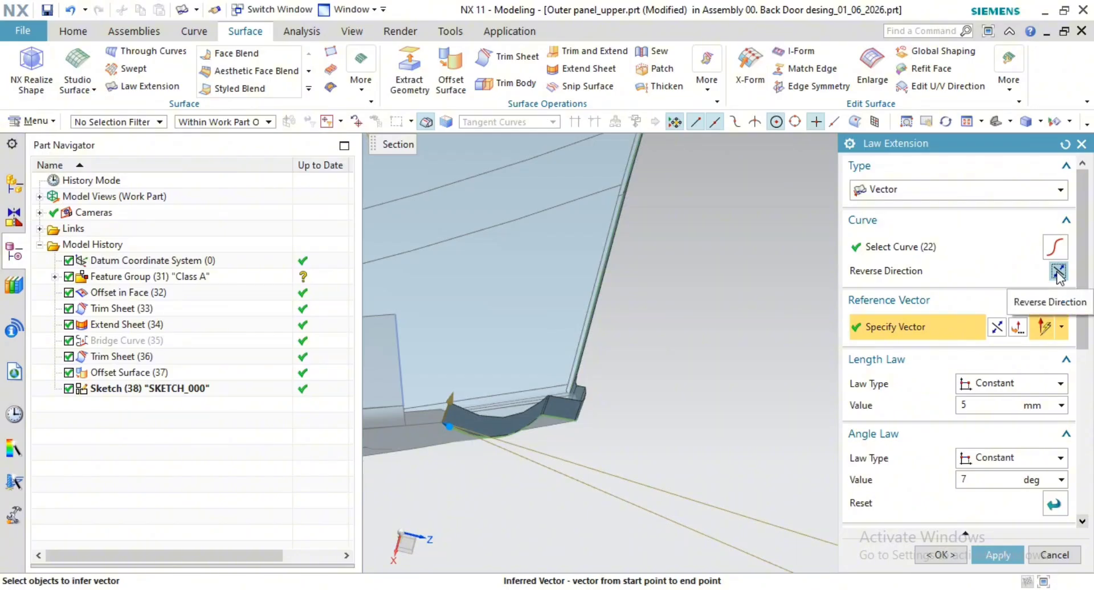
{"action": "middle_click_drag", "start_coordinate": [672, 415], "coordinate": [729, 348]}
{"action": "scroll", "coordinate": [692, 404], "scroll_direction": "down", "scroll_amount": 7}
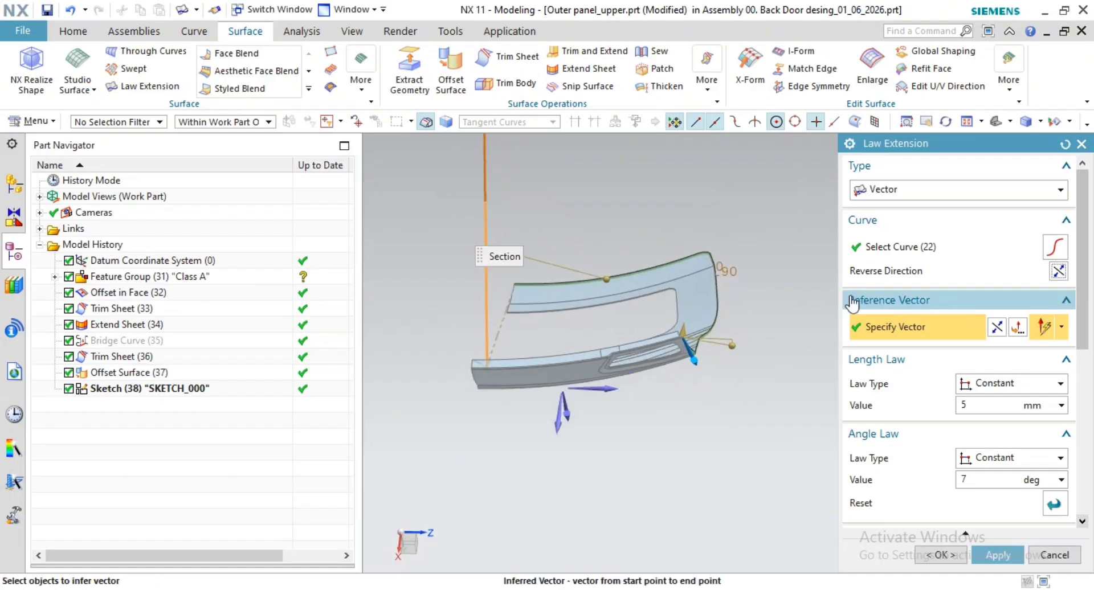
Step: Set the law extension type to Face and select a single face of the offset panel as the reference
{"action": "left_click", "coordinate": [1054, 189]}
{"action": "left_click", "coordinate": [878, 208]}
{"action": "scroll", "coordinate": [716, 325], "scroll_direction": "up", "scroll_amount": 4}
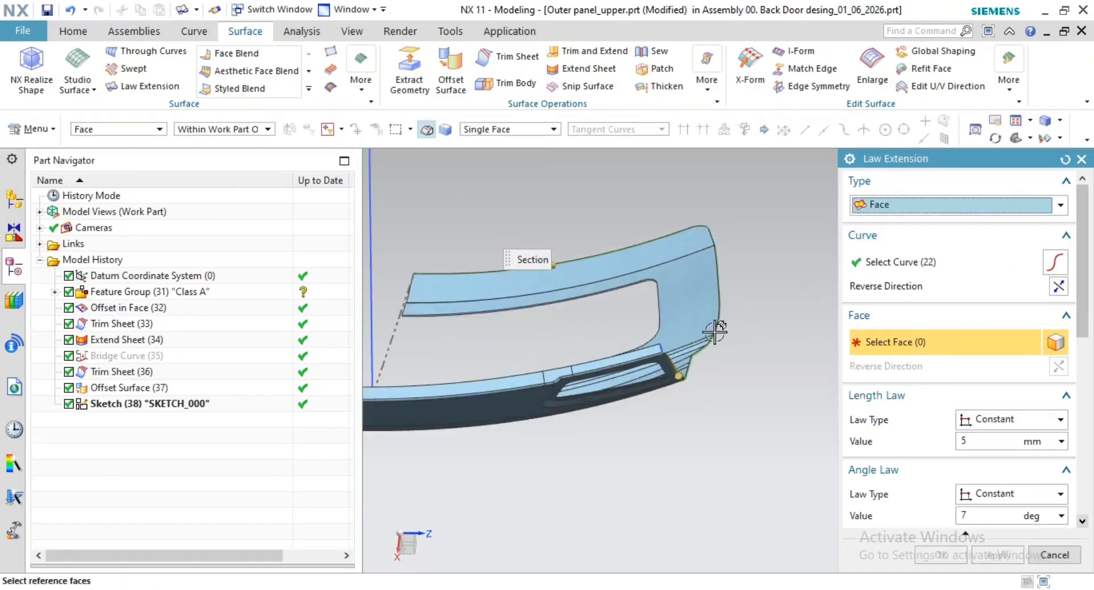
{"action": "middle_click_drag", "start_coordinate": [665, 325], "coordinate": [647, 231]}
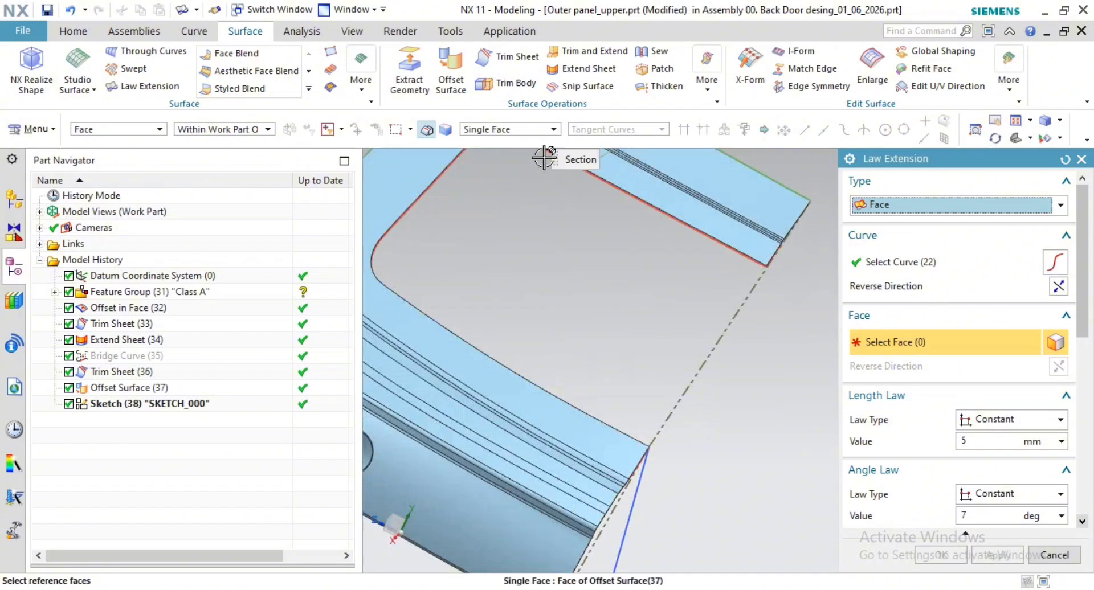
{"action": "scroll", "coordinate": [576, 181], "scroll_direction": "down", "scroll_amount": 4}
{"action": "scroll", "coordinate": [638, 185], "scroll_direction": "up", "scroll_amount": 4}
{"action": "left_click", "coordinate": [653, 245]}
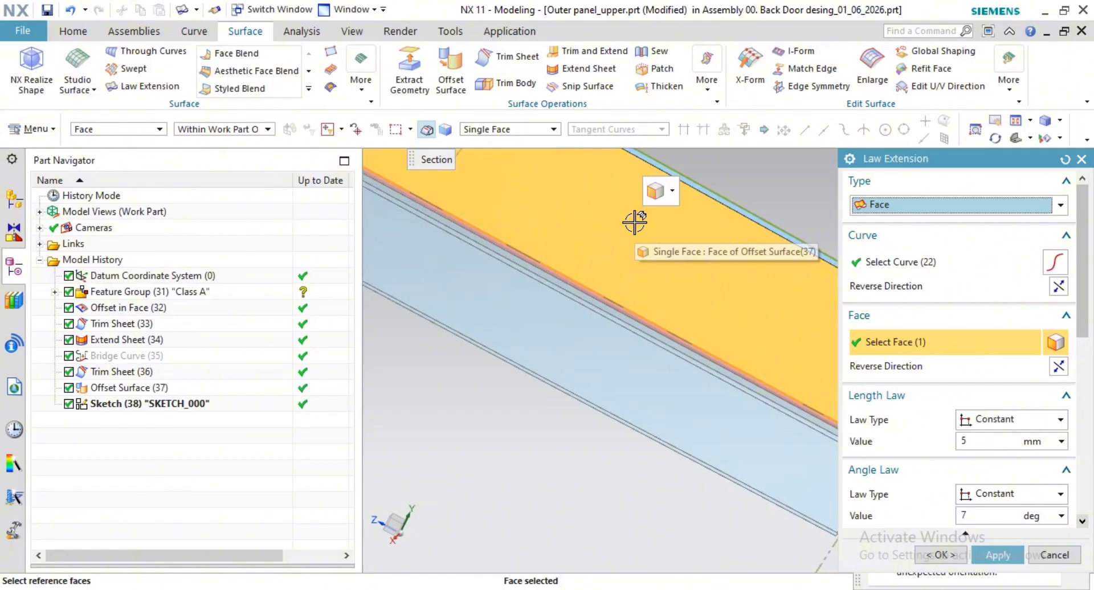
Step: Extend the reference selection to all faces of the offset panel using the Body Faces rule
{"action": "left_click", "coordinate": [501, 129]}
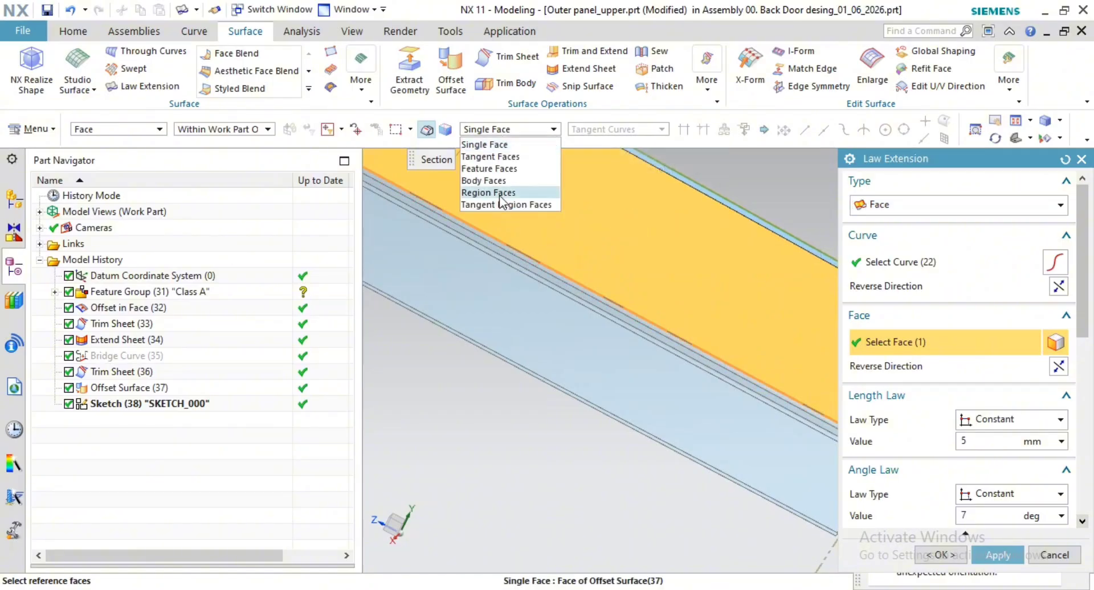
{"action": "left_click", "coordinate": [485, 181]}
{"action": "left_click", "coordinate": [521, 318]}
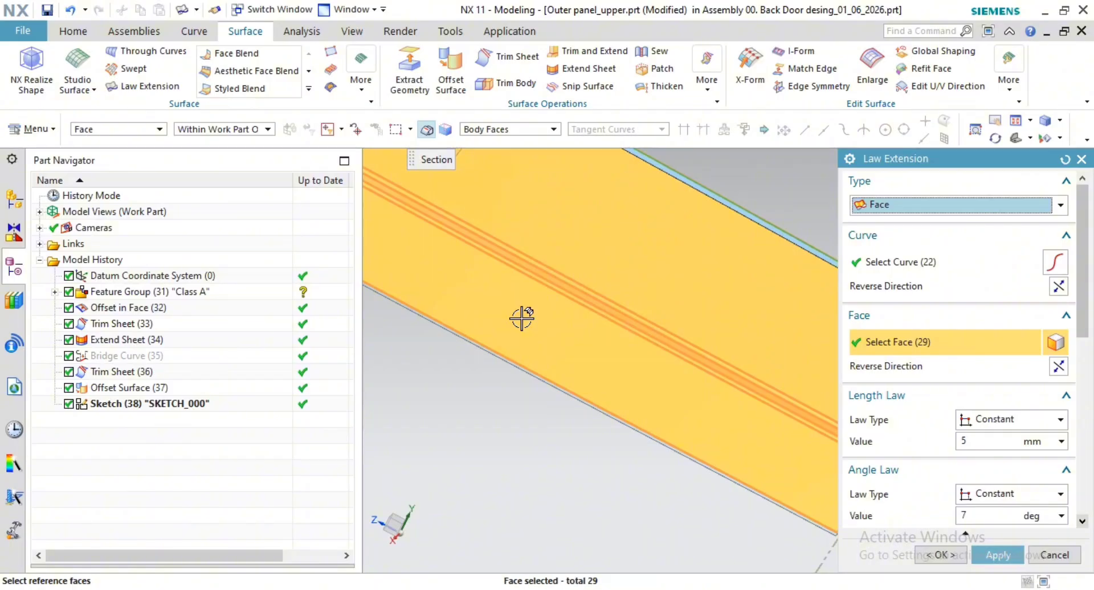
Step: Set the extension's angle law value to 97 degrees after checking the flange at the lower corner
{"action": "scroll", "coordinate": [609, 342], "scroll_direction": "down", "scroll_amount": 6}
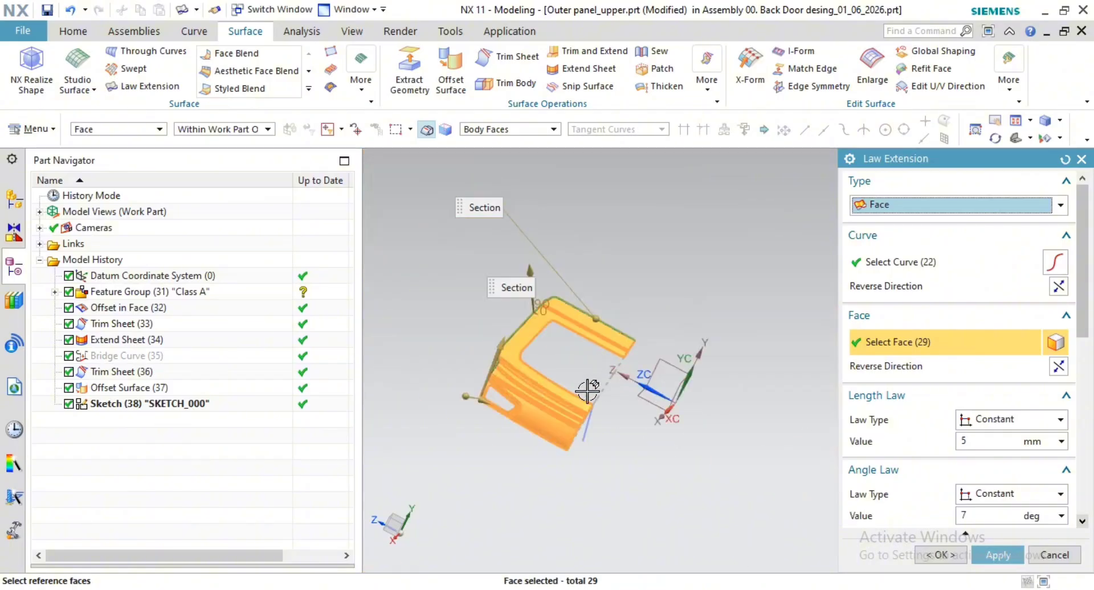
{"action": "middle_click_drag", "start_coordinate": [587, 386], "coordinate": [552, 300]}
{"action": "scroll", "coordinate": [600, 357], "scroll_direction": "up", "scroll_amount": 8}
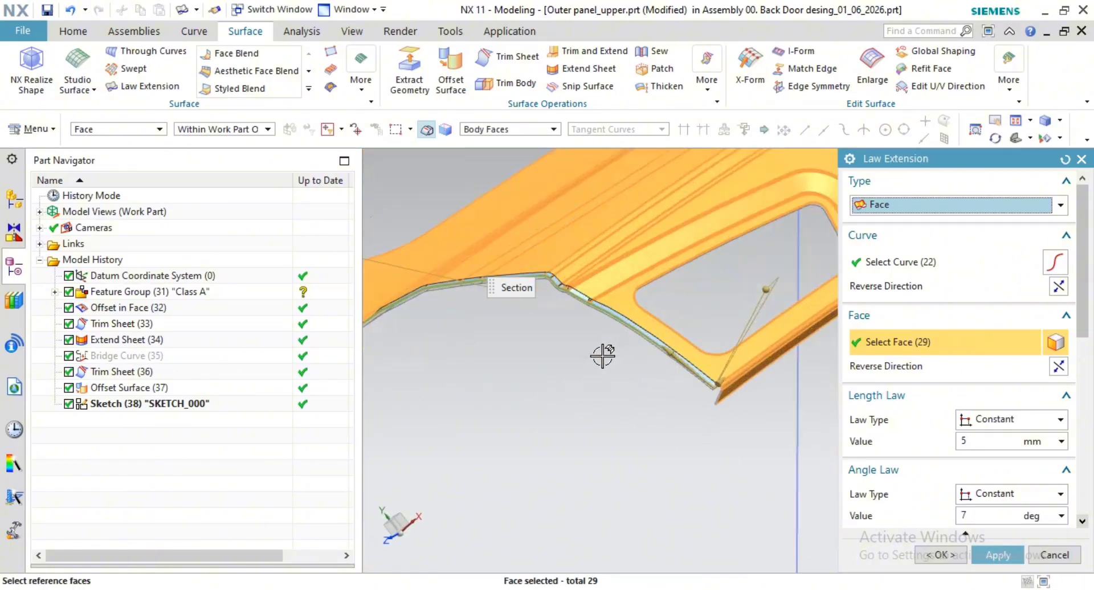
{"action": "mouse_move", "coordinate": [624, 393]}
{"action": "middle_mouse_down"}
{"action": "mouse_move", "coordinate": [631, 367]}
{"action": "mouse_move", "coordinate": [622, 374]}
{"action": "middle_mouse_up"}
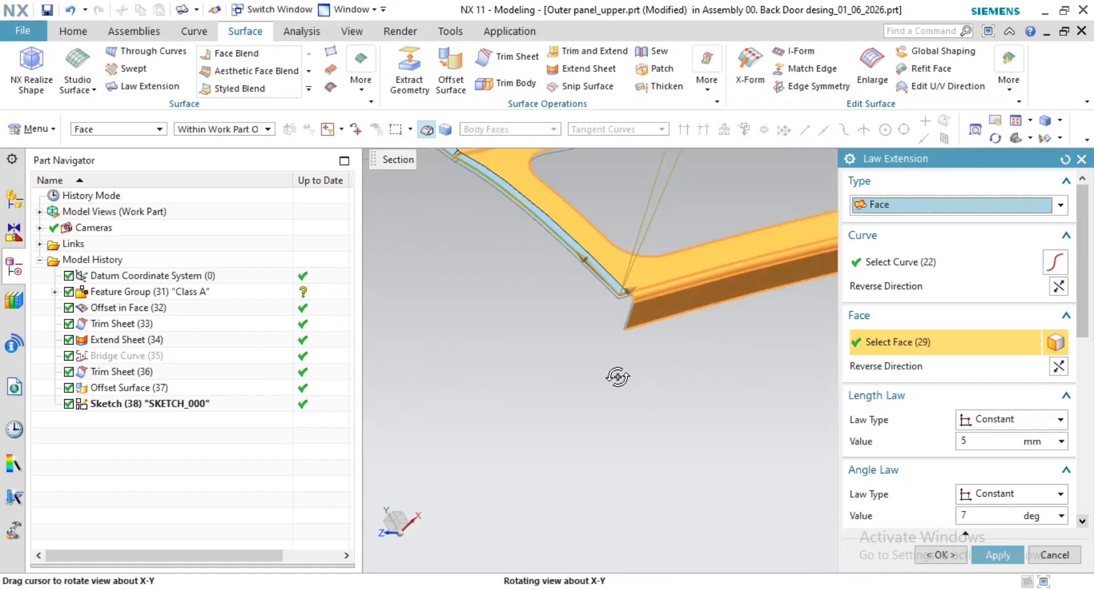
{"action": "scroll", "coordinate": [732, 297], "scroll_direction": "up", "scroll_amount": 4}
{"action": "scroll", "coordinate": [733, 296], "scroll_direction": "up", "scroll_amount": 2}
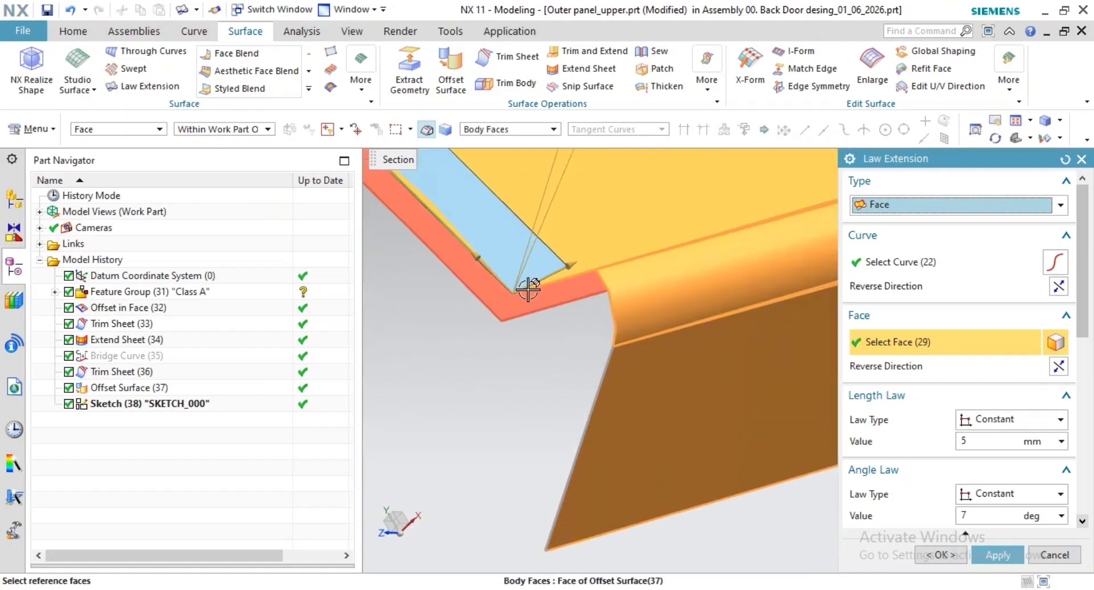
{"action": "left_click", "coordinate": [977, 512]}
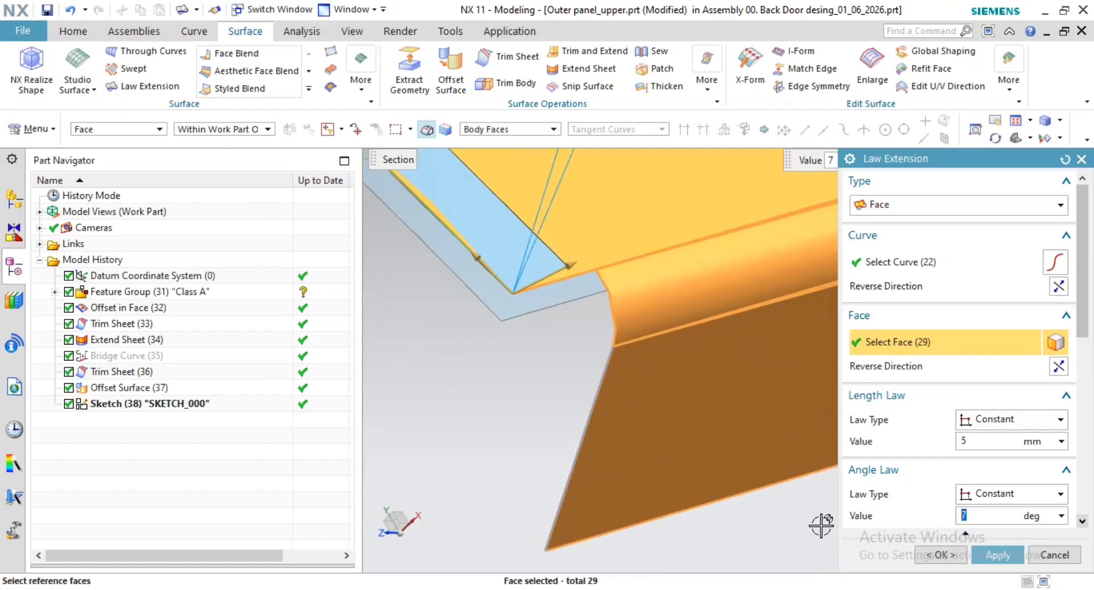
{"action": "type", "text": "97"}
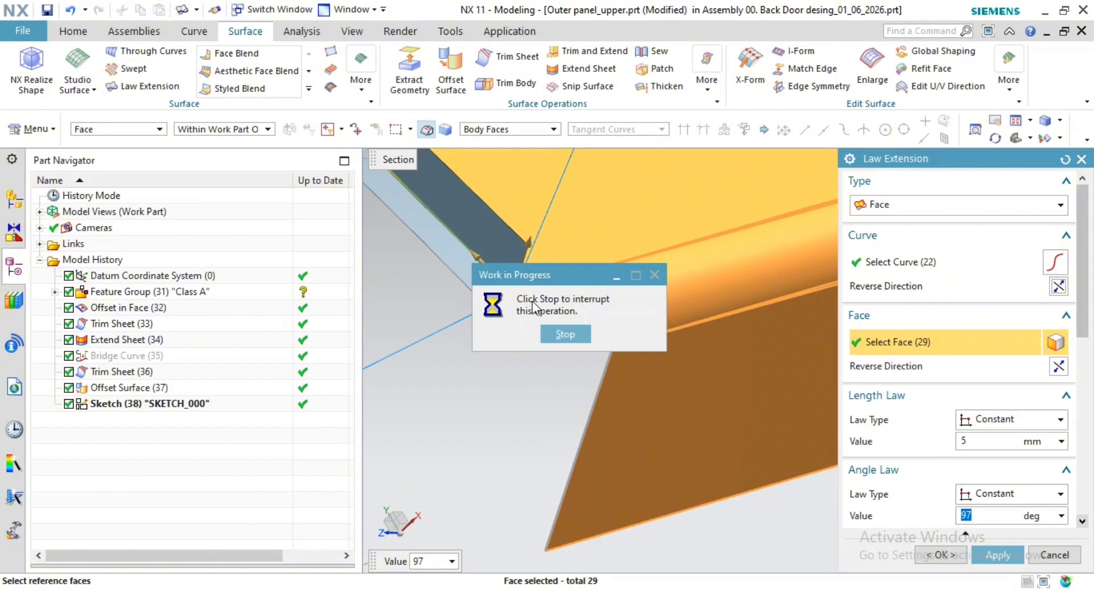
Step: Inspect the flange corner from the underside and reverse the curve direction
{"action": "middle_click_drag", "start_coordinate": [501, 305], "coordinate": [562, 444]}
{"action": "scroll", "coordinate": [563, 438], "scroll_direction": "down", "scroll_amount": 4}
{"action": "scroll", "coordinate": [444, 341], "scroll_direction": "down", "scroll_amount": 3}
{"action": "middle_click_drag", "start_coordinate": [442, 338], "coordinate": [692, 500], "text": "shift"}
{"action": "scroll", "coordinate": [743, 329], "scroll_direction": "up", "scroll_amount": 5}
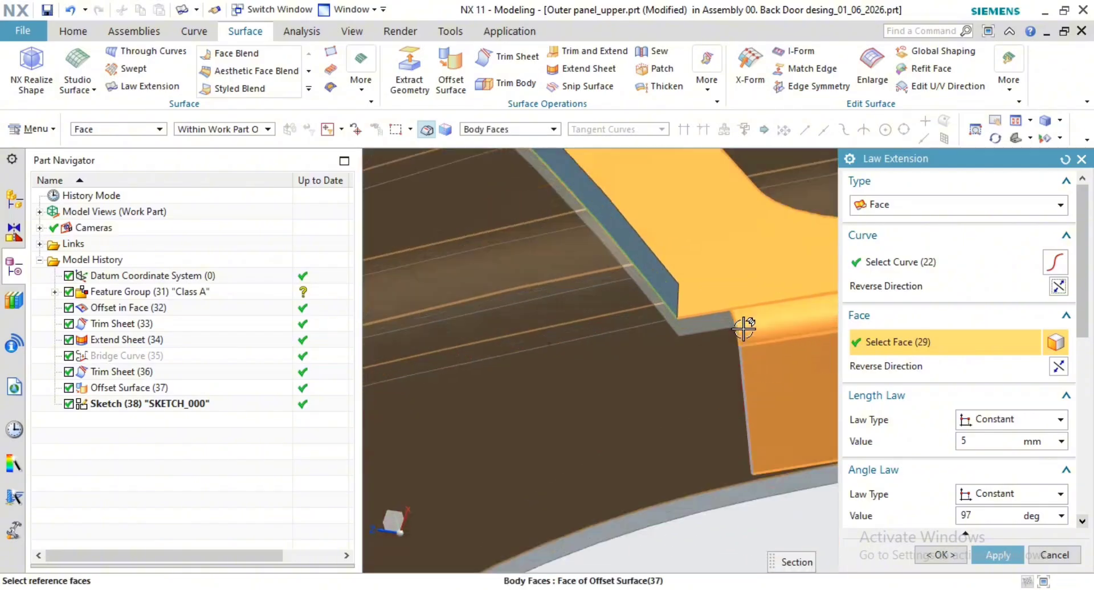
{"action": "middle_click_drag", "start_coordinate": [753, 347], "coordinate": [754, 377], "text": "shift"}
{"action": "left_click", "coordinate": [1059, 286]}
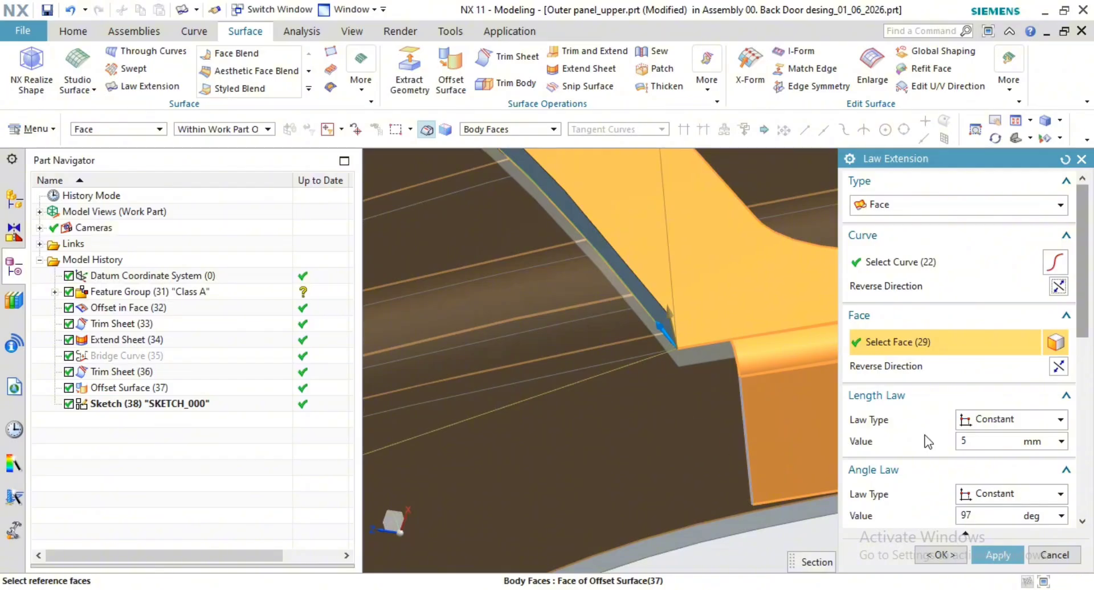
Step: Reverse the reference face direction and dismiss the miter alert to check the corner
{"action": "left_click", "coordinate": [1058, 367]}
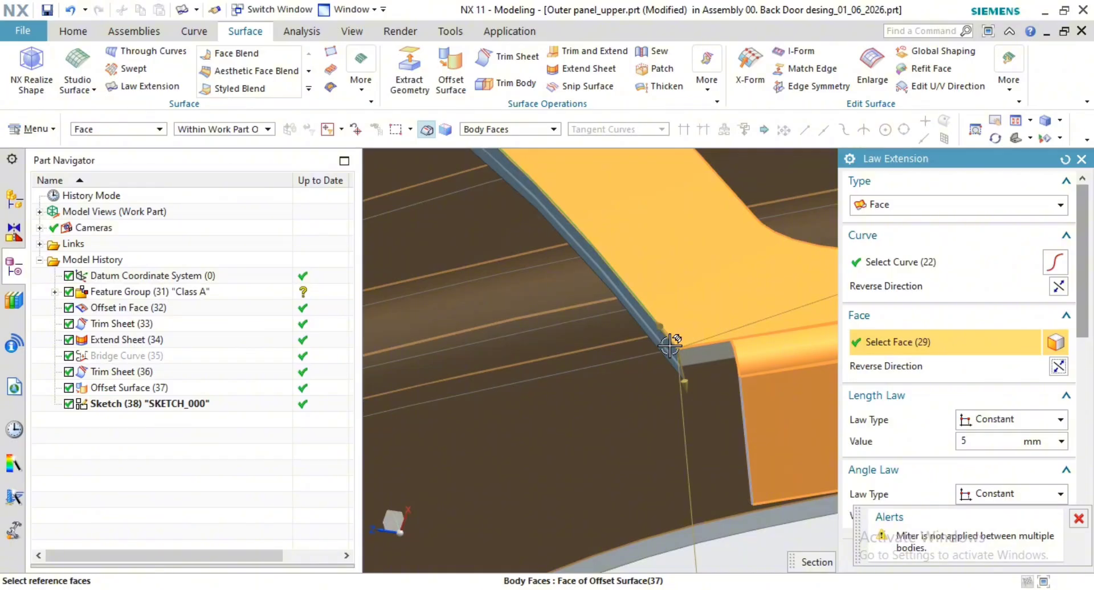
{"action": "left_click", "coordinate": [1079, 518]}
{"action": "scroll", "coordinate": [687, 362], "scroll_direction": "up", "scroll_amount": 3}
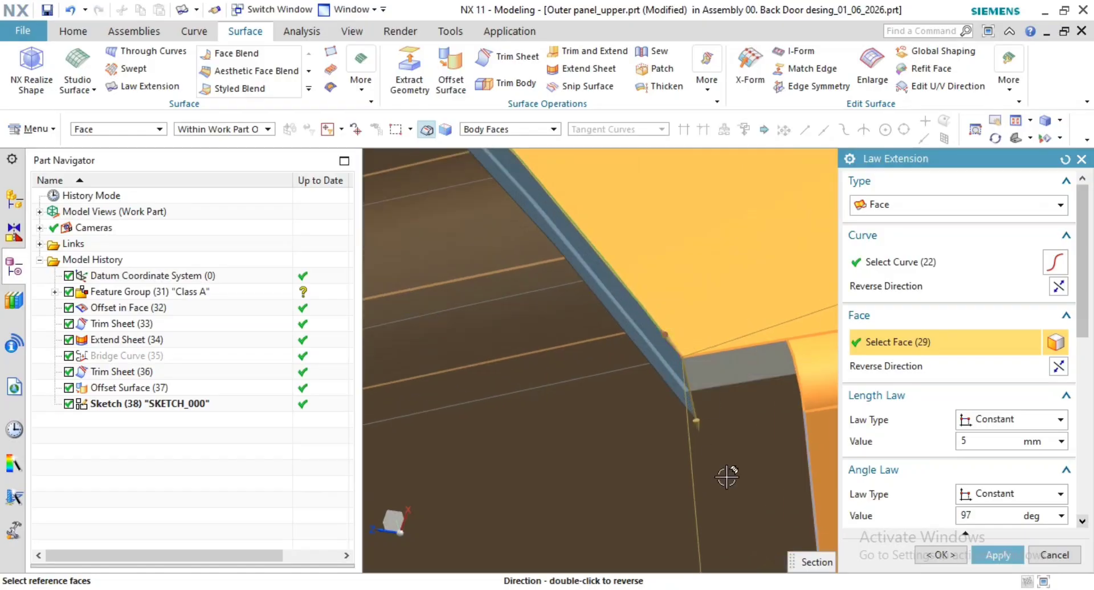
Step: Examine the law extension flange from its lower corner along the underside to the jog in the panel edge
{"action": "scroll", "coordinate": [706, 391], "scroll_direction": "up", "scroll_amount": 2}
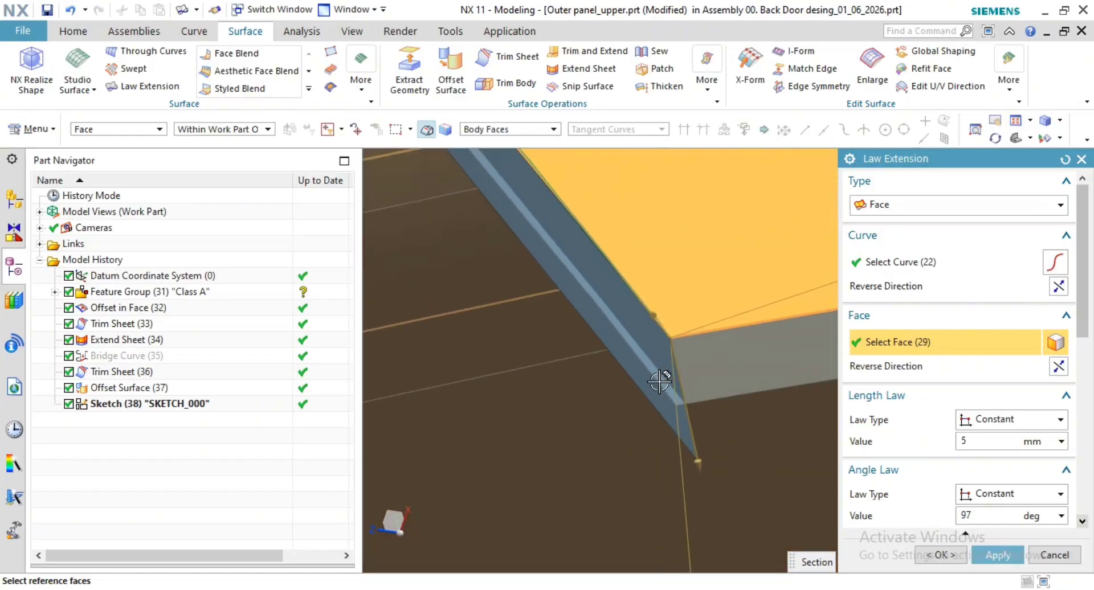
{"action": "middle_click_drag", "start_coordinate": [630, 273], "coordinate": [562, 295]}
{"action": "scroll", "coordinate": [499, 244], "scroll_direction": "down", "scroll_amount": 4}
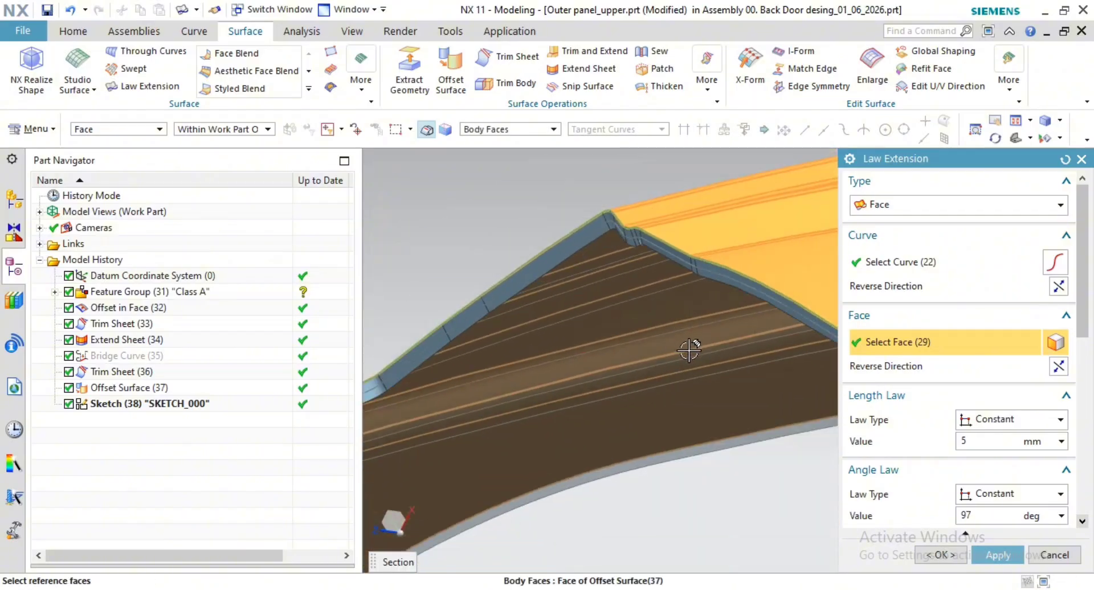
{"action": "middle_click_drag", "start_coordinate": [689, 350], "coordinate": [552, 369]}
{"action": "scroll", "coordinate": [660, 357], "scroll_direction": "up", "scroll_amount": 5}
{"action": "scroll", "coordinate": [687, 344], "scroll_direction": "down", "scroll_amount": 2}
{"action": "scroll", "coordinate": [667, 423], "scroll_direction": "up", "scroll_amount": 2}
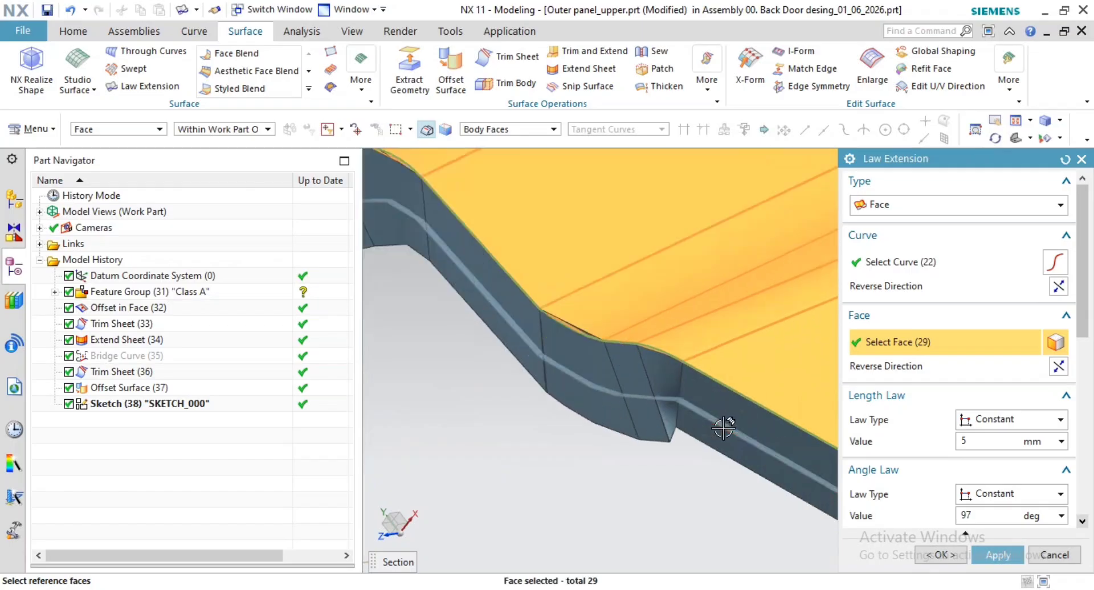
{"action": "middle_click_drag", "start_coordinate": [723, 427], "coordinate": [786, 418]}
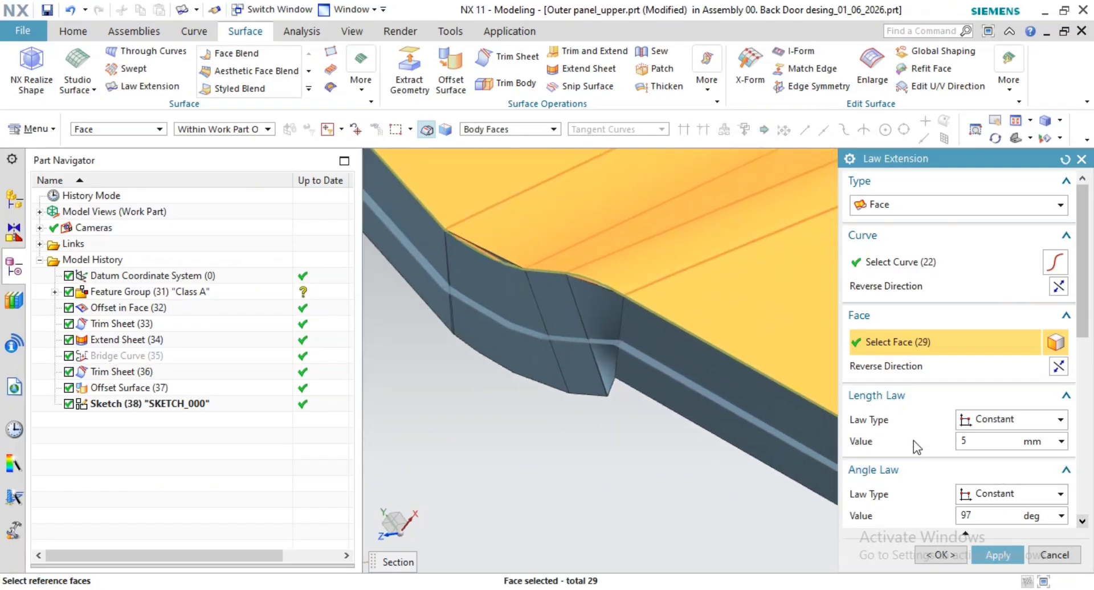
Step: Set the law extension's miter method to Sharp and dismiss the resulting alert
{"action": "scroll", "coordinate": [914, 439], "scroll_direction": "down", "scroll_amount": 3}
{"action": "scroll", "coordinate": [928, 408], "scroll_direction": "down", "scroll_amount": 2}
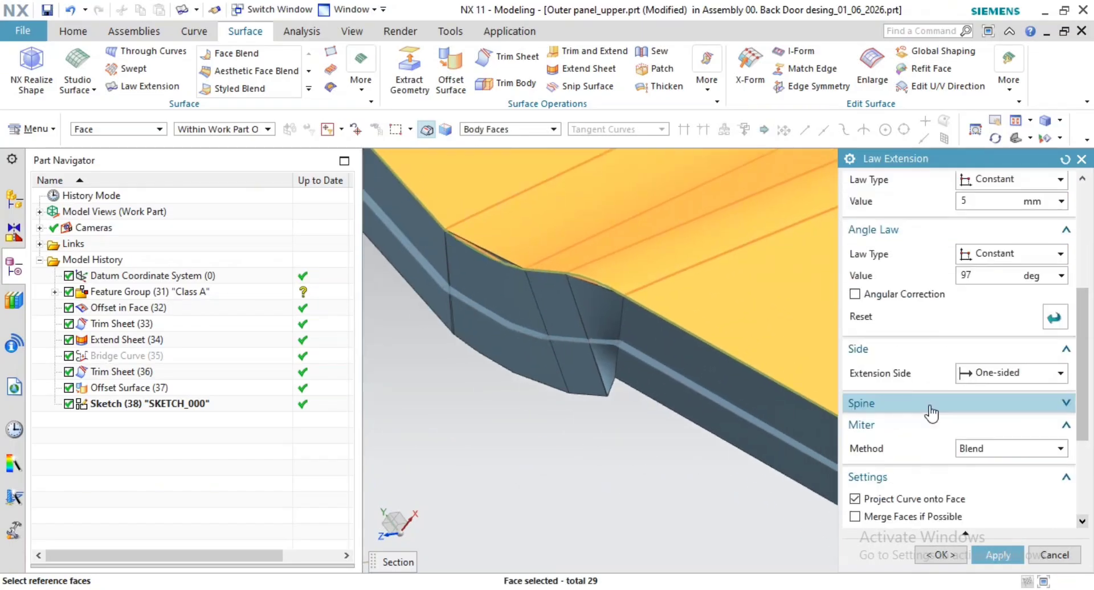
{"action": "left_click", "coordinate": [985, 450]}
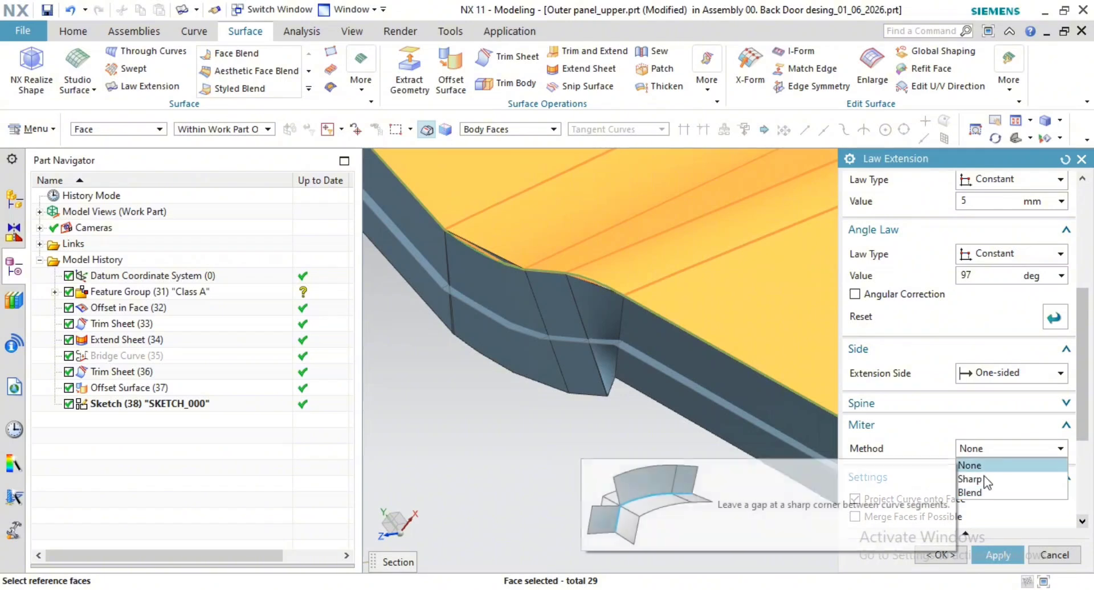
{"action": "left_click", "coordinate": [977, 478]}
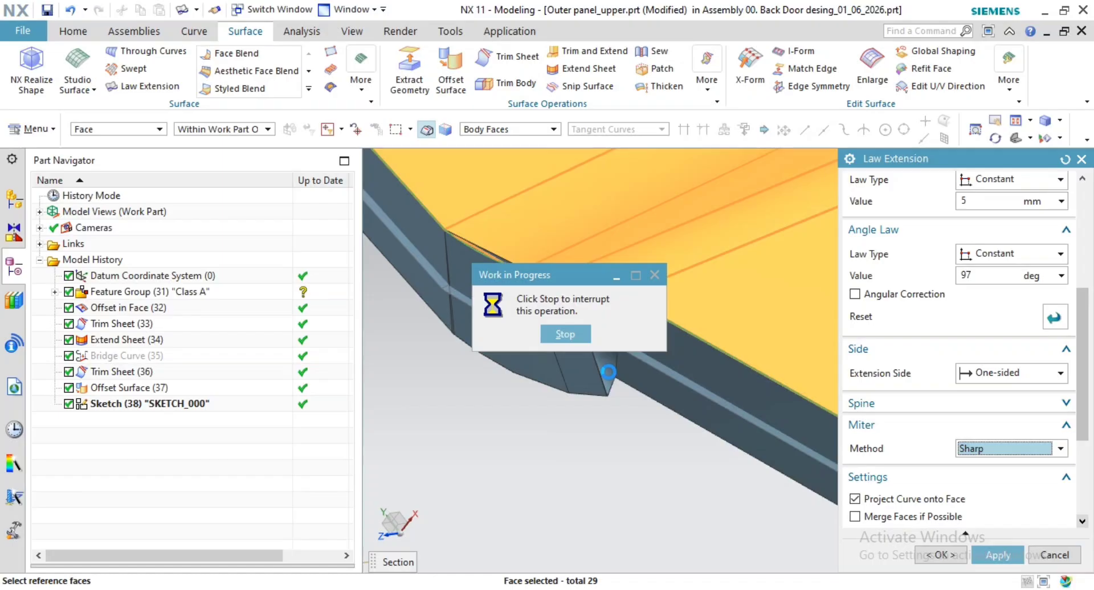
{"action": "scroll", "coordinate": [609, 372], "scroll_direction": "up", "scroll_amount": 2}
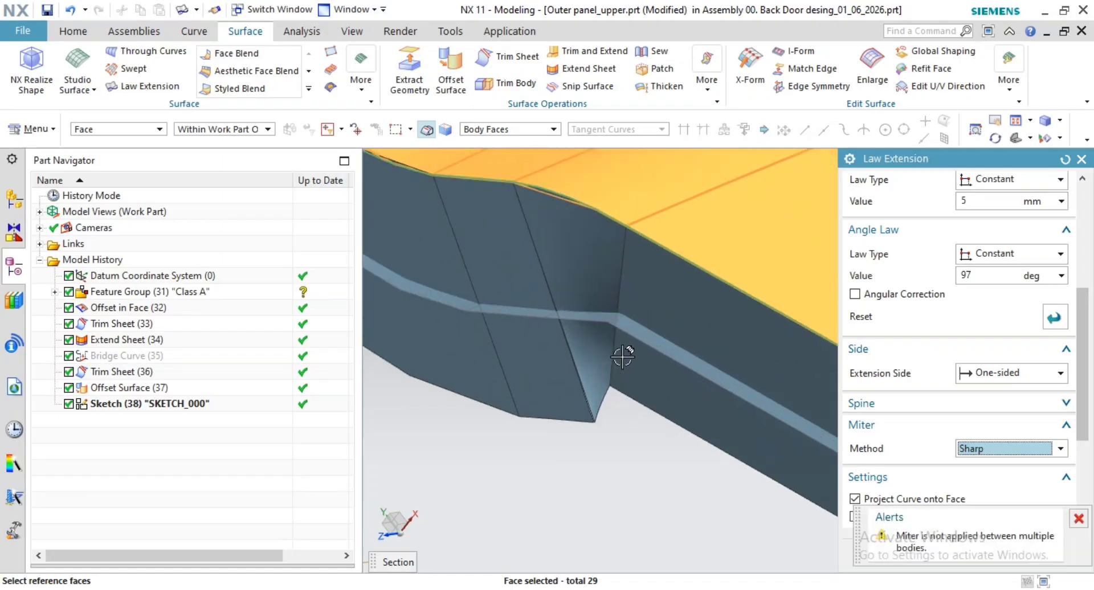
{"action": "left_click", "coordinate": [1080, 519]}
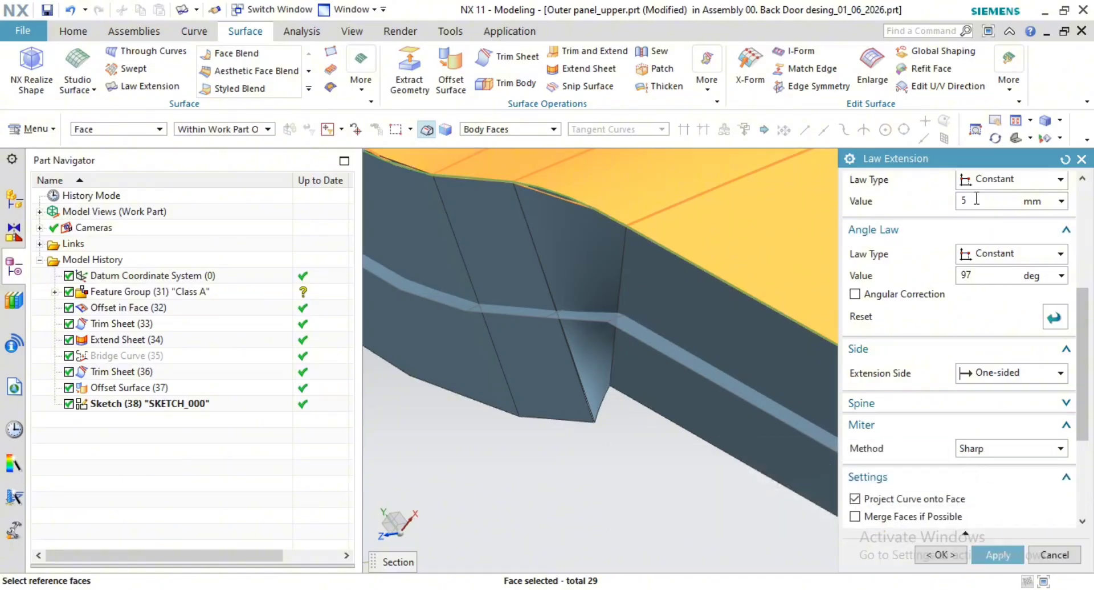
Step: Set the flange's length law value to 4 mm and dismiss the alert
{"action": "left_click_drag", "start_coordinate": [977, 199], "coordinate": [753, 252]}
{"action": "type", "text": "4"}
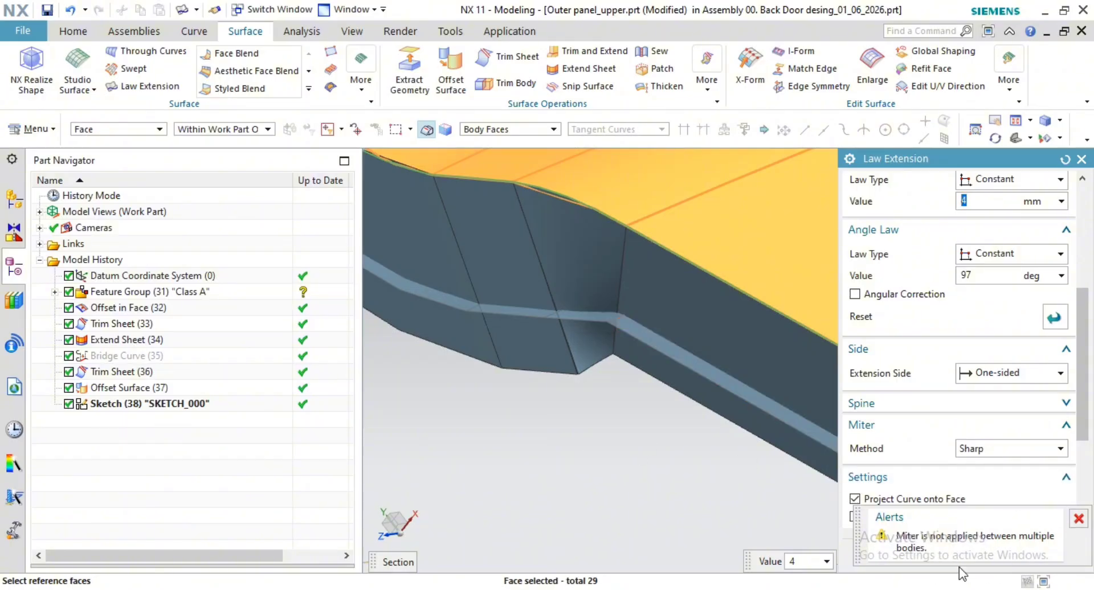
{"action": "left_click", "coordinate": [1079, 519]}
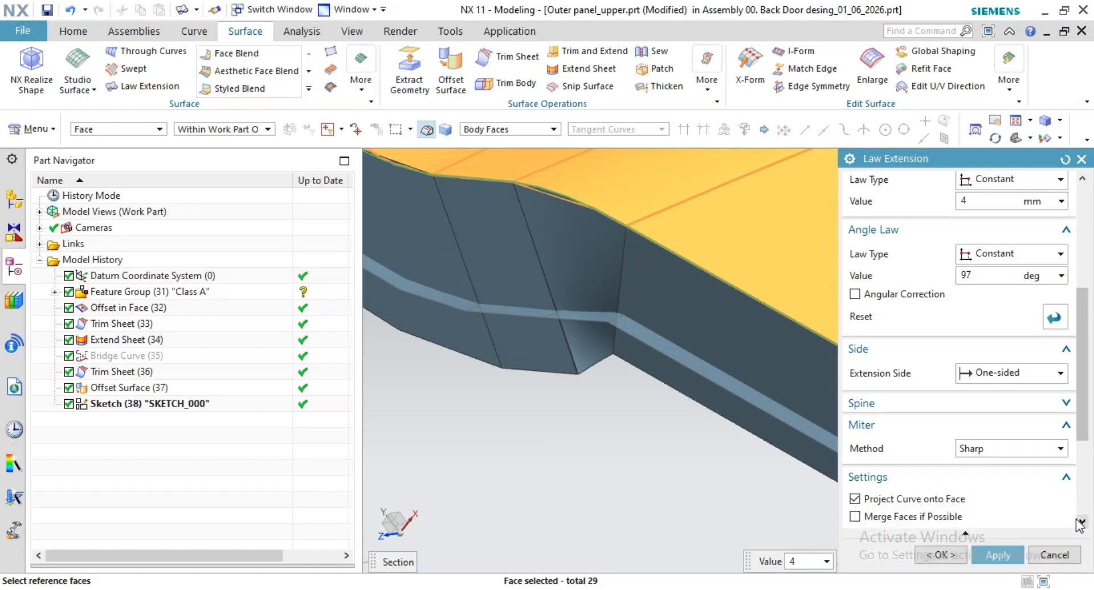
Step: Switch the law extension's miter method to Blend after checking the gap at the flange corner
{"action": "middle_click_drag", "start_coordinate": [532, 391], "coordinate": [557, 391]}
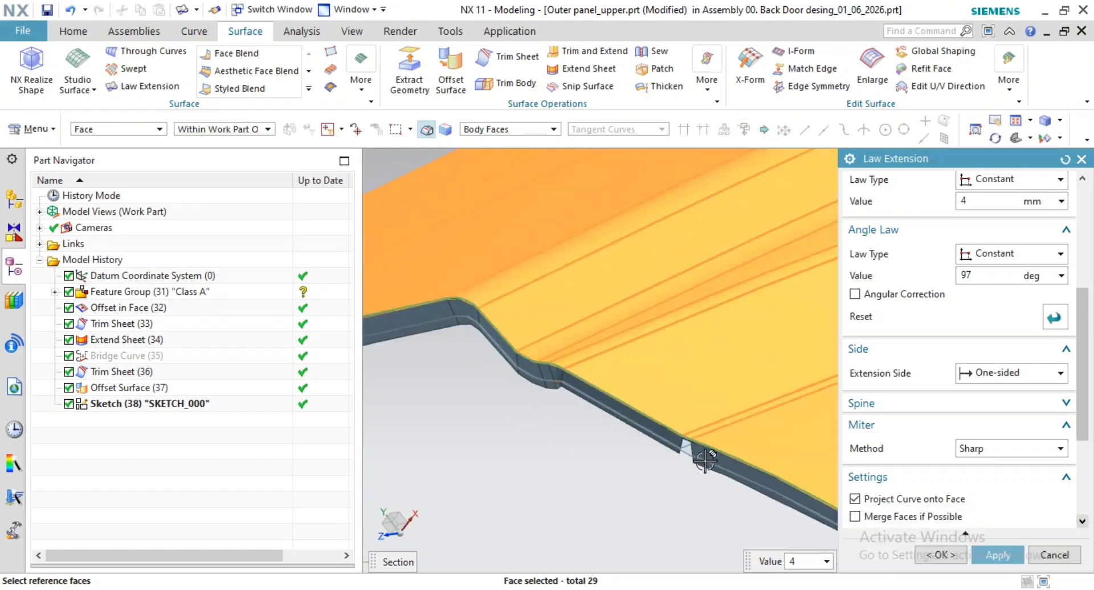
{"action": "scroll", "coordinate": [705, 456], "scroll_direction": "up", "scroll_amount": 5}
{"action": "left_click", "coordinate": [1005, 450]}
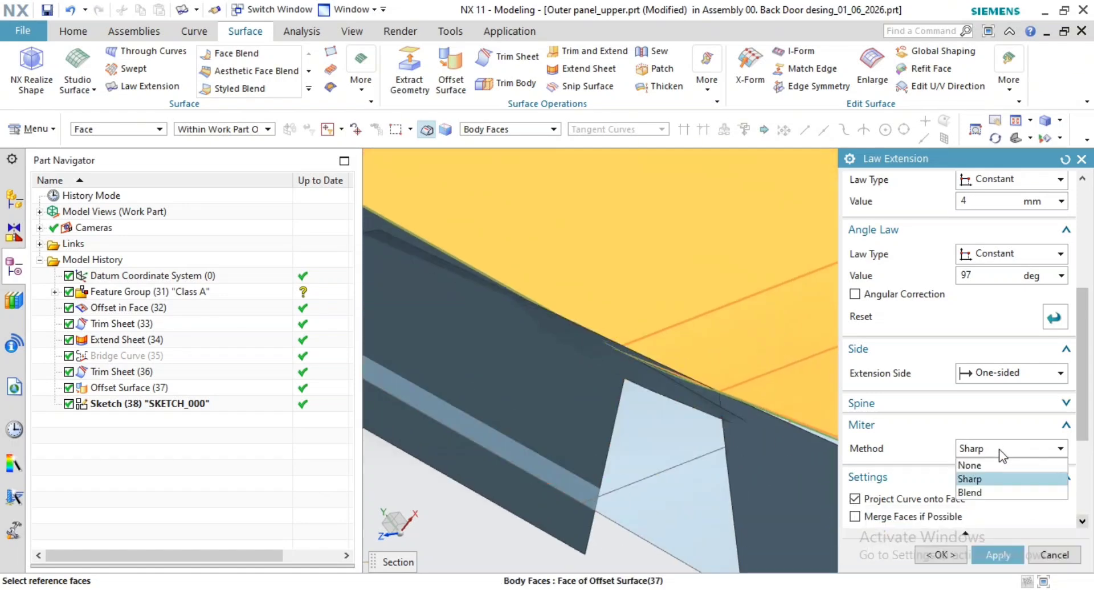
{"action": "left_click", "coordinate": [976, 493]}
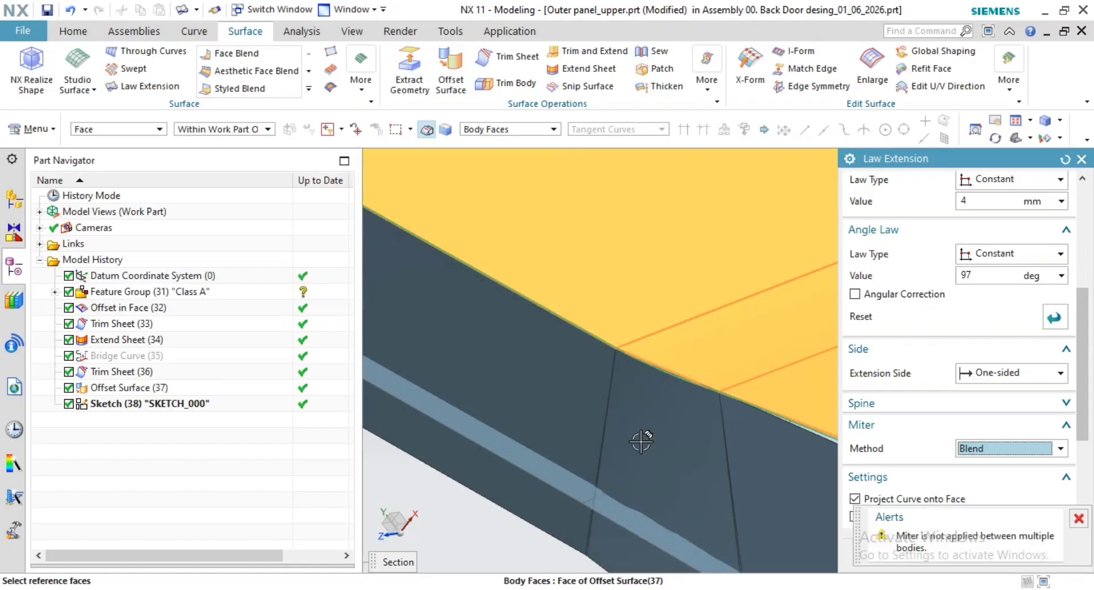
{"action": "scroll", "coordinate": [660, 423], "scroll_direction": "down", "scroll_amount": 8}
{"action": "middle_click_drag", "start_coordinate": [610, 380], "coordinate": [631, 344], "text": "shift"}
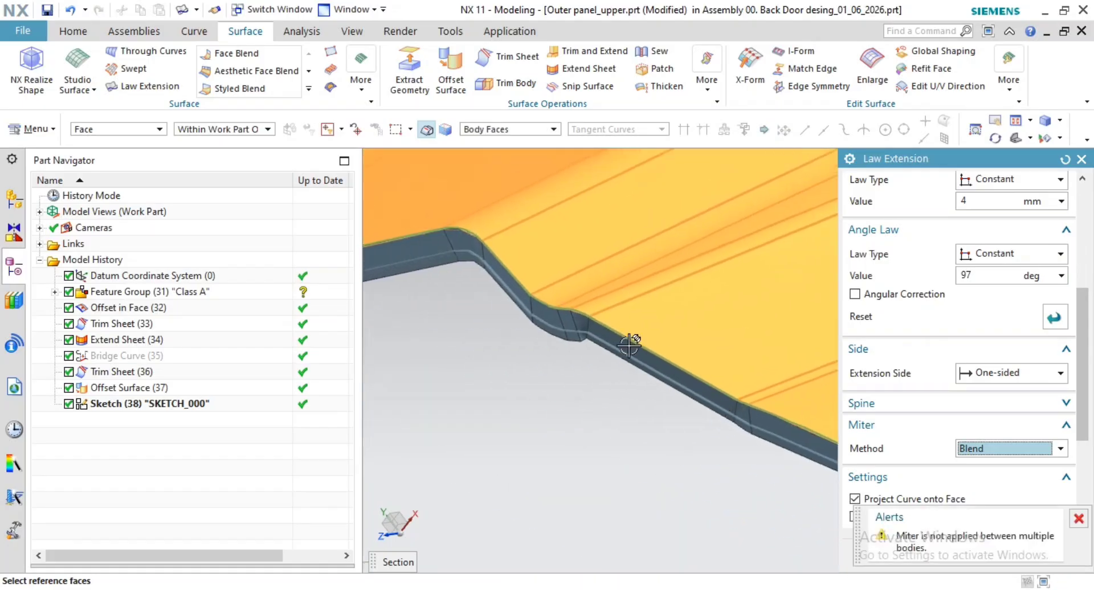
Step: Set the flange's length law value to 3 mm
{"action": "scroll", "coordinate": [623, 329], "scroll_direction": "up", "scroll_amount": 4}
{"action": "middle_click_drag", "start_coordinate": [521, 308], "coordinate": [588, 347]}
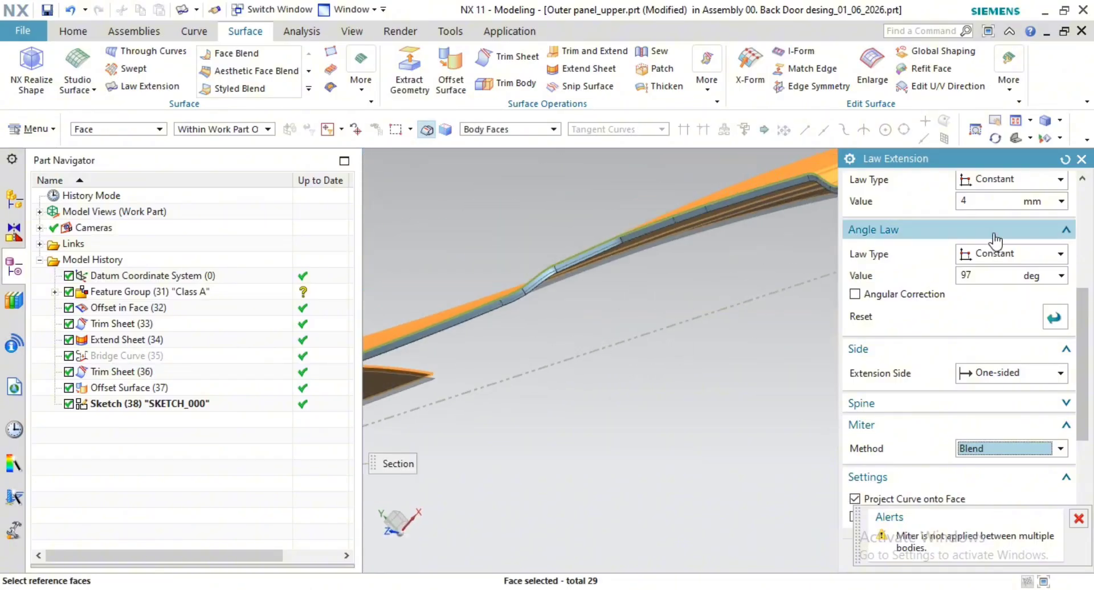
{"action": "left_click", "coordinate": [968, 201]}
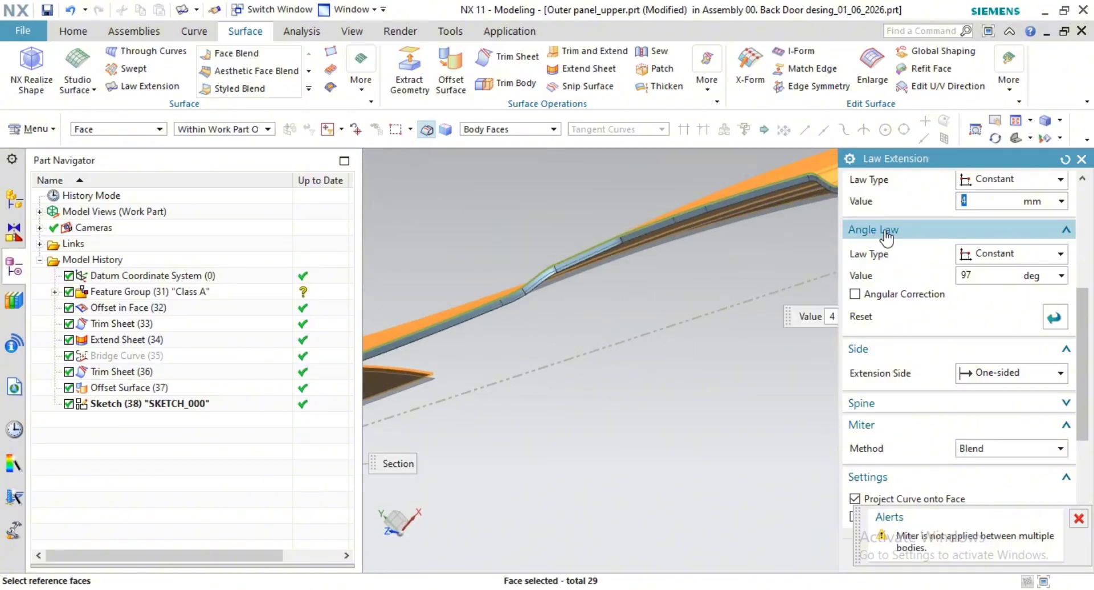
{"action": "type", "text": "3"}
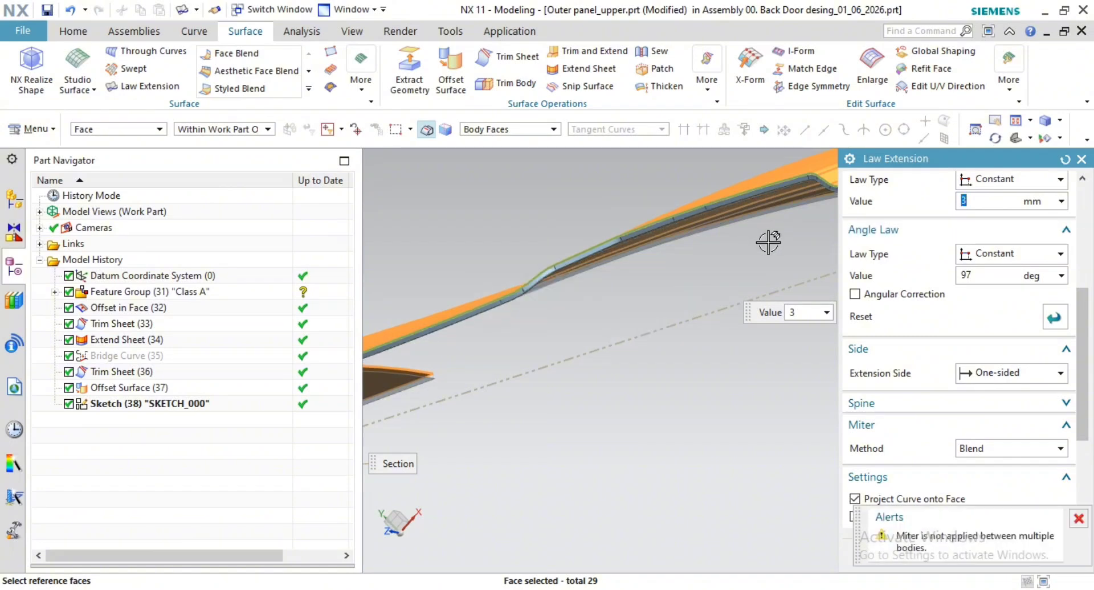
Step: Inspect the shortened flange at the jogs on both sides of the panel edge
{"action": "middle_click_drag", "start_coordinate": [769, 242], "coordinate": [655, 352], "text": "shift"}
{"action": "scroll", "coordinate": [712, 269], "scroll_direction": "up", "scroll_amount": 3}
{"action": "scroll", "coordinate": [754, 386], "scroll_direction": "up", "scroll_amount": 3}
{"action": "scroll", "coordinate": [736, 309], "scroll_direction": "up", "scroll_amount": 2}
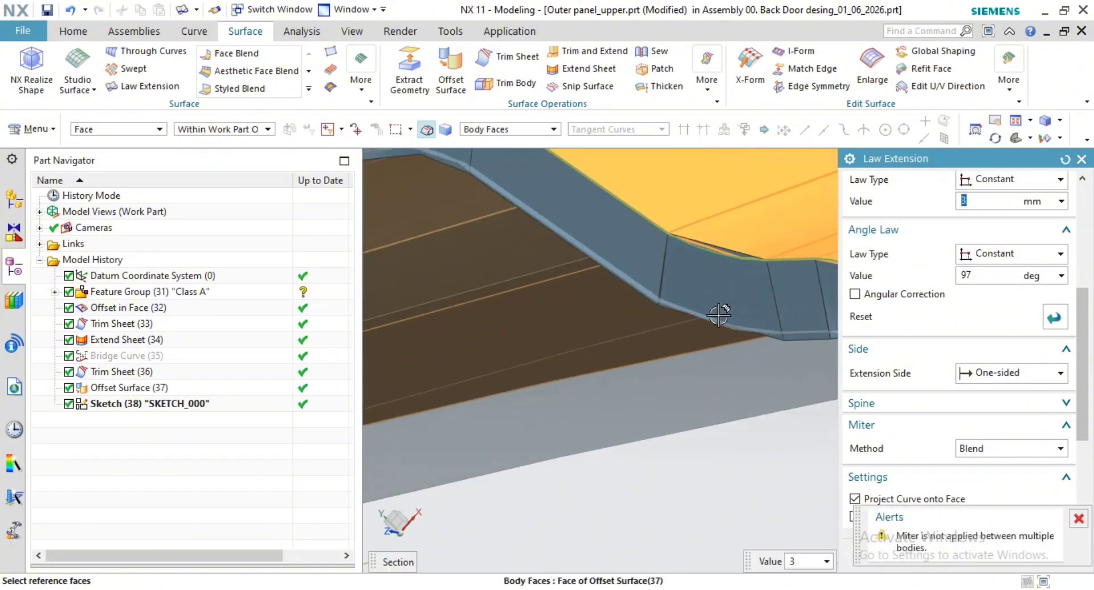
{"action": "middle_click_drag", "start_coordinate": [716, 313], "coordinate": [579, 298], "text": "shift"}
{"action": "scroll", "coordinate": [618, 320], "scroll_direction": "down", "scroll_amount": 6}
{"action": "middle_click_drag", "start_coordinate": [555, 344], "coordinate": [642, 420]}
{"action": "scroll", "coordinate": [551, 284], "scroll_direction": "up", "scroll_amount": 3}
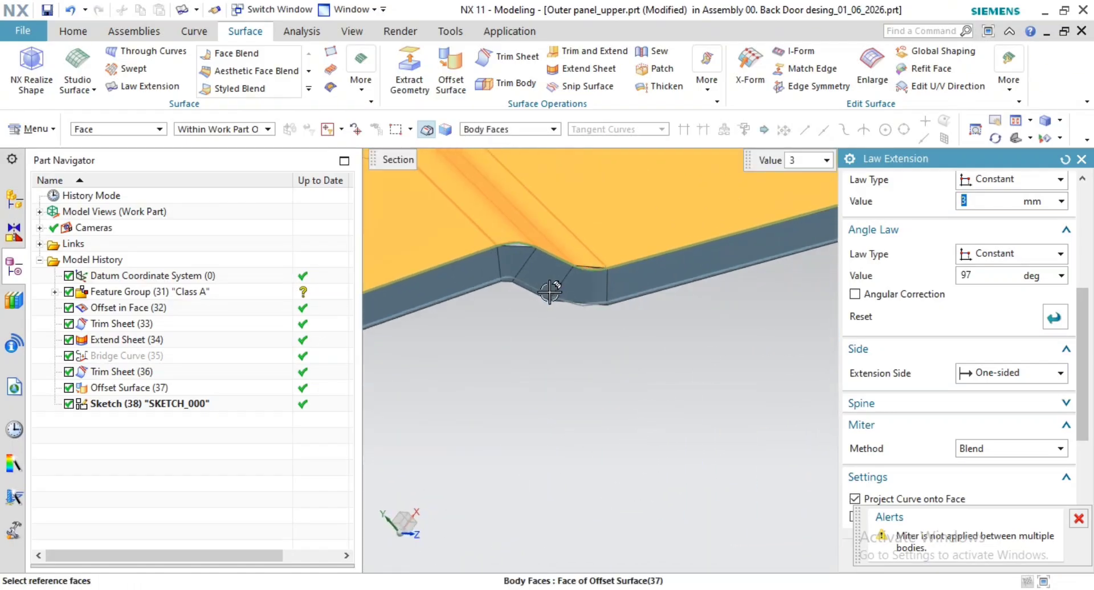
{"action": "middle_click_drag", "start_coordinate": [549, 289], "coordinate": [588, 356]}
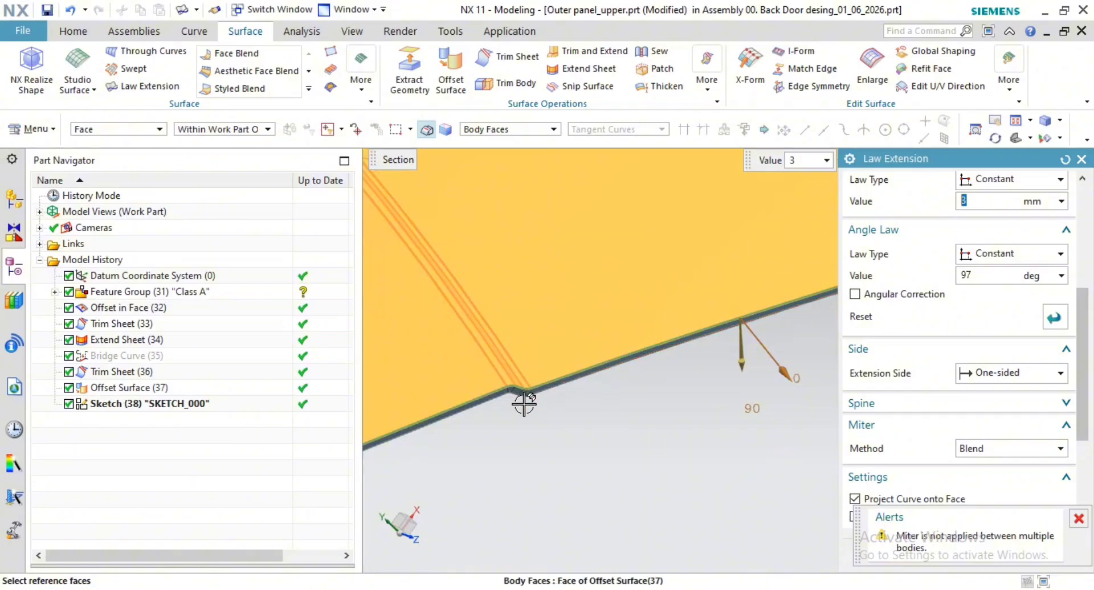
Step: Apply the 3 mm law extension, close the command and refresh the model display
{"action": "scroll", "coordinate": [517, 398], "scroll_direction": "up", "scroll_amount": 8}
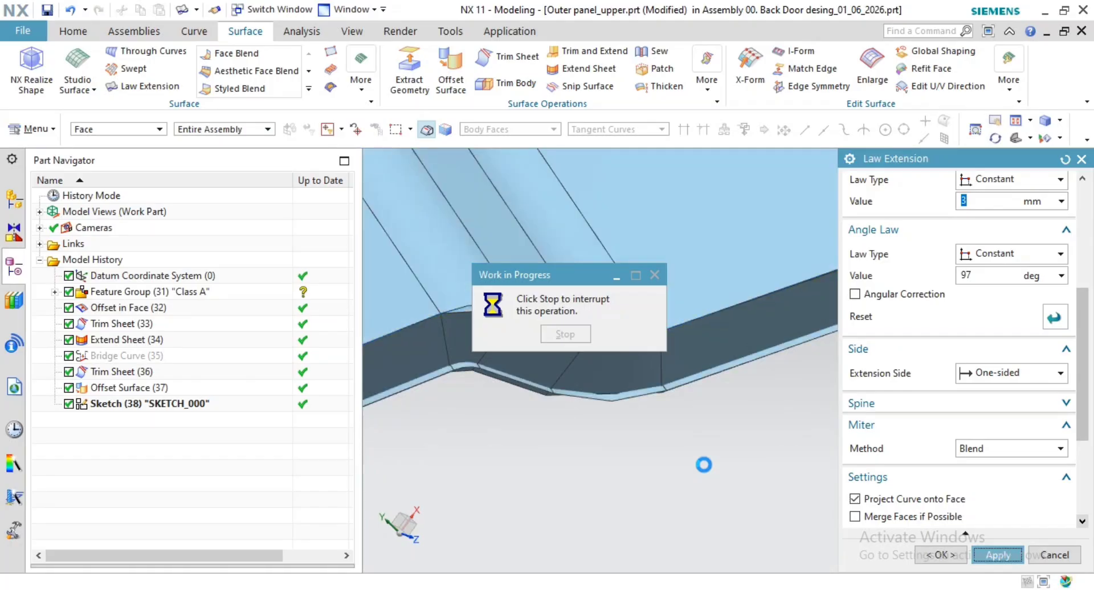
{"action": "key", "text": "Escape"}
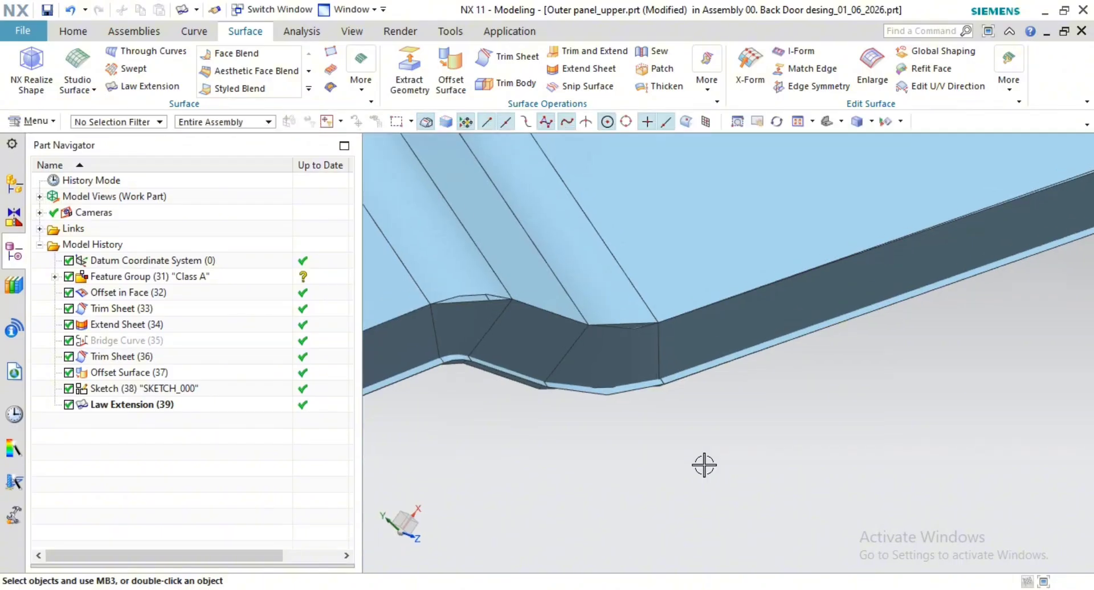
{"action": "right_click", "coordinate": [704, 465]}
{"action": "left_click", "coordinate": [775, 265]}
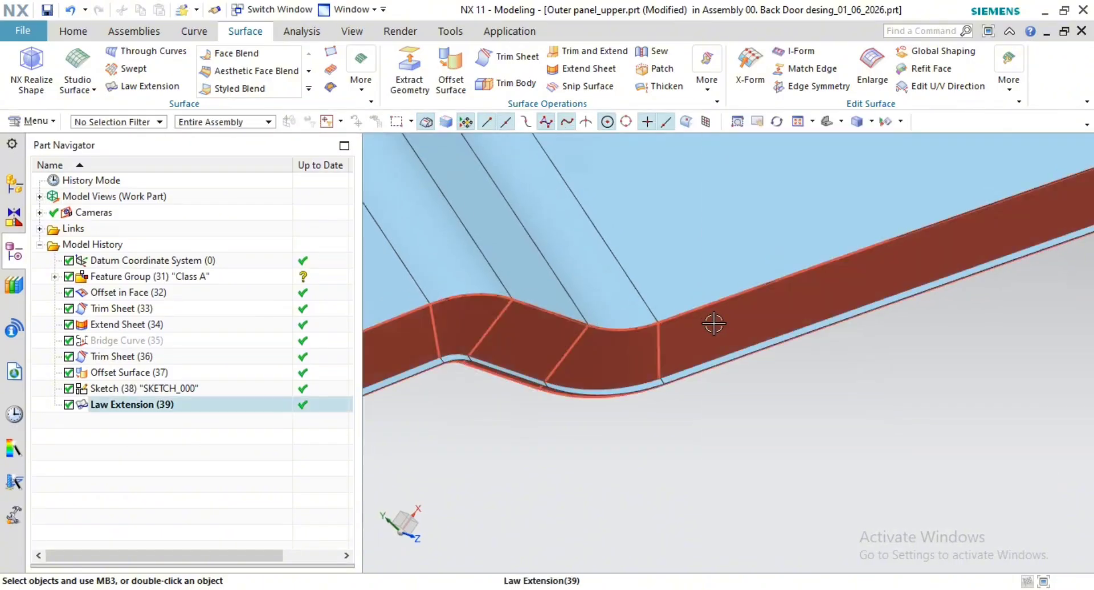
Step: Examine the applied flange along the lower edge, around the corner and across the whole panel
{"action": "scroll", "coordinate": [604, 427], "scroll_direction": "down", "scroll_amount": 2}
{"action": "middle_click_drag", "start_coordinate": [605, 427], "coordinate": [790, 381], "text": "shift"}
{"action": "scroll", "coordinate": [692, 380], "scroll_direction": "down", "scroll_amount": 2}
{"action": "middle_click_drag", "start_coordinate": [716, 385], "coordinate": [969, 283], "text": "shift"}
{"action": "scroll", "coordinate": [618, 372], "scroll_direction": "down", "scroll_amount": 3}
{"action": "middle_click_drag", "start_coordinate": [730, 355], "coordinate": [1026, 257], "text": "shift"}
{"action": "scroll", "coordinate": [623, 362], "scroll_direction": "down", "scroll_amount": 1}
{"action": "middle_click_drag", "start_coordinate": [623, 361], "coordinate": [608, 579]}
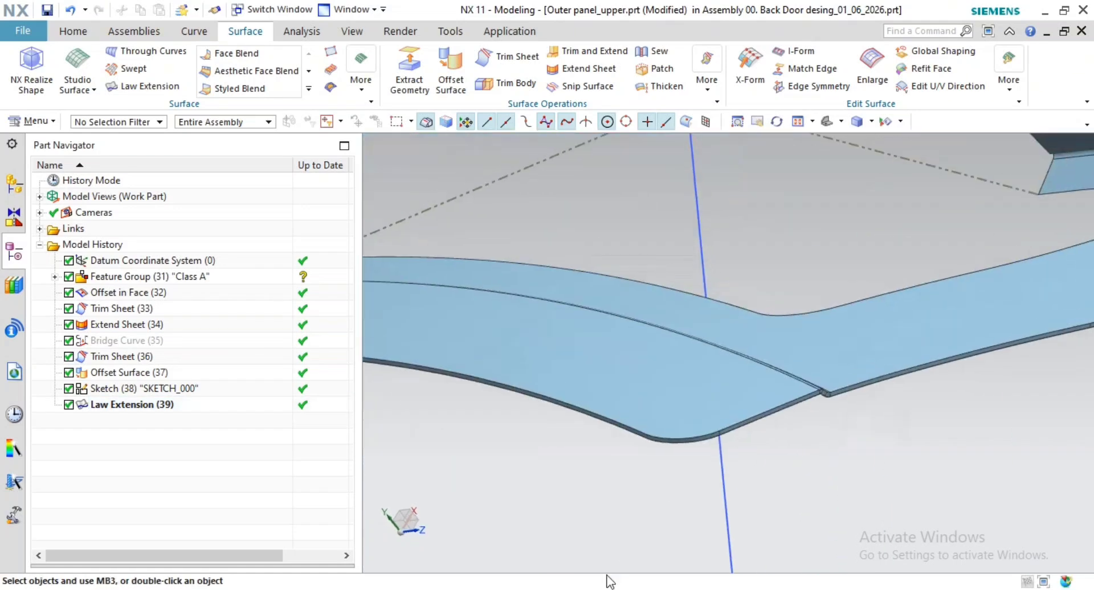
{"action": "middle_click_drag", "start_coordinate": [635, 471], "coordinate": [674, 379]}
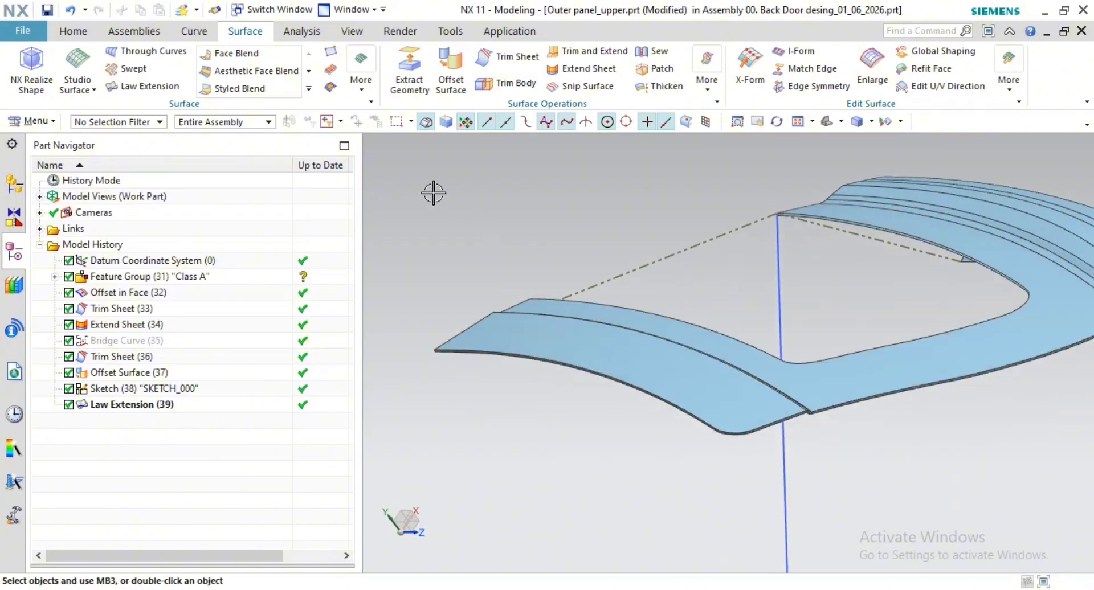
Step: Try a three-face Face Blend with the outer panel's body faces as face 1 and the offset surface's faces as face 2
{"action": "left_click", "coordinate": [245, 53]}
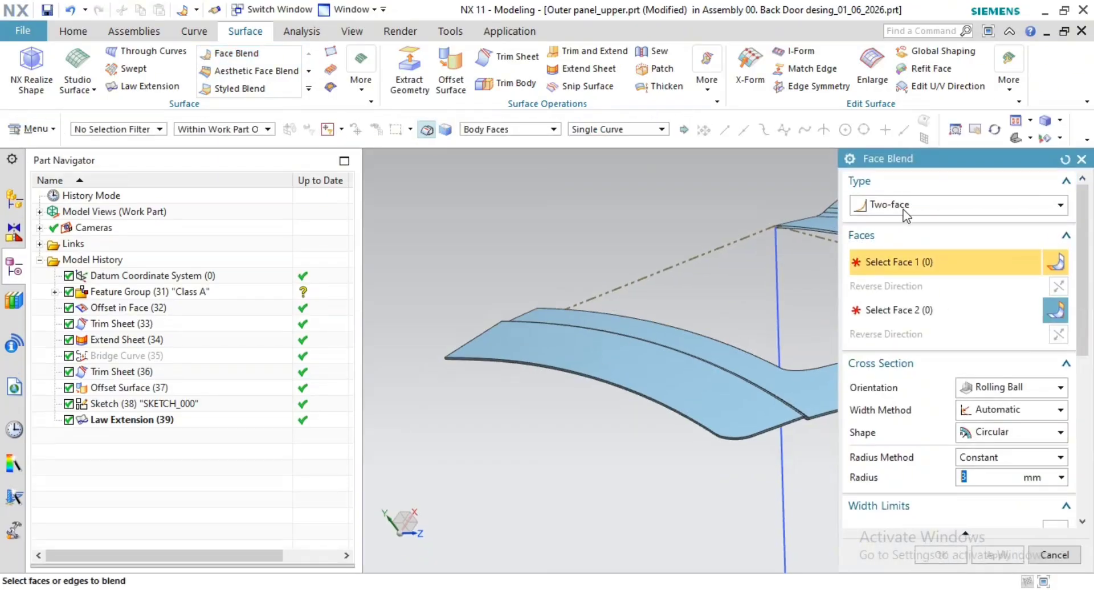
{"action": "left_click", "coordinate": [934, 204]}
{"action": "left_click", "coordinate": [901, 241]}
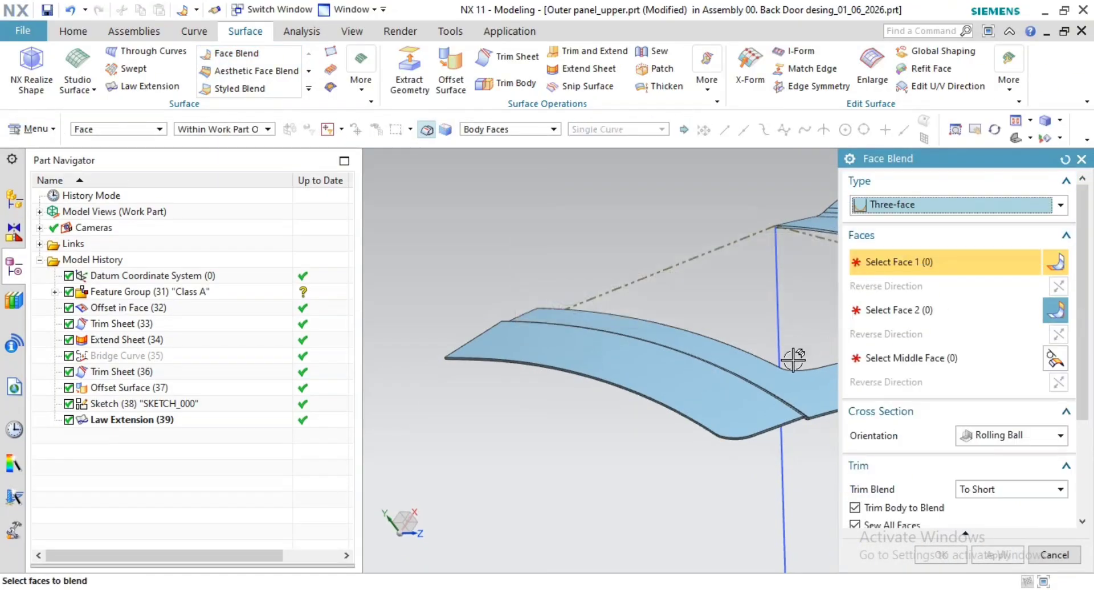
{"action": "scroll", "coordinate": [709, 403], "scroll_direction": "up", "scroll_amount": 2}
{"action": "left_click", "coordinate": [711, 406]}
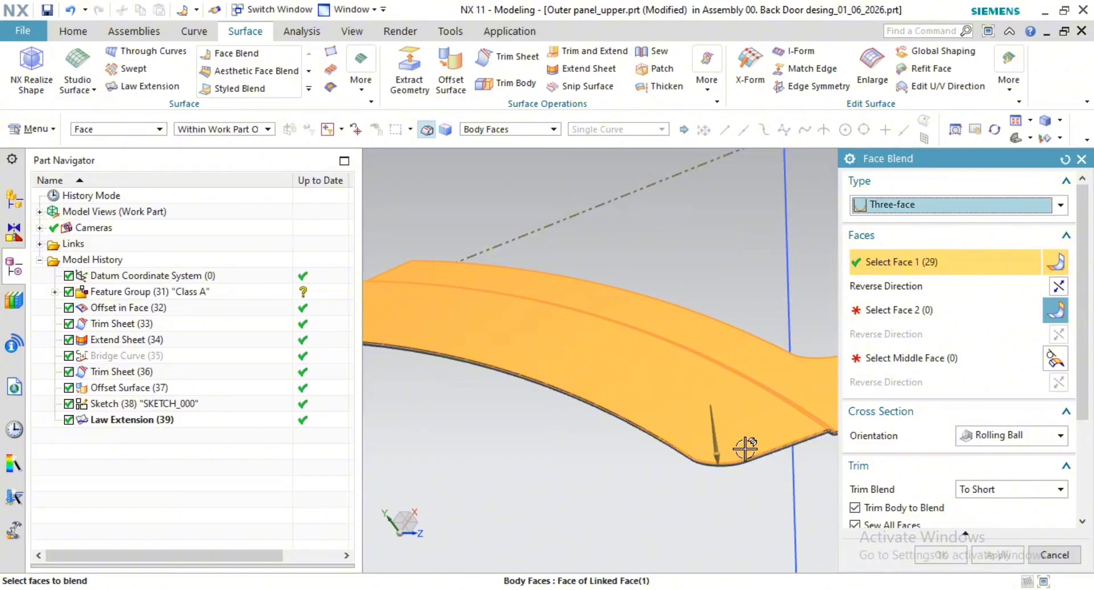
{"action": "middle_click_drag", "start_coordinate": [741, 447], "coordinate": [701, 401]}
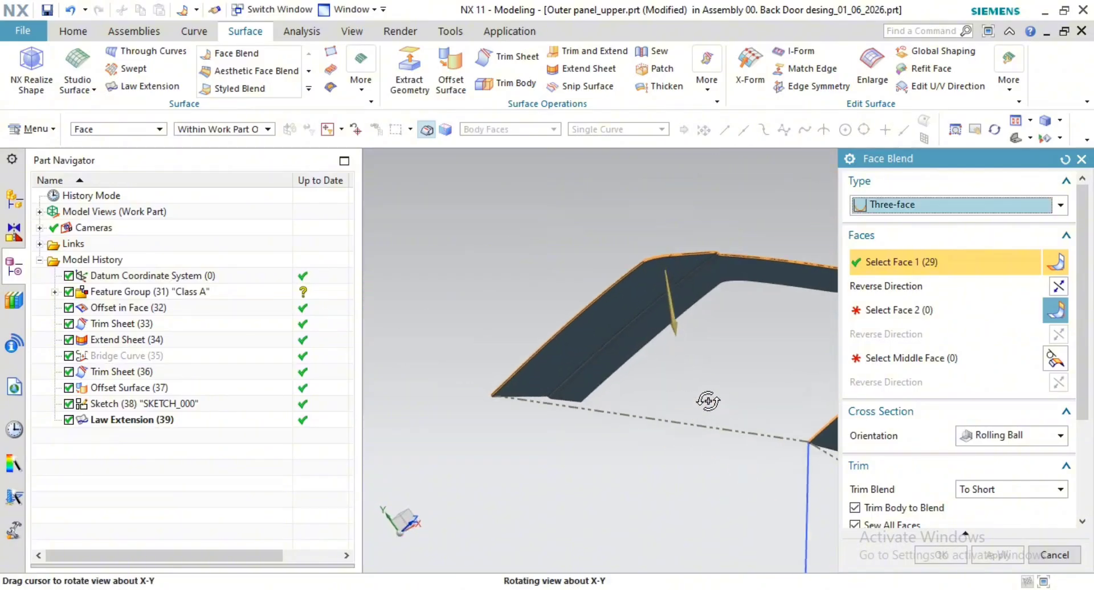
{"action": "middle_click", "coordinate": [716, 369]}
{"action": "left_click", "coordinate": [614, 302]}
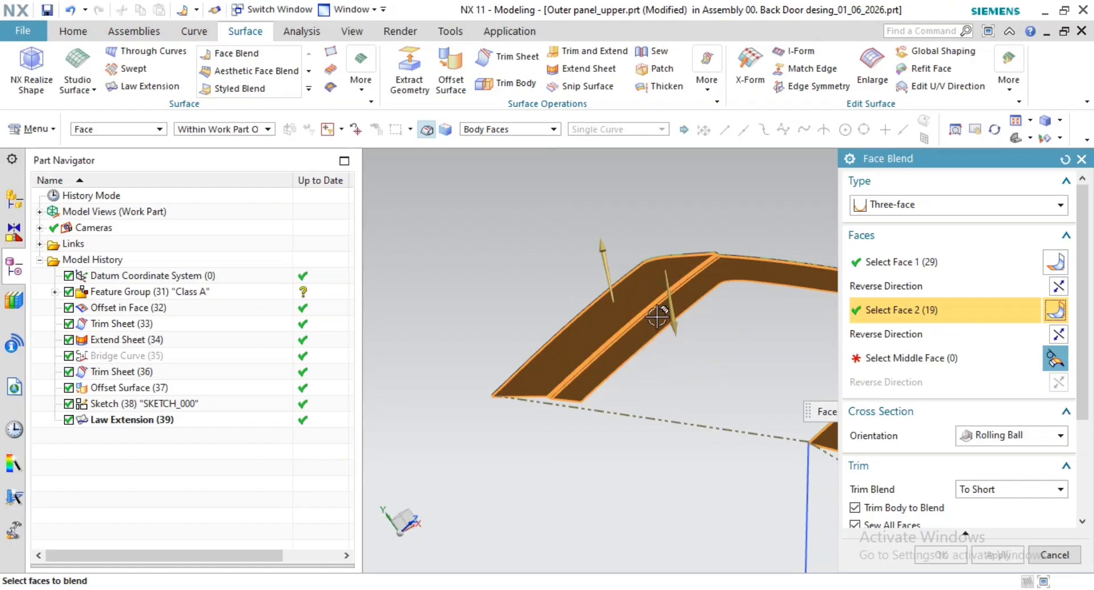
Step: Try the law extension flange as the blend's middle face, stop the preview calculation and cancel the Face Blend
{"action": "middle_click", "coordinate": [738, 317]}
{"action": "scroll", "coordinate": [740, 277], "scroll_direction": "up", "scroll_amount": 6}
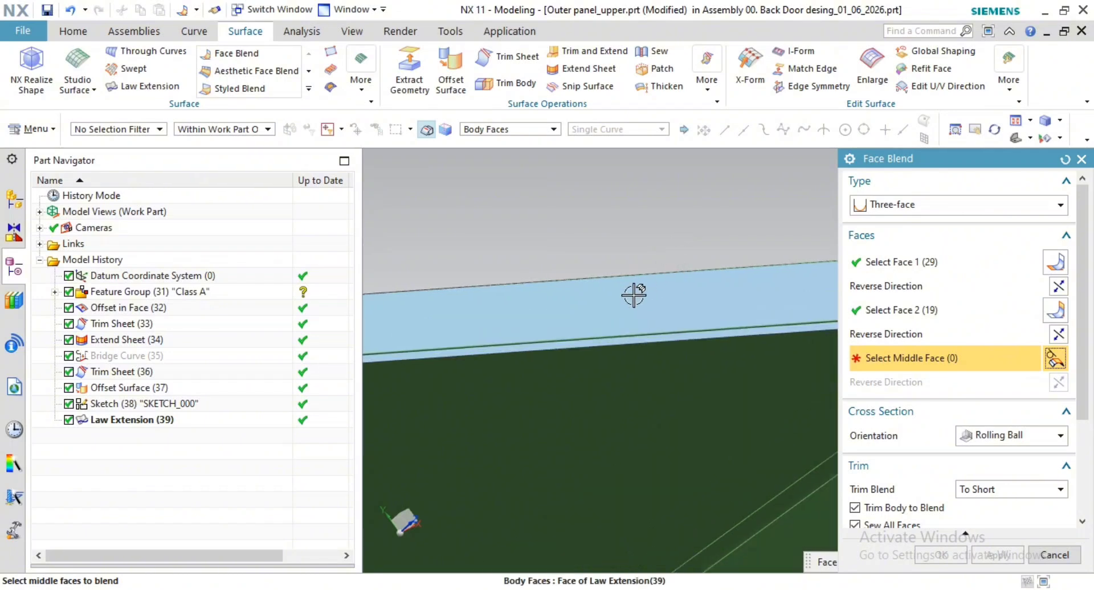
{"action": "left_click", "coordinate": [618, 301]}
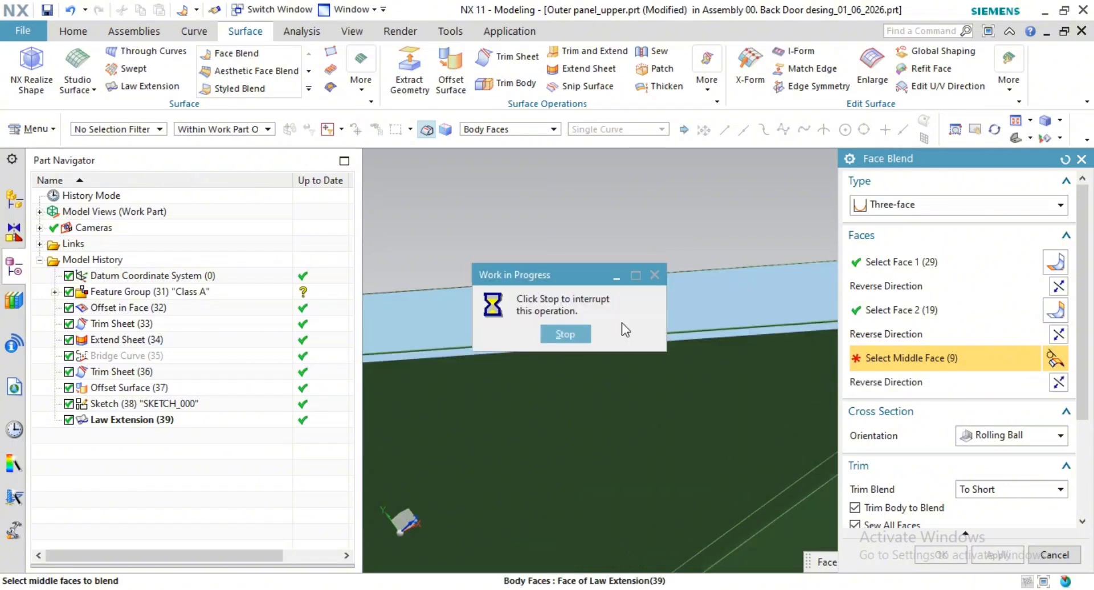
{"action": "left_click", "coordinate": [568, 335]}
{"action": "scroll", "coordinate": [682, 305], "scroll_direction": "down", "scroll_amount": 8}
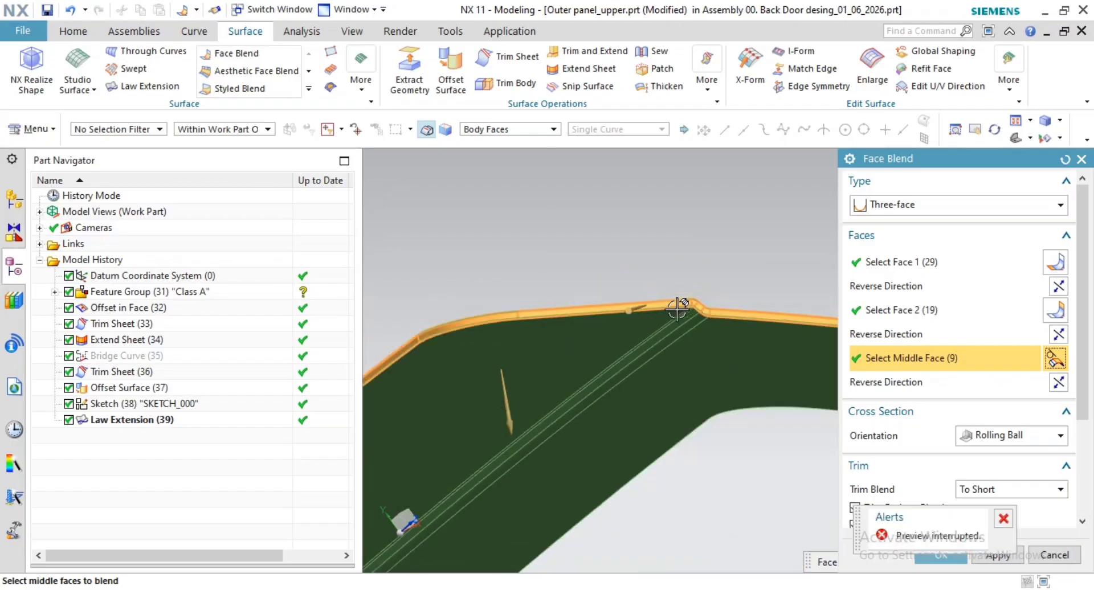
{"action": "key", "text": "Escape"}
{"action": "scroll", "coordinate": [613, 285], "scroll_direction": "down", "scroll_amount": 5}
{"action": "middle_click_drag", "start_coordinate": [613, 286], "coordinate": [616, 310]}
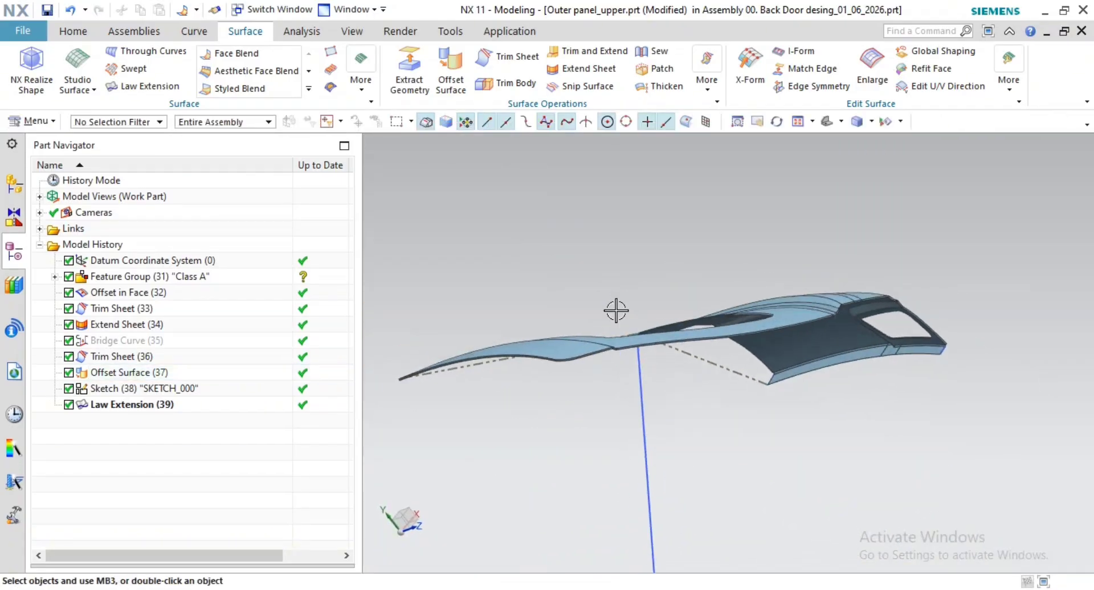
Step: Start a Sew with one law extension sheet as the target and the adjoining flange sheet around the step as a tool
{"action": "scroll", "coordinate": [623, 368], "scroll_direction": "up", "scroll_amount": 8}
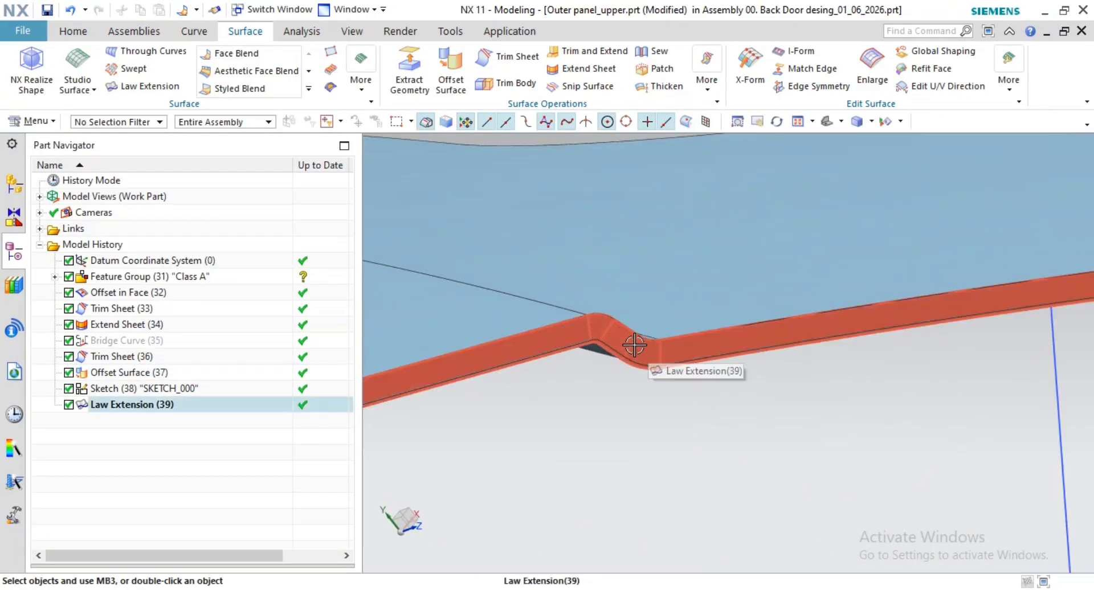
{"action": "left_click", "coordinate": [655, 51]}
{"action": "left_click", "coordinate": [627, 343]}
{"action": "scroll", "coordinate": [713, 388], "scroll_direction": "down", "scroll_amount": 8}
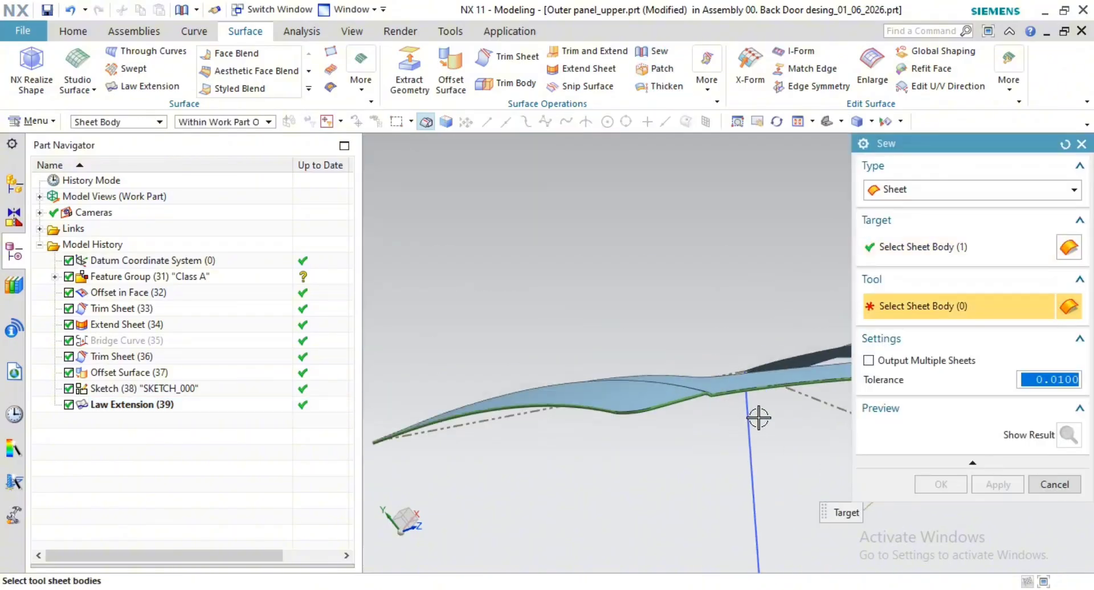
{"action": "middle_click_drag", "start_coordinate": [759, 420], "coordinate": [435, 411], "text": "shift"}
{"action": "scroll", "coordinate": [713, 330], "scroll_direction": "up", "scroll_amount": 6}
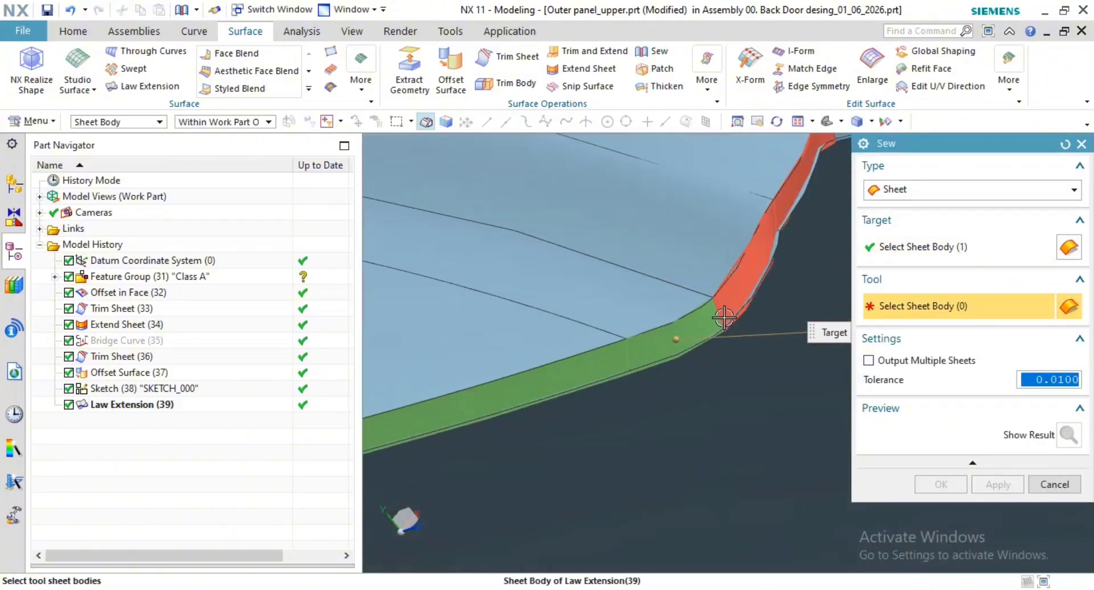
{"action": "left_click", "coordinate": [748, 334]}
{"action": "scroll", "coordinate": [748, 333], "scroll_direction": "down", "scroll_amount": 2}
{"action": "middle_click_drag", "start_coordinate": [749, 334], "coordinate": [540, 507], "text": "shift"}
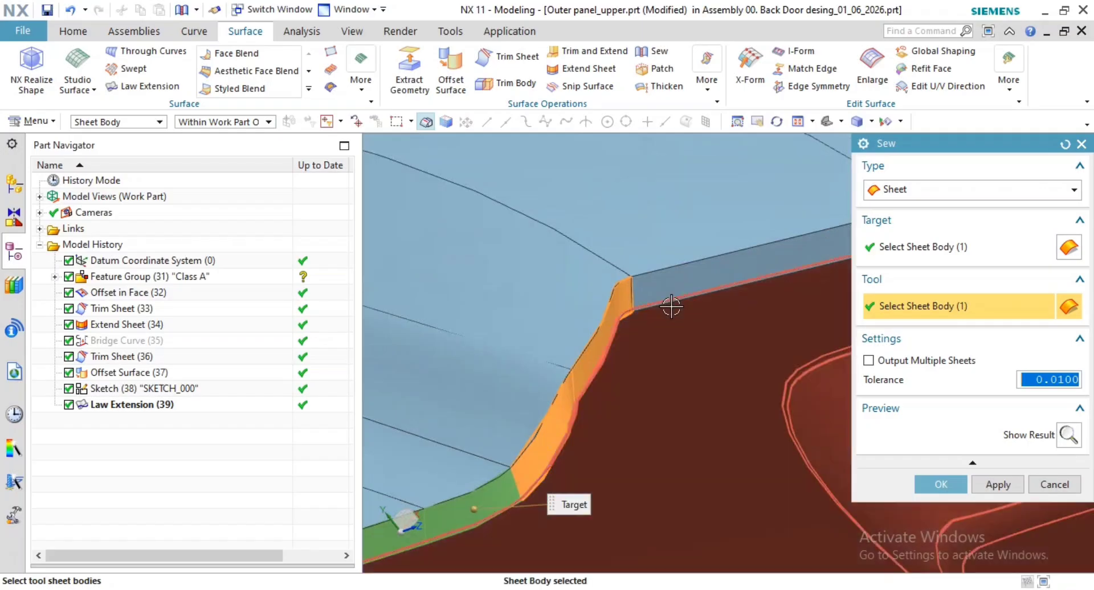
Step: Add the remaining law extension sheets along the panel edge and around the corners to the sew tools
{"action": "scroll", "coordinate": [676, 319], "scroll_direction": "up", "scroll_amount": 2}
{"action": "left_click", "coordinate": [659, 285]}
{"action": "scroll", "coordinate": [681, 329], "scroll_direction": "down", "scroll_amount": 2}
{"action": "middle_click_drag", "start_coordinate": [681, 328], "coordinate": [422, 336], "text": "shift"}
{"action": "scroll", "coordinate": [608, 333], "scroll_direction": "down", "scroll_amount": 3}
{"action": "middle_click_drag", "start_coordinate": [608, 332], "coordinate": [139, 389], "text": "shift"}
{"action": "scroll", "coordinate": [584, 357], "scroll_direction": "up", "scroll_amount": 4}
{"action": "left_click", "coordinate": [526, 232]}
{"action": "left_click", "coordinate": [631, 335]}
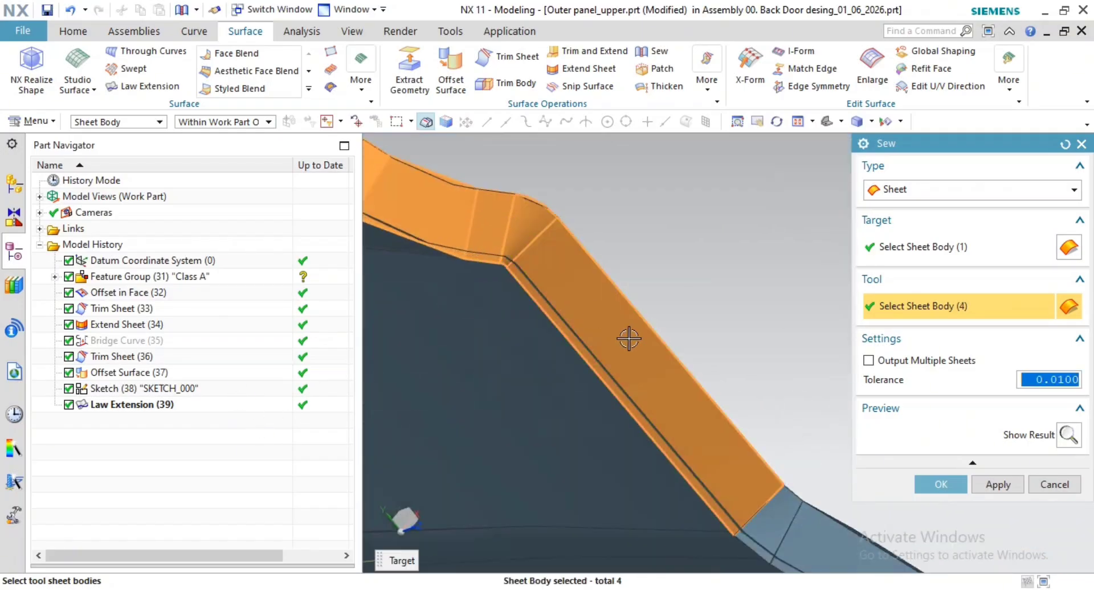
{"action": "scroll", "coordinate": [704, 395], "scroll_direction": "up", "scroll_amount": 3}
{"action": "left_click", "coordinate": [653, 339]}
{"action": "left_click", "coordinate": [735, 407]}
{"action": "scroll", "coordinate": [627, 276], "scroll_direction": "down", "scroll_amount": 4}
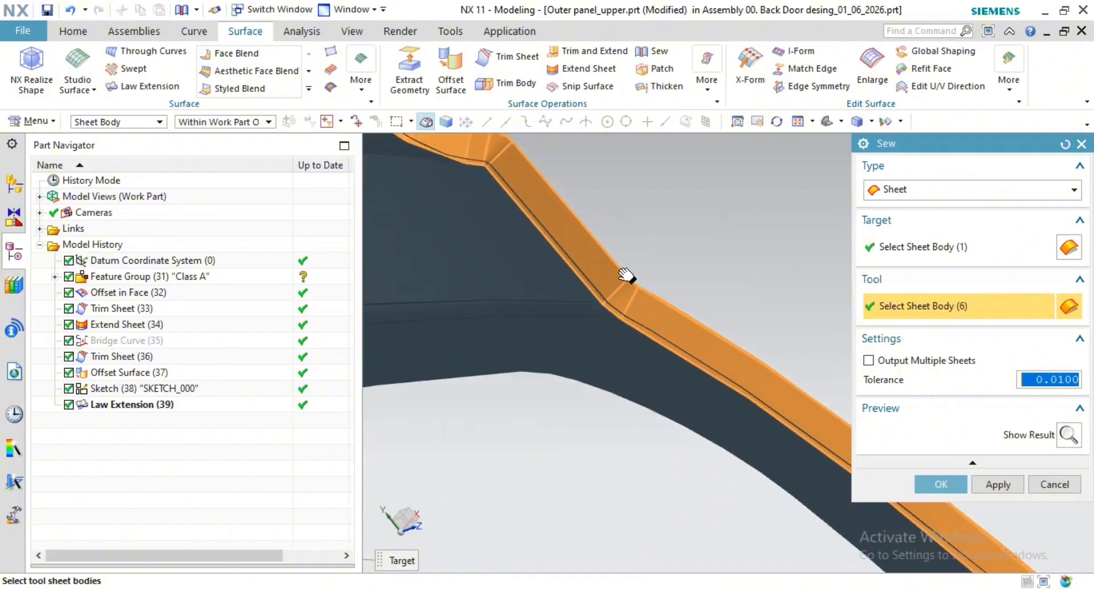
Step: Remove the offset surface's sheet body from the sew tools
{"action": "middle_click_drag", "start_coordinate": [735, 381], "coordinate": [501, 200], "text": "shift"}
{"action": "middle_click_drag", "start_coordinate": [772, 305], "coordinate": [630, 359]}
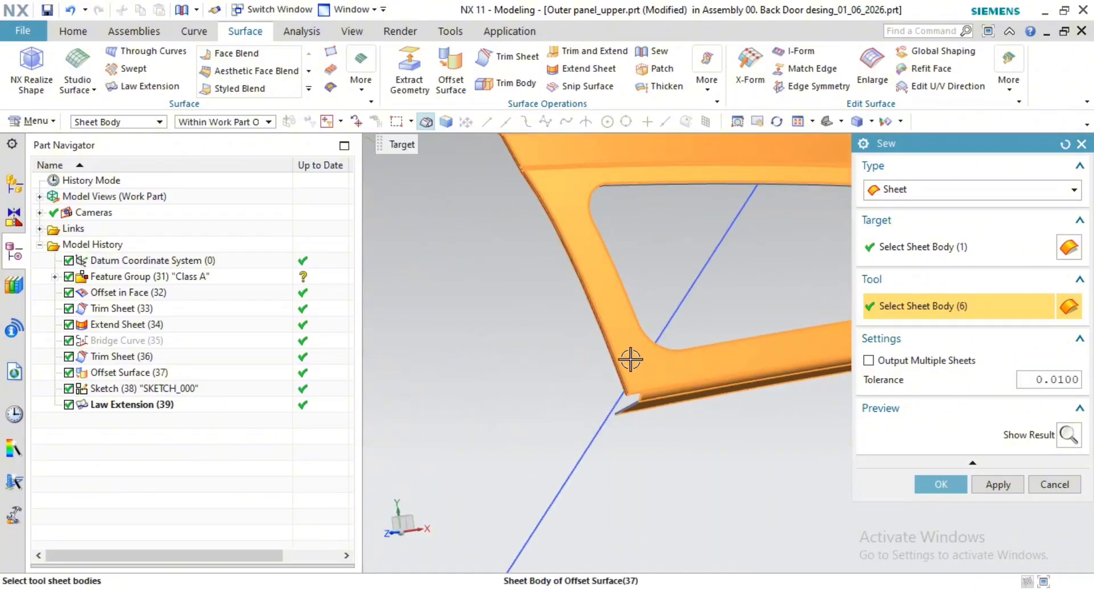
{"action": "left_click", "coordinate": [631, 359], "text": "shift"}
{"action": "scroll", "coordinate": [693, 443], "scroll_direction": "up", "scroll_amount": 4}
{"action": "middle_click_drag", "start_coordinate": [693, 443], "coordinate": [711, 285], "text": "shift"}
{"action": "scroll", "coordinate": [623, 403], "scroll_direction": "up", "scroll_amount": 4}
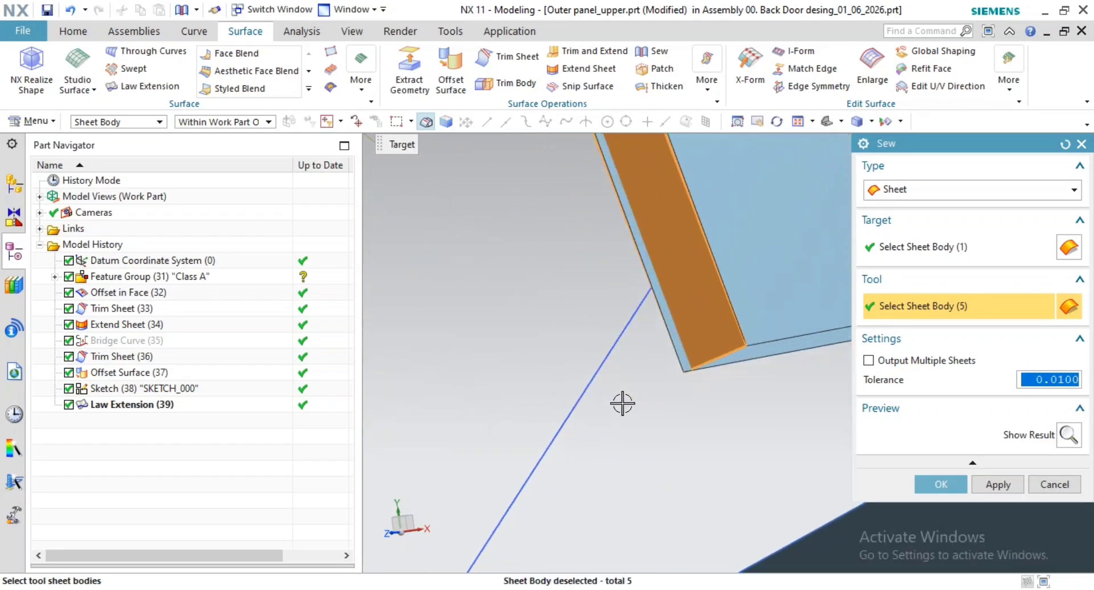
Step: Set the sew tolerance to 0.3, preview the result and create the sewn flange
{"action": "left_click", "coordinate": [1064, 381]}
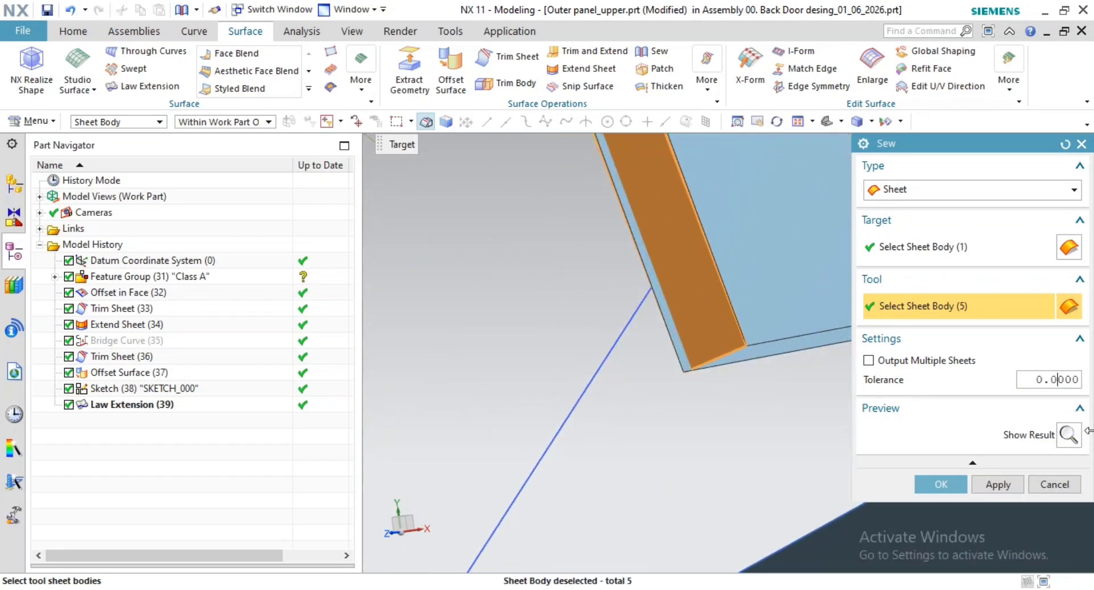
{"action": "double_click", "coordinate": [1055, 377]}
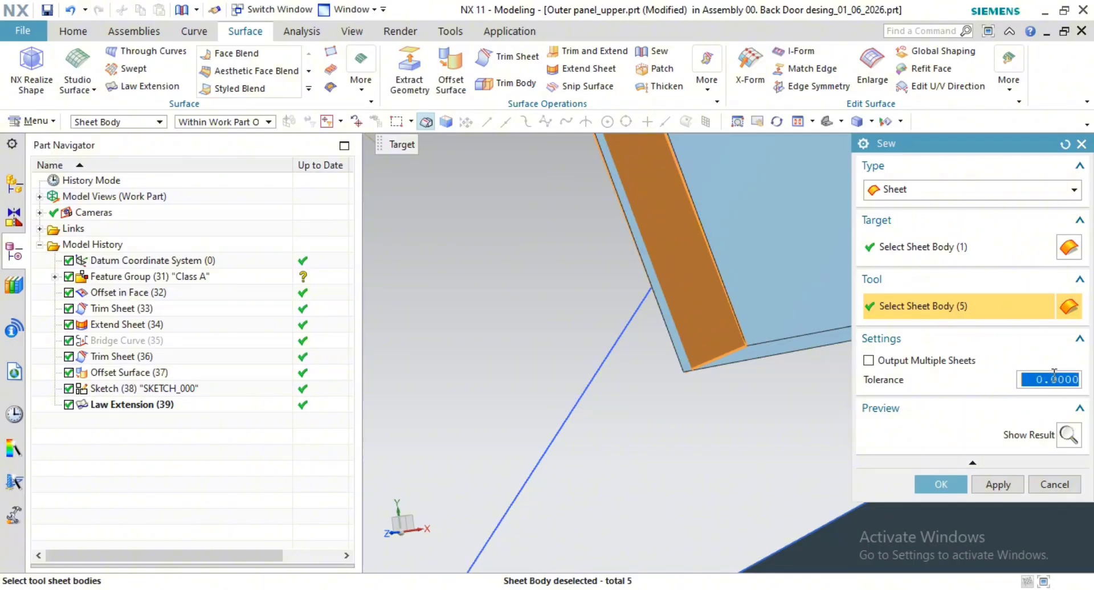
{"action": "type", "text": ".3"}
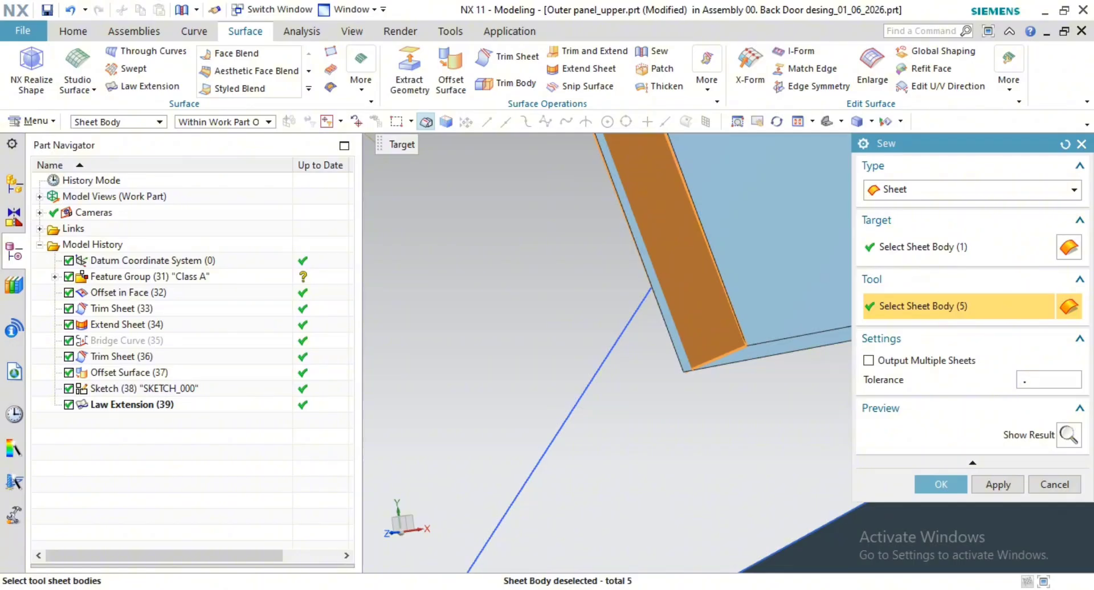
{"action": "left_click", "coordinate": [1069, 435]}
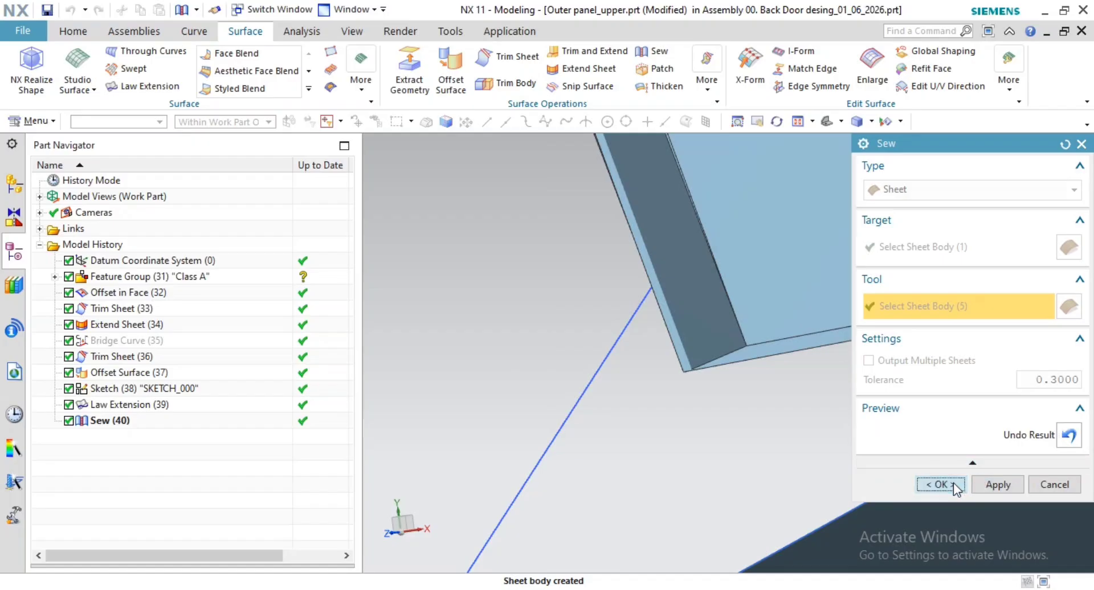
{"action": "left_click", "coordinate": [934, 485]}
{"action": "left_click", "coordinate": [647, 53]}
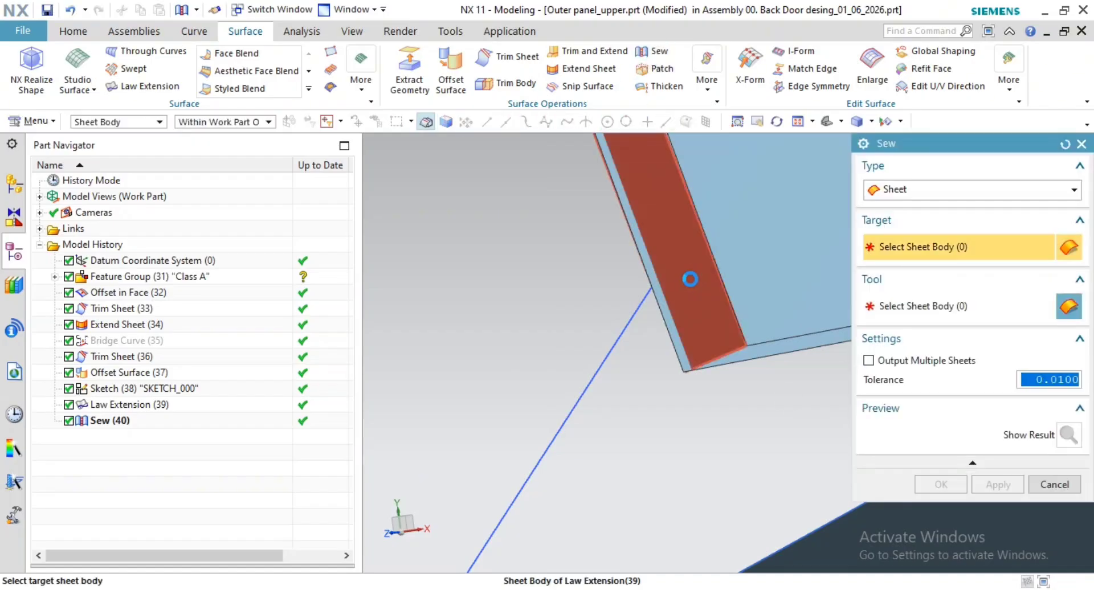
{"action": "left_click", "coordinate": [689, 279]}
{"action": "scroll", "coordinate": [680, 297], "scroll_direction": "down", "scroll_amount": 10}
{"action": "middle_click_drag", "start_coordinate": [634, 320], "coordinate": [554, 207], "text": "shift"}
{"action": "key", "text": "Escape"}
Step: Try a three-face Face Blend using the outer panel's body faces as face 1 and the offset surface's body faces as face 2
{"action": "scroll", "coordinate": [661, 290], "scroll_direction": "up", "scroll_amount": 2}
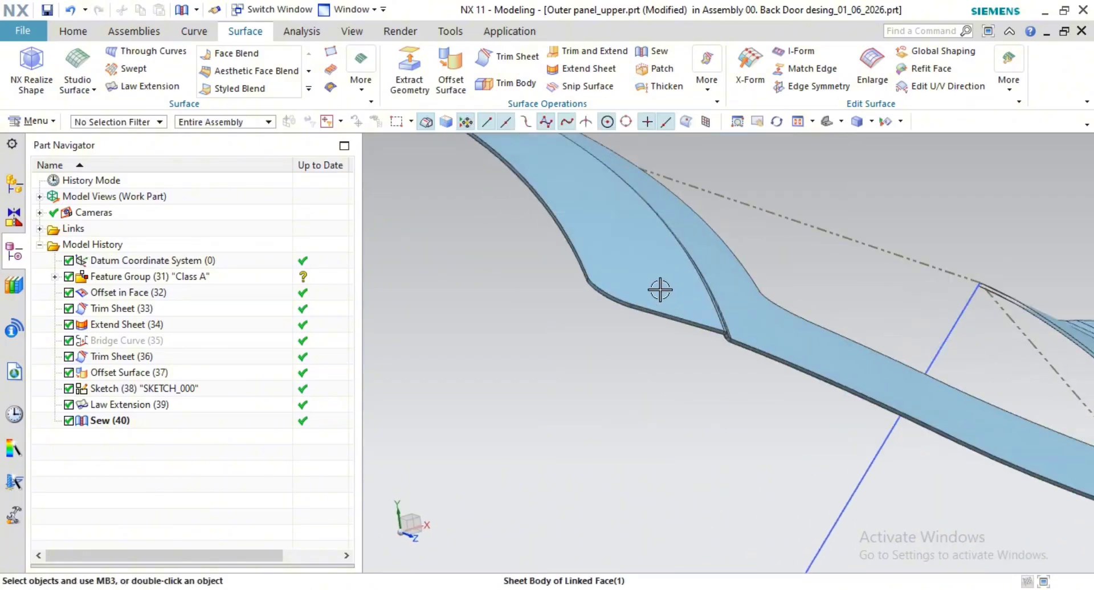
{"action": "left_click", "coordinate": [273, 57]}
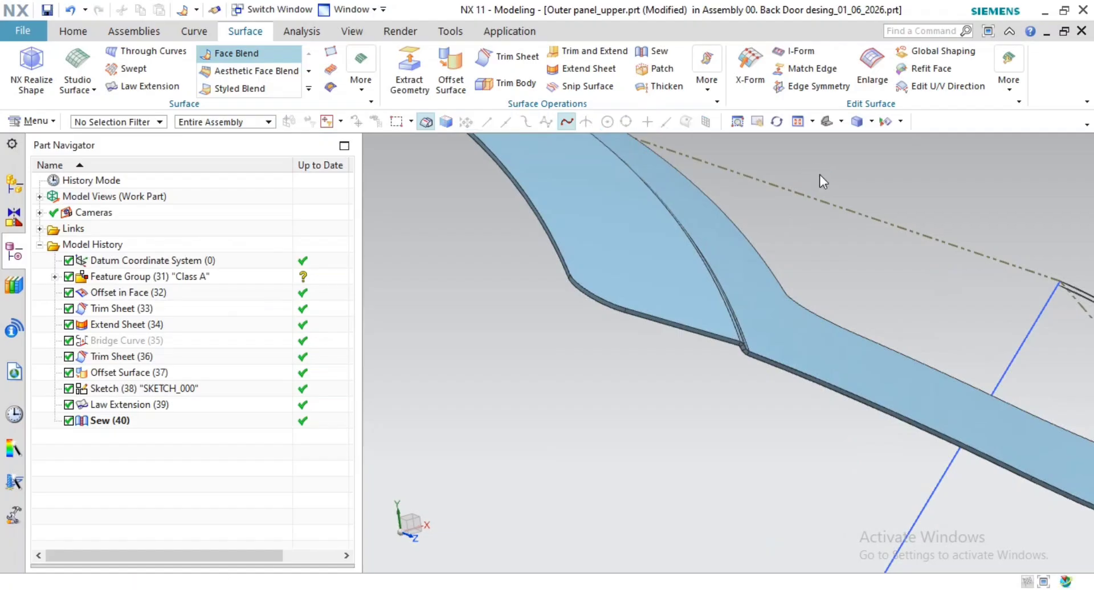
{"action": "left_click", "coordinate": [886, 216]}
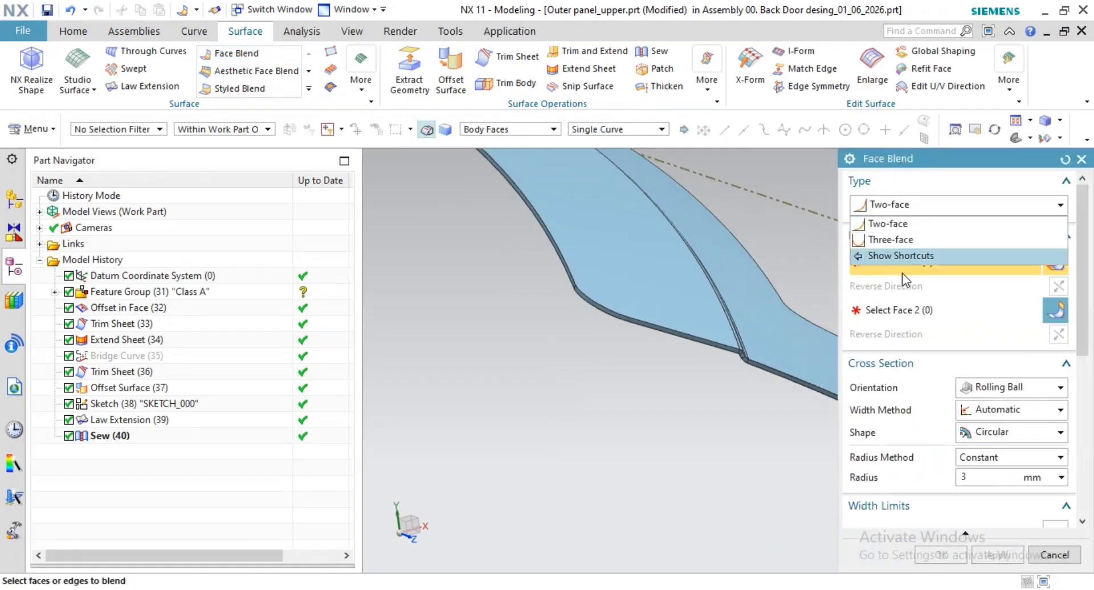
{"action": "left_click", "coordinate": [912, 236]}
{"action": "left_click", "coordinate": [587, 275]}
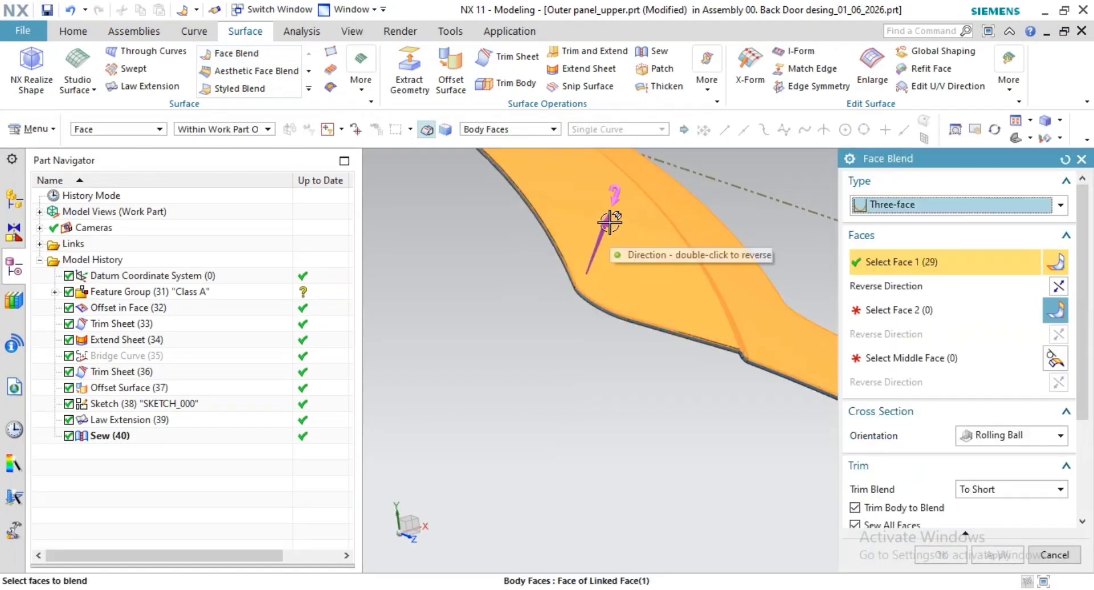
{"action": "middle_click_drag", "start_coordinate": [609, 337], "coordinate": [683, 313]}
{"action": "middle_click", "coordinate": [684, 275]}
{"action": "left_click", "coordinate": [644, 226]}
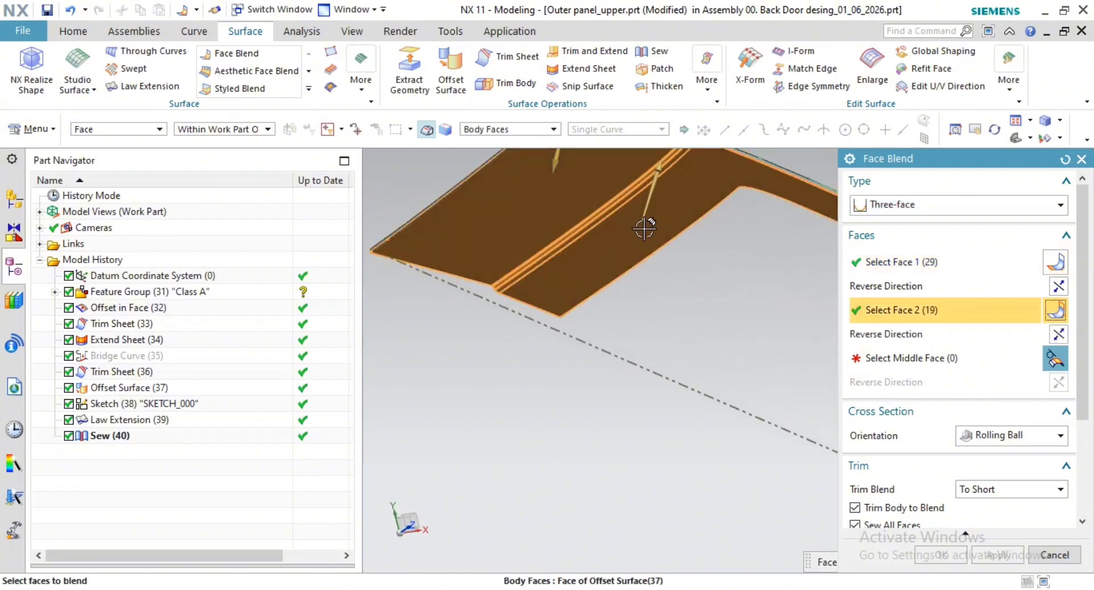
Step: Try all body faces of the sewn law extension flange as the blend's middle face
{"action": "scroll", "coordinate": [644, 249], "scroll_direction": "down", "scroll_amount": 2}
{"action": "middle_click", "coordinate": [690, 279]}
{"action": "scroll", "coordinate": [661, 302], "scroll_direction": "up", "scroll_amount": 6}
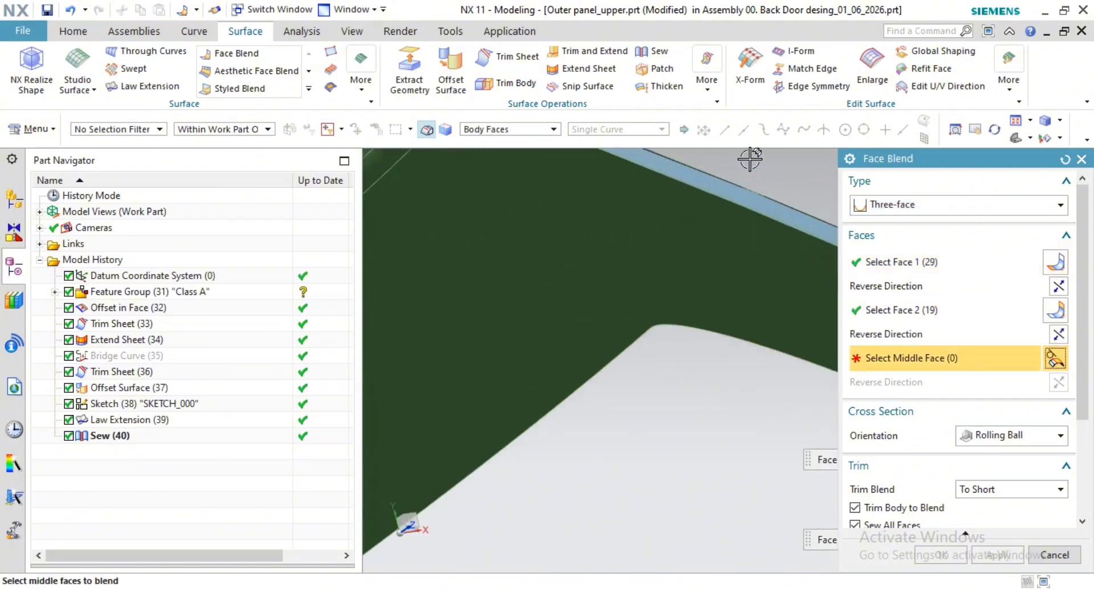
{"action": "left_click", "coordinate": [656, 348]}
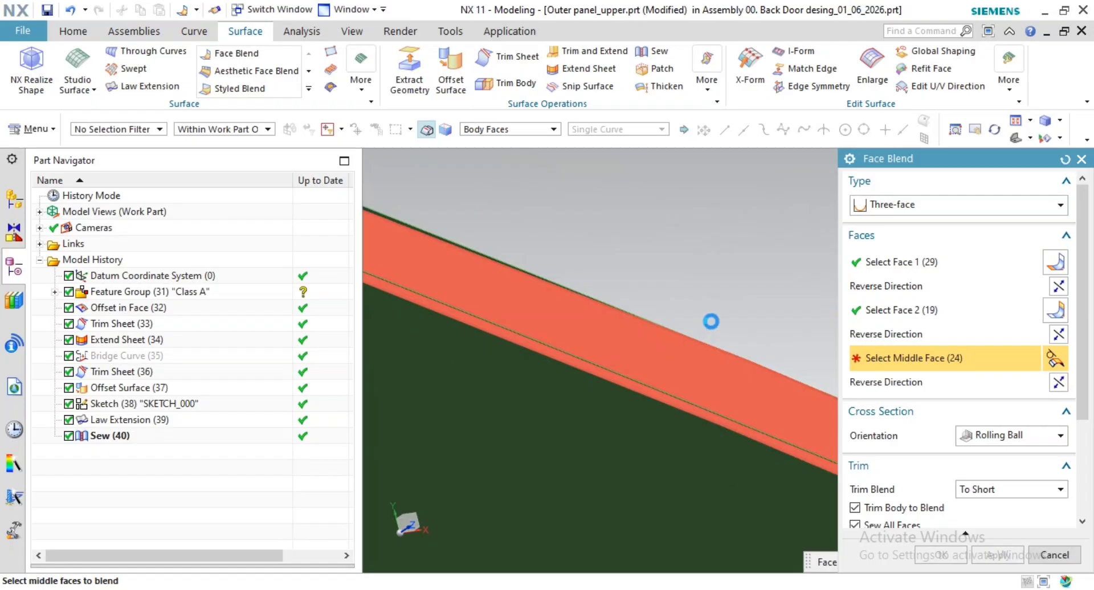
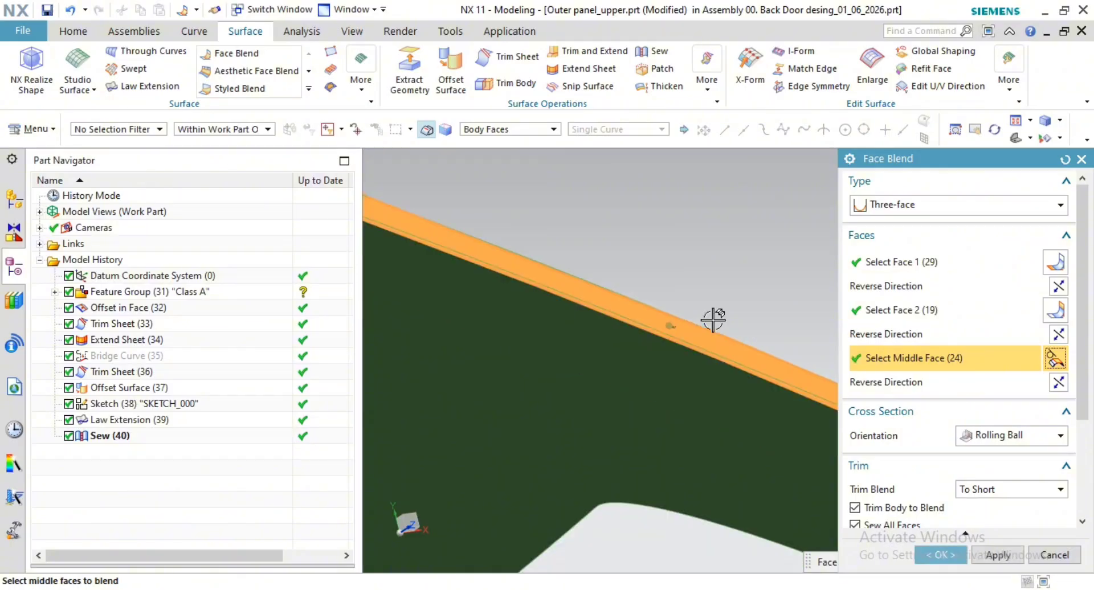
Step: Examine the flange's selected middle faces at the panel's lower end, around the stepped corner and along the edge
{"action": "scroll", "coordinate": [722, 313], "scroll_direction": "down", "scroll_amount": 5}
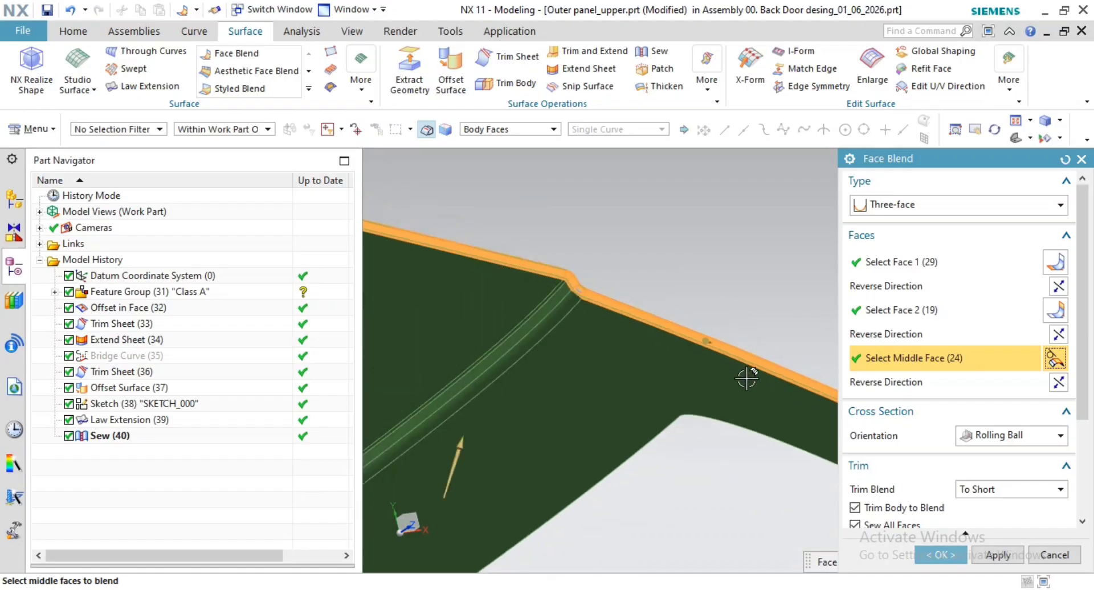
{"action": "middle_click_drag", "start_coordinate": [771, 394], "coordinate": [554, 306], "text": "shift"}
{"action": "middle_click_drag", "start_coordinate": [684, 386], "coordinate": [610, 354]}
{"action": "scroll", "coordinate": [611, 353], "scroll_direction": "up", "scroll_amount": 6}
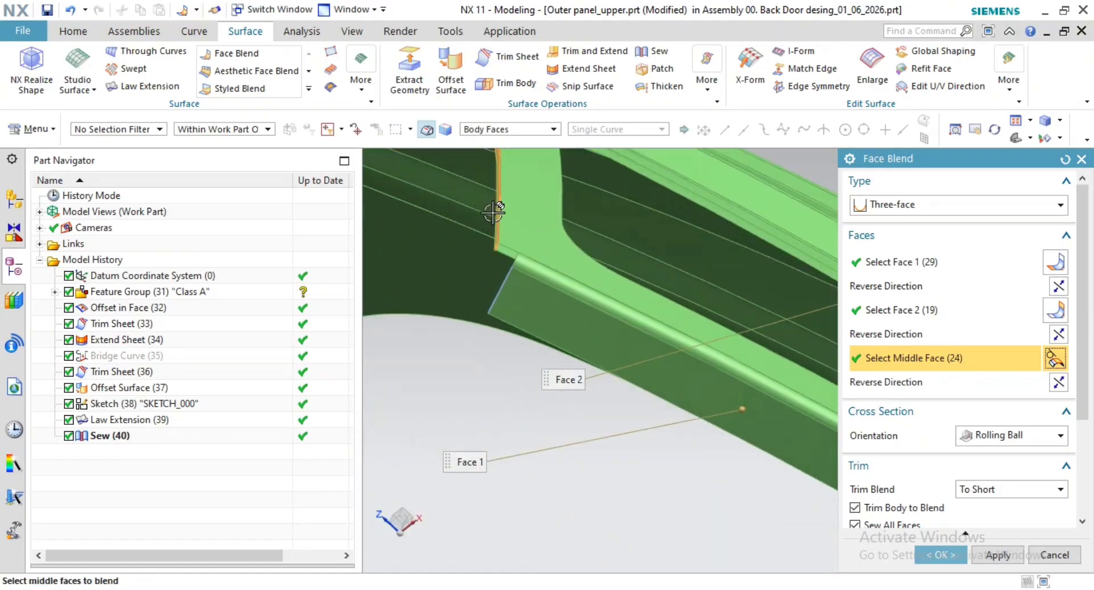
{"action": "middle_click_drag", "start_coordinate": [490, 342], "coordinate": [687, 512]}
{"action": "scroll", "coordinate": [630, 320], "scroll_direction": "down", "scroll_amount": 5}
{"action": "scroll", "coordinate": [632, 295], "scroll_direction": "down", "scroll_amount": 1}
{"action": "scroll", "coordinate": [538, 351], "scroll_direction": "down", "scroll_amount": 3}
{"action": "middle_click_drag", "start_coordinate": [537, 351], "coordinate": [557, 370]}
{"action": "scroll", "coordinate": [625, 210], "scroll_direction": "up", "scroll_amount": 5}
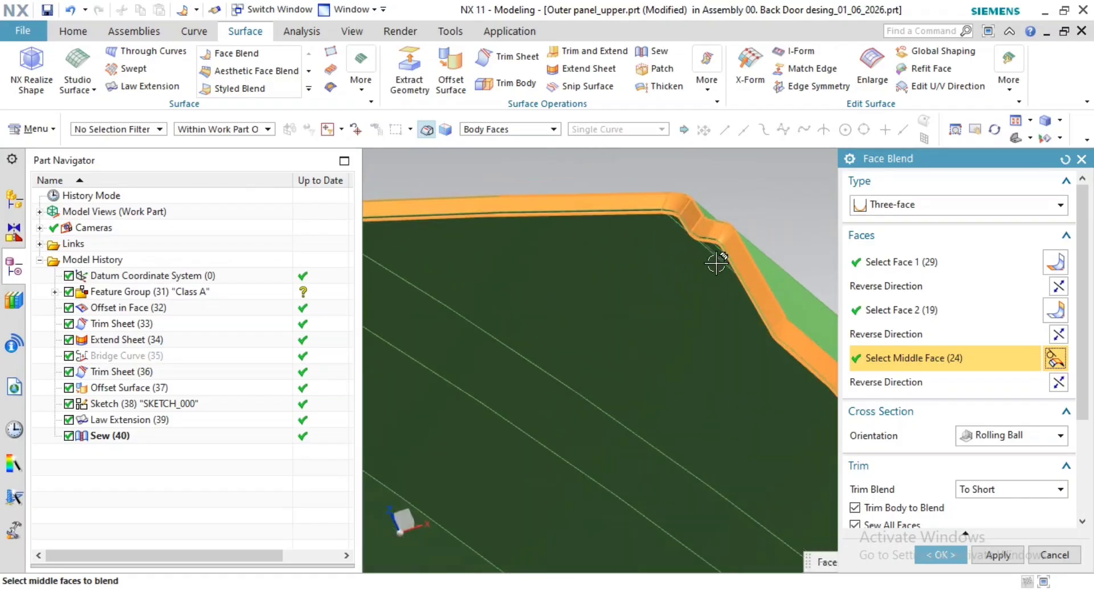
{"action": "scroll", "coordinate": [716, 256], "scroll_direction": "up", "scroll_amount": 3}
{"action": "middle_click_drag", "start_coordinate": [731, 157], "coordinate": [660, 364], "text": "shift"}
{"action": "scroll", "coordinate": [652, 347], "scroll_direction": "up", "scroll_amount": 2}
{"action": "scroll", "coordinate": [642, 341], "scroll_direction": "down", "scroll_amount": 3}
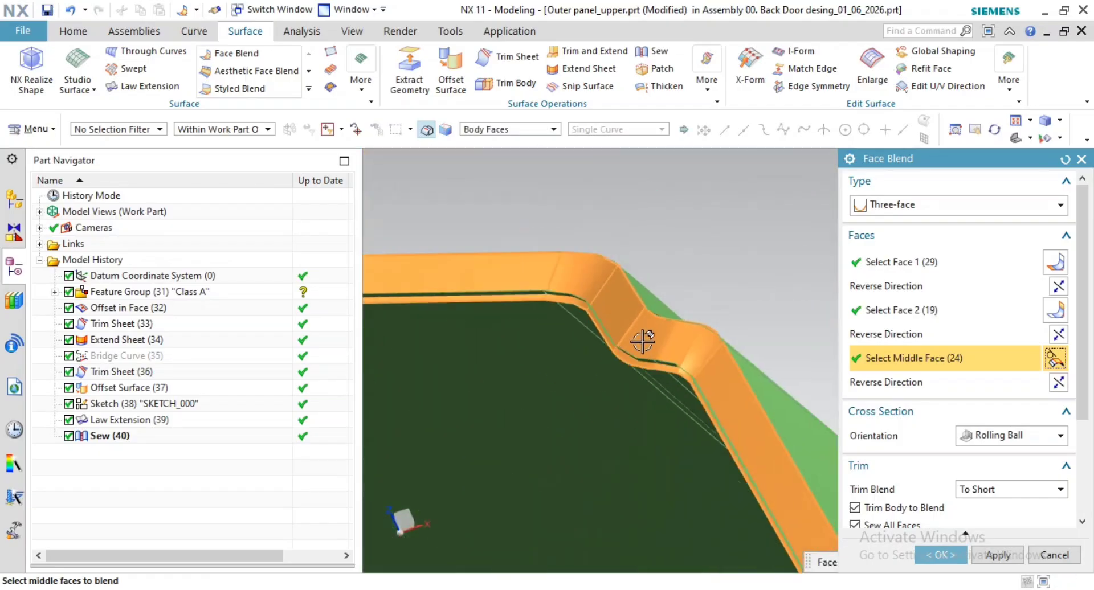
{"action": "scroll", "coordinate": [656, 379], "scroll_direction": "down", "scroll_amount": 2}
{"action": "middle_click_drag", "start_coordinate": [564, 344], "coordinate": [836, 395], "text": "shift"}
{"action": "mouse_move", "coordinate": [590, 395]}
{"action": "middle_mouse_down", "text": "shift"}
{"action": "mouse_move", "coordinate": [710, 423]}
{"action": "mouse_move", "coordinate": [801, 407]}
{"action": "middle_mouse_up", "text": "shift"}
{"action": "mouse_move", "coordinate": [431, 381]}
{"action": "middle_mouse_down", "text": "shift"}
{"action": "mouse_move", "coordinate": [457, 388]}
{"action": "mouse_move", "coordinate": [579, 354]}
{"action": "mouse_move", "coordinate": [665, 389]}
{"action": "middle_mouse_up", "text": "shift"}
{"action": "scroll", "coordinate": [648, 345], "scroll_direction": "up", "scroll_amount": 5}
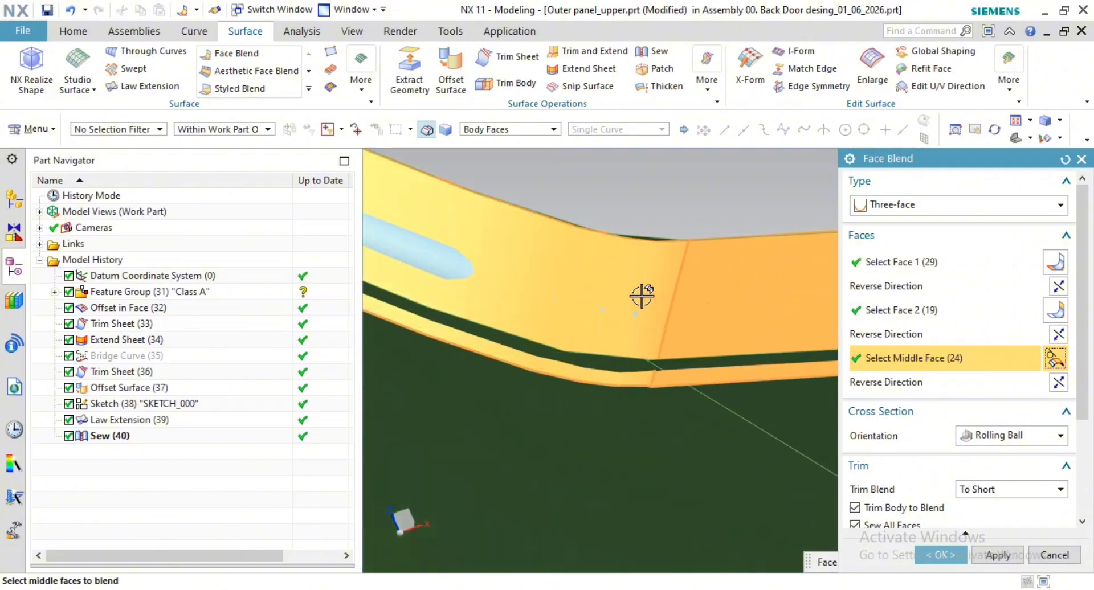
Step: Try to create the three-face blend with the selected faces and stop the calculation
{"action": "scroll", "coordinate": [650, 313], "scroll_direction": "up", "scroll_amount": 2}
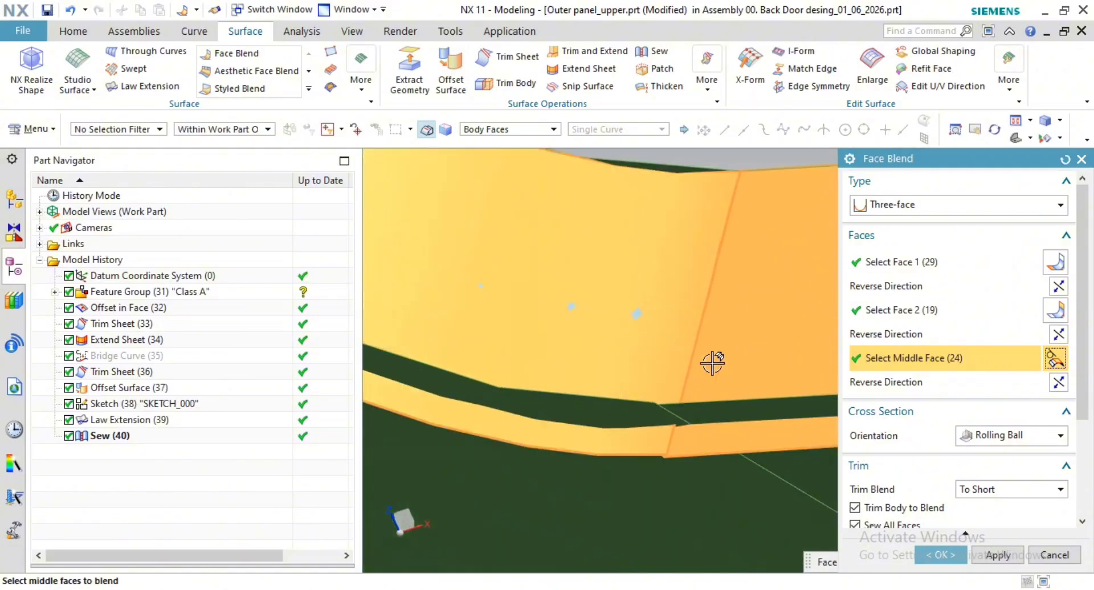
{"action": "left_click", "coordinate": [941, 555]}
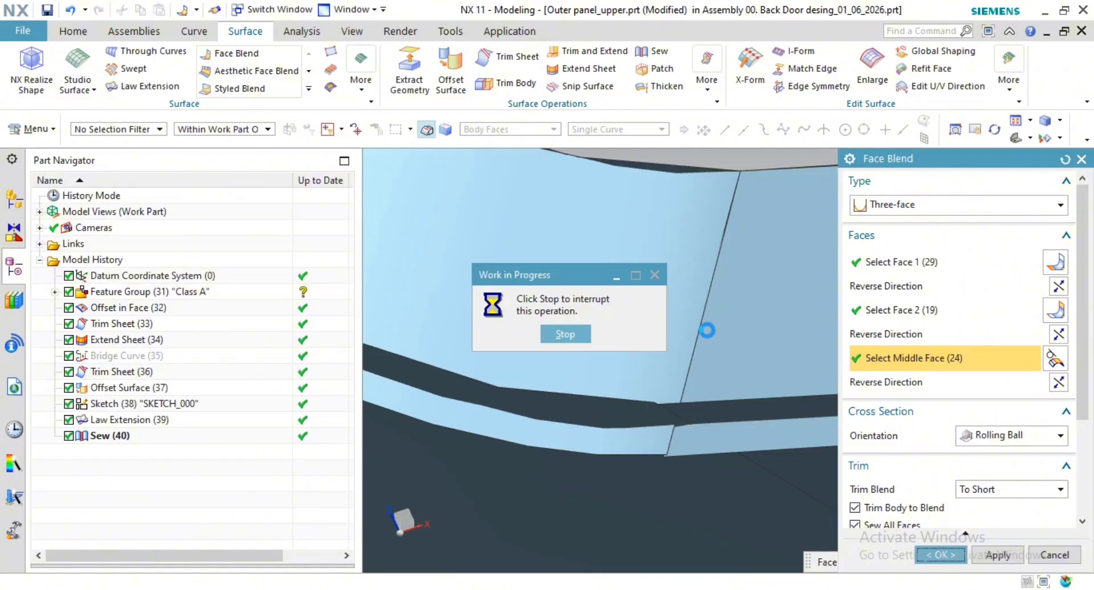
{"action": "left_click", "coordinate": [577, 336]}
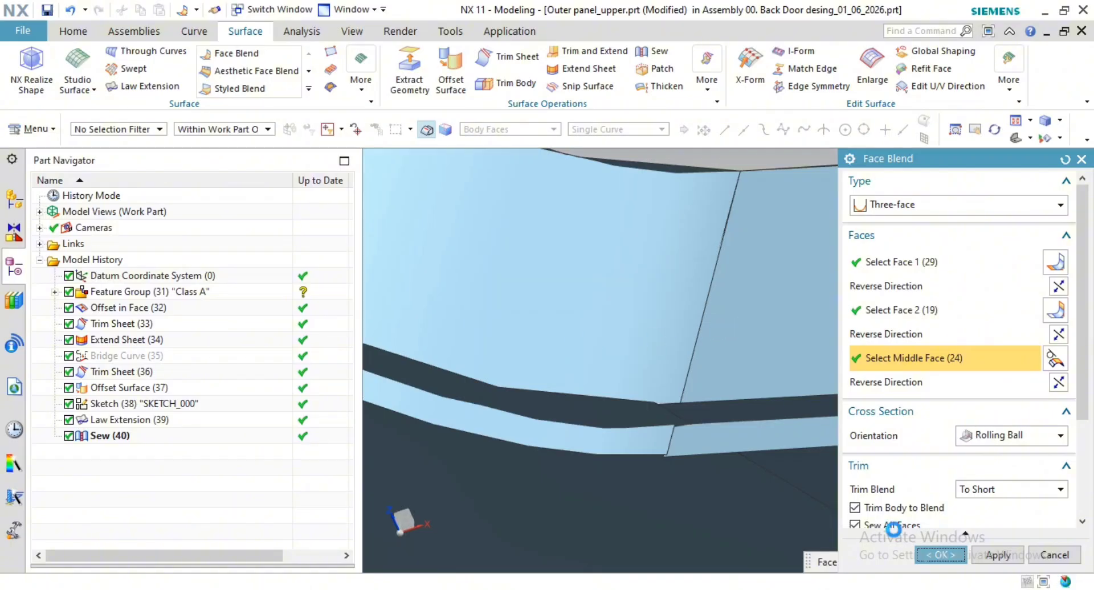
Step: Examine the seams between the flange segments and the flange's fit against the panel at the stepped edge
{"action": "scroll", "coordinate": [755, 336], "scroll_direction": "up", "scroll_amount": 10}
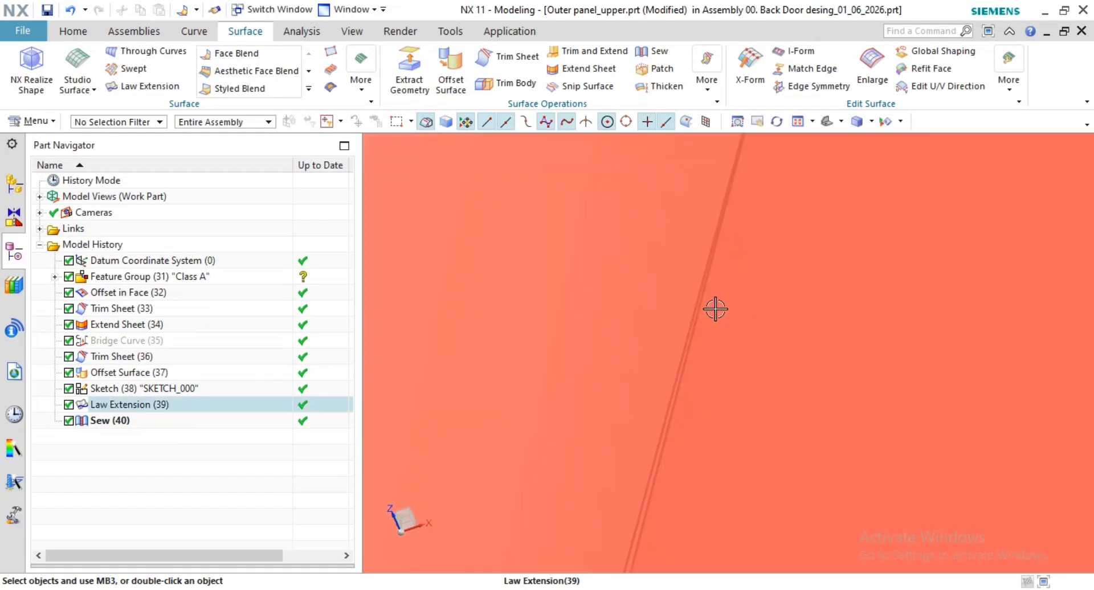
{"action": "scroll", "coordinate": [736, 288], "scroll_direction": "down", "scroll_amount": 6}
{"action": "middle_click_drag", "start_coordinate": [752, 287], "coordinate": [848, 380]}
{"action": "scroll", "coordinate": [847, 381], "scroll_direction": "down", "scroll_amount": 4}
{"action": "scroll", "coordinate": [738, 344], "scroll_direction": "down", "scroll_amount": 4}
{"action": "middle_click_drag", "start_coordinate": [737, 345], "coordinate": [986, 425]}
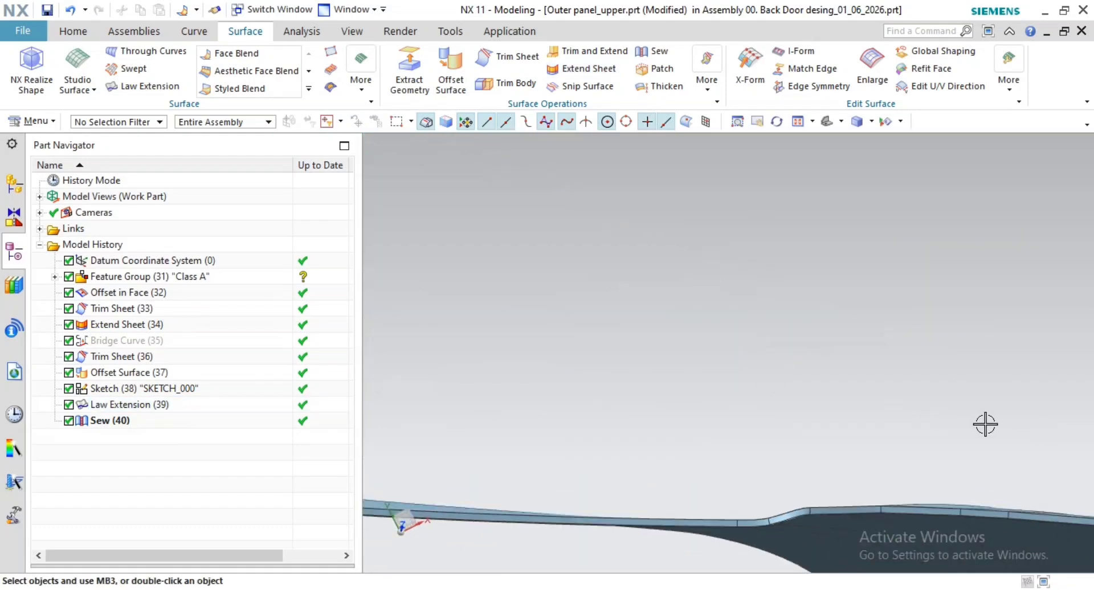
{"action": "middle_click_drag", "start_coordinate": [850, 510], "coordinate": [885, 482], "text": "shift"}
{"action": "scroll", "coordinate": [847, 503], "scroll_direction": "up", "scroll_amount": 10}
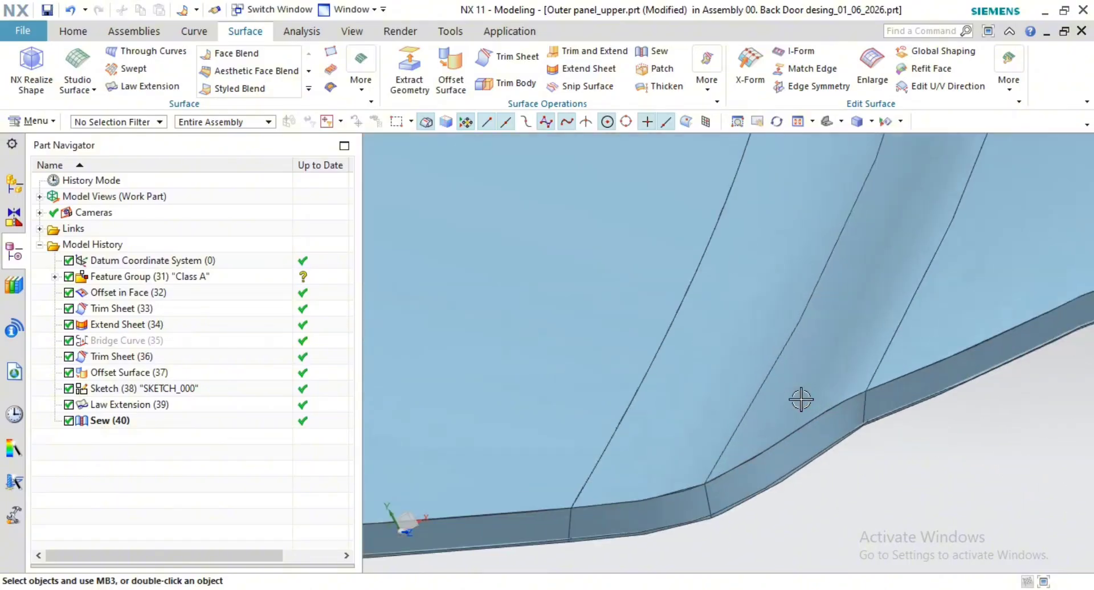
{"action": "middle_click_drag", "start_coordinate": [830, 389], "coordinate": [537, 363], "text": "shift"}
{"action": "middle_click_drag", "start_coordinate": [662, 443], "coordinate": [597, 415]}
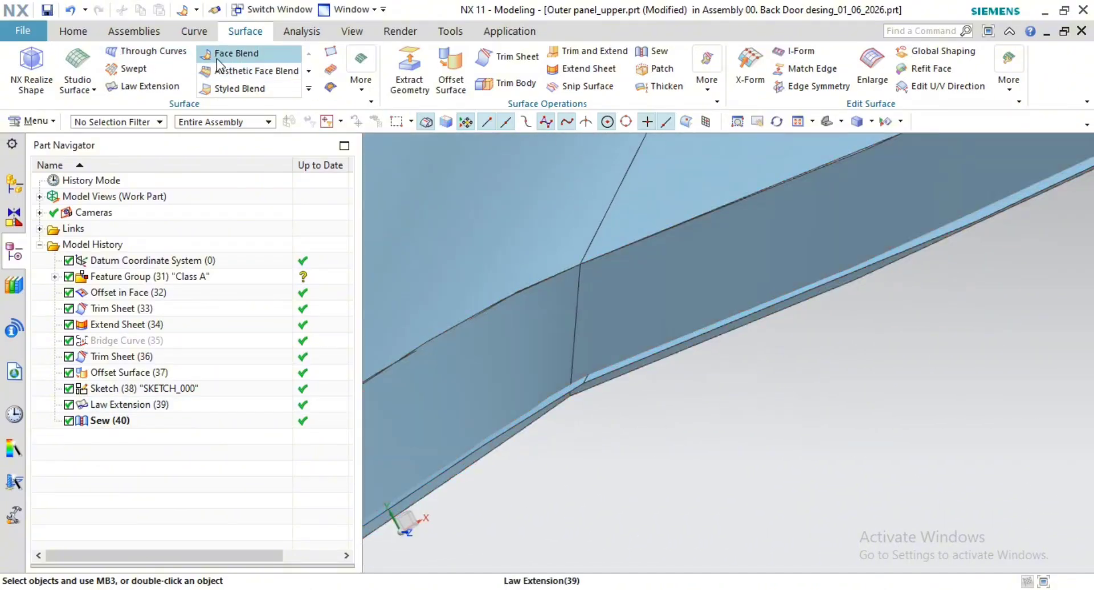
Step: Edge-blend the flange seam at the stepped corner with a tangent circular radius of 9.9 mm
{"action": "left_click", "coordinate": [311, 89]}
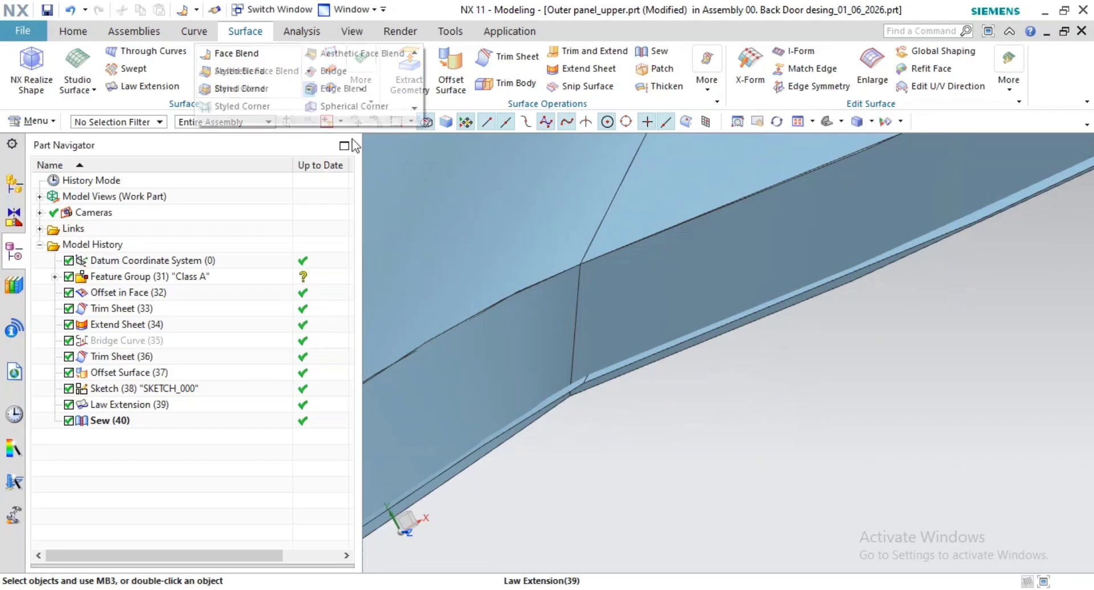
{"action": "left_click", "coordinate": [353, 90]}
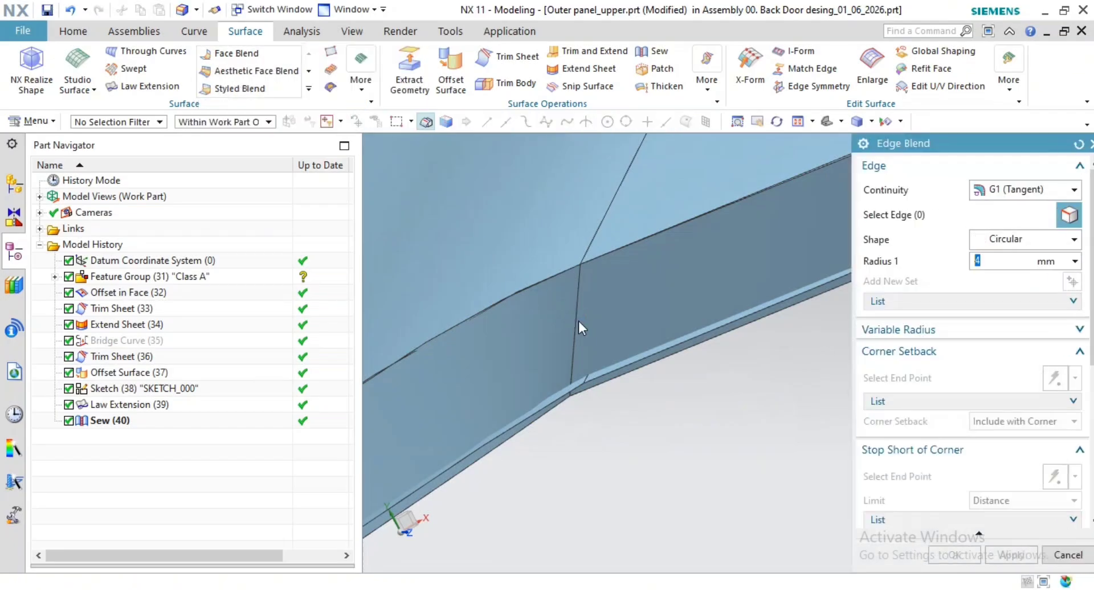
{"action": "left_click", "coordinate": [575, 320]}
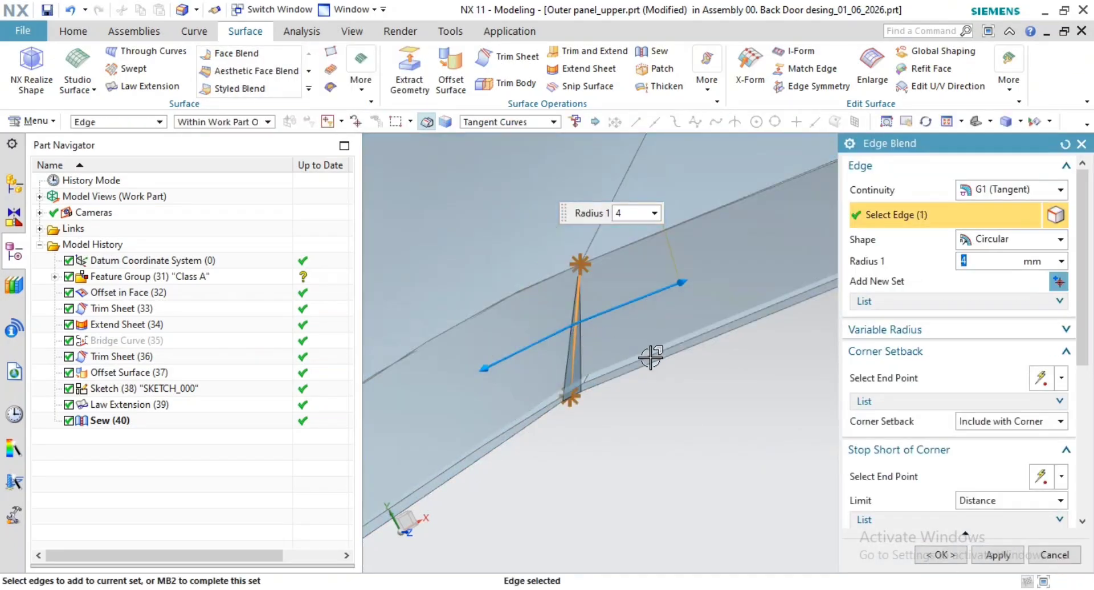
{"action": "left_click_drag", "start_coordinate": [683, 282], "coordinate": [832, 223]}
{"action": "scroll", "coordinate": [581, 272], "scroll_direction": "up", "scroll_amount": 5}
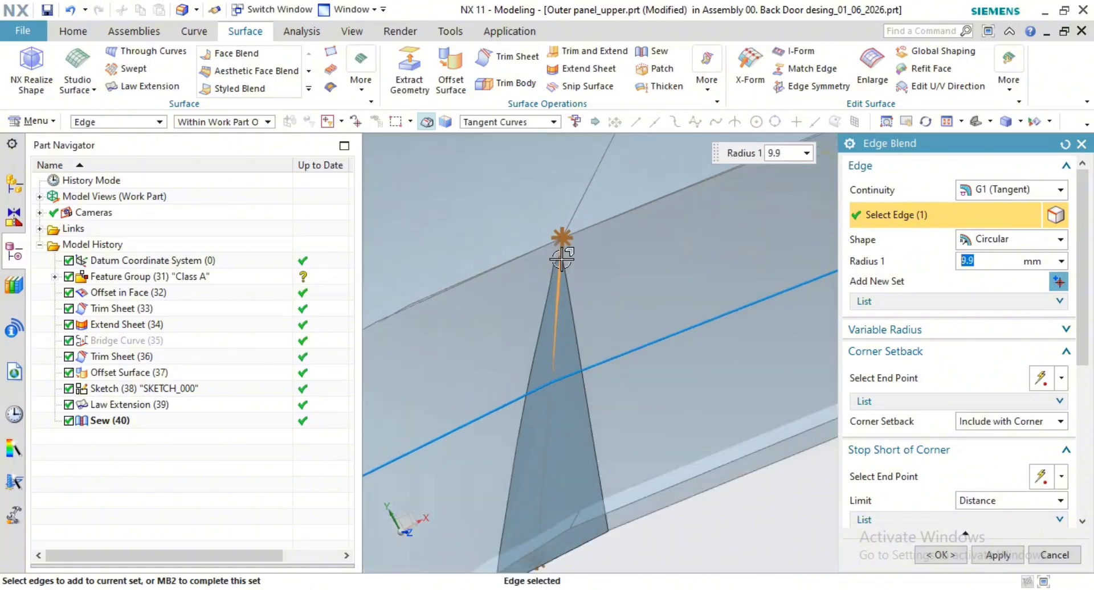
{"action": "left_click", "coordinate": [943, 556]}
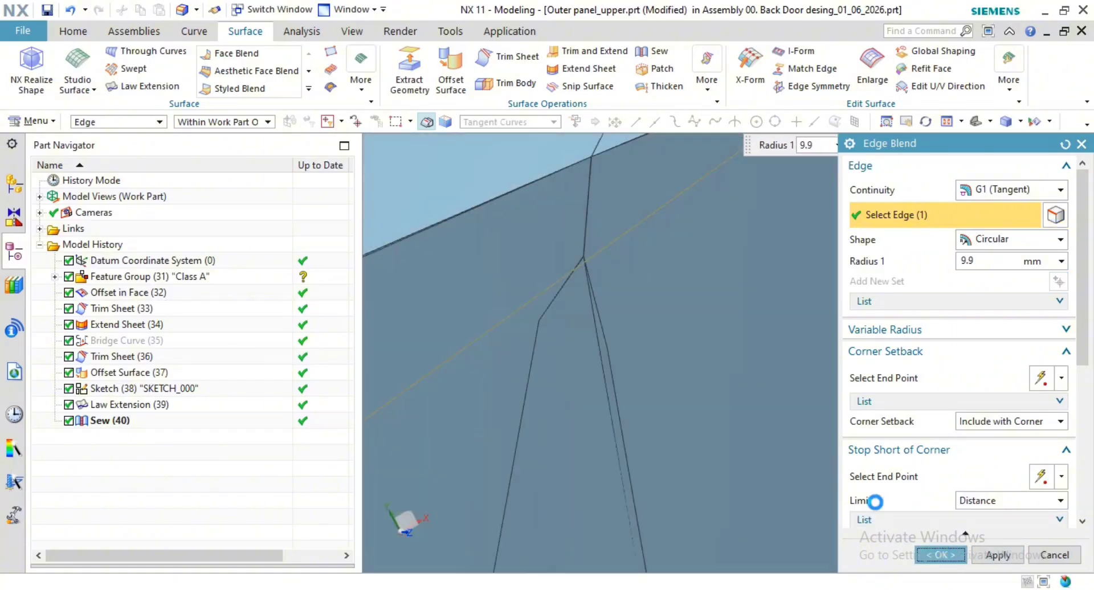
Step: Try a three-face blend using the panel's body faces, the offset surface's body faces and the flange as middle face
{"action": "scroll", "coordinate": [694, 368], "scroll_direction": "down", "scroll_amount": 9}
{"action": "scroll", "coordinate": [764, 430], "scroll_direction": "down", "scroll_amount": 4}
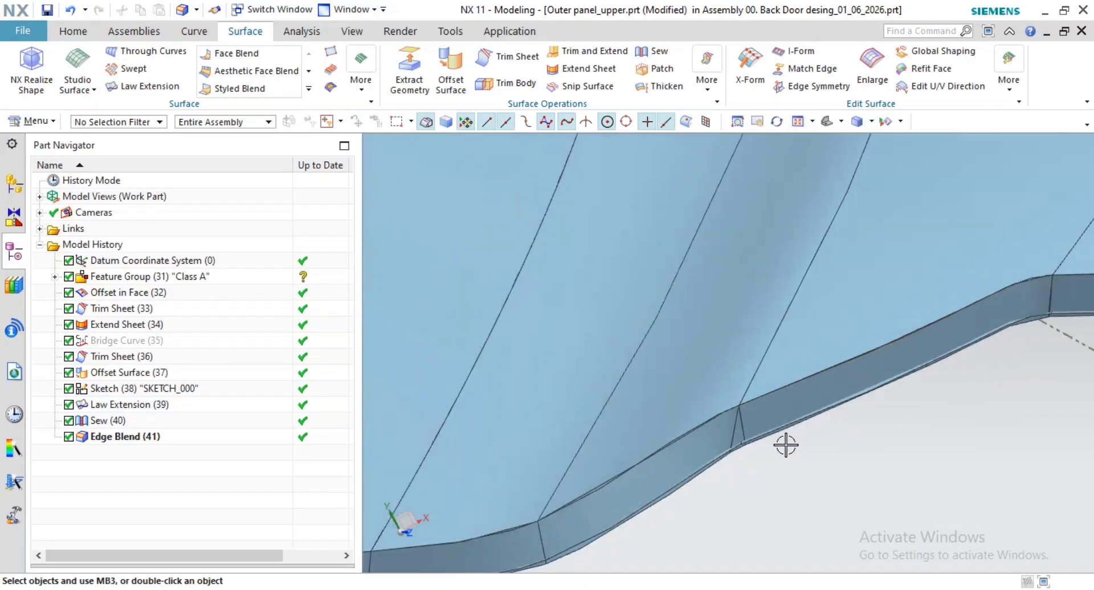
{"action": "middle_click_drag", "start_coordinate": [760, 356], "coordinate": [722, 381], "text": "shift"}
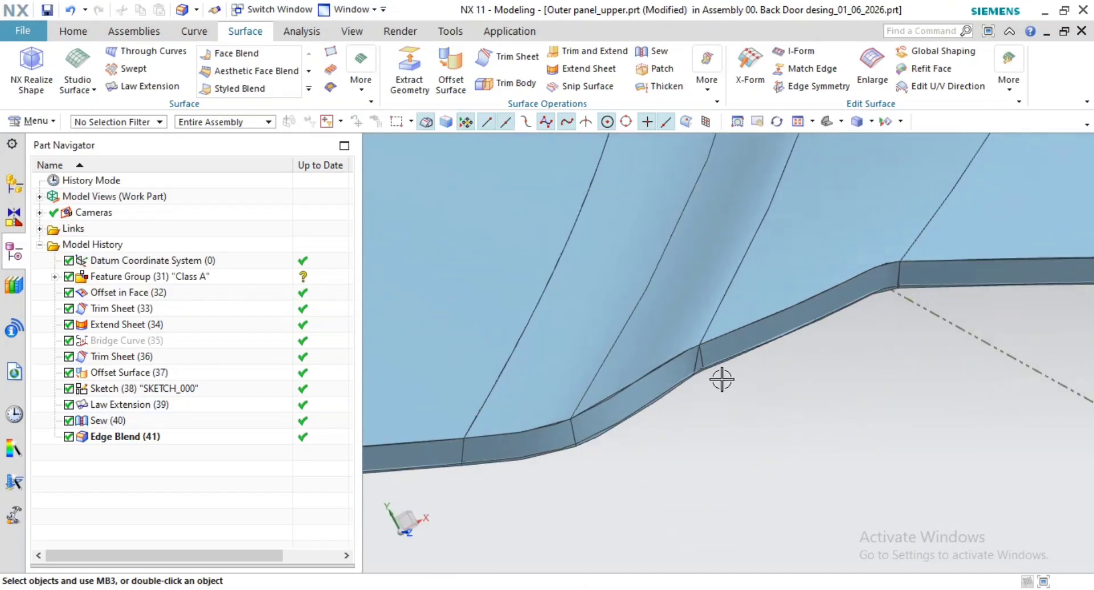
{"action": "scroll", "coordinate": [722, 381], "scroll_direction": "down", "scroll_amount": 3}
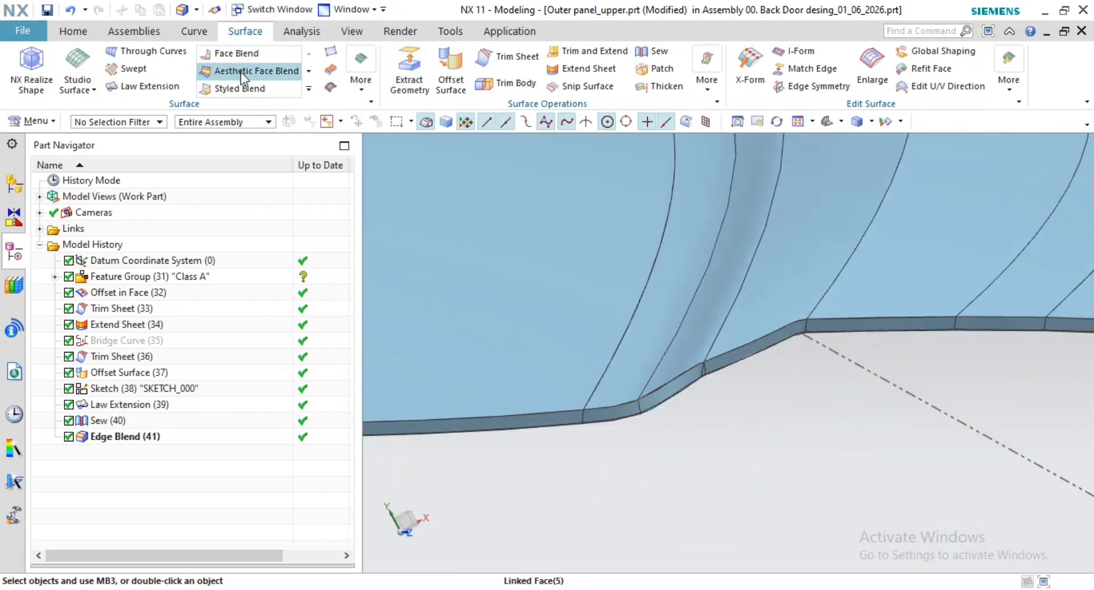
{"action": "left_click", "coordinate": [254, 53]}
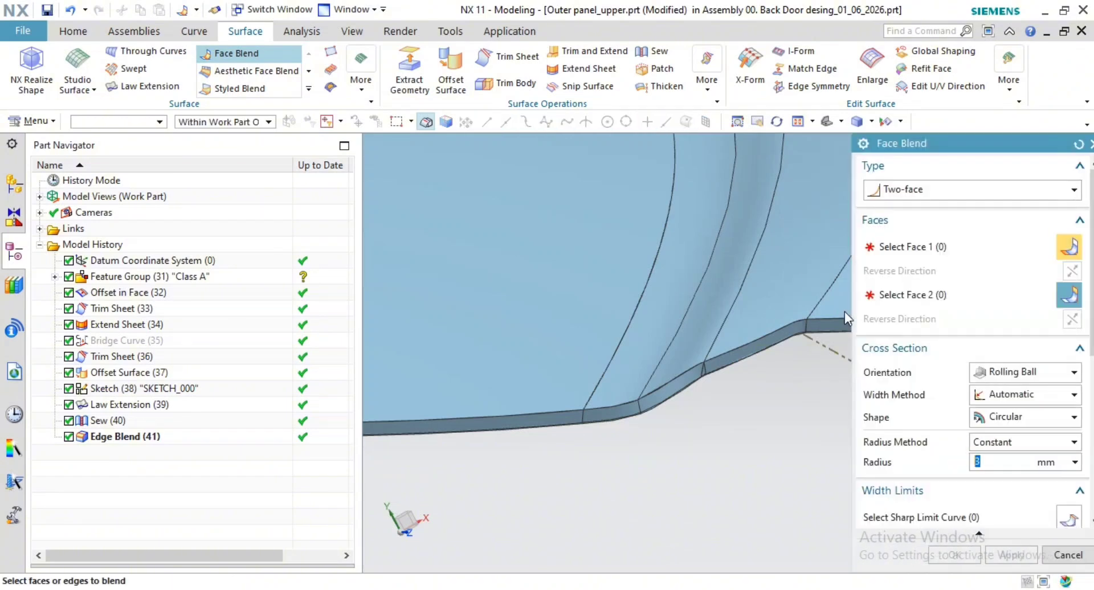
{"action": "left_click", "coordinate": [912, 205]}
{"action": "left_click", "coordinate": [911, 240]}
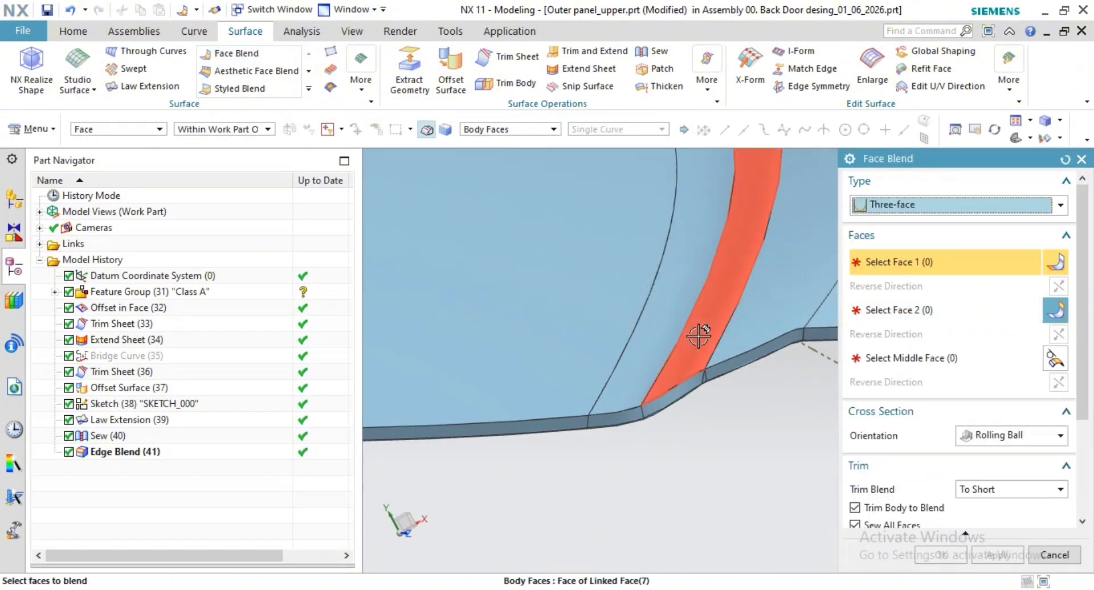
{"action": "left_click", "coordinate": [574, 340]}
{"action": "middle_click", "coordinate": [572, 325]}
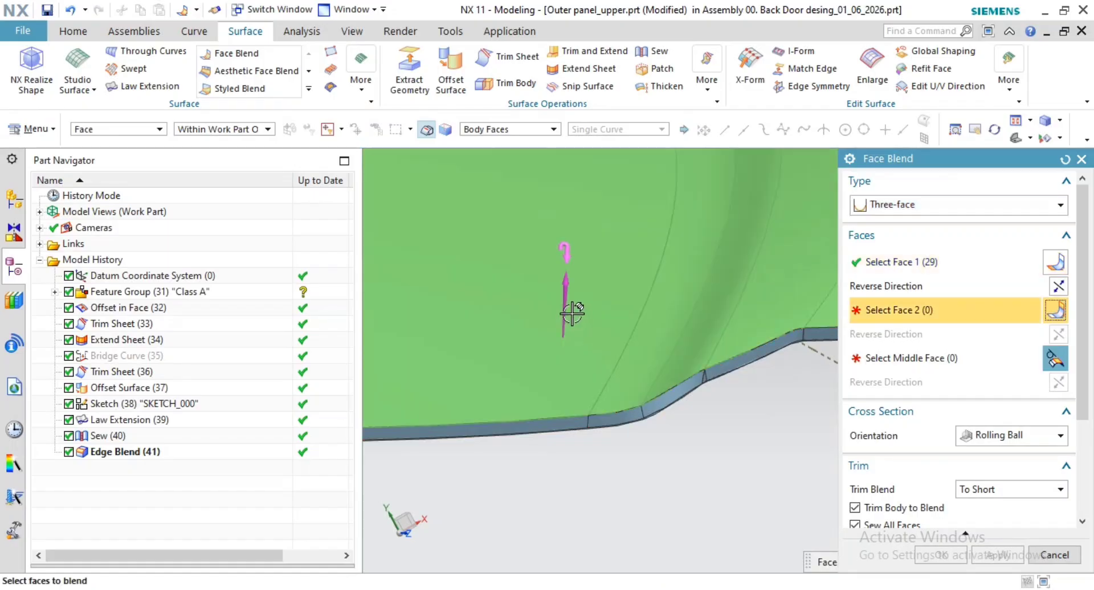
{"action": "scroll", "coordinate": [612, 427], "scroll_direction": "down", "scroll_amount": 3}
{"action": "middle_click_drag", "start_coordinate": [619, 428], "coordinate": [618, 415]}
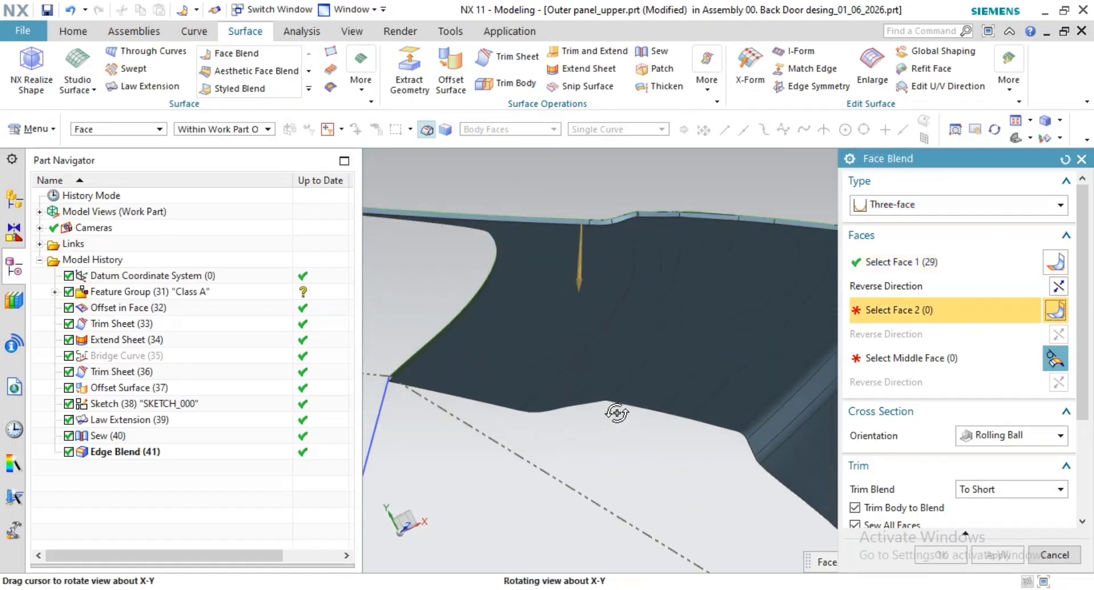
{"action": "left_click", "coordinate": [567, 317]}
{"action": "middle_click", "coordinate": [621, 435]}
{"action": "scroll", "coordinate": [627, 243], "scroll_direction": "up", "scroll_amount": 5}
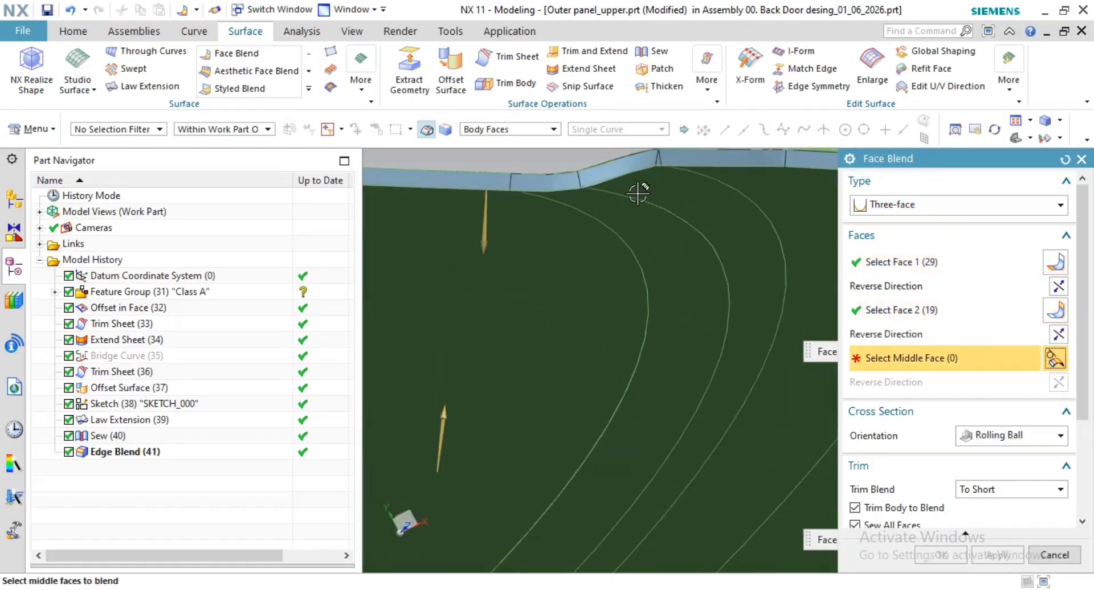
{"action": "left_click", "coordinate": [597, 161]}
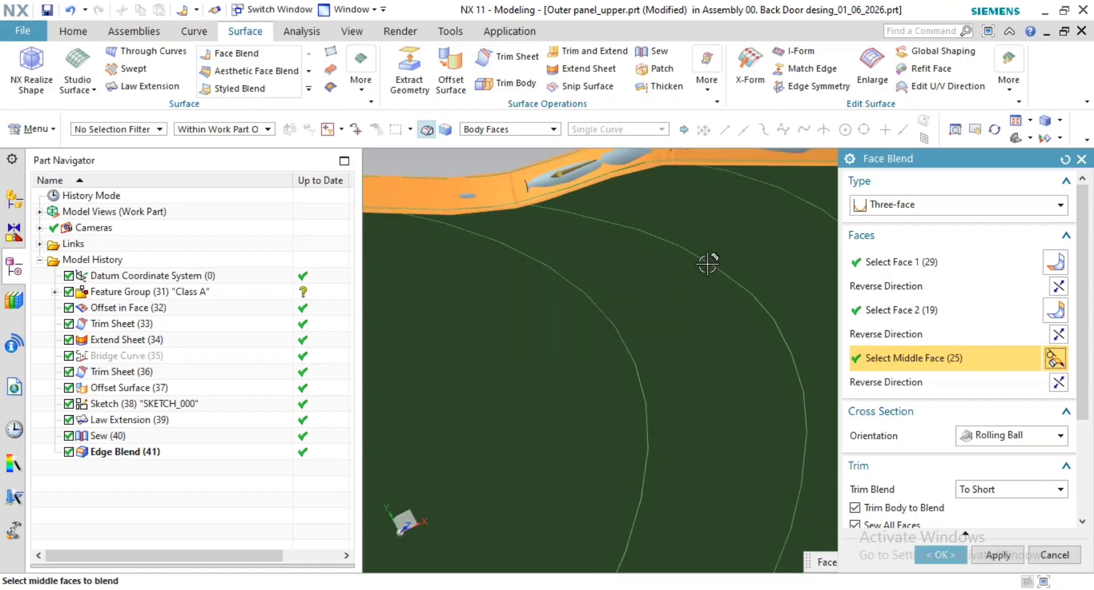
Step: Examine the flange's selected middle faces along the panel edge, around the bends and seams, and leave the face blend
{"action": "scroll", "coordinate": [710, 263], "scroll_direction": "down", "scroll_amount": 5}
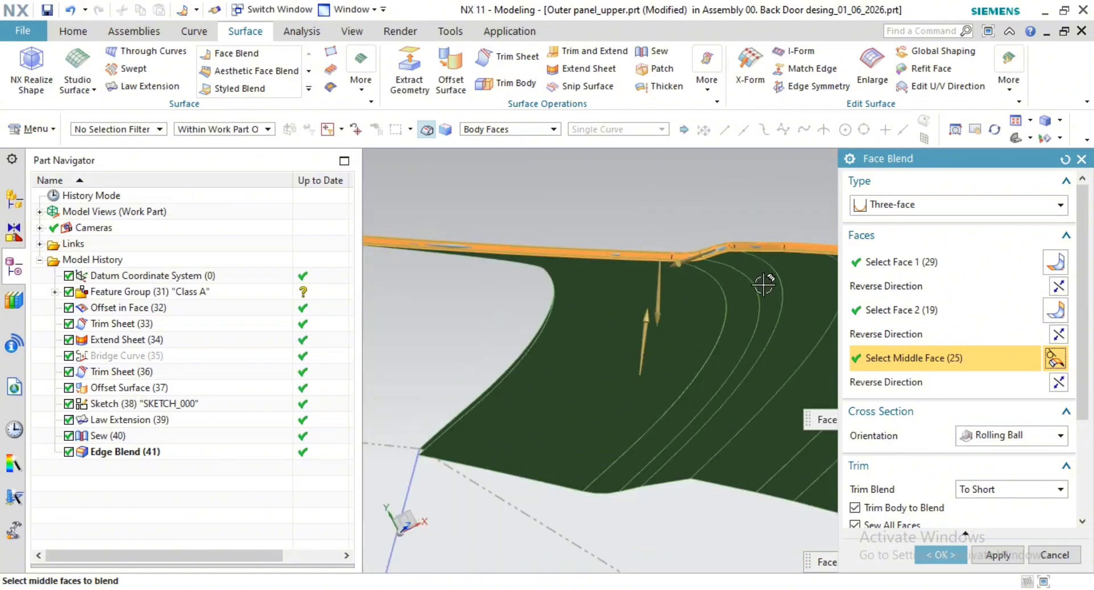
{"action": "scroll", "coordinate": [762, 274], "scroll_direction": "up", "scroll_amount": 4}
{"action": "scroll", "coordinate": [762, 273], "scroll_direction": "up", "scroll_amount": 3}
{"action": "middle_click_drag", "start_coordinate": [709, 365], "coordinate": [501, 327], "text": "shift"}
{"action": "scroll", "coordinate": [513, 327], "scroll_direction": "down", "scroll_amount": 3}
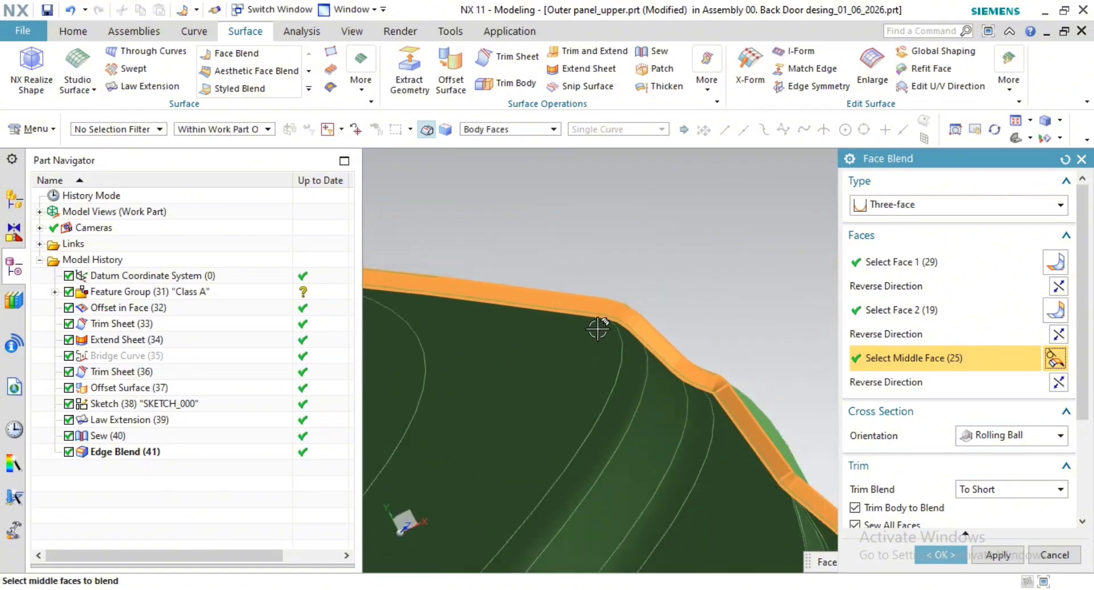
{"action": "middle_click_drag", "start_coordinate": [611, 350], "coordinate": [491, 257], "text": "shift"}
{"action": "scroll", "coordinate": [697, 436], "scroll_direction": "down", "scroll_amount": 2}
{"action": "middle_click_drag", "start_coordinate": [697, 436], "coordinate": [677, 359]}
{"action": "scroll", "coordinate": [603, 344], "scroll_direction": "up", "scroll_amount": 3}
{"action": "scroll", "coordinate": [743, 434], "scroll_direction": "down", "scroll_amount": 3}
{"action": "scroll", "coordinate": [676, 358], "scroll_direction": "down", "scroll_amount": 5}
{"action": "middle_click_drag", "start_coordinate": [720, 403], "coordinate": [541, 365], "text": "shift"}
{"action": "scroll", "coordinate": [723, 336], "scroll_direction": "up", "scroll_amount": 3}
{"action": "scroll", "coordinate": [755, 333], "scroll_direction": "up", "scroll_amount": 2}
{"action": "middle_click_drag", "start_coordinate": [636, 357], "coordinate": [599, 383]}
{"action": "scroll", "coordinate": [593, 395], "scroll_direction": "up", "scroll_amount": 4}
{"action": "scroll", "coordinate": [593, 380], "scroll_direction": "down", "scroll_amount": 5}
{"action": "scroll", "coordinate": [499, 380], "scroll_direction": "up", "scroll_amount": 3}
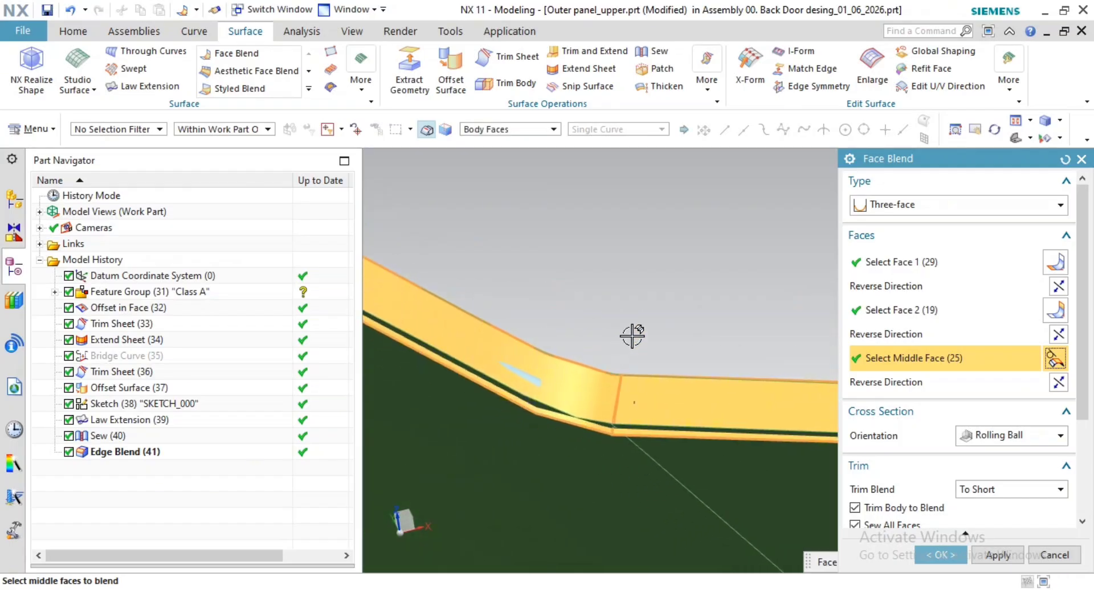
{"action": "key", "text": "Escape"}
Step: Edge-blend the flange seam at the end of the curved bend with a 9.9 mm tangent radius
{"action": "scroll", "coordinate": [614, 410], "scroll_direction": "up", "scroll_amount": 6}
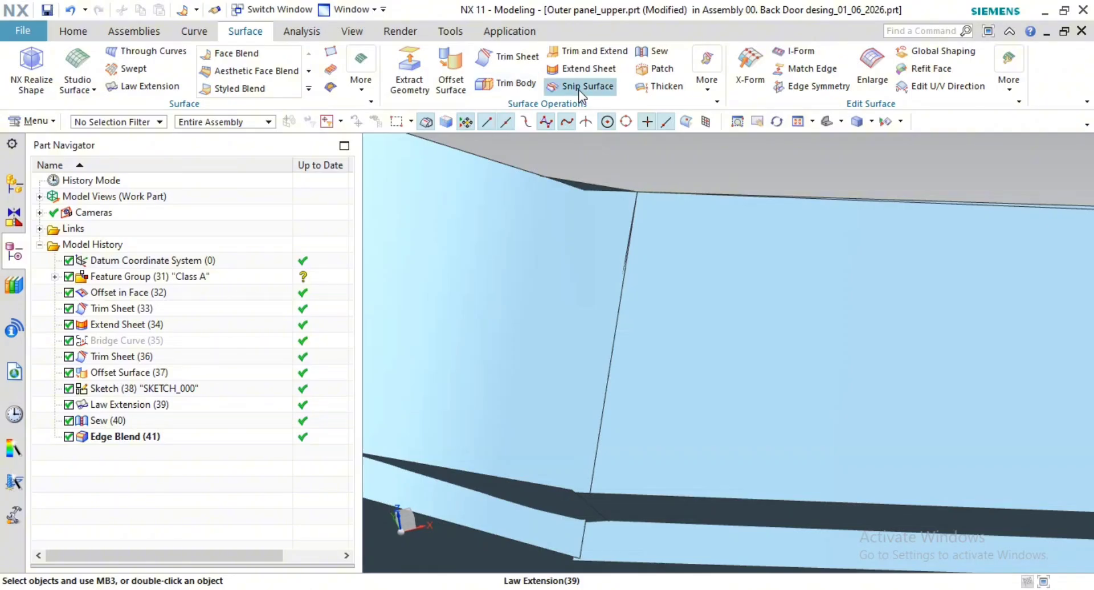
{"action": "left_click", "coordinate": [309, 88]}
{"action": "left_click", "coordinate": [342, 89]}
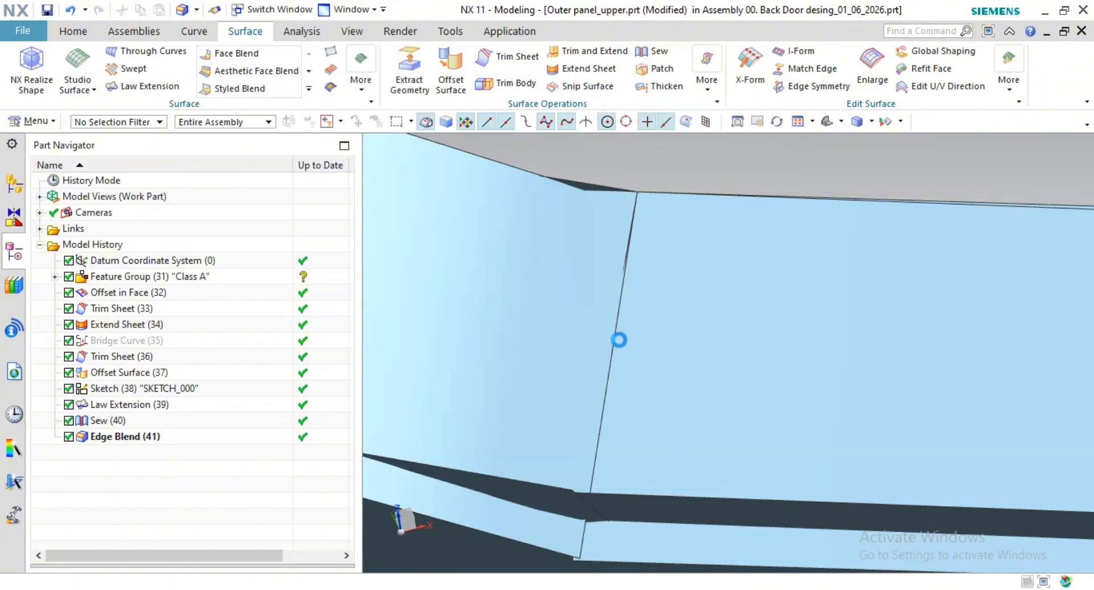
{"action": "left_click", "coordinate": [616, 335]}
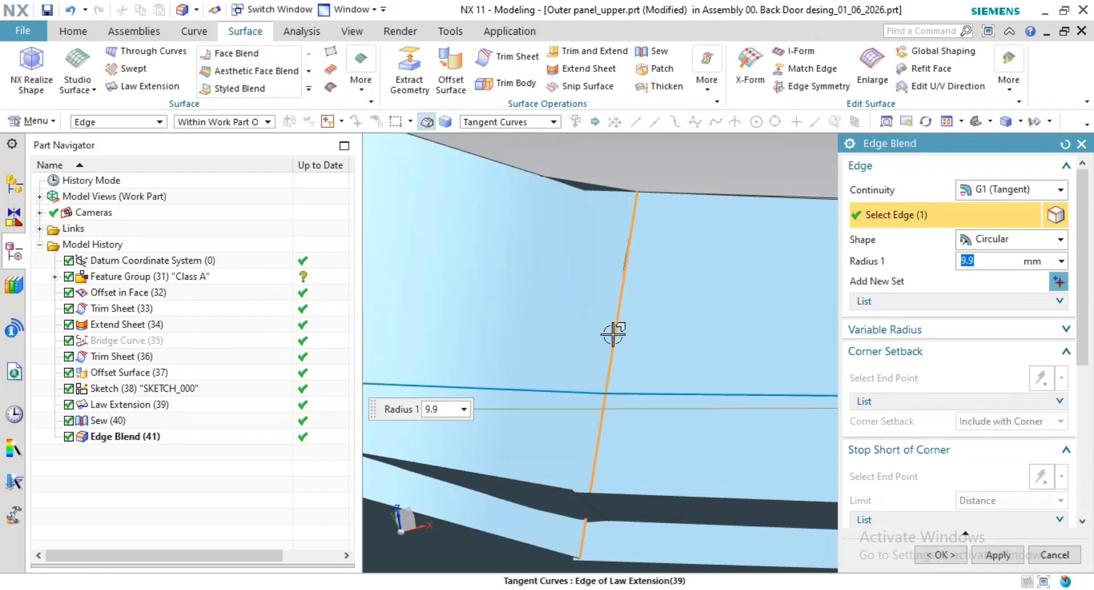
{"action": "middle_click_drag", "start_coordinate": [616, 335], "coordinate": [670, 356]}
{"action": "middle_click_drag", "start_coordinate": [677, 397], "coordinate": [745, 420]}
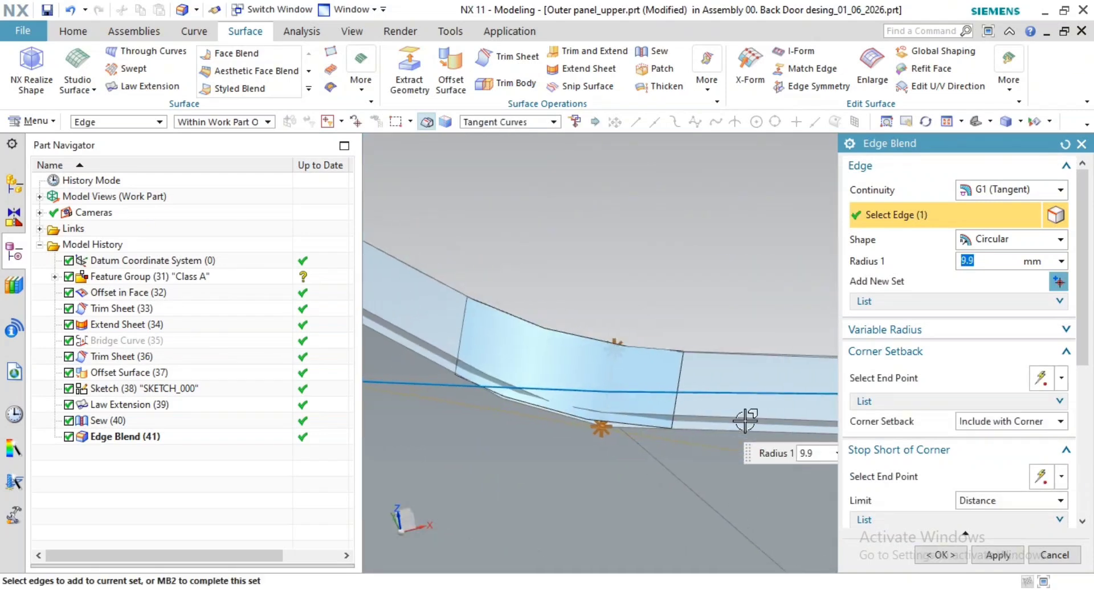
{"action": "left_click", "coordinate": [996, 557]}
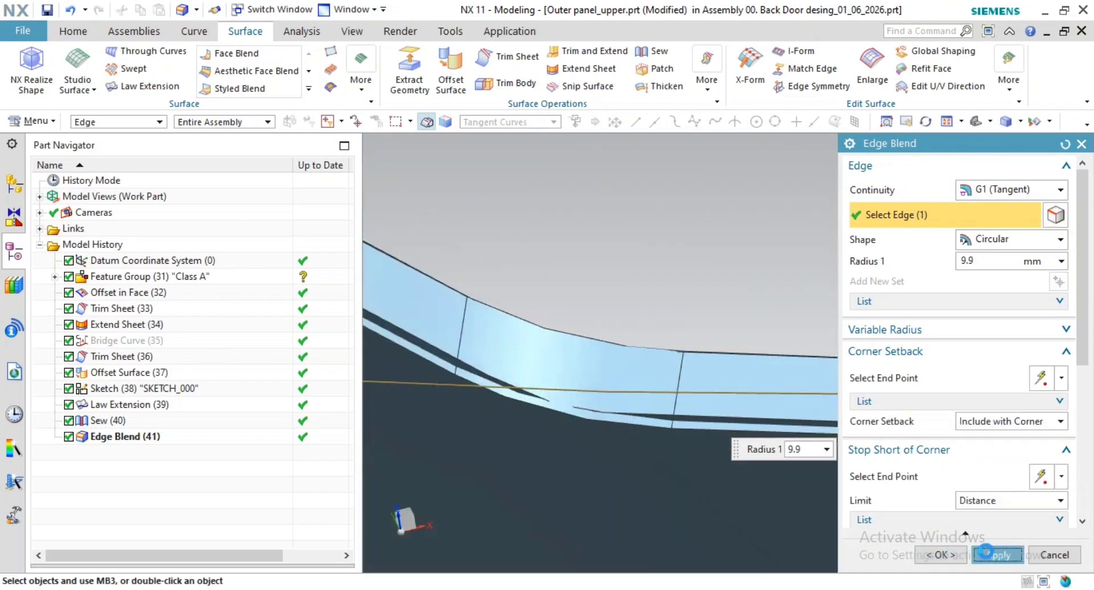
Step: Try a 9.9 mm edge blend on the adjacent seam in the straight flange stretch, and deselect that edge
{"action": "middle_click_drag", "start_coordinate": [706, 415], "coordinate": [542, 378]}
{"action": "left_click", "coordinate": [586, 391]}
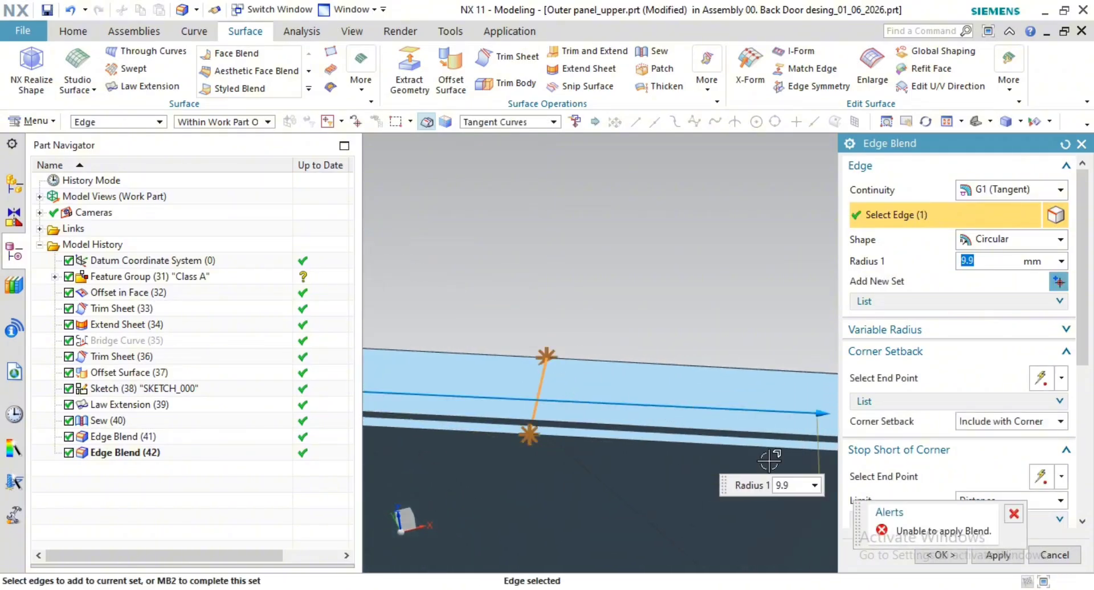
{"action": "left_click", "coordinate": [542, 398], "text": "shift"}
Step: Try a 9.9 mm edge blend on the seam after the first bend of the opposite stepped corner, and deselect it
{"action": "scroll", "coordinate": [665, 412], "scroll_direction": "down", "scroll_amount": 1}
{"action": "scroll", "coordinate": [666, 413], "scroll_direction": "down", "scroll_amount": 1}
{"action": "middle_click_drag", "start_coordinate": [666, 412], "coordinate": [370, 404], "text": "shift"}
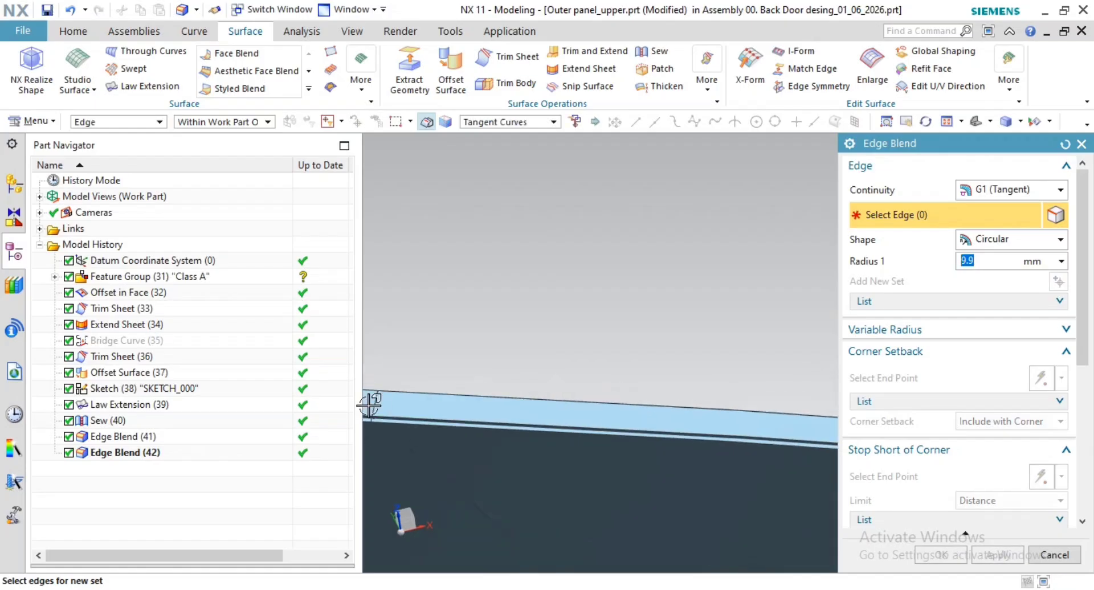
{"action": "scroll", "coordinate": [684, 427], "scroll_direction": "down", "scroll_amount": 2}
{"action": "middle_click_drag", "start_coordinate": [694, 427], "coordinate": [174, 295], "text": "shift"}
{"action": "middle_click_drag", "start_coordinate": [373, 363], "coordinate": [499, 398], "text": "shift"}
{"action": "scroll", "coordinate": [499, 398], "scroll_direction": "up", "scroll_amount": 3}
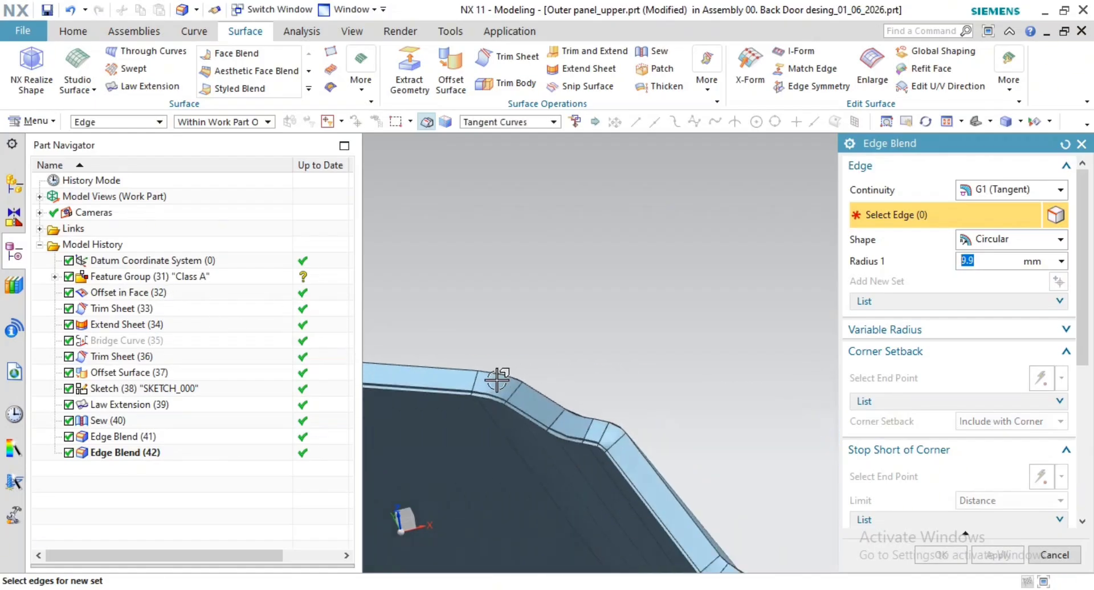
{"action": "left_click", "coordinate": [581, 409]}
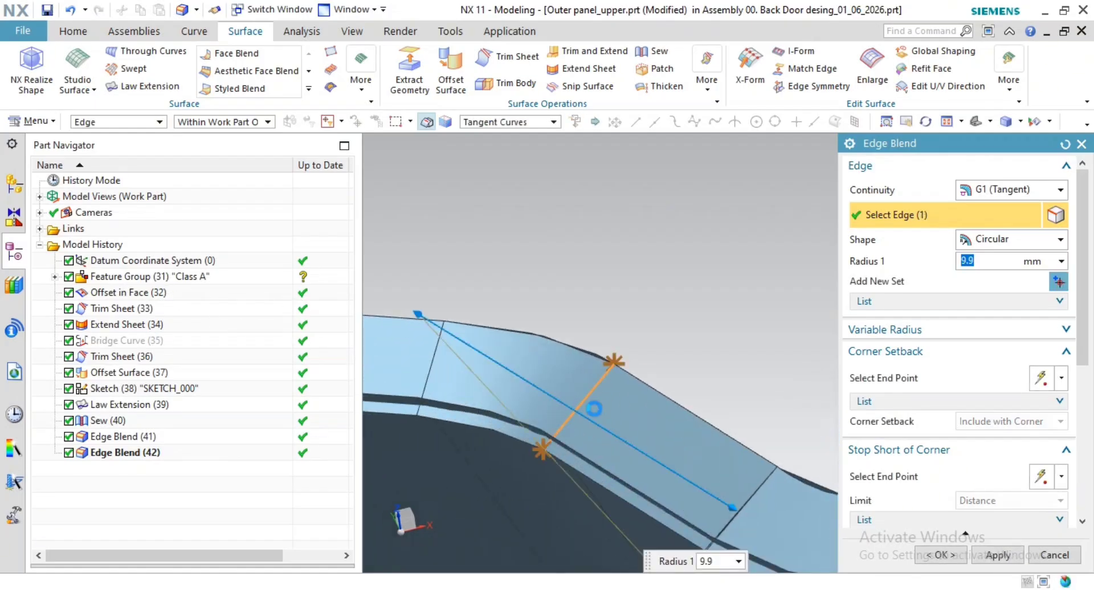
{"action": "left_click", "coordinate": [582, 409], "text": "shift"}
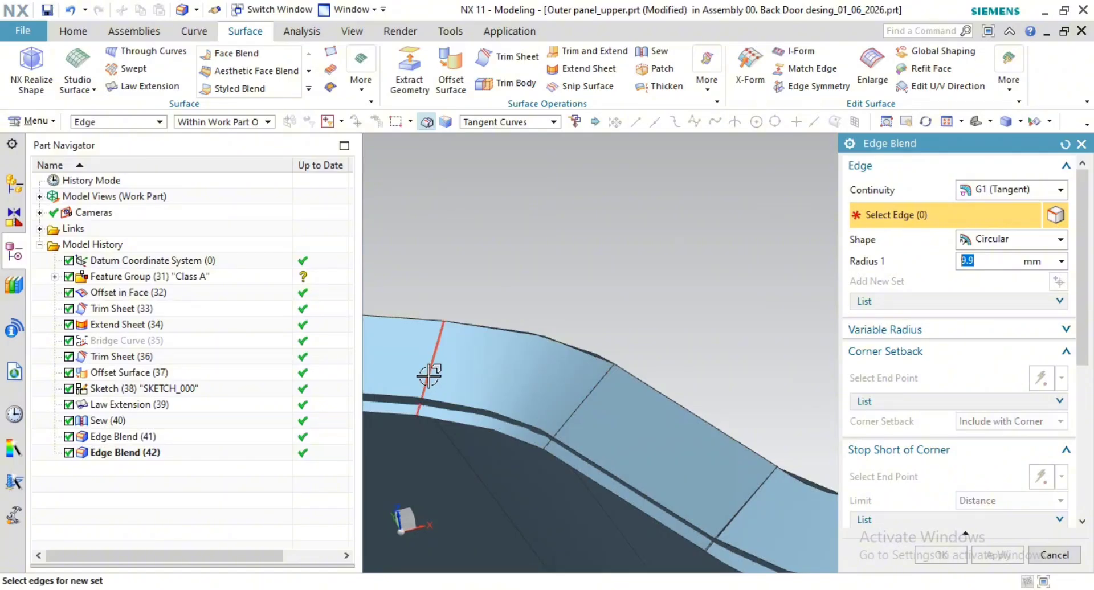
Step: Try the 9.9 mm edge blend on the seam where the straight flange meets that first bend, and deselect it
{"action": "left_click", "coordinate": [429, 376]}
{"action": "scroll", "coordinate": [594, 433], "scroll_direction": "down", "scroll_amount": 2}
{"action": "middle_click_drag", "start_coordinate": [597, 436], "coordinate": [553, 397], "text": "shift"}
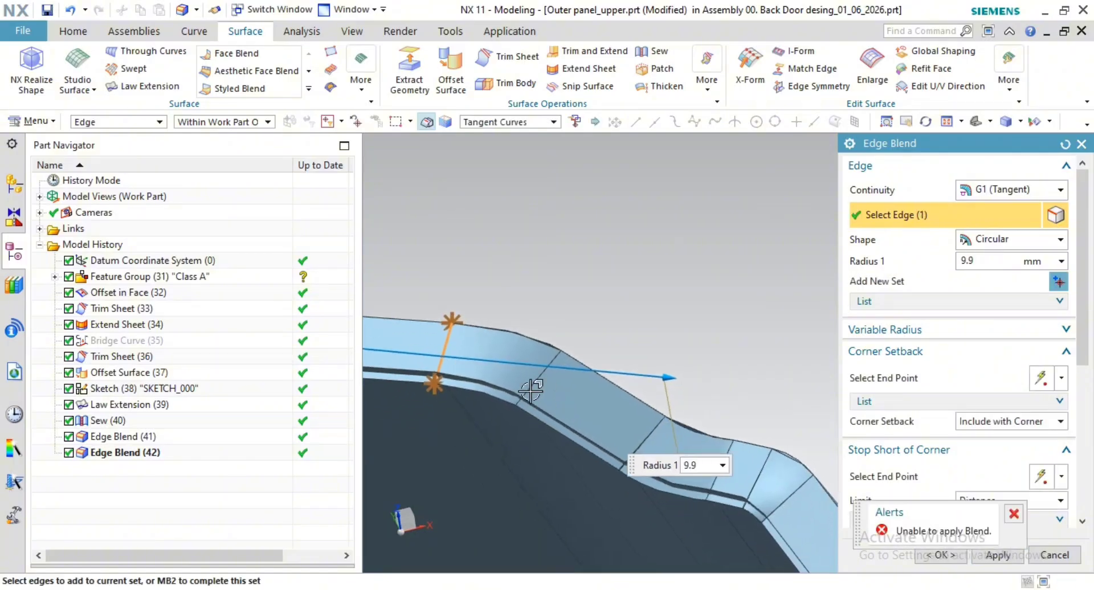
{"action": "left_click", "coordinate": [448, 336], "text": "shift"}
Step: Try a 9.9 mm edge blend on the two closely spaced seam edges midway along the stepped corner, and deselect them
{"action": "scroll", "coordinate": [592, 438], "scroll_direction": "up", "scroll_amount": 6}
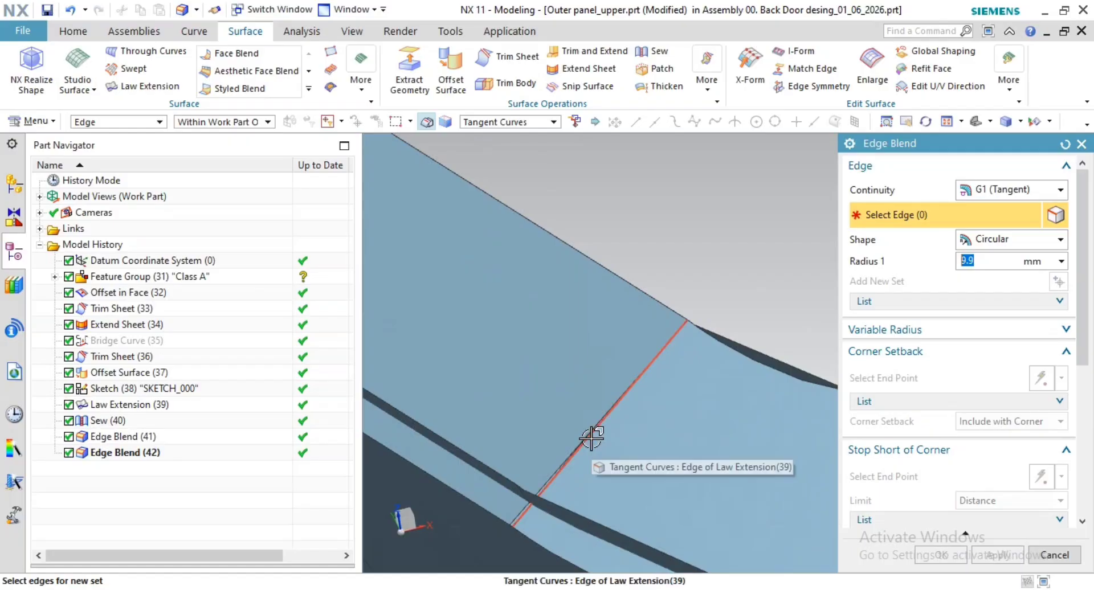
{"action": "scroll", "coordinate": [564, 495], "scroll_direction": "up", "scroll_amount": 3}
{"action": "left_click", "coordinate": [564, 393]}
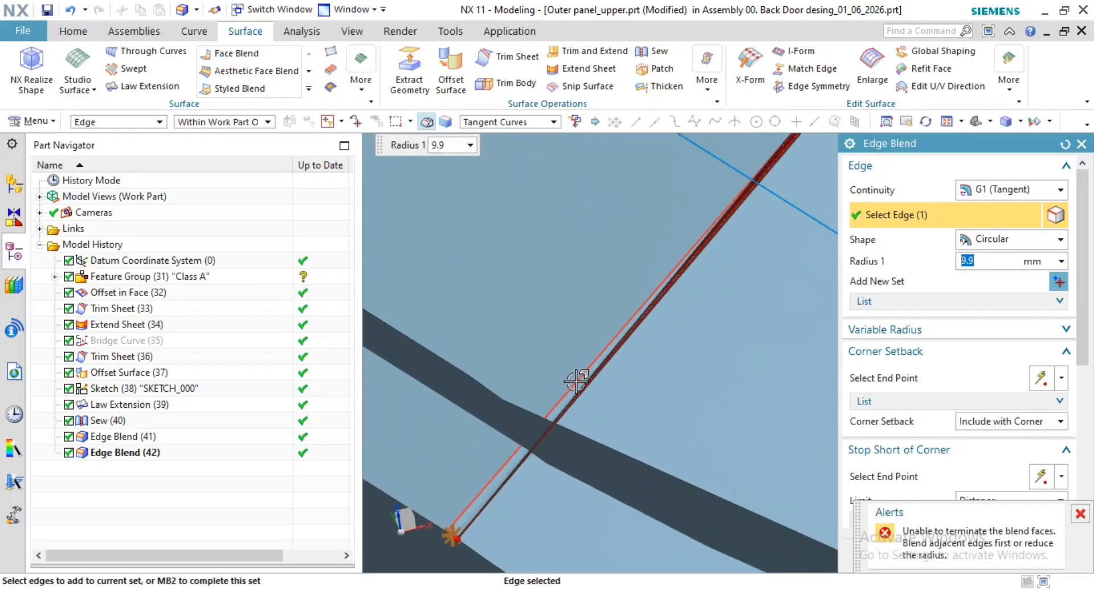
{"action": "left_click", "coordinate": [576, 382]}
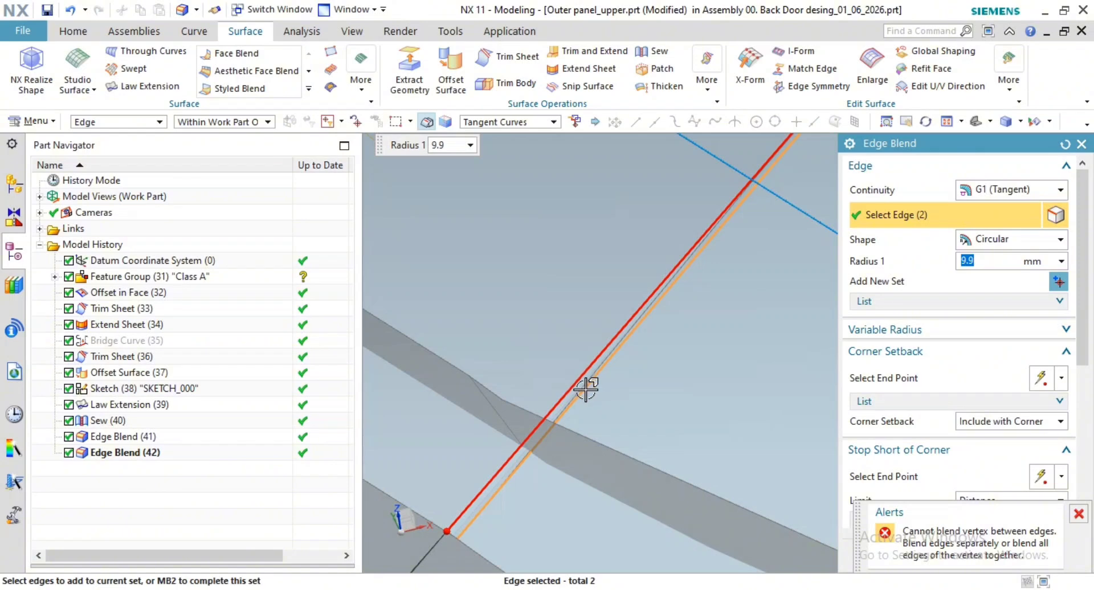
{"action": "left_click", "coordinate": [584, 387], "text": "shift"}
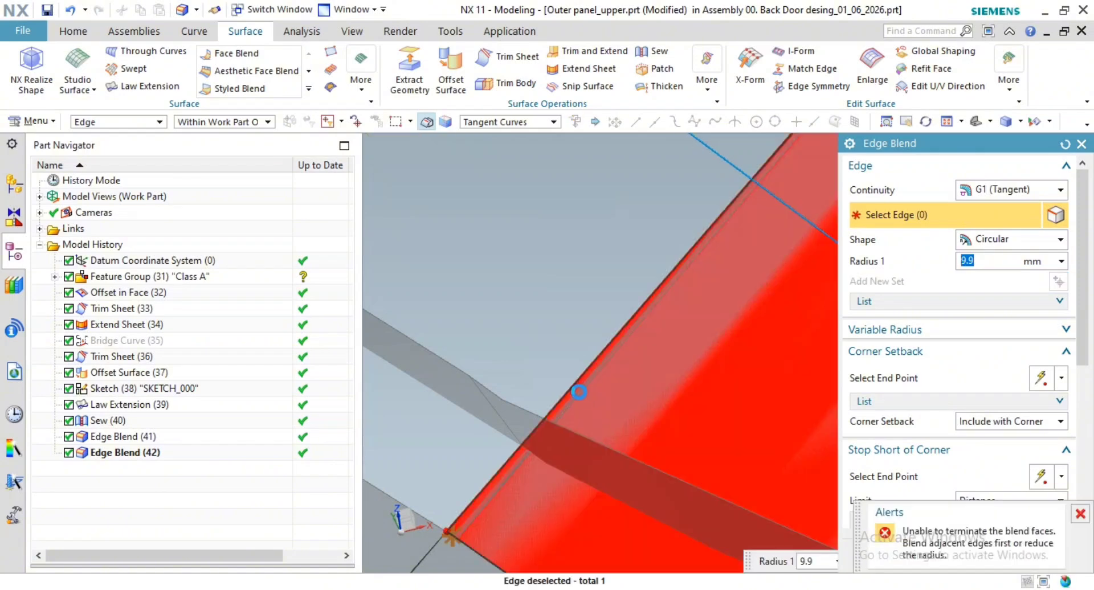
{"action": "middle_click", "coordinate": [672, 388]}
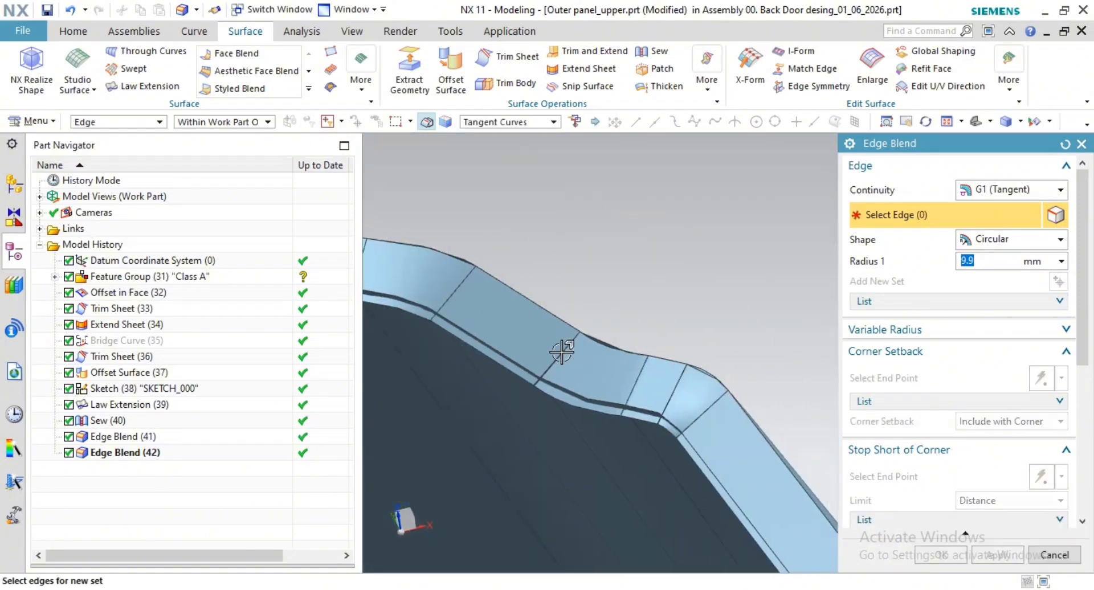
Step: Retry the 9.9 mm edge blend on the edges of that narrow double seam, and cancel the Edge Blend command
{"action": "scroll", "coordinate": [532, 371], "scroll_direction": "down", "scroll_amount": 6}
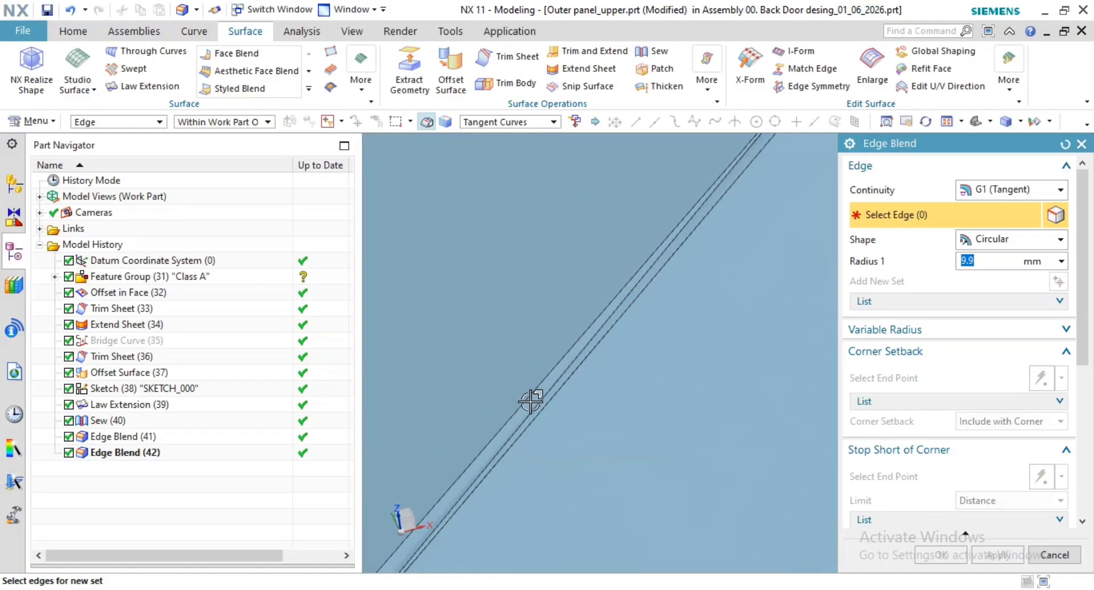
{"action": "left_click", "coordinate": [533, 401]}
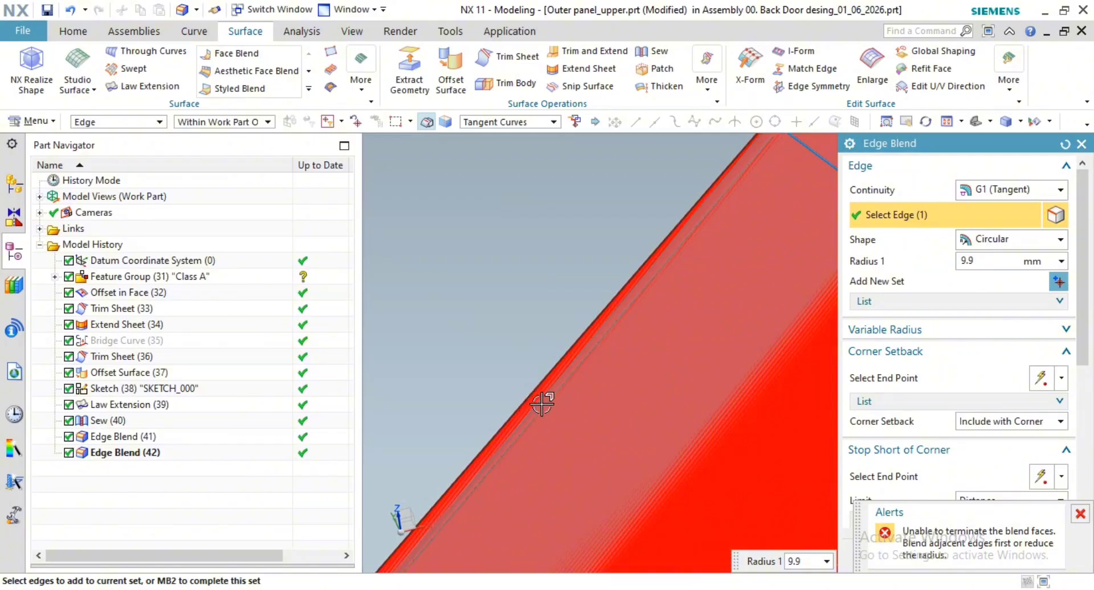
{"action": "left_click", "coordinate": [547, 403]}
{"action": "scroll", "coordinate": [616, 415], "scroll_direction": "down", "scroll_amount": 5}
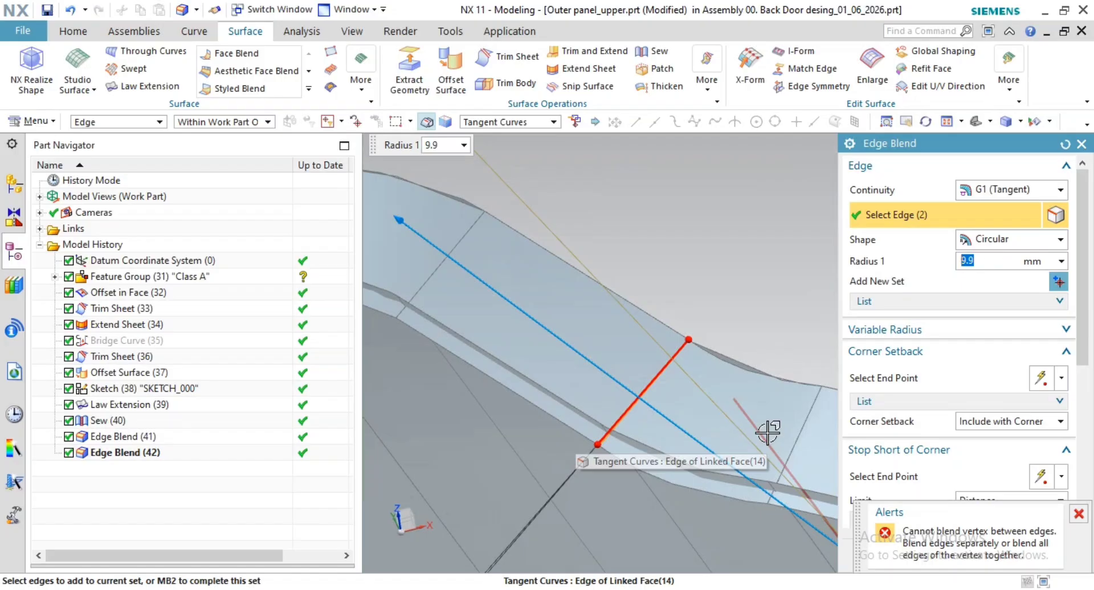
{"action": "key", "text": "Escape"}
Step: Examine the narrow double seam and the neighbouring flange seams around the stepped corner
{"action": "scroll", "coordinate": [635, 439], "scroll_direction": "up", "scroll_amount": 6}
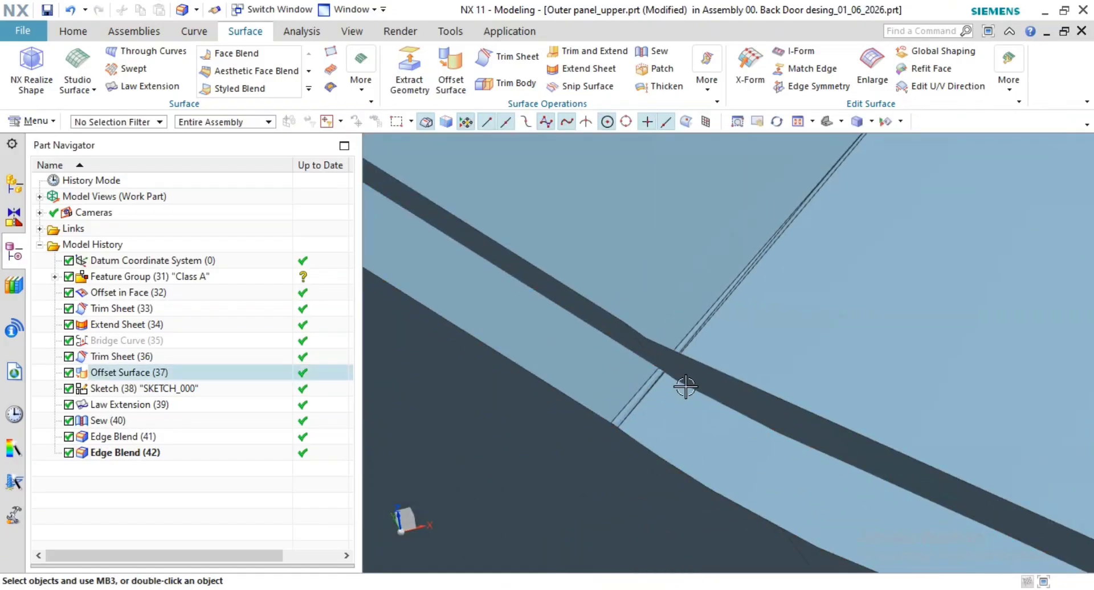
{"action": "scroll", "coordinate": [686, 387], "scroll_direction": "down", "scroll_amount": 5}
{"action": "scroll", "coordinate": [772, 393], "scroll_direction": "down", "scroll_amount": 2}
{"action": "scroll", "coordinate": [885, 426], "scroll_direction": "up", "scroll_amount": 2}
{"action": "middle_click_drag", "start_coordinate": [879, 431], "coordinate": [778, 334], "text": "shift"}
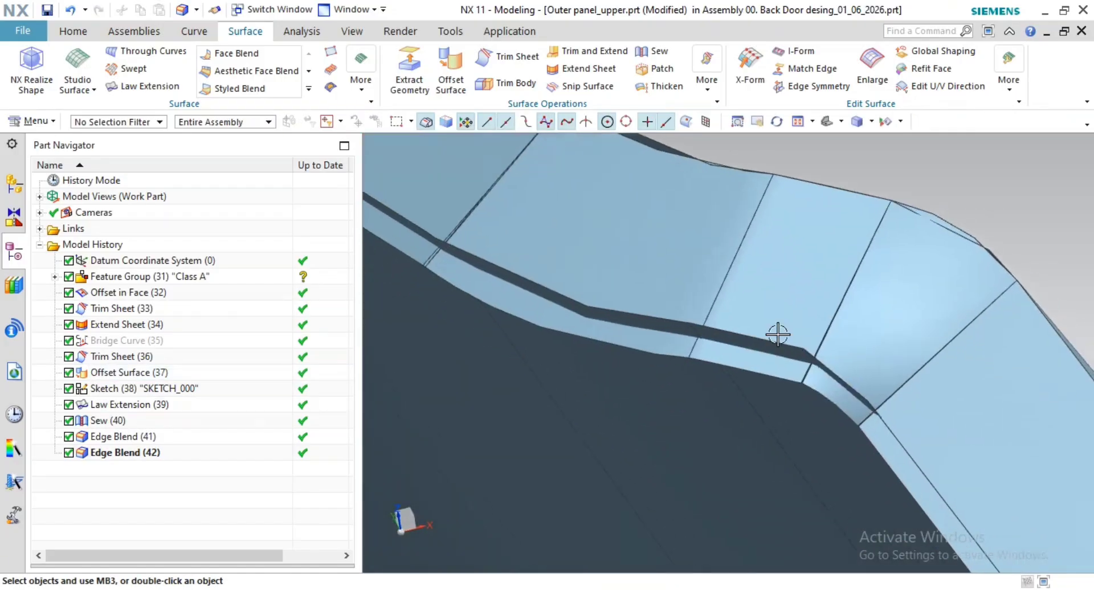
{"action": "scroll", "coordinate": [889, 425], "scroll_direction": "down", "scroll_amount": 3}
{"action": "scroll", "coordinate": [914, 371], "scroll_direction": "down", "scroll_amount": 5}
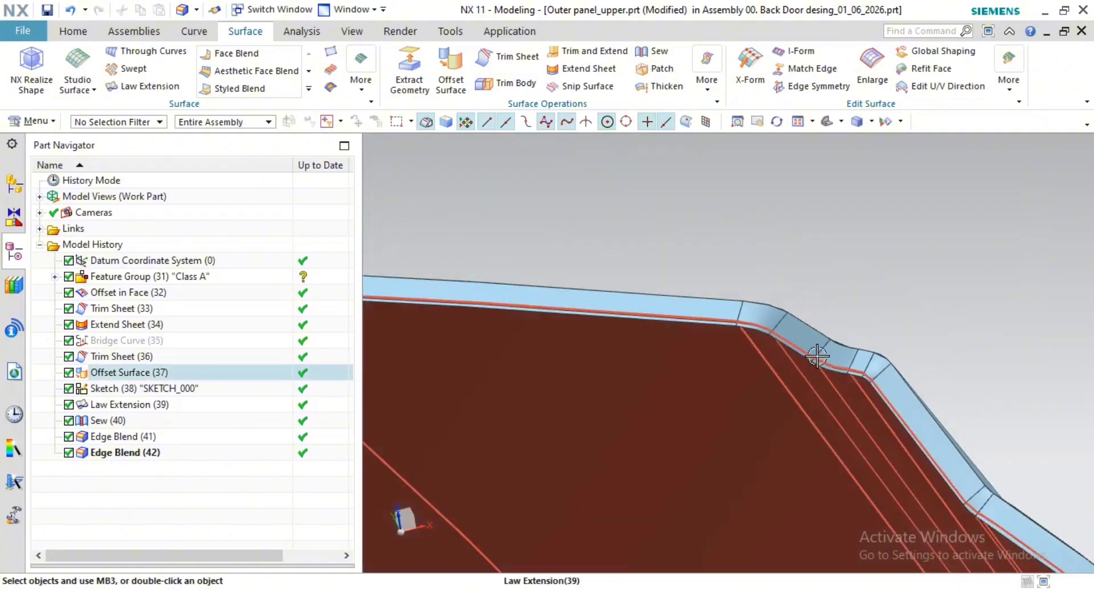
{"action": "scroll", "coordinate": [817, 356], "scroll_direction": "down", "scroll_amount": 3}
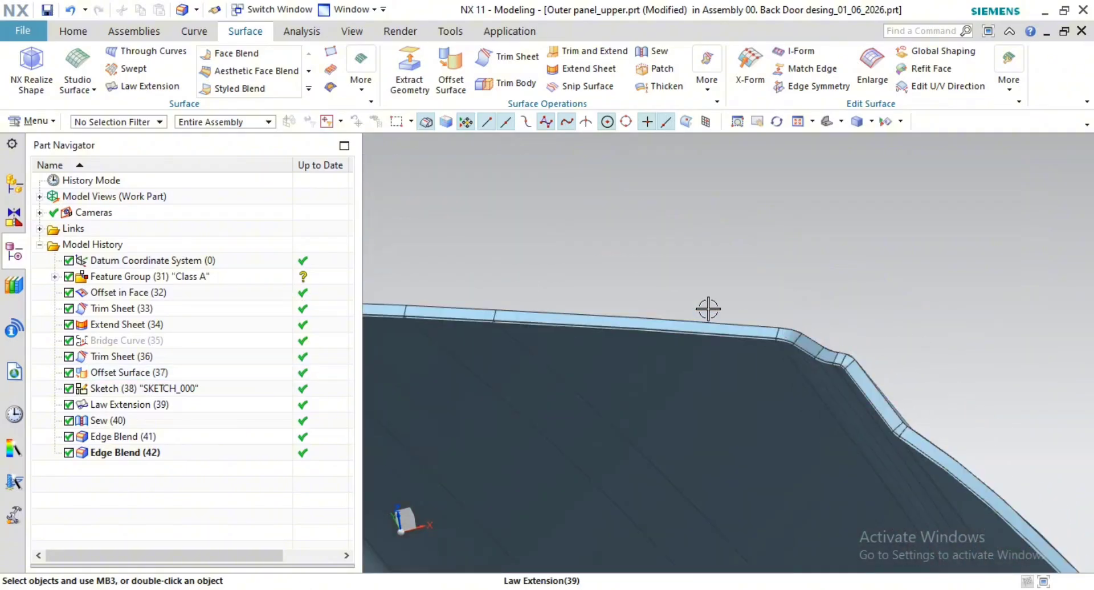
Step: Start a three-face Face Blend and pick the outer panel's body faces as the first face set
{"action": "left_click", "coordinate": [256, 55]}
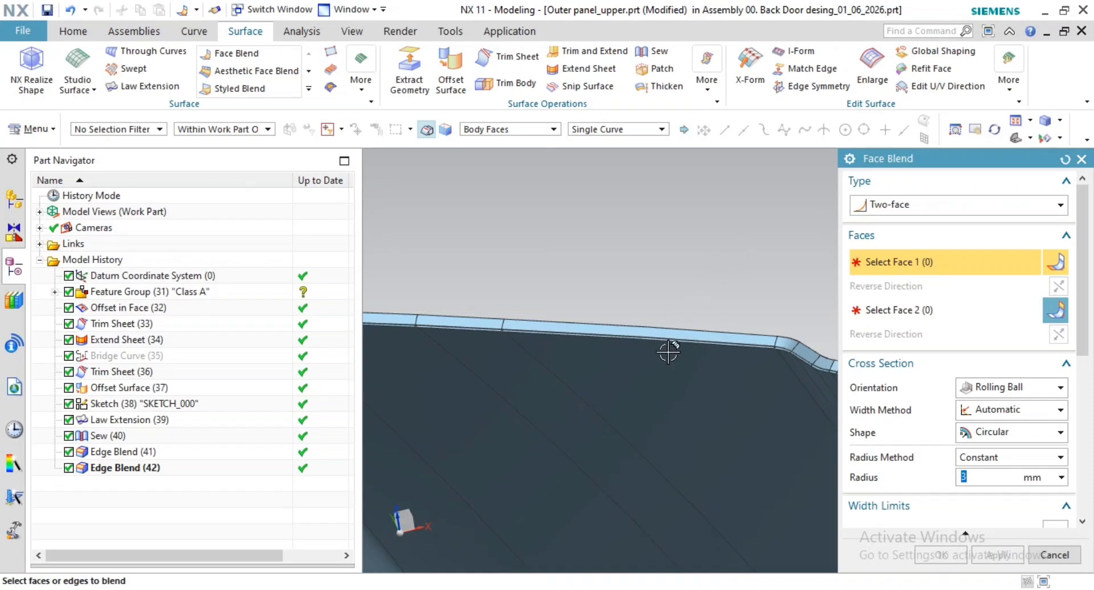
{"action": "left_click", "coordinate": [924, 205]}
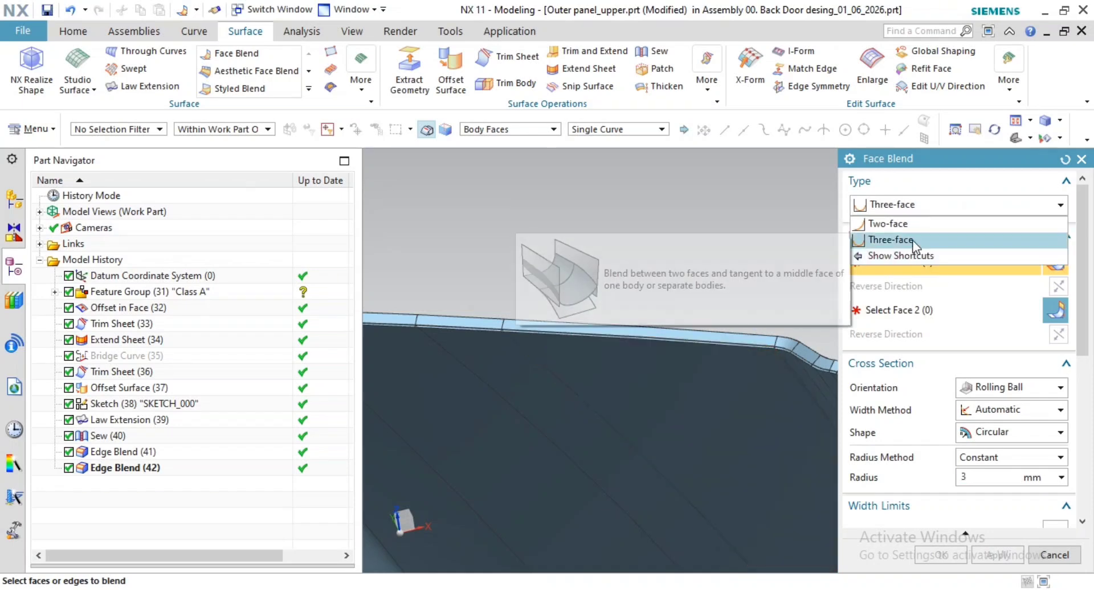
{"action": "left_click", "coordinate": [913, 240]}
{"action": "middle_click_drag", "start_coordinate": [606, 288], "coordinate": [630, 405]}
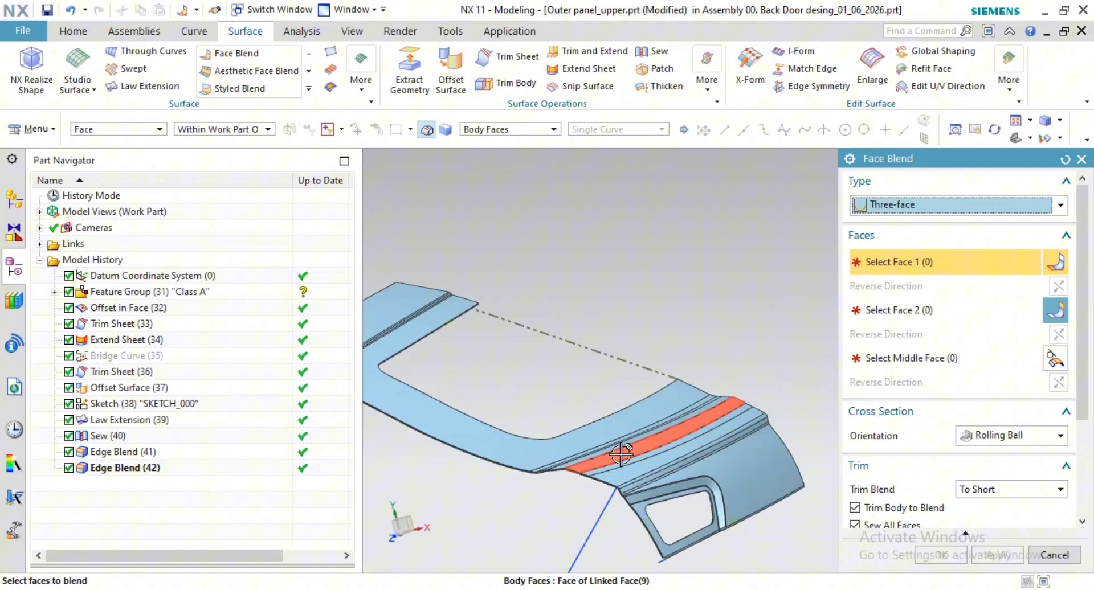
{"action": "left_click", "coordinate": [624, 412]}
{"action": "middle_click", "coordinate": [717, 296]}
Step: Pick the body faces on the panel's underside as the second face set of the three-face blend
{"action": "scroll", "coordinate": [626, 456], "scroll_direction": "down", "scroll_amount": 2}
{"action": "middle_click_drag", "start_coordinate": [626, 456], "coordinate": [644, 395]}
{"action": "scroll", "coordinate": [642, 396], "scroll_direction": "up", "scroll_amount": 3}
{"action": "left_click", "coordinate": [640, 397]}
{"action": "scroll", "coordinate": [655, 311], "scroll_direction": "down", "scroll_amount": 1}
{"action": "middle_click", "coordinate": [659, 312]}
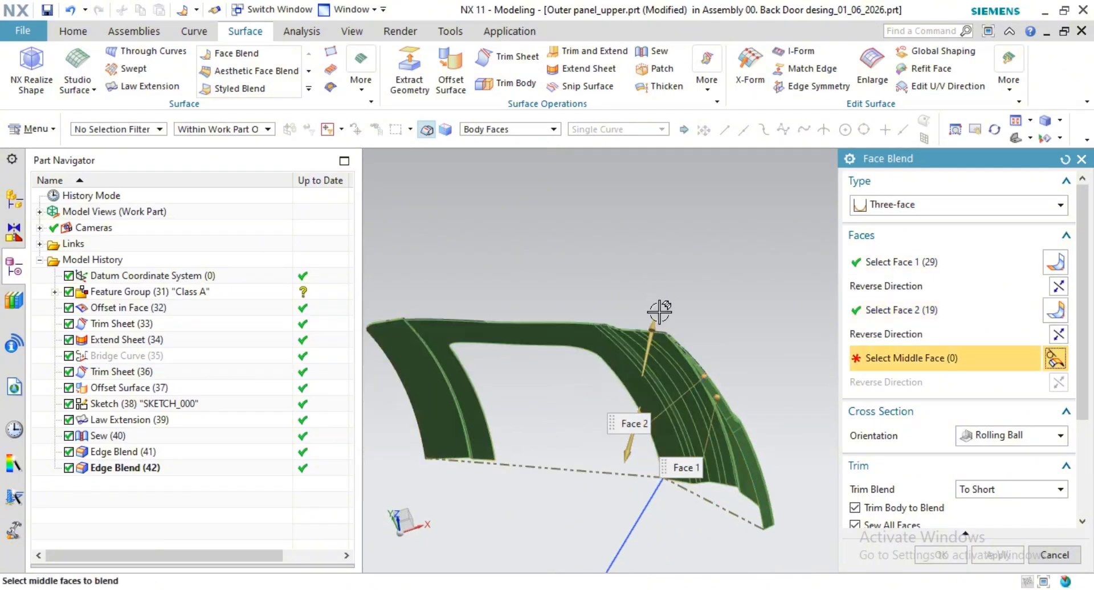
Step: Pick the flange's body faces as the middle face and try to create the three-face blend
{"action": "middle_click_drag", "start_coordinate": [659, 312], "coordinate": [655, 342]}
{"action": "scroll", "coordinate": [640, 384], "scroll_direction": "up", "scroll_amount": 5}
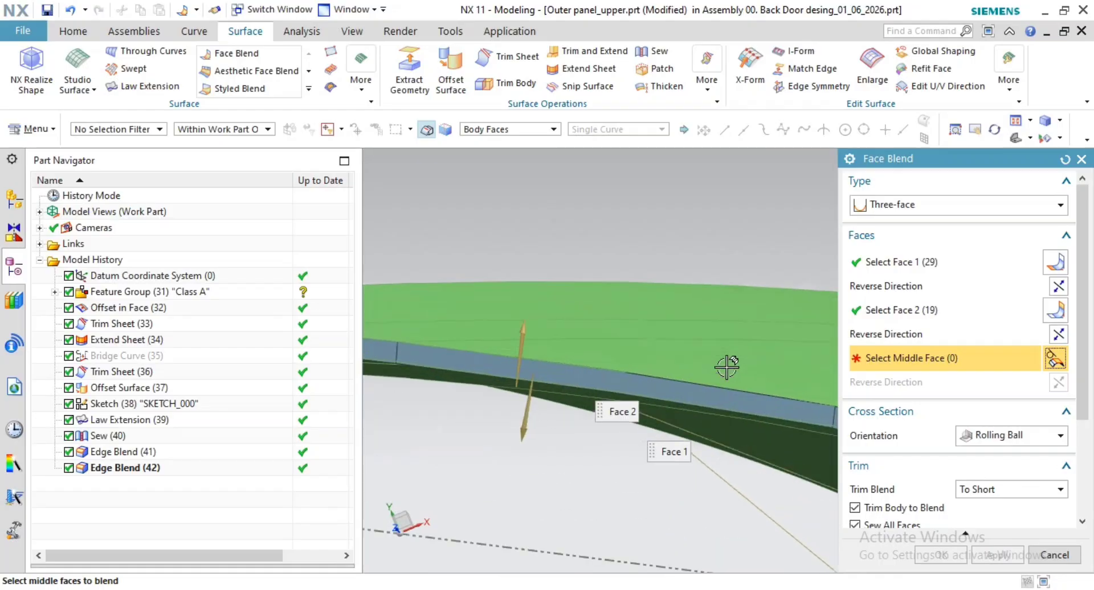
{"action": "left_click", "coordinate": [689, 384]}
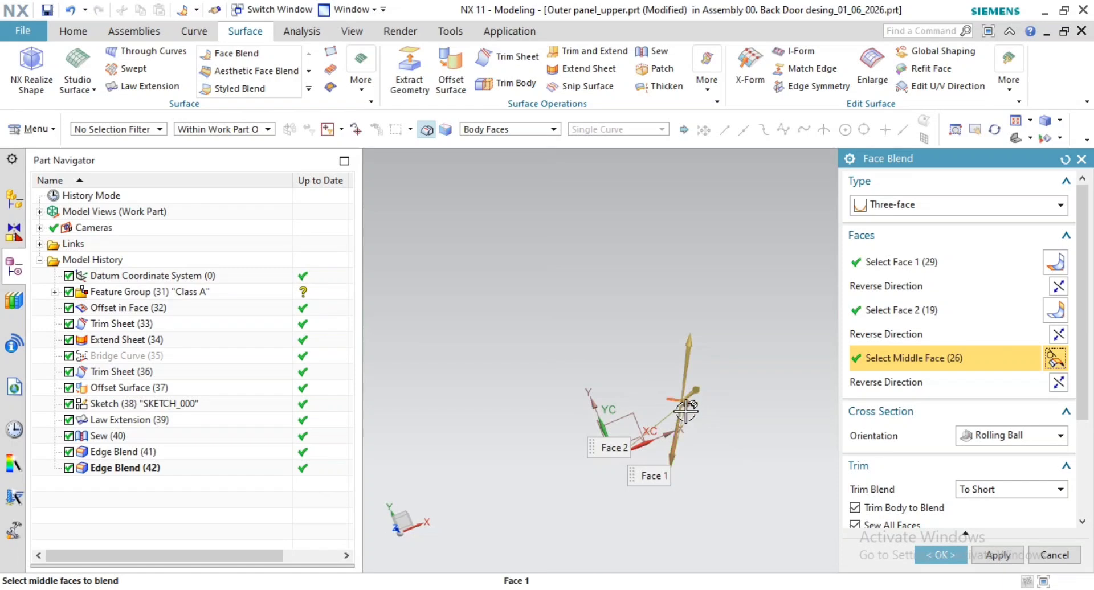
{"action": "scroll", "coordinate": [691, 394], "scroll_direction": "down", "scroll_amount": 6}
{"action": "scroll", "coordinate": [696, 385], "scroll_direction": "up", "scroll_amount": 2}
{"action": "scroll", "coordinate": [661, 399], "scroll_direction": "up", "scroll_amount": 3}
{"action": "scroll", "coordinate": [719, 496], "scroll_direction": "up", "scroll_amount": 4}
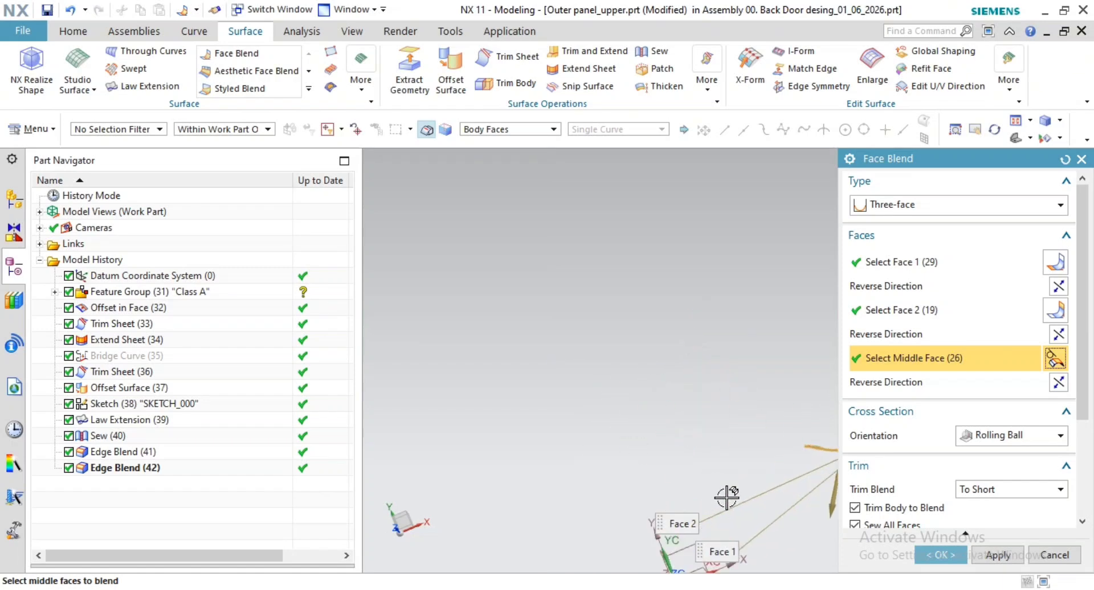
{"action": "scroll", "coordinate": [711, 491], "scroll_direction": "down", "scroll_amount": 3}
{"action": "middle_click_drag", "start_coordinate": [710, 484], "coordinate": [655, 291], "text": "shift"}
{"action": "scroll", "coordinate": [655, 292], "scroll_direction": "down", "scroll_amount": 4}
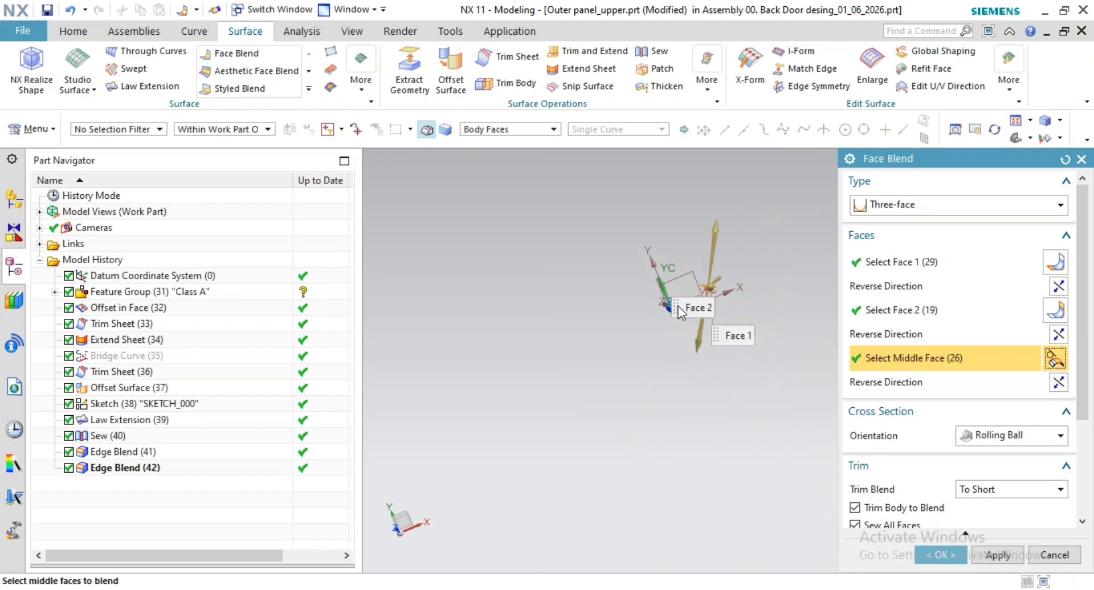
{"action": "left_click", "coordinate": [943, 555]}
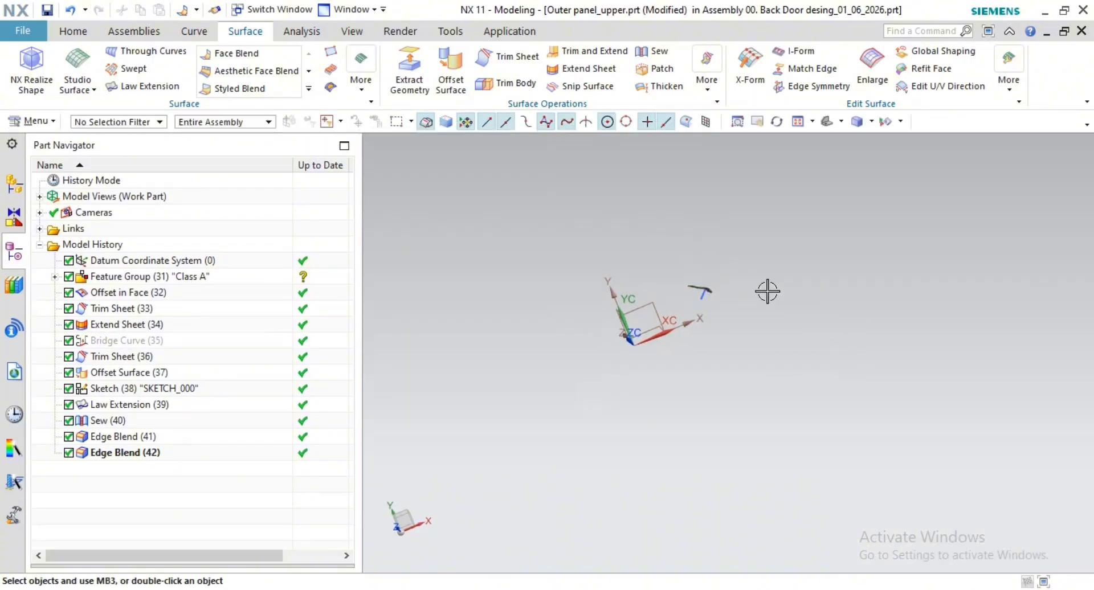
Step: Examine the flange along the outer panel's boundary edge and its curved transition near the window opening
{"action": "scroll", "coordinate": [788, 354], "scroll_direction": "up", "scroll_amount": 6}
{"action": "middle_click_drag", "start_coordinate": [691, 274], "coordinate": [765, 275]}
{"action": "scroll", "coordinate": [649, 285], "scroll_direction": "up", "scroll_amount": 10}
{"action": "scroll", "coordinate": [790, 241], "scroll_direction": "down", "scroll_amount": 10}
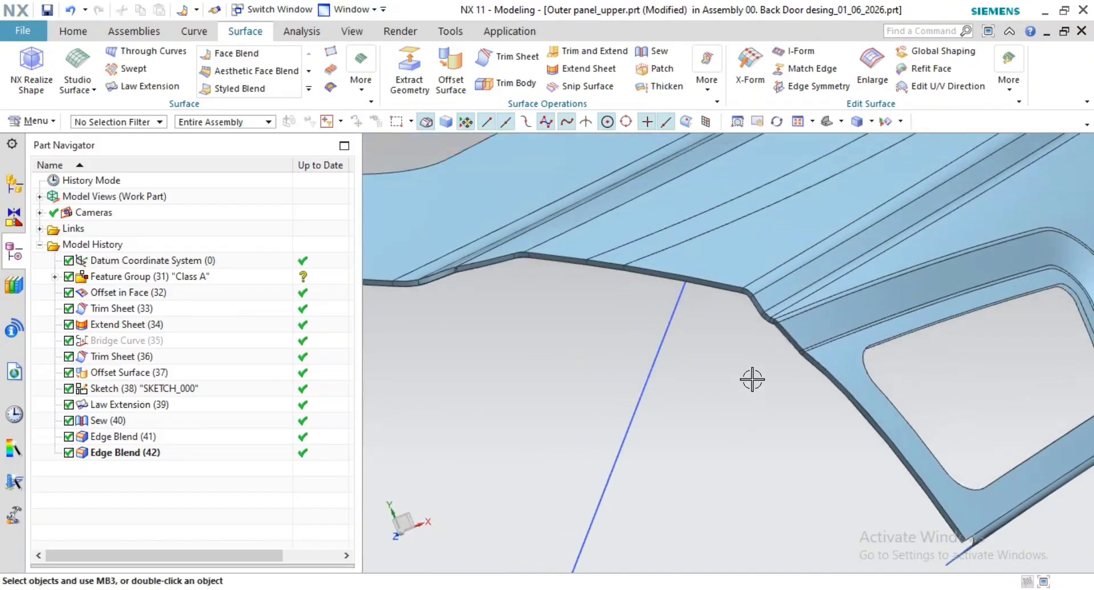
{"action": "scroll", "coordinate": [794, 407], "scroll_direction": "down", "scroll_amount": 5}
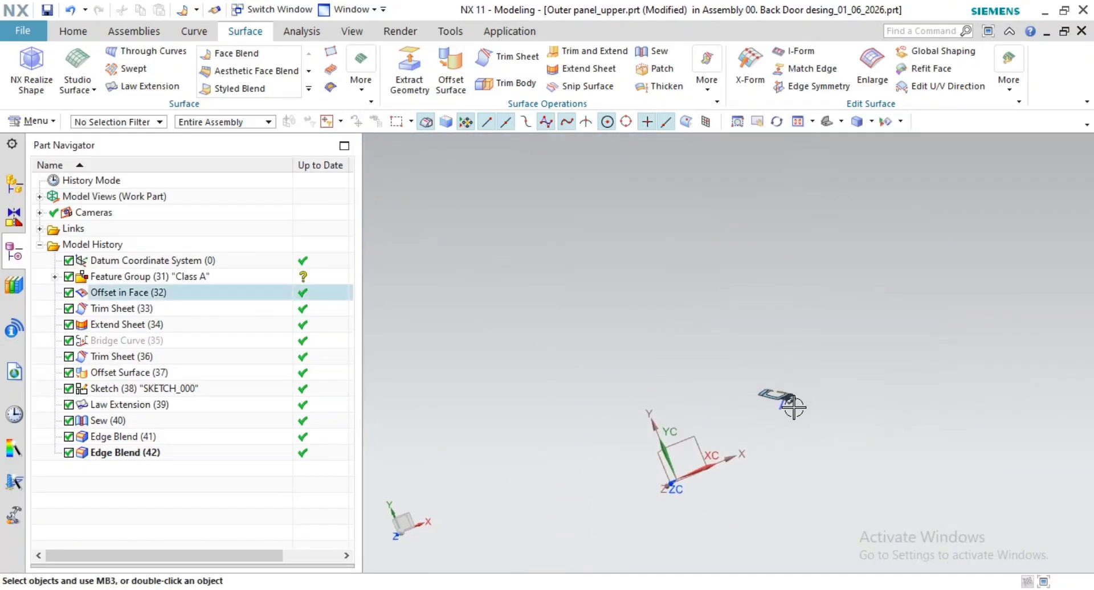
{"action": "middle_click_drag", "start_coordinate": [794, 404], "coordinate": [817, 295], "text": "shift"}
{"action": "scroll", "coordinate": [771, 318], "scroll_direction": "up", "scroll_amount": 6}
{"action": "scroll", "coordinate": [769, 254], "scroll_direction": "up", "scroll_amount": 6}
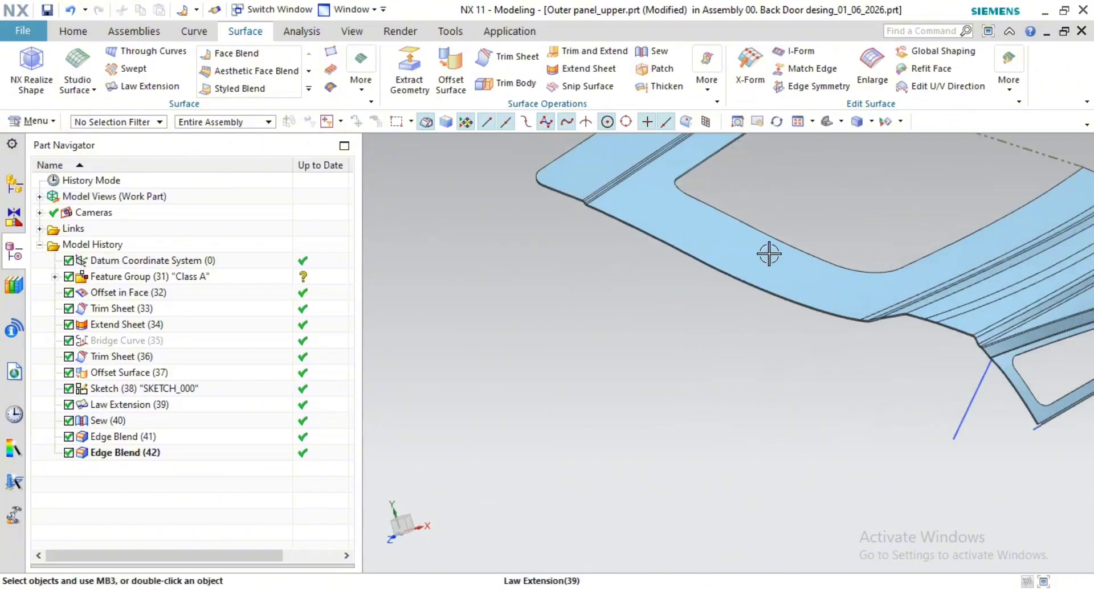
{"action": "mouse_move", "coordinate": [772, 268]}
{"action": "middle_mouse_down"}
{"action": "mouse_move", "coordinate": [789, 259]}
{"action": "mouse_move", "coordinate": [775, 273]}
{"action": "middle_mouse_up"}
{"action": "scroll", "coordinate": [1022, 436], "scroll_direction": "up", "scroll_amount": 5}
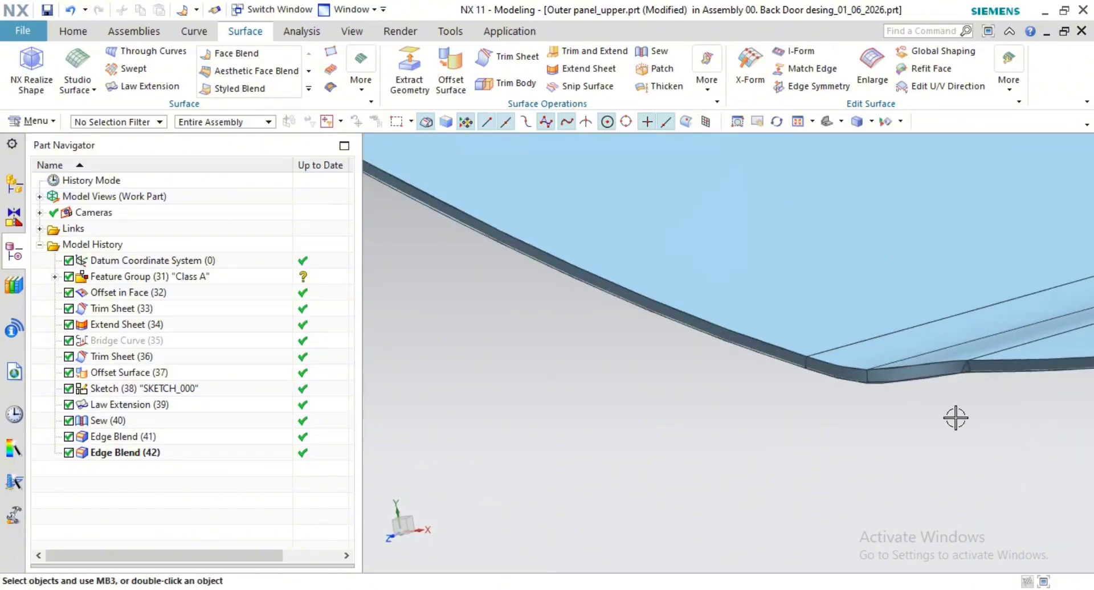
{"action": "scroll", "coordinate": [956, 417], "scroll_direction": "up", "scroll_amount": 5}
{"action": "scroll", "coordinate": [818, 335], "scroll_direction": "up", "scroll_amount": 2}
{"action": "middle_click_drag", "start_coordinate": [818, 334], "coordinate": [862, 451], "text": "shift"}
{"action": "scroll", "coordinate": [765, 394], "scroll_direction": "down", "scroll_amount": 2}
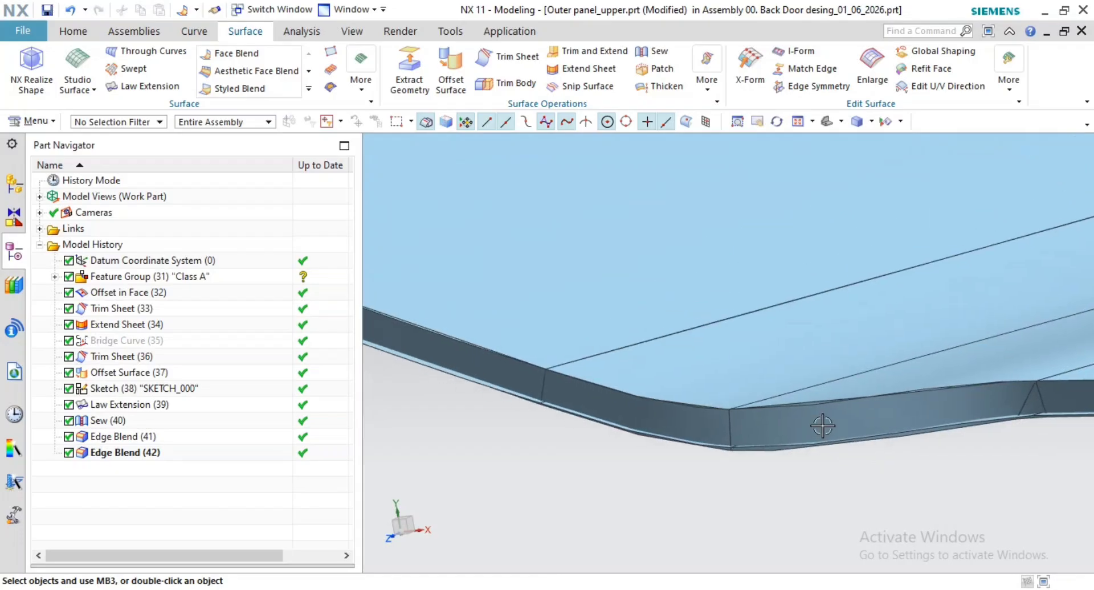
{"action": "scroll", "coordinate": [821, 451], "scroll_direction": "up", "scroll_amount": 2}
Step: Update the display of the panel so its curved flange edges are redrawn smoothly
{"action": "right_click", "coordinate": [901, 464]}
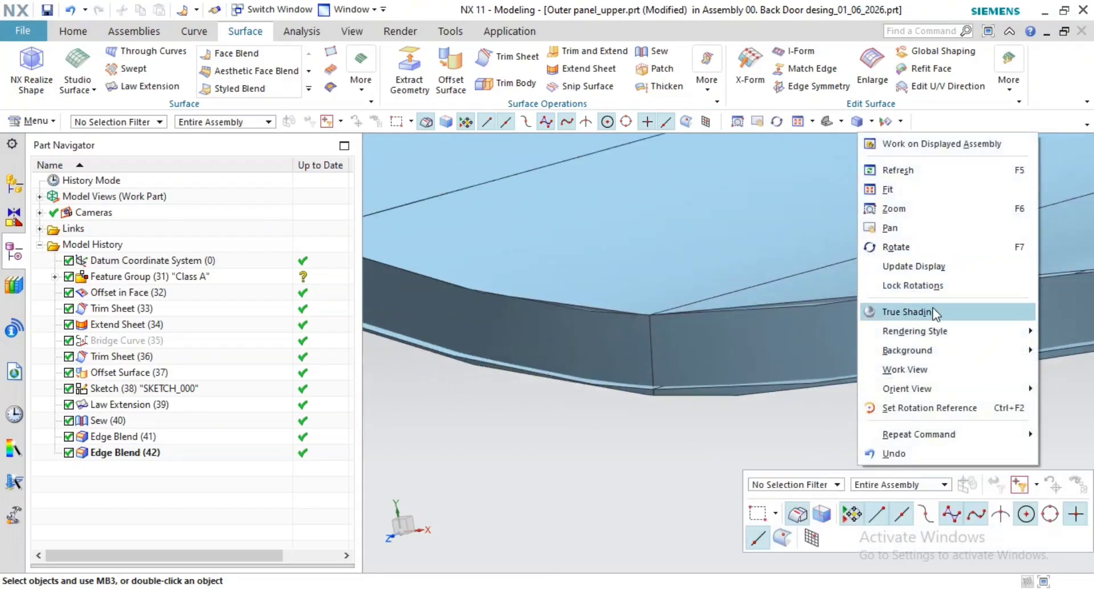
{"action": "left_click", "coordinate": [968, 266]}
{"action": "scroll", "coordinate": [910, 369], "scroll_direction": "down", "scroll_amount": 2}
{"action": "middle_click_drag", "start_coordinate": [910, 370], "coordinate": [730, 370], "text": "shift"}
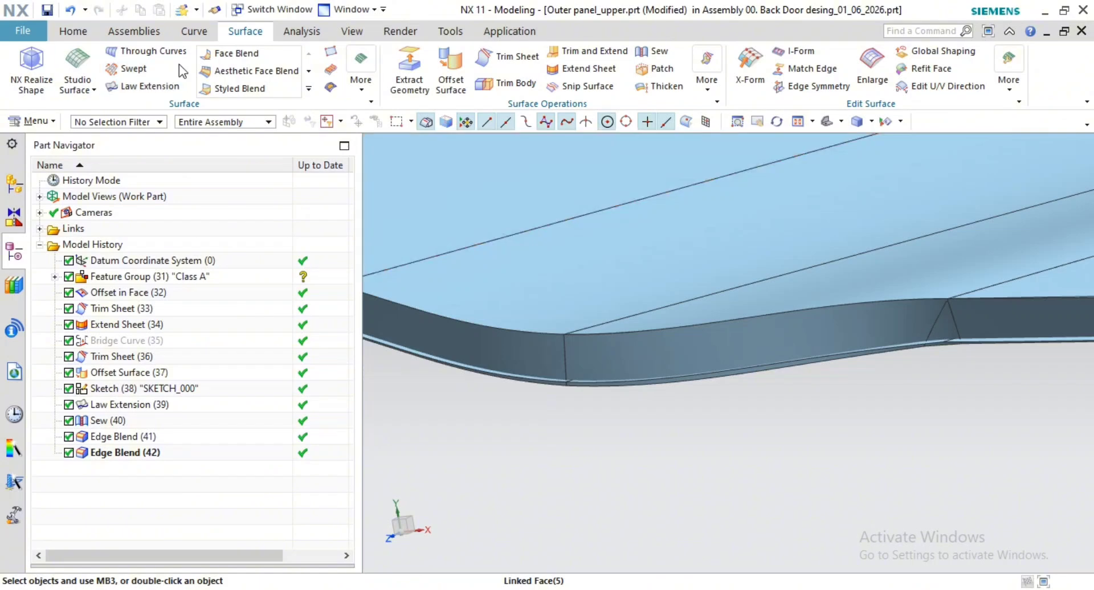
Step: Set up a three-face Face Blend with the panel's outer skin as face 1 and reverse its direction to point inward
{"action": "left_click", "coordinate": [235, 53]}
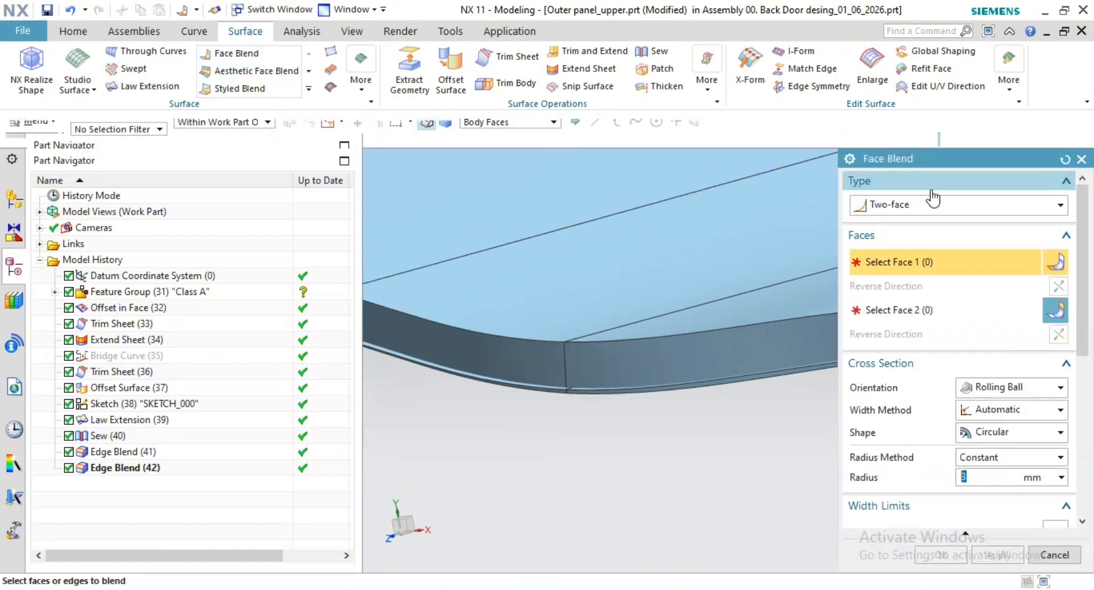
{"action": "left_click", "coordinate": [910, 207]}
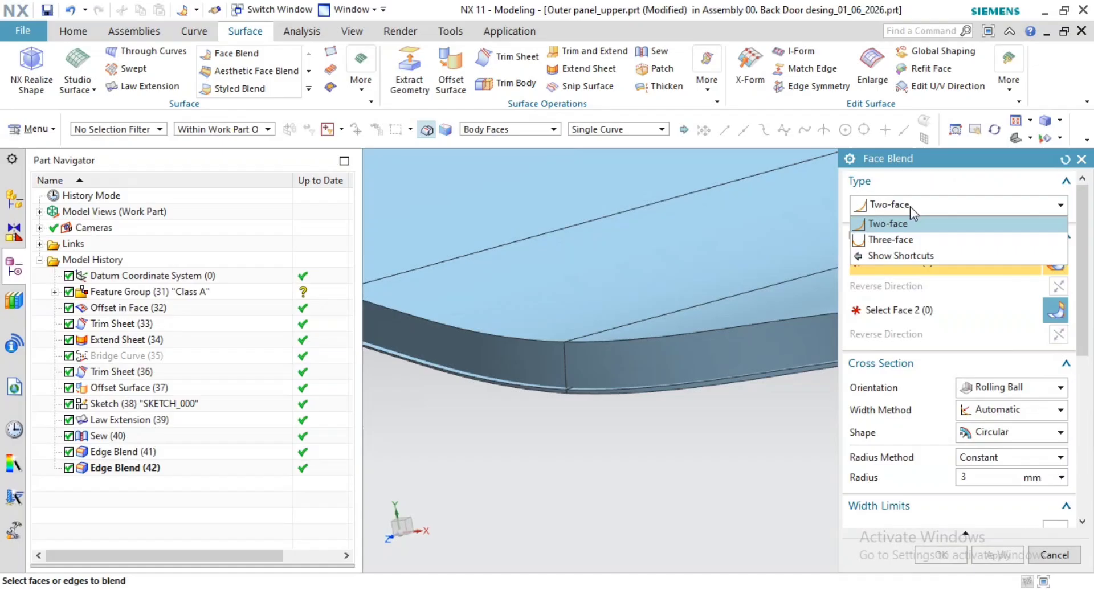
{"action": "left_click", "coordinate": [892, 241]}
{"action": "left_click", "coordinate": [708, 263]}
{"action": "middle_click", "coordinate": [708, 263]}
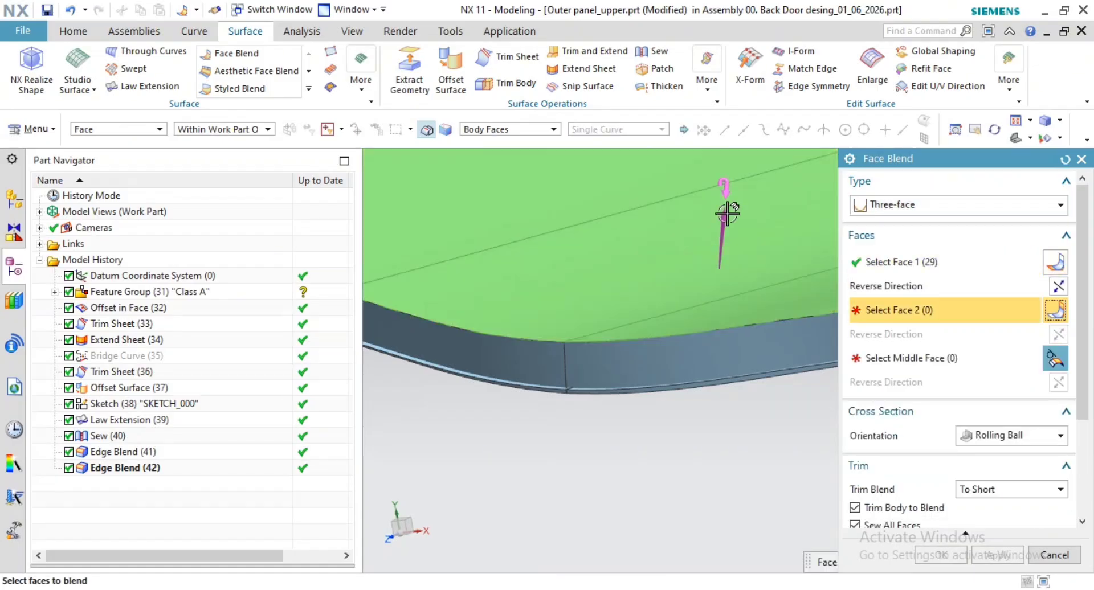
{"action": "middle_click_drag", "start_coordinate": [727, 291], "coordinate": [732, 344]}
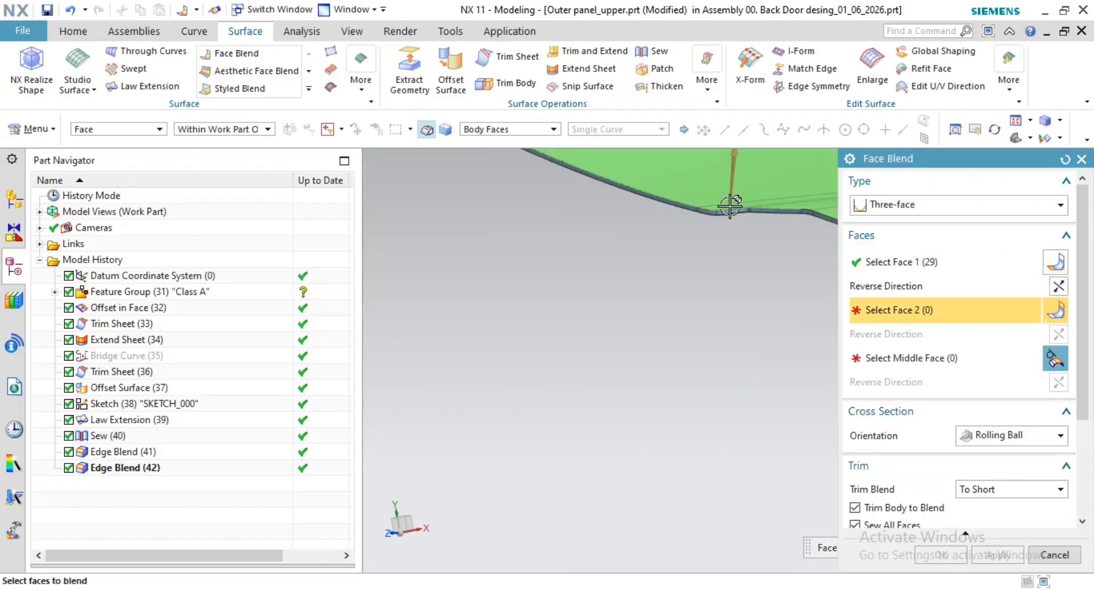
{"action": "double_click", "coordinate": [734, 171]}
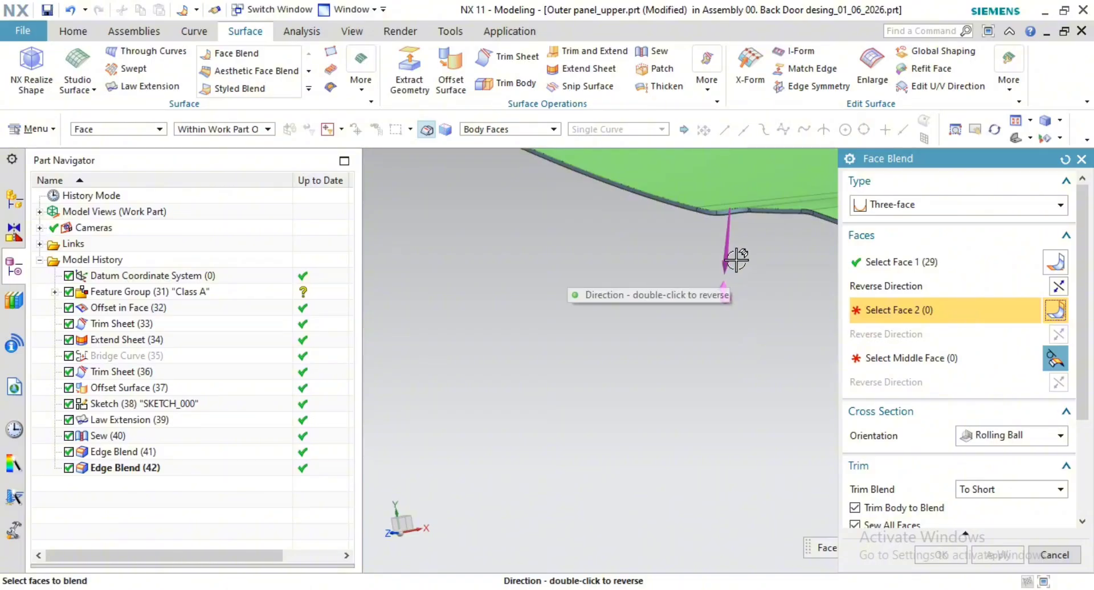
Step: Select the inner offset surface as face 2 and the boundary flange as the middle face of the blend
{"action": "middle_click_drag", "start_coordinate": [733, 256], "coordinate": [649, 448]}
{"action": "left_click", "coordinate": [572, 443]}
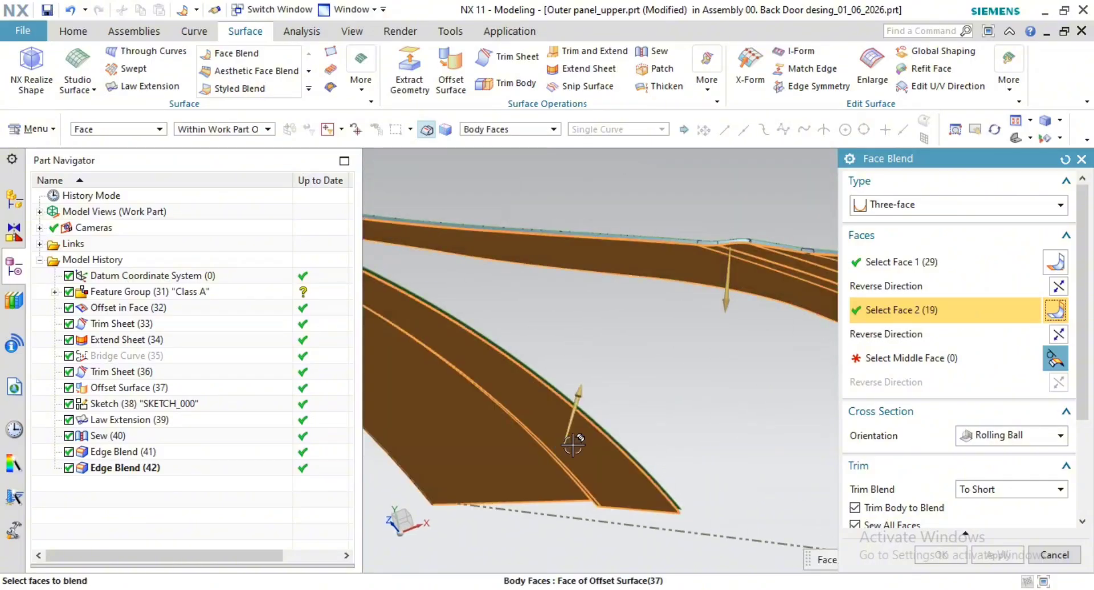
{"action": "middle_click", "coordinate": [705, 424]}
{"action": "scroll", "coordinate": [752, 267], "scroll_direction": "up", "scroll_amount": 7}
{"action": "middle_click_drag", "start_coordinate": [713, 225], "coordinate": [691, 392], "text": "shift"}
{"action": "scroll", "coordinate": [688, 399], "scroll_direction": "up", "scroll_amount": 5}
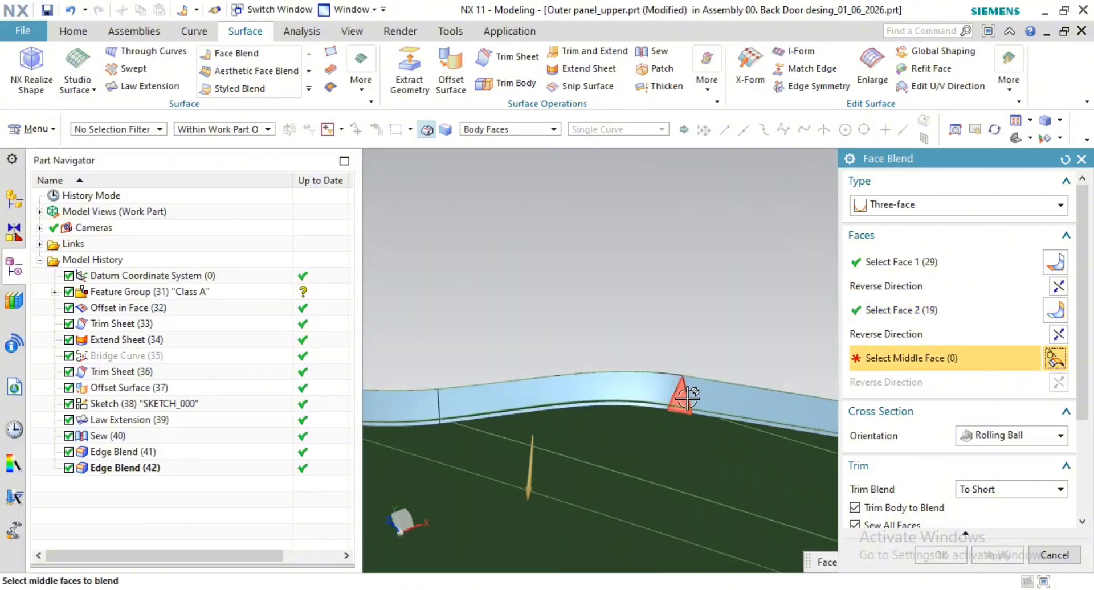
{"action": "left_click", "coordinate": [734, 398]}
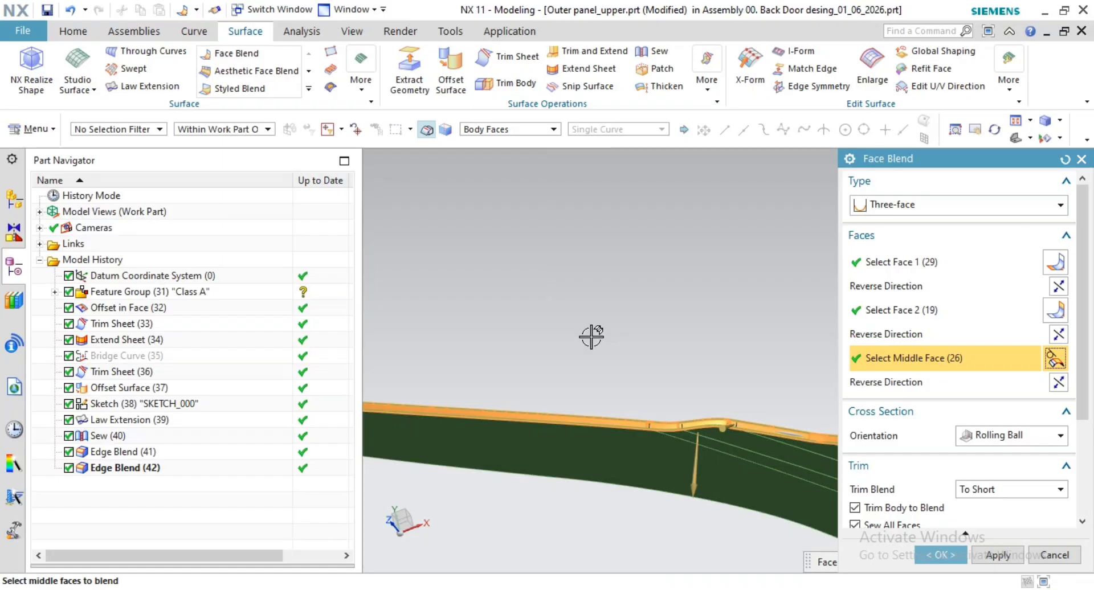
Step: Check the selected middle faces along the flange up to its end corner, and cancel the three-face blend
{"action": "scroll", "coordinate": [794, 432], "scroll_direction": "up", "scroll_amount": 4}
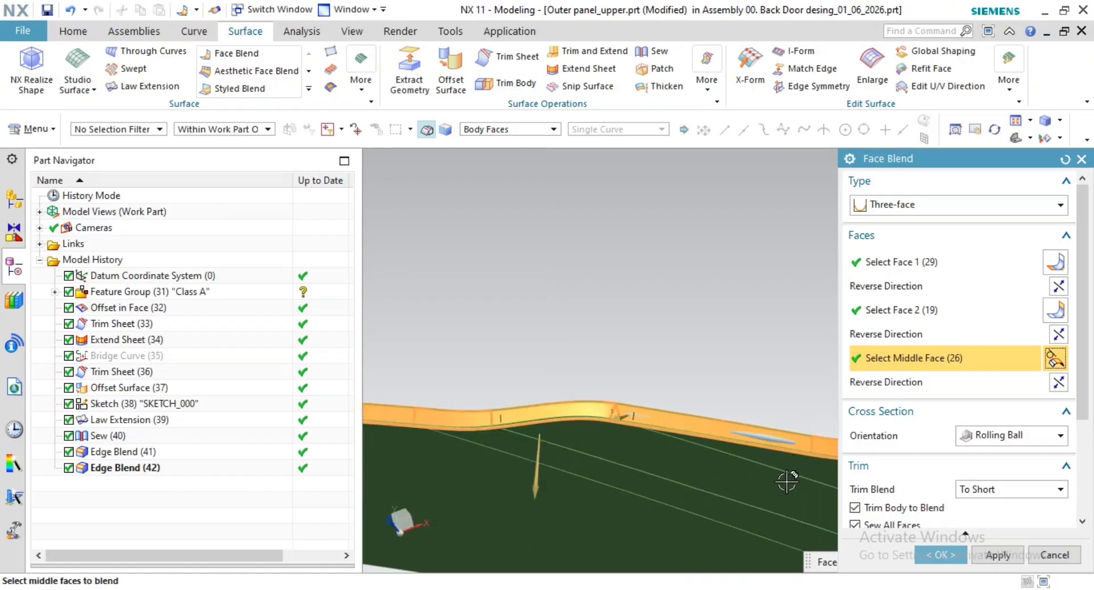
{"action": "middle_click_drag", "start_coordinate": [785, 481], "coordinate": [456, 469], "text": "shift"}
{"action": "middle_click_drag", "start_coordinate": [730, 464], "coordinate": [559, 483], "text": "shift"}
{"action": "scroll", "coordinate": [576, 524], "scroll_direction": "up", "scroll_amount": 2}
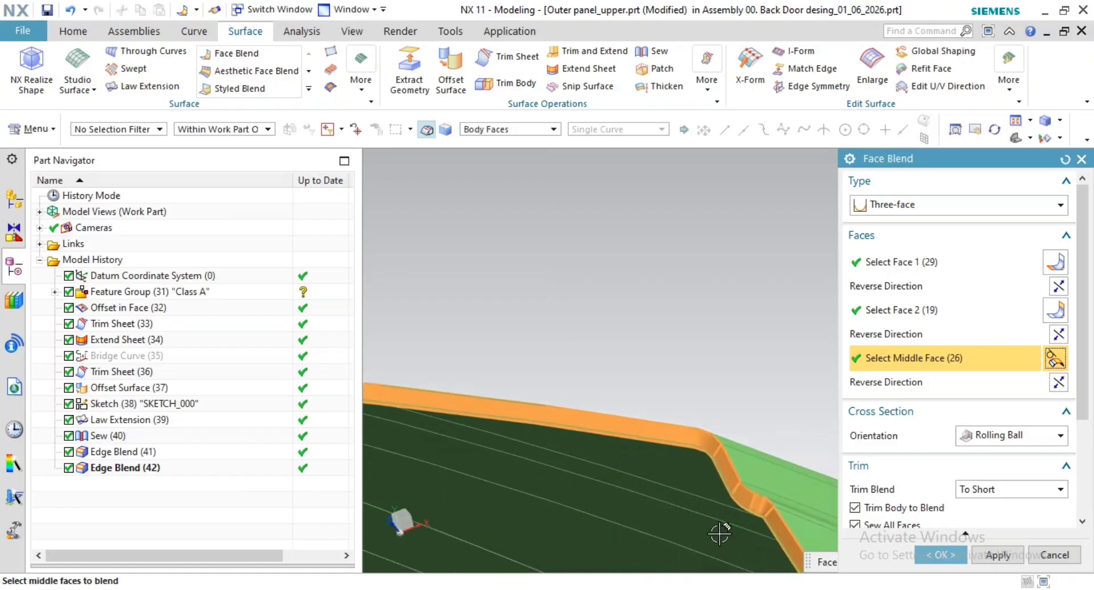
{"action": "scroll", "coordinate": [764, 547], "scroll_direction": "up", "scroll_amount": 2}
{"action": "middle_click_drag", "start_coordinate": [764, 547], "coordinate": [692, 355], "text": "shift"}
{"action": "middle_click_drag", "start_coordinate": [741, 387], "coordinate": [473, 198], "text": "shift"}
{"action": "scroll", "coordinate": [474, 198], "scroll_direction": "down", "scroll_amount": 2}
{"action": "scroll", "coordinate": [701, 539], "scroll_direction": "up", "scroll_amount": 5}
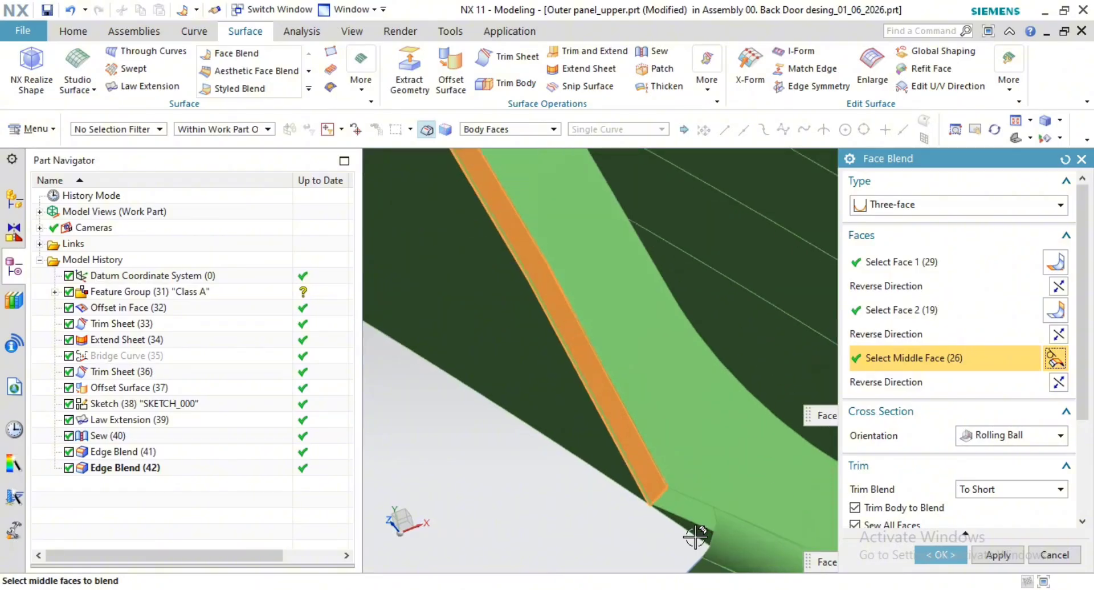
{"action": "left_click", "coordinate": [1041, 554]}
{"action": "scroll", "coordinate": [649, 359], "scroll_direction": "down", "scroll_amount": 4}
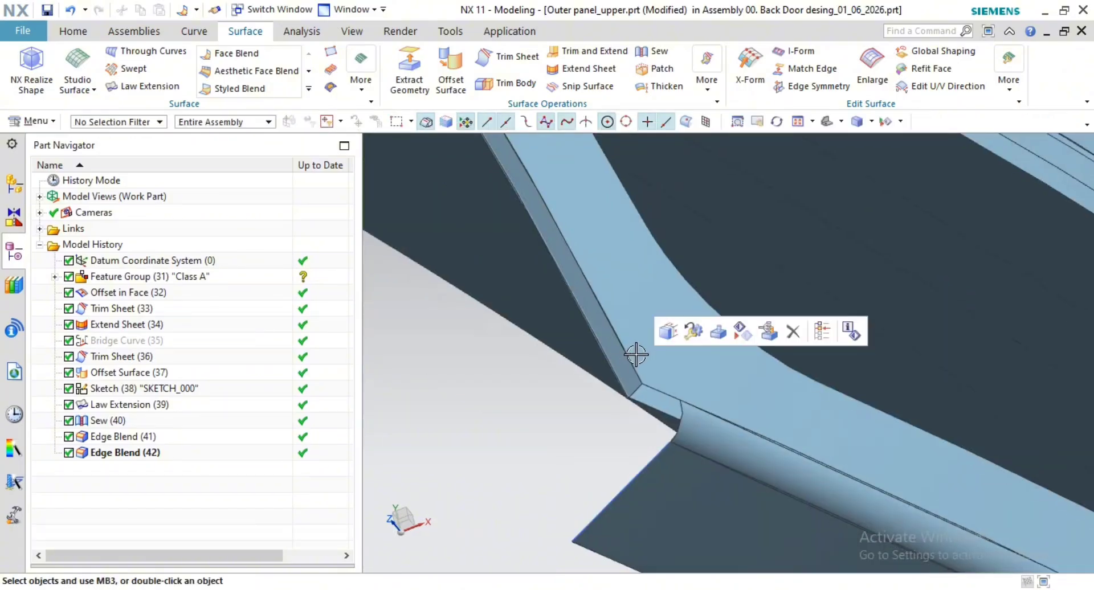
{"action": "middle_click_drag", "start_coordinate": [637, 355], "coordinate": [619, 300]}
{"action": "scroll", "coordinate": [741, 438], "scroll_direction": "down", "scroll_amount": 5}
{"action": "scroll", "coordinate": [567, 344], "scroll_direction": "up", "scroll_amount": 3}
{"action": "middle_click_drag", "start_coordinate": [567, 344], "coordinate": [750, 396]}
{"action": "left_click", "coordinate": [587, 51]}
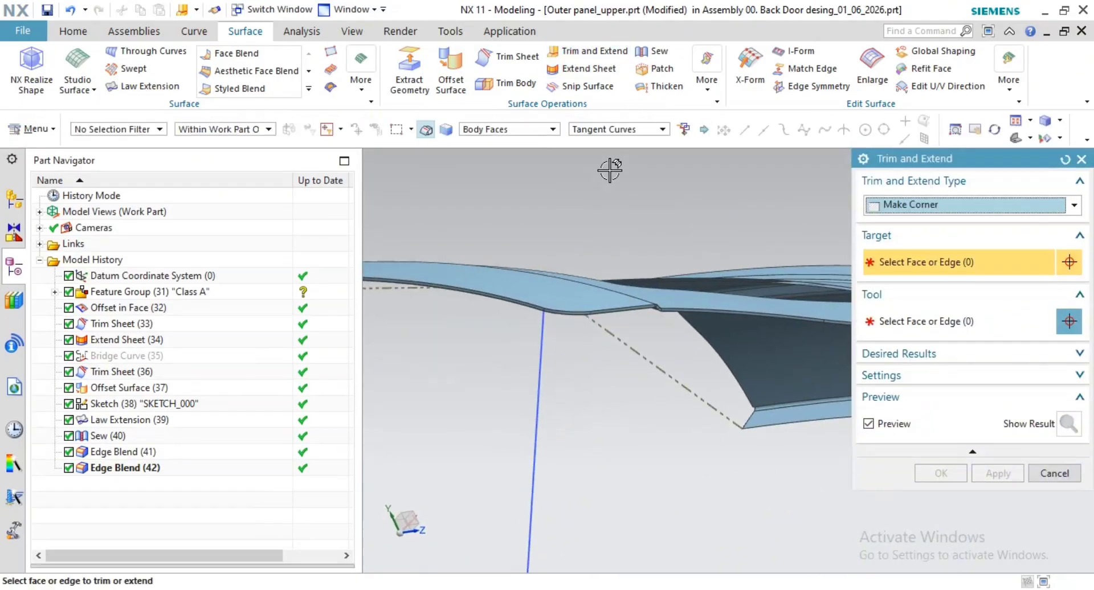
{"action": "left_click", "coordinate": [228, 54]}
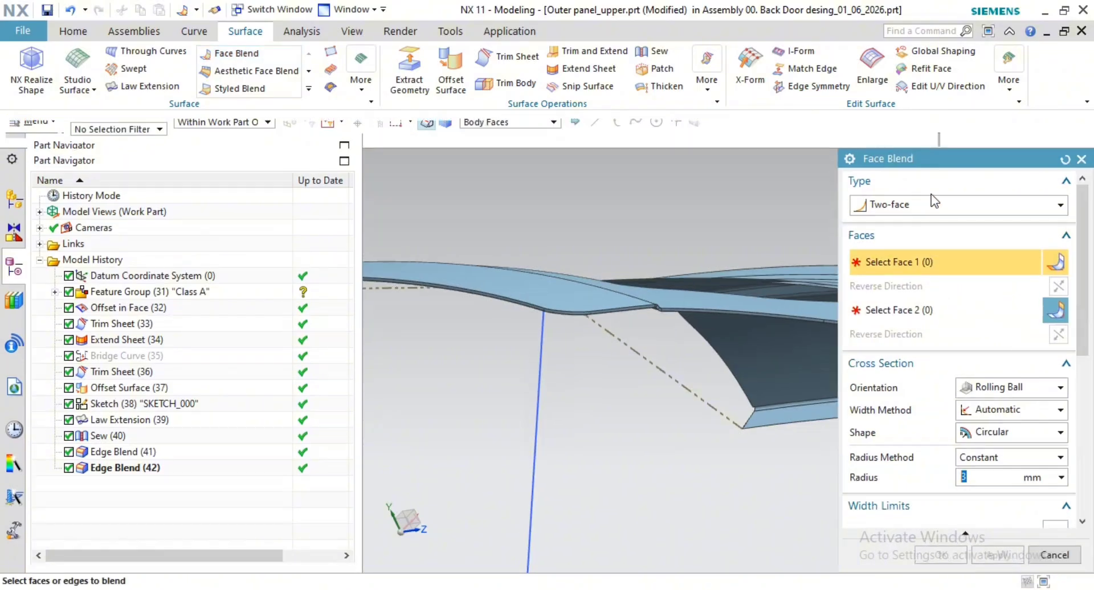
{"action": "middle_click_drag", "start_coordinate": [764, 346], "coordinate": [742, 362]}
{"action": "left_click", "coordinate": [699, 350]}
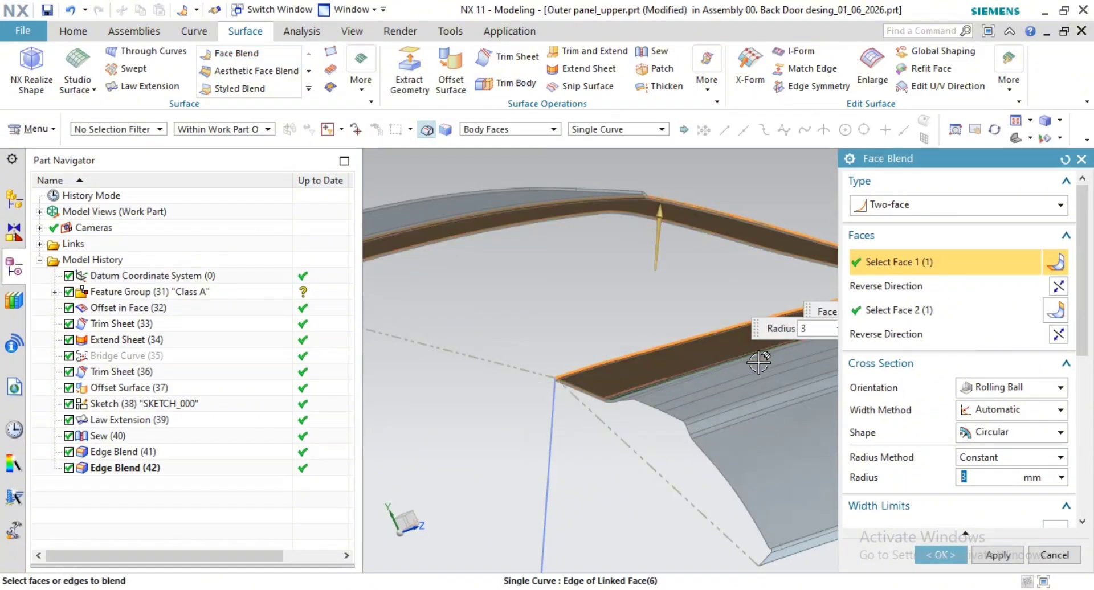
{"action": "scroll", "coordinate": [762, 363], "scroll_direction": "down", "scroll_amount": 4}
{"action": "scroll", "coordinate": [778, 367], "scroll_direction": "up", "scroll_amount": 4}
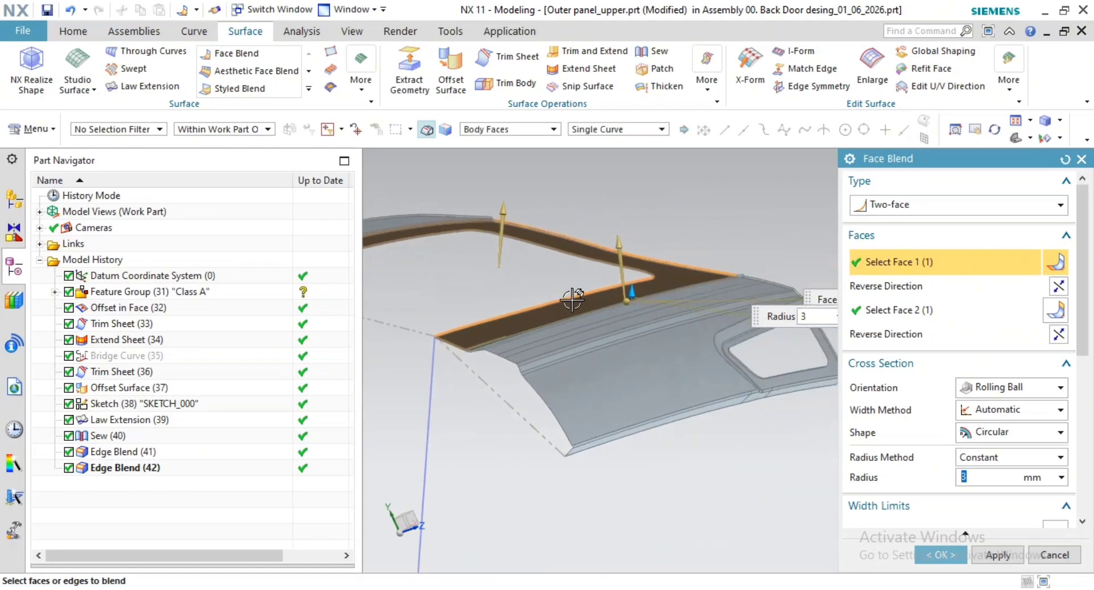
{"action": "middle_click_drag", "start_coordinate": [572, 298], "coordinate": [584, 336]}
{"action": "mouse_move", "coordinate": [655, 391]}
{"action": "middle_mouse_down"}
{"action": "mouse_move", "coordinate": [640, 386]}
{"action": "mouse_move", "coordinate": [652, 383]}
{"action": "middle_mouse_up"}
{"action": "middle_click", "coordinate": [661, 380]}
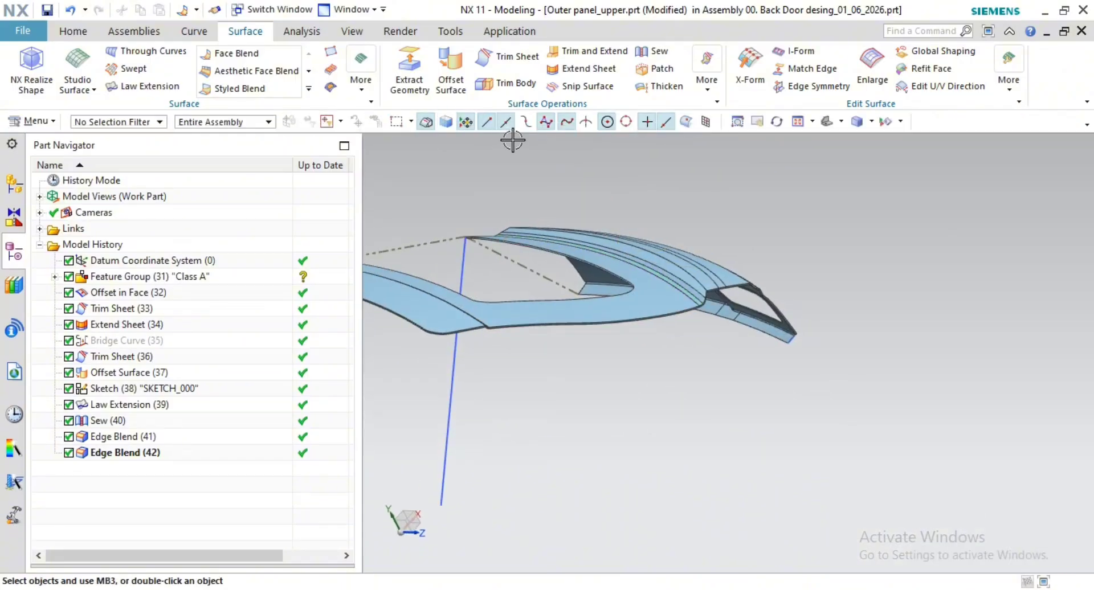
Step: Set up a two-face Face Blend with the inner offset surface as face 1 and the boundary flange as face 2
{"action": "left_click", "coordinate": [233, 53]}
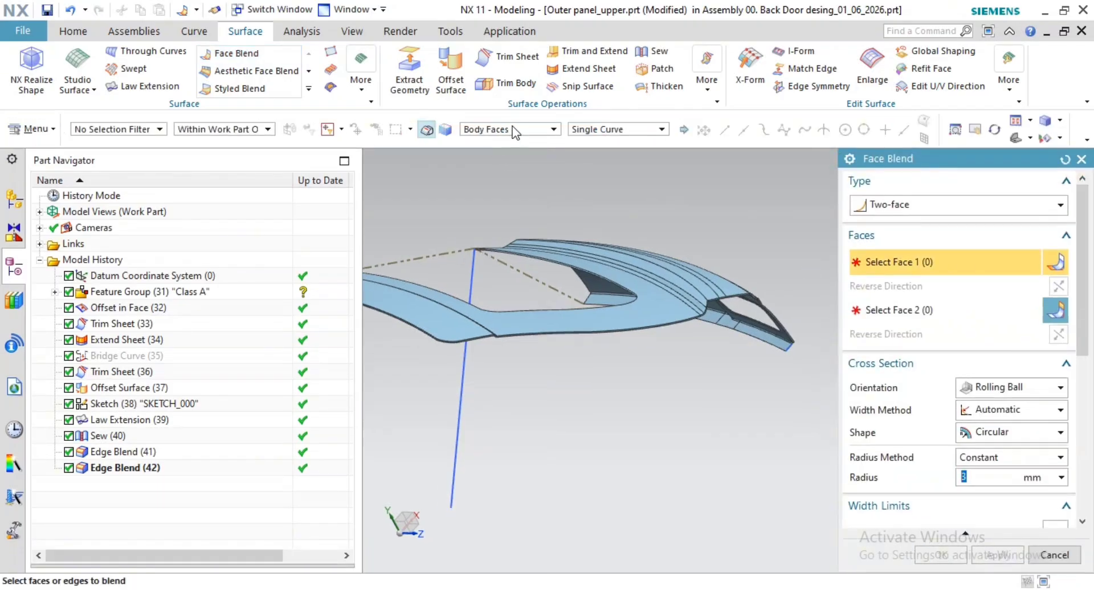
{"action": "middle_click_drag", "start_coordinate": [709, 303], "coordinate": [636, 247]}
{"action": "left_click", "coordinate": [634, 245]}
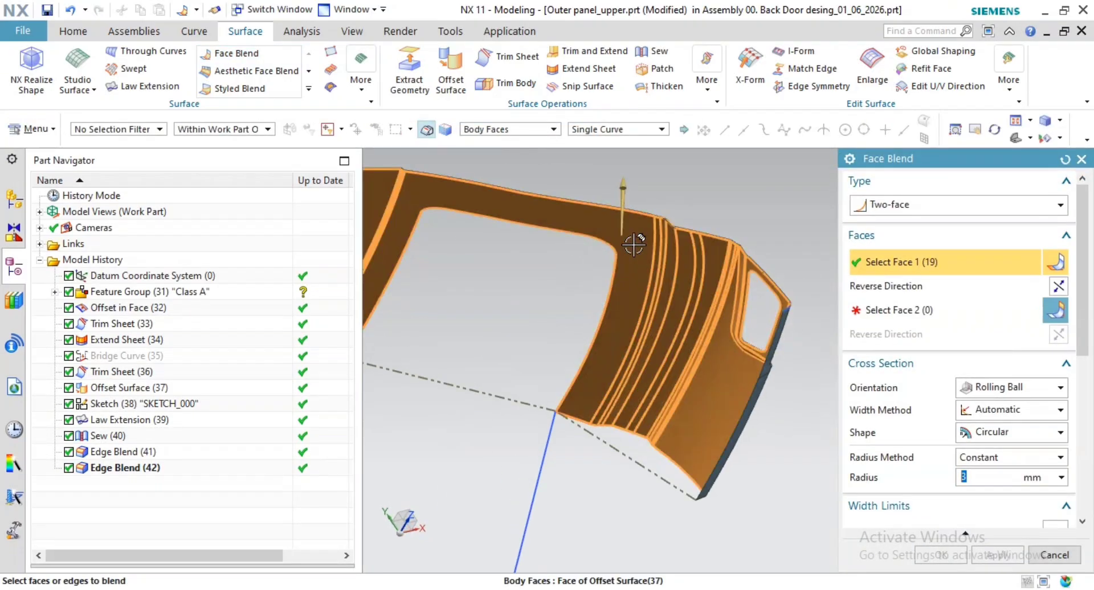
{"action": "middle_click", "coordinate": [715, 207]}
{"action": "scroll", "coordinate": [715, 207], "scroll_direction": "down", "scroll_amount": 2}
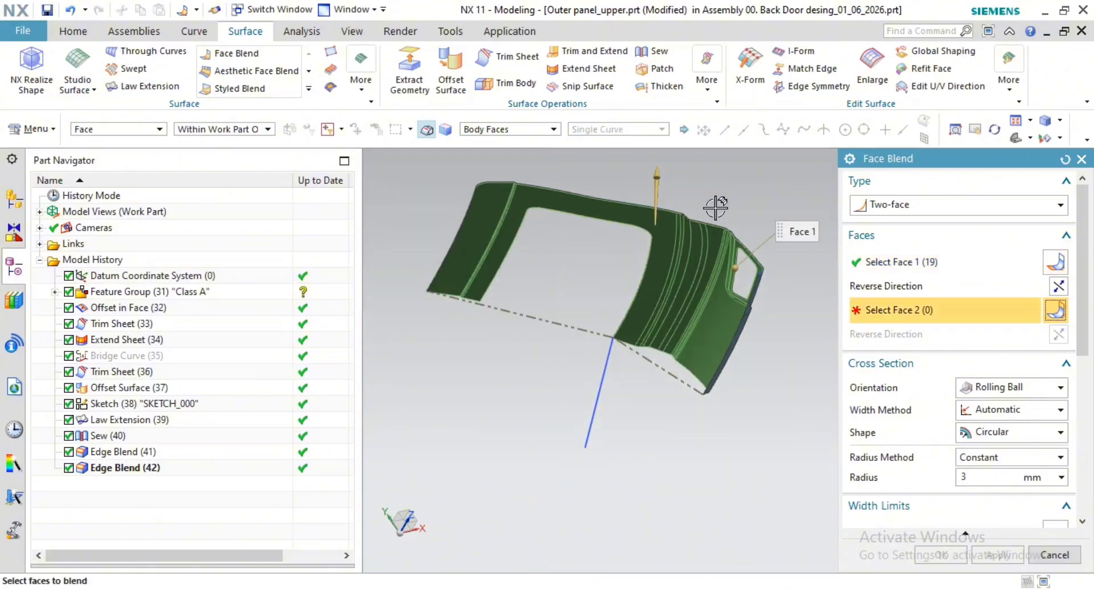
{"action": "middle_click_drag", "start_coordinate": [716, 207], "coordinate": [640, 285]}
{"action": "scroll", "coordinate": [640, 286], "scroll_direction": "up", "scroll_amount": 6}
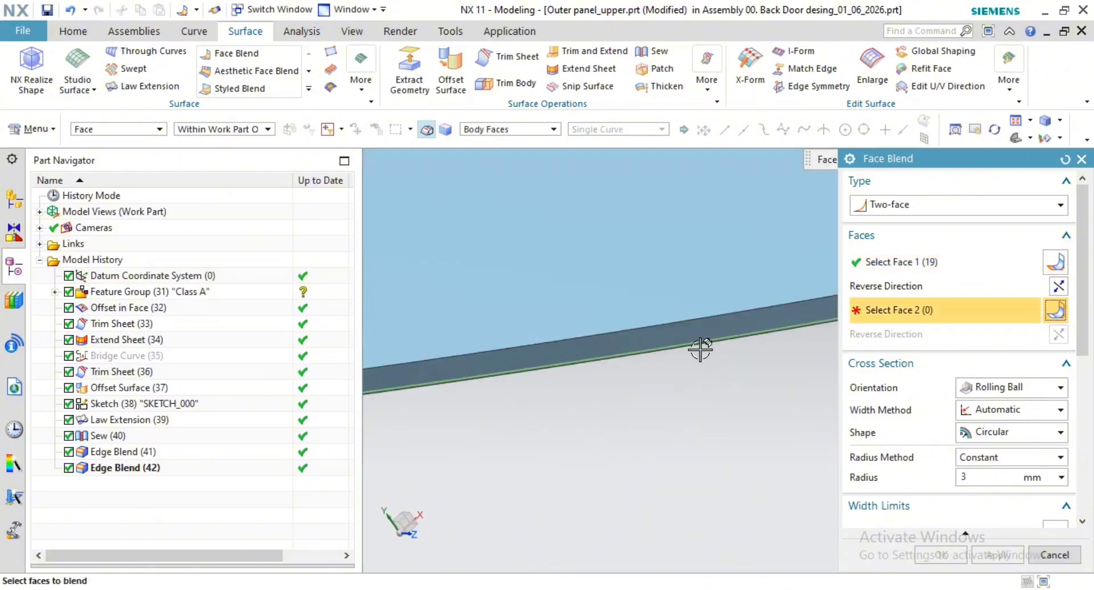
{"action": "left_click", "coordinate": [671, 337]}
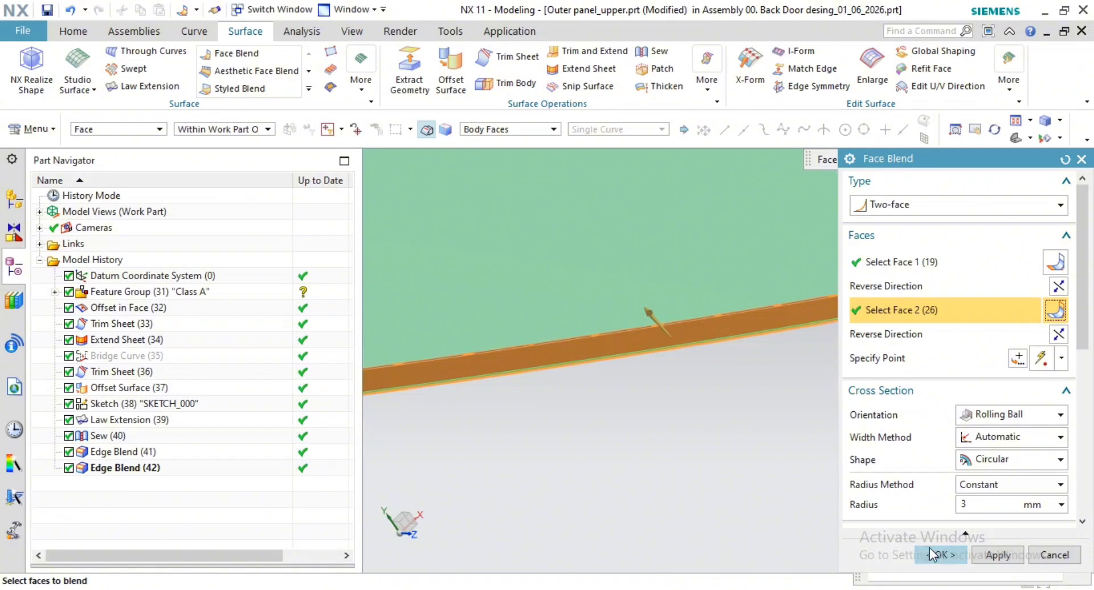
Step: Set the blend radius to 2.65/2 mm and check the preview along the flange to its end corner
{"action": "double_click", "coordinate": [976, 503]}
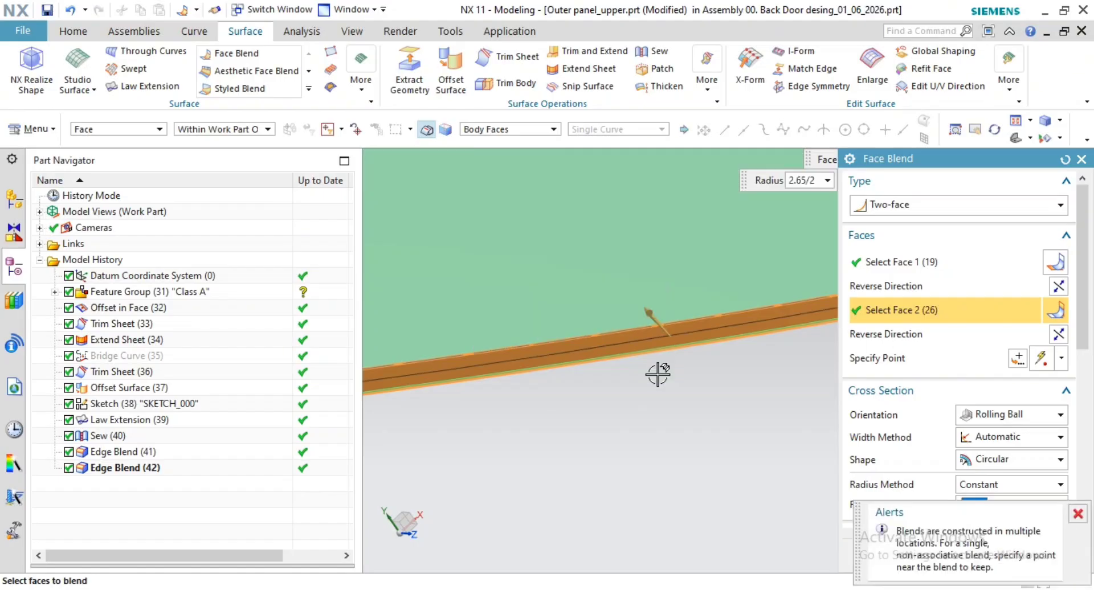
{"action": "scroll", "coordinate": [684, 383], "scroll_direction": "down", "scroll_amount": 5}
{"action": "middle_click_drag", "start_coordinate": [677, 398], "coordinate": [692, 414]}
{"action": "scroll", "coordinate": [701, 414], "scroll_direction": "up", "scroll_amount": 5}
{"action": "scroll", "coordinate": [749, 455], "scroll_direction": "up", "scroll_amount": 4}
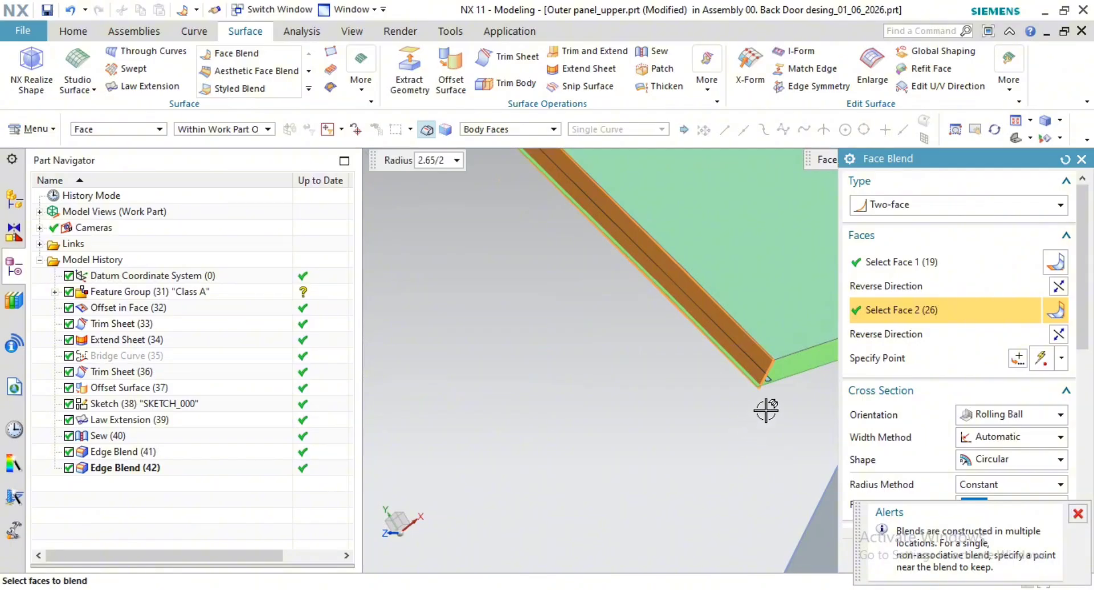
{"action": "middle_click_drag", "start_coordinate": [750, 441], "coordinate": [669, 516], "text": "shift"}
{"action": "scroll", "coordinate": [732, 484], "scroll_direction": "up", "scroll_amount": 3}
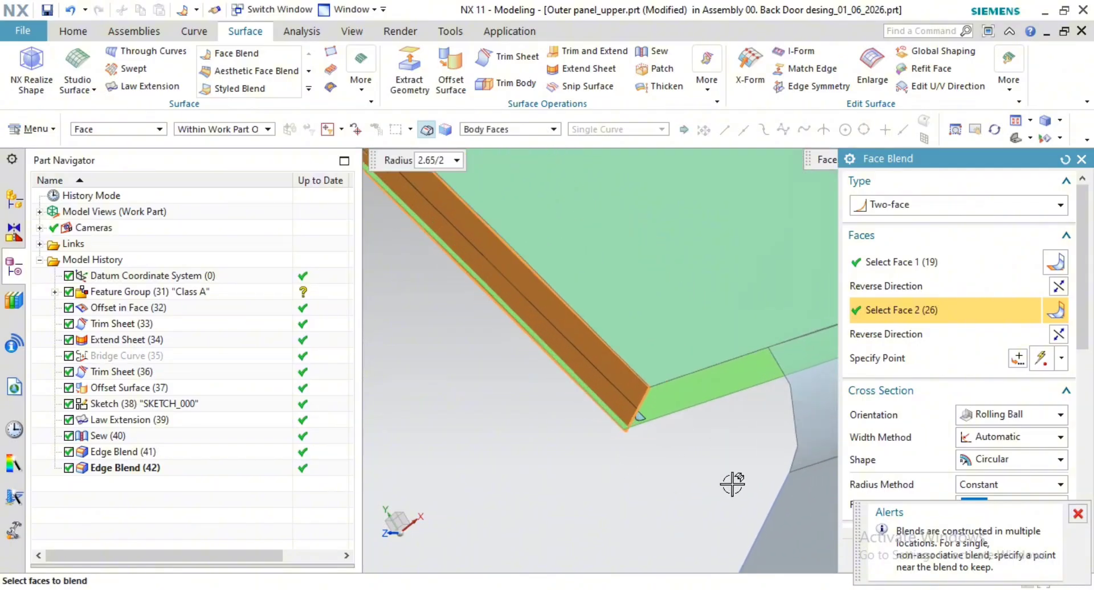
Step: Try to create the two-face blend between the offset surface and the flange
{"action": "left_click", "coordinate": [1079, 515]}
{"action": "left_click", "coordinate": [942, 555]}
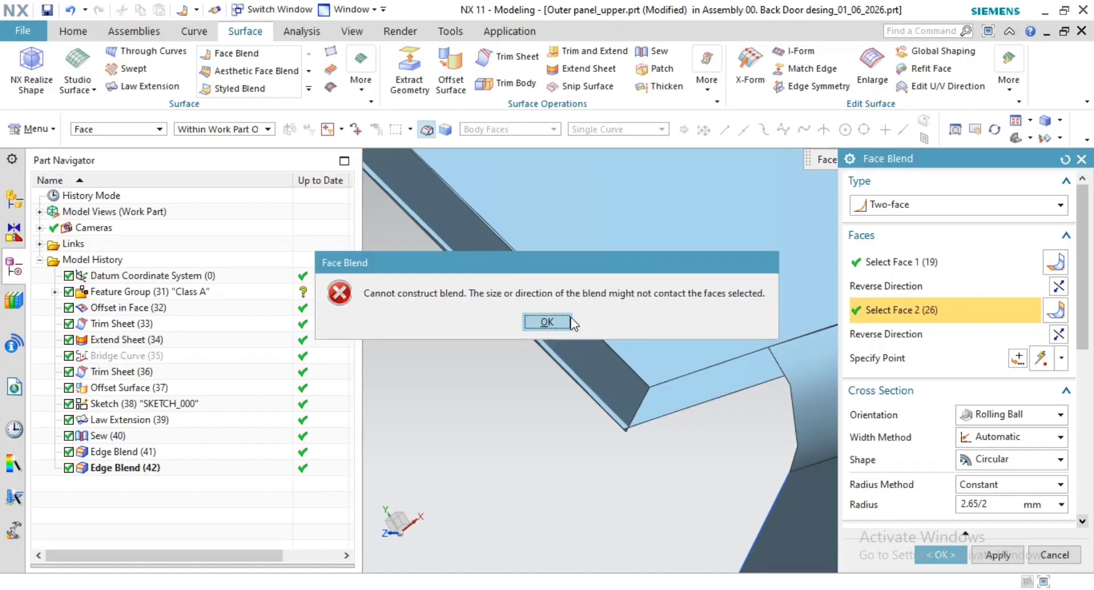
{"action": "left_click", "coordinate": [546, 323]}
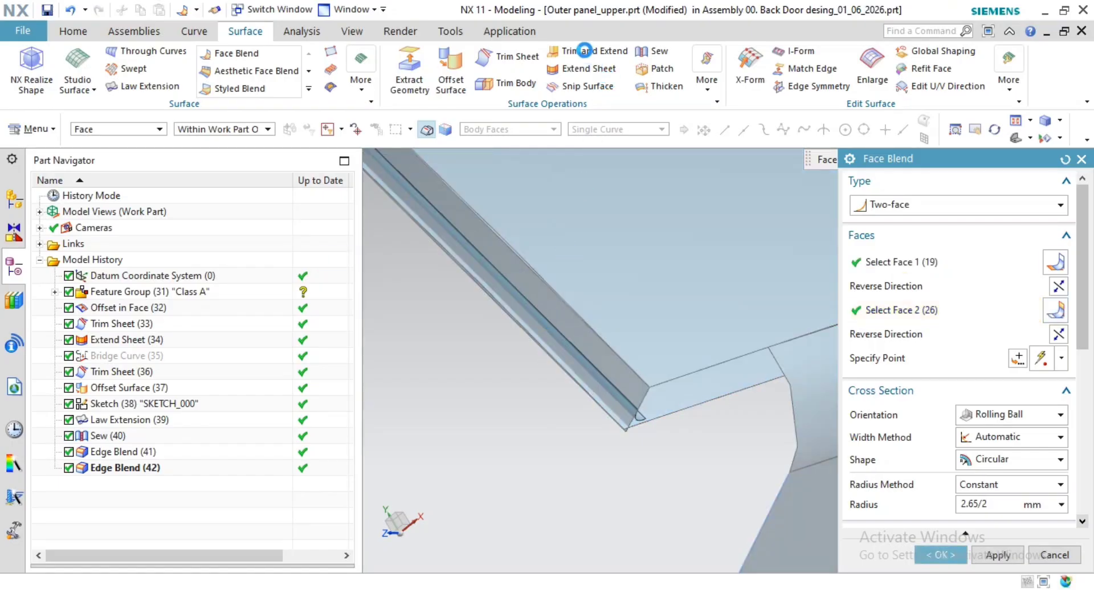
{"action": "left_click", "coordinate": [561, 325]}
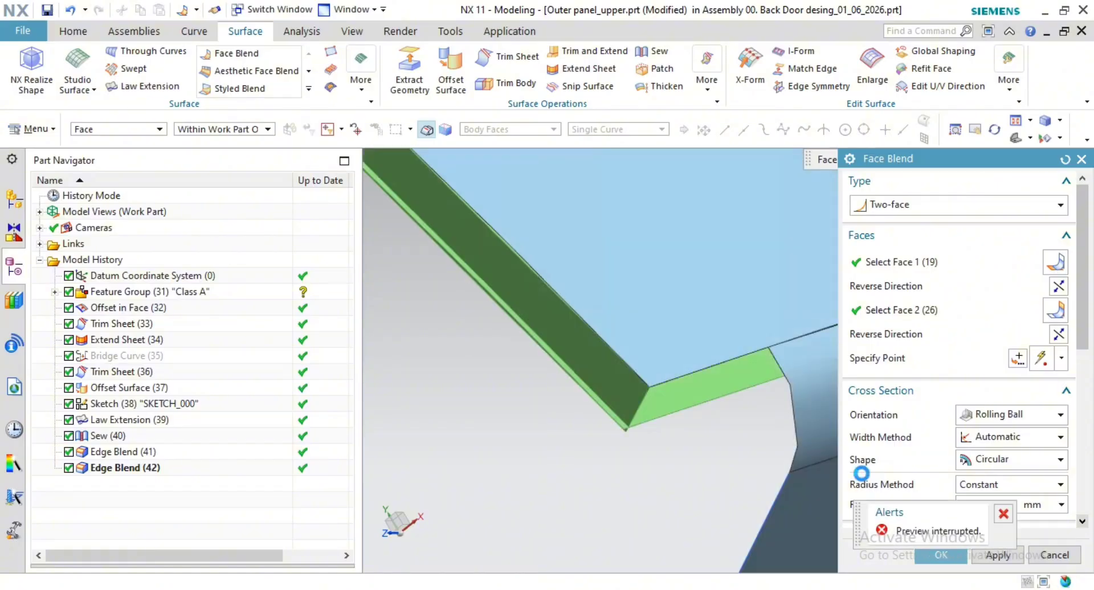
Step: Try a Trim and Extend Make Corner with the inner offset surface as target and the boundary flange as tool
{"action": "left_click", "coordinate": [1051, 557]}
{"action": "scroll", "coordinate": [746, 456], "scroll_direction": "down", "scroll_amount": 2}
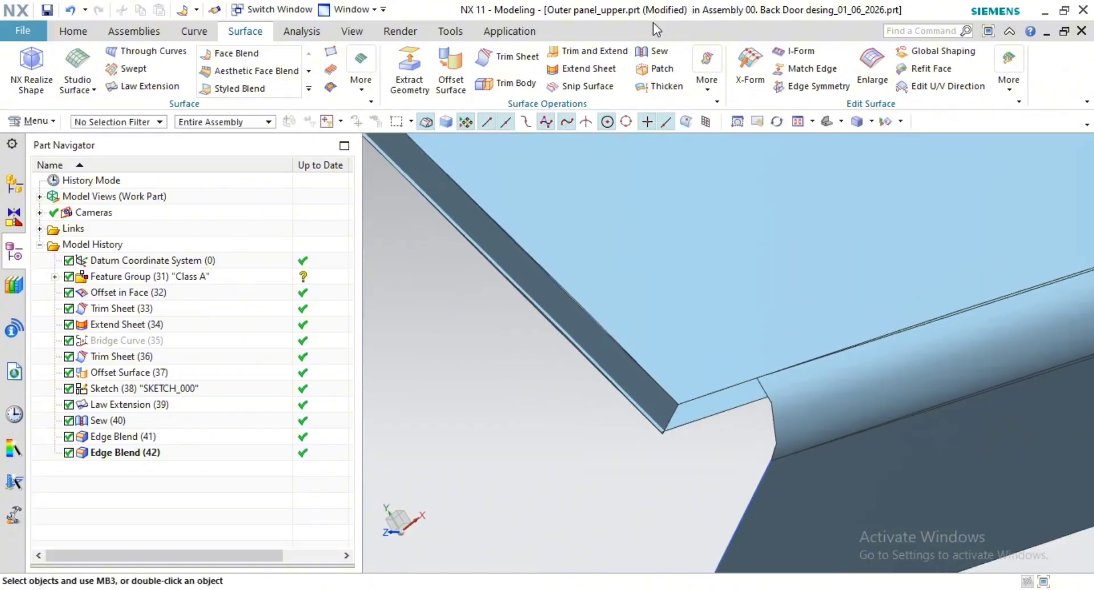
{"action": "left_click", "coordinate": [587, 51]}
{"action": "scroll", "coordinate": [723, 430], "scroll_direction": "up", "scroll_amount": 2}
{"action": "left_click", "coordinate": [686, 386]}
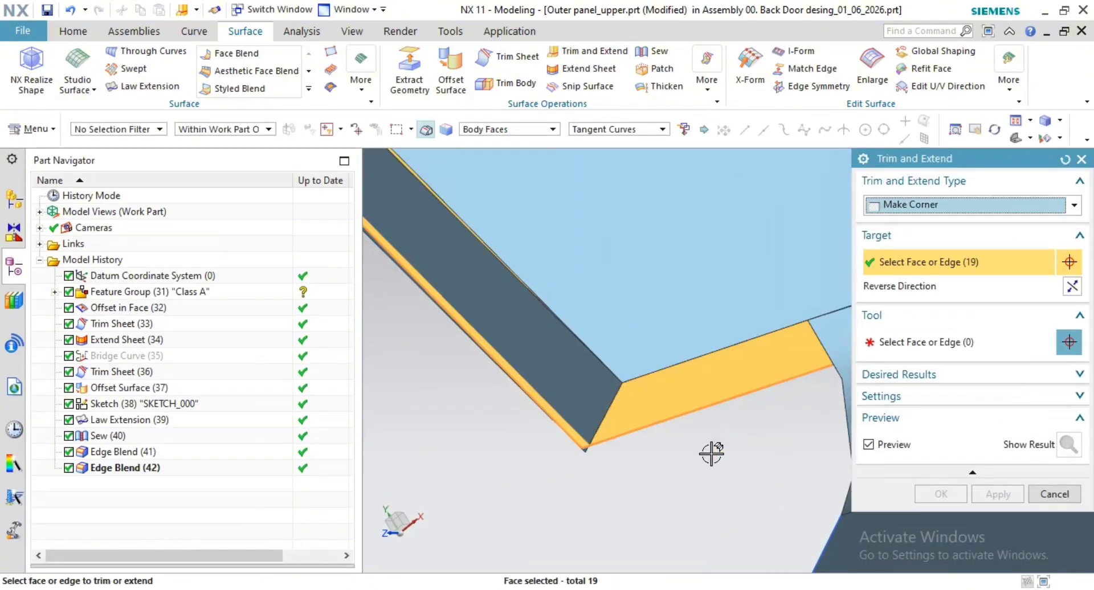
{"action": "middle_click", "coordinate": [712, 455]}
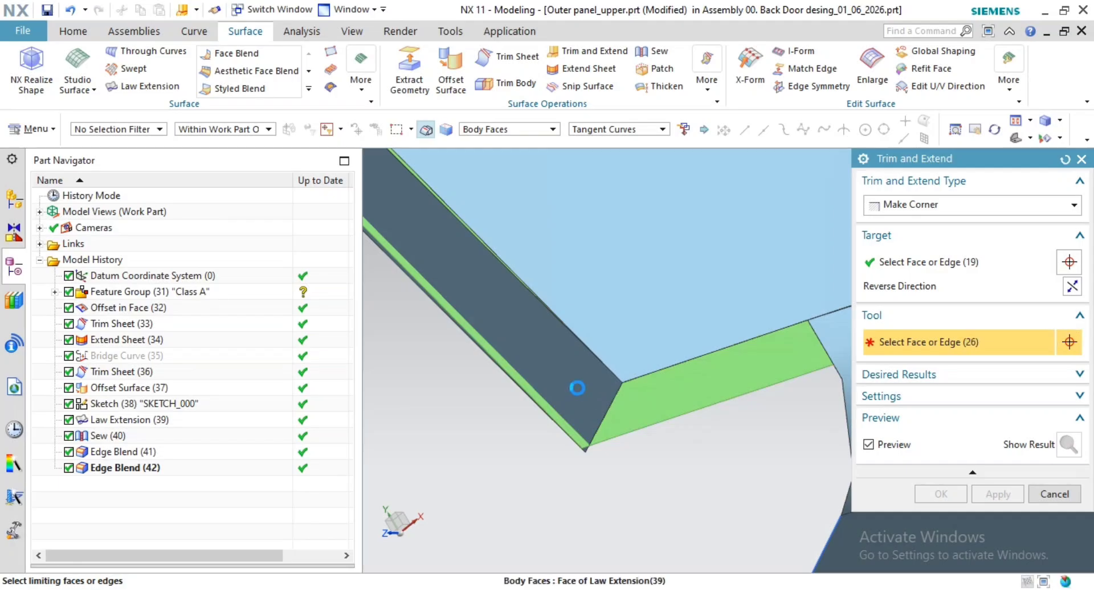
{"action": "left_click", "coordinate": [579, 387]}
Step: Check the selected faces along the flange and the Trim and Extend settings, and cancel the command
{"action": "scroll", "coordinate": [587, 433], "scroll_direction": "up", "scroll_amount": 2}
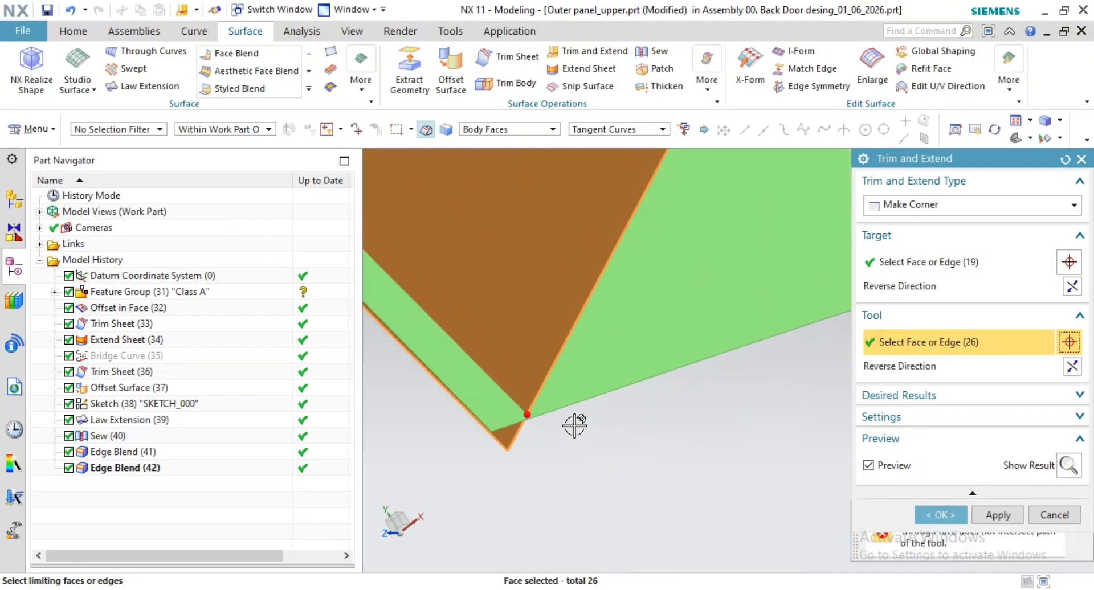
{"action": "scroll", "coordinate": [656, 451], "scroll_direction": "up", "scroll_amount": 2}
{"action": "scroll", "coordinate": [691, 455], "scroll_direction": "down", "scroll_amount": 4}
{"action": "scroll", "coordinate": [598, 387], "scroll_direction": "down", "scroll_amount": 4}
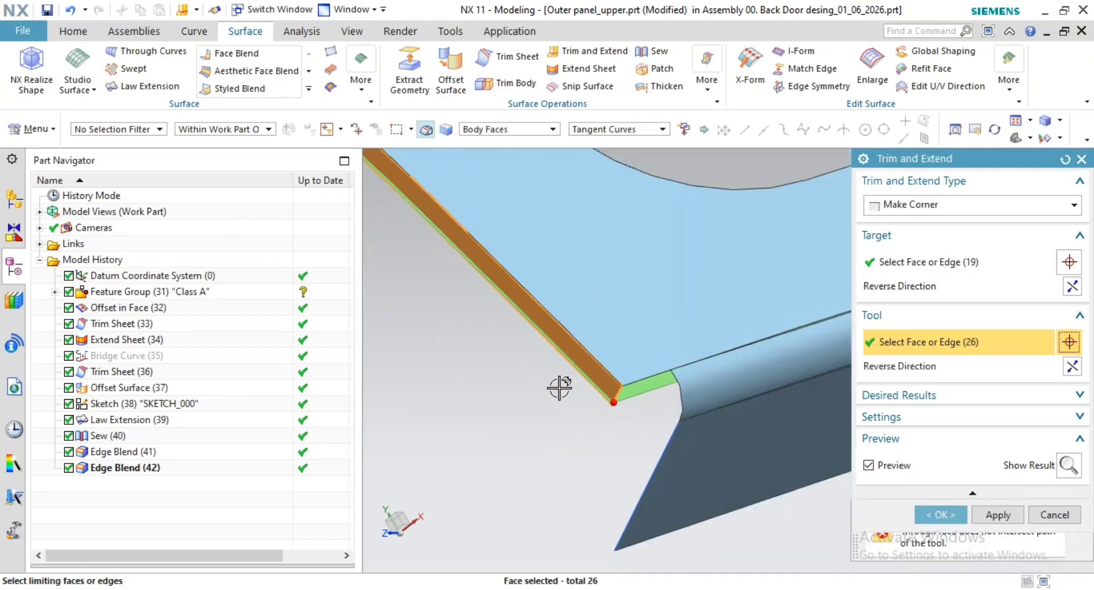
{"action": "middle_click_drag", "start_coordinate": [428, 245], "coordinate": [674, 396], "text": "shift"}
{"action": "scroll", "coordinate": [658, 378], "scroll_direction": "down", "scroll_amount": 3}
{"action": "middle_click_drag", "start_coordinate": [586, 344], "coordinate": [637, 408]}
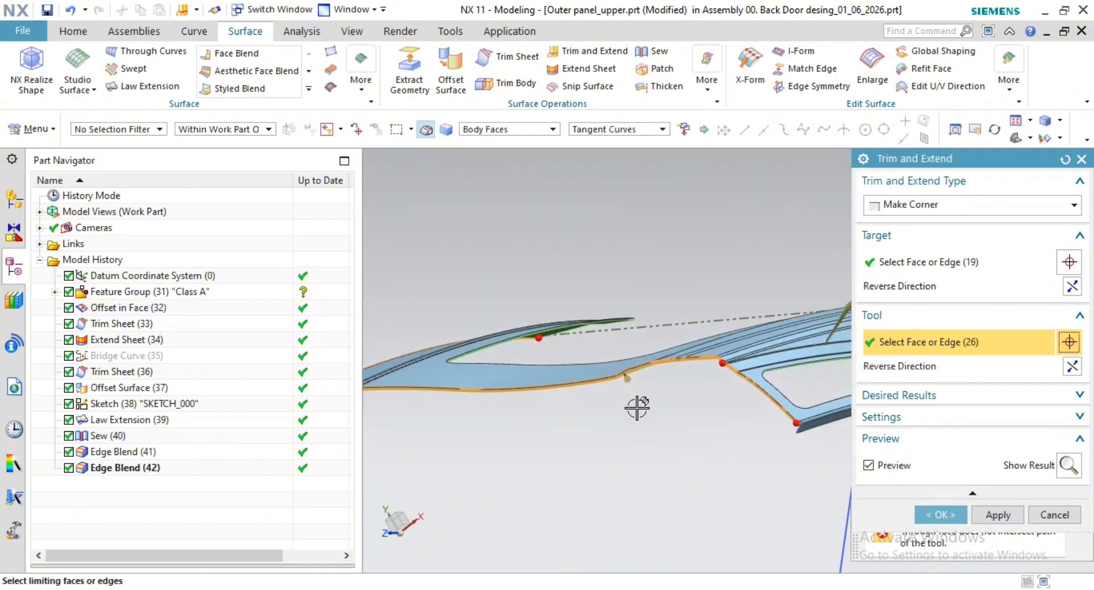
{"action": "left_click", "coordinate": [924, 416]}
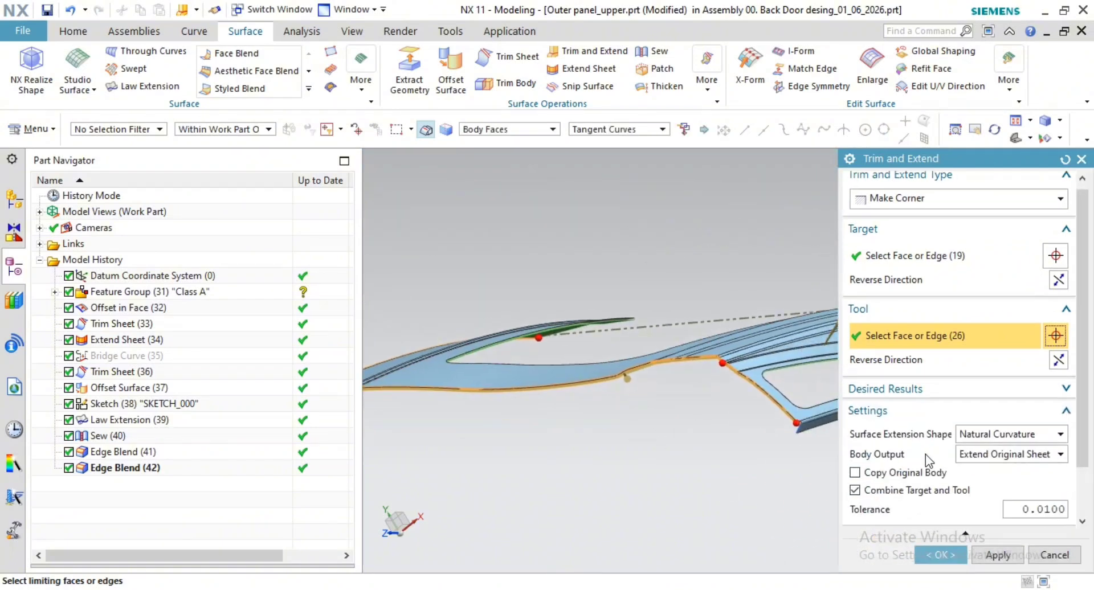
{"action": "left_click", "coordinate": [929, 392]}
{"action": "scroll", "coordinate": [924, 415], "scroll_direction": "down", "scroll_amount": 3}
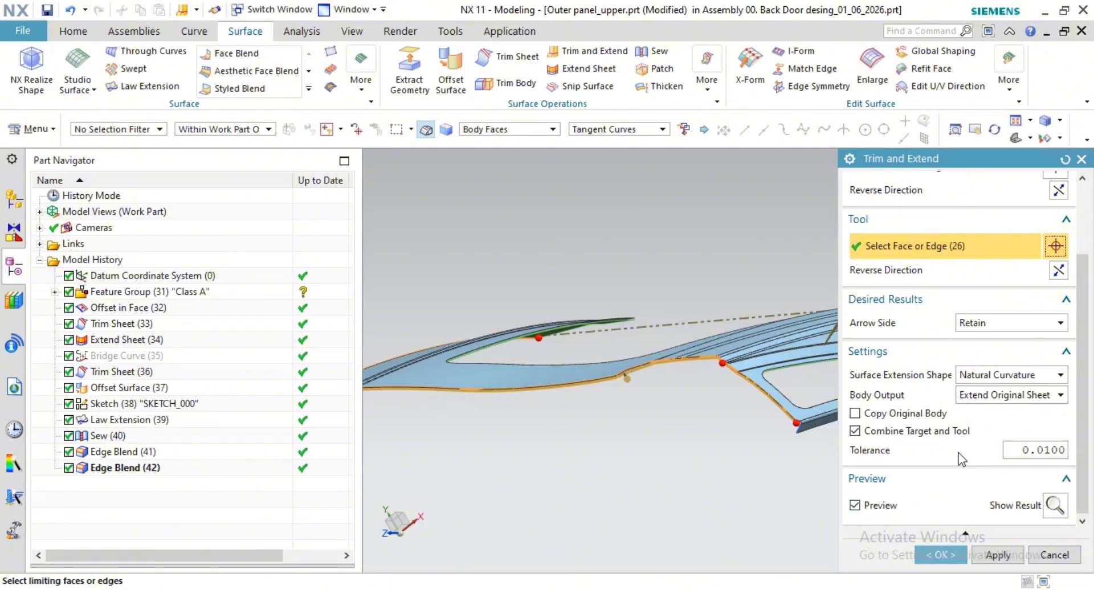
{"action": "scroll", "coordinate": [741, 456], "scroll_direction": "up", "scroll_amount": 8}
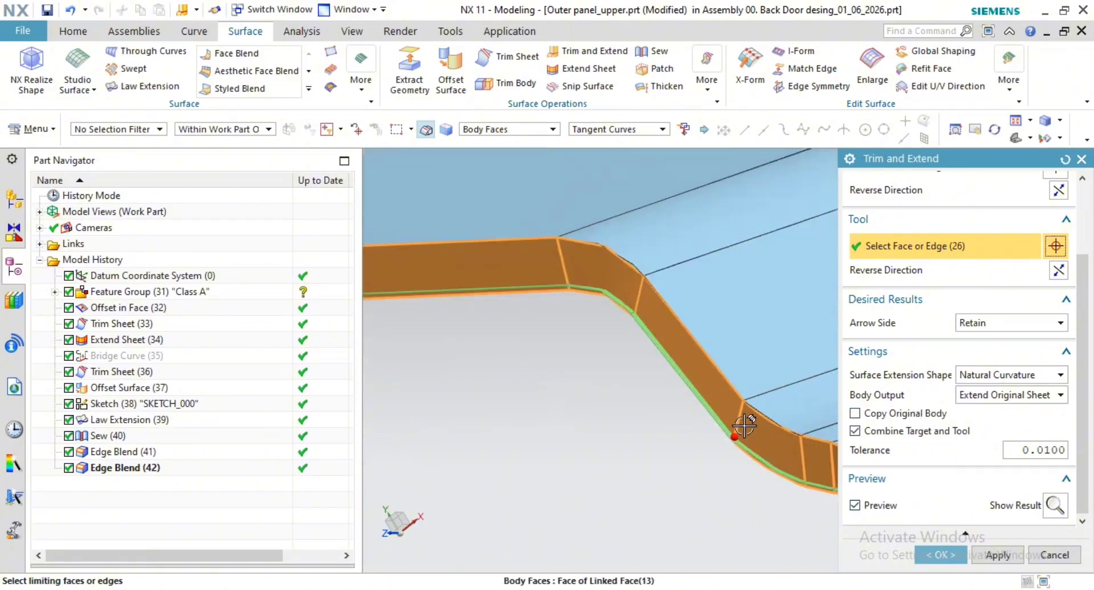
{"action": "scroll", "coordinate": [727, 469], "scroll_direction": "up", "scroll_amount": 8}
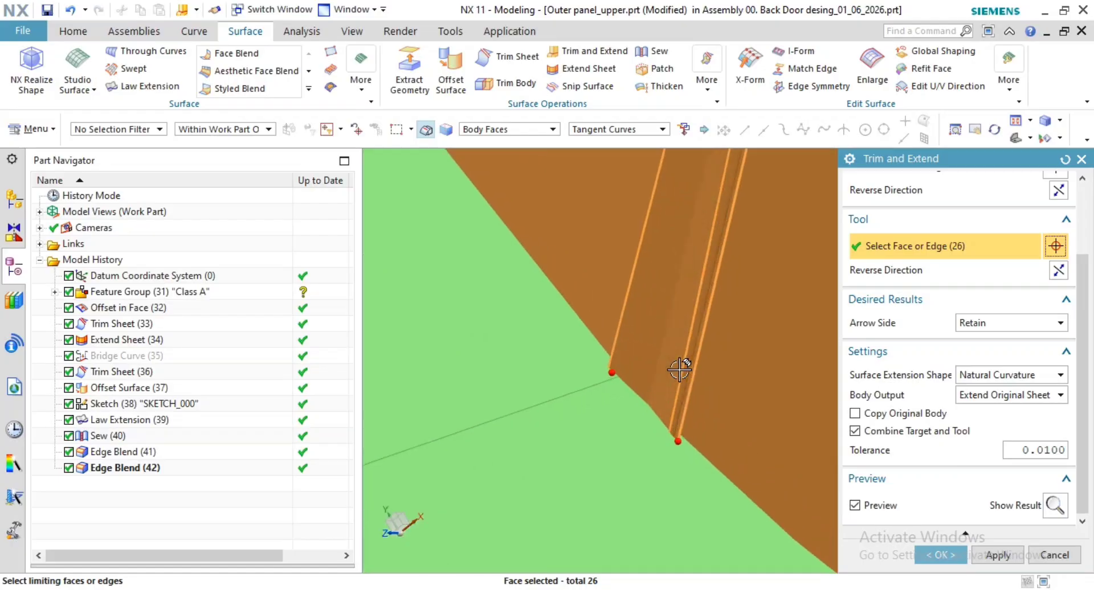
{"action": "key", "text": "Escape"}
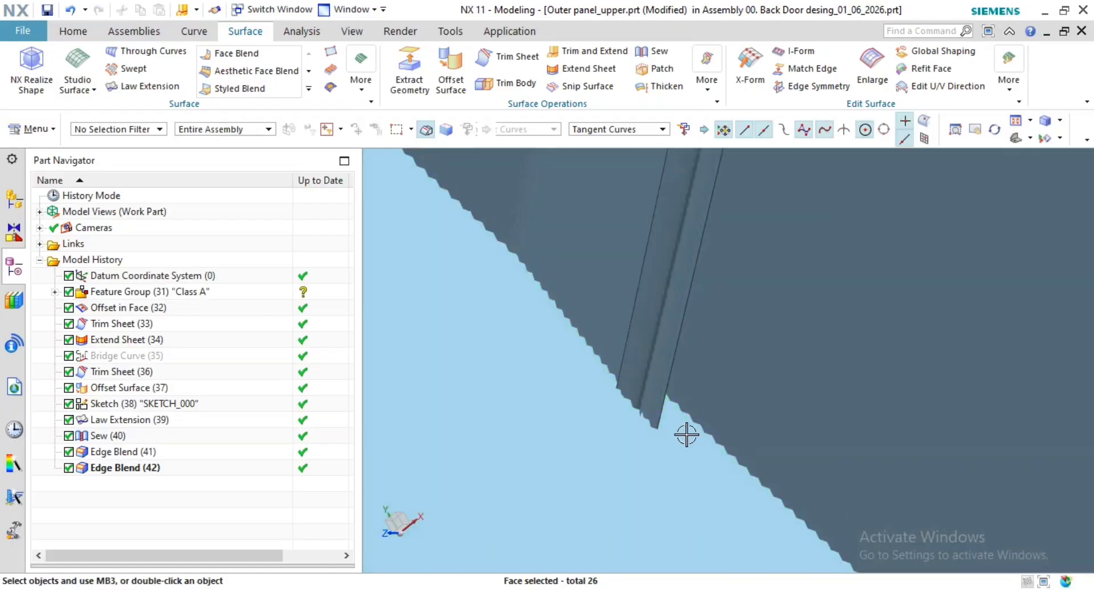
Step: Examine the joints between the flange and the inner offset surface along the panel boundary
{"action": "scroll", "coordinate": [696, 427], "scroll_direction": "down", "scroll_amount": 3}
{"action": "middle_click_drag", "start_coordinate": [696, 427], "coordinate": [704, 501], "text": "shift"}
{"action": "scroll", "coordinate": [718, 471], "scroll_direction": "down", "scroll_amount": 6}
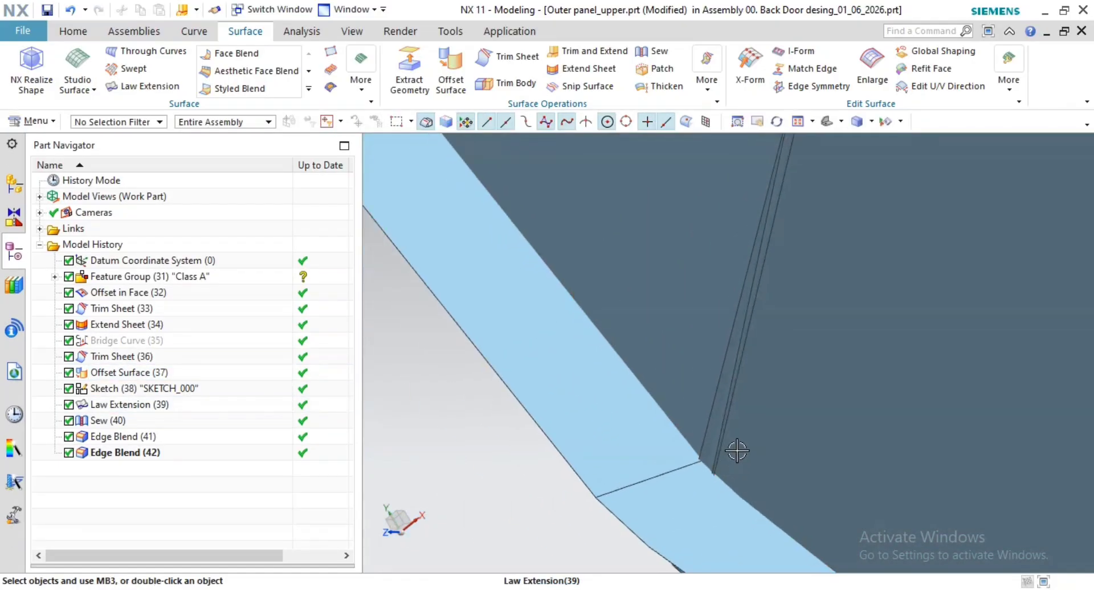
{"action": "middle_click_drag", "start_coordinate": [738, 451], "coordinate": [650, 566], "text": "shift"}
{"action": "scroll", "coordinate": [720, 444], "scroll_direction": "down", "scroll_amount": 3}
{"action": "scroll", "coordinate": [728, 261], "scroll_direction": "up", "scroll_amount": 3}
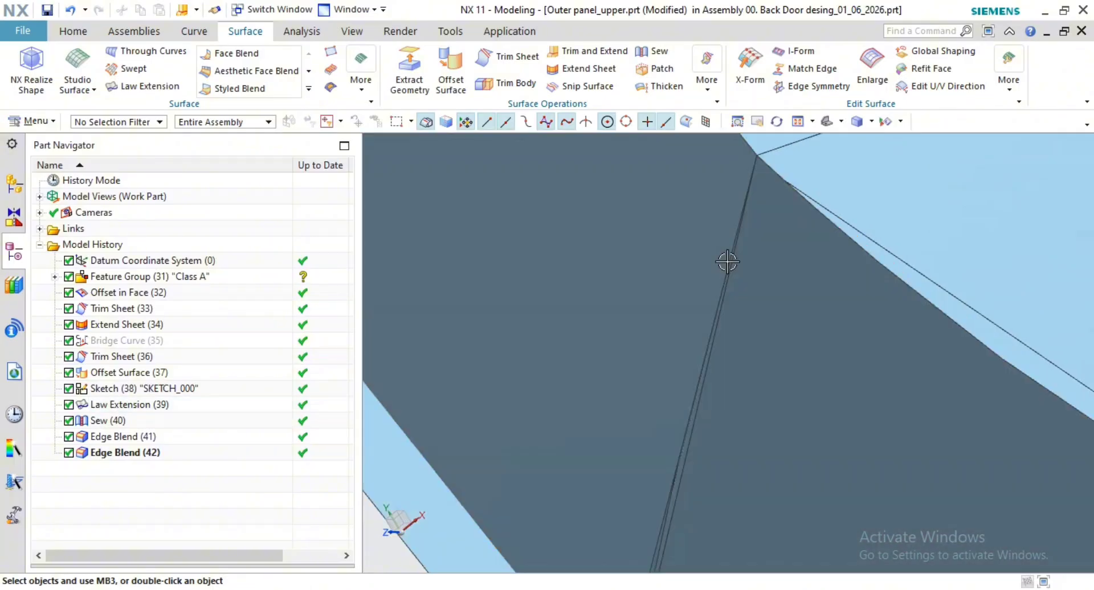
{"action": "middle_click_drag", "start_coordinate": [739, 384], "coordinate": [741, 239], "text": "shift"}
{"action": "scroll", "coordinate": [691, 437], "scroll_direction": "down", "scroll_amount": 3}
{"action": "middle_click_drag", "start_coordinate": [758, 418], "coordinate": [865, 432], "text": "shift"}
{"action": "scroll", "coordinate": [796, 506], "scroll_direction": "down", "scroll_amount": 3}
{"action": "middle_click_drag", "start_coordinate": [795, 506], "coordinate": [745, 431], "text": "shift"}
{"action": "scroll", "coordinate": [757, 382], "scroll_direction": "down", "scroll_amount": 4}
{"action": "scroll", "coordinate": [808, 425], "scroll_direction": "down", "scroll_amount": 7}
{"action": "scroll", "coordinate": [792, 428], "scroll_direction": "down", "scroll_amount": 3}
{"action": "scroll", "coordinate": [796, 457], "scroll_direction": "down", "scroll_amount": 1}
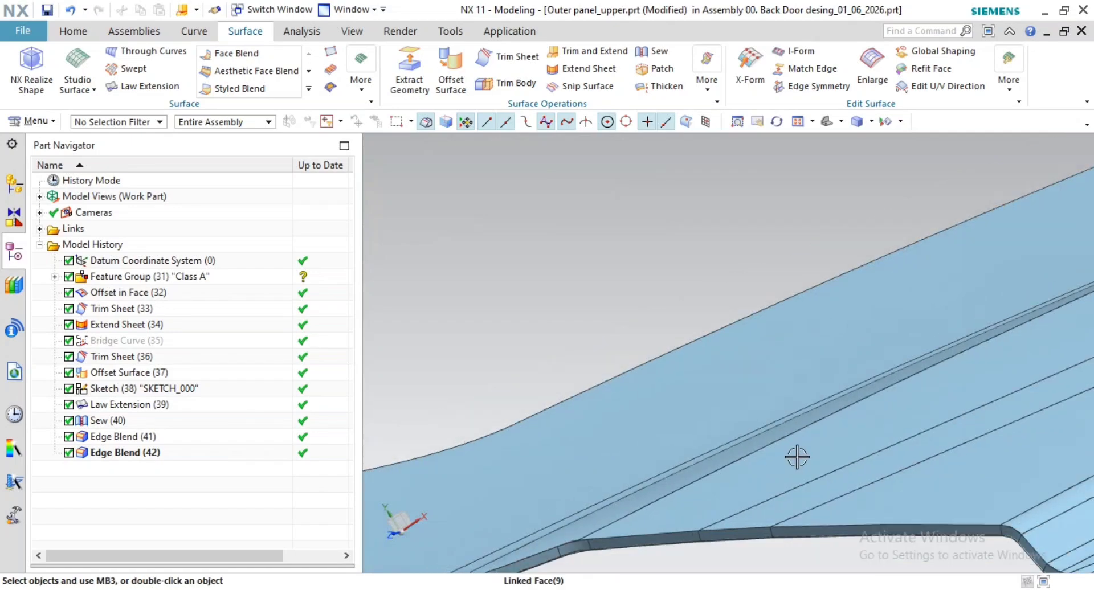
{"action": "middle_click_drag", "start_coordinate": [796, 531], "coordinate": [735, 407], "text": "shift"}
{"action": "scroll", "coordinate": [735, 407], "scroll_direction": "down", "scroll_amount": 2}
{"action": "middle_click_drag", "start_coordinate": [733, 365], "coordinate": [654, 463]}
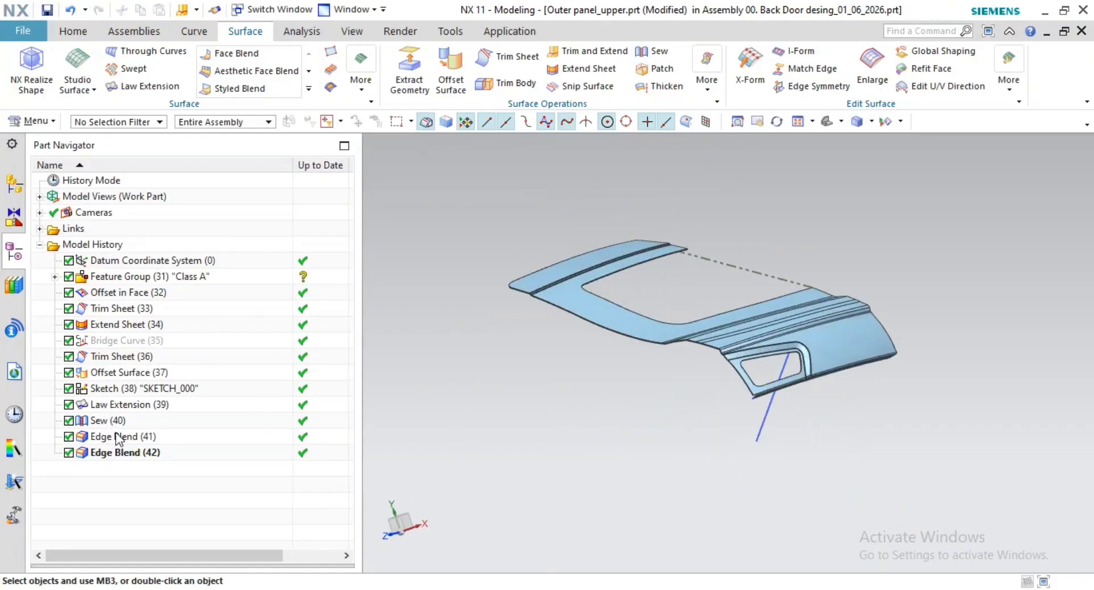
Step: Try redefining the existing flange Law Extension as Vector type, with the sketch line as its reference vector
{"action": "double_click", "coordinate": [142, 405]}
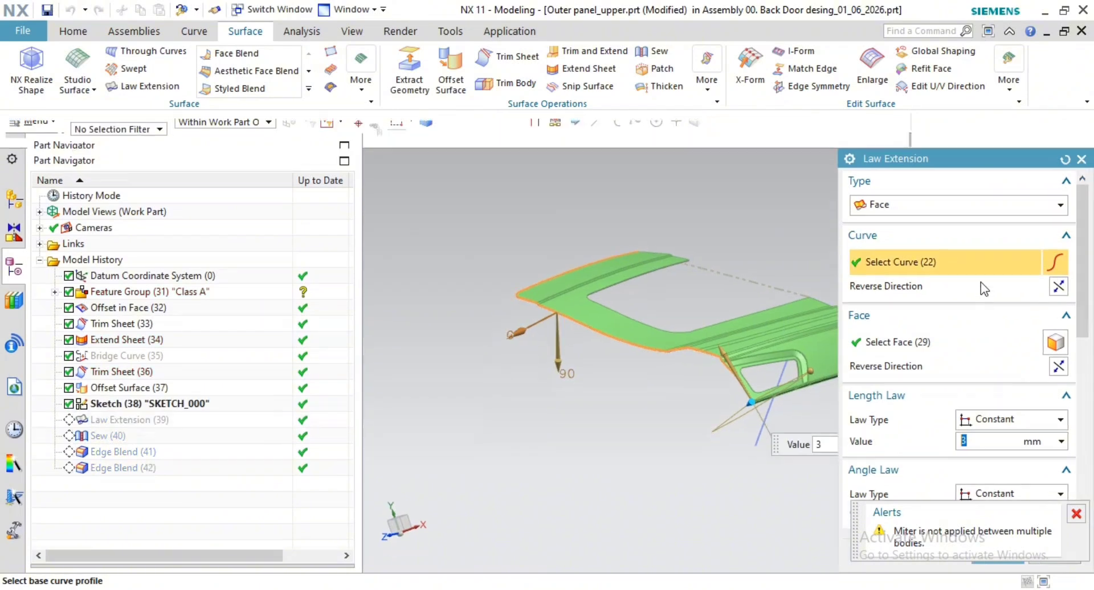
{"action": "left_click", "coordinate": [935, 210]}
{"action": "left_click", "coordinate": [897, 240]}
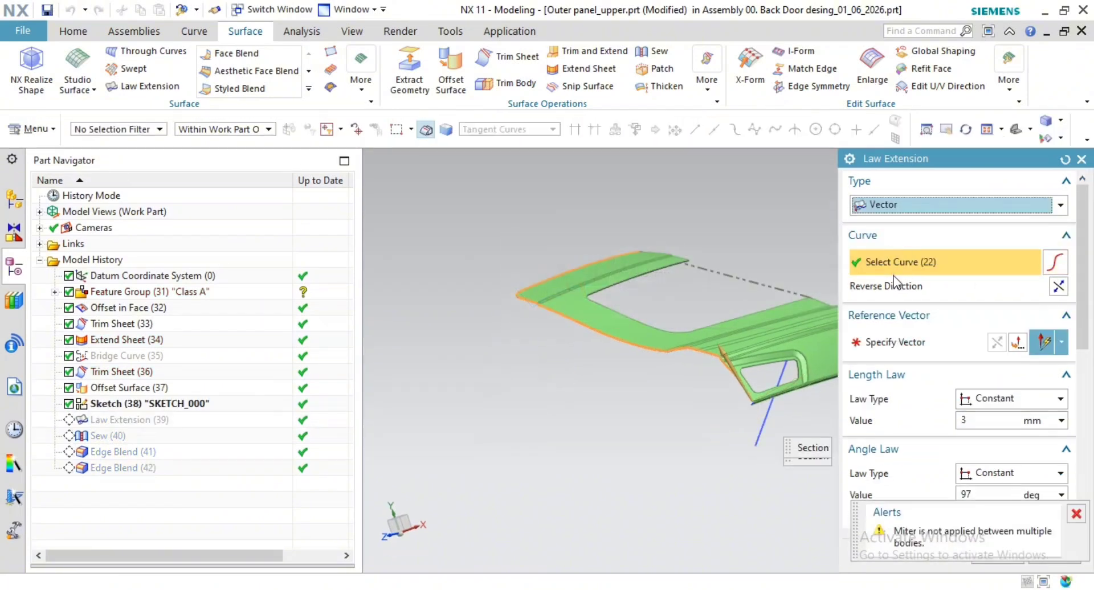
{"action": "left_click", "coordinate": [757, 449]}
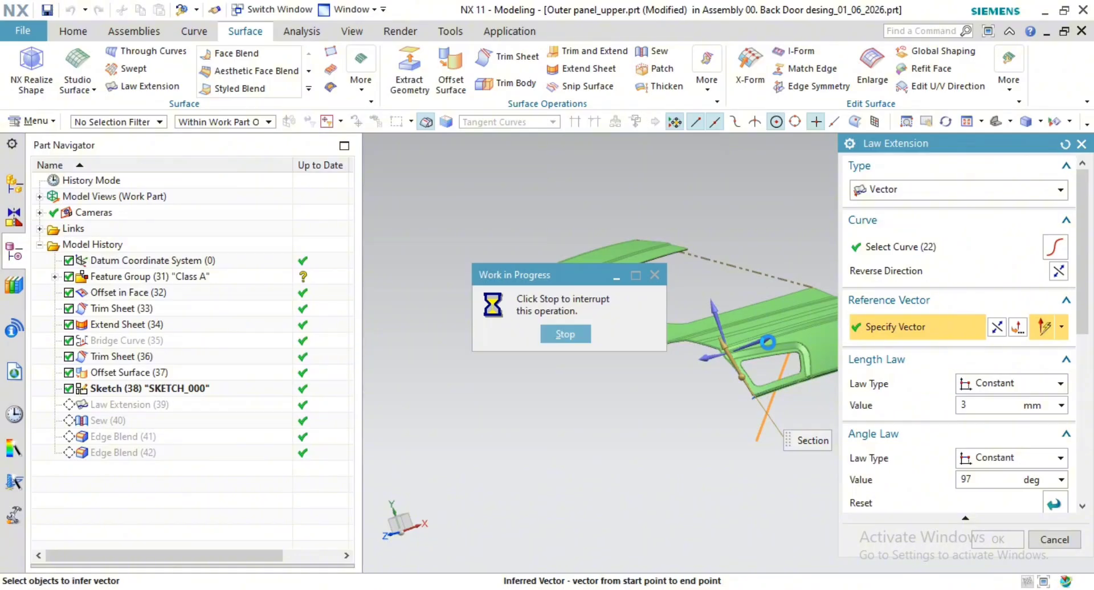
Step: Examine the vector-based flange preview where it crosses the stepped corner of the panel boundary
{"action": "scroll", "coordinate": [625, 360], "scroll_direction": "up", "scroll_amount": 6}
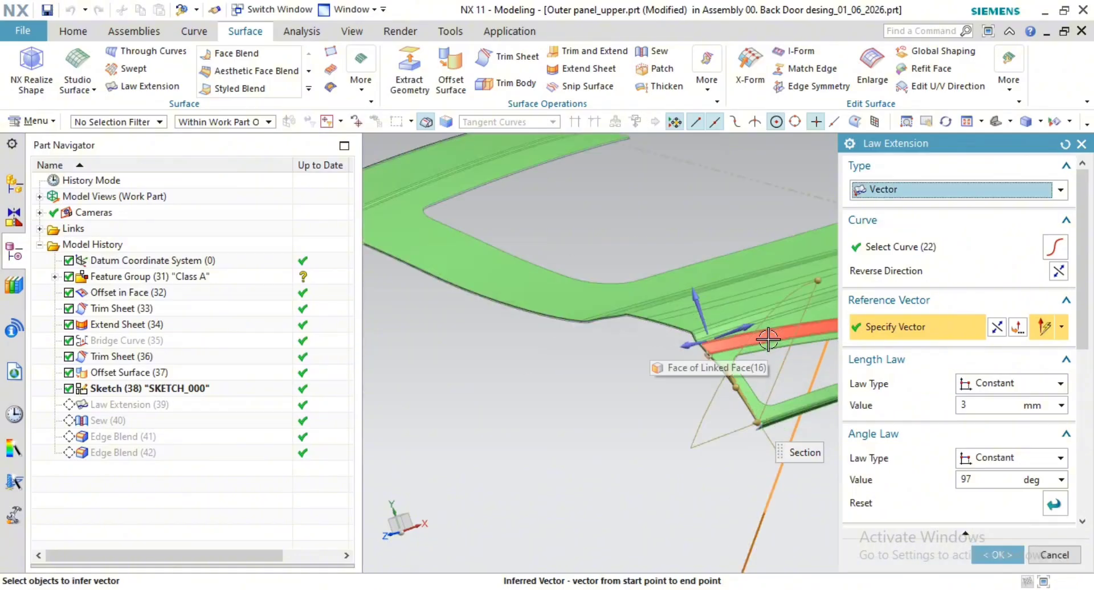
{"action": "scroll", "coordinate": [586, 385], "scroll_direction": "up", "scroll_amount": 5}
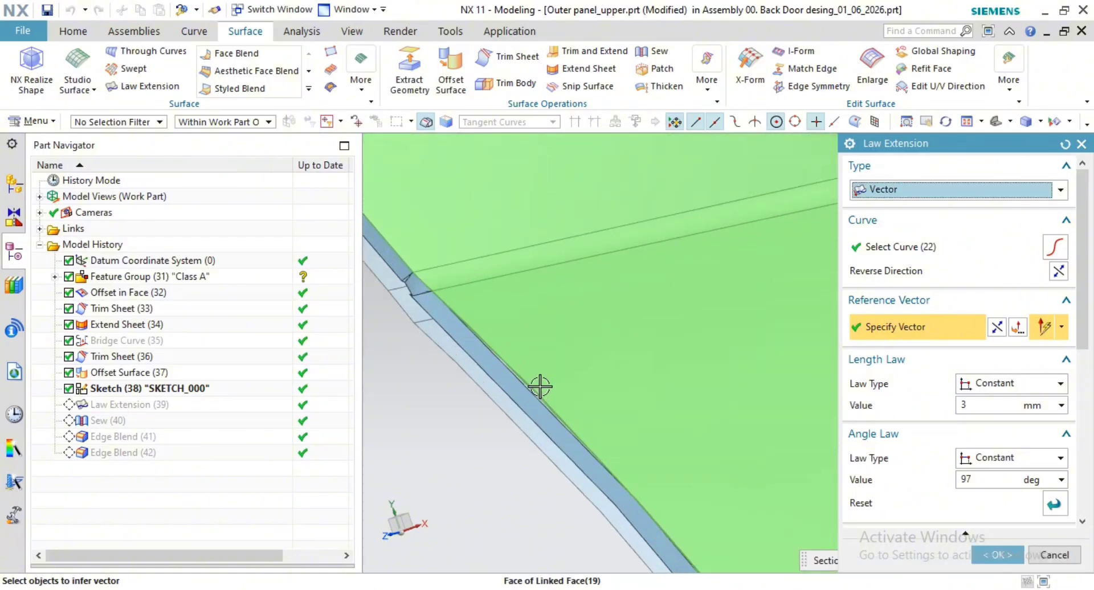
{"action": "scroll", "coordinate": [391, 268], "scroll_direction": "up", "scroll_amount": 3}
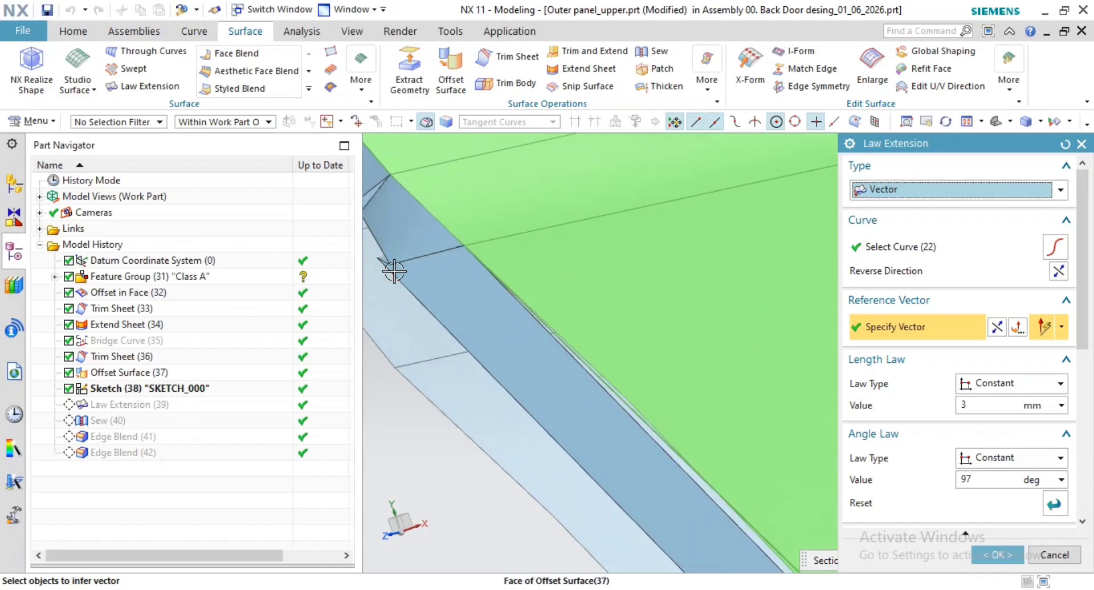
{"action": "scroll", "coordinate": [395, 232], "scroll_direction": "up", "scroll_amount": 3}
{"action": "scroll", "coordinate": [395, 232], "scroll_direction": "down", "scroll_amount": 2}
{"action": "scroll", "coordinate": [396, 232], "scroll_direction": "up", "scroll_amount": 3}
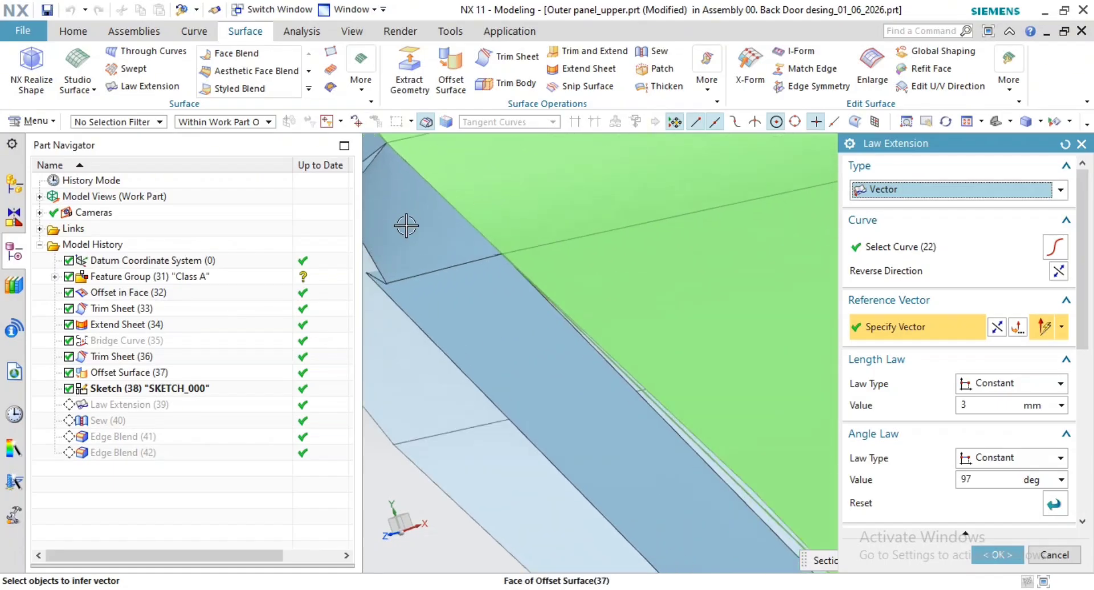
{"action": "scroll", "coordinate": [481, 285], "scroll_direction": "down", "scroll_amount": 2}
{"action": "middle_click_drag", "start_coordinate": [559, 315], "coordinate": [659, 344], "text": "shift"}
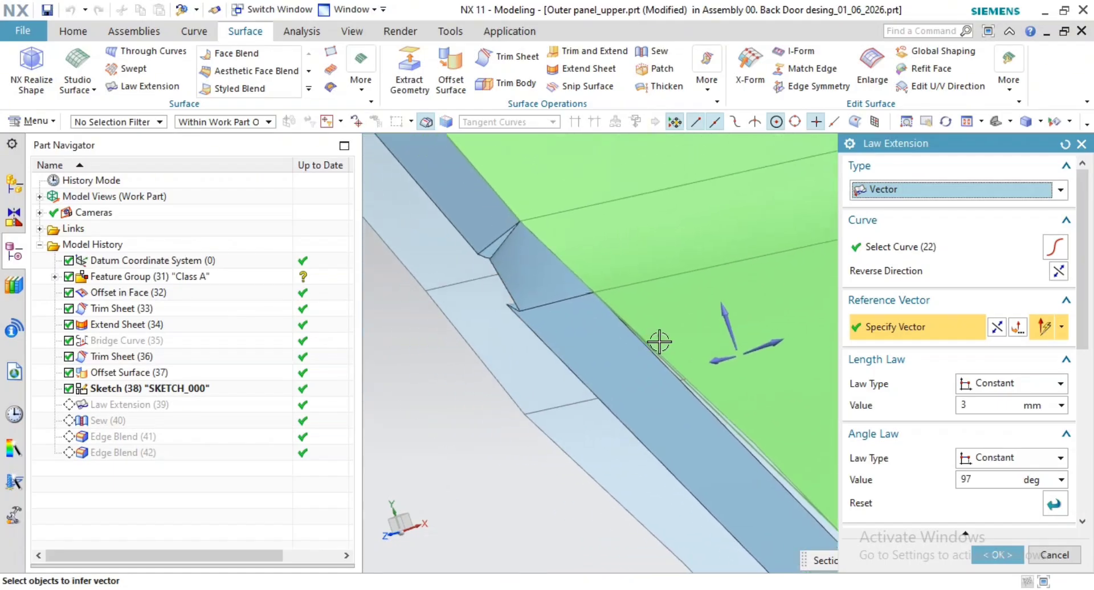
Step: Try the Sharp miter method for the Law Extension and check the flange preview at the stepped corner
{"action": "scroll", "coordinate": [931, 416], "scroll_direction": "down", "scroll_amount": 3}
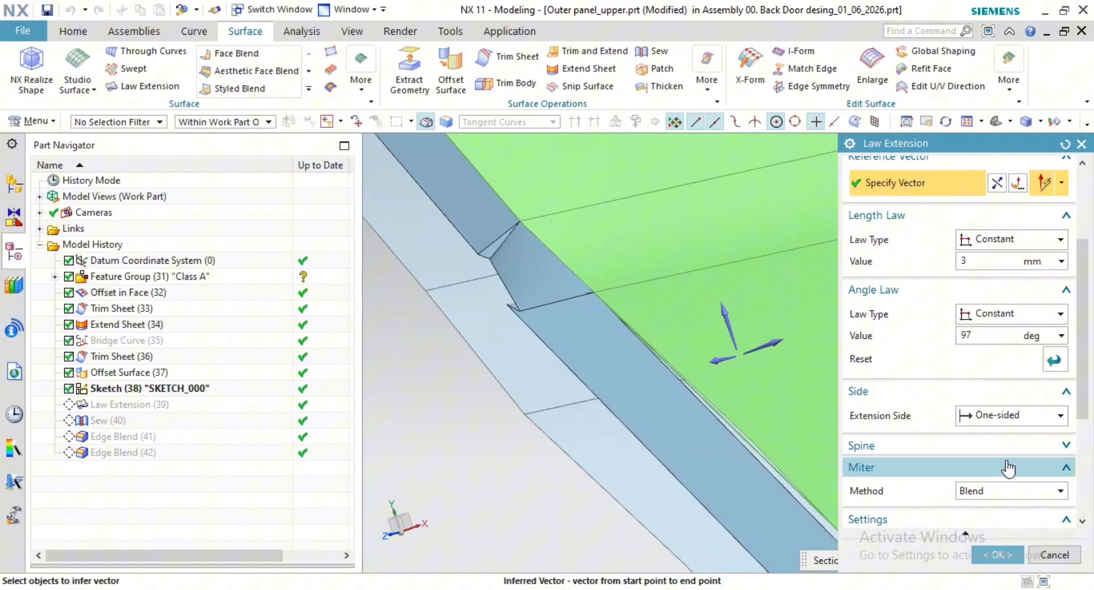
{"action": "left_click", "coordinate": [1006, 492]}
{"action": "left_click", "coordinate": [981, 521]}
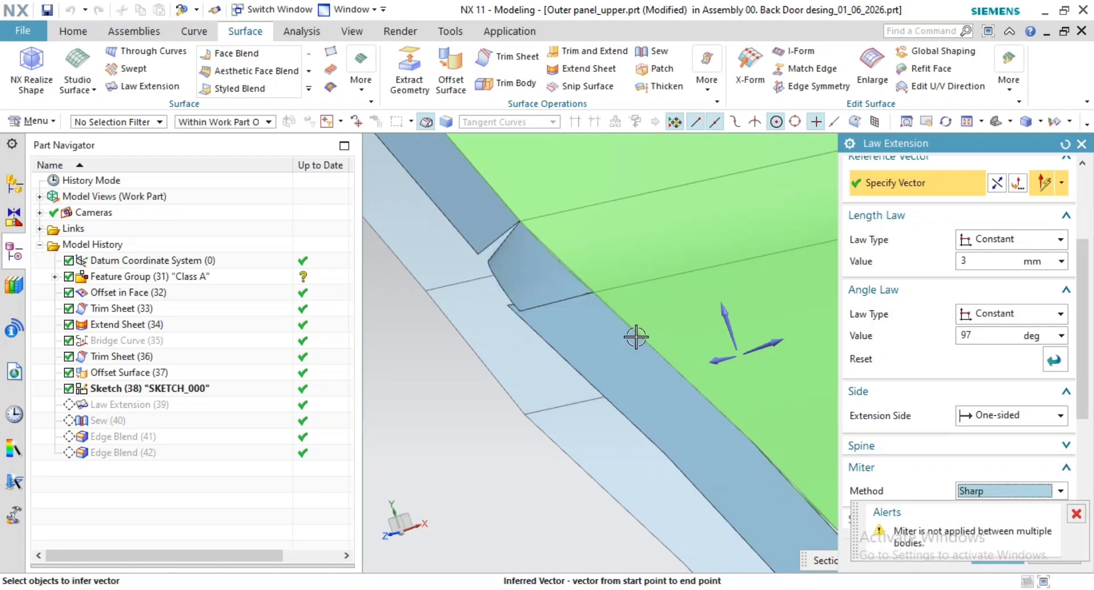
{"action": "scroll", "coordinate": [447, 297], "scroll_direction": "up", "scroll_amount": 3}
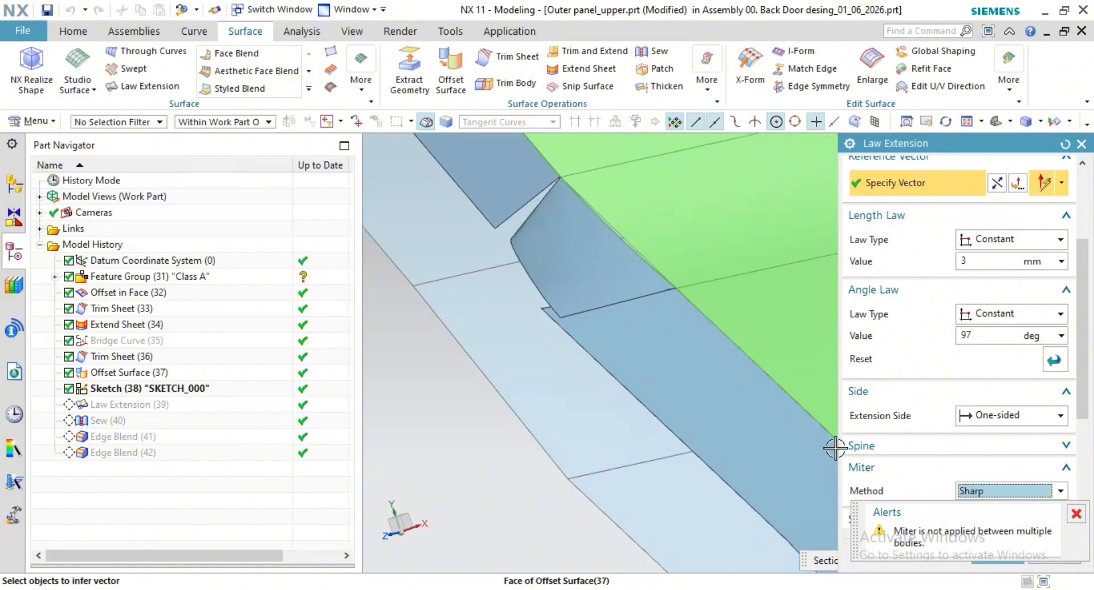
{"action": "left_click", "coordinate": [1076, 514]}
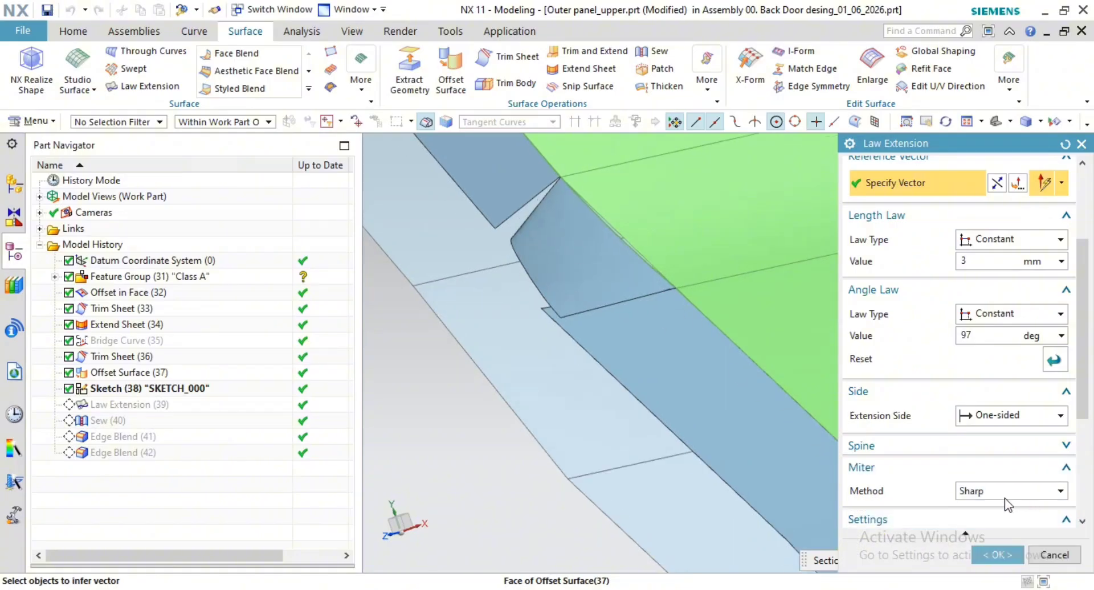
Step: Try the None and Blend miter methods, and cancel the Law Extension edit
{"action": "left_click", "coordinate": [1005, 491]}
{"action": "left_click", "coordinate": [986, 509]}
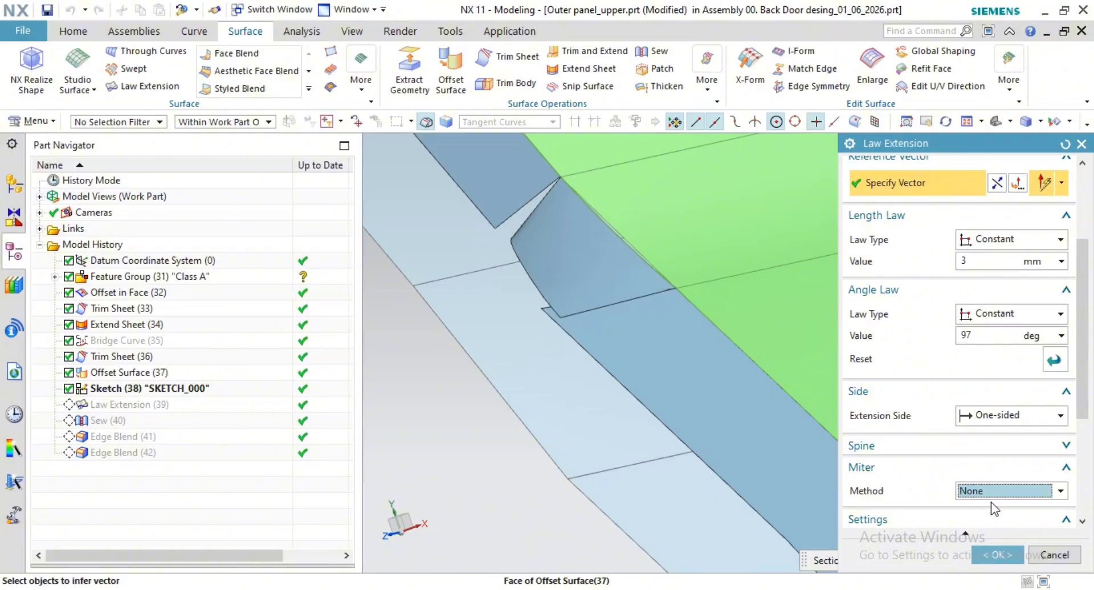
{"action": "left_click", "coordinate": [991, 492]}
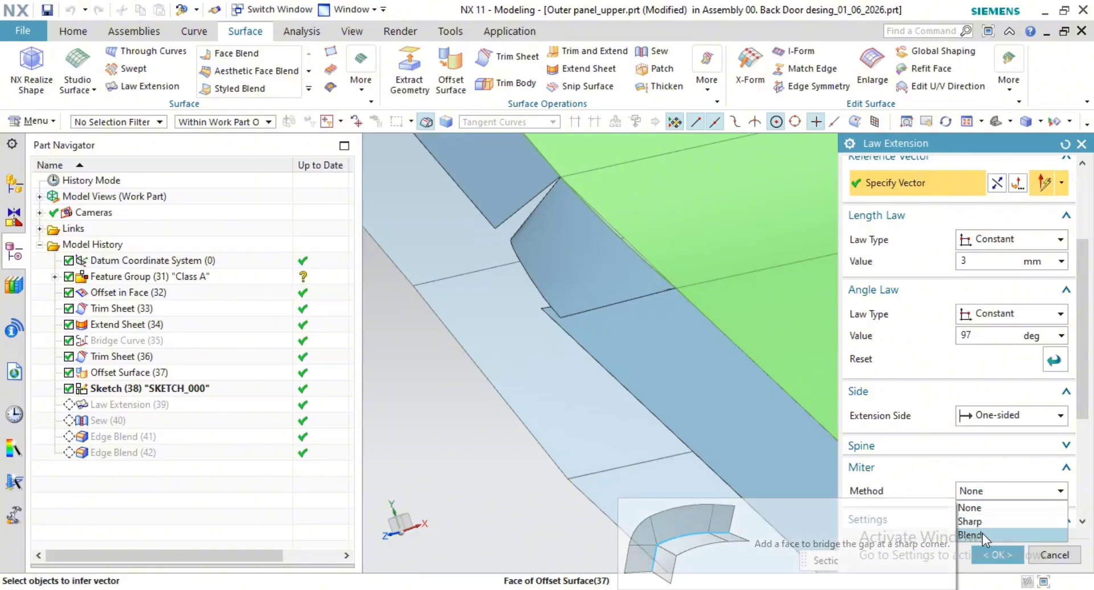
{"action": "left_click", "coordinate": [983, 534]}
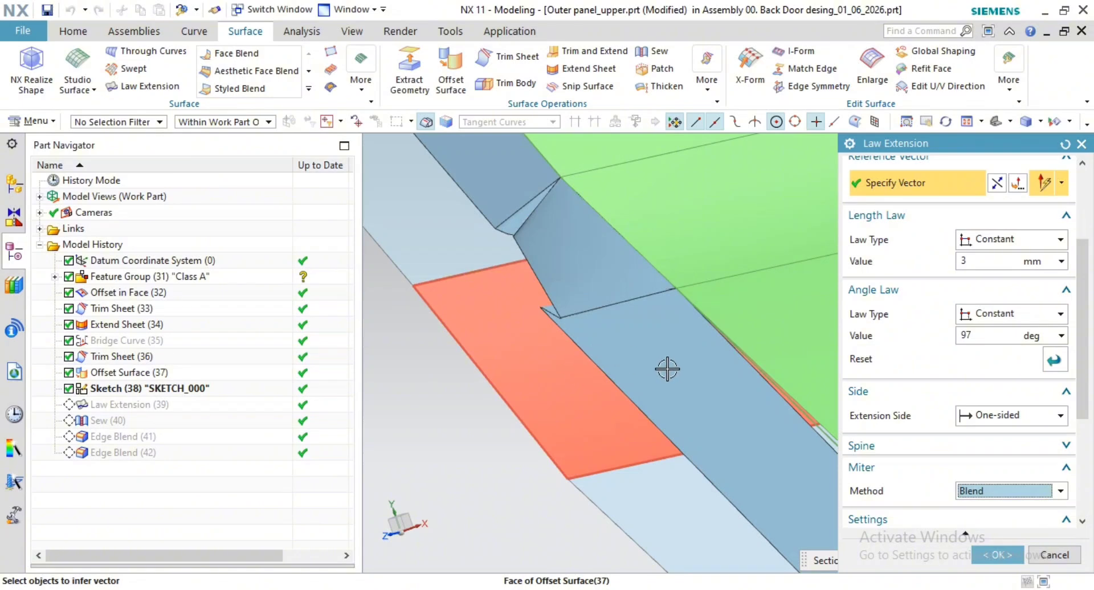
{"action": "left_click", "coordinate": [1048, 558]}
Step: Undo the two edge blends, the sew and the flange law extension, leaving the reference sketch as the last feature
{"action": "scroll", "coordinate": [543, 217], "scroll_direction": "down", "scroll_amount": 5}
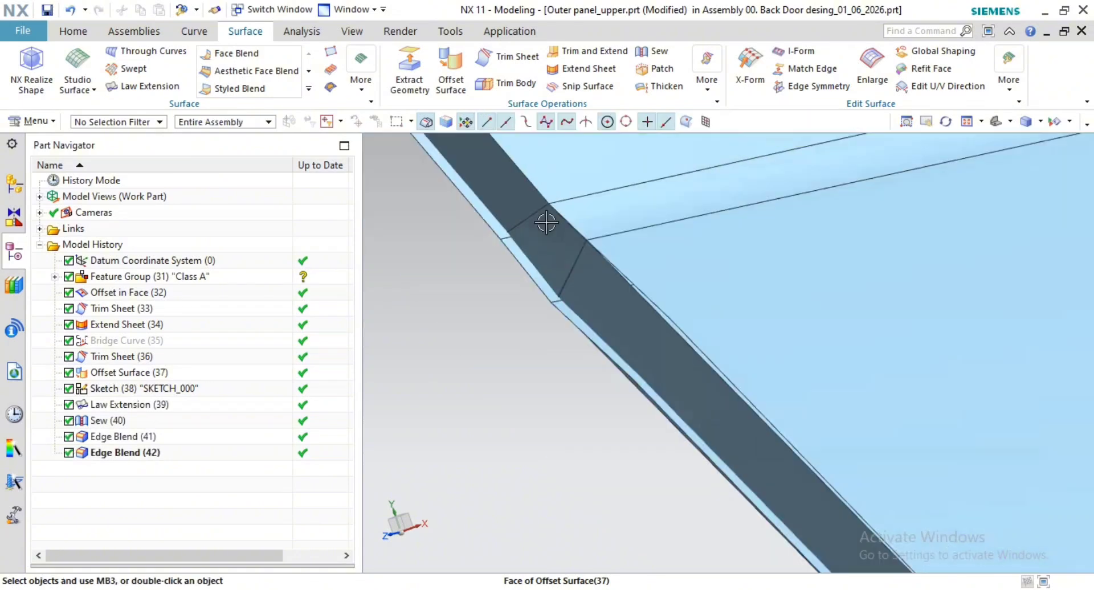
{"action": "scroll", "coordinate": [561, 249], "scroll_direction": "down", "scroll_amount": 7}
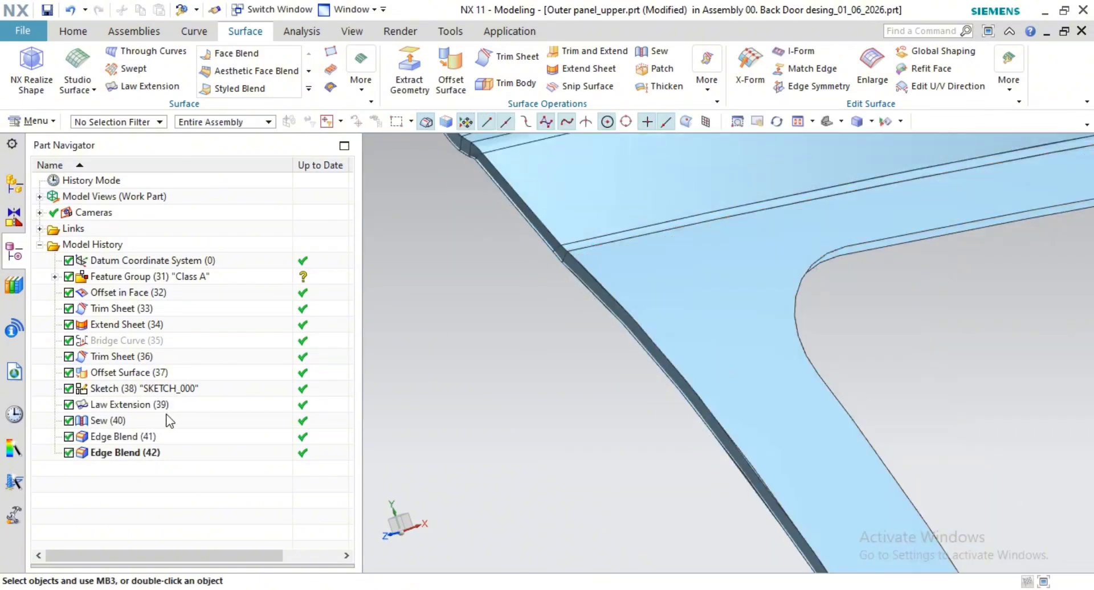
{"action": "key", "text": "ctrl+z"}
{"action": "key", "text": "ctrl+z"}
{"action": "key", "text": "ctrl+z"}
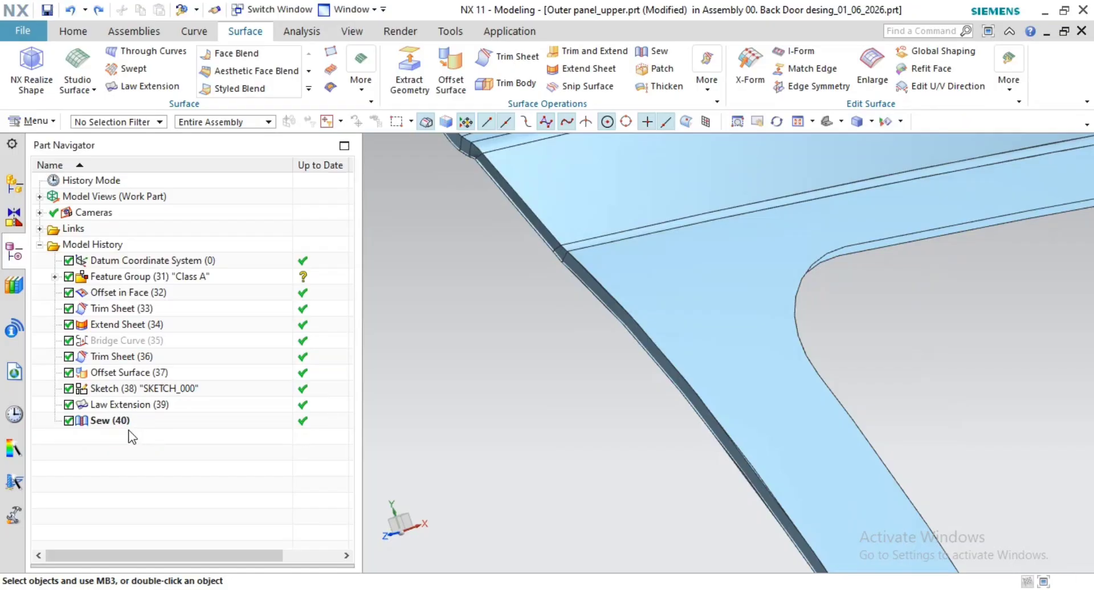
{"action": "key", "text": "ctrl+z"}
{"action": "scroll", "coordinate": [414, 389], "scroll_direction": "down", "scroll_amount": 8}
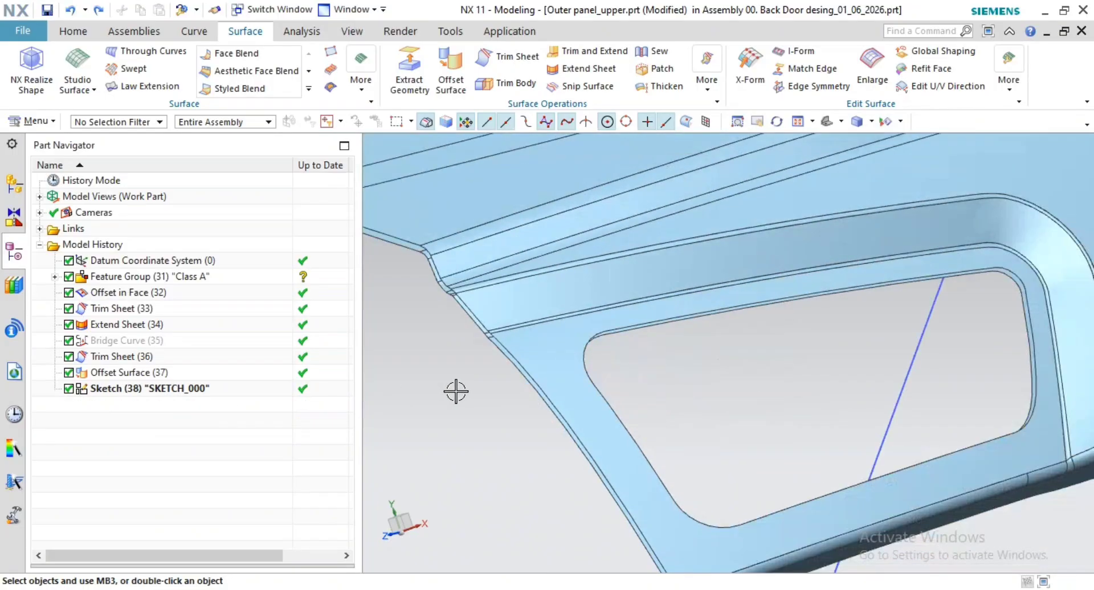
{"action": "middle_click_drag", "start_coordinate": [579, 403], "coordinate": [1086, 486], "text": "shift"}
{"action": "scroll", "coordinate": [917, 413], "scroll_direction": "down", "scroll_amount": 4}
{"action": "middle_click_drag", "start_coordinate": [723, 392], "coordinate": [938, 481], "text": "shift"}
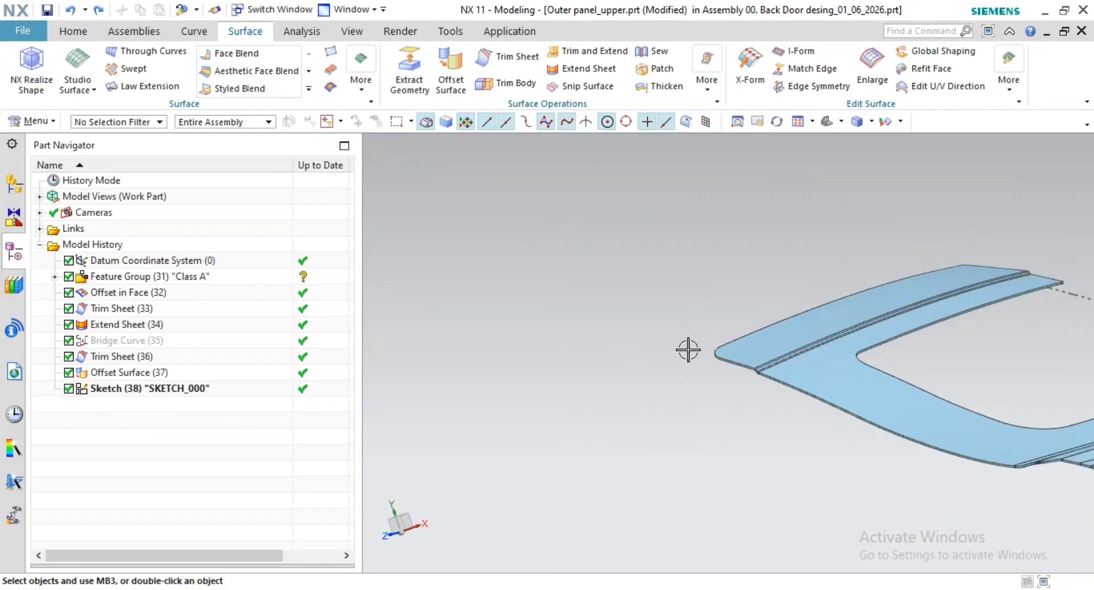
Step: Start a Law Extension on the panel's tangent outer boundary edge, set its type to Vector, and use the sketch line as reference vector
{"action": "mouse_move", "coordinate": [689, 352]}
{"action": "middle_mouse_down"}
{"action": "mouse_move", "coordinate": [742, 361]}
{"action": "mouse_move", "coordinate": [718, 351]}
{"action": "mouse_move", "coordinate": [779, 339]}
{"action": "mouse_move", "coordinate": [691, 360]}
{"action": "middle_mouse_up"}
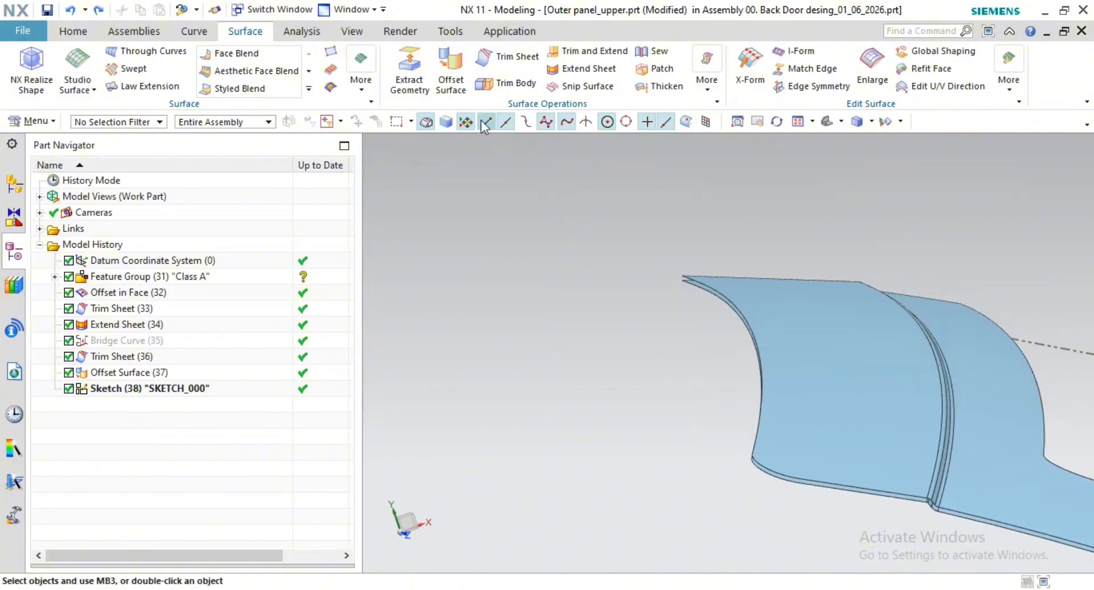
{"action": "left_click", "coordinate": [144, 86]}
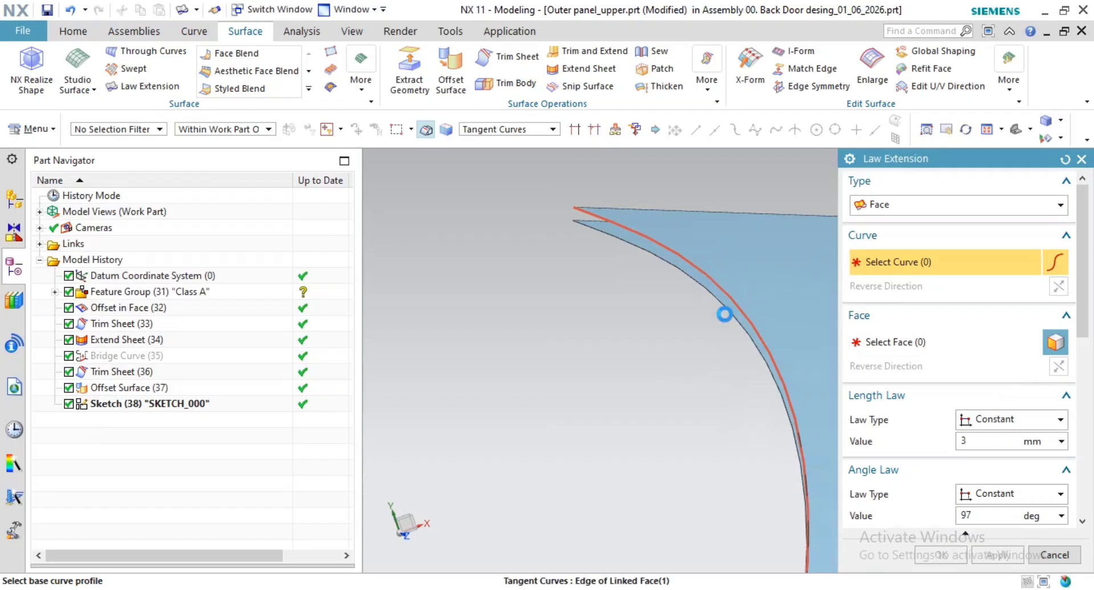
{"action": "left_click", "coordinate": [751, 368]}
{"action": "middle_click_drag", "start_coordinate": [816, 288], "coordinate": [681, 408]}
{"action": "left_click", "coordinate": [908, 203]}
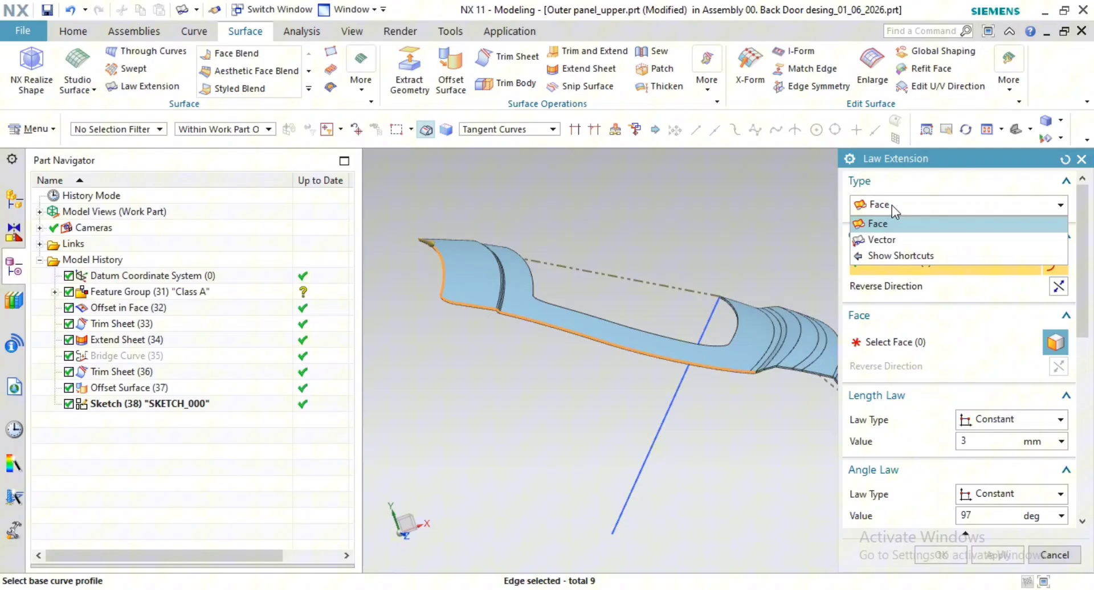
{"action": "left_click", "coordinate": [888, 239]}
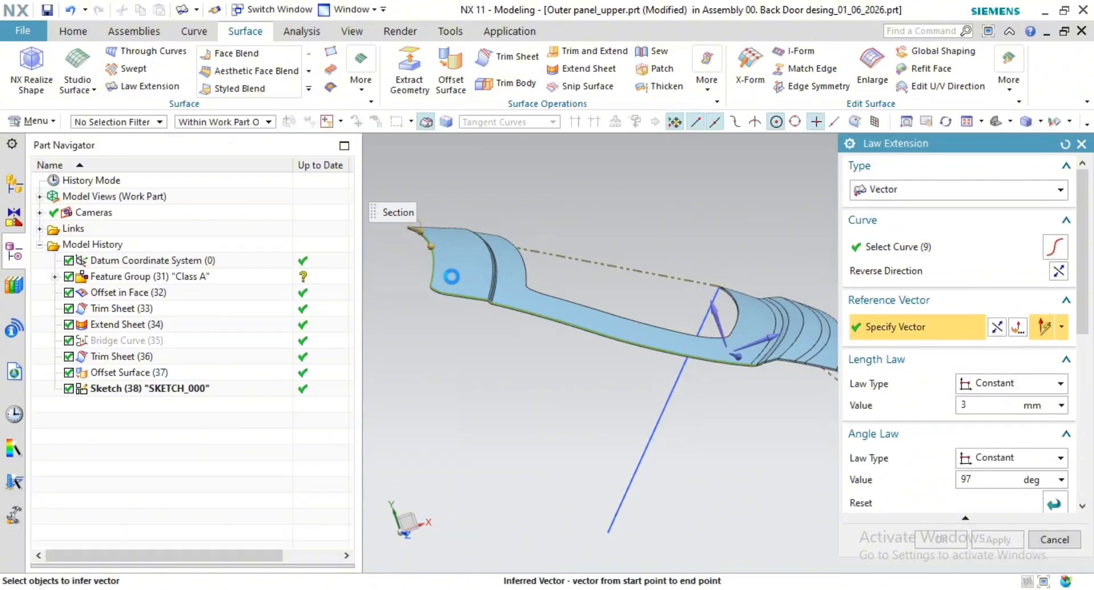
Step: Try a constant flange angle of 7 degrees and check the preview at the rounded panel corner
{"action": "scroll", "coordinate": [453, 278], "scroll_direction": "up", "scroll_amount": 3}
{"action": "scroll", "coordinate": [491, 368], "scroll_direction": "up", "scroll_amount": 1}
{"action": "middle_click_drag", "start_coordinate": [491, 368], "coordinate": [638, 394], "text": "shift"}
{"action": "scroll", "coordinate": [560, 371], "scroll_direction": "up", "scroll_amount": 4}
{"action": "middle_click_drag", "start_coordinate": [560, 370], "coordinate": [644, 430], "text": "shift"}
{"action": "scroll", "coordinate": [656, 339], "scroll_direction": "up", "scroll_amount": 3}
{"action": "left_click", "coordinate": [960, 477]}
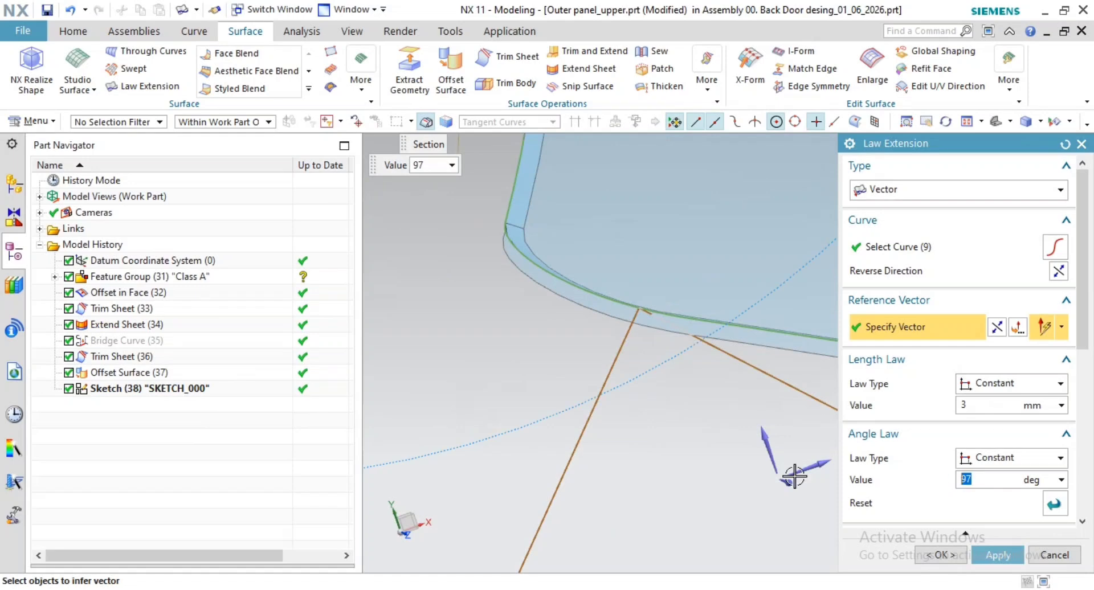
{"action": "type", "text": "7"}
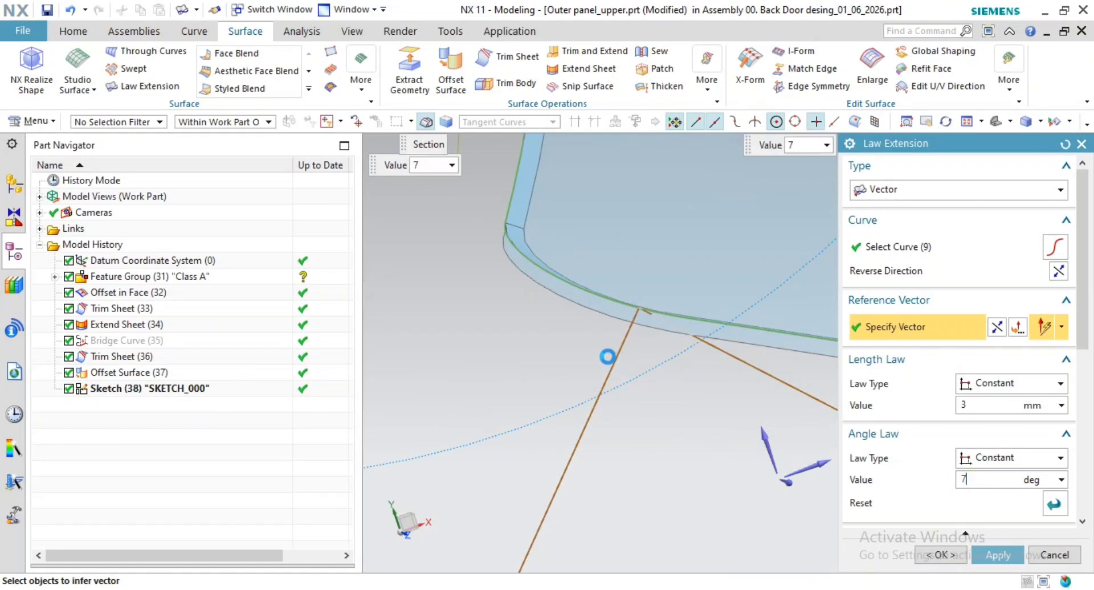
{"action": "middle_click_drag", "start_coordinate": [607, 357], "coordinate": [584, 394]}
{"action": "scroll", "coordinate": [588, 342], "scroll_direction": "down", "scroll_amount": 1}
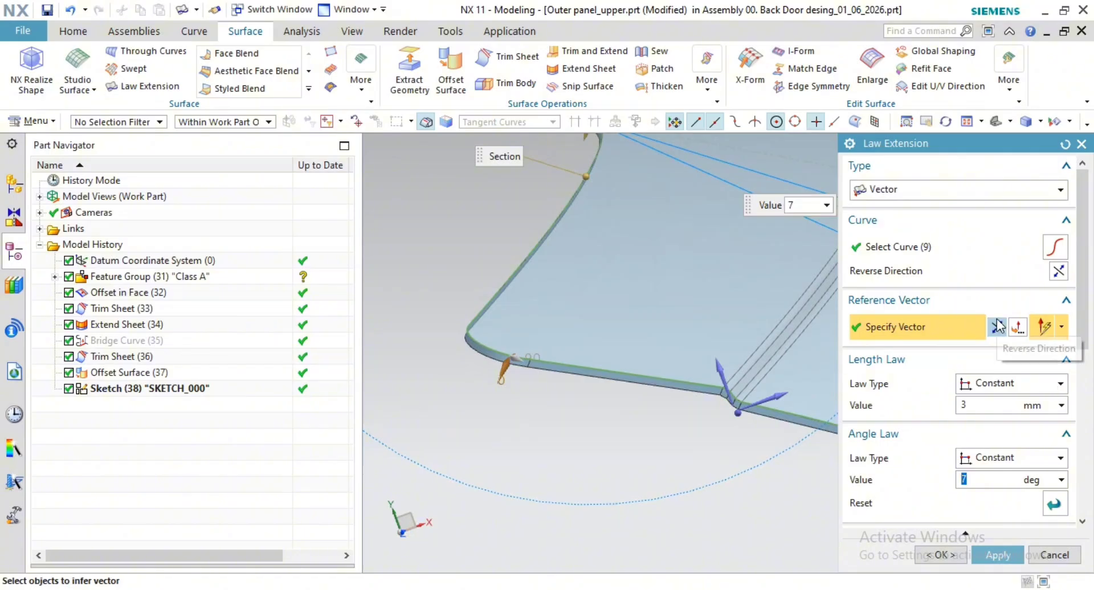
Step: Try reversing the curve and reference vector directions, checking the flange preview at the corner and the upper edge end
{"action": "left_click", "coordinate": [1059, 272]}
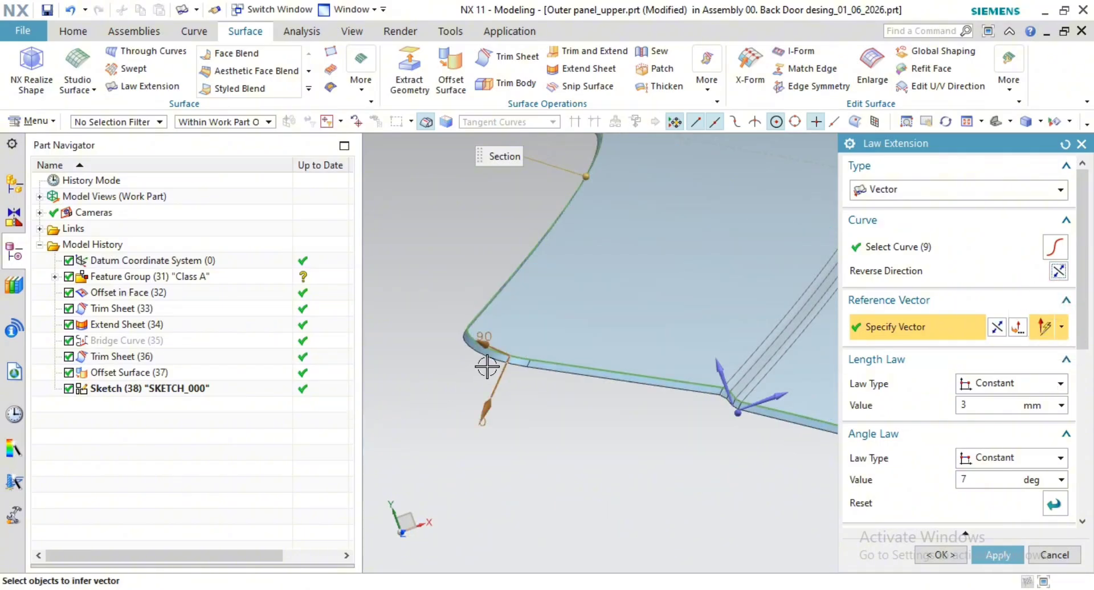
{"action": "scroll", "coordinate": [473, 342], "scroll_direction": "up", "scroll_amount": 4}
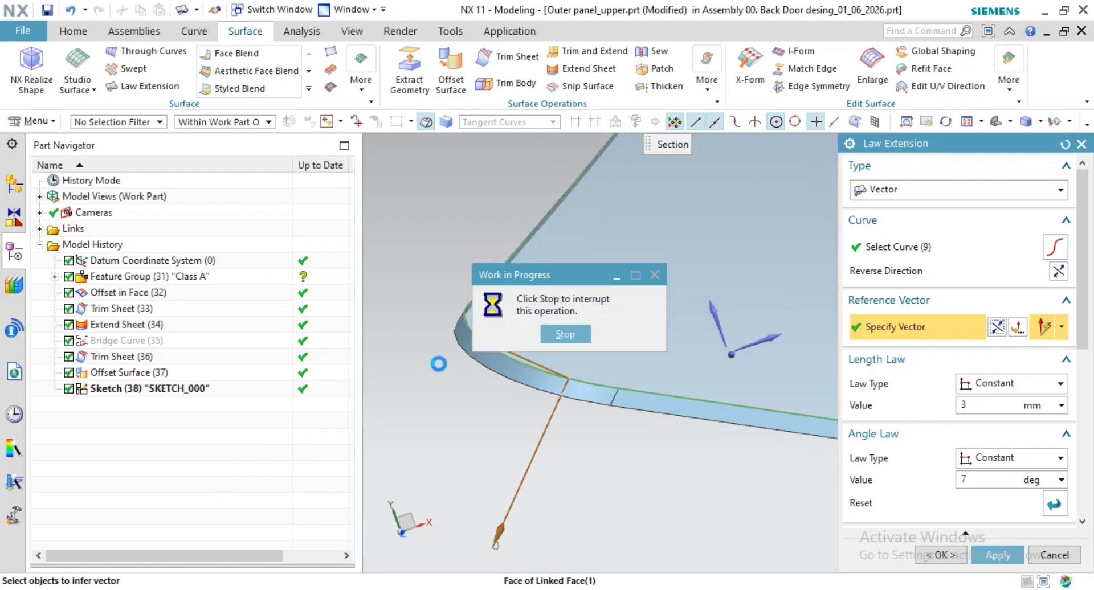
{"action": "scroll", "coordinate": [471, 373], "scroll_direction": "down", "scroll_amount": 5}
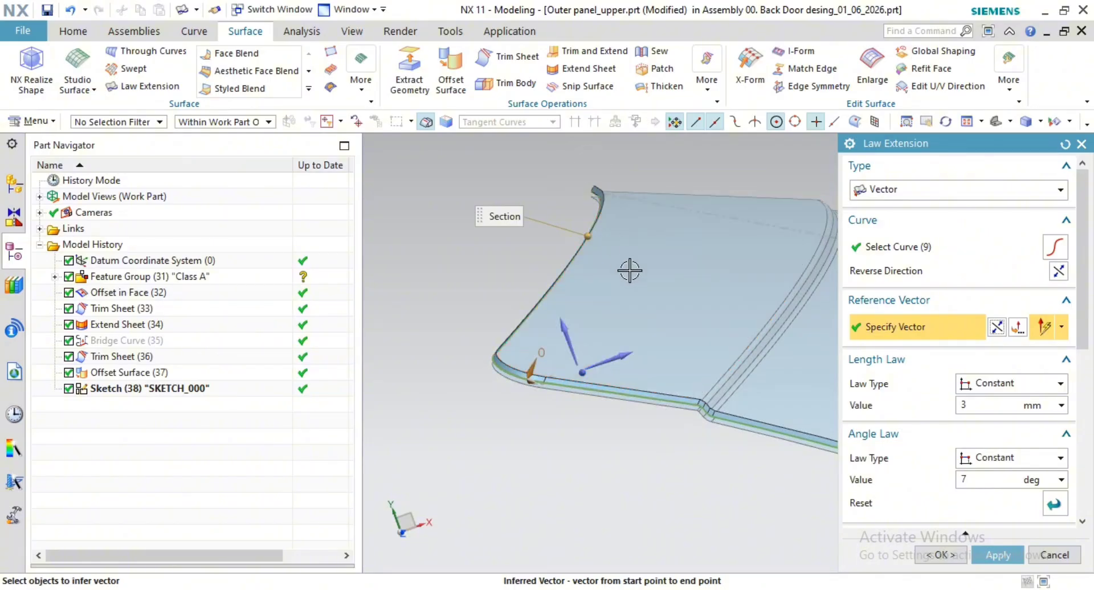
{"action": "scroll", "coordinate": [631, 268], "scroll_direction": "up", "scroll_amount": 5}
{"action": "middle_click_drag", "start_coordinate": [546, 364], "coordinate": [768, 363], "text": "shift"}
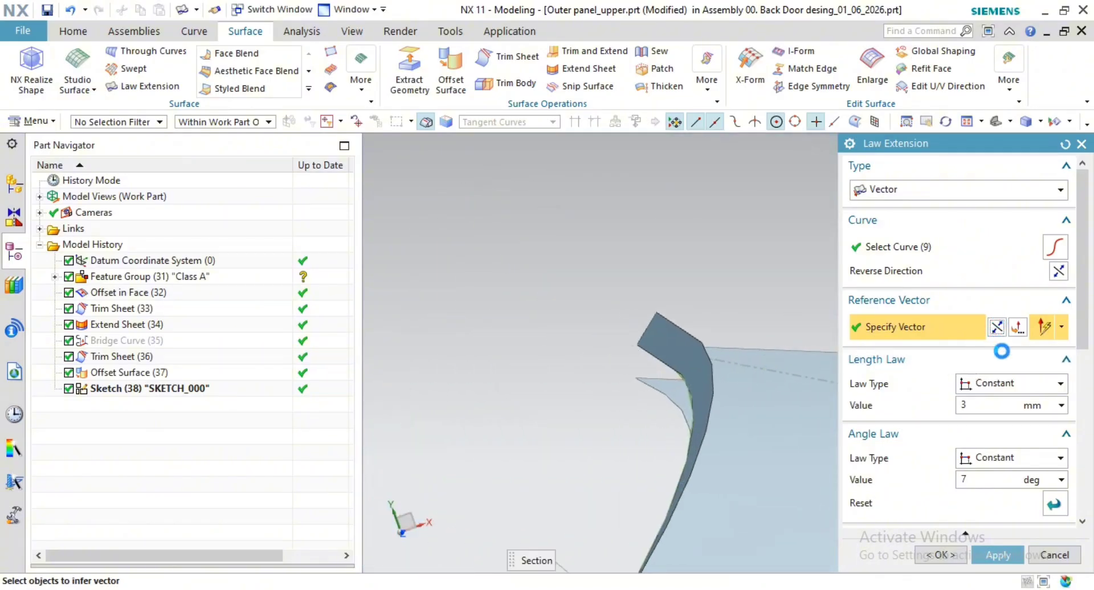
{"action": "scroll", "coordinate": [765, 410], "scroll_direction": "up", "scroll_amount": 2}
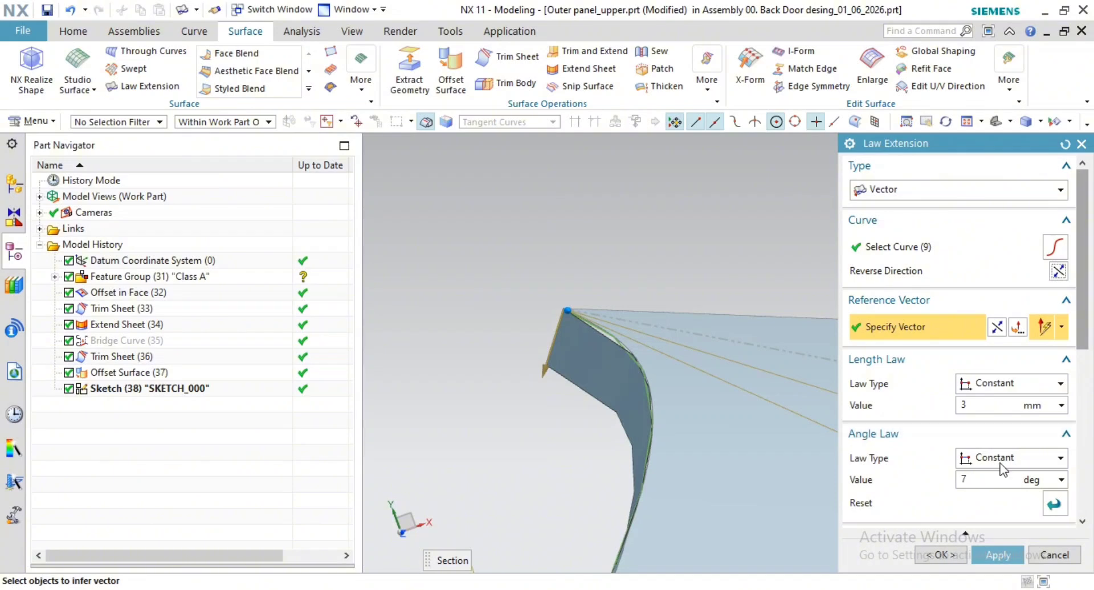
Step: Try flange angles of 10 and 20 degrees, and set the constant angle to 30 degrees
{"action": "left_click", "coordinate": [983, 478]}
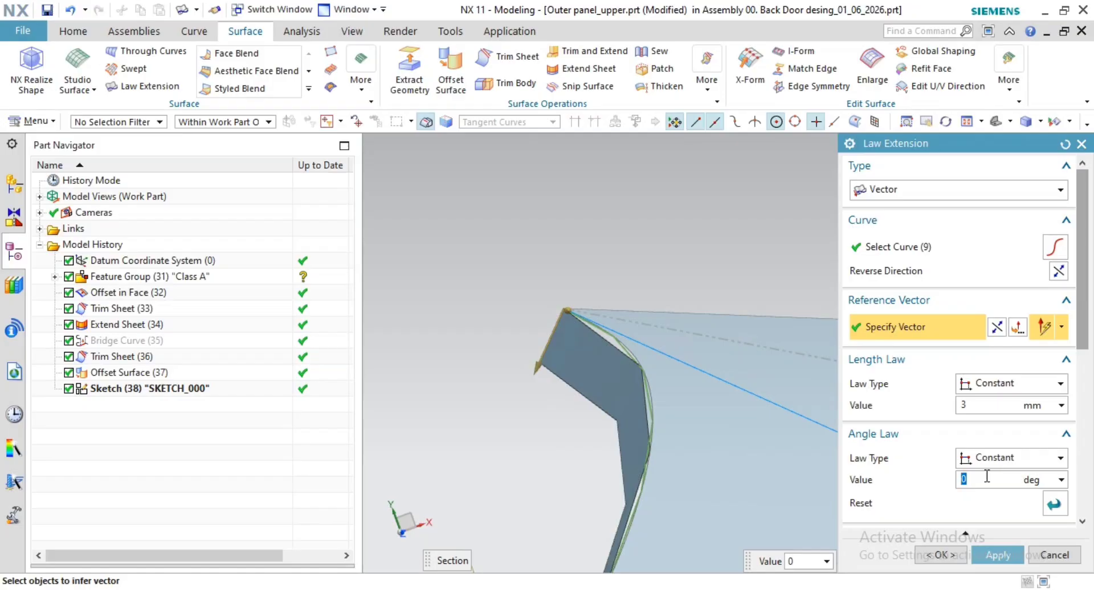
{"action": "type", "text": "10"}
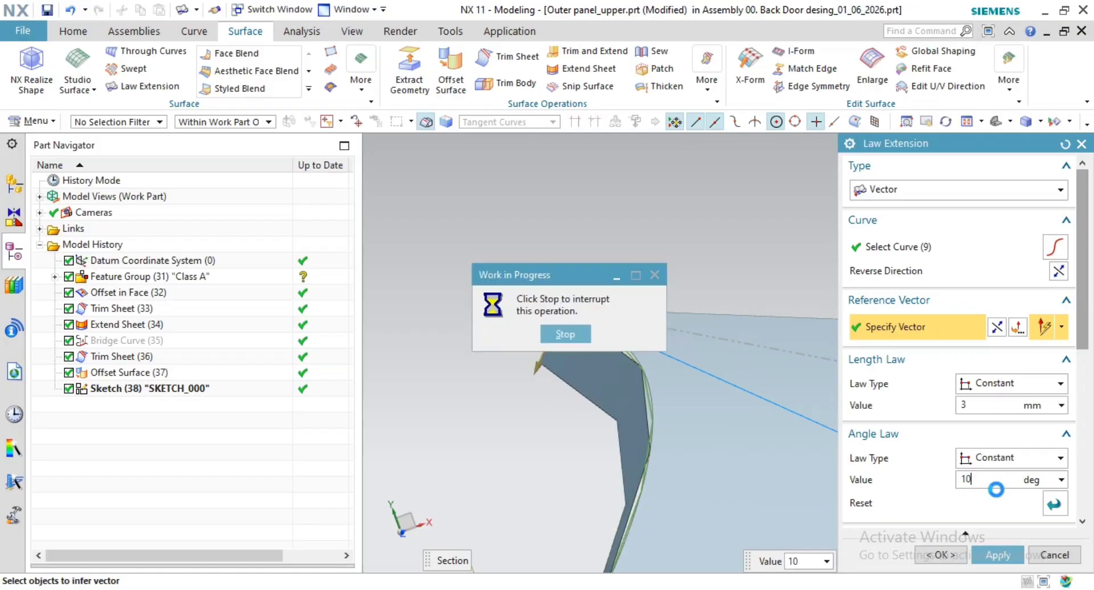
{"action": "type", "text": "20"}
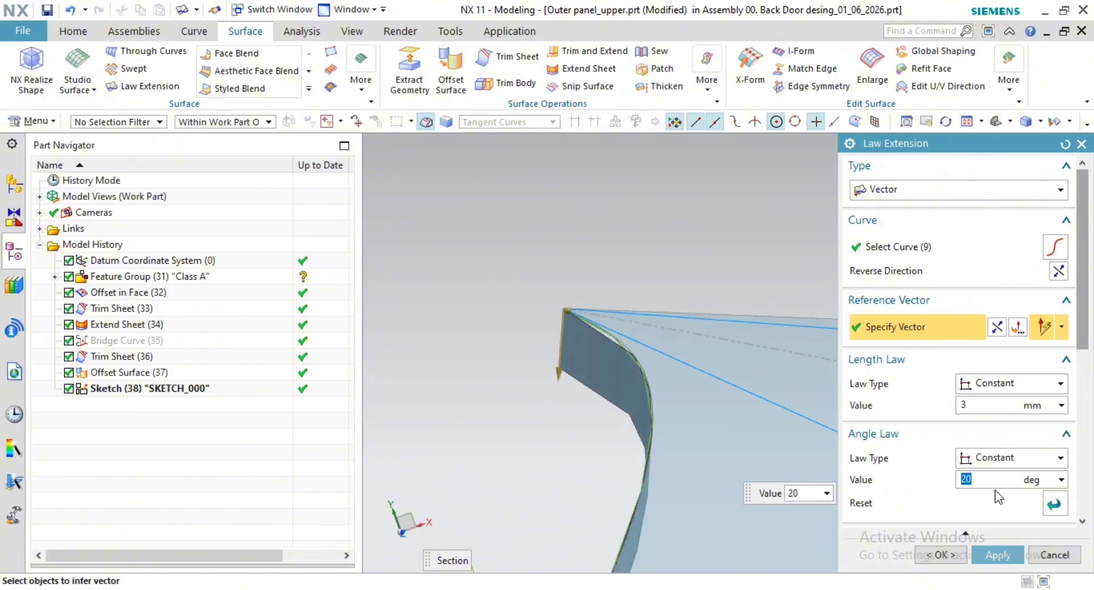
{"action": "type", "text": "30"}
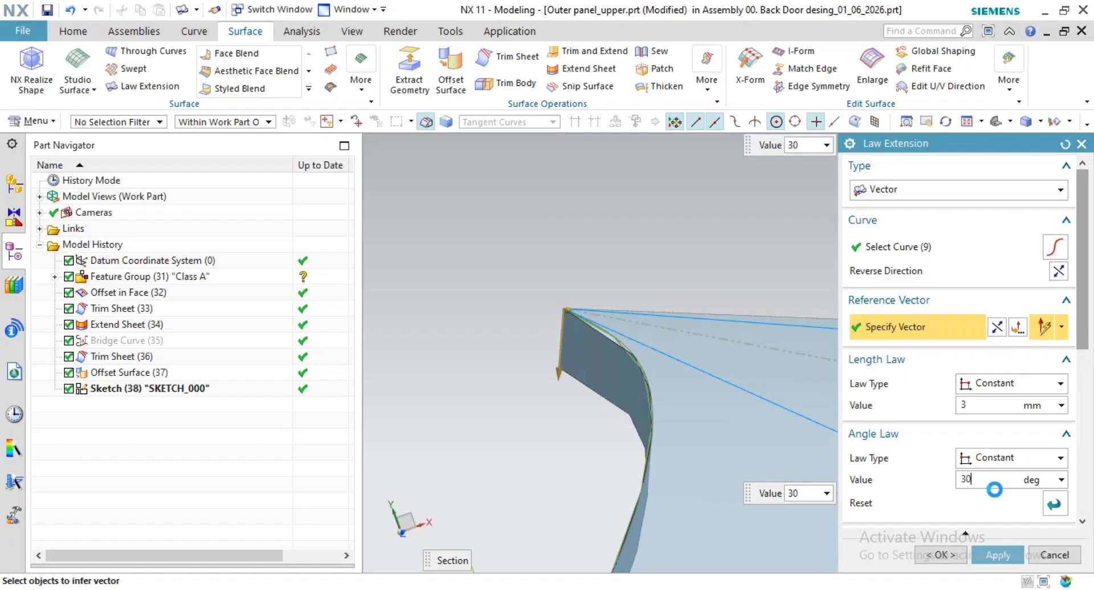
Step: Examine the 30-degree flange preview against the offset surface from the upper edge end around the rounded corner
{"action": "scroll", "coordinate": [618, 378], "scroll_direction": "up", "scroll_amount": 6}
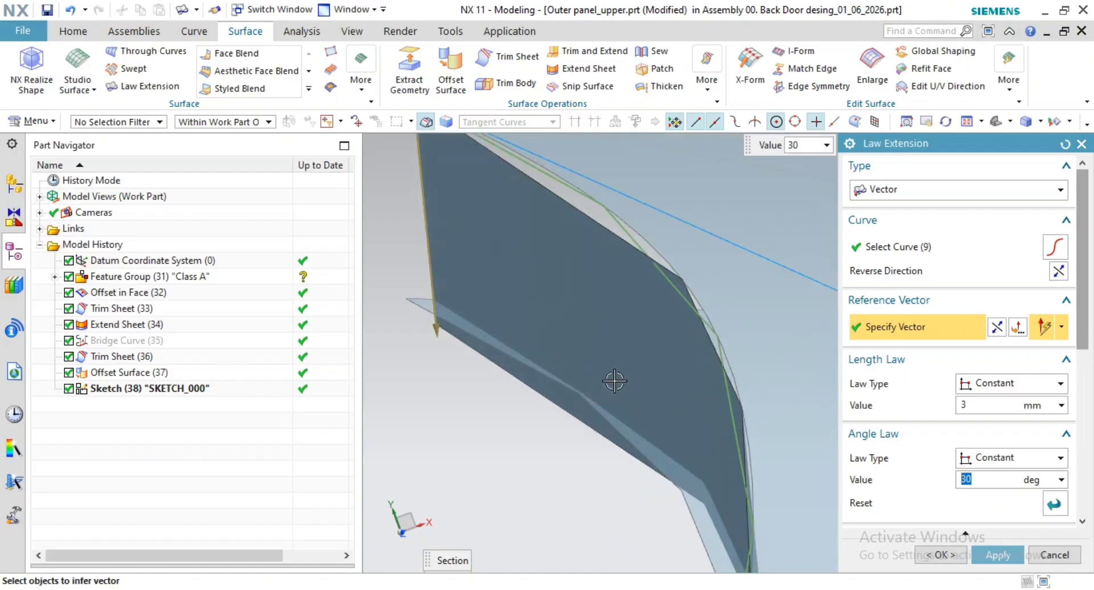
{"action": "scroll", "coordinate": [669, 442], "scroll_direction": "down", "scroll_amount": 7}
{"action": "middle_click_drag", "start_coordinate": [650, 399], "coordinate": [655, 228], "text": "shift"}
{"action": "scroll", "coordinate": [684, 398], "scroll_direction": "down", "scroll_amount": 4}
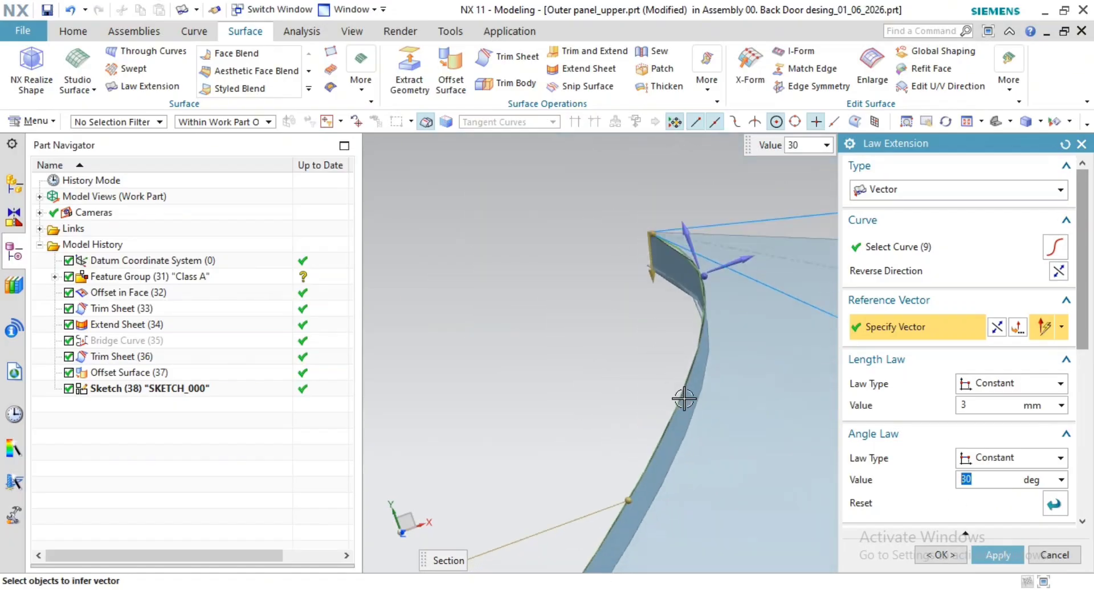
{"action": "middle_click_drag", "start_coordinate": [682, 411], "coordinate": [692, 310], "text": "shift"}
{"action": "scroll", "coordinate": [677, 425], "scroll_direction": "down", "scroll_amount": 3}
{"action": "middle_click_drag", "start_coordinate": [676, 437], "coordinate": [683, 283], "text": "shift"}
{"action": "scroll", "coordinate": [647, 401], "scroll_direction": "up", "scroll_amount": 10}
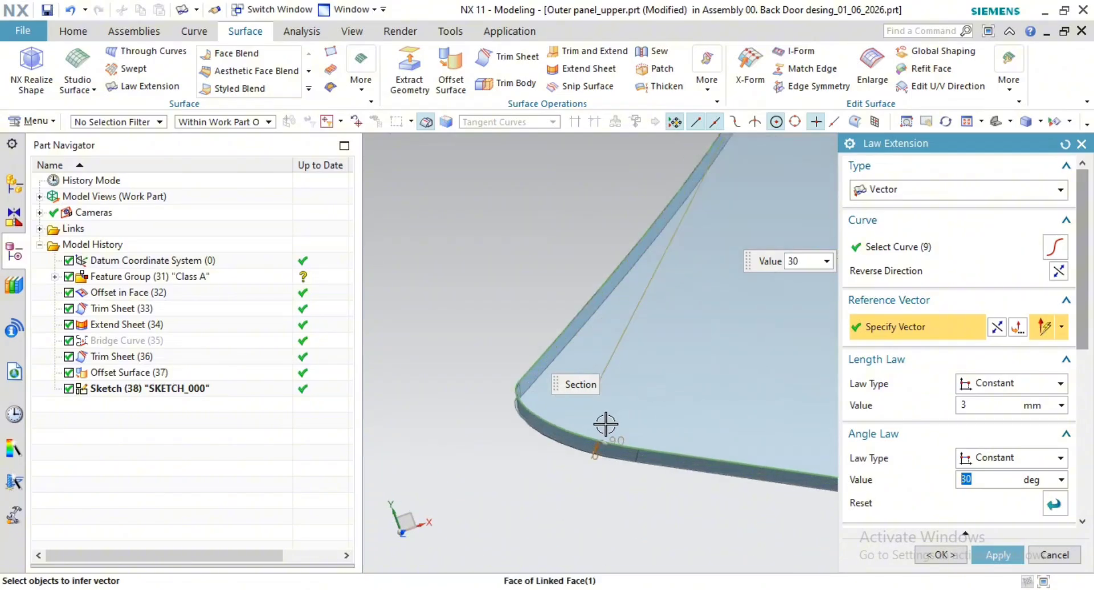
{"action": "middle_click_drag", "start_coordinate": [650, 442], "coordinate": [404, 442], "text": "shift"}
{"action": "middle_click_drag", "start_coordinate": [672, 489], "coordinate": [454, 391], "text": "shift"}
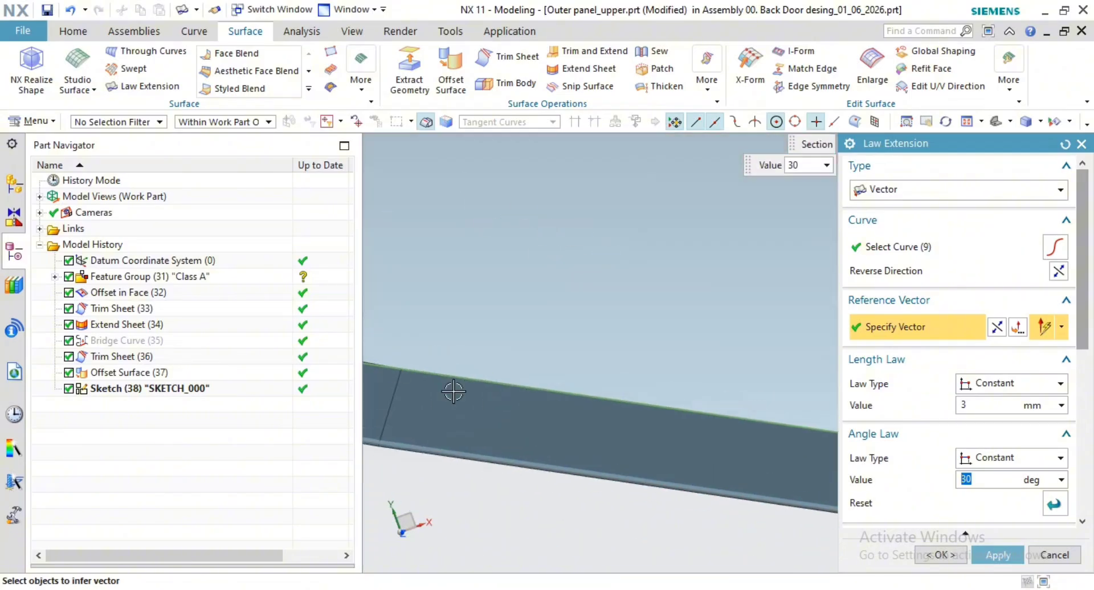
Step: Examine the flange preview along the lower edge and across the stepped corner of the panel boundary
{"action": "scroll", "coordinate": [454, 391], "scroll_direction": "down", "scroll_amount": 3}
{"action": "middle_click_drag", "start_coordinate": [485, 319], "coordinate": [420, 390], "text": "shift"}
{"action": "middle_click_drag", "start_coordinate": [740, 520], "coordinate": [420, 379], "text": "shift"}
{"action": "middle_click_drag", "start_coordinate": [701, 476], "coordinate": [402, 446], "text": "shift"}
{"action": "scroll", "coordinate": [401, 445], "scroll_direction": "down", "scroll_amount": 3}
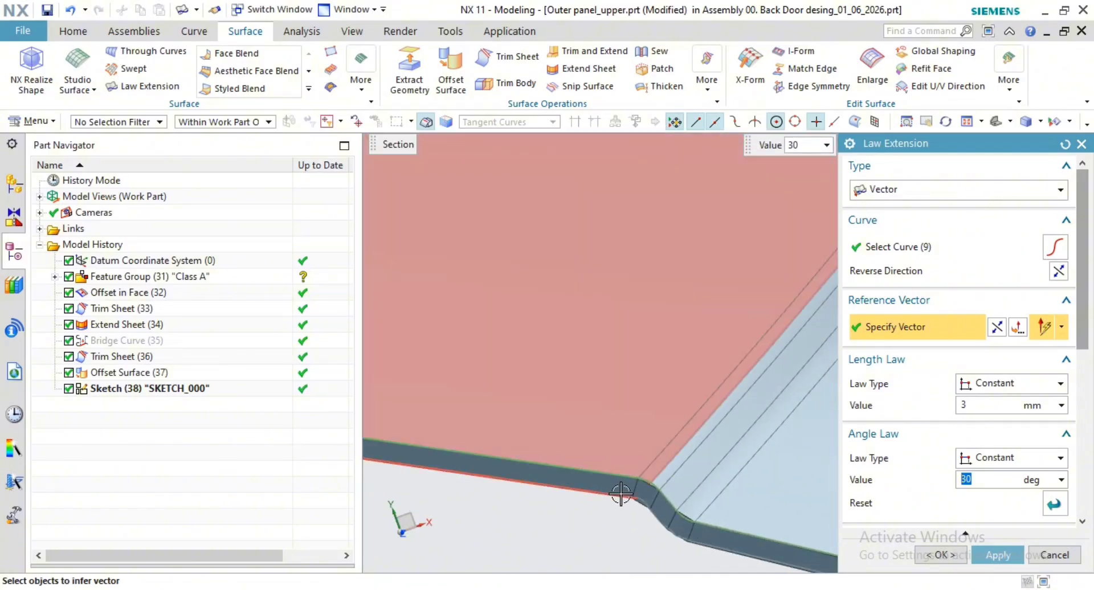
{"action": "middle_click_drag", "start_coordinate": [622, 493], "coordinate": [439, 356], "text": "shift"}
{"action": "scroll", "coordinate": [604, 416], "scroll_direction": "up", "scroll_amount": 3}
{"action": "middle_click_drag", "start_coordinate": [679, 460], "coordinate": [365, 426], "text": "shift"}
{"action": "scroll", "coordinate": [534, 406], "scroll_direction": "up", "scroll_amount": 1}
{"action": "scroll", "coordinate": [535, 406], "scroll_direction": "down", "scroll_amount": 4}
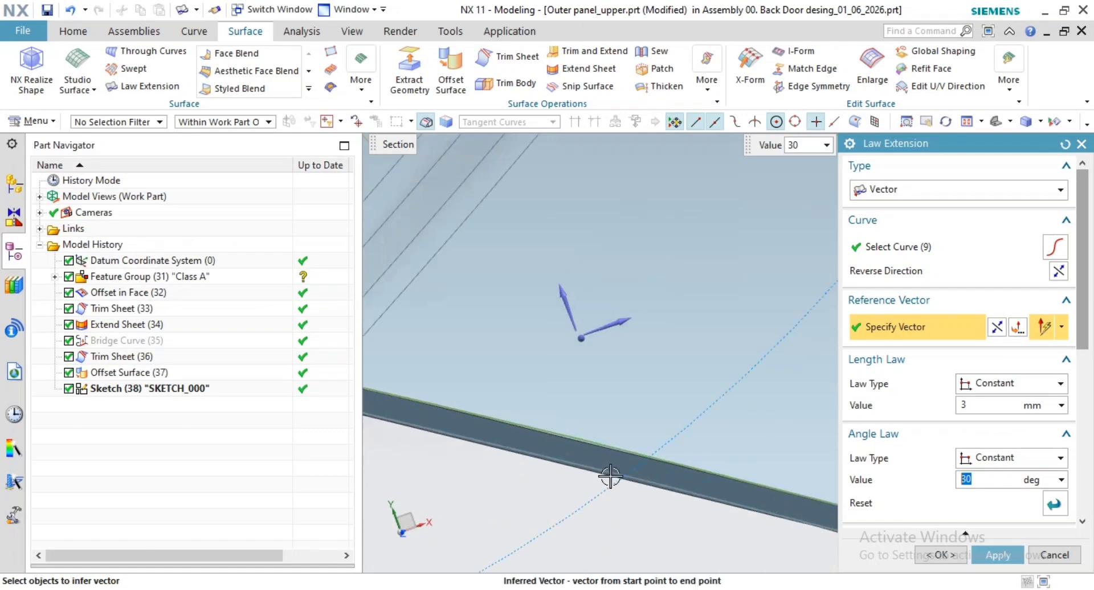
Step: Check the flange preview along the remaining lower edge to its far end, and apply the Law Extension
{"action": "middle_click_drag", "start_coordinate": [812, 420], "coordinate": [593, 402], "text": "shift"}
{"action": "scroll", "coordinate": [593, 402], "scroll_direction": "down", "scroll_amount": 3}
{"action": "middle_click_drag", "start_coordinate": [818, 478], "coordinate": [580, 499], "text": "shift"}
{"action": "middle_click_drag", "start_coordinate": [769, 524], "coordinate": [496, 336], "text": "shift"}
{"action": "middle_click_drag", "start_coordinate": [712, 473], "coordinate": [481, 310], "text": "shift"}
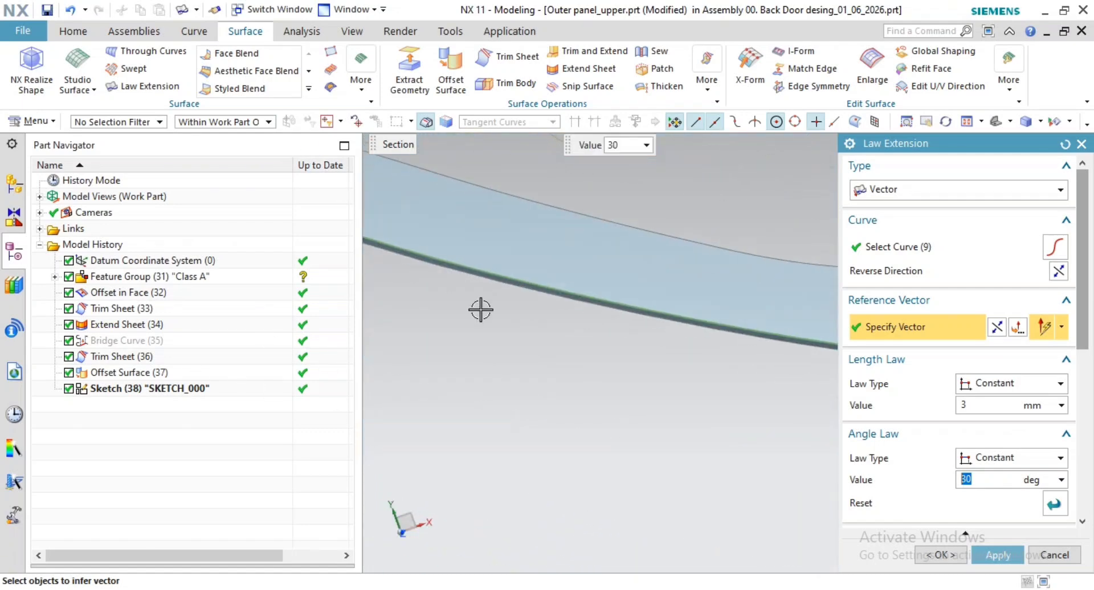
{"action": "middle_click_drag", "start_coordinate": [713, 376], "coordinate": [274, 362], "text": "shift"}
{"action": "scroll", "coordinate": [749, 388], "scroll_direction": "down", "scroll_amount": 1}
{"action": "scroll", "coordinate": [667, 365], "scroll_direction": "up", "scroll_amount": 2}
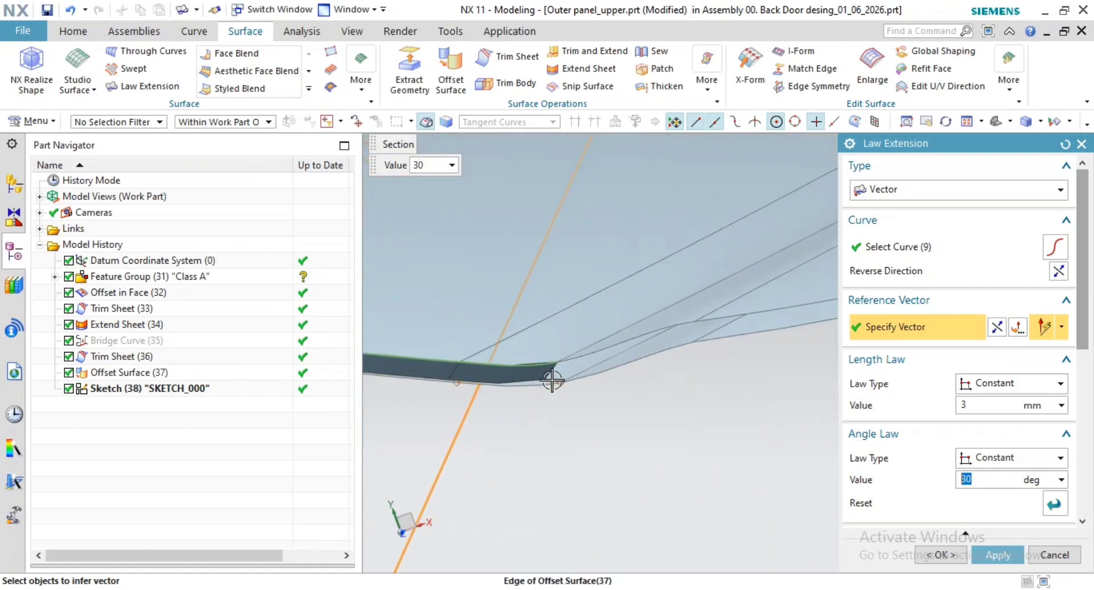
{"action": "scroll", "coordinate": [610, 398], "scroll_direction": "up", "scroll_amount": 2}
{"action": "scroll", "coordinate": [618, 411], "scroll_direction": "up", "scroll_amount": 2}
{"action": "middle_click_drag", "start_coordinate": [618, 410], "coordinate": [566, 414], "text": "shift"}
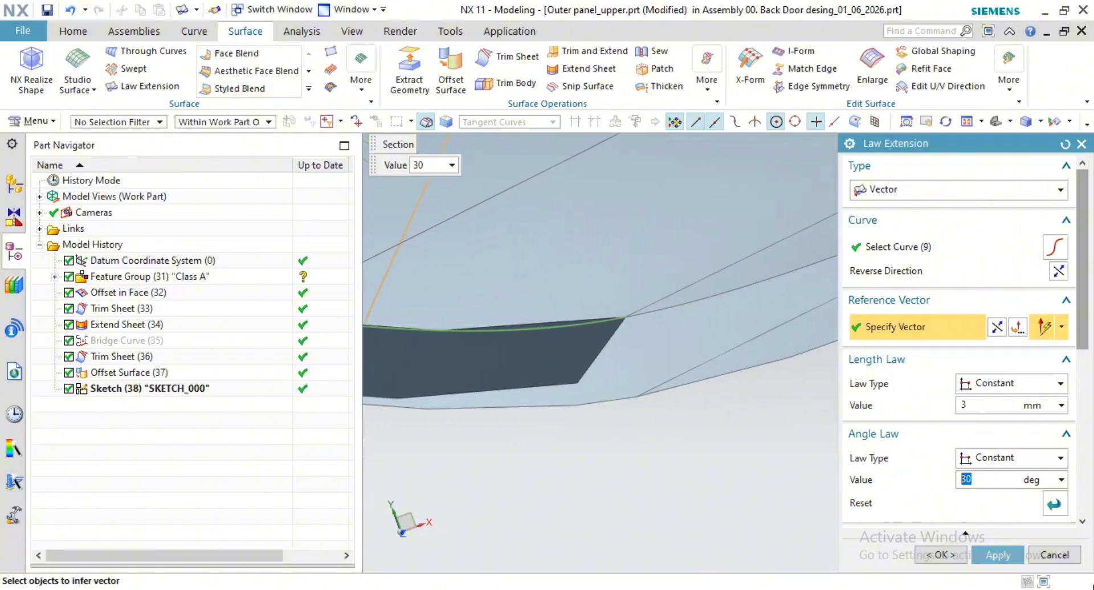
{"action": "left_click", "coordinate": [991, 557]}
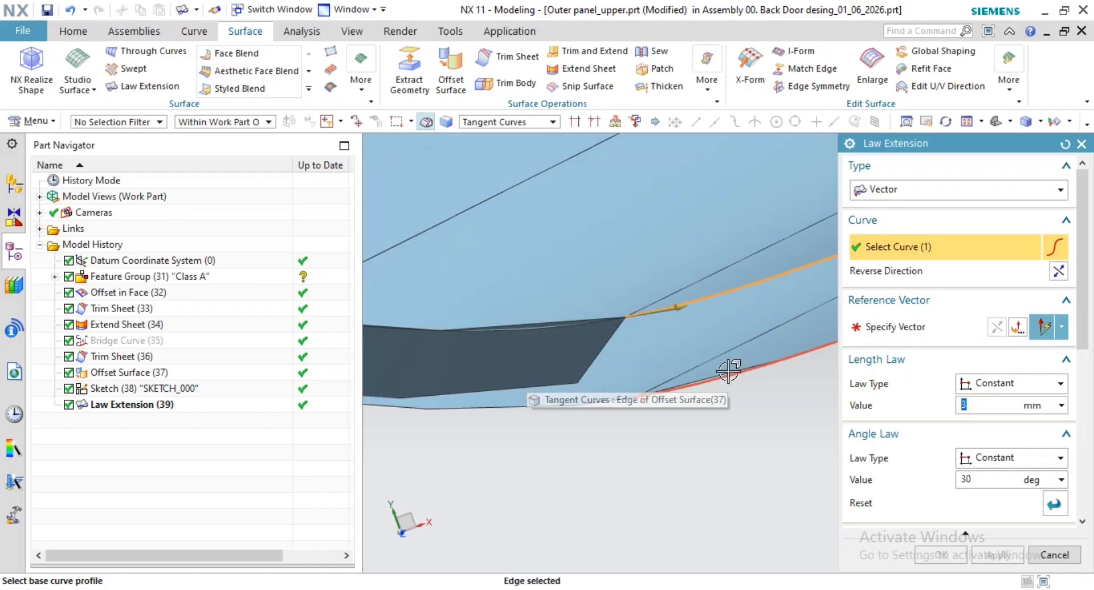
Step: Define another vector Law Extension on the short edge adjoining the flange's end, using the sketch line reversed as reference vector
{"action": "scroll", "coordinate": [647, 388], "scroll_direction": "down", "scroll_amount": 4}
{"action": "middle_click_drag", "start_coordinate": [649, 389], "coordinate": [487, 376], "text": "shift"}
{"action": "middle_click_drag", "start_coordinate": [723, 408], "coordinate": [489, 354], "text": "shift"}
{"action": "middle_click", "coordinate": [646, 413]}
{"action": "scroll", "coordinate": [633, 413], "scroll_direction": "down", "scroll_amount": 3}
{"action": "middle_click_drag", "start_coordinate": [371, 383], "coordinate": [546, 384], "text": "shift"}
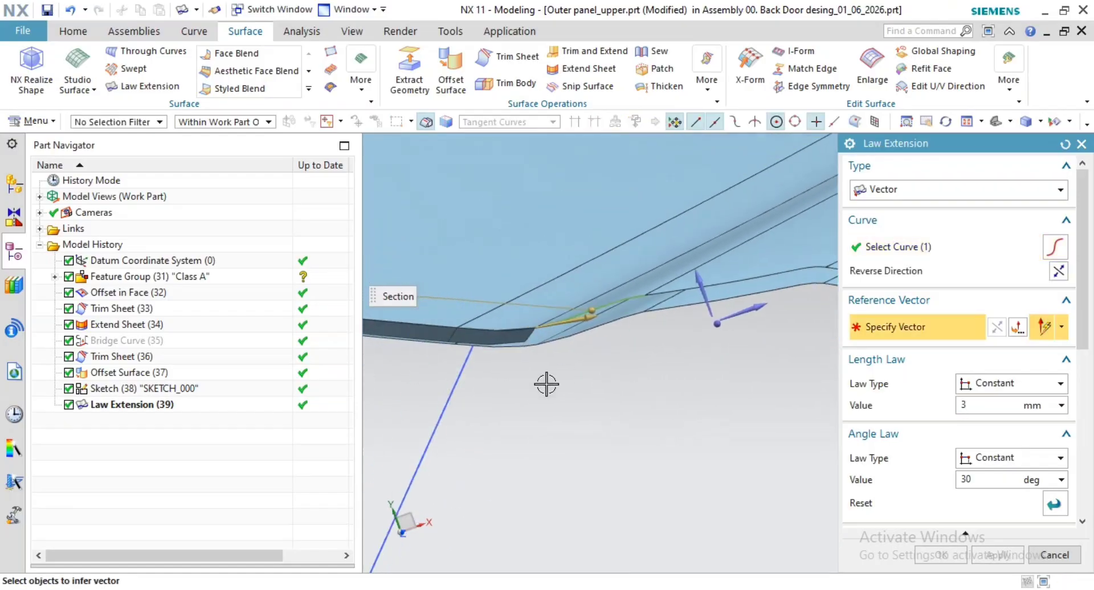
{"action": "left_click", "coordinate": [449, 406]}
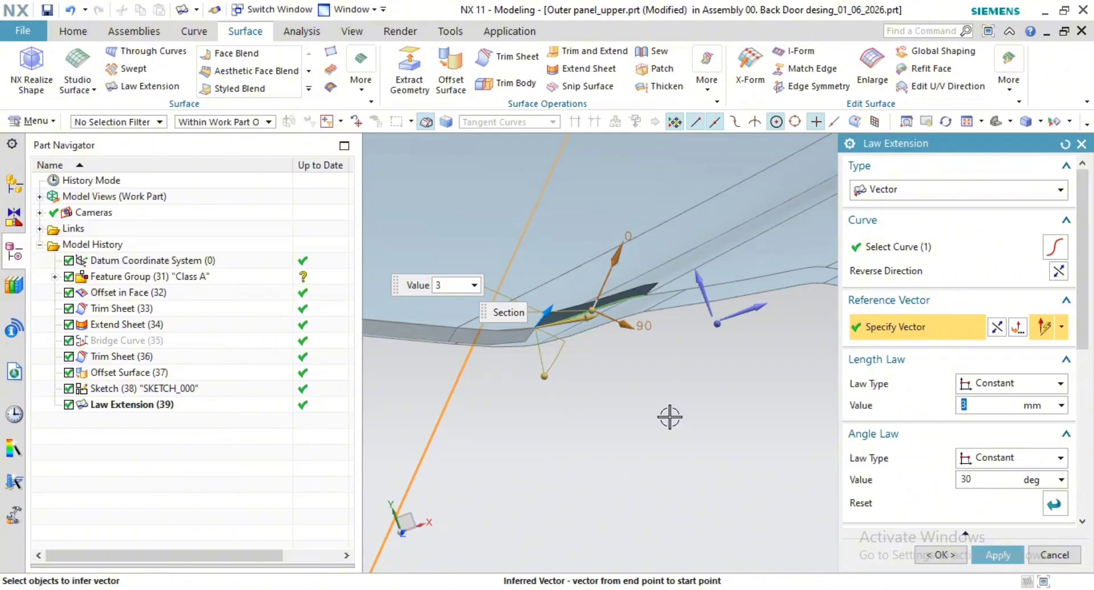
{"action": "scroll", "coordinate": [670, 416], "scroll_direction": "up", "scroll_amount": 1}
{"action": "middle_click_drag", "start_coordinate": [660, 402], "coordinate": [713, 415], "text": "shift"}
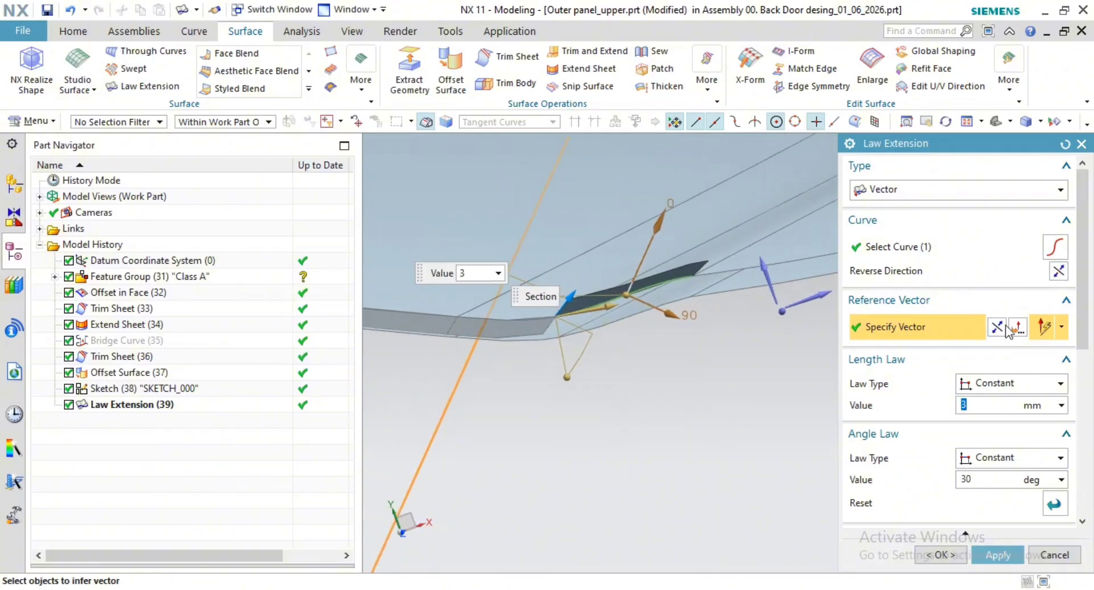
{"action": "left_click", "coordinate": [1010, 331]}
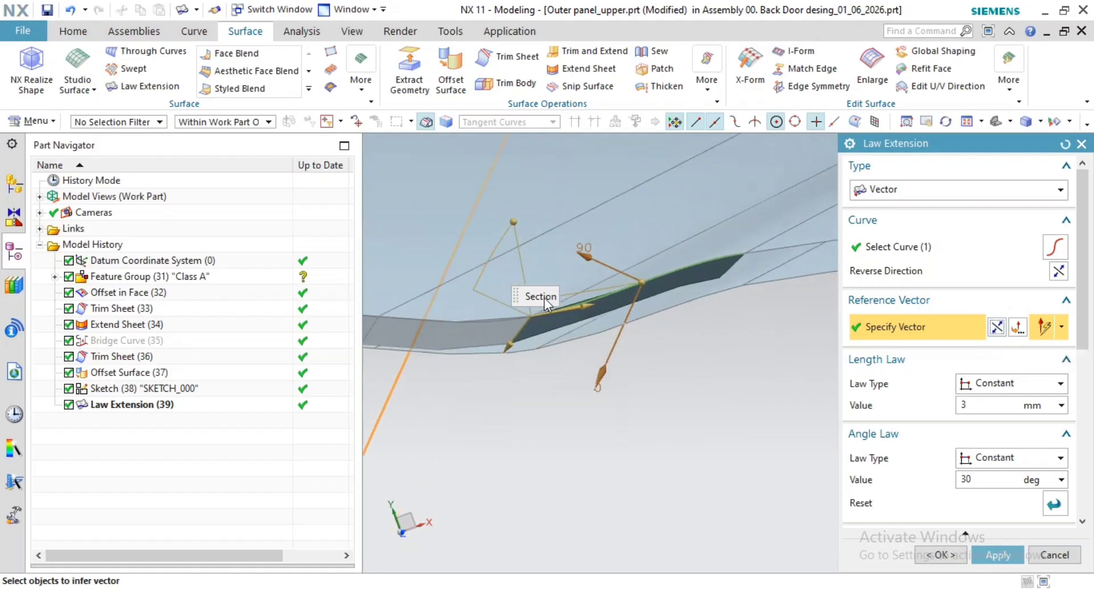
{"action": "scroll", "coordinate": [545, 304], "scroll_direction": "up", "scroll_amount": 1}
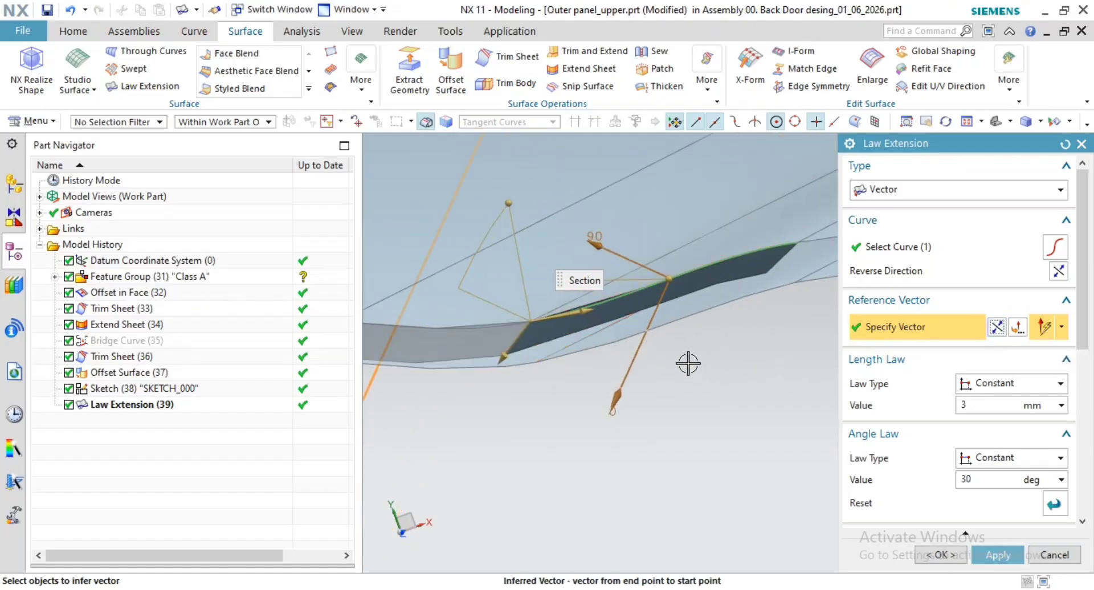
Step: Set the short edge's extension length to 5 mm and check the preview where it meets the first flange
{"action": "left_click", "coordinate": [990, 406]}
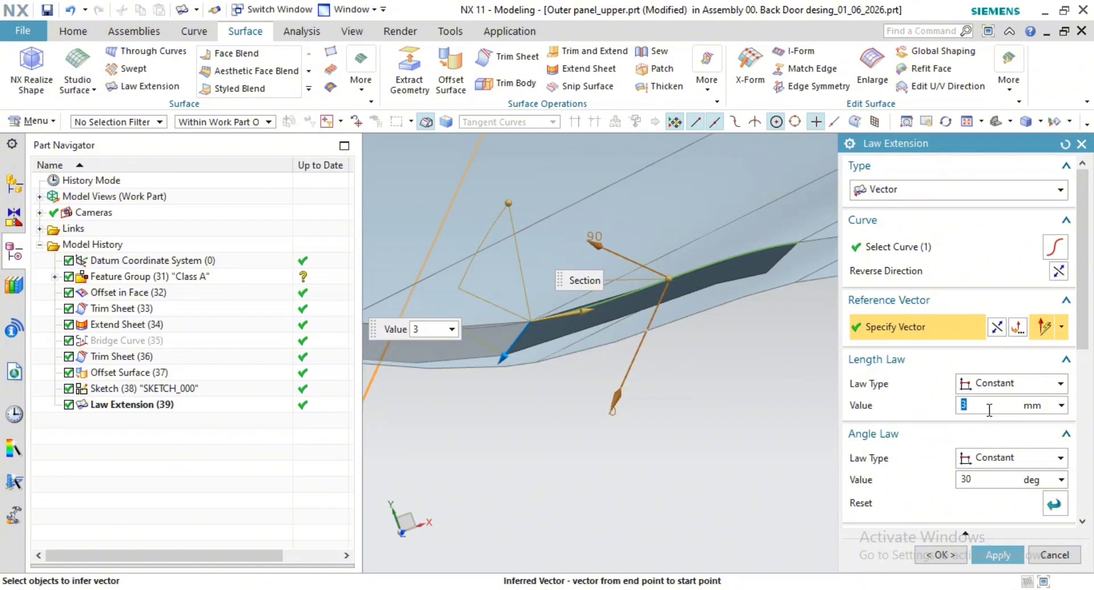
{"action": "type", "text": "5"}
{"action": "key", "text": "Return"}
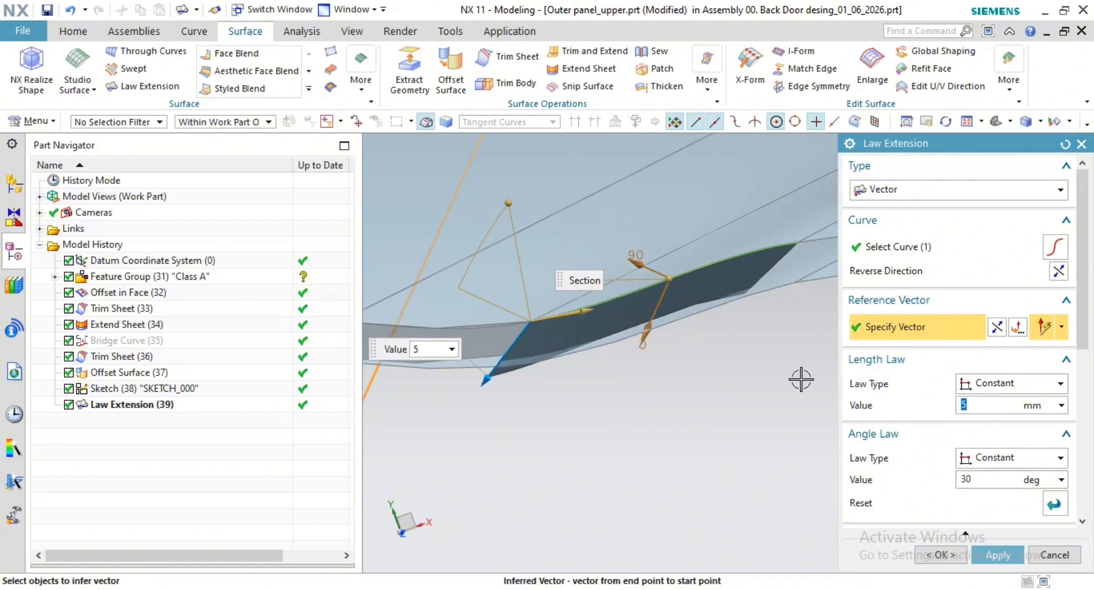
{"action": "middle_click_drag", "start_coordinate": [698, 374], "coordinate": [450, 237]}
{"action": "scroll", "coordinate": [582, 293], "scroll_direction": "up", "scroll_amount": 2}
{"action": "scroll", "coordinate": [730, 228], "scroll_direction": "up", "scroll_amount": 3}
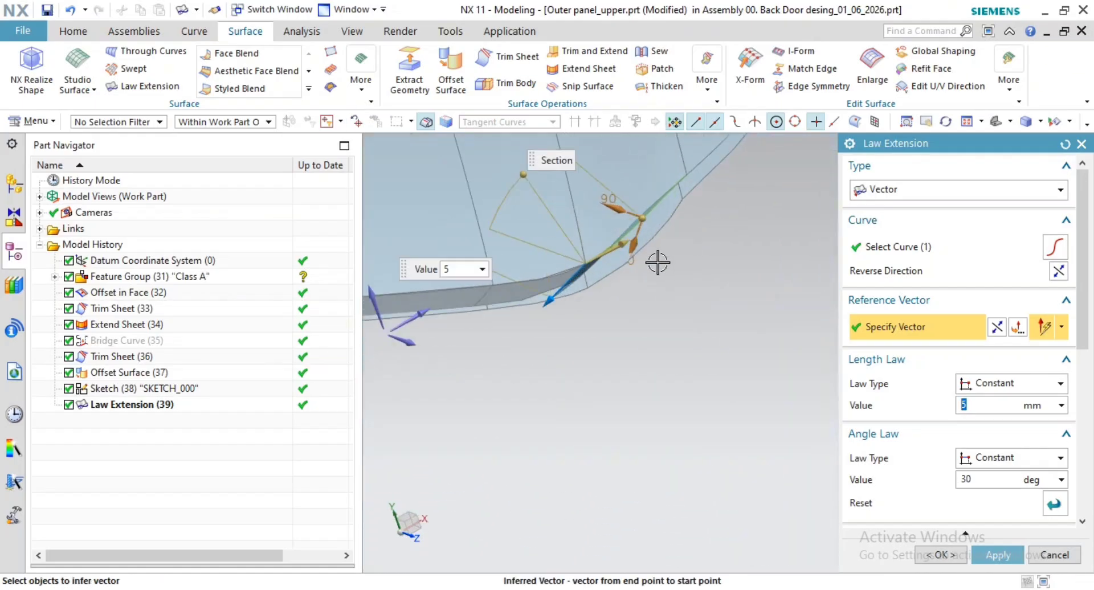
{"action": "scroll", "coordinate": [621, 393], "scroll_direction": "down", "scroll_amount": 3}
{"action": "mouse_move", "coordinate": [627, 371]}
{"action": "middle_mouse_down"}
{"action": "mouse_move", "coordinate": [621, 386]}
{"action": "mouse_move", "coordinate": [610, 365]}
{"action": "mouse_move", "coordinate": [625, 356]}
{"action": "mouse_move", "coordinate": [631, 378]}
{"action": "mouse_move", "coordinate": [627, 354]}
{"action": "middle_mouse_up"}
{"action": "scroll", "coordinate": [570, 333], "scroll_direction": "up", "scroll_amount": 3}
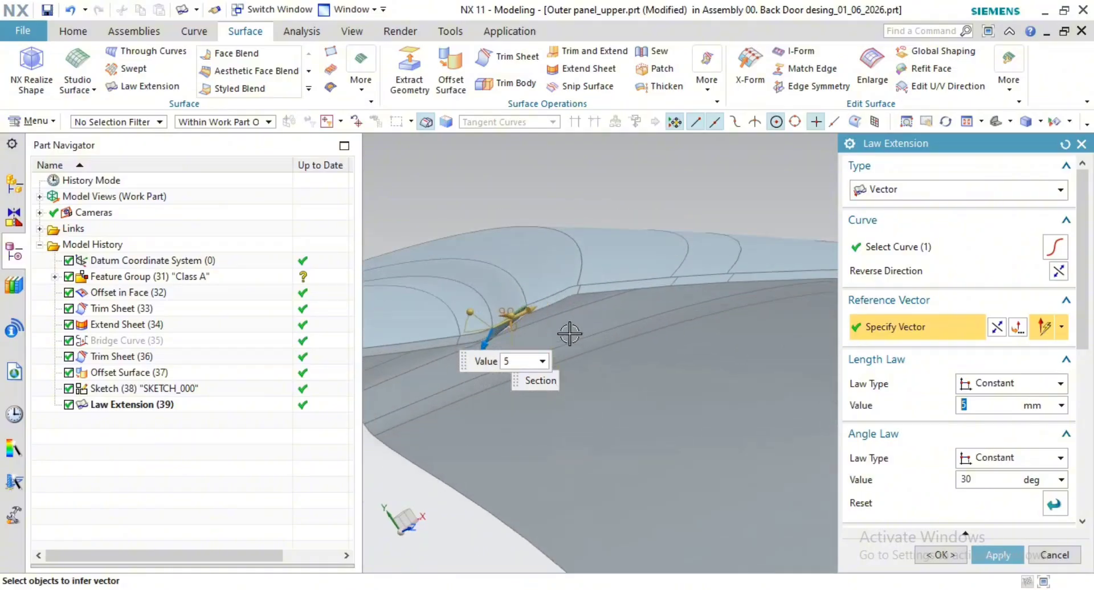
Step: Set the short edge's extension length to 8 mm and apply the Law Extension
{"action": "scroll", "coordinate": [622, 330], "scroll_direction": "up", "scroll_amount": 2}
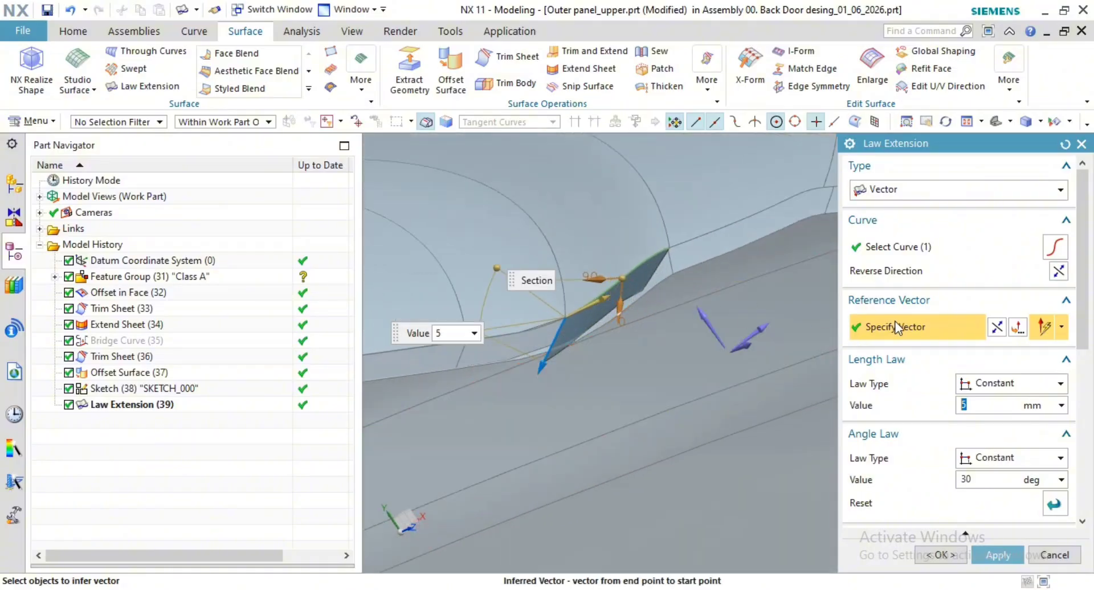
{"action": "key", "text": "Return"}
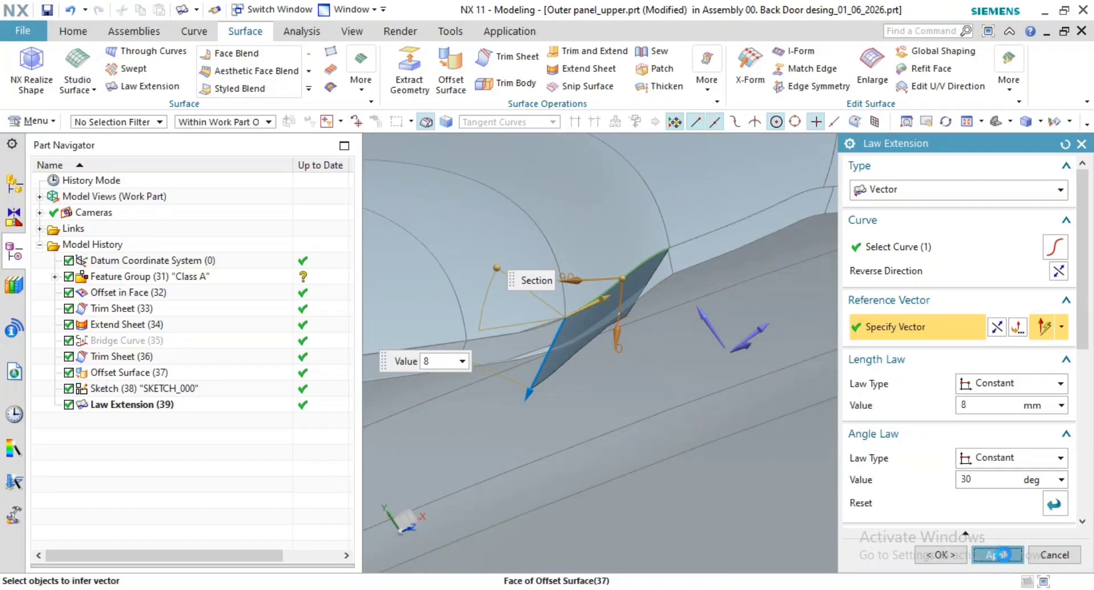
{"action": "left_click", "coordinate": [1001, 553]}
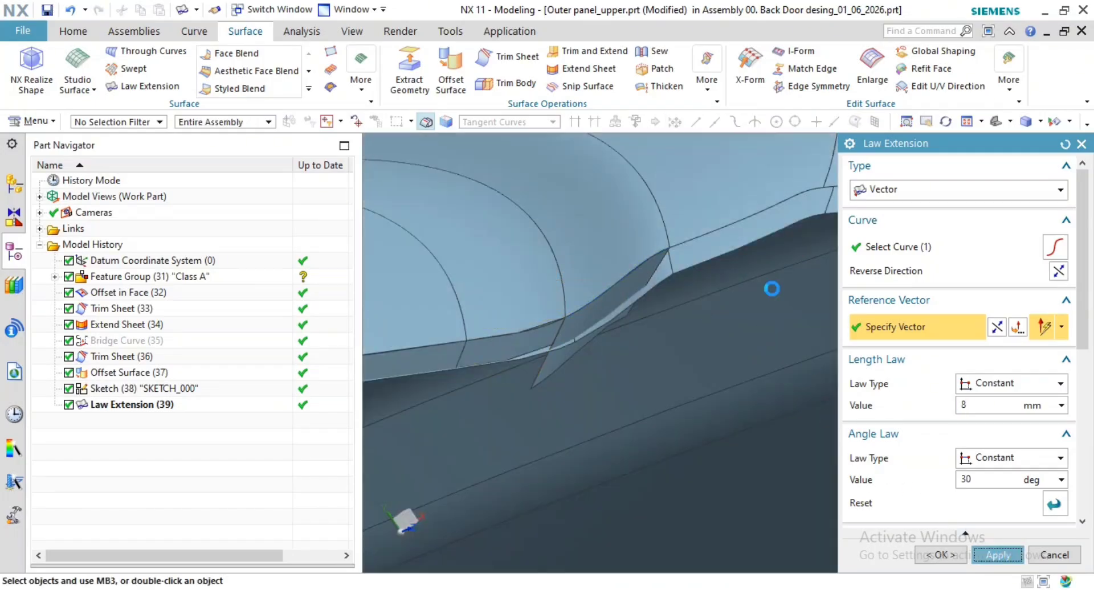
Step: Extend the next tangent edge of the stepped corner by 8 mm, using the sketch line reversed as reference vector
{"action": "left_click", "coordinate": [734, 222]}
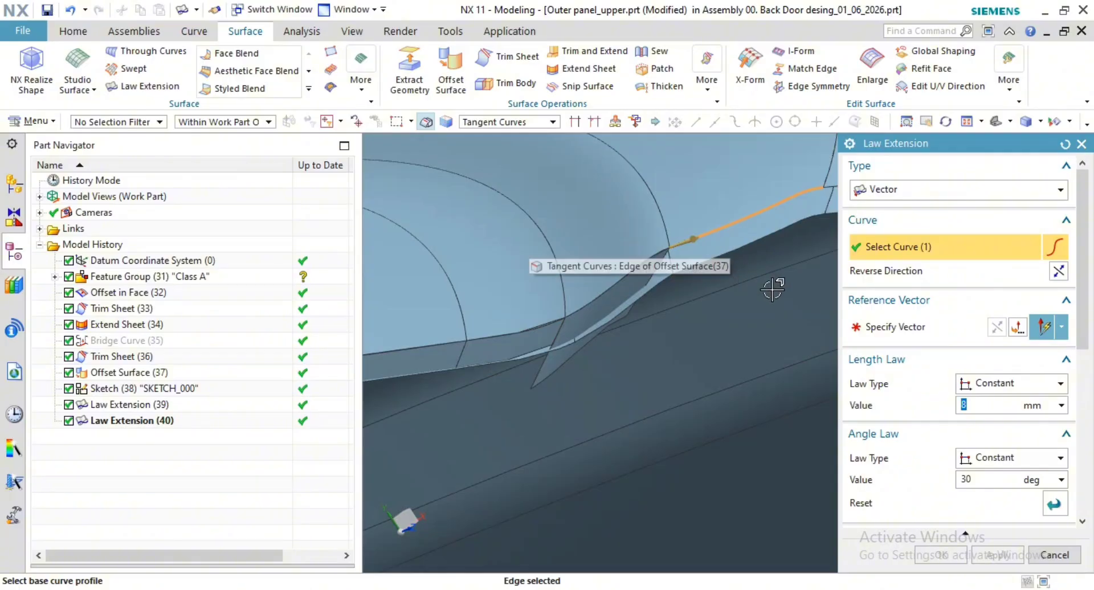
{"action": "middle_click_drag", "start_coordinate": [757, 374], "coordinate": [484, 427]}
{"action": "left_click", "coordinate": [470, 436]}
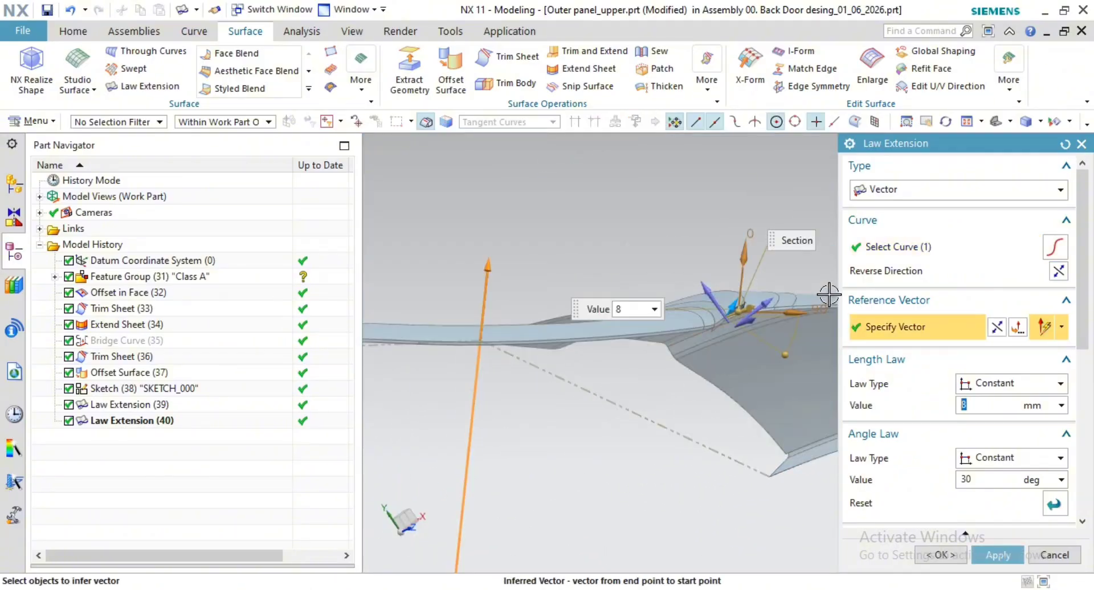
{"action": "scroll", "coordinate": [788, 296], "scroll_direction": "up", "scroll_amount": 7}
{"action": "middle_click_drag", "start_coordinate": [554, 361], "coordinate": [766, 365], "text": "shift"}
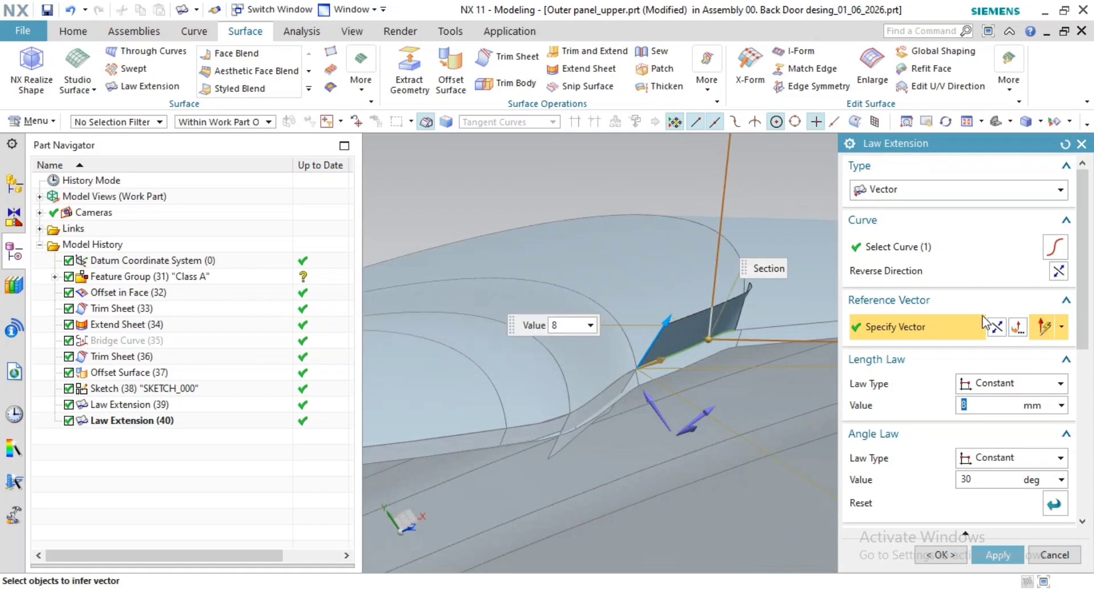
{"action": "left_click", "coordinate": [996, 328]}
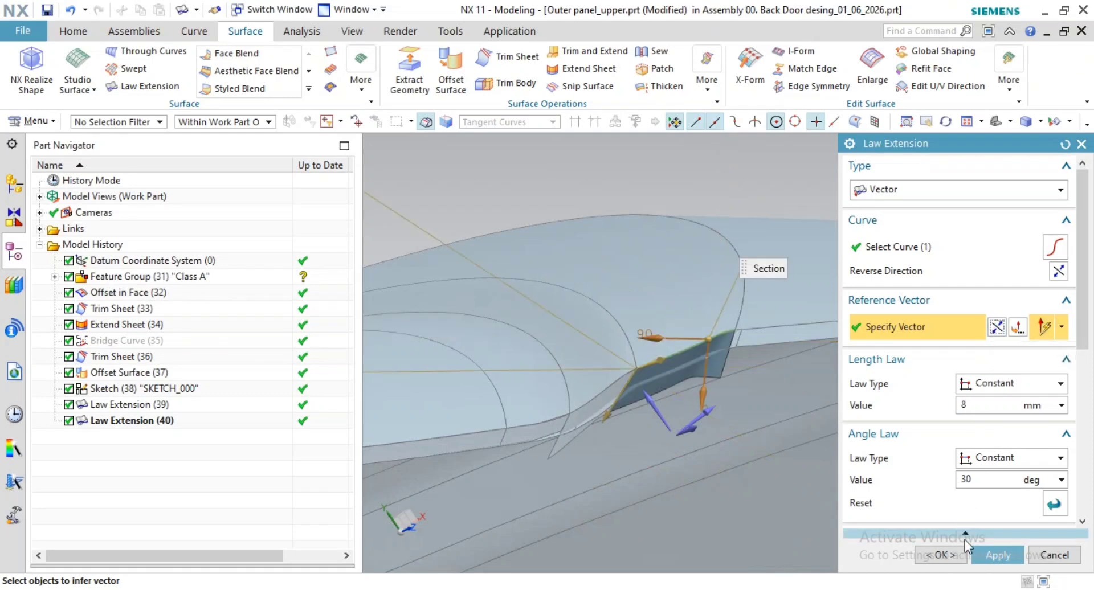
{"action": "left_click", "coordinate": [998, 555]}
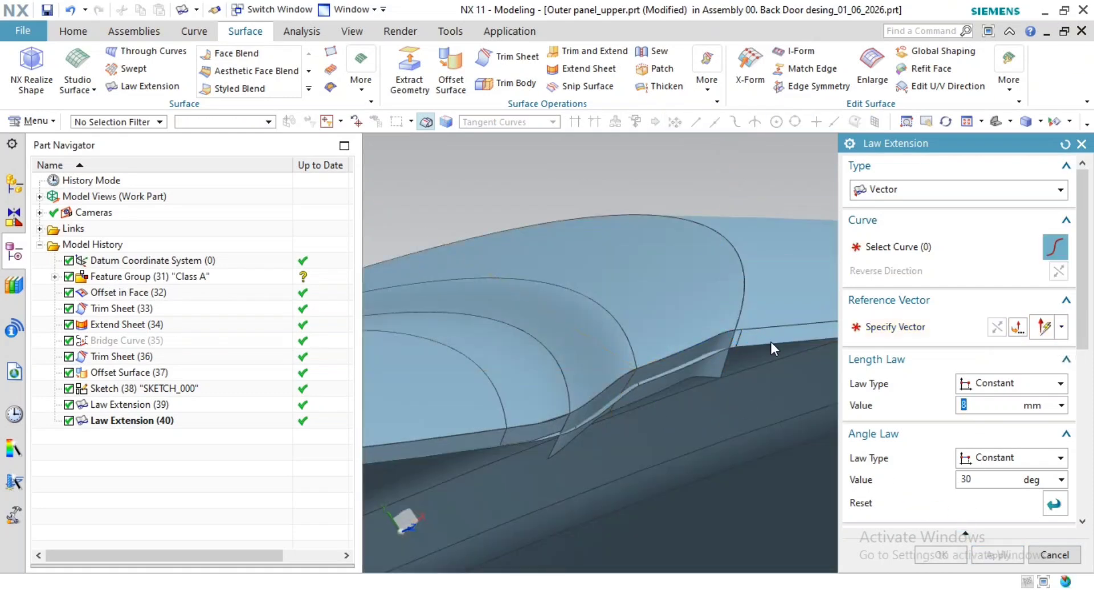
Step: Define a vector Law Extension on the long lower edge chain past the stepped corner, taking the sketch line as reference vector
{"action": "scroll", "coordinate": [770, 346], "scroll_direction": "up", "scroll_amount": 2}
{"action": "middle_click_drag", "start_coordinate": [762, 342], "coordinate": [625, 365], "text": "shift"}
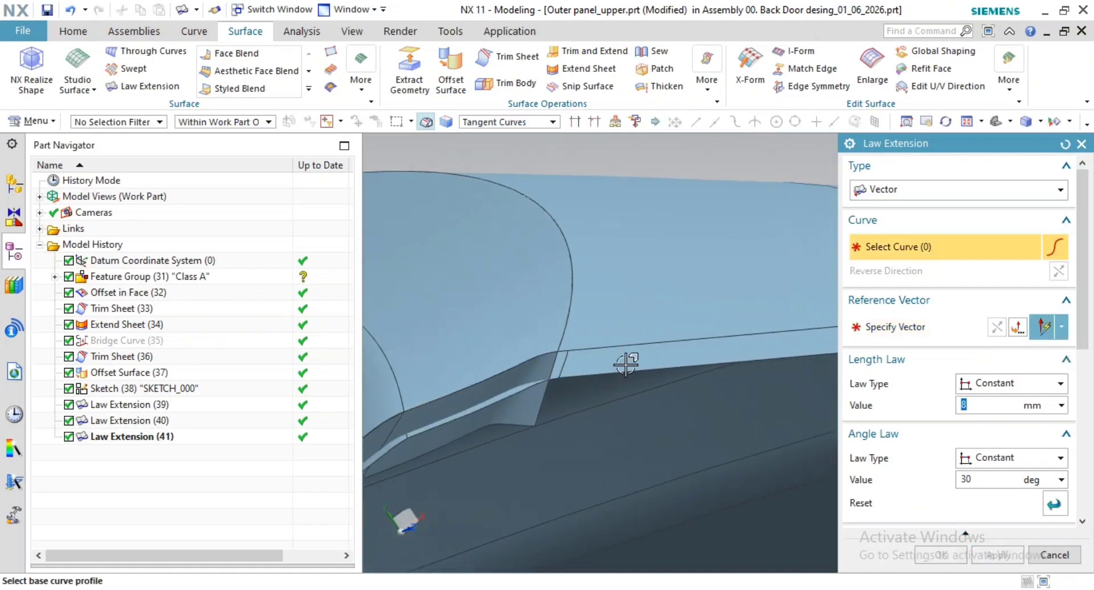
{"action": "left_click", "coordinate": [672, 354]}
{"action": "scroll", "coordinate": [706, 372], "scroll_direction": "down", "scroll_amount": 2}
{"action": "middle_click", "coordinate": [706, 373]}
{"action": "scroll", "coordinate": [701, 450], "scroll_direction": "down", "scroll_amount": 3}
{"action": "mouse_move", "coordinate": [696, 447]}
{"action": "middle_mouse_down", "text": "shift"}
{"action": "mouse_move", "coordinate": [699, 285]}
{"action": "mouse_move", "coordinate": [699, 313]}
{"action": "mouse_move", "coordinate": [782, 233]}
{"action": "middle_mouse_up", "text": "shift"}
{"action": "scroll", "coordinate": [699, 310], "scroll_direction": "down", "scroll_amount": 1}
{"action": "scroll", "coordinate": [567, 311], "scroll_direction": "down", "scroll_amount": 4}
{"action": "middle_click_drag", "start_coordinate": [571, 332], "coordinate": [606, 314], "text": "shift"}
{"action": "left_click", "coordinate": [529, 345]}
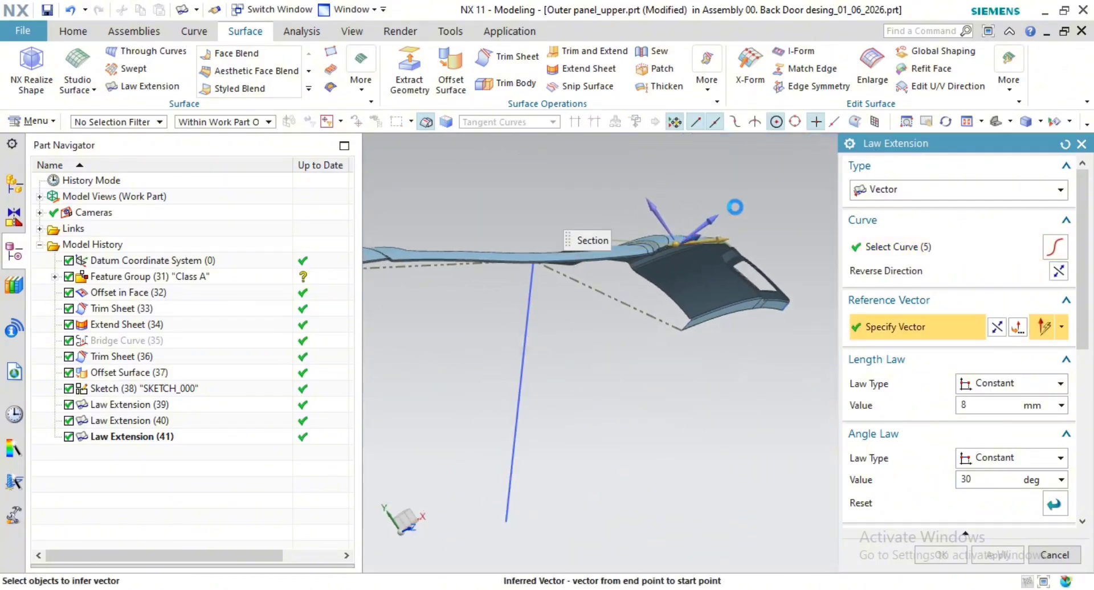
Step: Reverse the reference vector, set the long edge's extension length to 6 mm, and apply after checking the preview to its far end
{"action": "scroll", "coordinate": [702, 246], "scroll_direction": "up", "scroll_amount": 5}
{"action": "middle_click_drag", "start_coordinate": [701, 238], "coordinate": [721, 349], "text": "shift"}
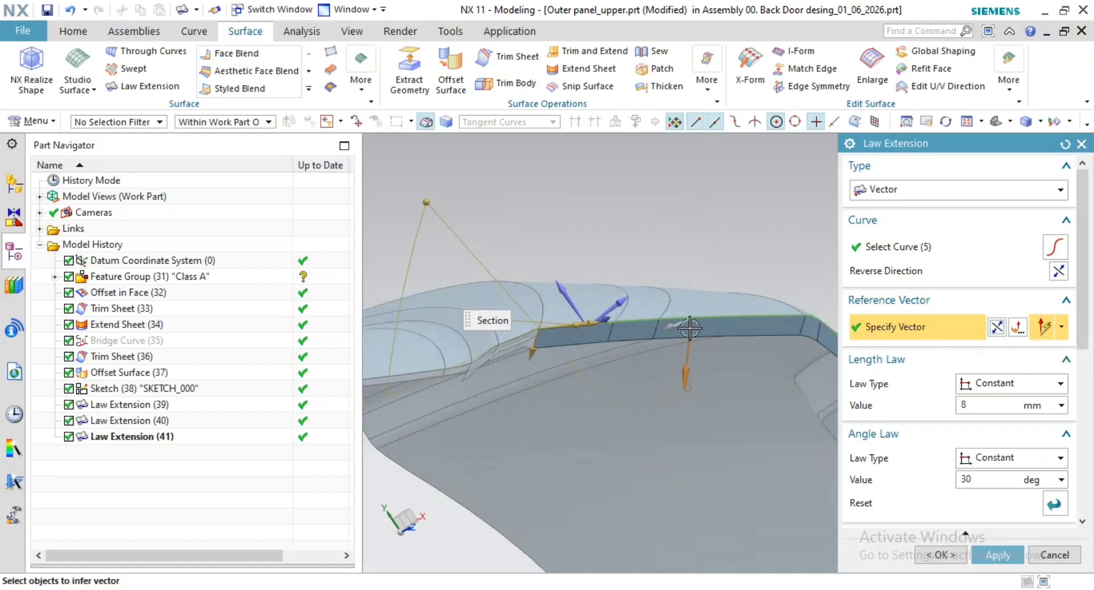
{"action": "scroll", "coordinate": [595, 326], "scroll_direction": "up", "scroll_amount": 3}
{"action": "middle_click_drag", "start_coordinate": [623, 332], "coordinate": [391, 351], "text": "shift"}
{"action": "scroll", "coordinate": [719, 331], "scroll_direction": "down", "scroll_amount": 1}
{"action": "middle_click_drag", "start_coordinate": [719, 331], "coordinate": [525, 336], "text": "shift"}
{"action": "scroll", "coordinate": [660, 353], "scroll_direction": "up", "scroll_amount": 3}
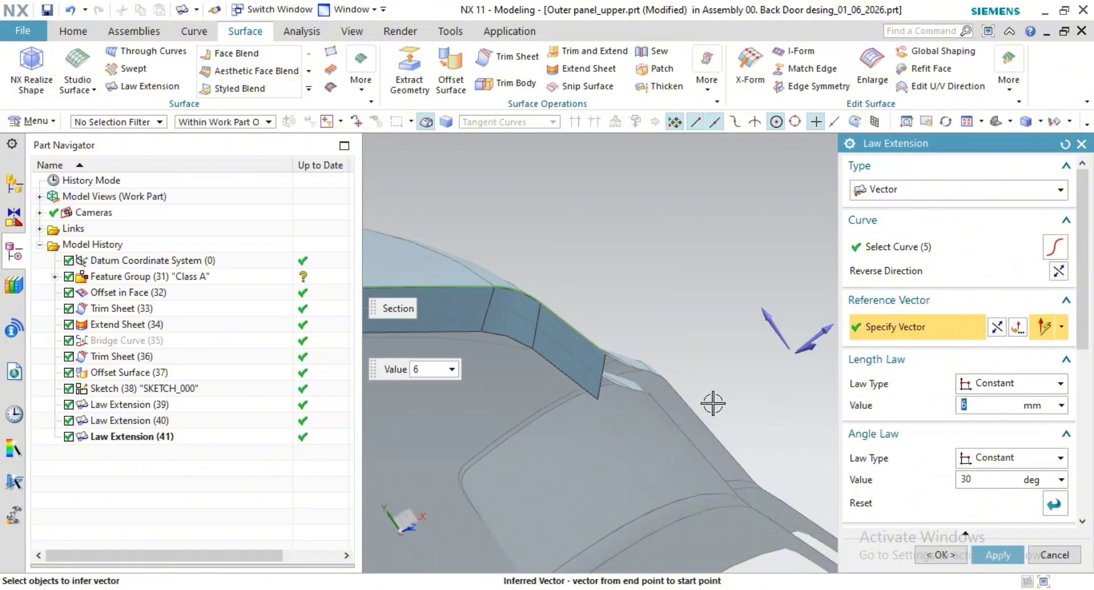
{"action": "left_click", "coordinate": [985, 556]}
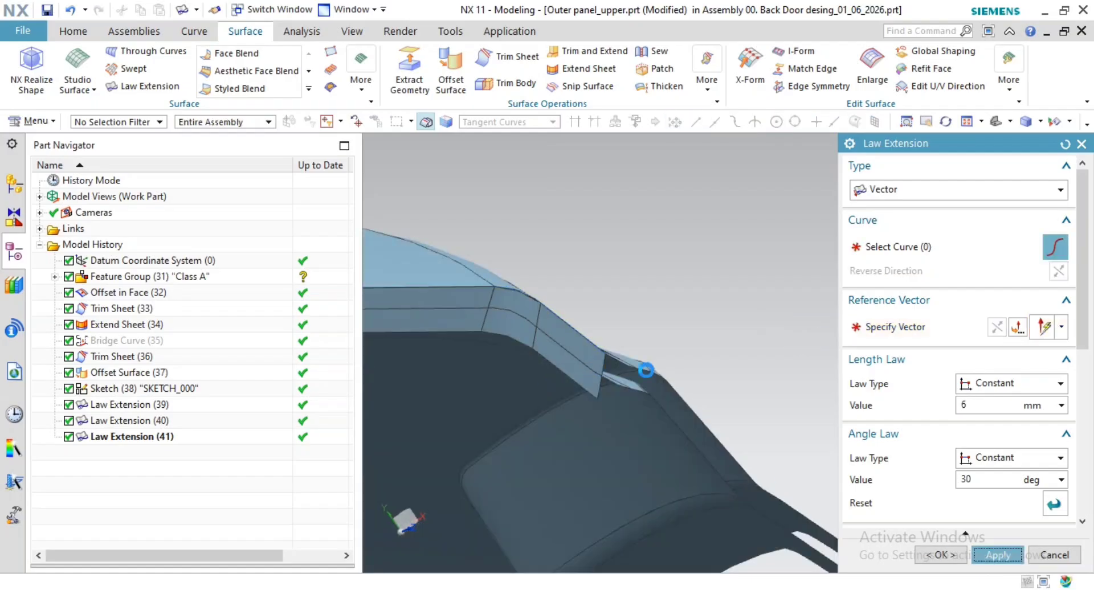
Step: Select the curved edge and the short edge next to it, beyond the long flange's end, as the next extension's base curves
{"action": "middle_click_drag", "start_coordinate": [646, 371], "coordinate": [650, 386]}
{"action": "scroll", "coordinate": [650, 386], "scroll_direction": "up", "scroll_amount": 5}
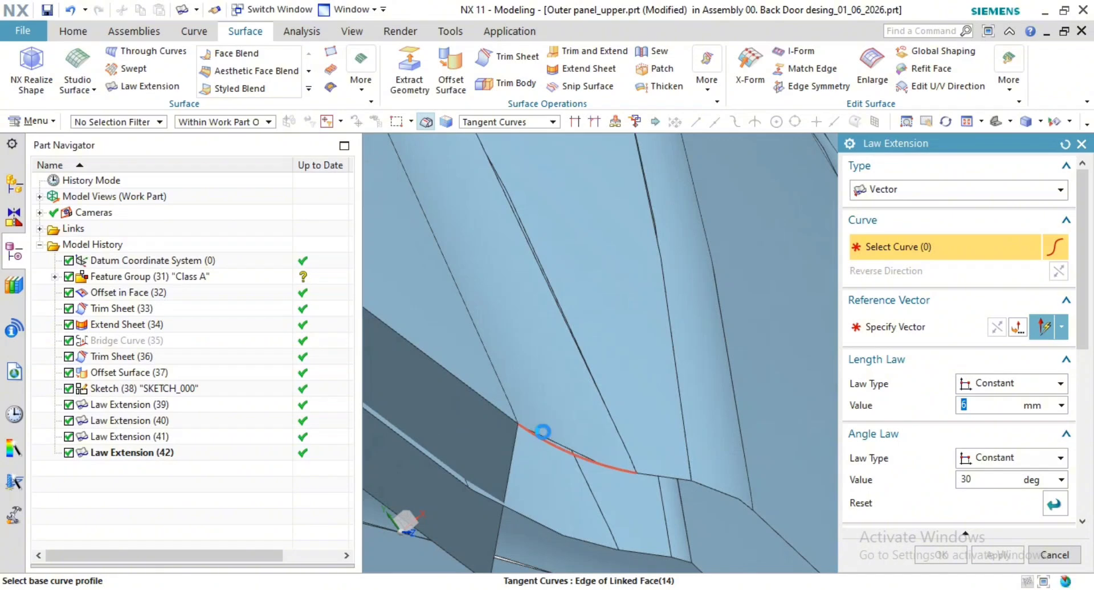
{"action": "middle_click_drag", "start_coordinate": [687, 433], "coordinate": [698, 343], "text": "shift"}
{"action": "middle_click", "coordinate": [728, 351]}
{"action": "scroll", "coordinate": [664, 425], "scroll_direction": "down", "scroll_amount": 6}
{"action": "scroll", "coordinate": [607, 429], "scroll_direction": "down", "scroll_amount": 4}
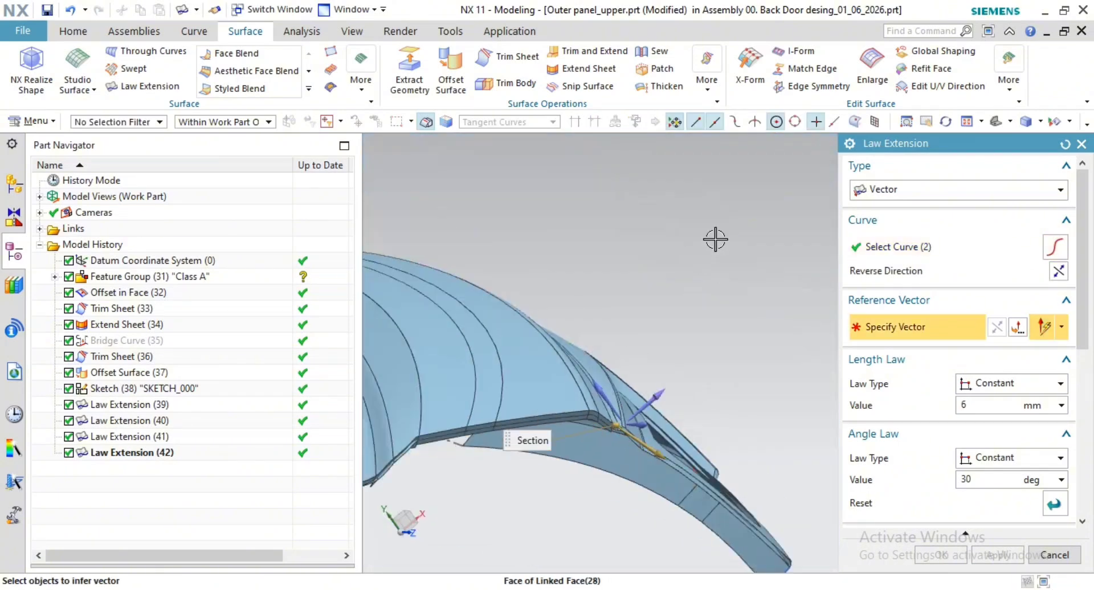
Step: Use the sketch line as reference vector for the two selected edges and apply the 6 mm Law Extension
{"action": "scroll", "coordinate": [621, 352], "scroll_direction": "down", "scroll_amount": 2}
{"action": "middle_click_drag", "start_coordinate": [621, 352], "coordinate": [735, 225], "text": "shift"}
{"action": "scroll", "coordinate": [656, 374], "scroll_direction": "down", "scroll_amount": 2}
{"action": "middle_click_drag", "start_coordinate": [678, 369], "coordinate": [742, 339], "text": "shift"}
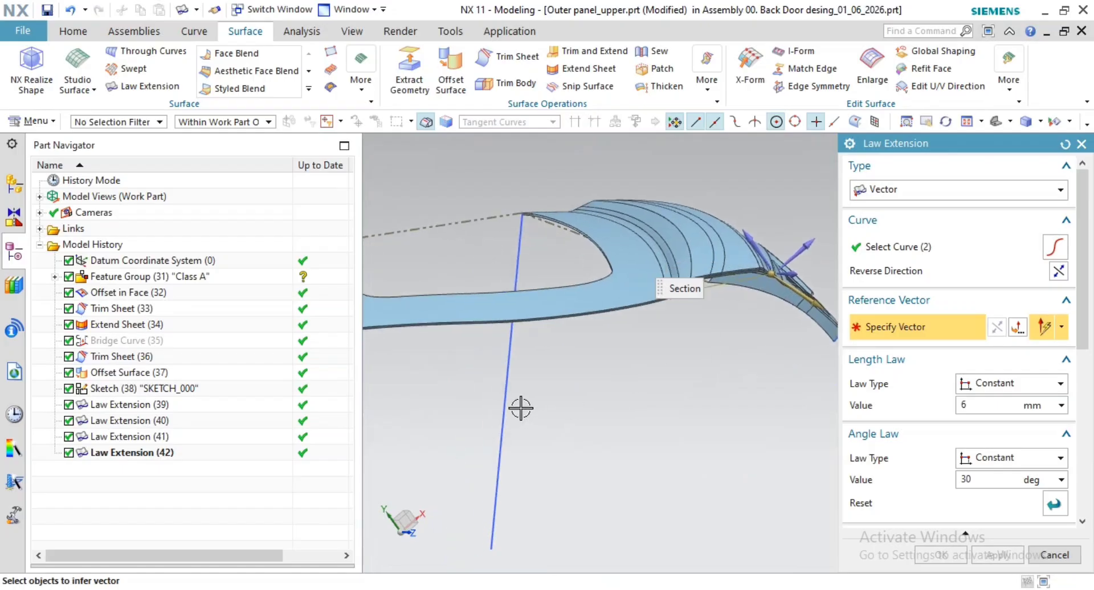
{"action": "left_click", "coordinate": [507, 383]}
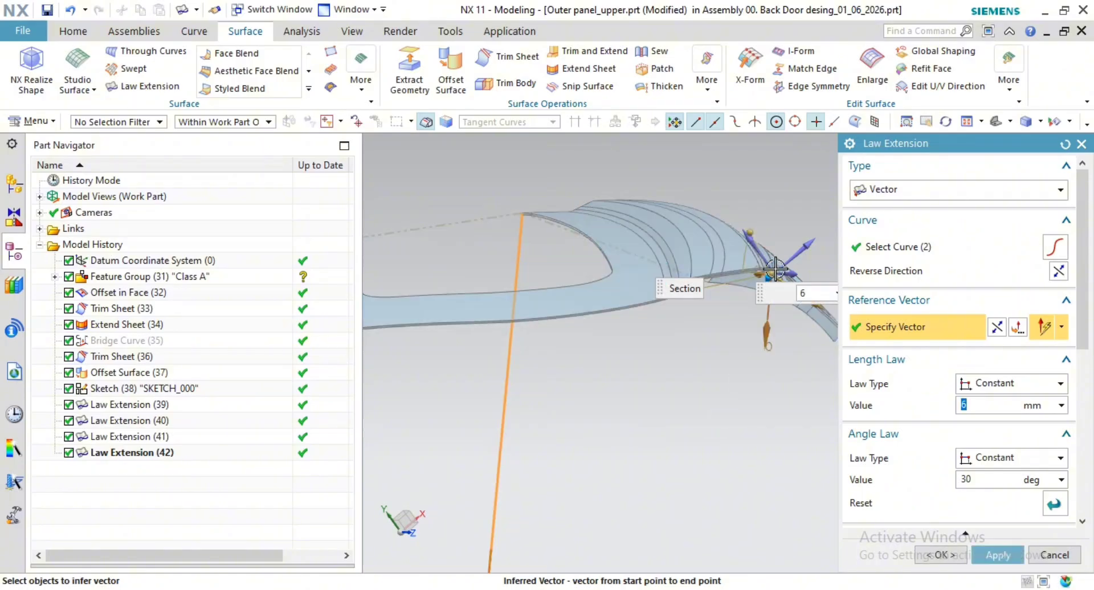
{"action": "scroll", "coordinate": [736, 322], "scroll_direction": "up", "scroll_amount": 6}
{"action": "middle_click_drag", "start_coordinate": [732, 326], "coordinate": [707, 456], "text": "shift"}
{"action": "left_click", "coordinate": [998, 555]}
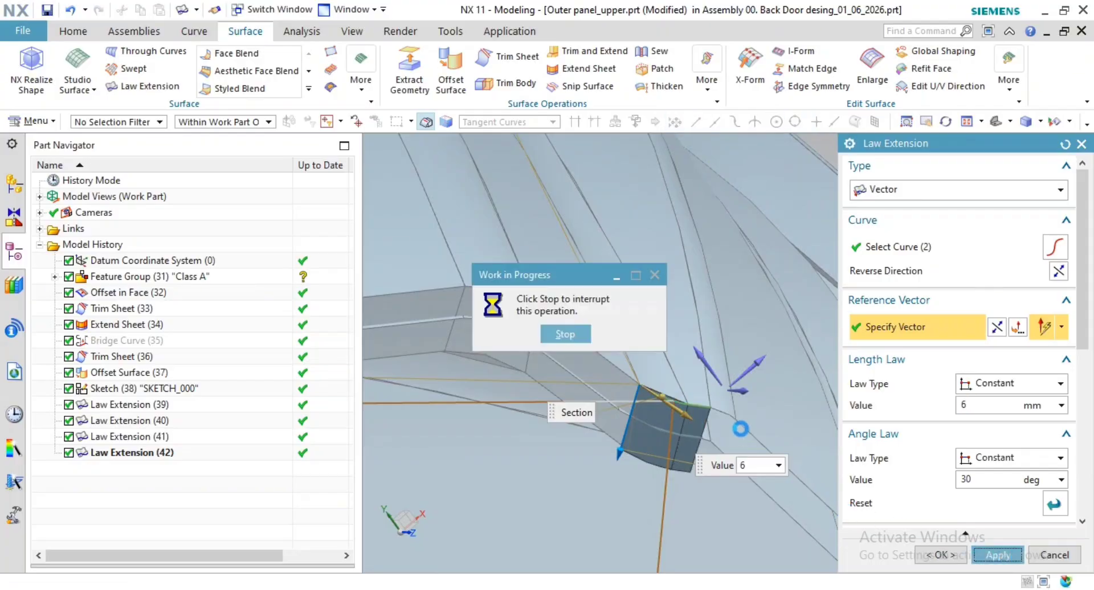
Step: Select the small curved edge adjoining the newest flange piece as base curve for another Law Extension
{"action": "scroll", "coordinate": [723, 407], "scroll_direction": "up", "scroll_amount": 3}
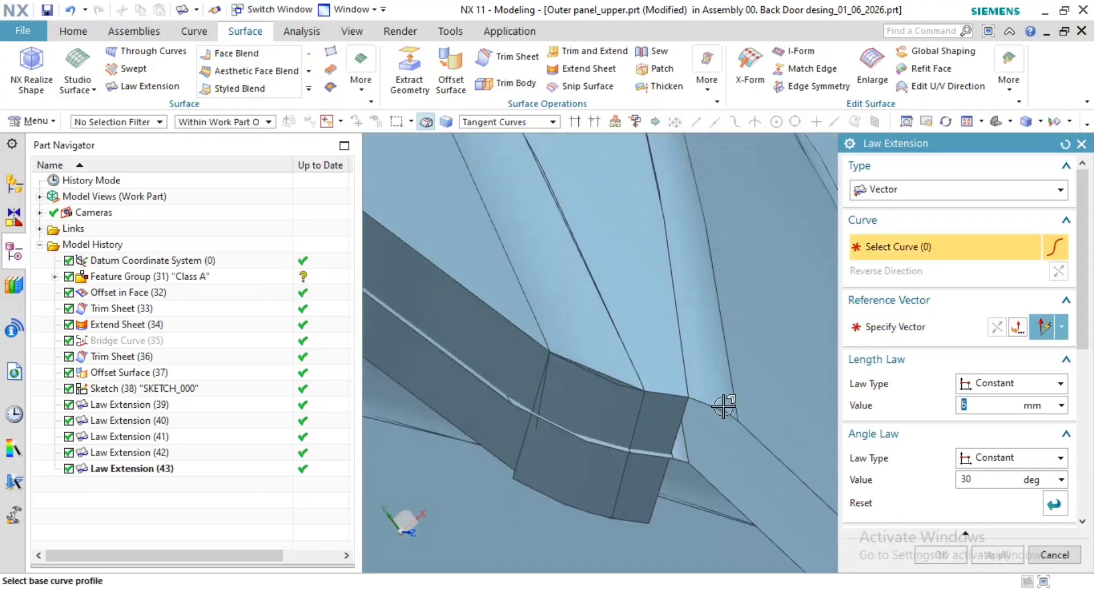
{"action": "scroll", "coordinate": [542, 416], "scroll_direction": "up", "scroll_amount": 2}
{"action": "middle_click_drag", "start_coordinate": [725, 429], "coordinate": [548, 378], "text": "shift"}
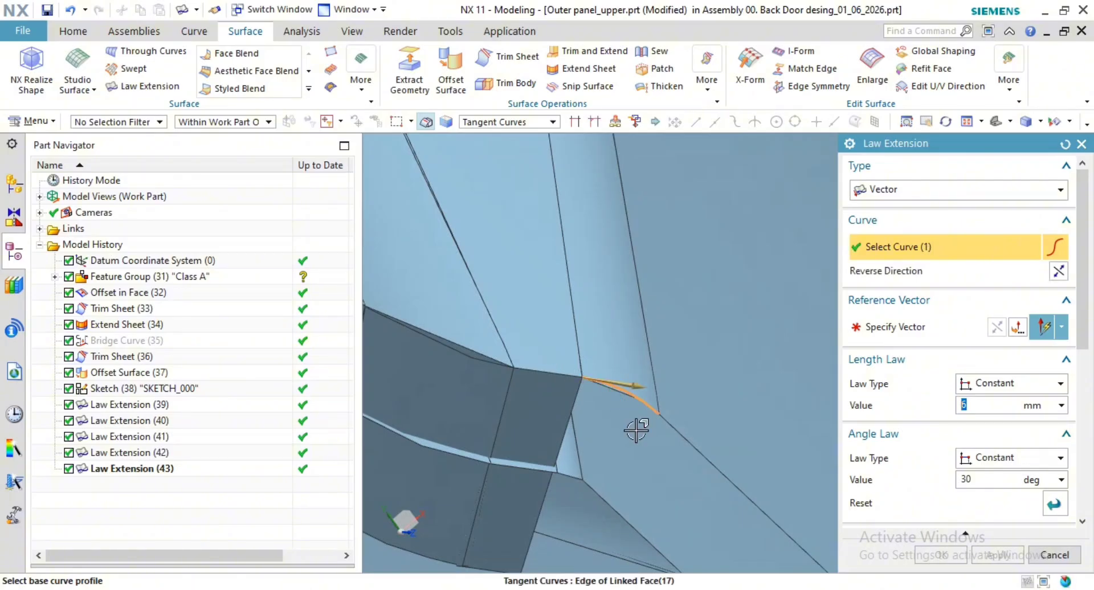
{"action": "scroll", "coordinate": [642, 424], "scroll_direction": "down", "scroll_amount": 2}
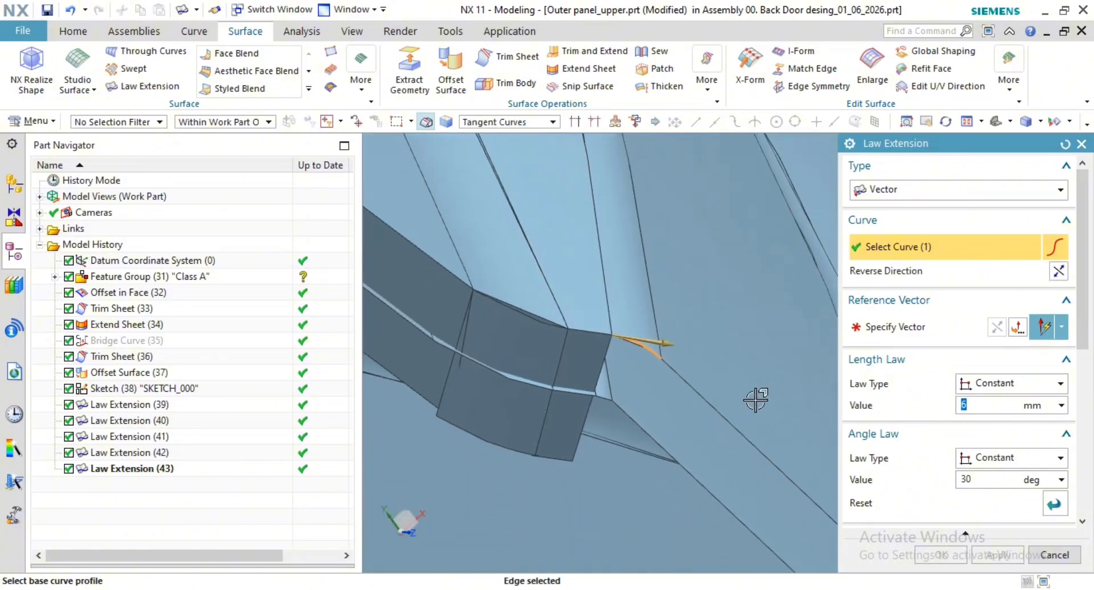
{"action": "scroll", "coordinate": [712, 397], "scroll_direction": "down", "scroll_amount": 2}
{"action": "middle_click", "coordinate": [710, 395]}
Step: Take the sketch line as reference vector for the small curved edge and apply the 6 mm extension
{"action": "scroll", "coordinate": [721, 398], "scroll_direction": "down", "scroll_amount": 5}
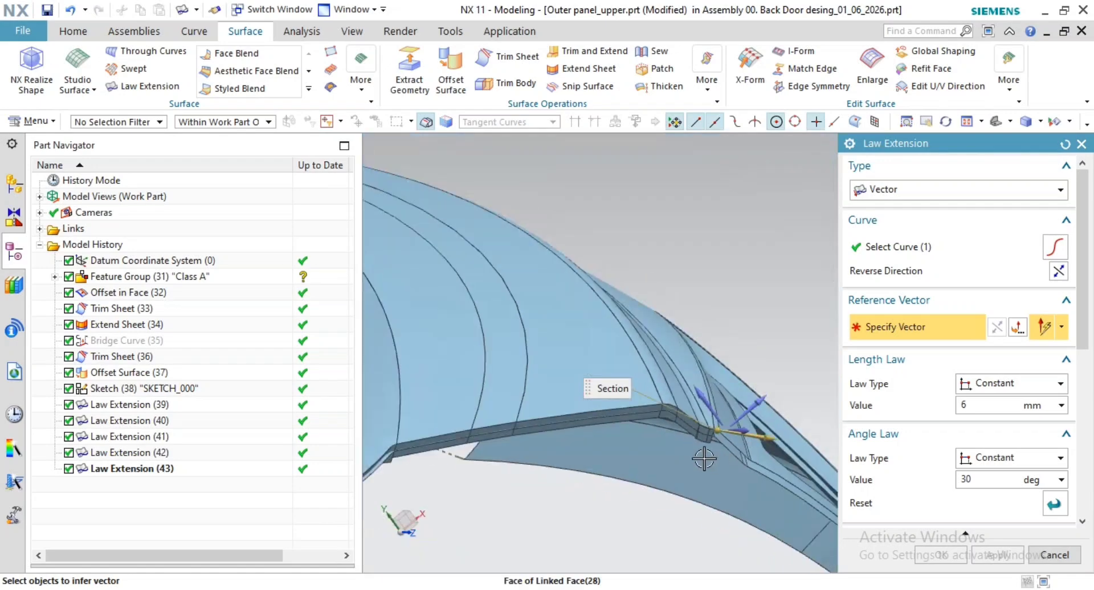
{"action": "middle_click_drag", "start_coordinate": [703, 456], "coordinate": [725, 330], "text": "shift"}
{"action": "scroll", "coordinate": [725, 330], "scroll_direction": "down", "scroll_amount": 2}
{"action": "scroll", "coordinate": [710, 301], "scroll_direction": "down", "scroll_amount": 2}
{"action": "scroll", "coordinate": [516, 406], "scroll_direction": "down", "scroll_amount": 2}
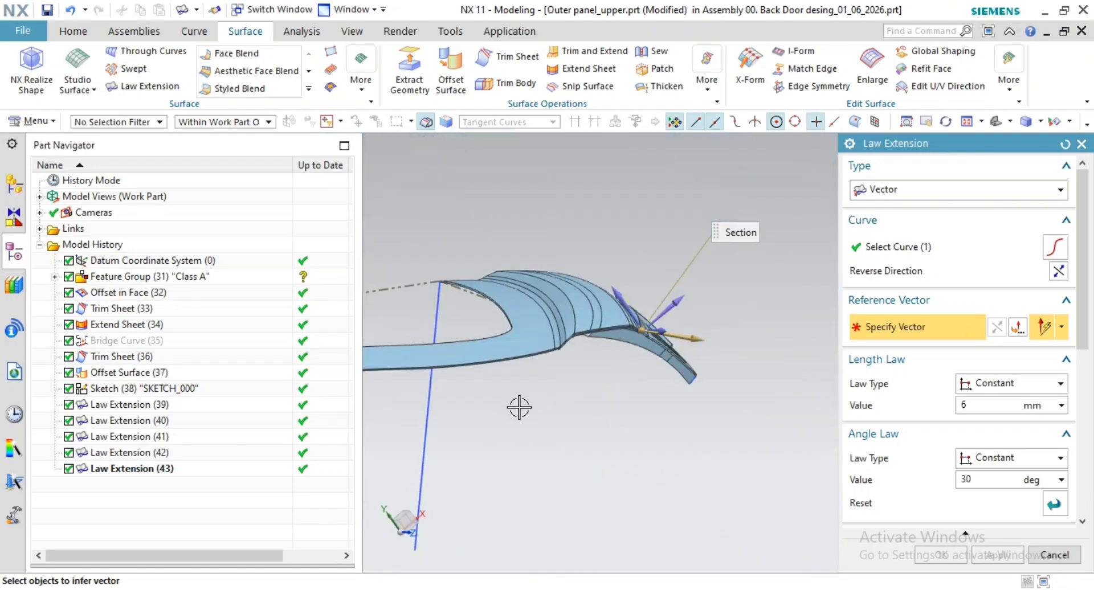
{"action": "scroll", "coordinate": [649, 323], "scroll_direction": "up", "scroll_amount": 12}
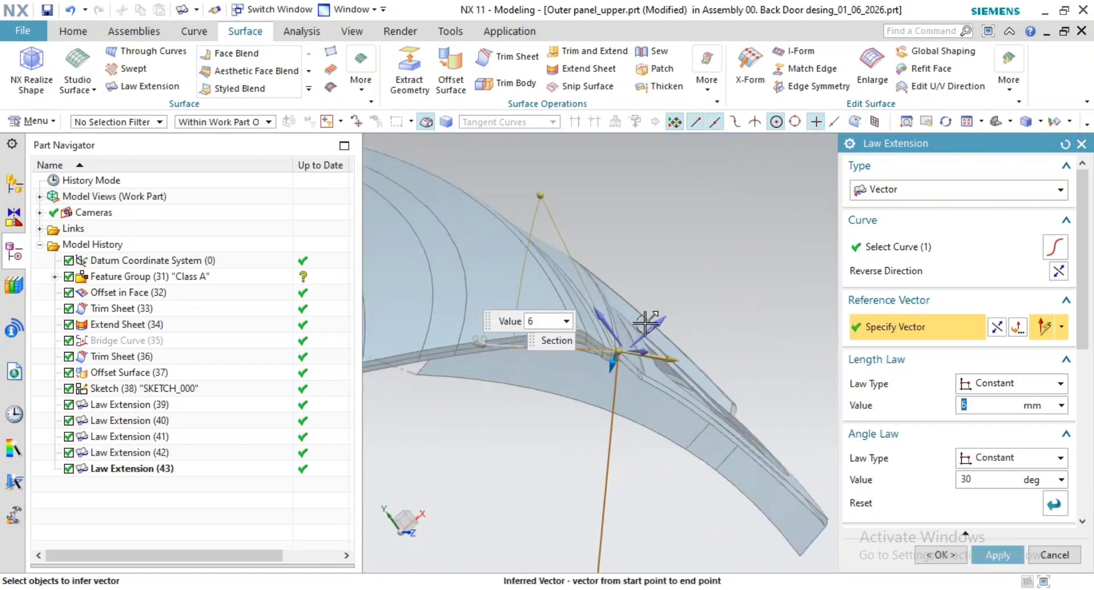
{"action": "left_click", "coordinate": [998, 556]}
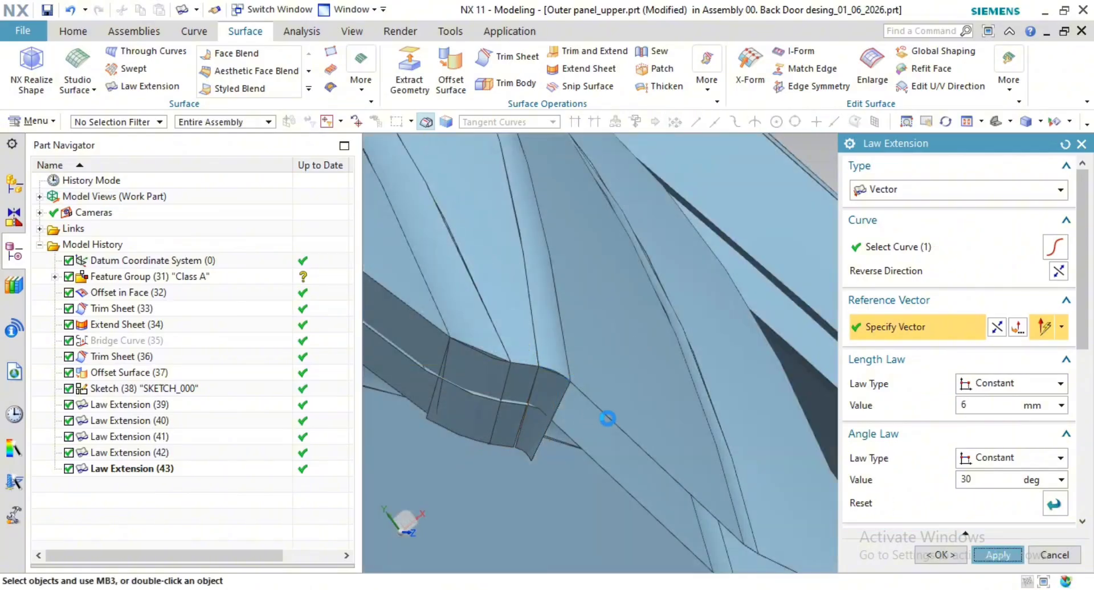
Step: Extend the straight edge after the curved corner by 6 mm, using the sketch line reversed as reference vector
{"action": "left_click", "coordinate": [624, 428]}
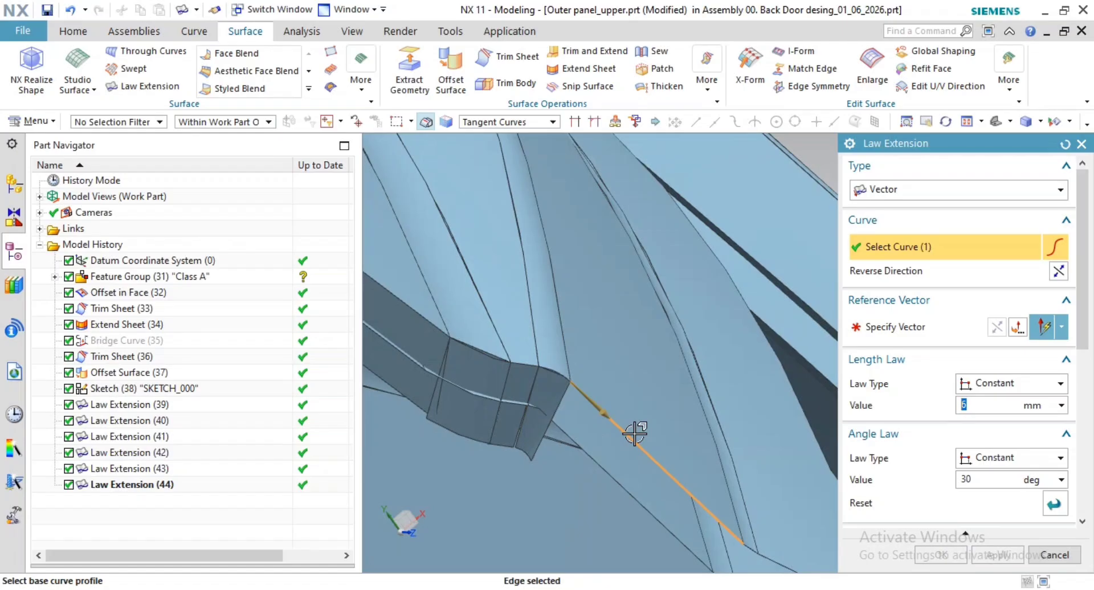
{"action": "middle_click", "coordinate": [700, 421]}
{"action": "scroll", "coordinate": [587, 464], "scroll_direction": "down", "scroll_amount": 7}
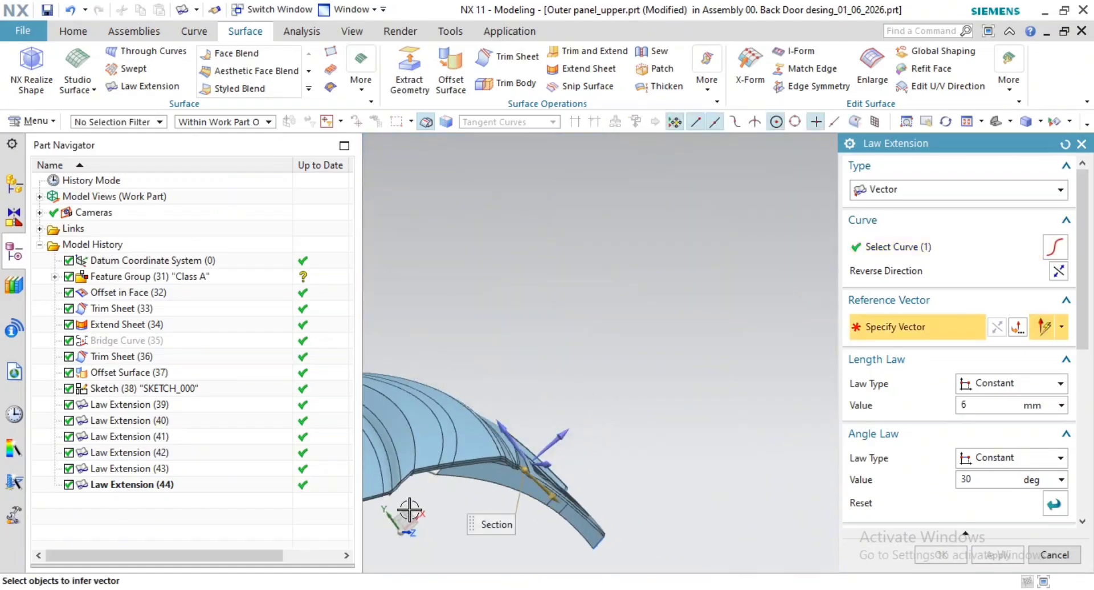
{"action": "scroll", "coordinate": [500, 504], "scroll_direction": "down", "scroll_amount": 1}
{"action": "middle_click_drag", "start_coordinate": [511, 505], "coordinate": [641, 378], "text": "shift"}
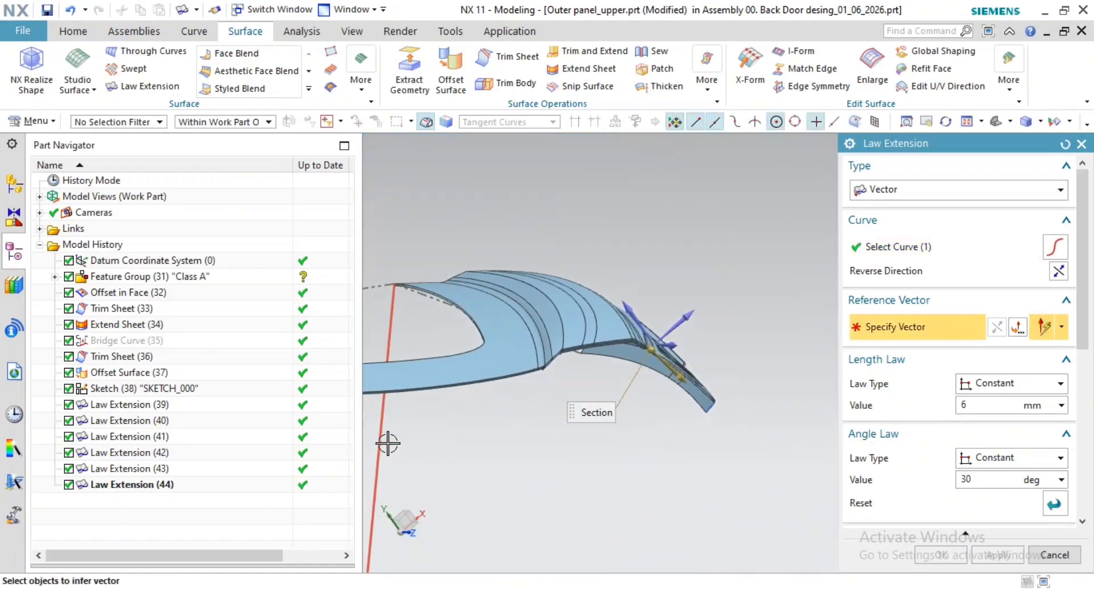
{"action": "left_click", "coordinate": [387, 416]}
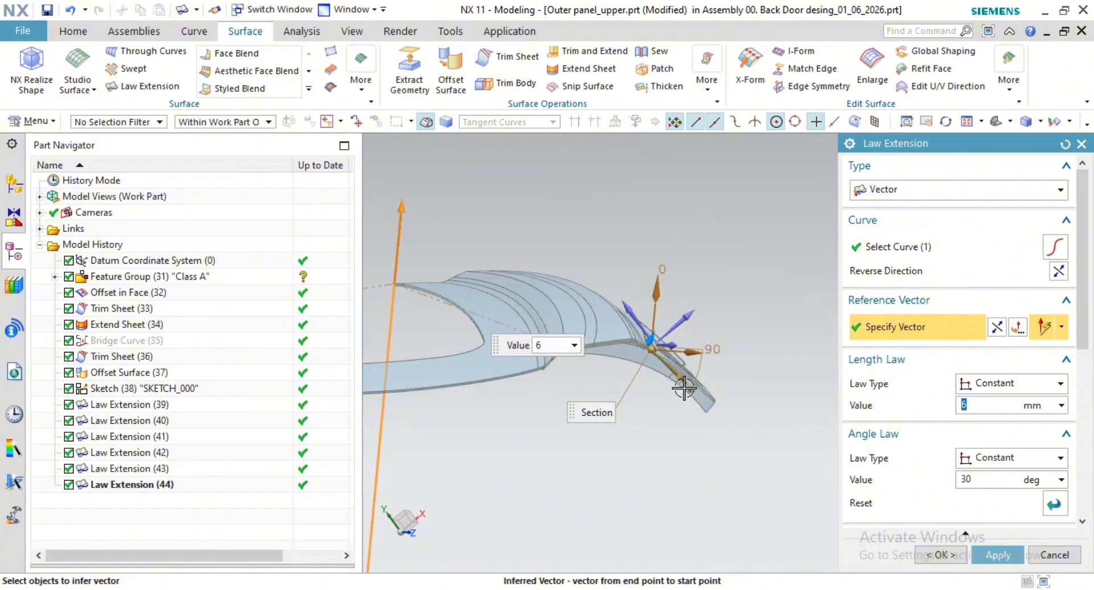
{"action": "scroll", "coordinate": [684, 387], "scroll_direction": "up", "scroll_amount": 6}
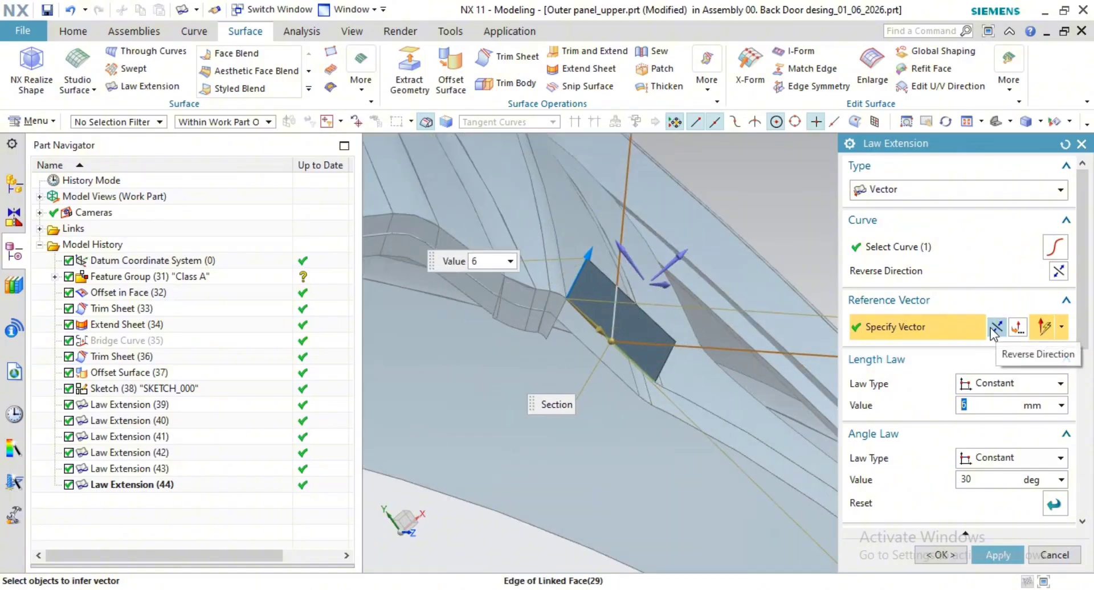
{"action": "left_click", "coordinate": [995, 328]}
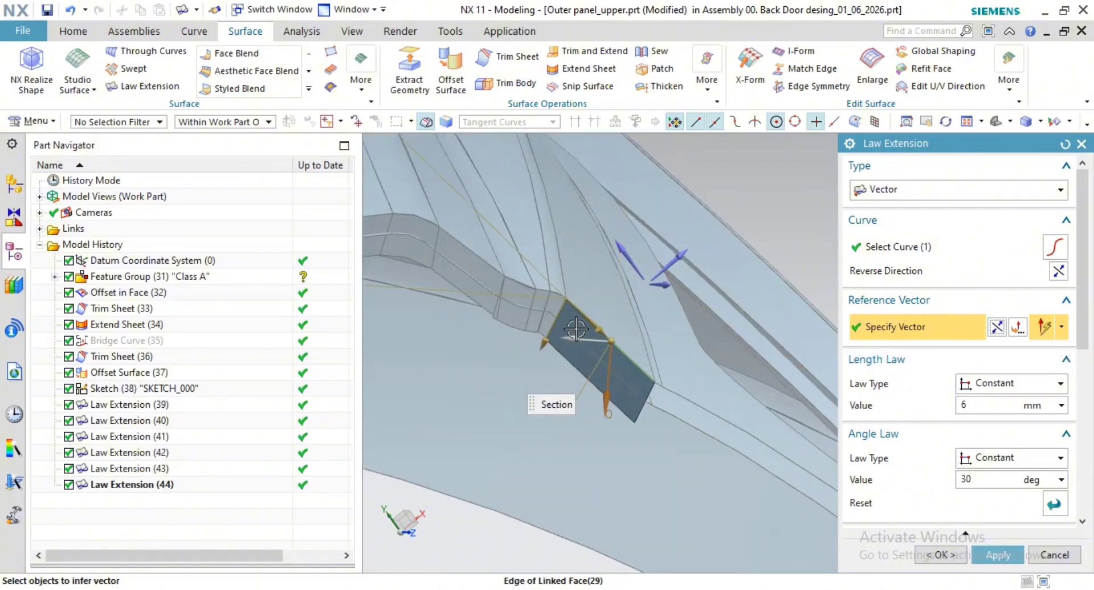
{"action": "left_click", "coordinate": [998, 556]}
Step: Try a 6 mm Law Extension on the short curved edge beyond the last straight flange piece, using the sketch line as reference vector
{"action": "scroll", "coordinate": [650, 371], "scroll_direction": "up", "scroll_amount": 5}
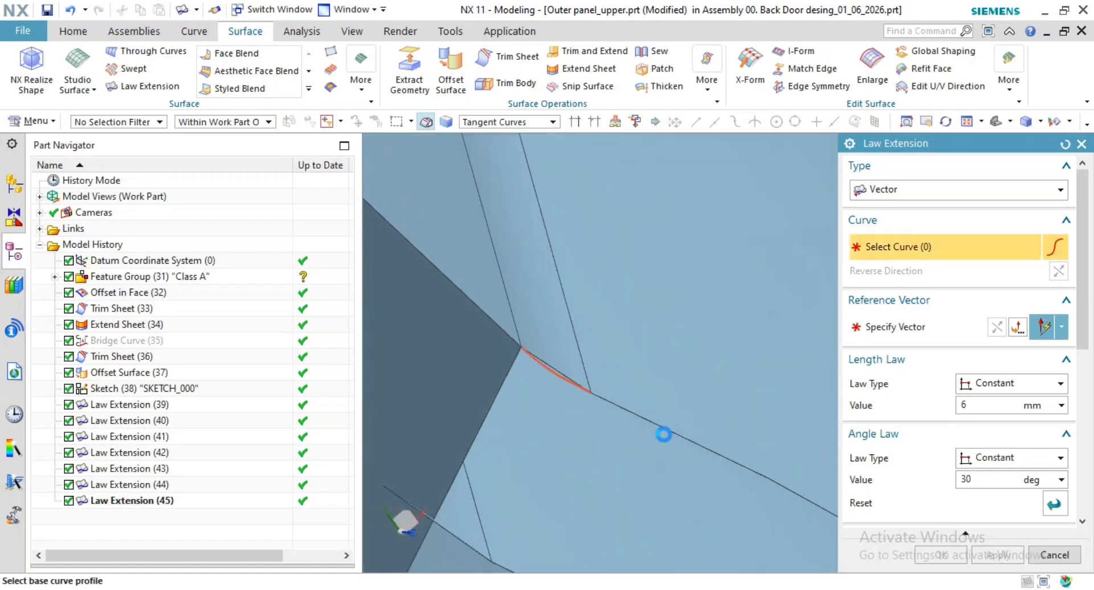
{"action": "scroll", "coordinate": [663, 435], "scroll_direction": "down", "scroll_amount": 4}
{"action": "middle_click_drag", "start_coordinate": [661, 438], "coordinate": [695, 412], "text": "shift"}
{"action": "scroll", "coordinate": [686, 407], "scroll_direction": "down", "scroll_amount": 2}
{"action": "scroll", "coordinate": [661, 382], "scroll_direction": "down", "scroll_amount": 3}
{"action": "middle_click", "coordinate": [740, 386]}
{"action": "scroll", "coordinate": [623, 447], "scroll_direction": "down", "scroll_amount": 8}
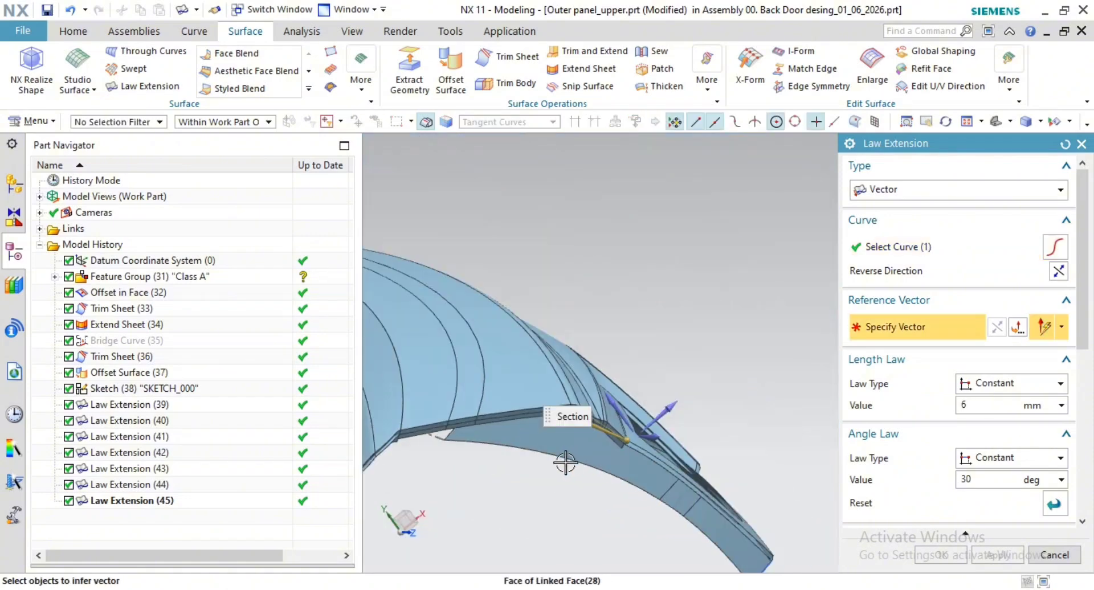
{"action": "mouse_move", "coordinate": [565, 463]}
{"action": "middle_mouse_down"}
{"action": "mouse_move", "coordinate": [703, 410]}
{"action": "mouse_move", "coordinate": [513, 459]}
{"action": "mouse_move", "coordinate": [579, 459]}
{"action": "middle_mouse_up"}
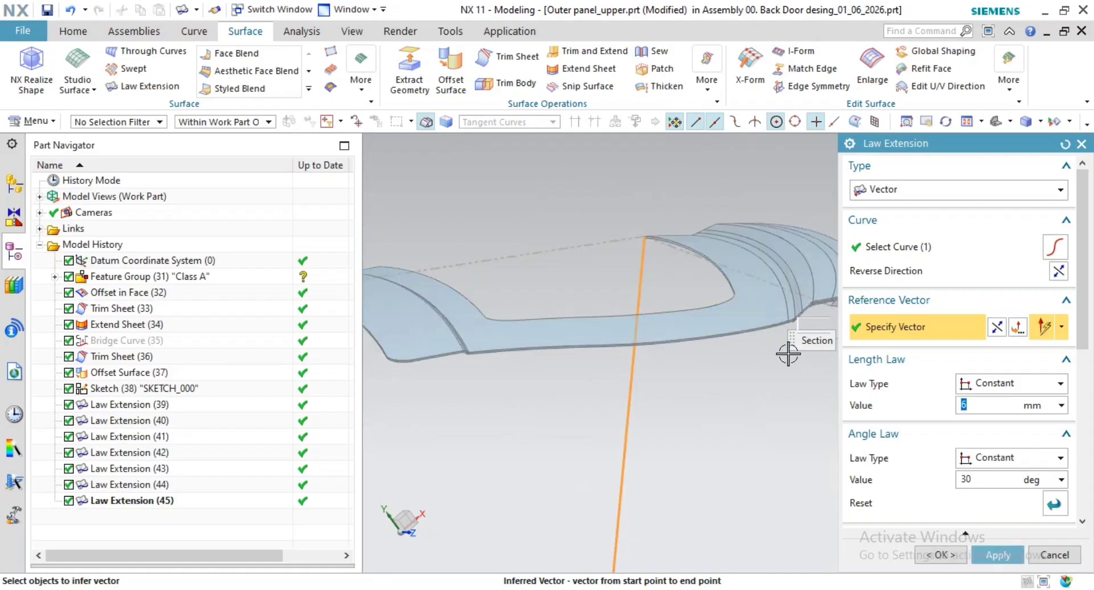
{"action": "middle_click_drag", "start_coordinate": [786, 357], "coordinate": [536, 448], "text": "shift"}
{"action": "scroll", "coordinate": [608, 364], "scroll_direction": "up", "scroll_amount": 10}
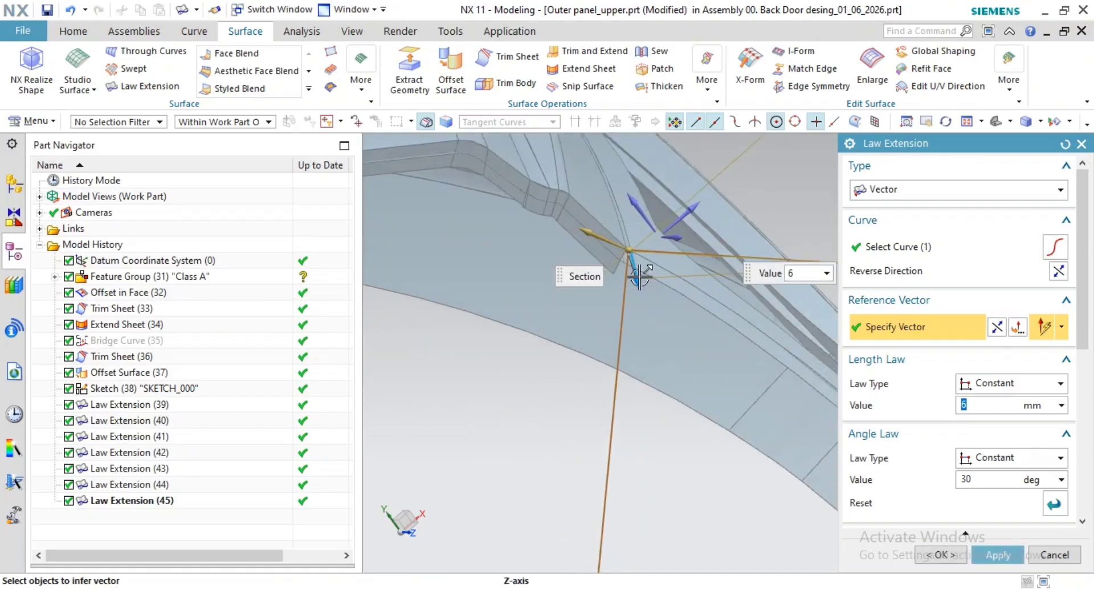
{"action": "middle_click_drag", "start_coordinate": [640, 273], "coordinate": [631, 404], "text": "shift"}
{"action": "scroll", "coordinate": [674, 315], "scroll_direction": "up", "scroll_amount": 4}
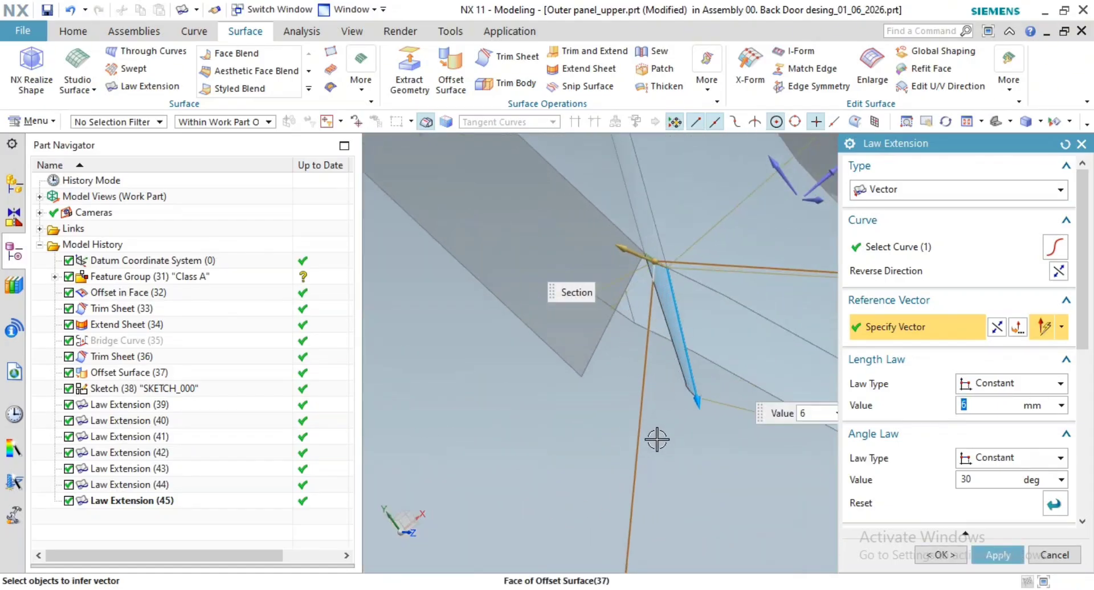
Step: Try adding the long lower edge below the window opening to the extension's base curve, check the preview, and cancel the extension
{"action": "middle_click_drag", "start_coordinate": [747, 310], "coordinate": [674, 379]}
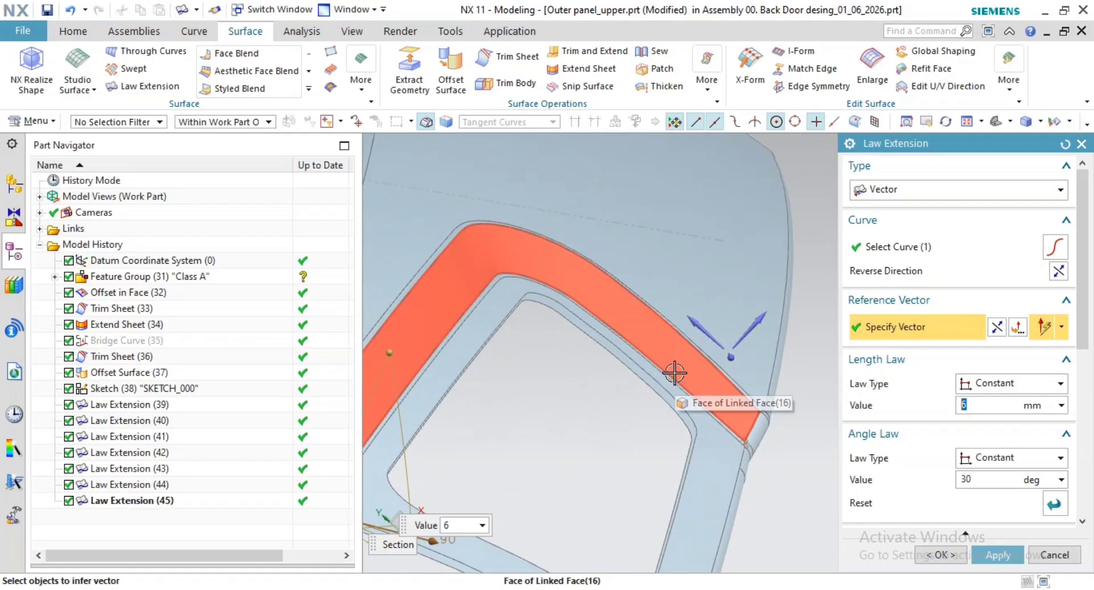
{"action": "scroll", "coordinate": [674, 374], "scroll_direction": "down", "scroll_amount": 3}
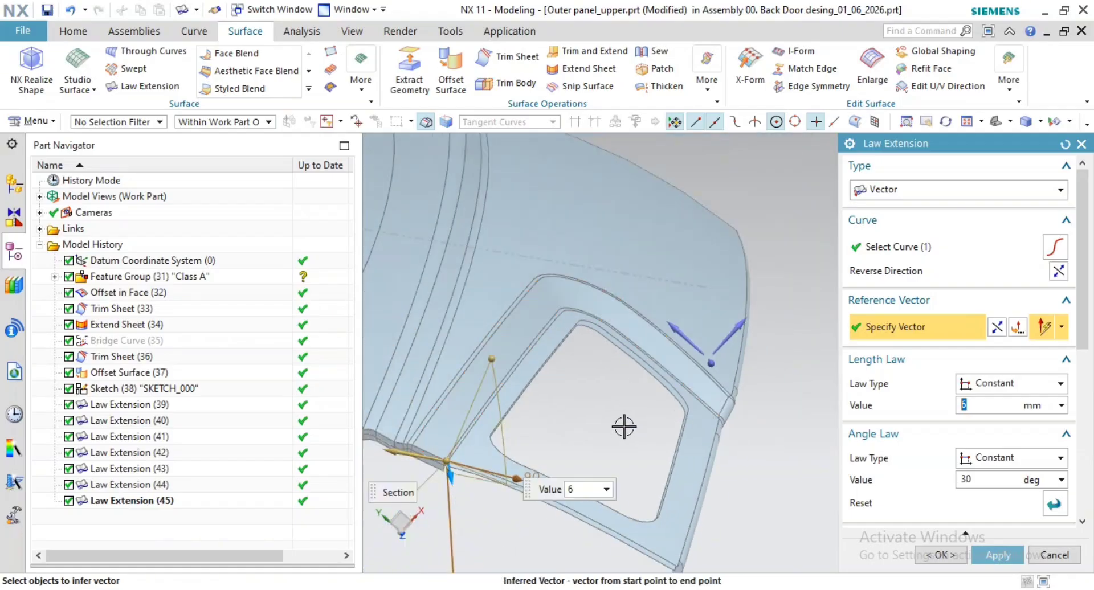
{"action": "middle_click_drag", "start_coordinate": [624, 427], "coordinate": [857, 364], "text": "shift"}
{"action": "scroll", "coordinate": [488, 442], "scroll_direction": "up", "scroll_amount": 3}
{"action": "scroll", "coordinate": [599, 430], "scroll_direction": "up", "scroll_amount": 4}
{"action": "middle_click_drag", "start_coordinate": [745, 415], "coordinate": [633, 420], "text": "shift"}
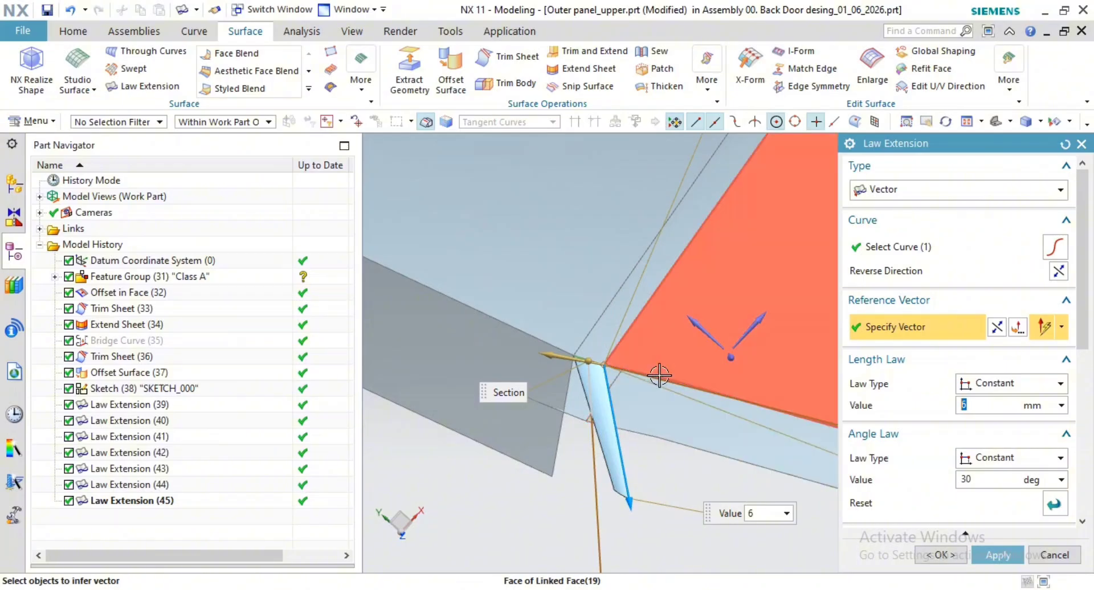
{"action": "left_click", "coordinate": [904, 247]}
{"action": "scroll", "coordinate": [644, 368], "scroll_direction": "up", "scroll_amount": 2}
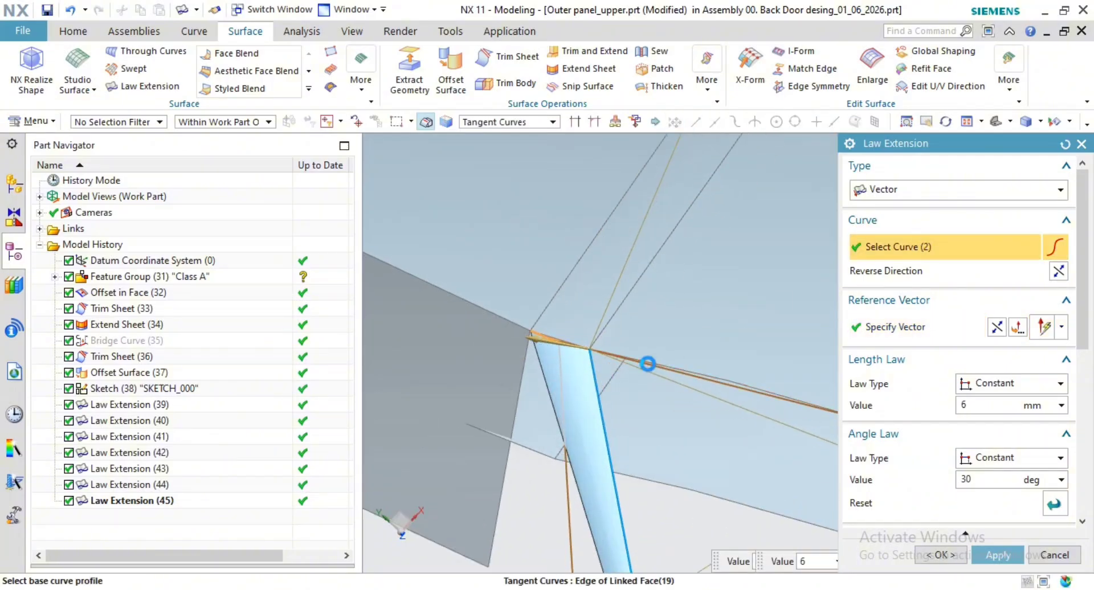
{"action": "left_click", "coordinate": [647, 363]}
{"action": "scroll", "coordinate": [649, 364], "scroll_direction": "down", "scroll_amount": 5}
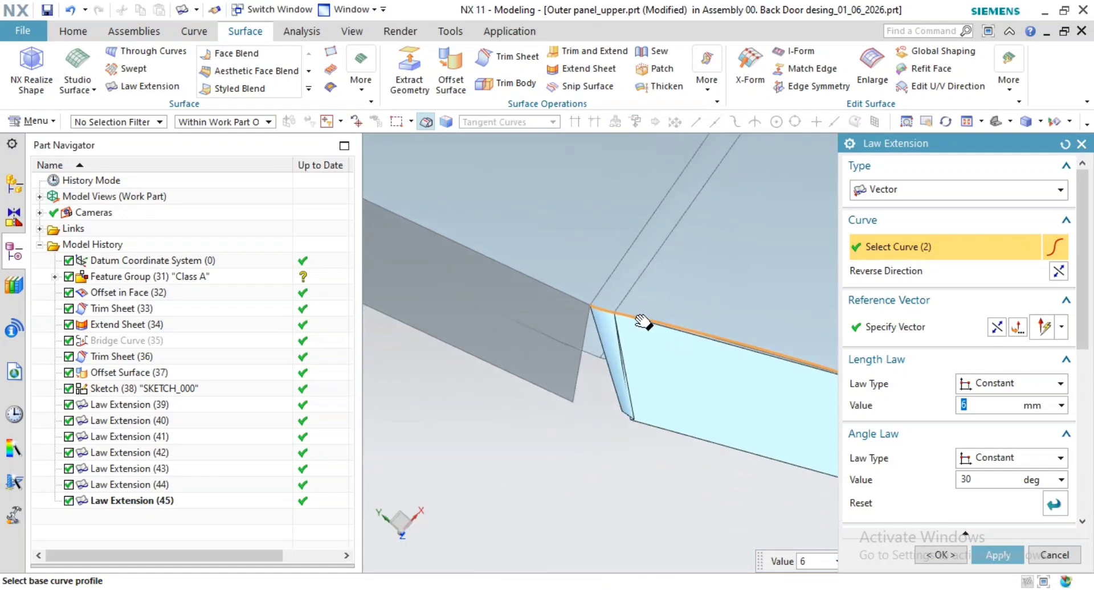
{"action": "scroll", "coordinate": [780, 454], "scroll_direction": "down", "scroll_amount": 3}
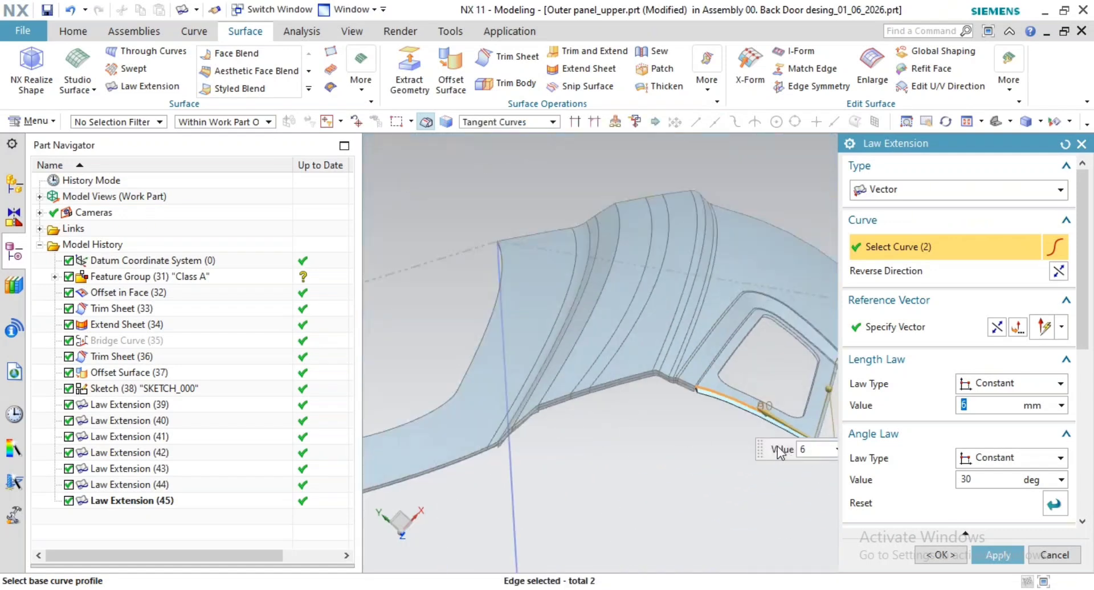
{"action": "scroll", "coordinate": [681, 414], "scroll_direction": "up", "scroll_amount": 6}
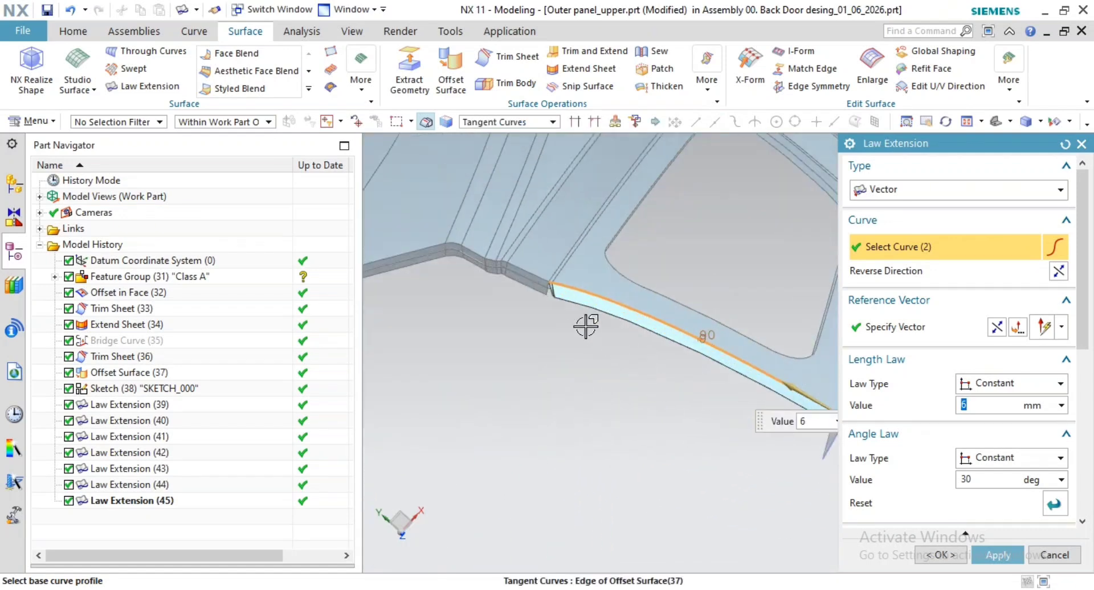
{"action": "scroll", "coordinate": [573, 319], "scroll_direction": "up", "scroll_amount": 4}
{"action": "scroll", "coordinate": [638, 304], "scroll_direction": "up", "scroll_amount": 8}
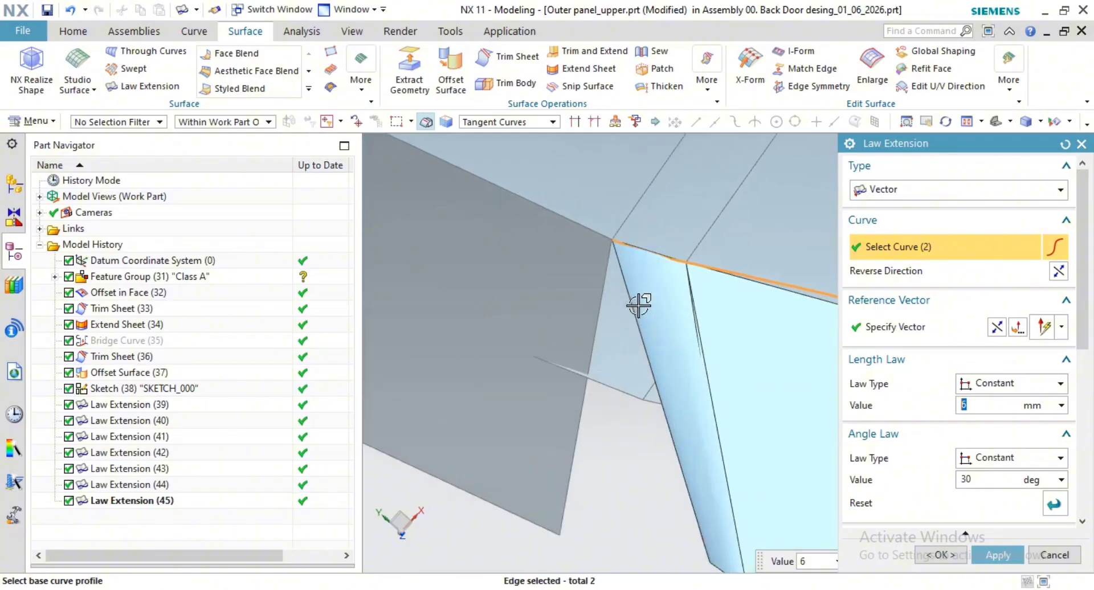
{"action": "key", "text": "Escape"}
Step: Inspect the unfinished flange corner near the window opening and check the source link of the narrow blend face there
{"action": "scroll", "coordinate": [761, 317], "scroll_direction": "down", "scroll_amount": 10}
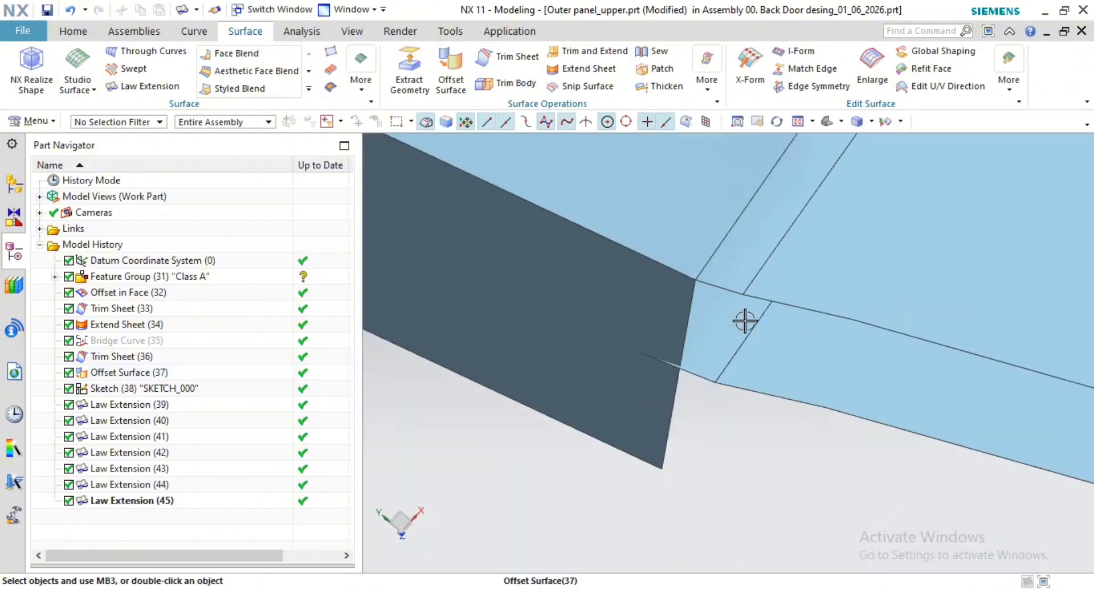
{"action": "scroll", "coordinate": [679, 305], "scroll_direction": "down", "scroll_amount": 2}
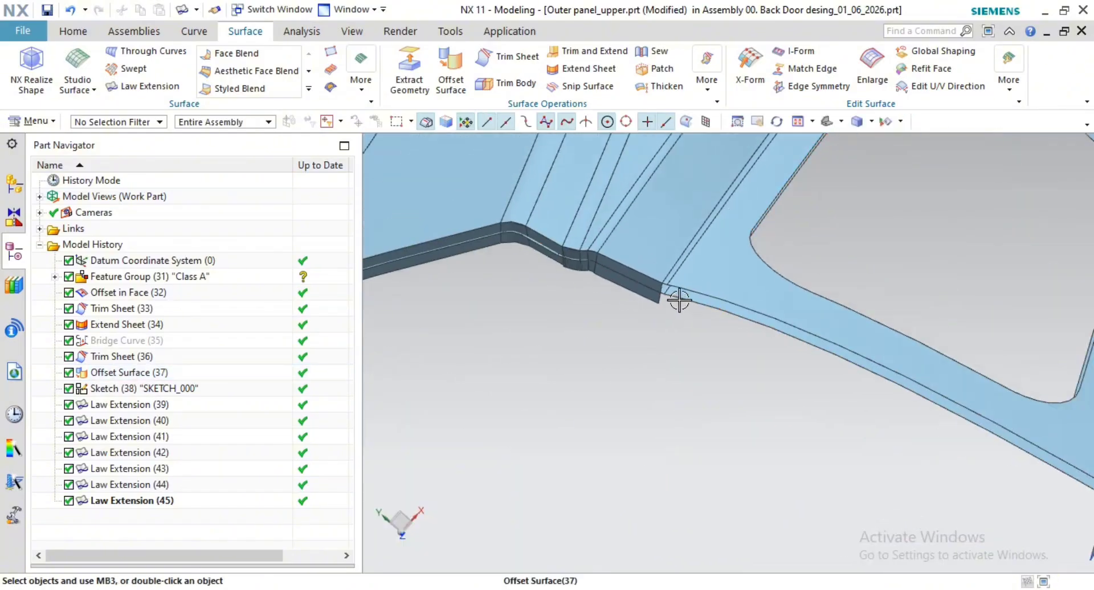
{"action": "middle_click_drag", "start_coordinate": [678, 300], "coordinate": [699, 311]}
{"action": "middle_click_drag", "start_coordinate": [812, 294], "coordinate": [566, 298], "text": "shift"}
{"action": "middle_click_drag", "start_coordinate": [553, 347], "coordinate": [647, 391]}
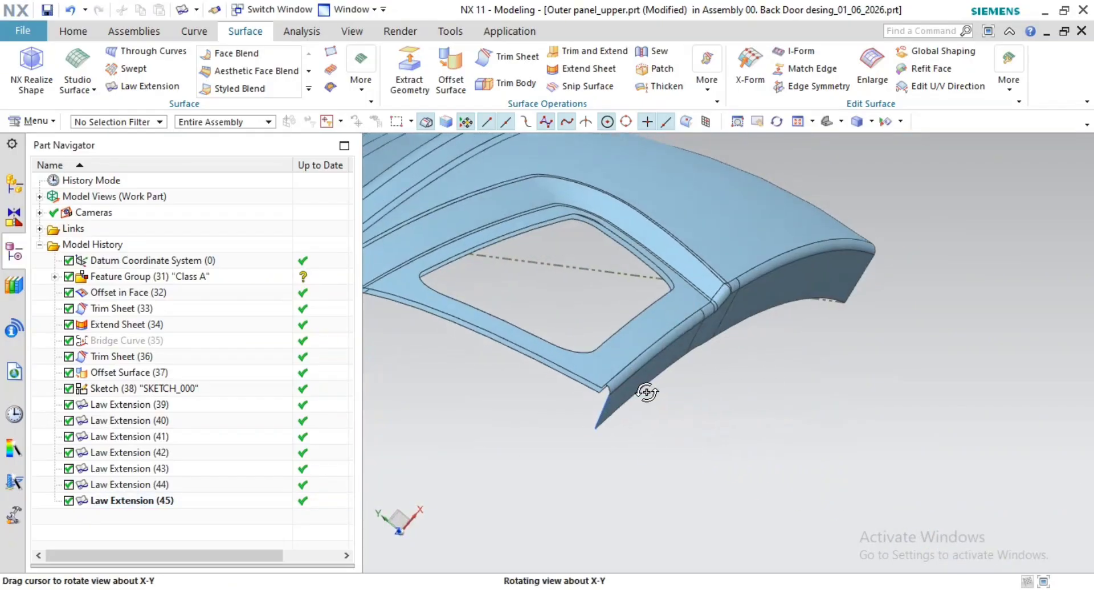
{"action": "scroll", "coordinate": [570, 344], "scroll_direction": "up", "scroll_amount": 8}
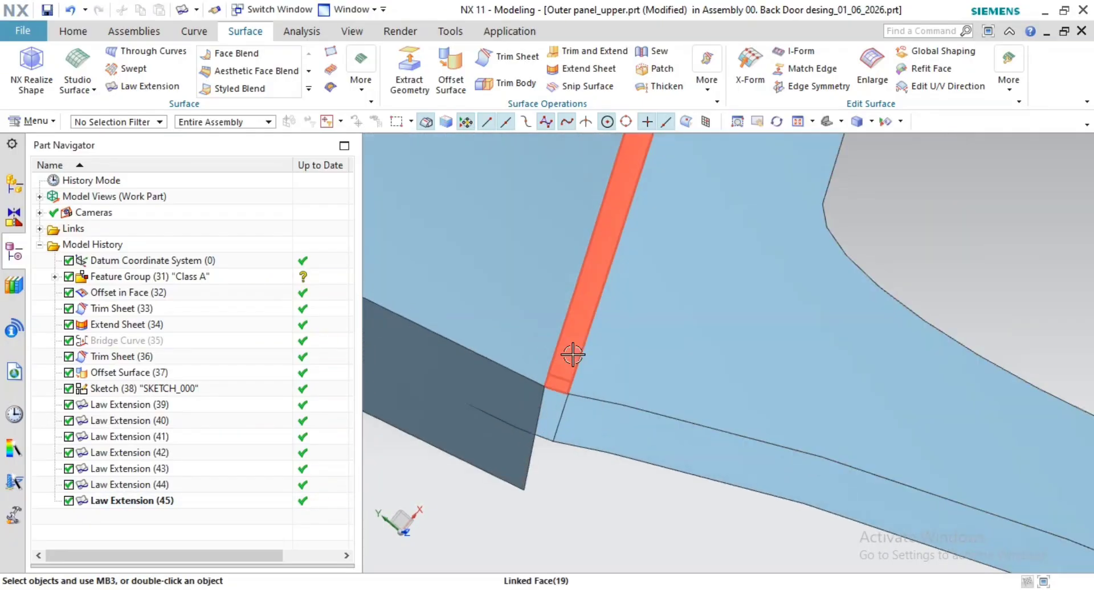
{"action": "double_click", "coordinate": [573, 354]}
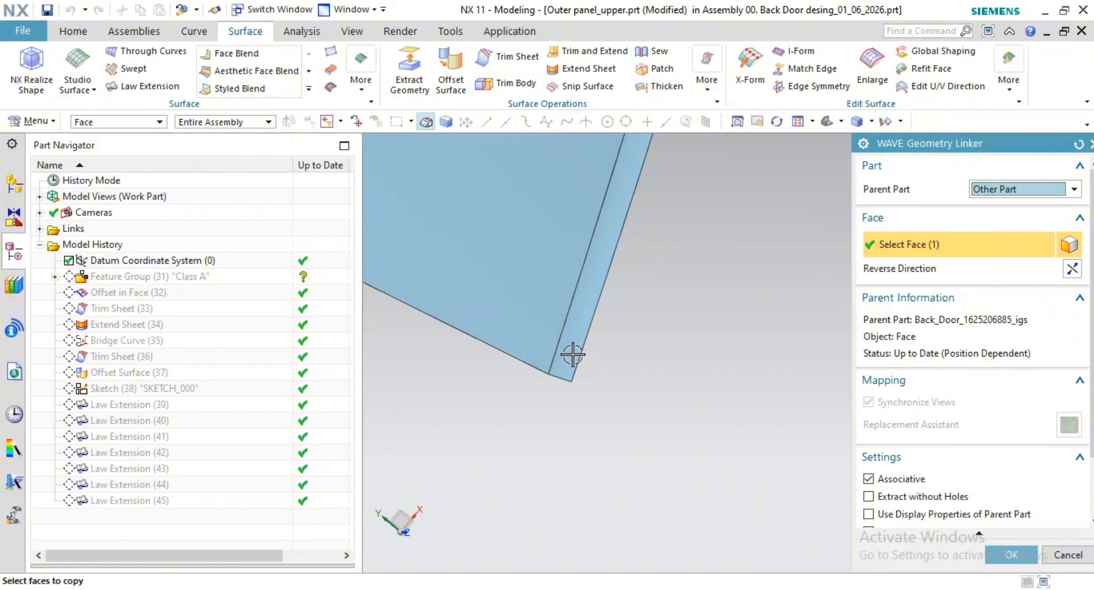
{"action": "key", "text": "Escape"}
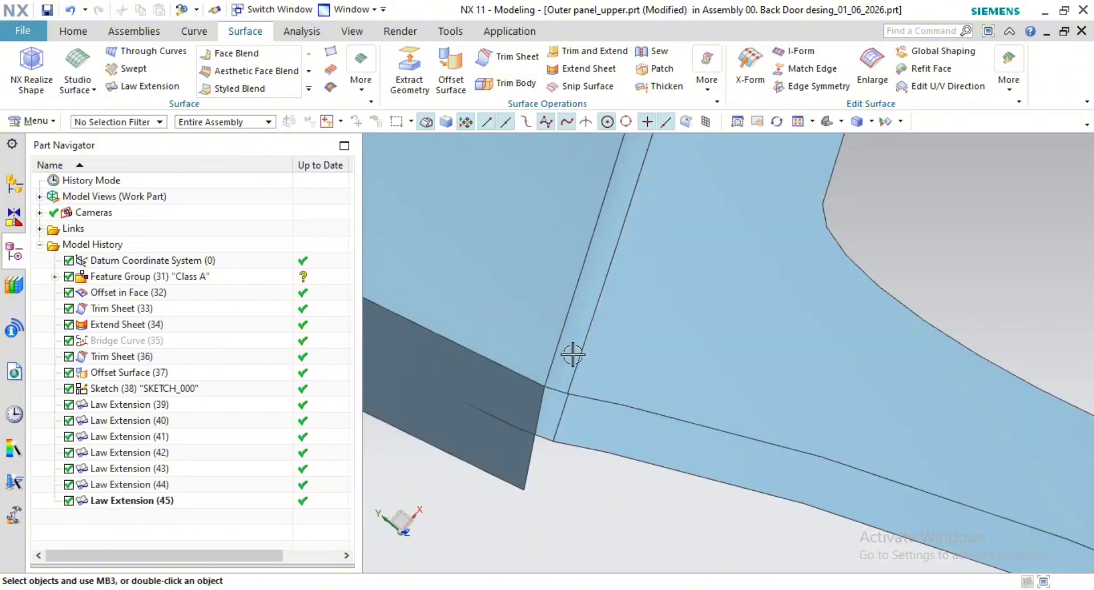
Step: Examine where the flange ends against the offset surface and pick the narrow blend face running into that corner
{"action": "scroll", "coordinate": [568, 385], "scroll_direction": "down", "scroll_amount": 1}
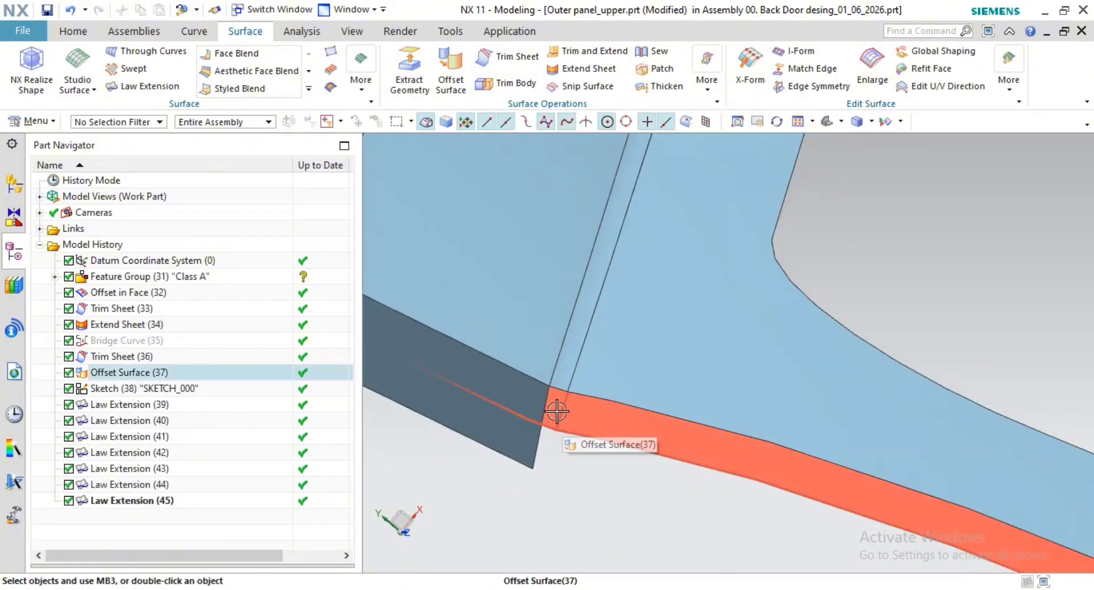
{"action": "middle_click_drag", "start_coordinate": [557, 411], "coordinate": [728, 442]}
{"action": "scroll", "coordinate": [648, 420], "scroll_direction": "up", "scroll_amount": 3}
{"action": "scroll", "coordinate": [692, 437], "scroll_direction": "up", "scroll_amount": 1}
{"action": "scroll", "coordinate": [625, 439], "scroll_direction": "up", "scroll_amount": 1}
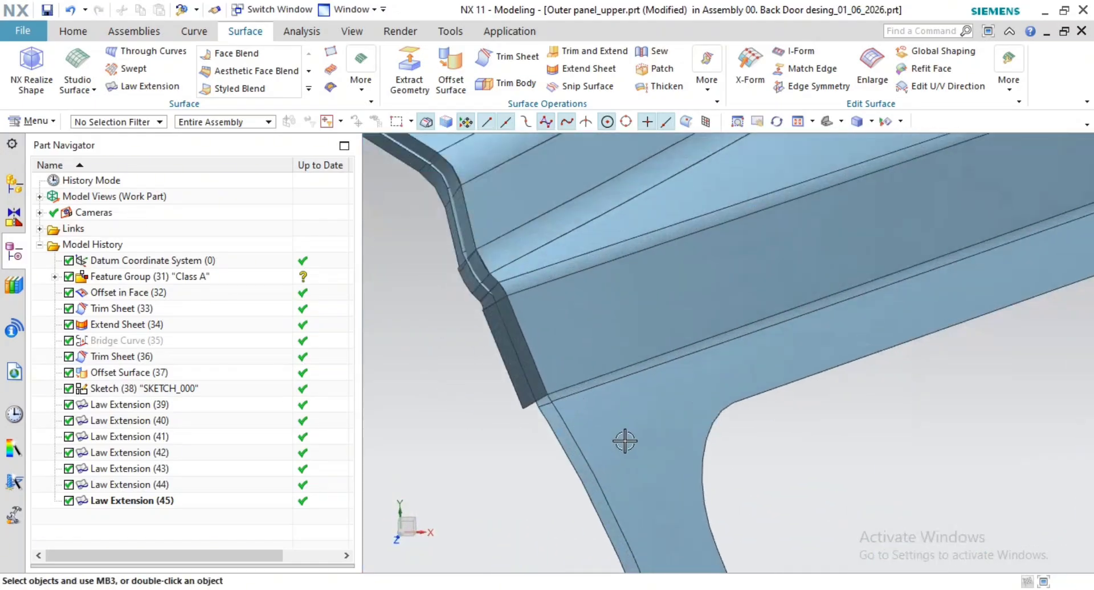
{"action": "scroll", "coordinate": [565, 391], "scroll_direction": "up", "scroll_amount": 1}
{"action": "scroll", "coordinate": [565, 390], "scroll_direction": "down", "scroll_amount": 3}
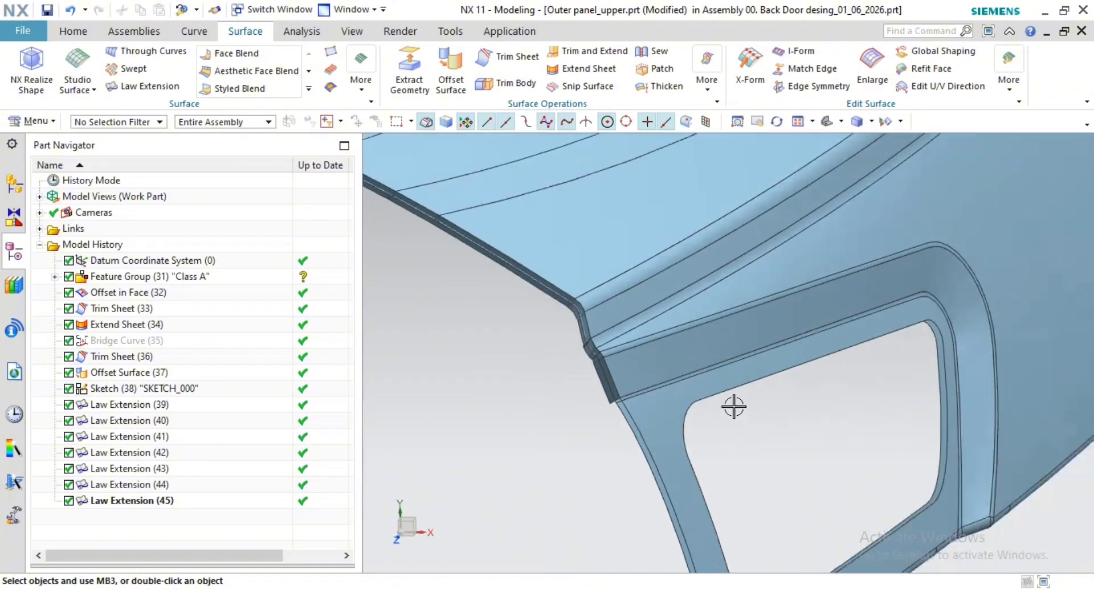
{"action": "middle_click_drag", "start_coordinate": [733, 408], "coordinate": [693, 386]}
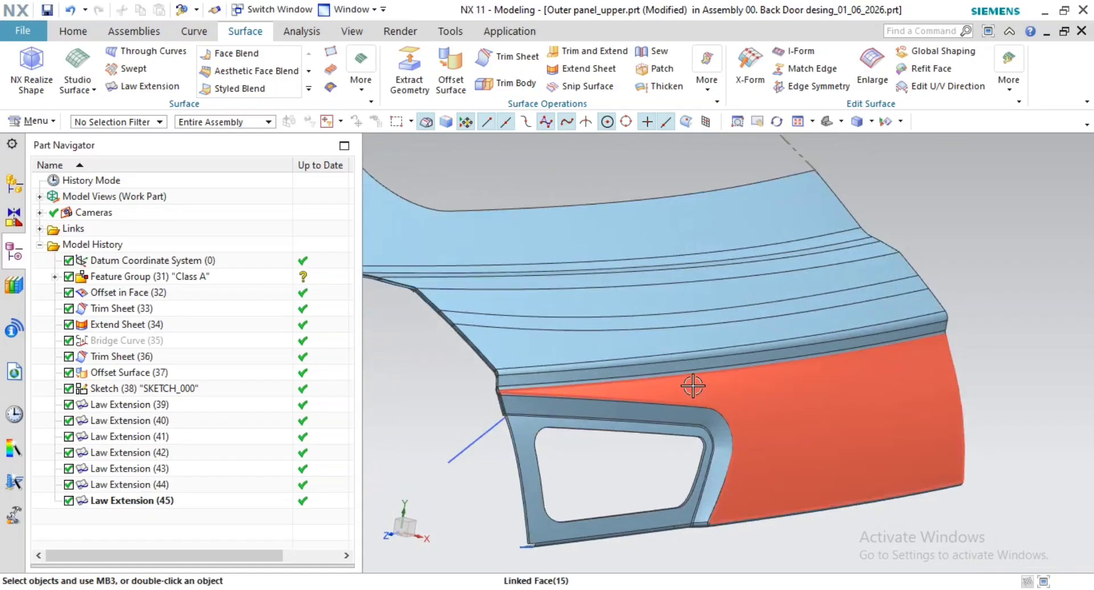
{"action": "scroll", "coordinate": [460, 401], "scroll_direction": "up", "scroll_amount": 5}
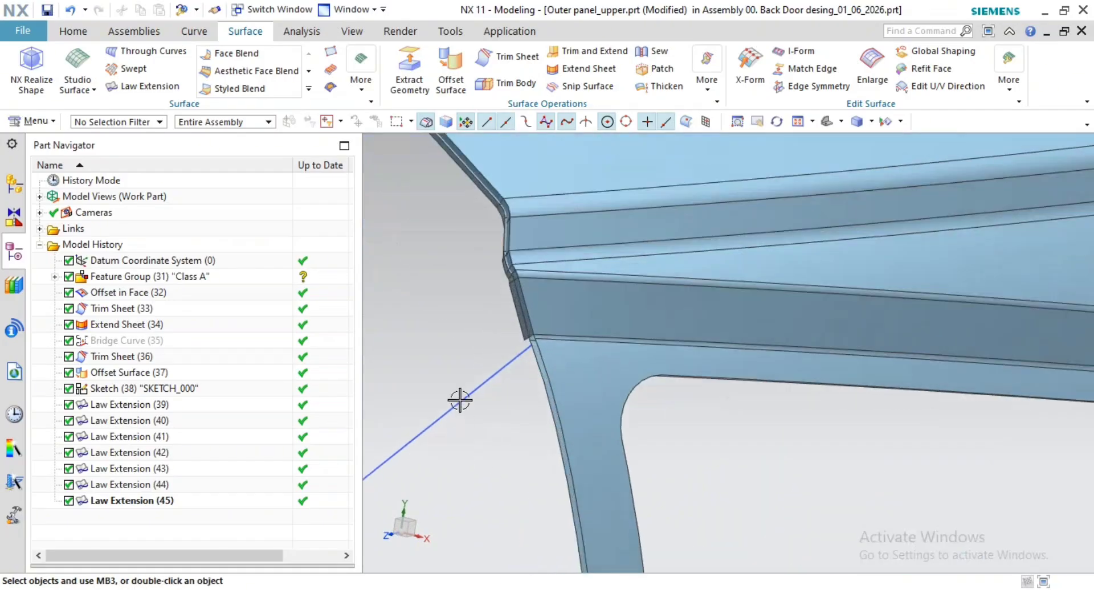
{"action": "scroll", "coordinate": [525, 333], "scroll_direction": "up", "scroll_amount": 5}
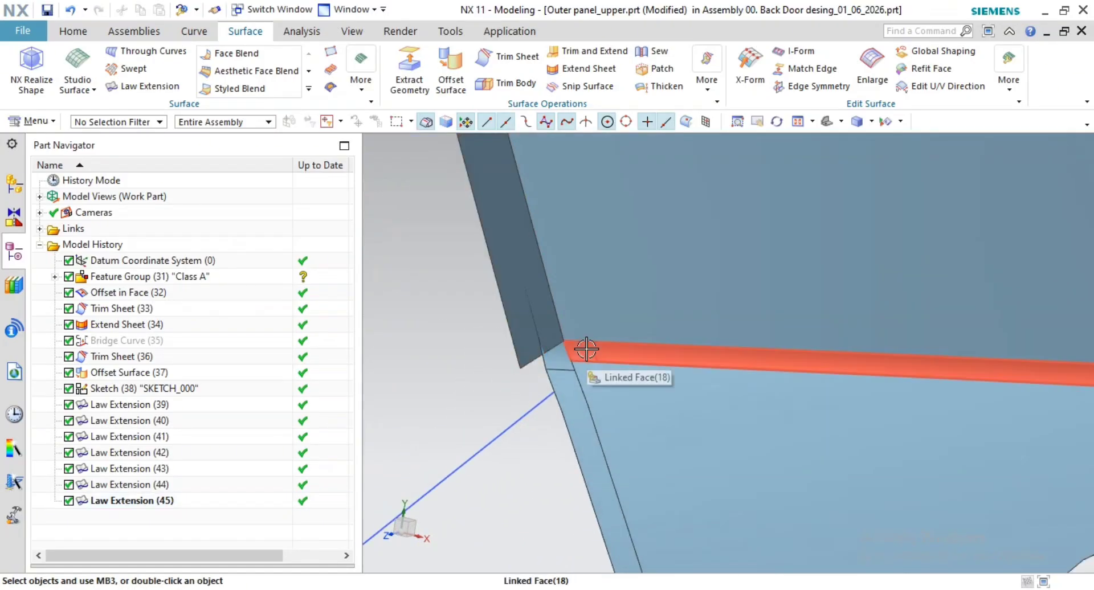
{"action": "left_click", "coordinate": [598, 355]}
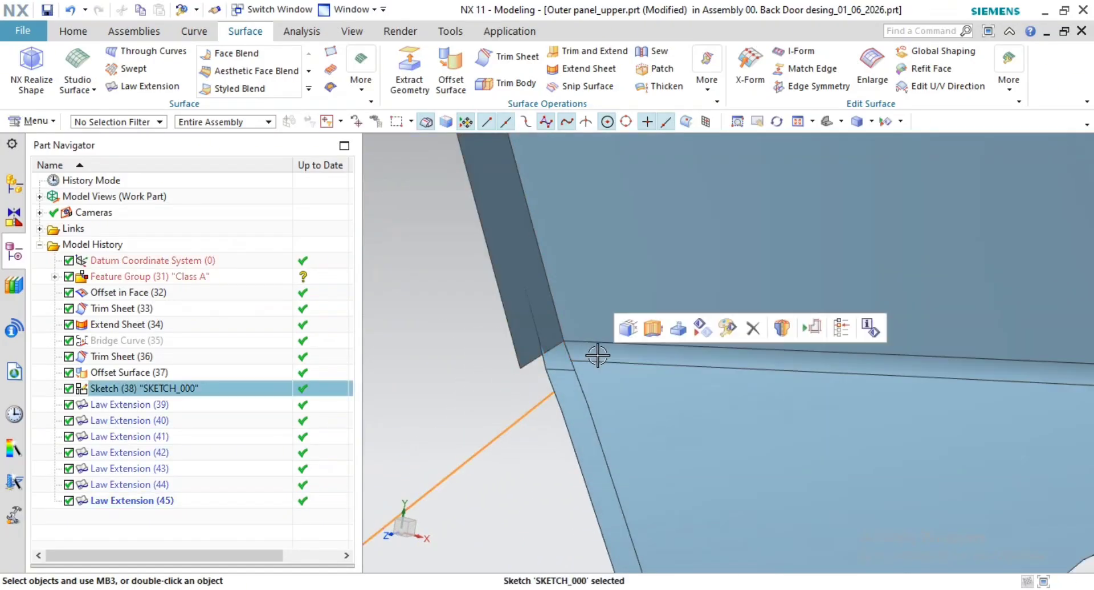
{"action": "left_click", "coordinate": [626, 358]}
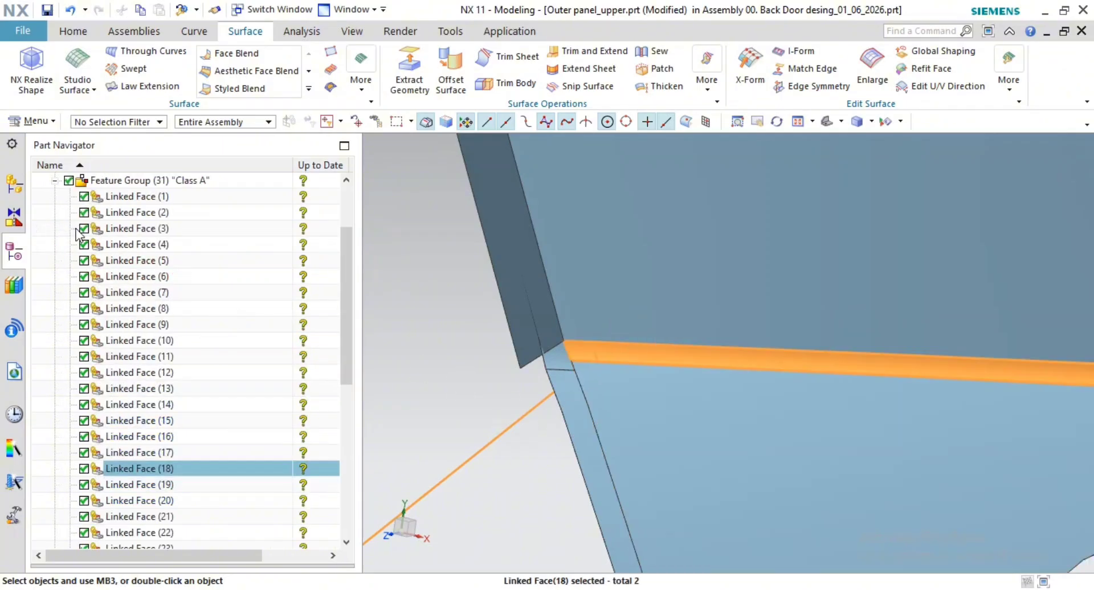
Step: Make Inner panel the work part and view it together with the upper outer panel
{"action": "left_click", "coordinate": [12, 190]}
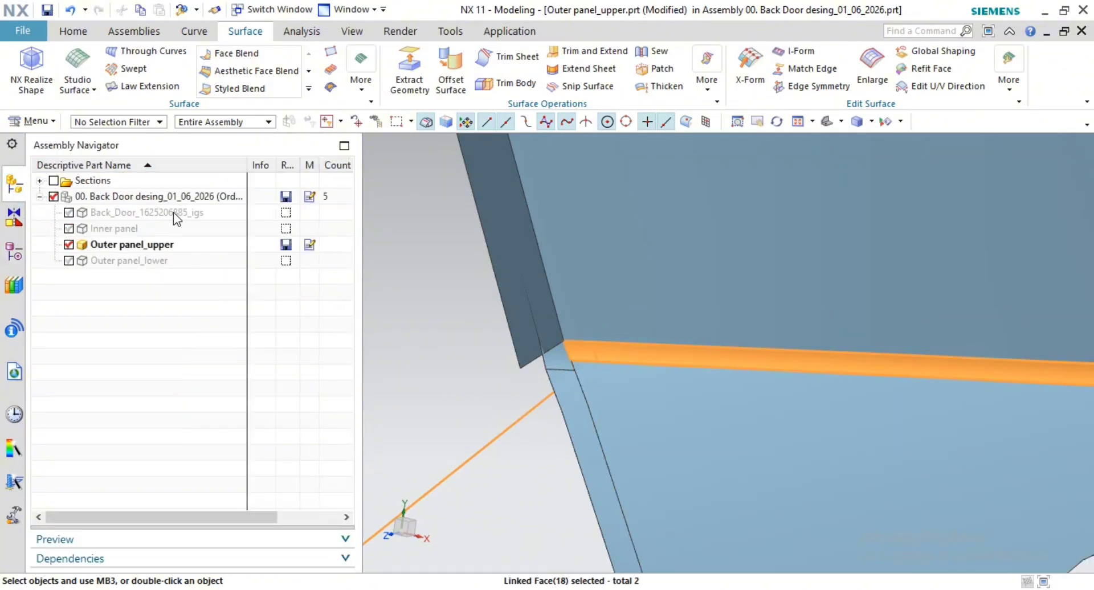
{"action": "double_click", "coordinate": [106, 225]}
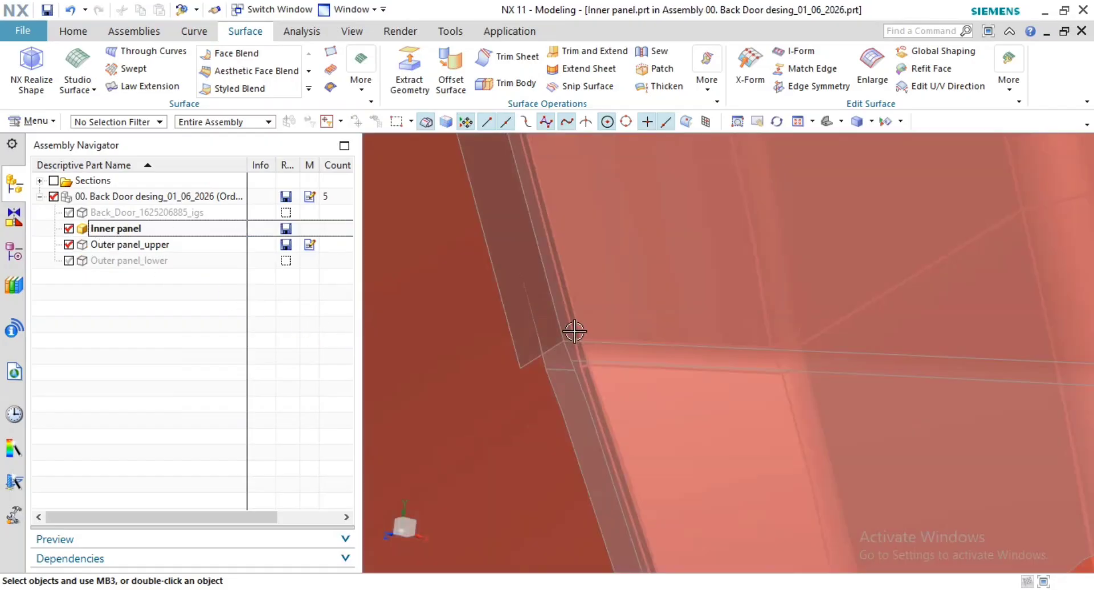
{"action": "scroll", "coordinate": [701, 412], "scroll_direction": "down", "scroll_amount": 10}
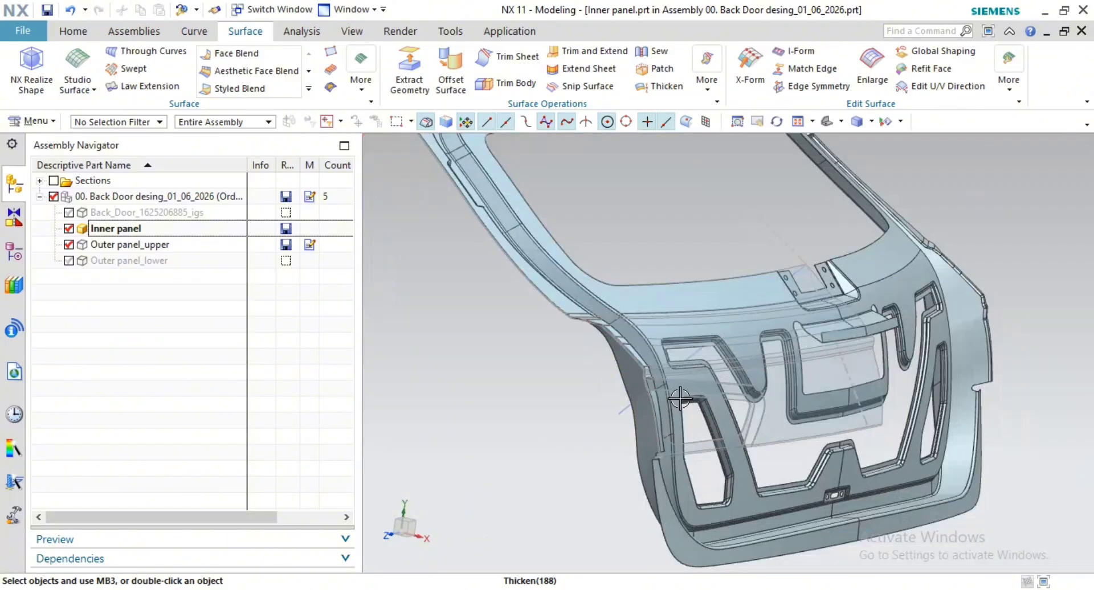
{"action": "middle_click_drag", "start_coordinate": [699, 400], "coordinate": [474, 358]}
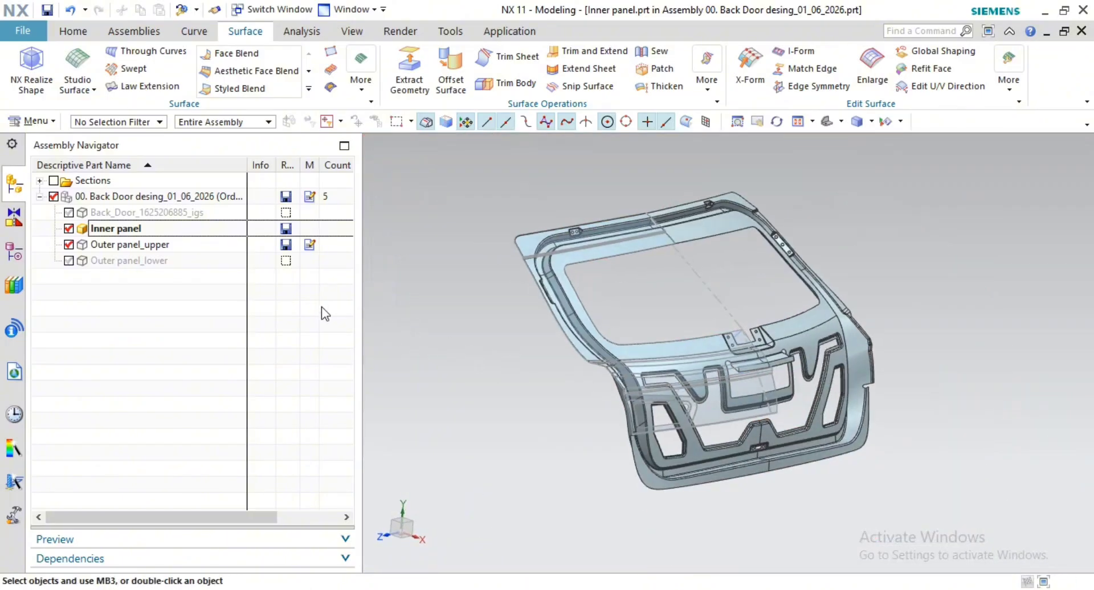
Step: Make Outer panel_upper the work part again and hide the Inner panel
{"action": "double_click", "coordinate": [116, 245]}
{"action": "left_click", "coordinate": [69, 228]}
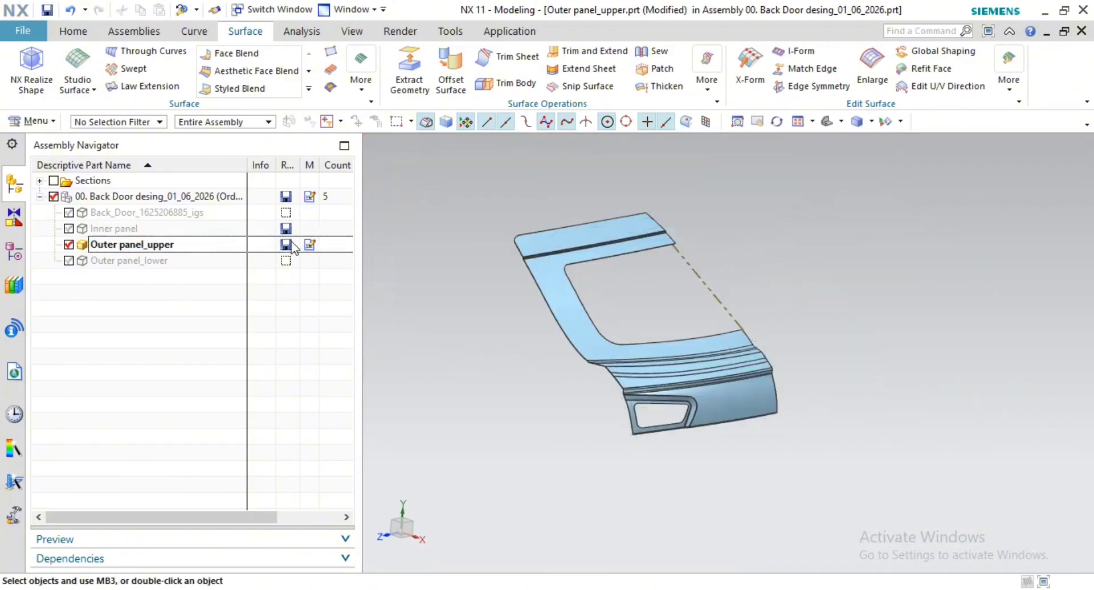
{"action": "scroll", "coordinate": [608, 290], "scroll_direction": "up", "scroll_amount": 1}
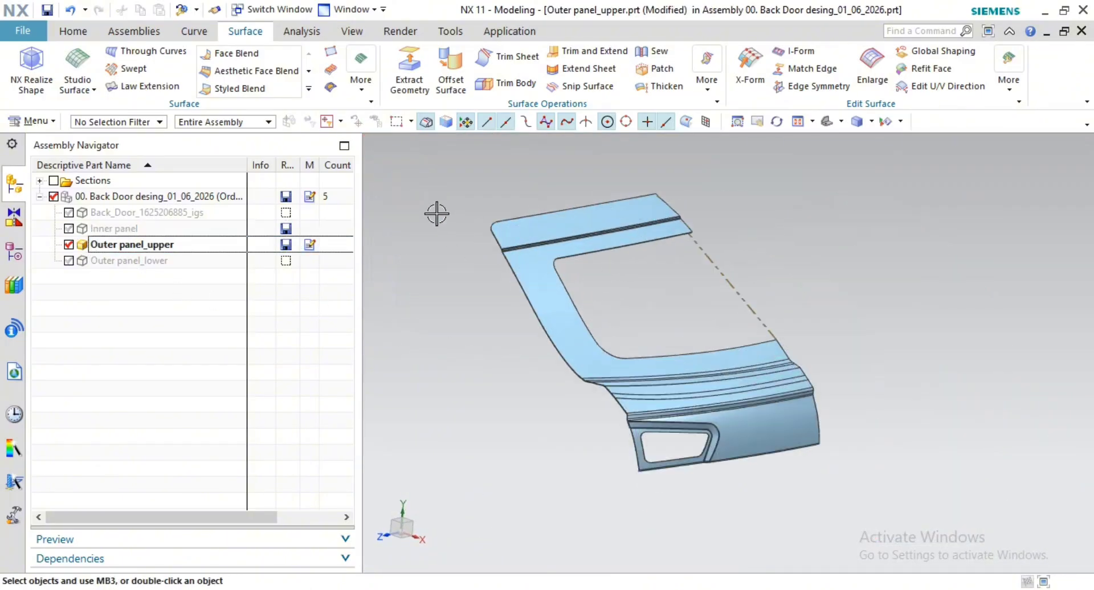
{"action": "right_click", "coordinate": [111, 216]}
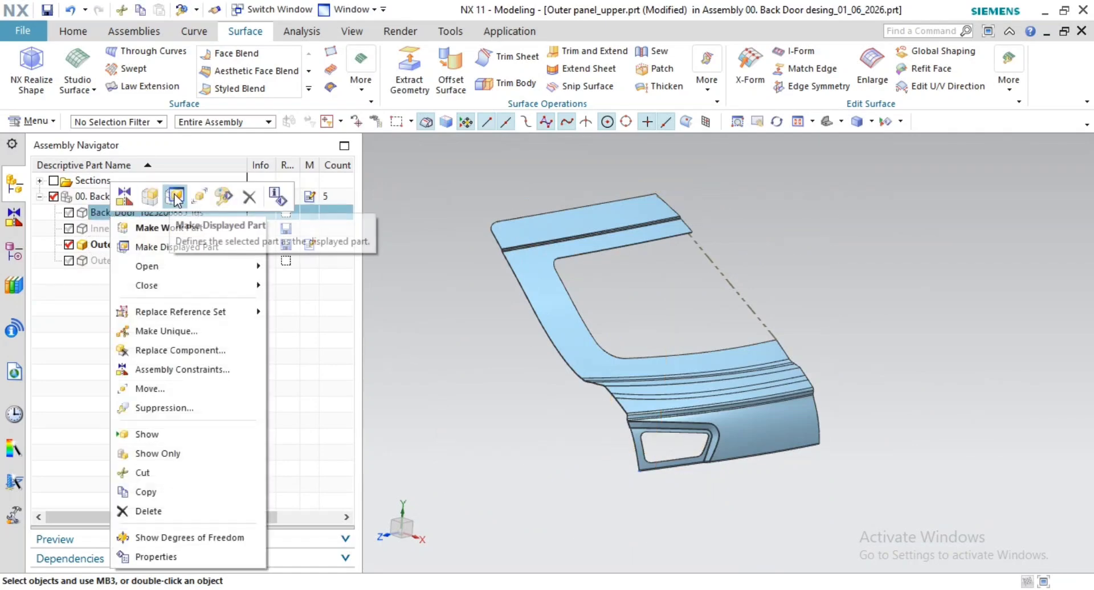
{"action": "left_click", "coordinate": [204, 197]}
{"action": "scroll", "coordinate": [757, 491], "scroll_direction": "up", "scroll_amount": 8}
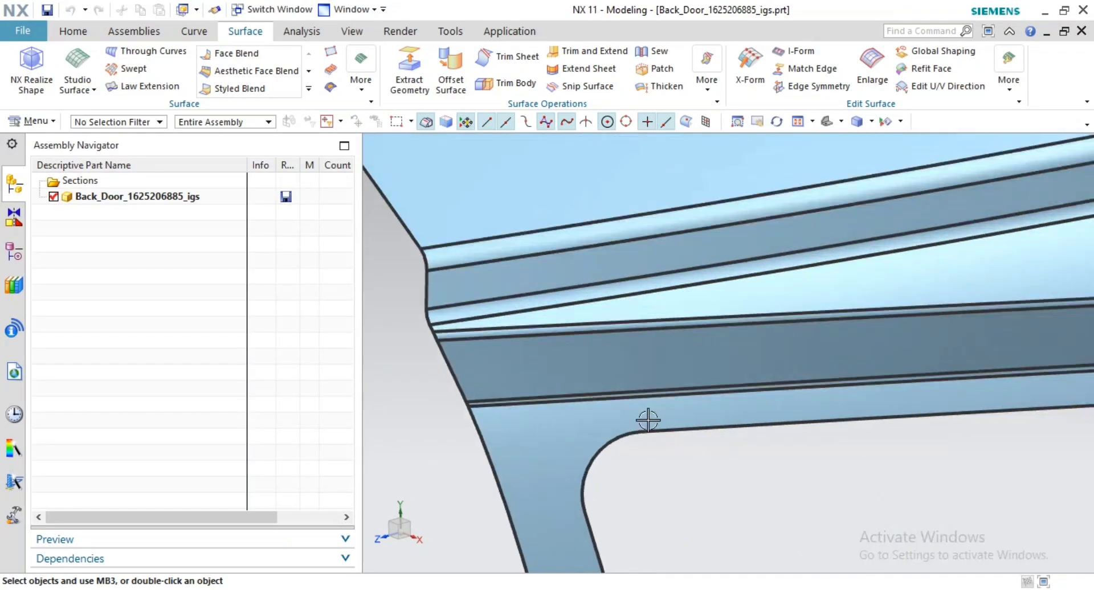
{"action": "scroll", "coordinate": [519, 373], "scroll_direction": "up", "scroll_amount": 4}
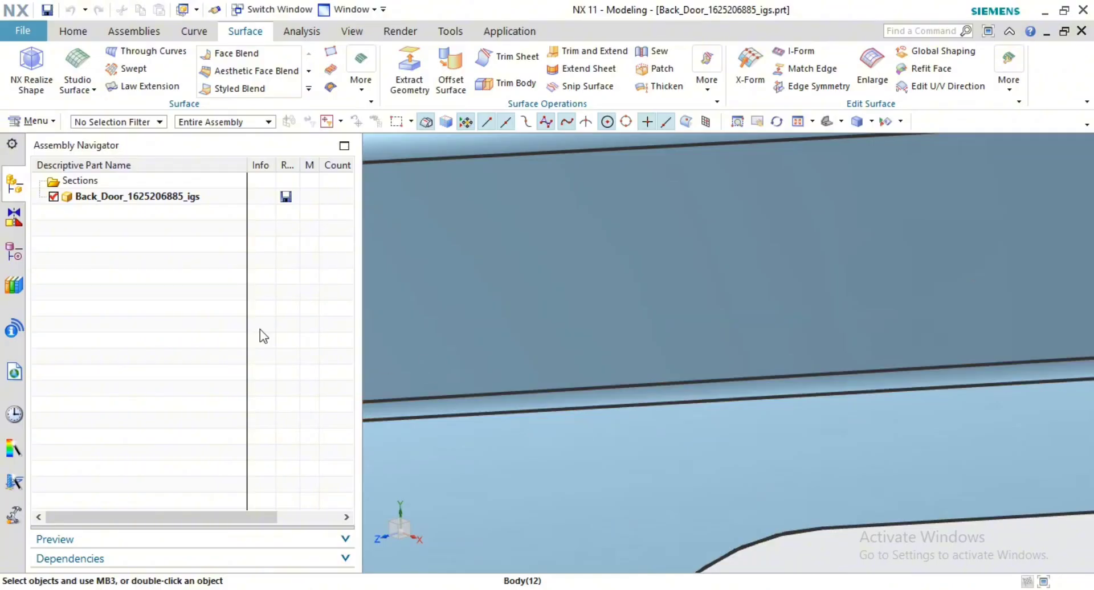
{"action": "left_click", "coordinate": [13, 251]}
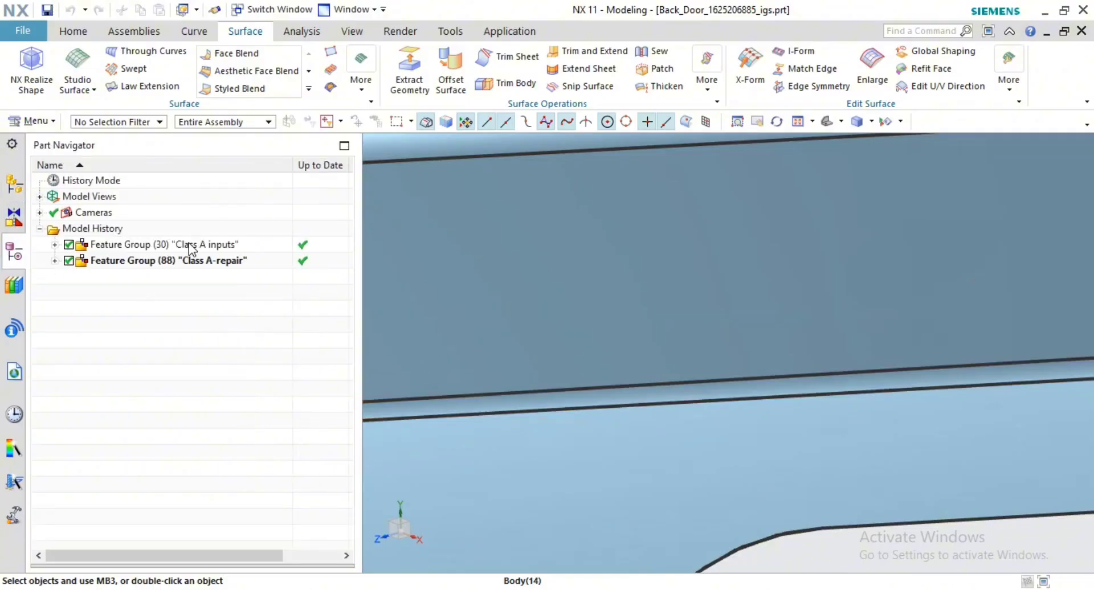
{"action": "right_click", "coordinate": [189, 249]}
{"action": "left_click", "coordinate": [248, 107]}
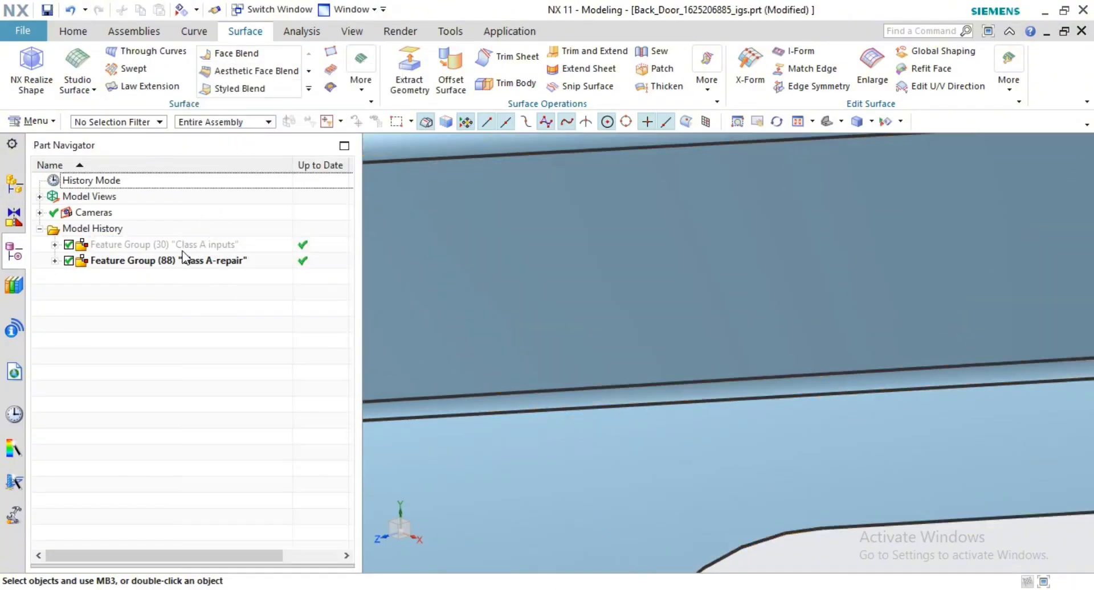
Step: Set the radius of the edge blend just above the window opening flange to 6 mm
{"action": "left_click", "coordinate": [181, 261]}
{"action": "left_click", "coordinate": [55, 261]}
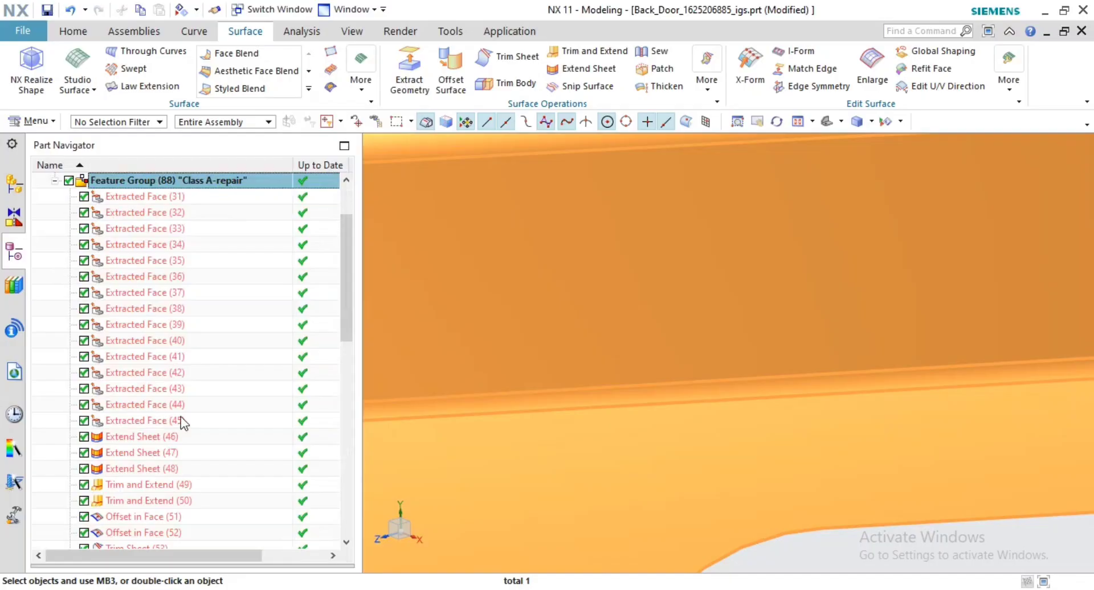
{"action": "double_click", "coordinate": [431, 401]}
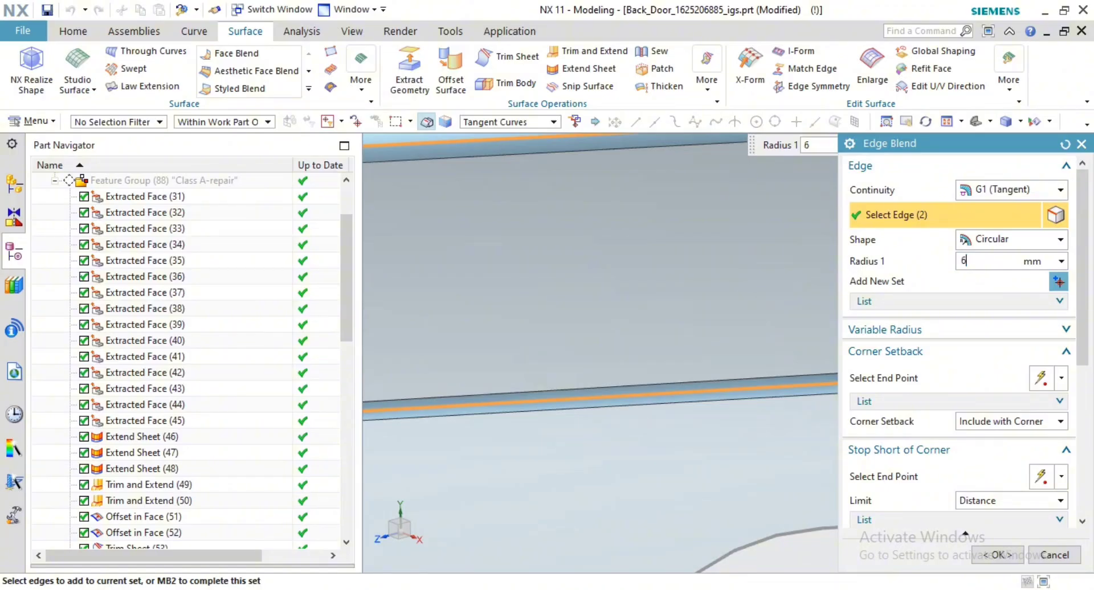
{"action": "key", "text": "Return"}
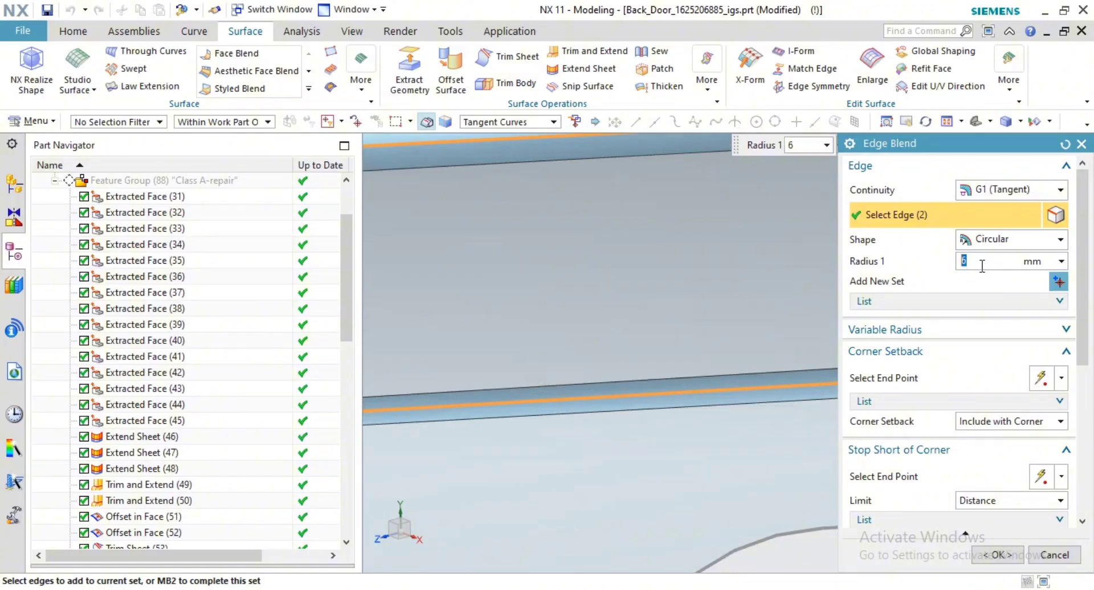
{"action": "left_click", "coordinate": [999, 556]}
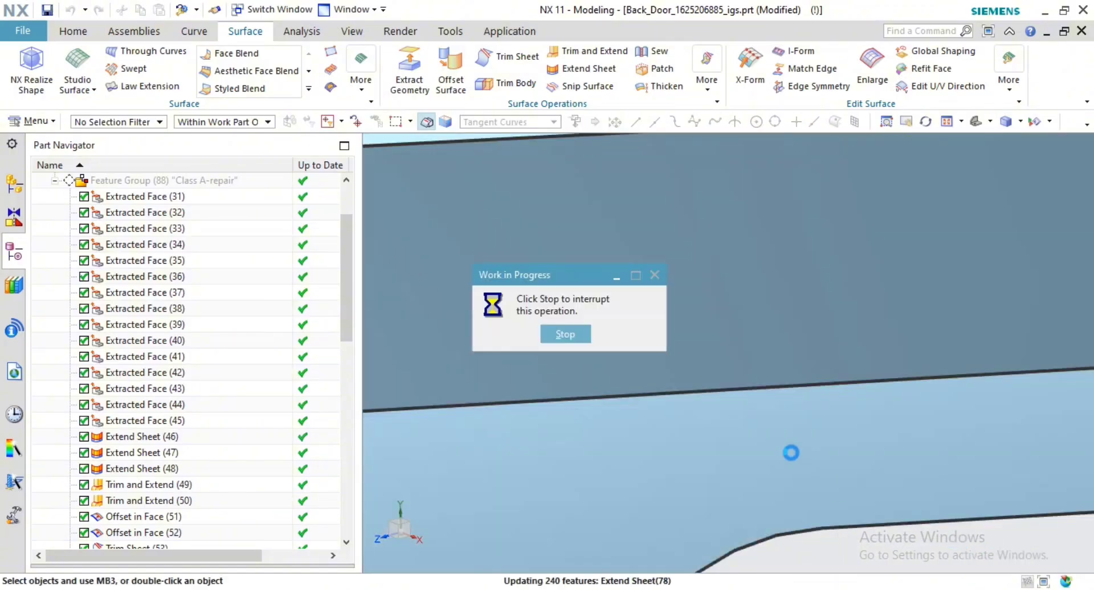
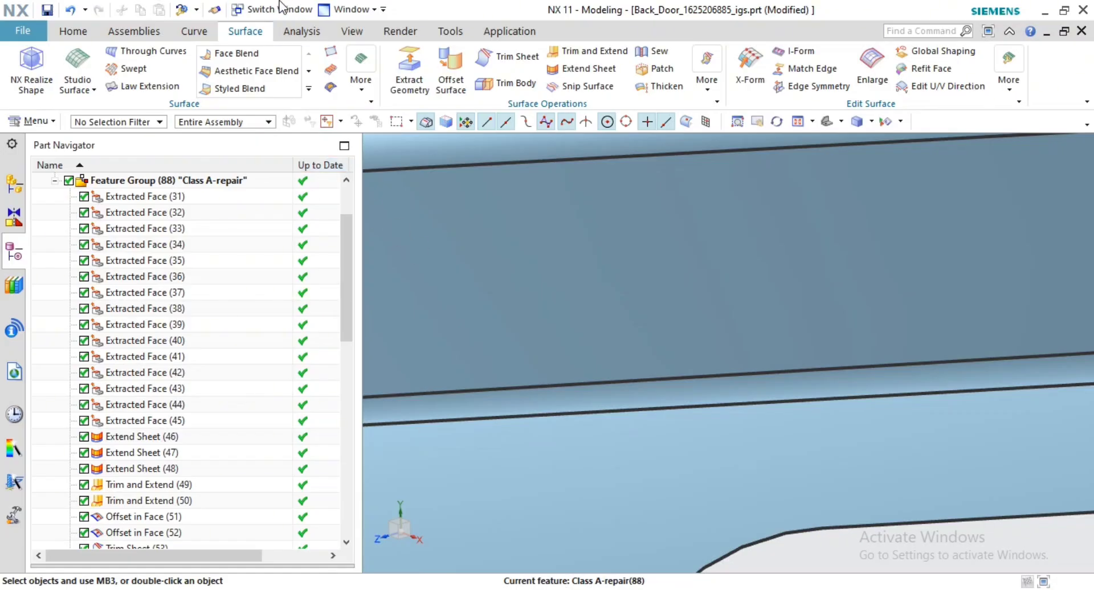
Step: Switch back to the 00. Back Door desing_01_06_2026 assembly and make Inner panel the displayed part
{"action": "left_click", "coordinate": [351, 10]}
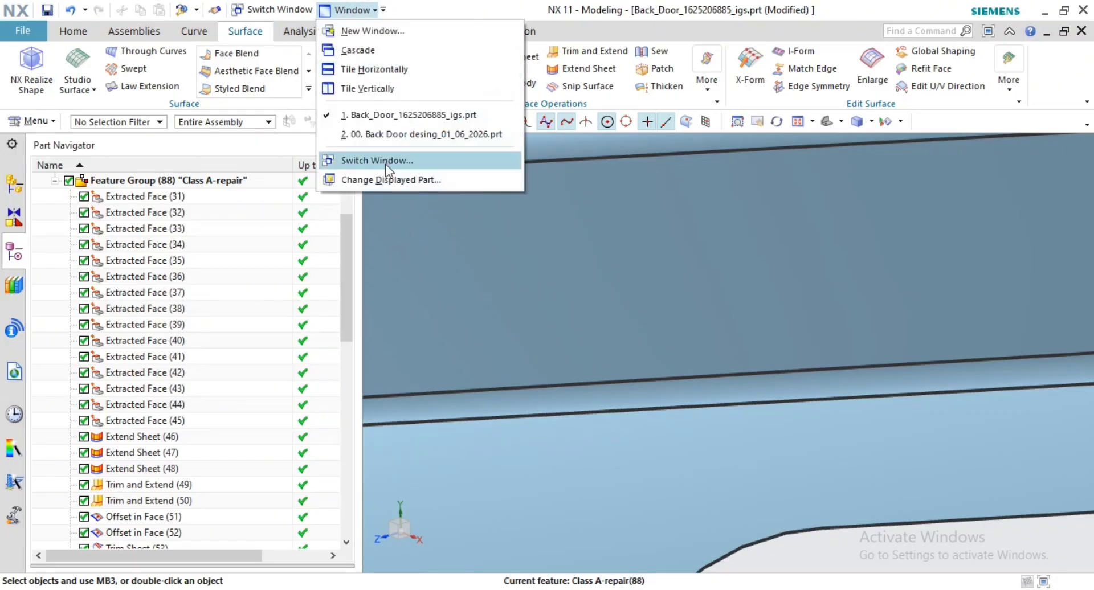
{"action": "left_click", "coordinate": [408, 133]}
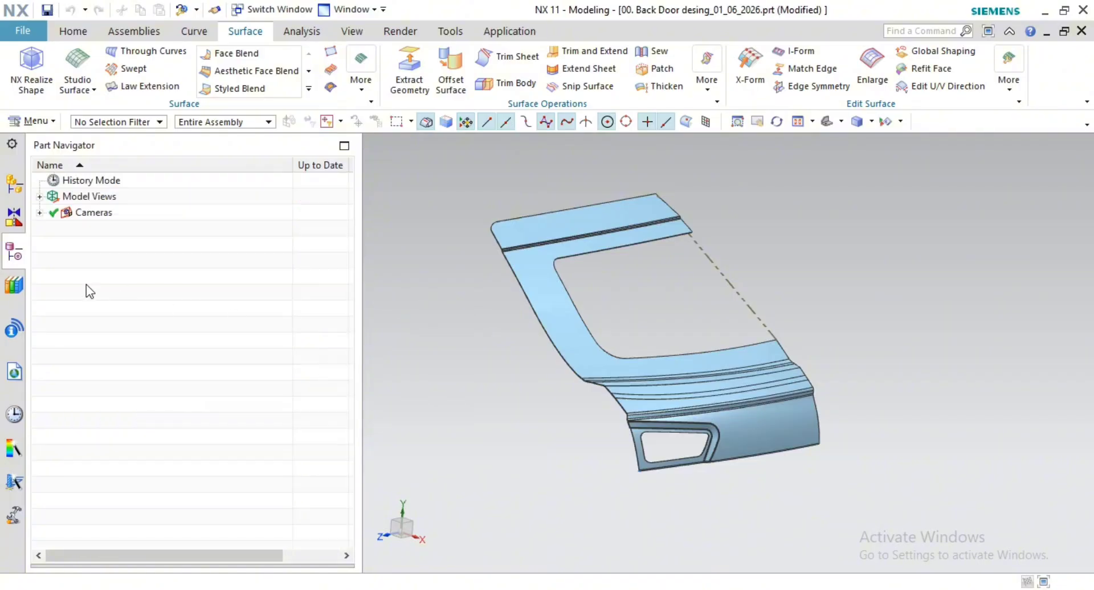
{"action": "left_click", "coordinate": [15, 208]}
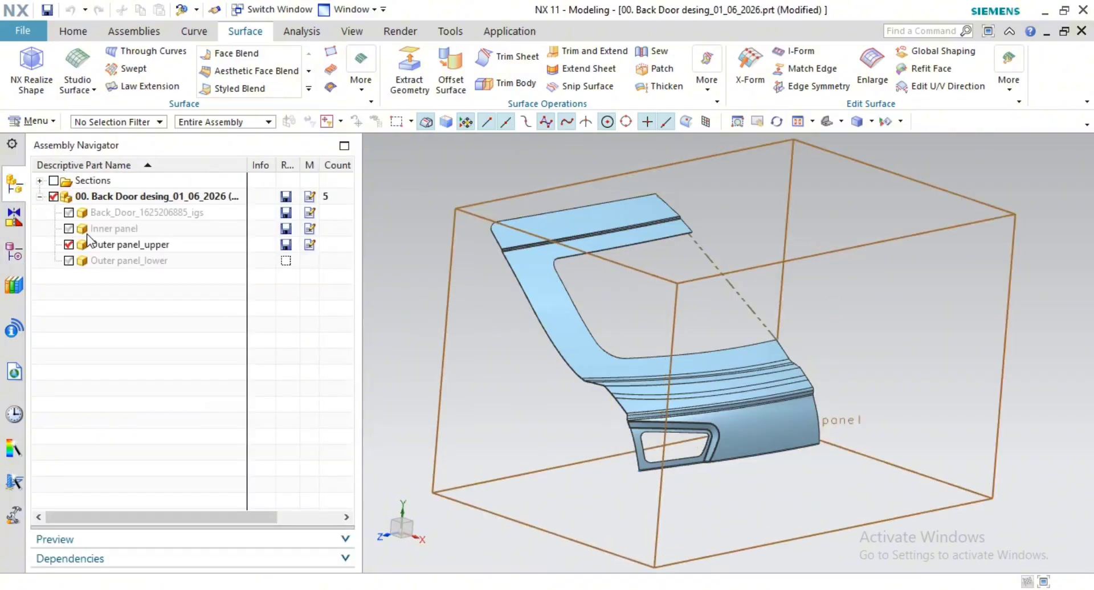
{"action": "right_click", "coordinate": [100, 228]}
{"action": "left_click", "coordinate": [160, 235]}
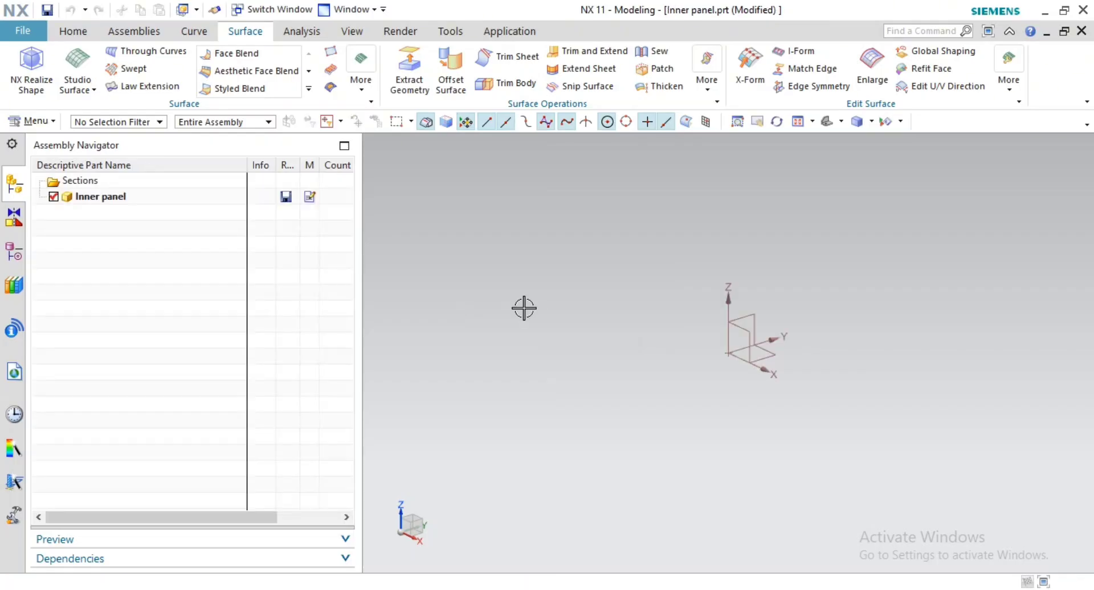
Step: Find the Thicken feature in the Inner panel history and examine its body against the Class A surfaces around the window corner
{"action": "scroll", "coordinate": [979, 349], "scroll_direction": "down", "scroll_amount": 5}
{"action": "scroll", "coordinate": [1067, 319], "scroll_direction": "up", "scroll_amount": 7}
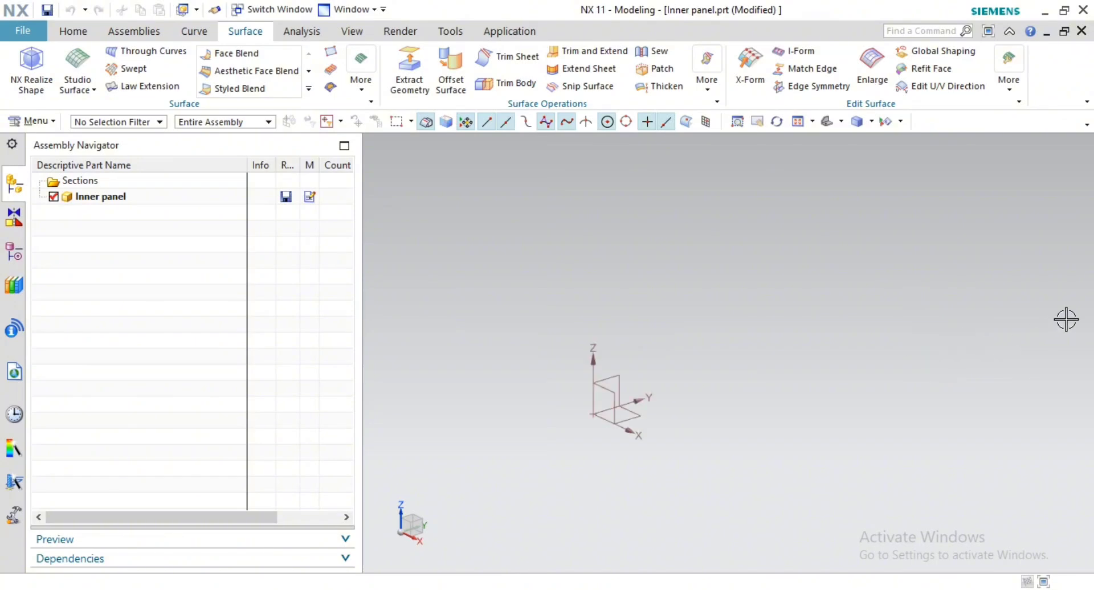
{"action": "scroll", "coordinate": [1004, 336], "scroll_direction": "down", "scroll_amount": 7}
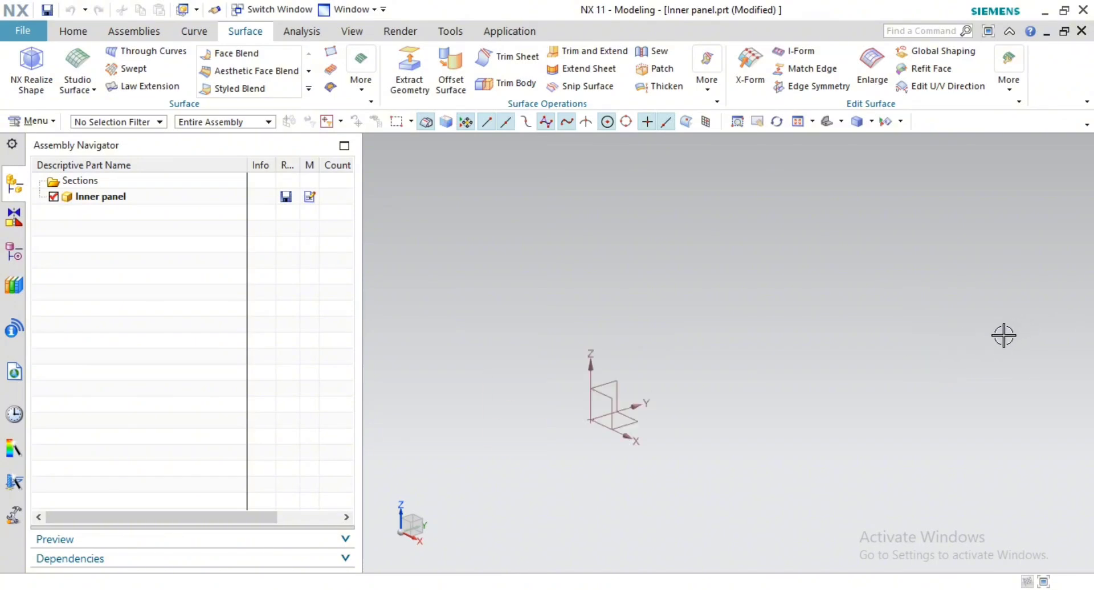
{"action": "left_click", "coordinate": [14, 252]}
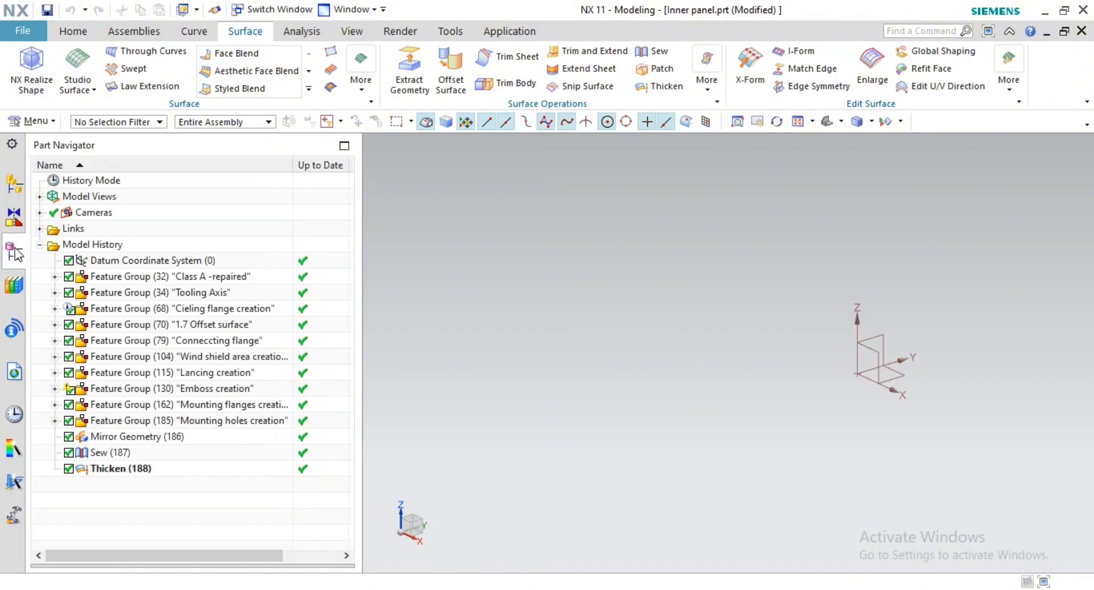
{"action": "right_click", "coordinate": [112, 471]}
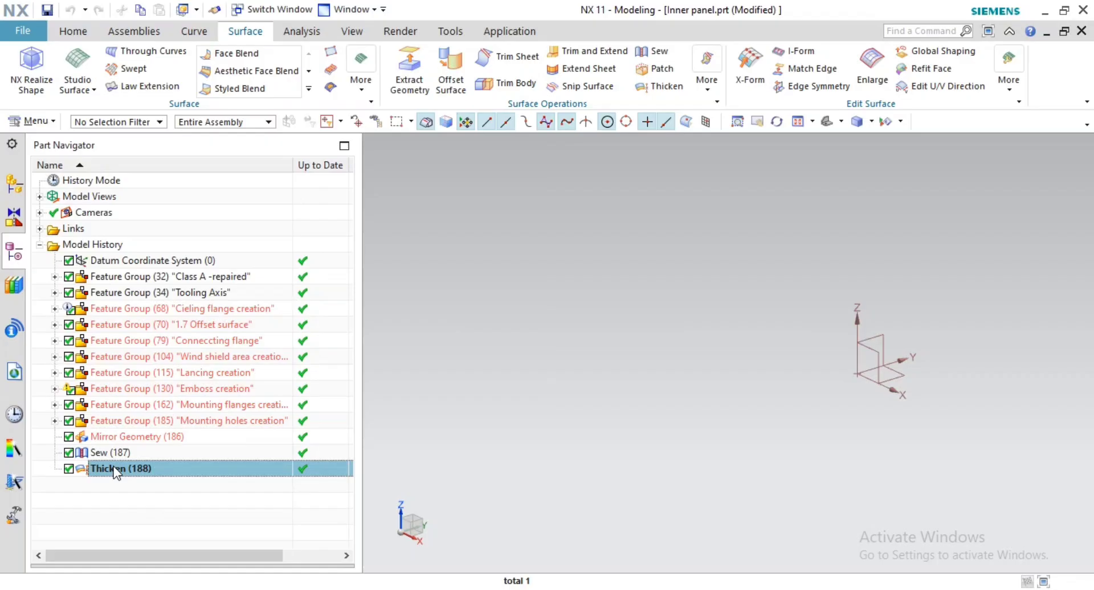
{"action": "scroll", "coordinate": [825, 364], "scroll_direction": "down", "scroll_amount": 2}
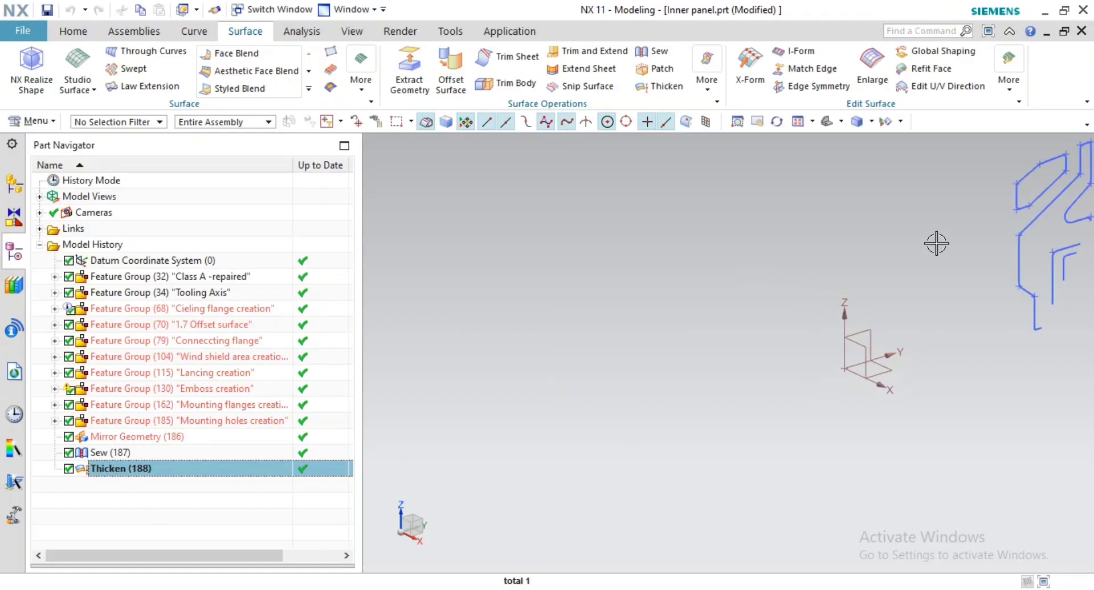
{"action": "scroll", "coordinate": [984, 268], "scroll_direction": "down", "scroll_amount": 2}
{"action": "scroll", "coordinate": [1082, 227], "scroll_direction": "up", "scroll_amount": 3}
{"action": "scroll", "coordinate": [1081, 222], "scroll_direction": "down", "scroll_amount": 2}
{"action": "middle_click_drag", "start_coordinate": [1081, 222], "coordinate": [1058, 330]}
{"action": "right_click", "coordinate": [701, 294]}
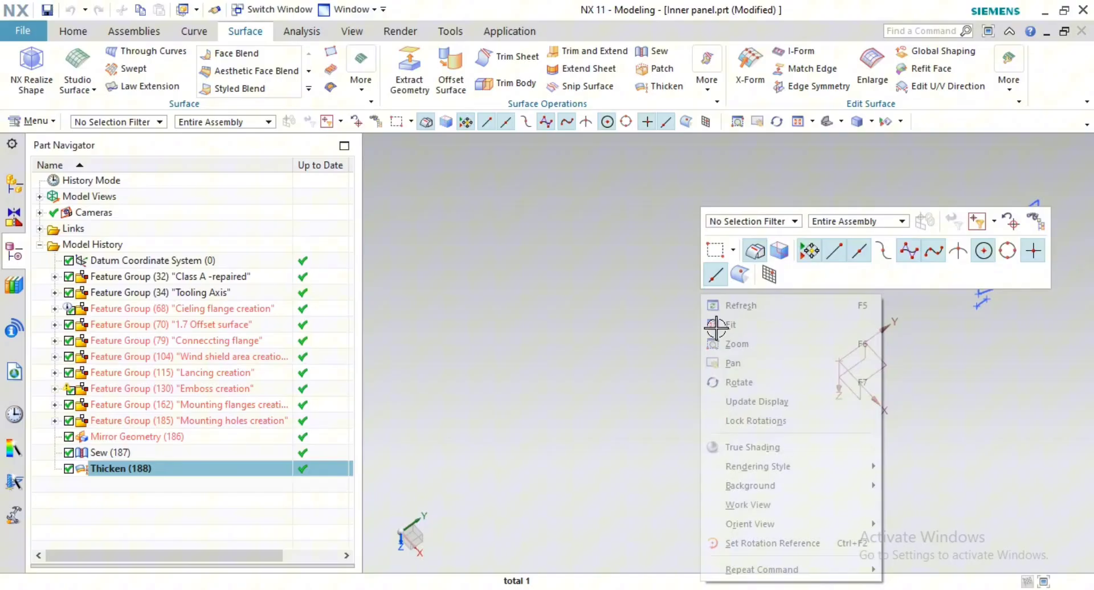
{"action": "left_click", "coordinate": [757, 332]}
{"action": "middle_click_drag", "start_coordinate": [758, 296], "coordinate": [695, 307]}
{"action": "left_click", "coordinate": [700, 322]}
{"action": "scroll", "coordinate": [823, 417], "scroll_direction": "up", "scroll_amount": 3}
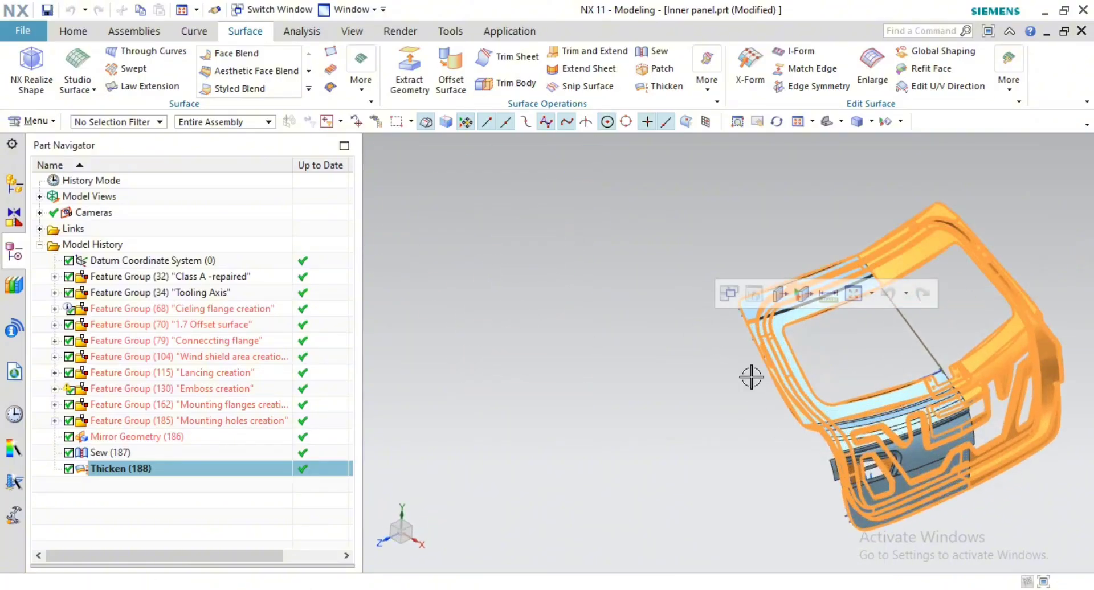
{"action": "left_click", "coordinate": [586, 332]}
{"action": "scroll", "coordinate": [853, 330], "scroll_direction": "up", "scroll_amount": 4}
{"action": "scroll", "coordinate": [950, 295], "scroll_direction": "up", "scroll_amount": 2}
{"action": "scroll", "coordinate": [893, 260], "scroll_direction": "down", "scroll_amount": 1}
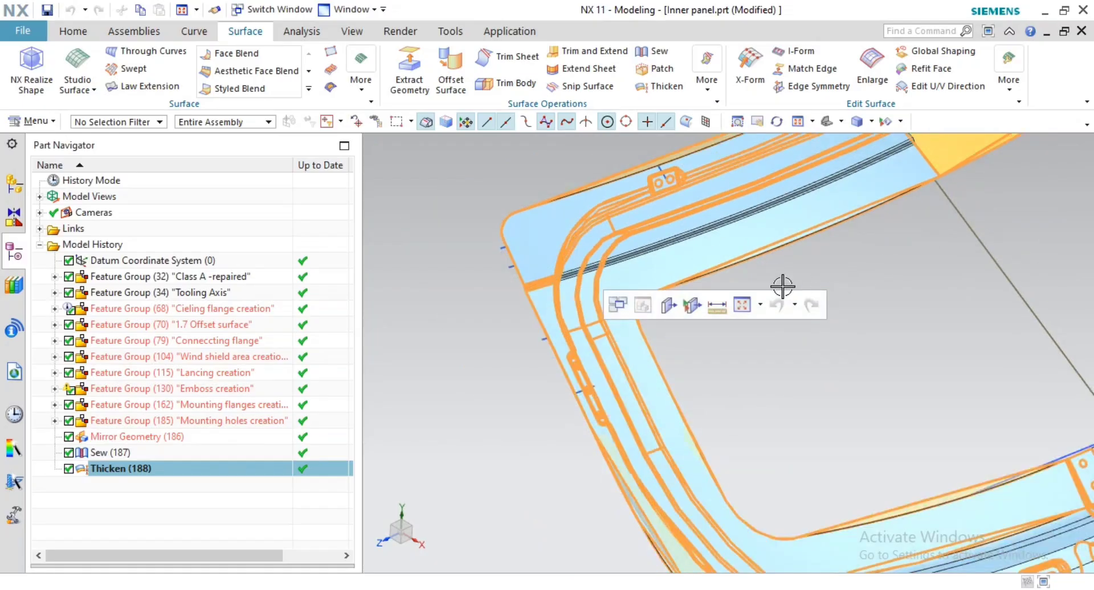
{"action": "key", "text": "Escape"}
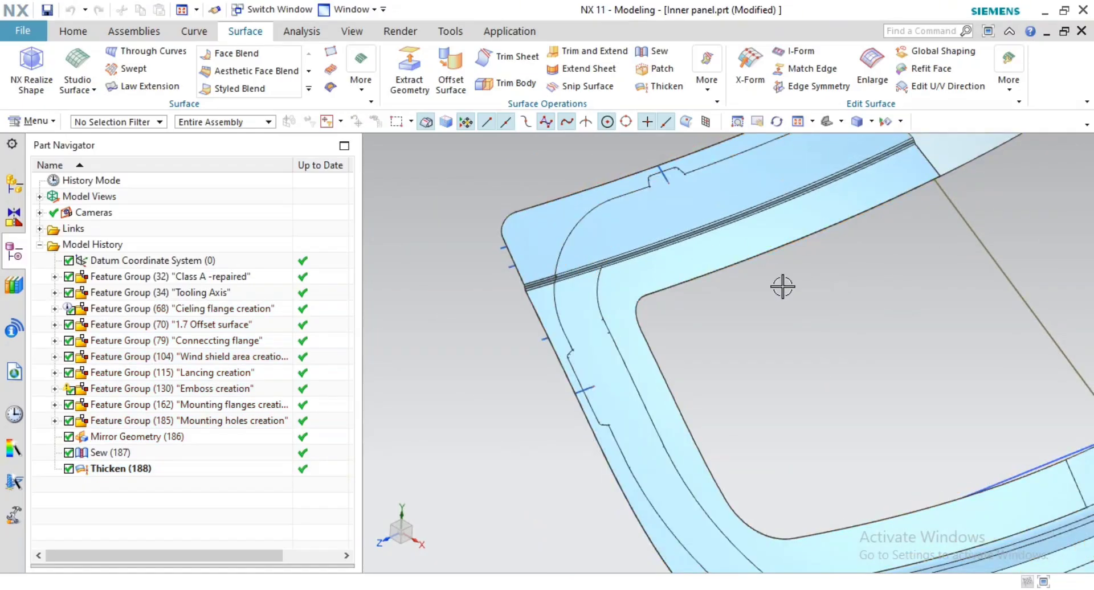
{"action": "scroll", "coordinate": [990, 220], "scroll_direction": "down", "scroll_amount": 3}
{"action": "scroll", "coordinate": [990, 205], "scroll_direction": "up", "scroll_amount": 3}
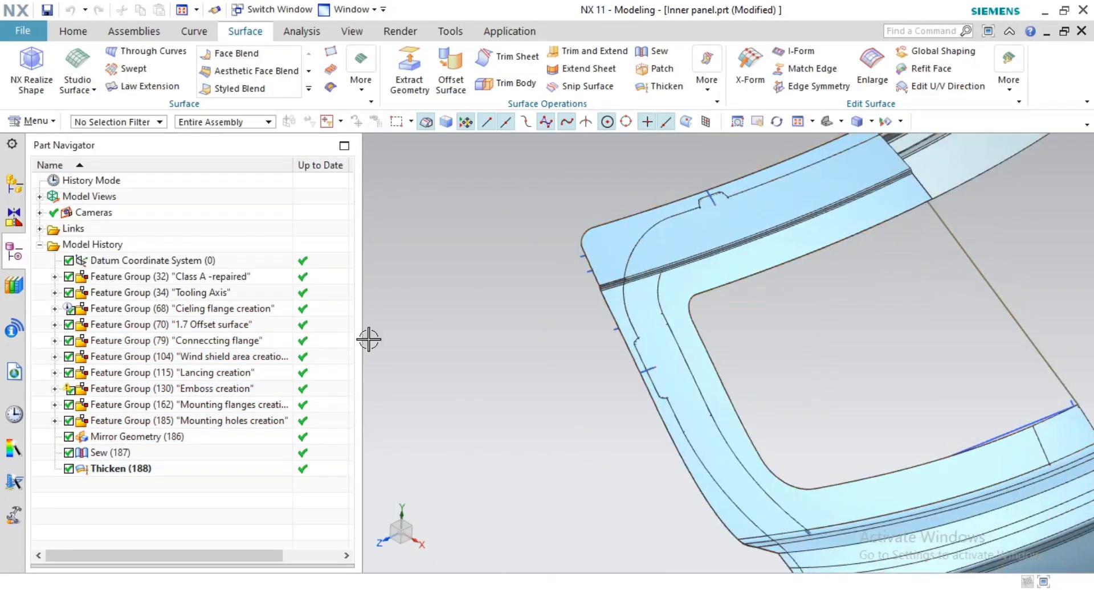
Step: Hide the Sew feature and the Mounting holes creation feature group of the inner panel
{"action": "right_click", "coordinate": [151, 454]}
{"action": "left_click", "coordinate": [148, 8]}
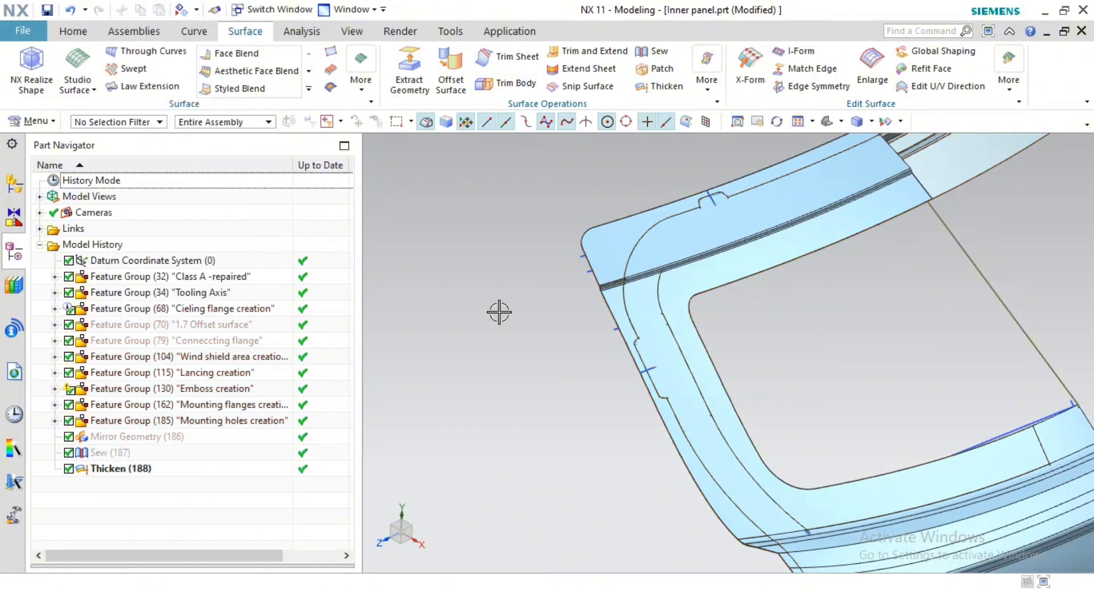
{"action": "scroll", "coordinate": [858, 410], "scroll_direction": "down", "scroll_amount": 2}
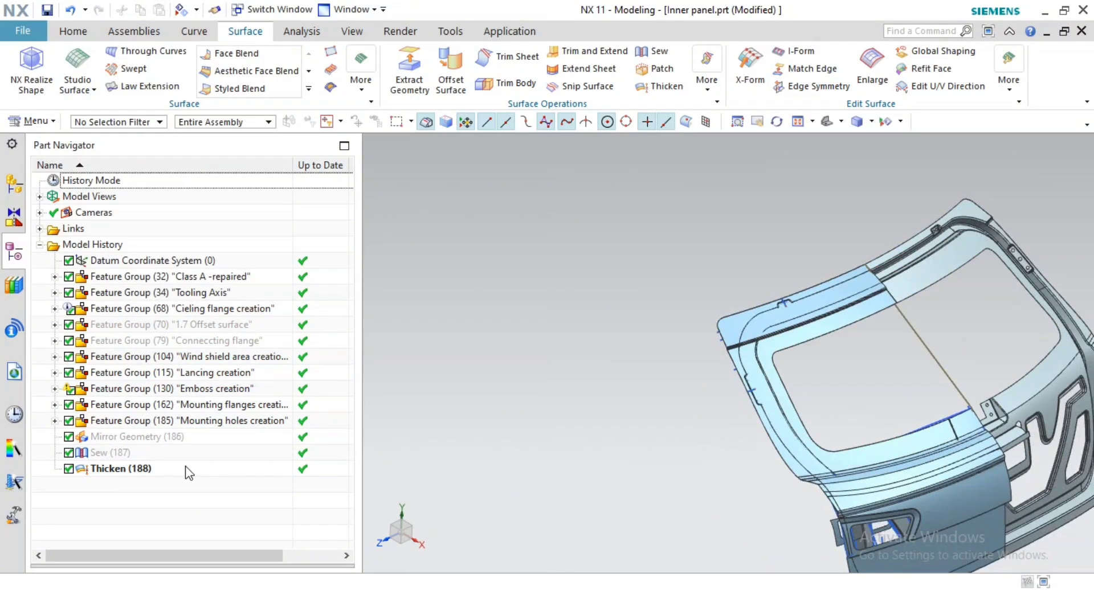
{"action": "right_click", "coordinate": [193, 424]}
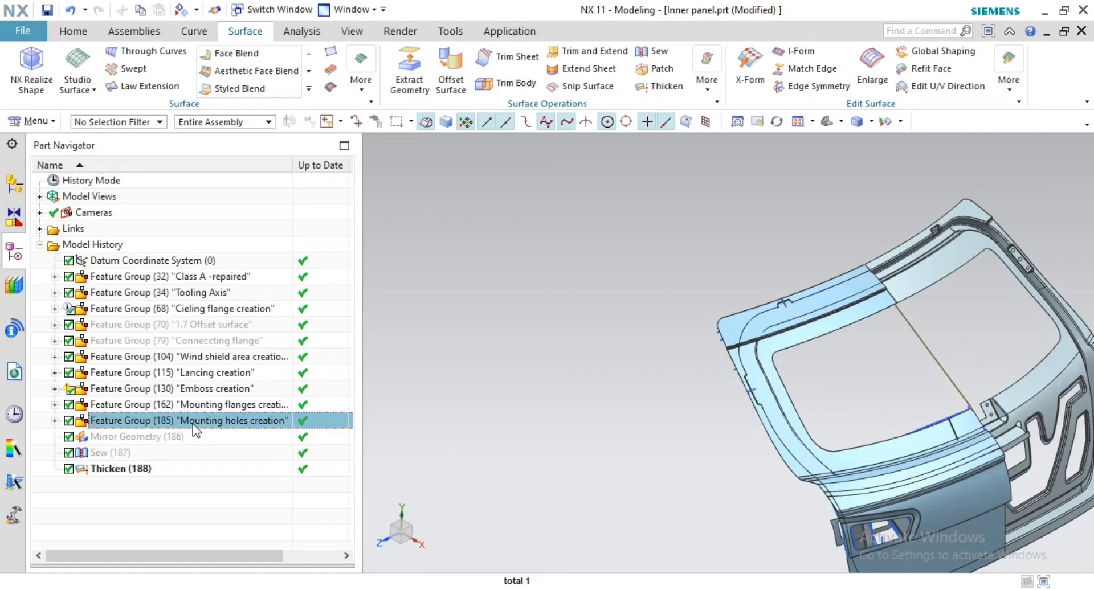
{"action": "left_click", "coordinate": [241, 14]}
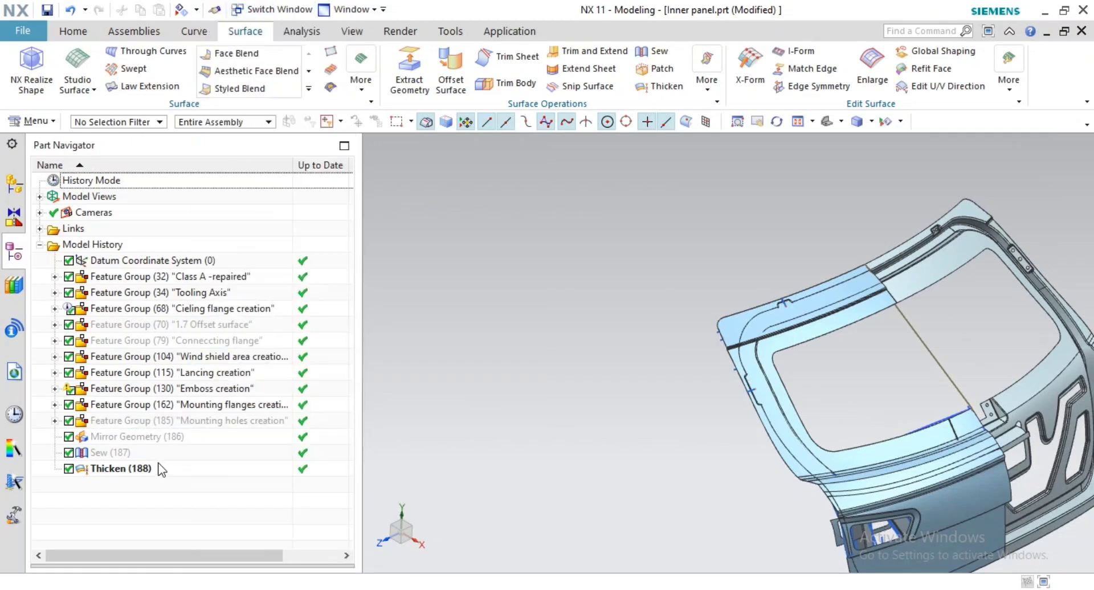
Step: Hide the Mounting flanges, Emboss creation and Lancing creation feature groups
{"action": "right_click", "coordinate": [207, 404]}
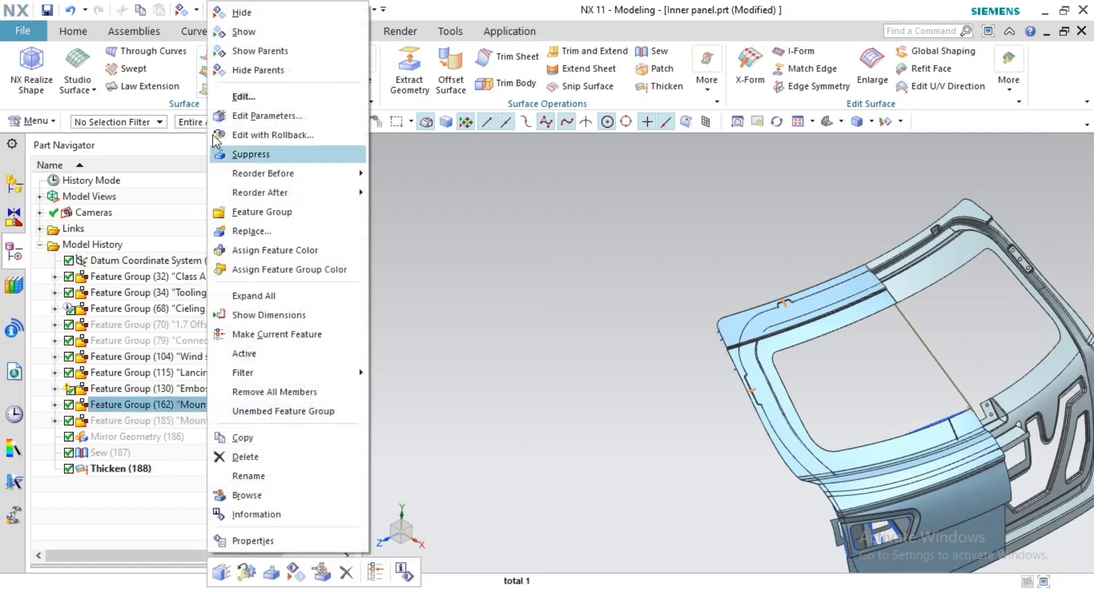
{"action": "left_click", "coordinate": [241, 12]}
{"action": "left_click", "coordinate": [196, 389]}
{"action": "right_click", "coordinate": [196, 390]}
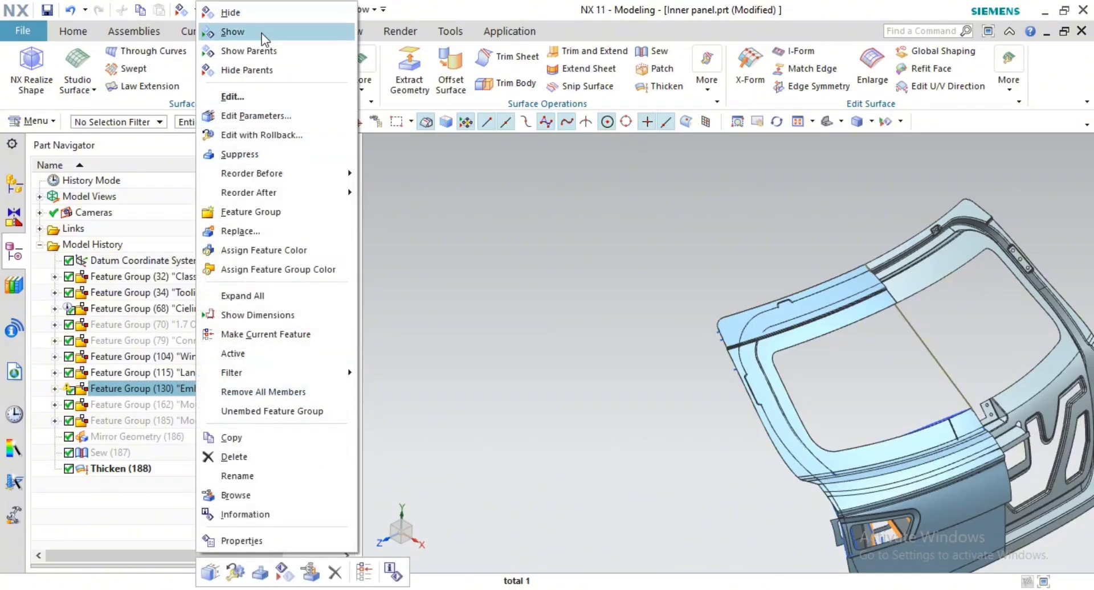
{"action": "left_click", "coordinate": [240, 12]}
{"action": "right_click", "coordinate": [208, 376]}
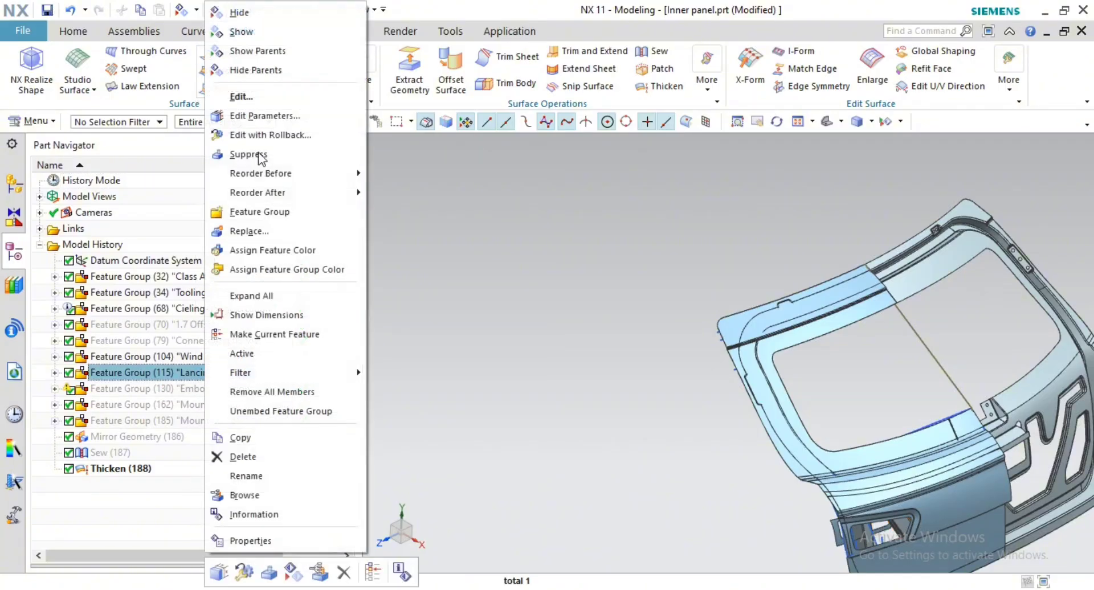
{"action": "left_click", "coordinate": [240, 13]}
Step: Hide the Wind shield area and Class A -repaired feature groups
{"action": "left_click", "coordinate": [219, 358]}
{"action": "right_click", "coordinate": [220, 358]}
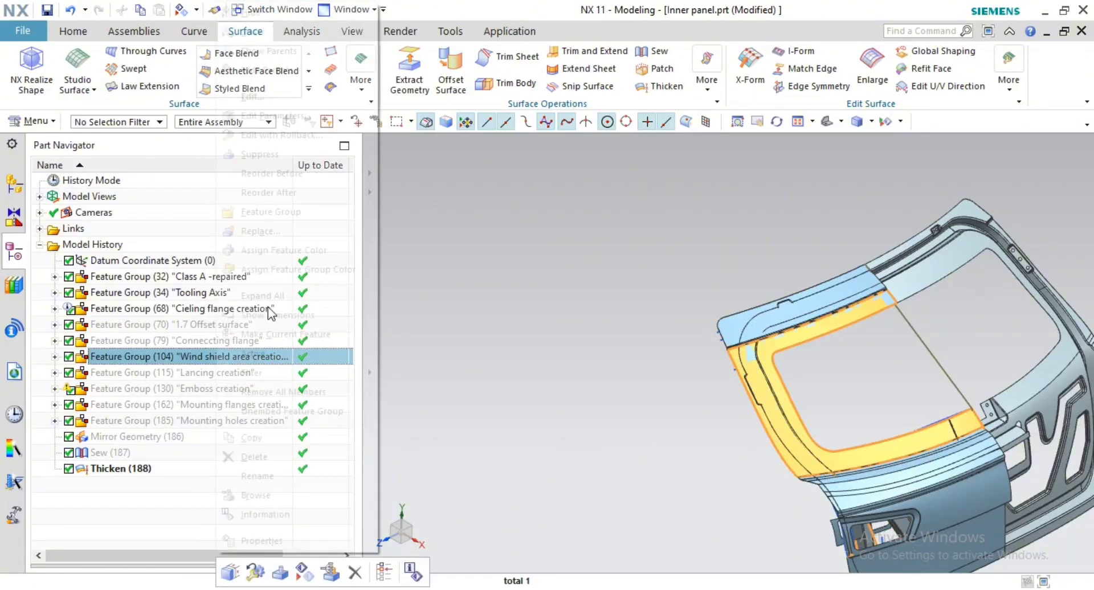
{"action": "left_click", "coordinate": [240, 13]}
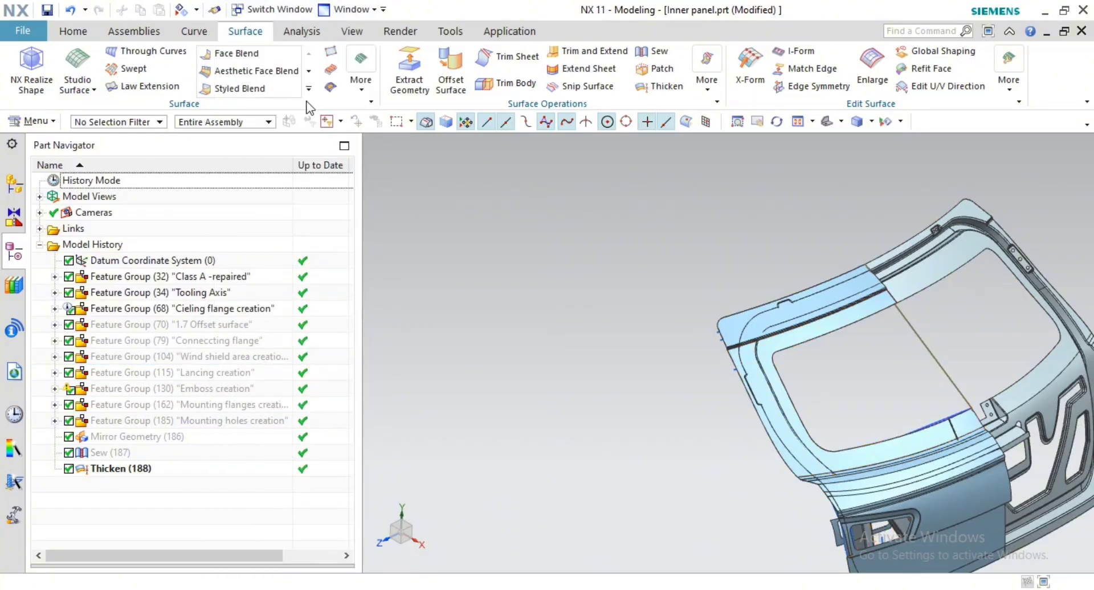
{"action": "left_click", "coordinate": [212, 277]}
{"action": "right_click", "coordinate": [212, 278]}
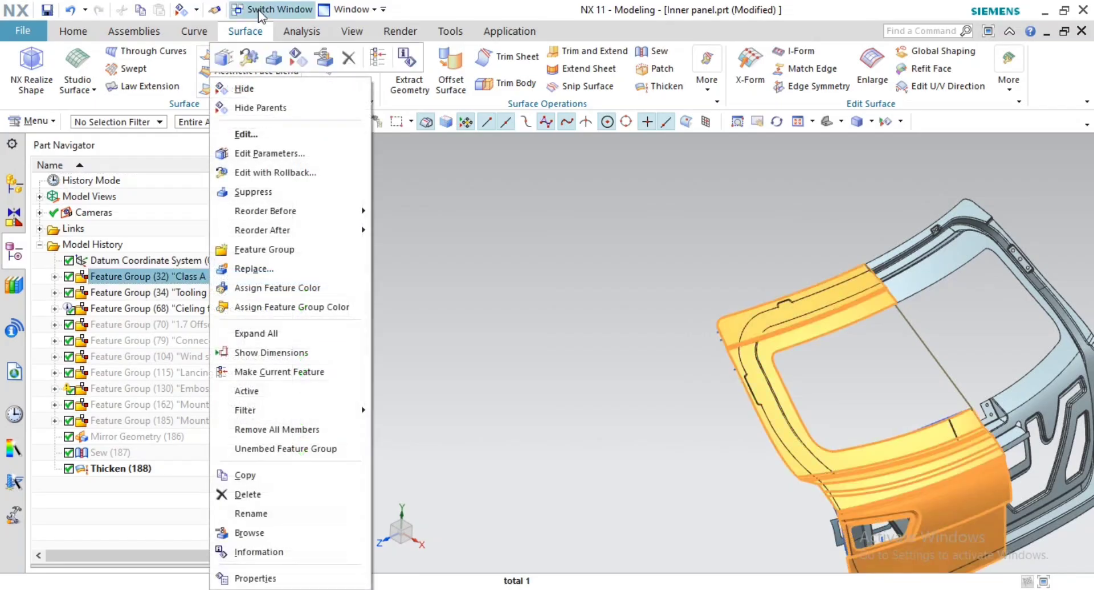
{"action": "left_click", "coordinate": [258, 88]}
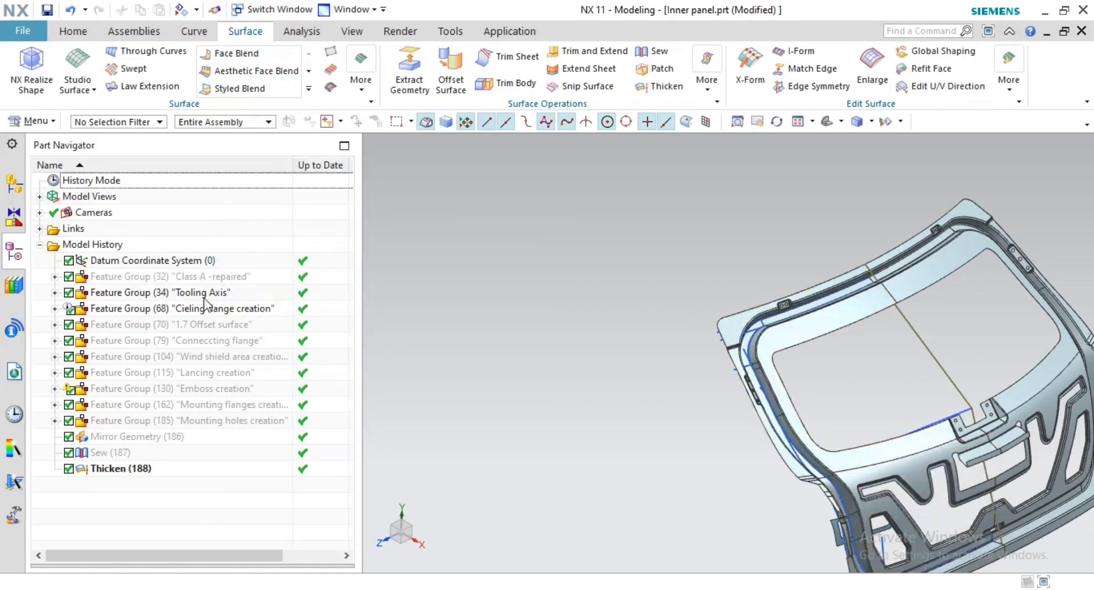
Step: Hide the Tooling Axis and Cieling flange creation feature groups of the inner panel
{"action": "right_click", "coordinate": [206, 293]}
{"action": "left_click", "coordinate": [268, 32]}
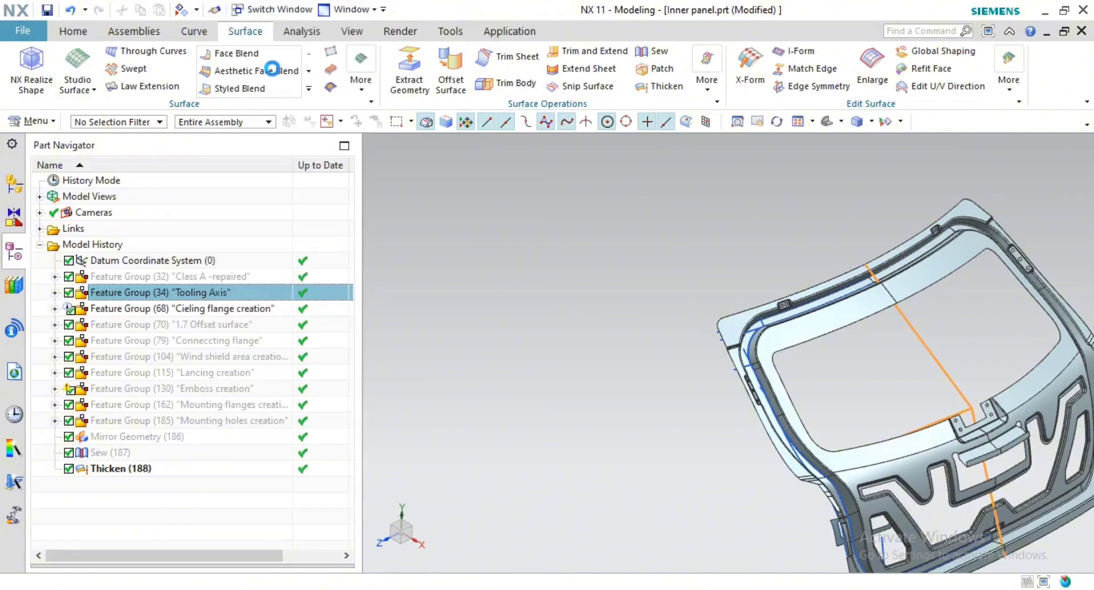
{"action": "left_click", "coordinate": [238, 312]}
{"action": "right_click", "coordinate": [239, 313]}
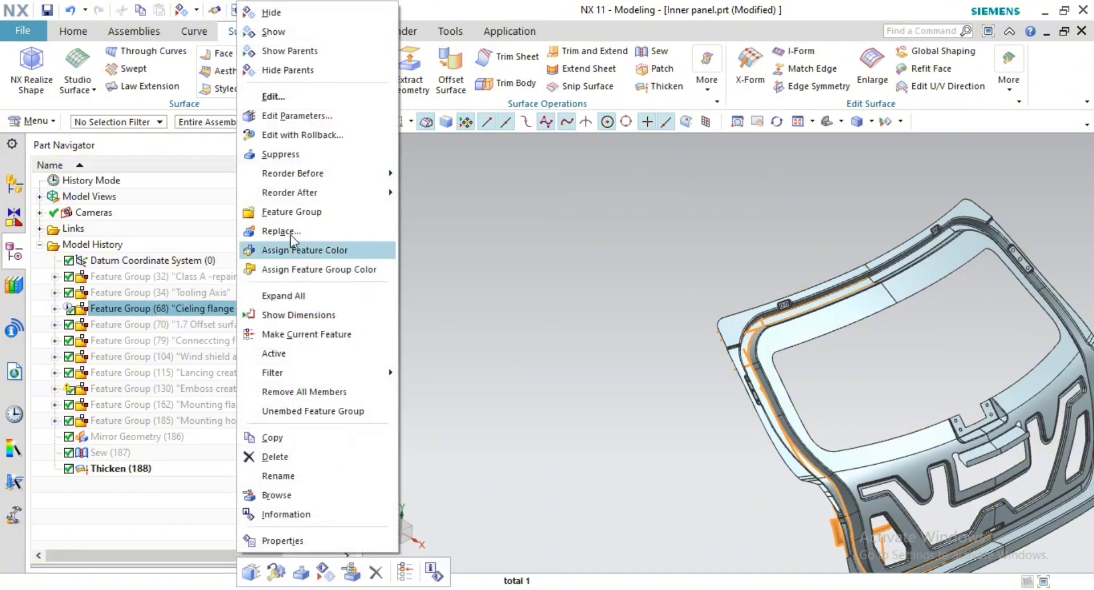
{"action": "left_click", "coordinate": [308, 15]}
Step: Examine the thickened inner panel body from several angles around the window frame and the lower cutouts
{"action": "scroll", "coordinate": [958, 445], "scroll_direction": "up", "scroll_amount": 4}
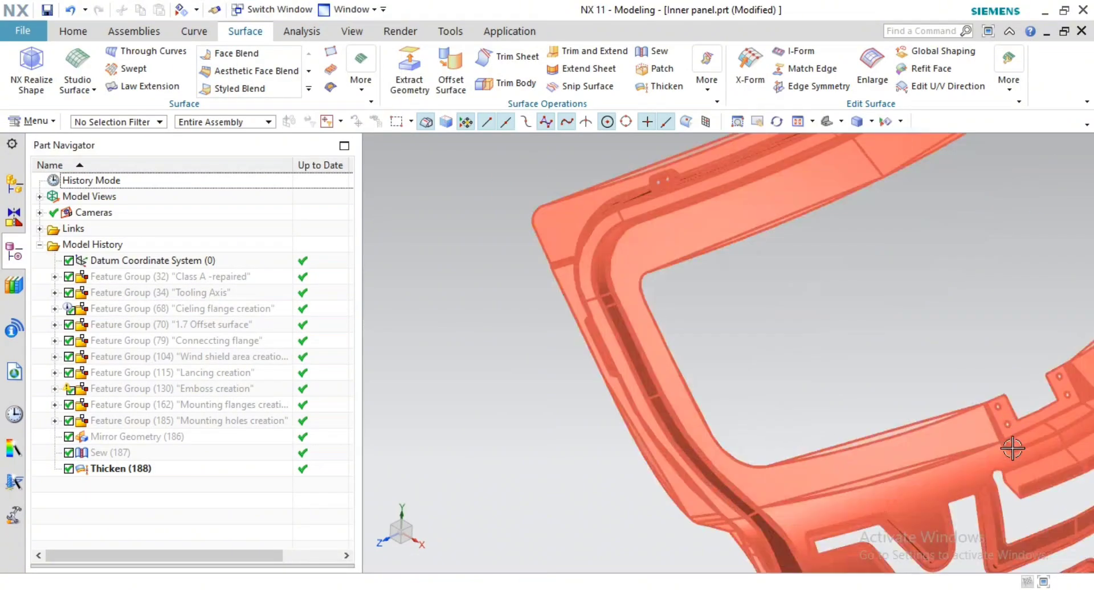
{"action": "middle_click_drag", "start_coordinate": [901, 488], "coordinate": [814, 434]}
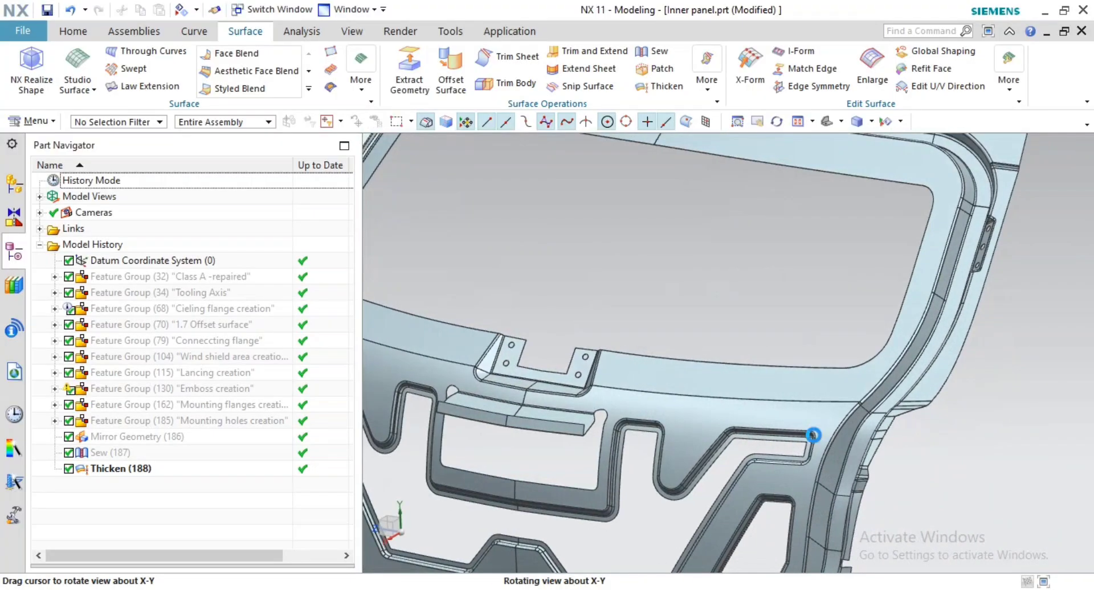
{"action": "scroll", "coordinate": [605, 433], "scroll_direction": "down", "scroll_amount": 3}
{"action": "mouse_move", "coordinate": [605, 433]}
{"action": "middle_mouse_down"}
{"action": "mouse_move", "coordinate": [570, 432]}
{"action": "mouse_move", "coordinate": [619, 434]}
{"action": "middle_mouse_up"}
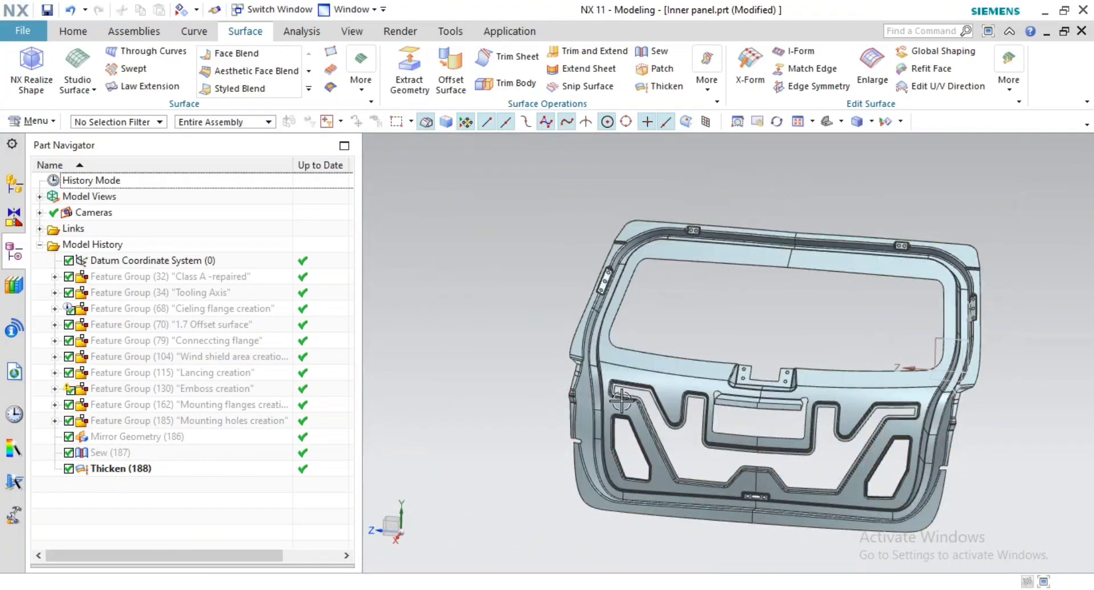
{"action": "scroll", "coordinate": [850, 397], "scroll_direction": "up", "scroll_amount": 3}
{"action": "scroll", "coordinate": [889, 437], "scroll_direction": "down", "scroll_amount": 4}
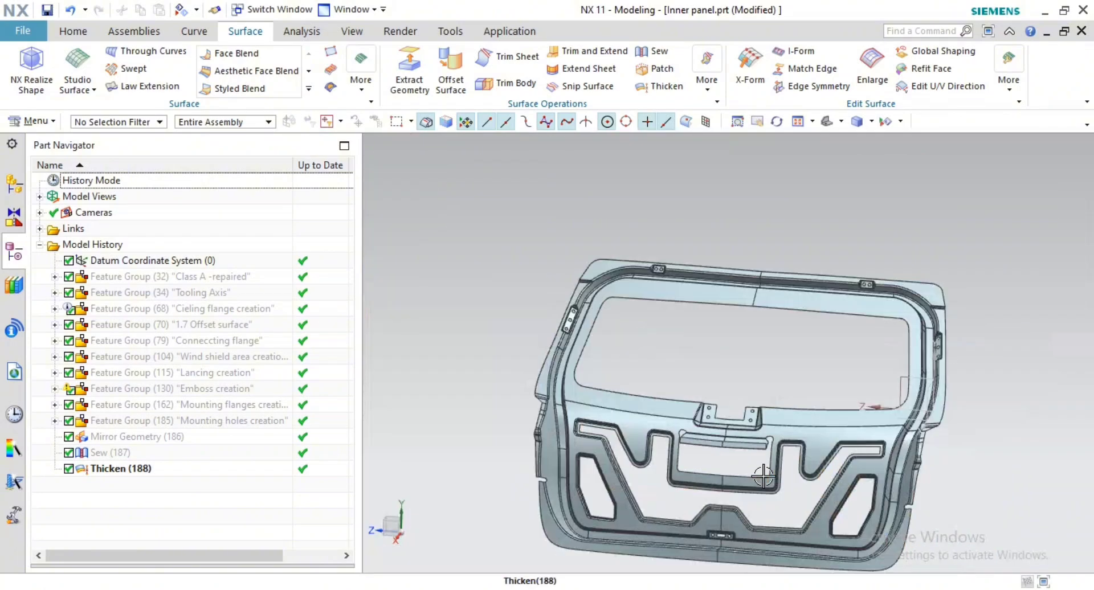
{"action": "middle_click_drag", "start_coordinate": [890, 438], "coordinate": [741, 449]}
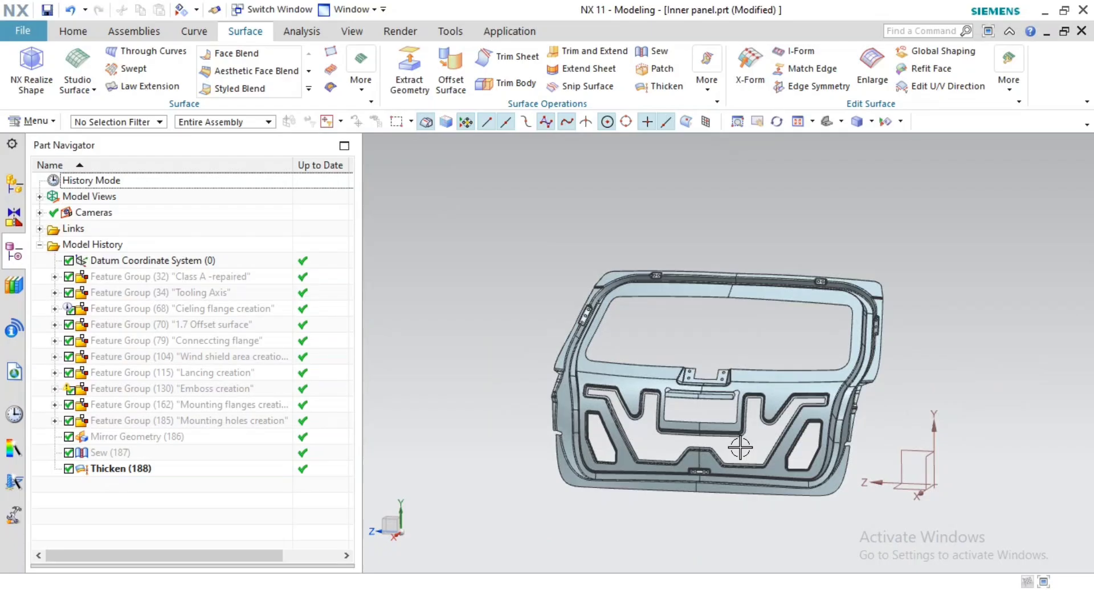
Step: Switch the displayed part to the assembly 00. Back Door desing_01_06_2026.prt and bring up its feature history
{"action": "left_click", "coordinate": [352, 10]}
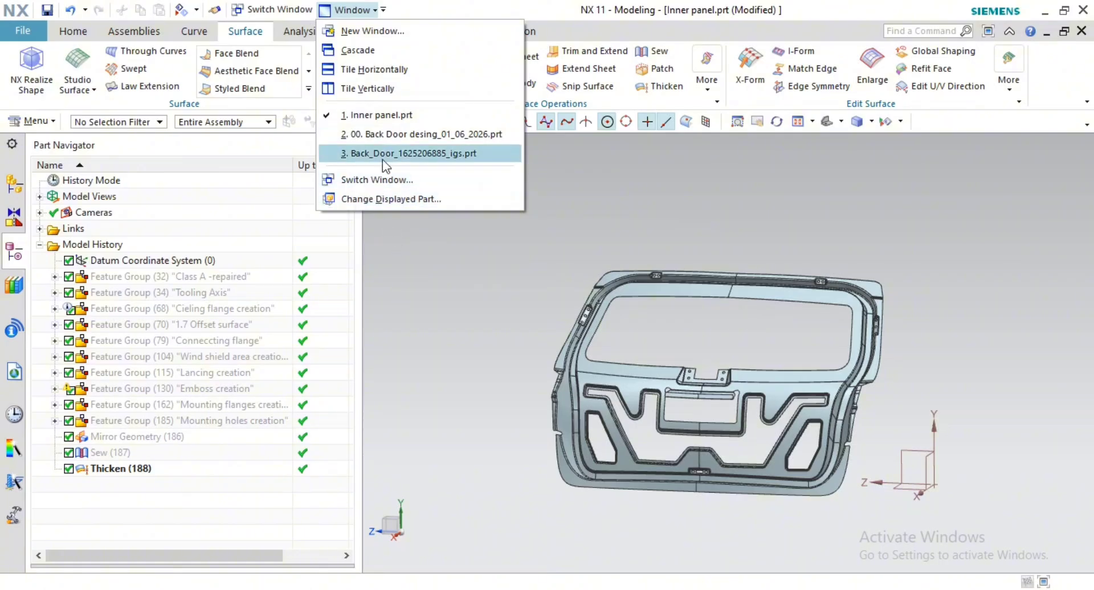
{"action": "left_click", "coordinate": [399, 135]}
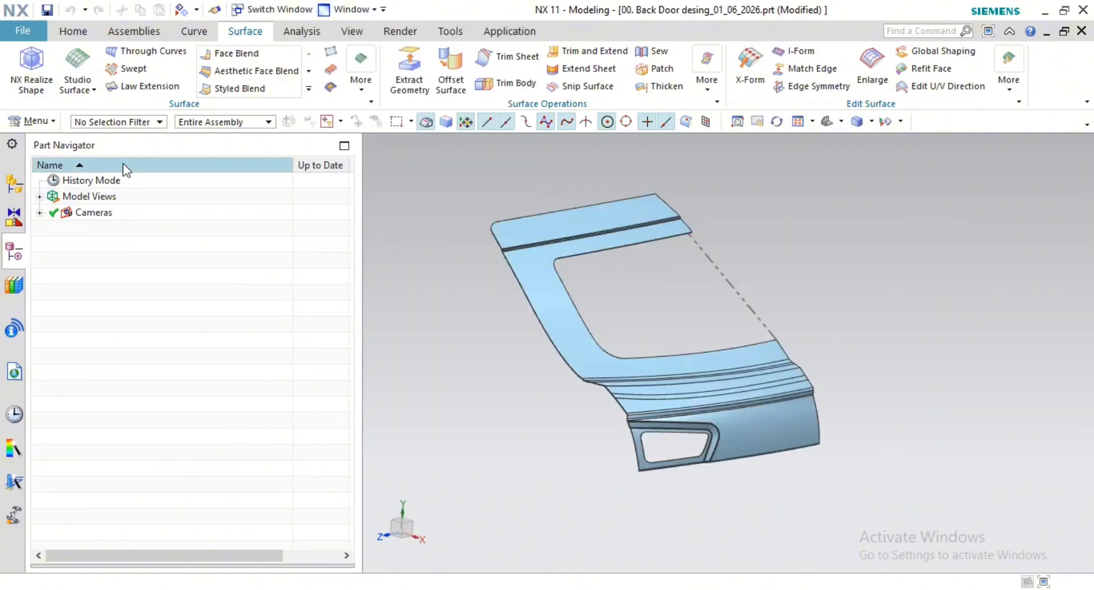
{"action": "left_click", "coordinate": [12, 181]}
{"action": "left_click", "coordinate": [13, 251]}
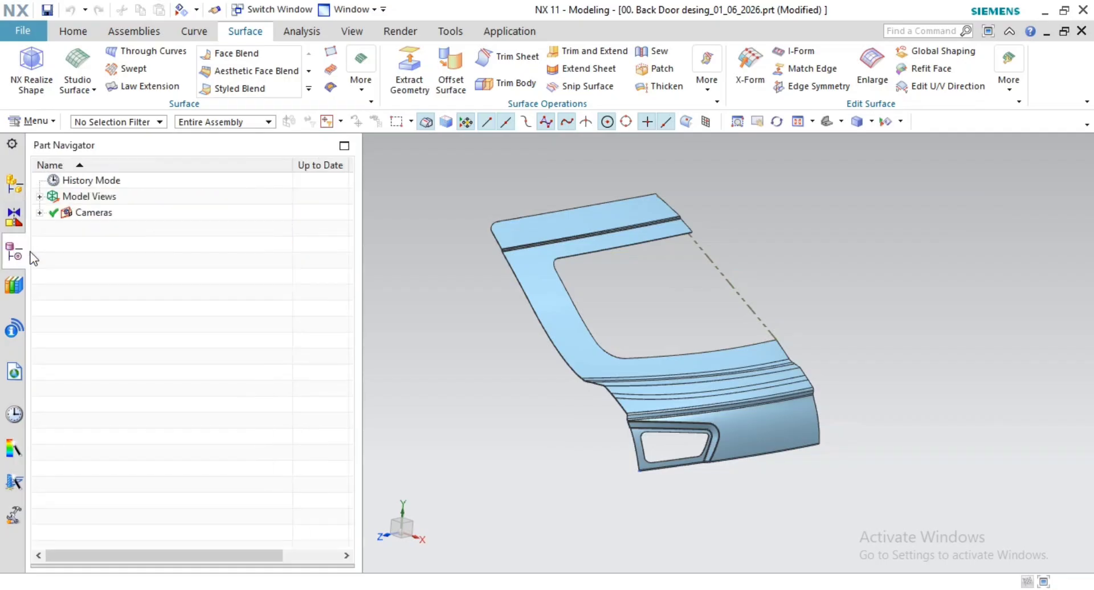
Step: Examine the outer panel's side edge around the crease above the lamp cutout, where the flange ends
{"action": "scroll", "coordinate": [677, 323], "scroll_direction": "up", "scroll_amount": 4}
{"action": "scroll", "coordinate": [772, 359], "scroll_direction": "down", "scroll_amount": 2}
{"action": "middle_click_drag", "start_coordinate": [773, 359], "coordinate": [755, 381]}
{"action": "scroll", "coordinate": [716, 488], "scroll_direction": "up", "scroll_amount": 5}
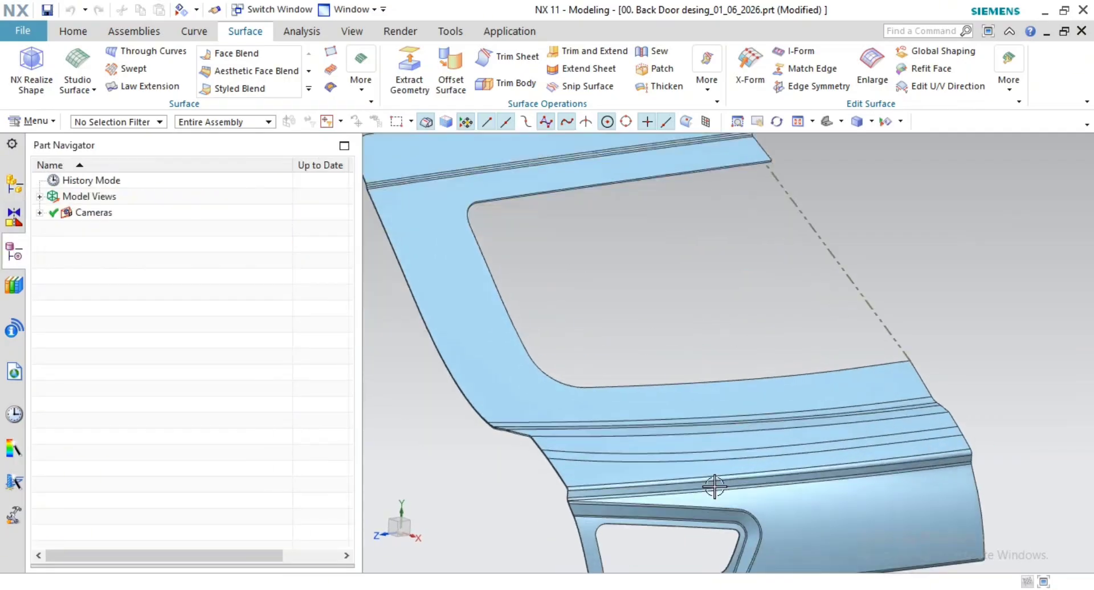
{"action": "scroll", "coordinate": [590, 527], "scroll_direction": "up", "scroll_amount": 4}
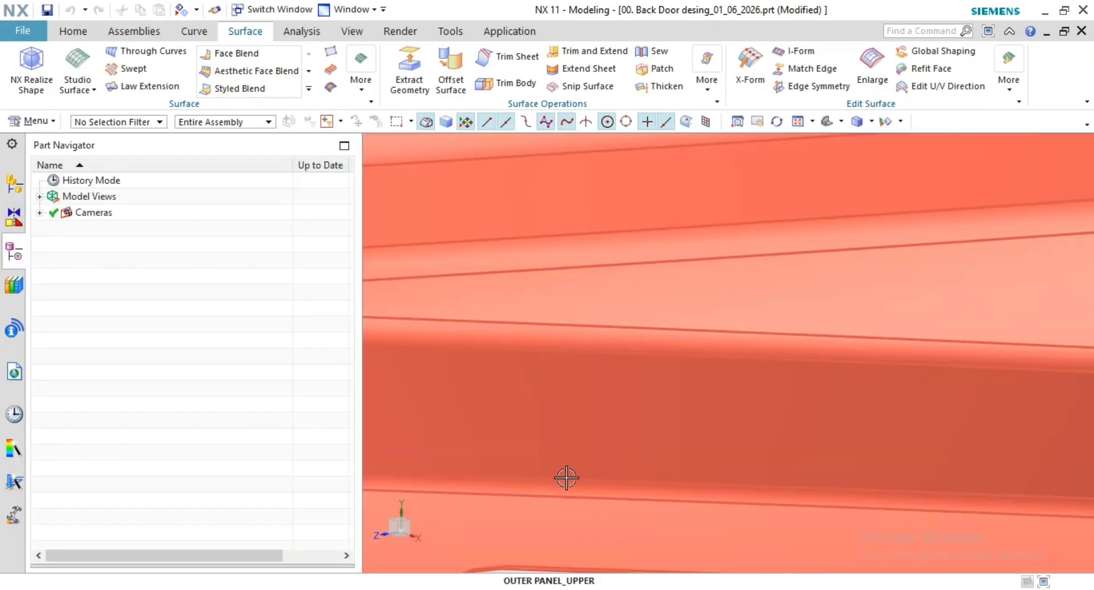
{"action": "scroll", "coordinate": [483, 461], "scroll_direction": "down", "scroll_amount": 5}
{"action": "scroll", "coordinate": [465, 461], "scroll_direction": "up", "scroll_amount": 5}
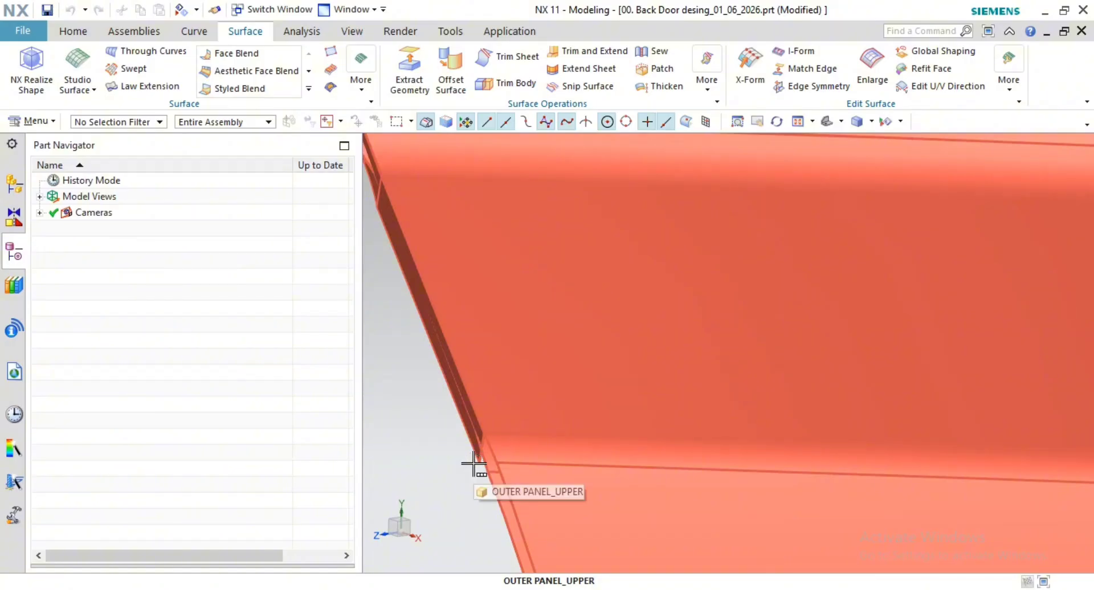
{"action": "scroll", "coordinate": [474, 464], "scroll_direction": "down", "scroll_amount": 4}
{"action": "scroll", "coordinate": [452, 435], "scroll_direction": "up", "scroll_amount": 5}
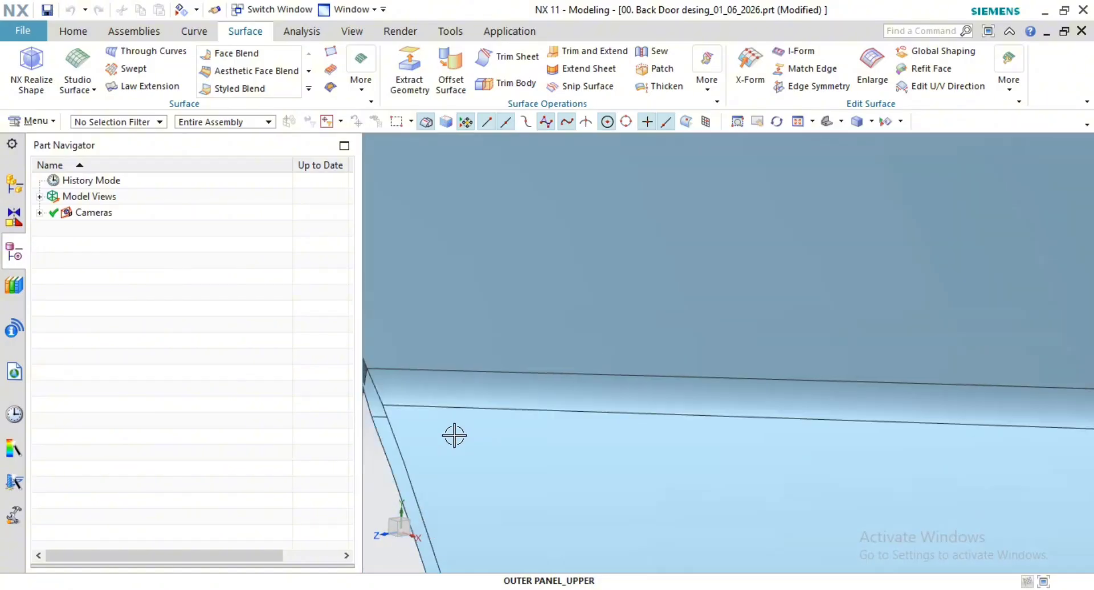
{"action": "scroll", "coordinate": [398, 408], "scroll_direction": "up", "scroll_amount": 1}
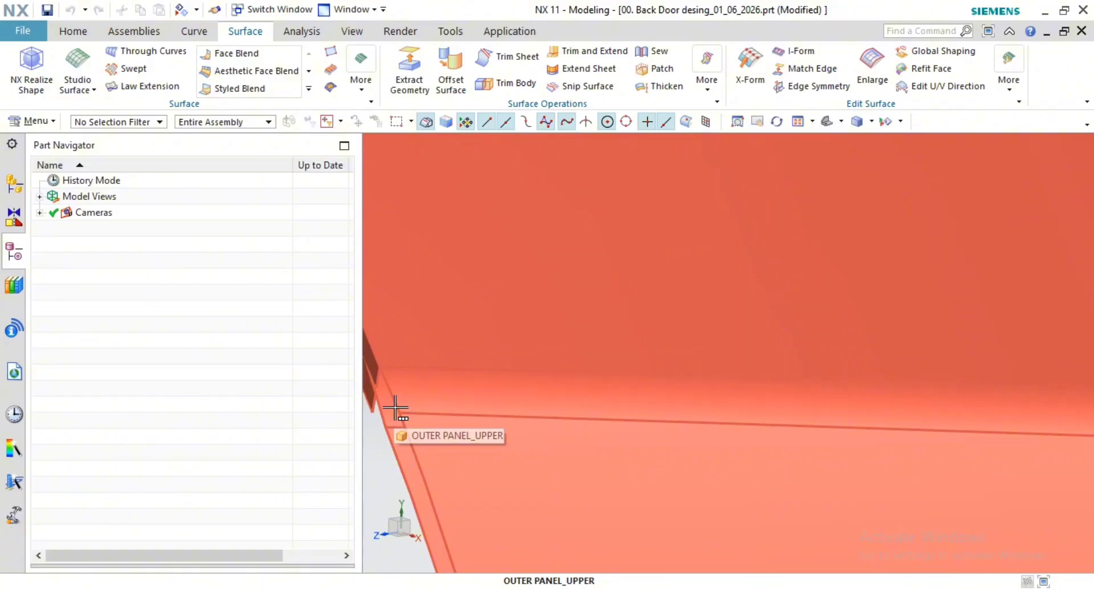
{"action": "middle_click_drag", "start_coordinate": [395, 409], "coordinate": [712, 399], "text": "shift"}
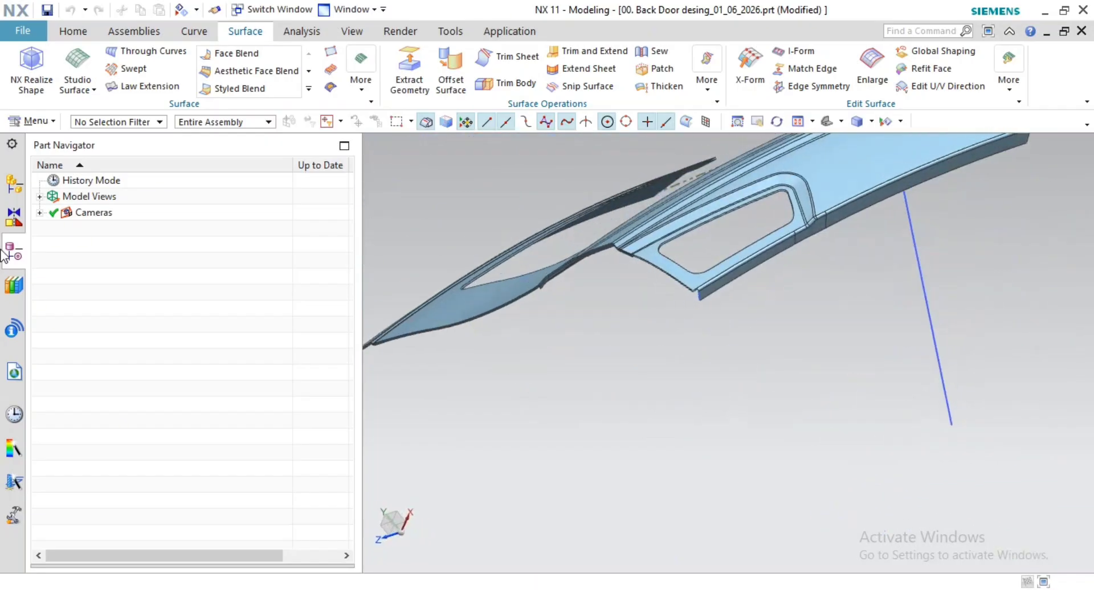
Step: Make Outer panel_upper the work part in the assembly and display its model history
{"action": "left_click", "coordinate": [15, 218]}
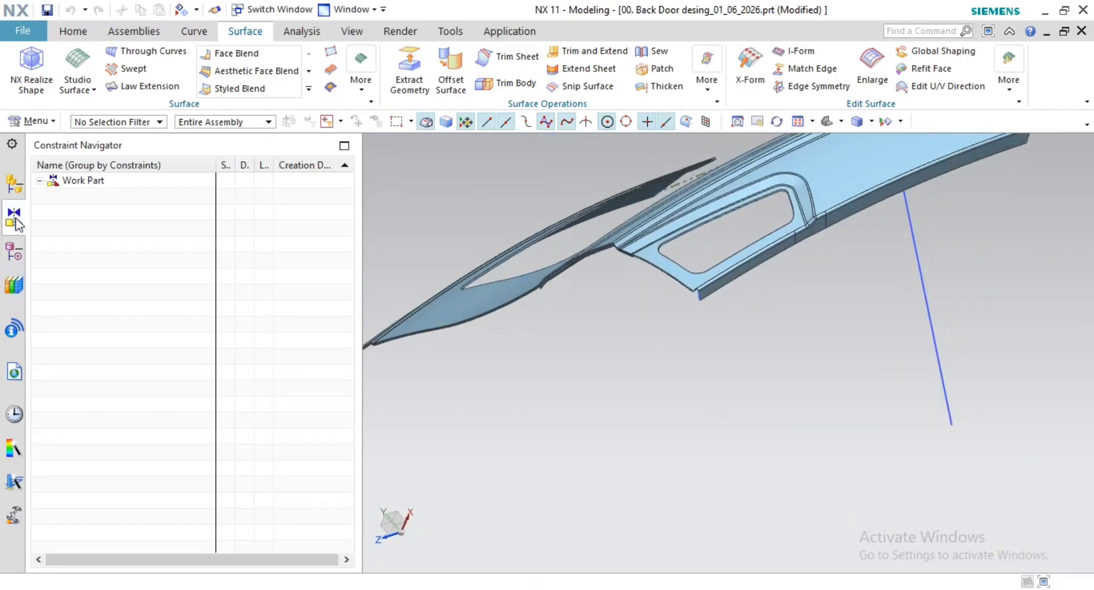
{"action": "left_click", "coordinate": [15, 183]}
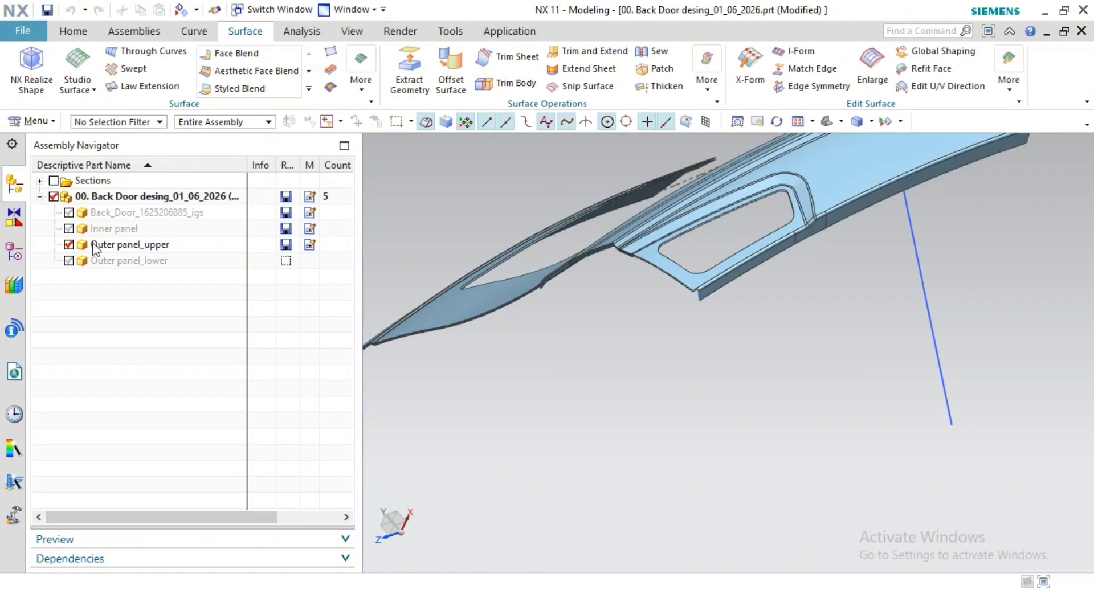
{"action": "left_click", "coordinate": [14, 252]}
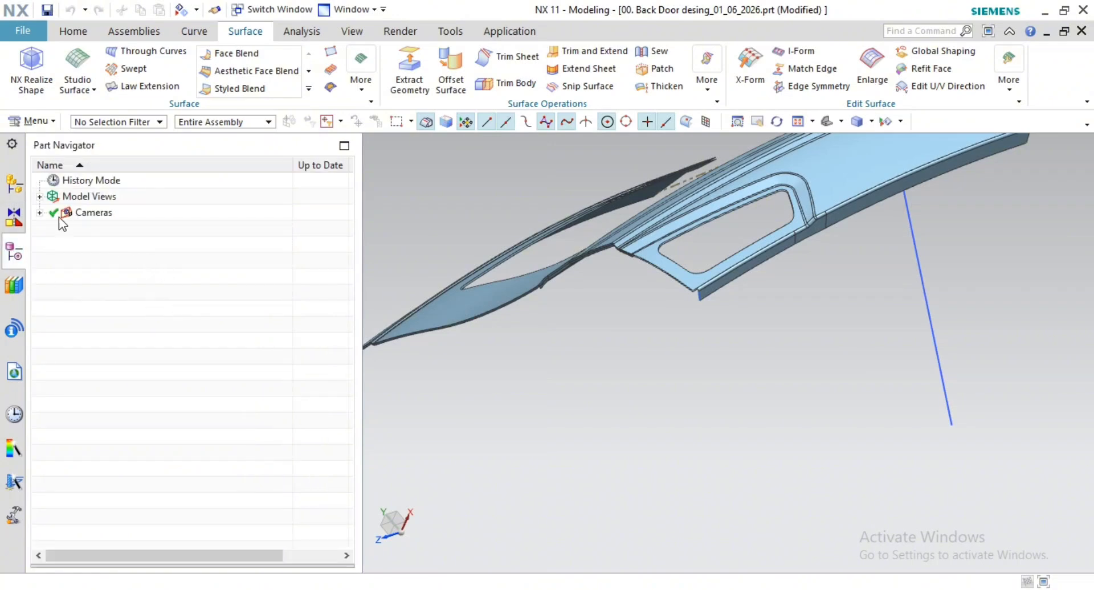
{"action": "middle_click_drag", "start_coordinate": [659, 231], "coordinate": [685, 251]}
{"action": "left_click", "coordinate": [21, 215]}
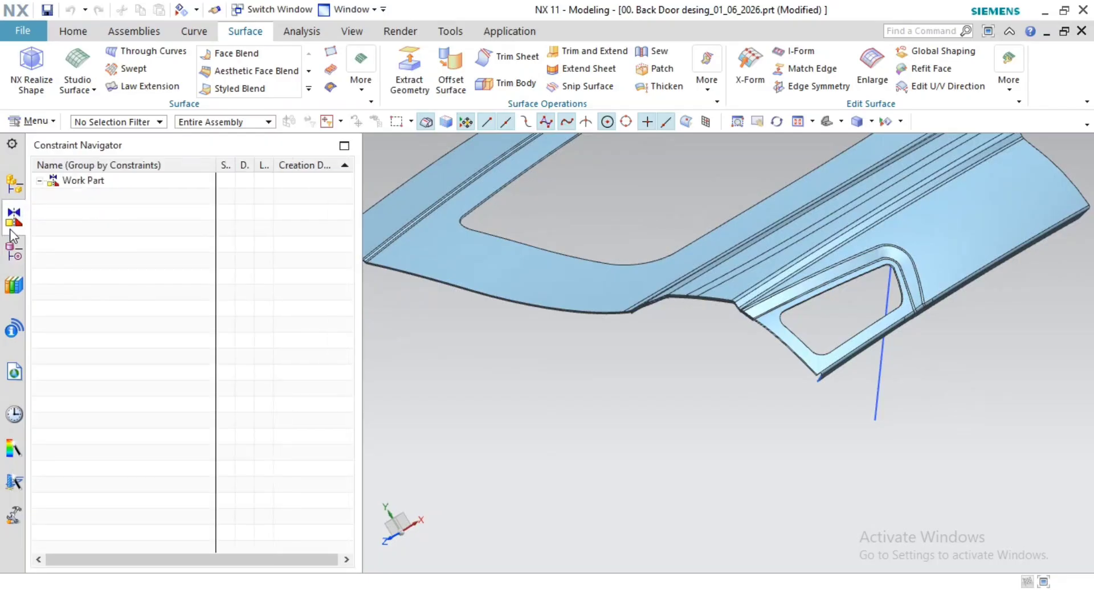
{"action": "left_click", "coordinate": [16, 188]}
{"action": "double_click", "coordinate": [110, 248]}
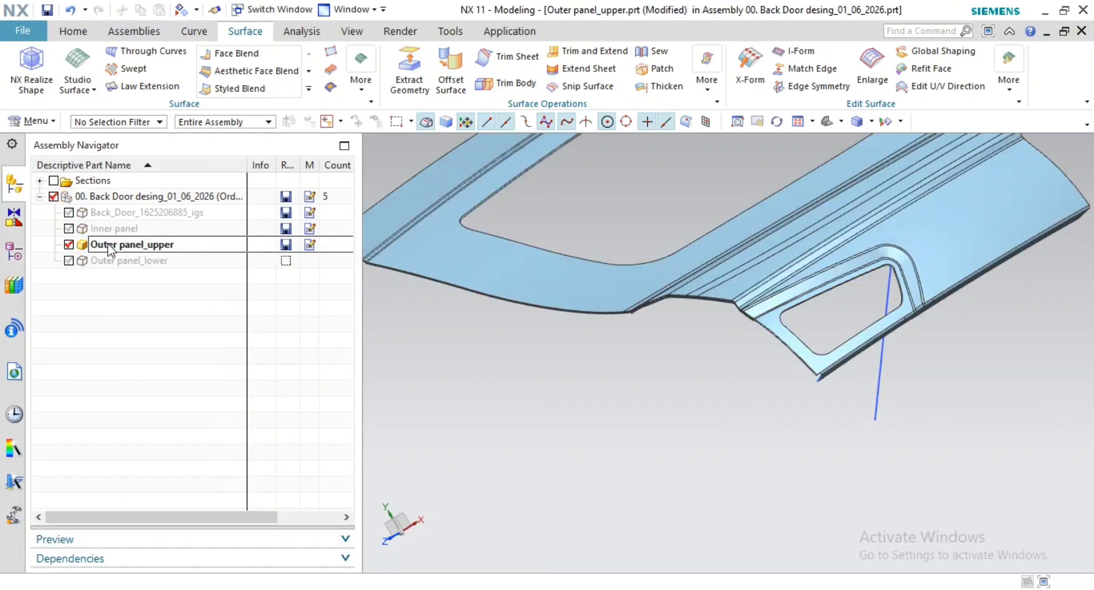
{"action": "left_click", "coordinate": [13, 252]}
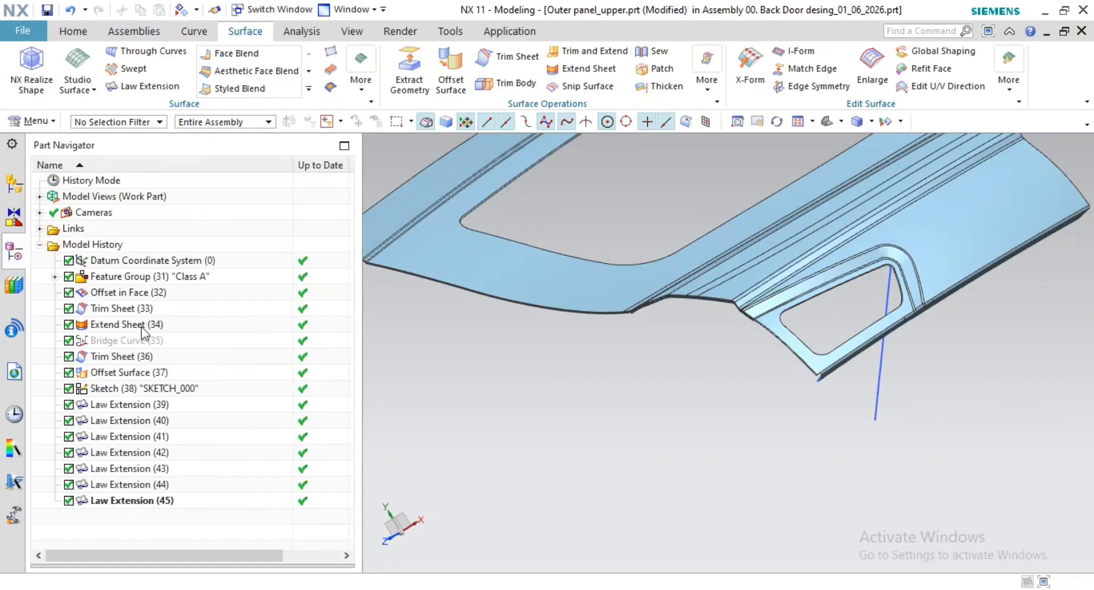
Step: Start a vector-type Law Extension on the short blend edge where the side flange ends, above the lamp cutout
{"action": "scroll", "coordinate": [790, 297], "scroll_direction": "down", "scroll_amount": 1}
{"action": "scroll", "coordinate": [747, 387], "scroll_direction": "down", "scroll_amount": 1}
{"action": "scroll", "coordinate": [758, 319], "scroll_direction": "up", "scroll_amount": 11}
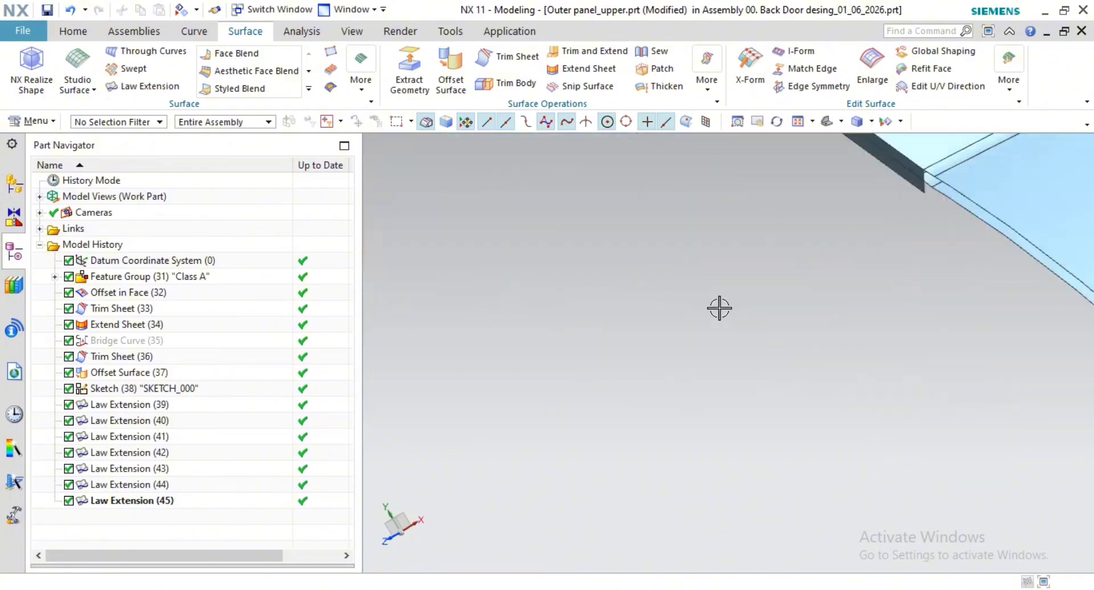
{"action": "middle_click_drag", "start_coordinate": [813, 245], "coordinate": [686, 542], "text": "shift"}
{"action": "scroll", "coordinate": [834, 453], "scroll_direction": "up", "scroll_amount": 4}
{"action": "middle_click_drag", "start_coordinate": [929, 434], "coordinate": [557, 427], "text": "shift"}
{"action": "scroll", "coordinate": [556, 427], "scroll_direction": "up", "scroll_amount": 1}
{"action": "scroll", "coordinate": [588, 484], "scroll_direction": "down", "scroll_amount": 3}
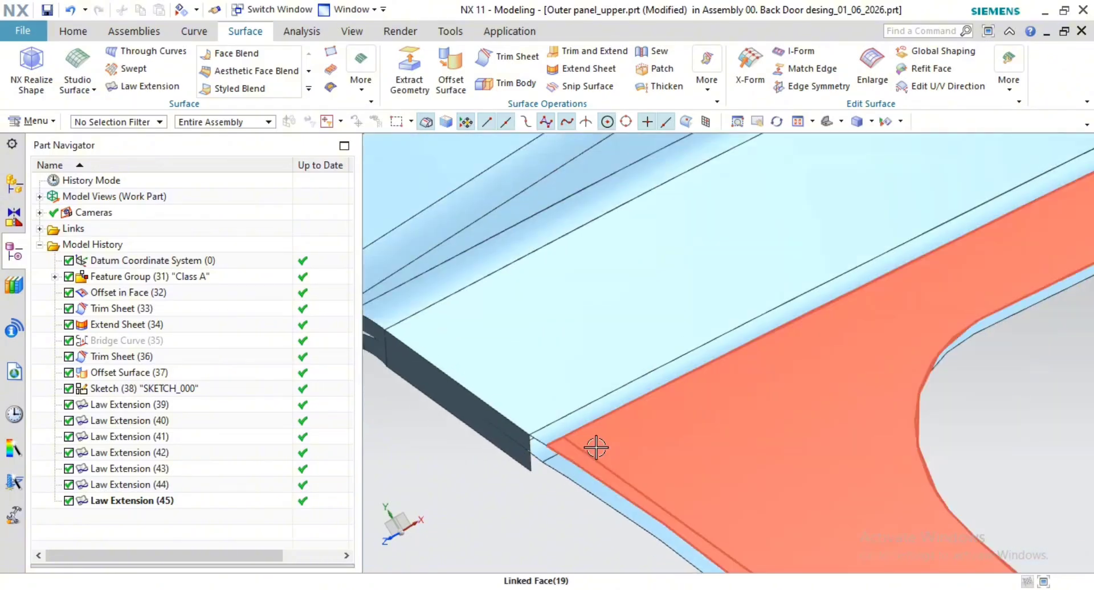
{"action": "left_click", "coordinate": [139, 93]}
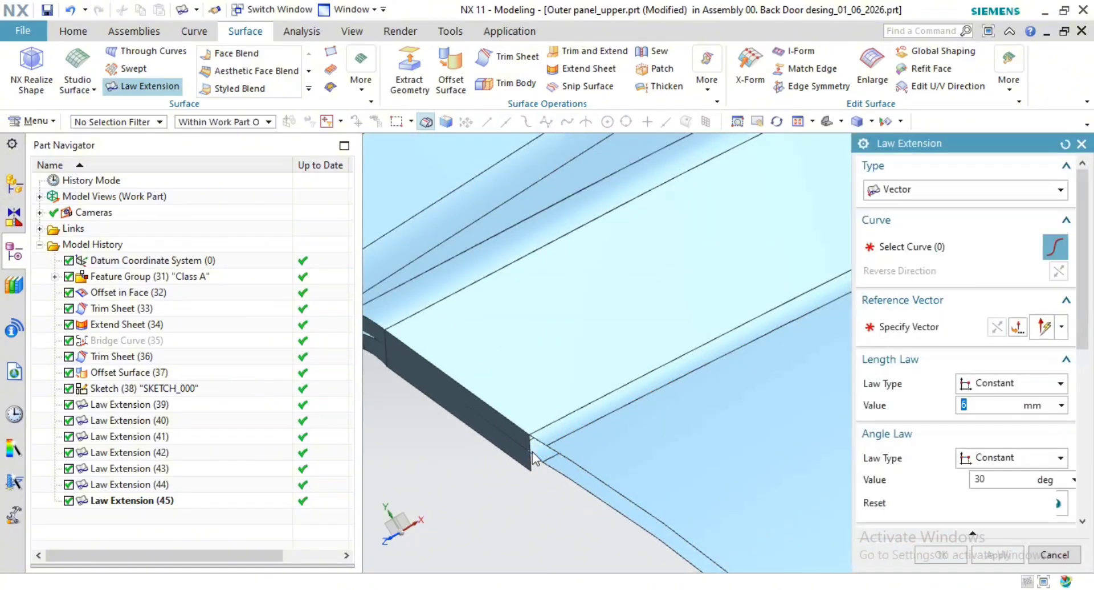
{"action": "scroll", "coordinate": [591, 455], "scroll_direction": "up", "scroll_amount": 2}
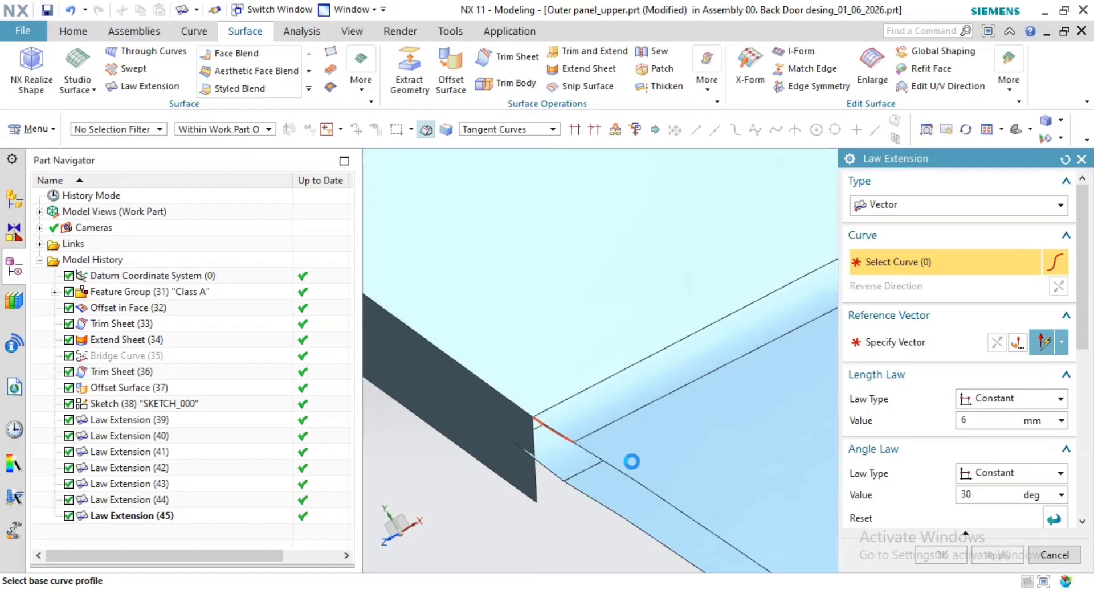
{"action": "scroll", "coordinate": [631, 461], "scroll_direction": "down", "scroll_amount": 1}
{"action": "middle_click_drag", "start_coordinate": [596, 467], "coordinate": [597, 410], "text": "shift"}
{"action": "scroll", "coordinate": [588, 452], "scroll_direction": "down", "scroll_amount": 1}
{"action": "middle_click", "coordinate": [589, 458]}
Step: Use the sketched line below the panel as reference vector and create the flange extension with 6 mm length and 30° angle
{"action": "scroll", "coordinate": [591, 465], "scroll_direction": "down", "scroll_amount": 8}
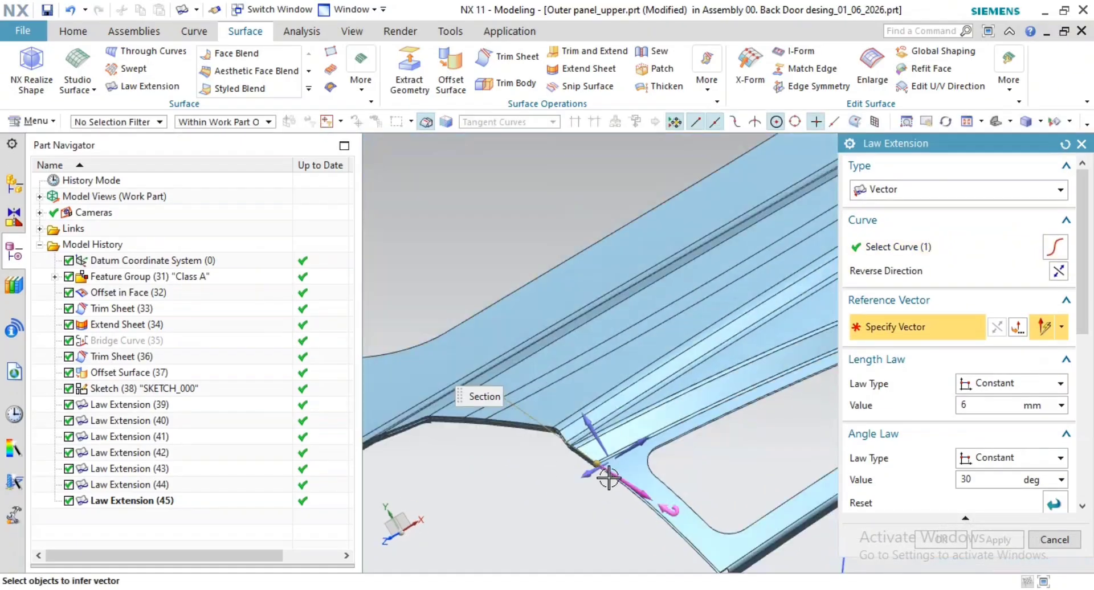
{"action": "middle_click_drag", "start_coordinate": [608, 478], "coordinate": [587, 358], "text": "shift"}
{"action": "scroll", "coordinate": [587, 358], "scroll_direction": "down", "scroll_amount": 3}
{"action": "left_click", "coordinate": [672, 400]}
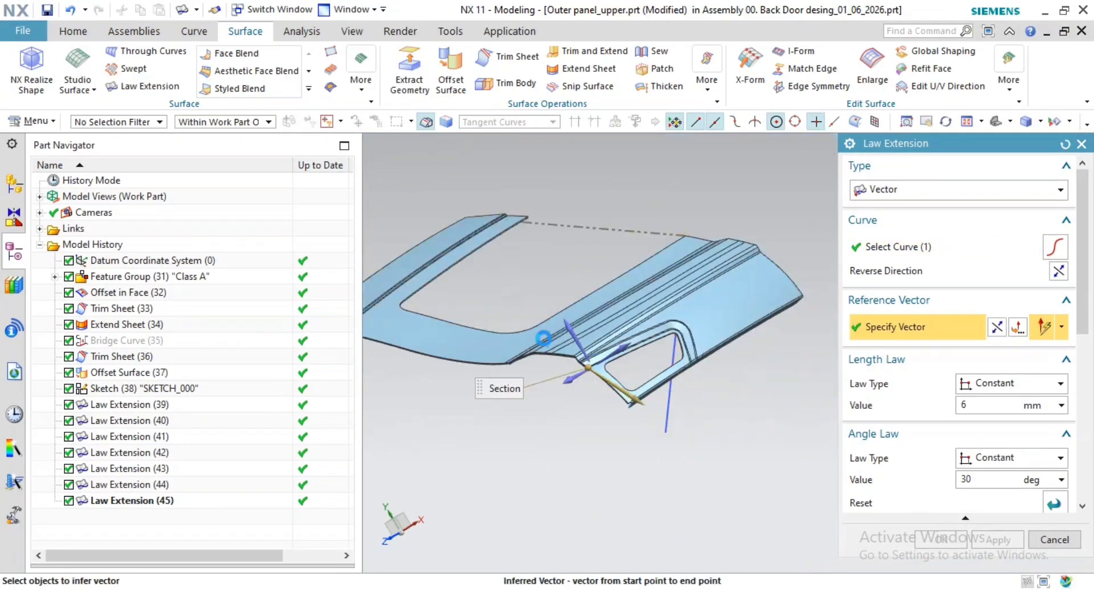
{"action": "scroll", "coordinate": [593, 360], "scroll_direction": "up", "scroll_amount": 9}
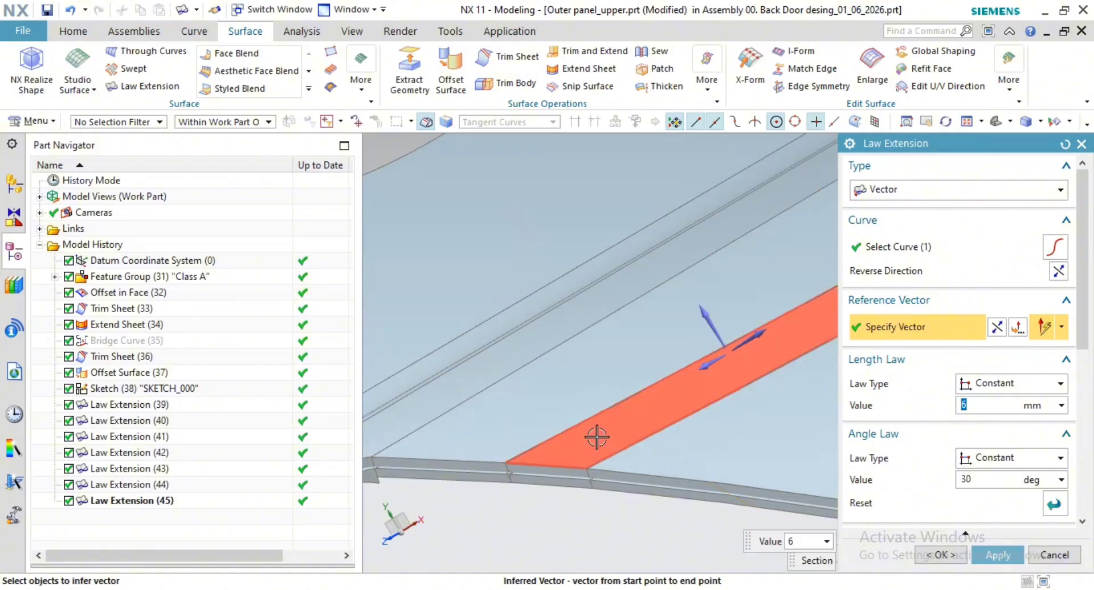
{"action": "scroll", "coordinate": [583, 467], "scroll_direction": "down", "scroll_amount": 3}
{"action": "scroll", "coordinate": [680, 508], "scroll_direction": "down", "scroll_amount": 2}
{"action": "scroll", "coordinate": [681, 508], "scroll_direction": "up", "scroll_amount": 5}
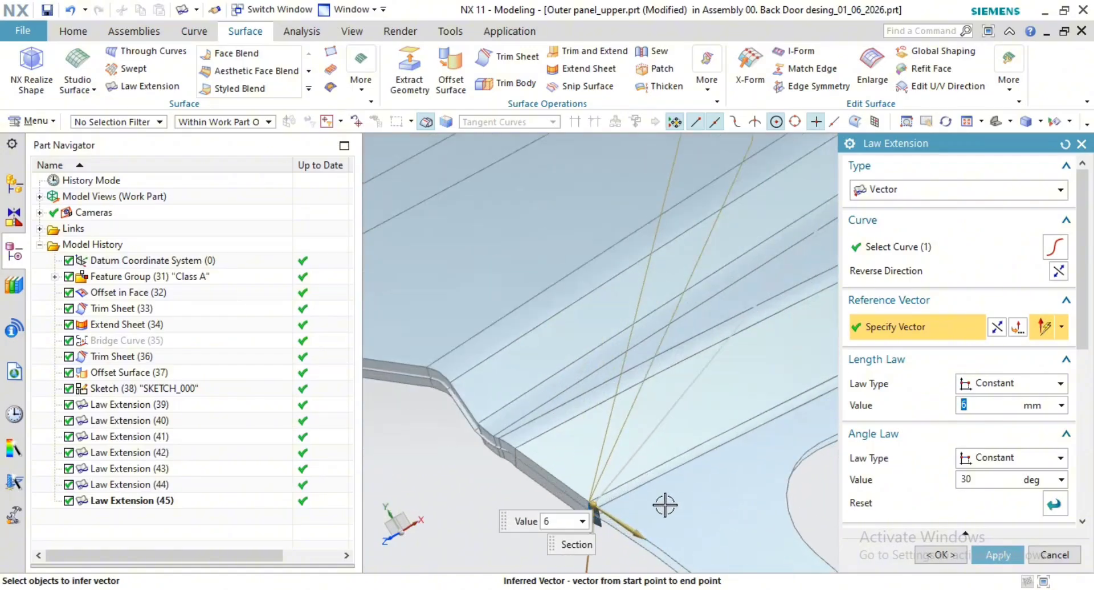
{"action": "middle_click_drag", "start_coordinate": [628, 494], "coordinate": [625, 336], "text": "shift"}
{"action": "scroll", "coordinate": [593, 373], "scroll_direction": "up", "scroll_amount": 2}
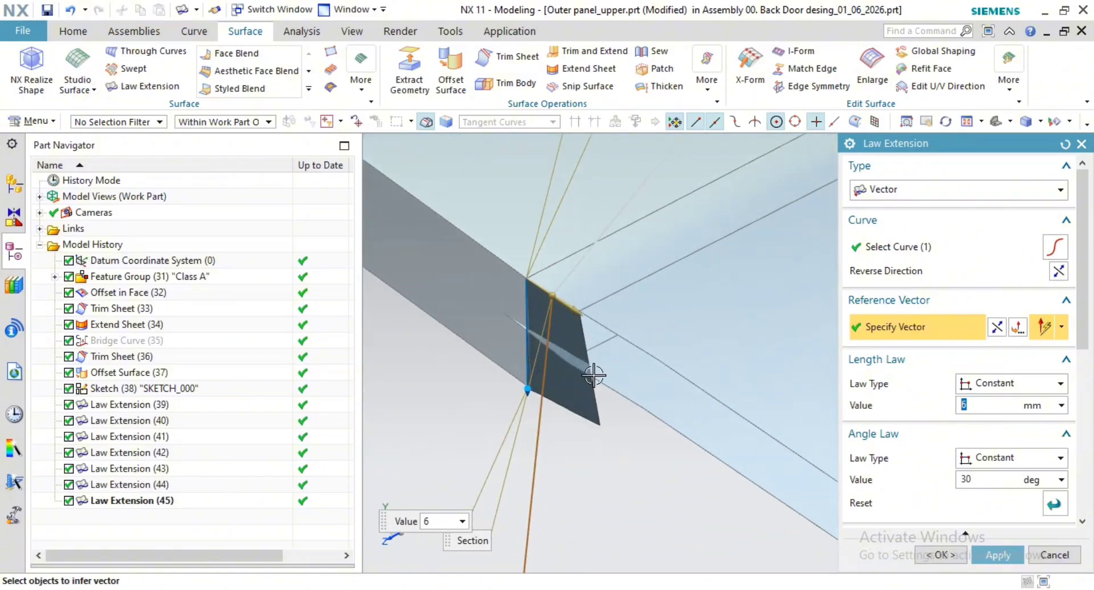
{"action": "middle_click_drag", "start_coordinate": [594, 373], "coordinate": [525, 375], "text": "shift"}
{"action": "middle_click_drag", "start_coordinate": [564, 340], "coordinate": [598, 339], "text": "shift"}
{"action": "scroll", "coordinate": [636, 441], "scroll_direction": "down", "scroll_amount": 2}
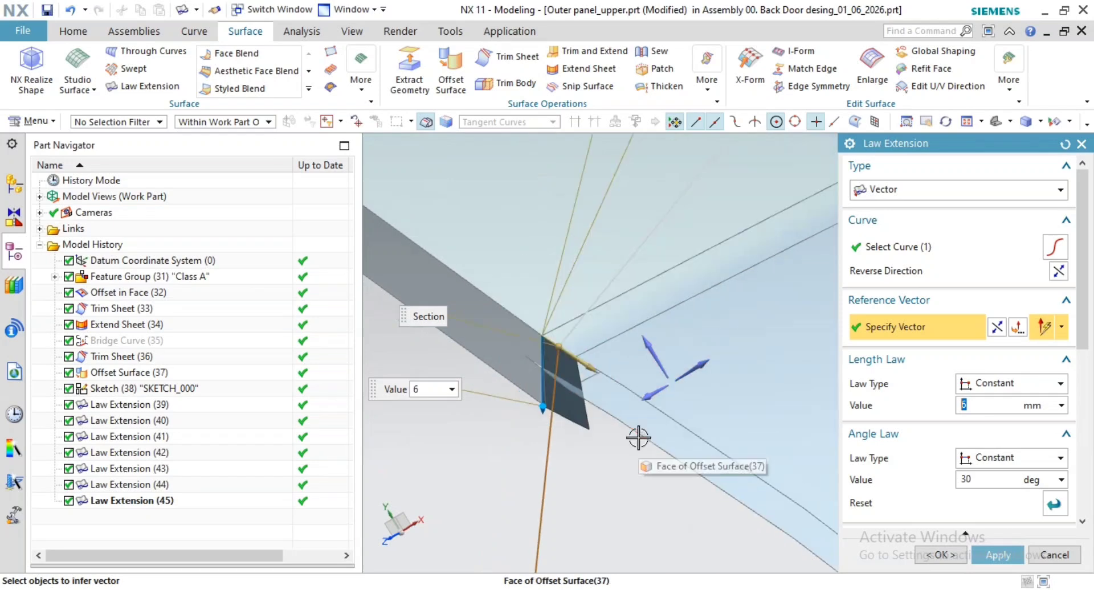
{"action": "middle_click_drag", "start_coordinate": [637, 439], "coordinate": [531, 380], "text": "shift"}
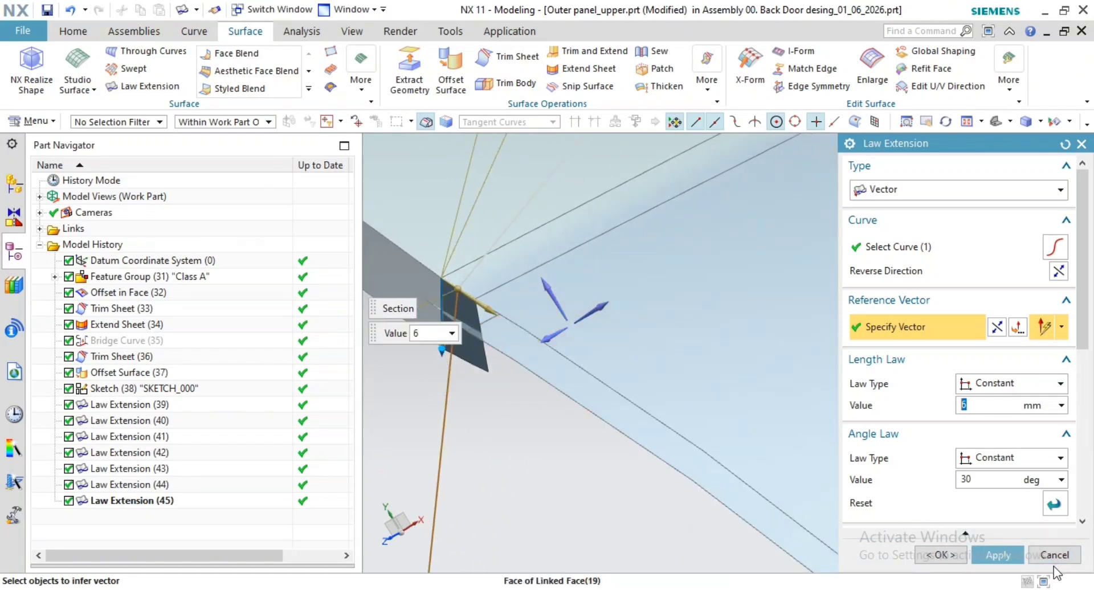
{"action": "left_click", "coordinate": [998, 558]}
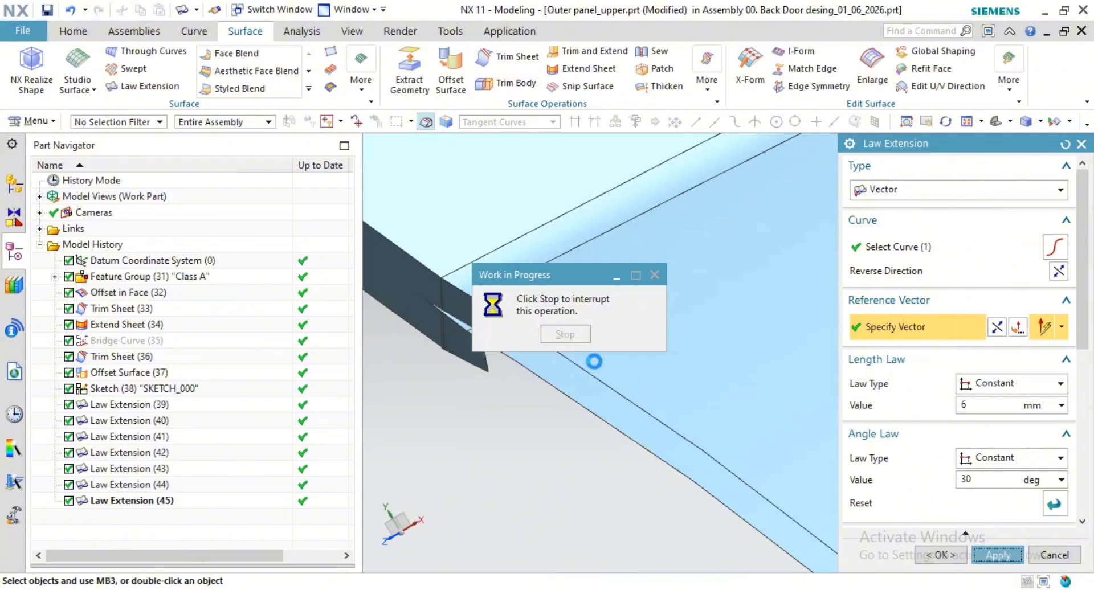
Step: Create a 6 mm, 30° Law Extension flange on the side edge beside the lamp cutout, using the sketched line as reference vector
{"action": "left_click", "coordinate": [606, 395]}
{"action": "scroll", "coordinate": [530, 479], "scroll_direction": "down", "scroll_amount": 5}
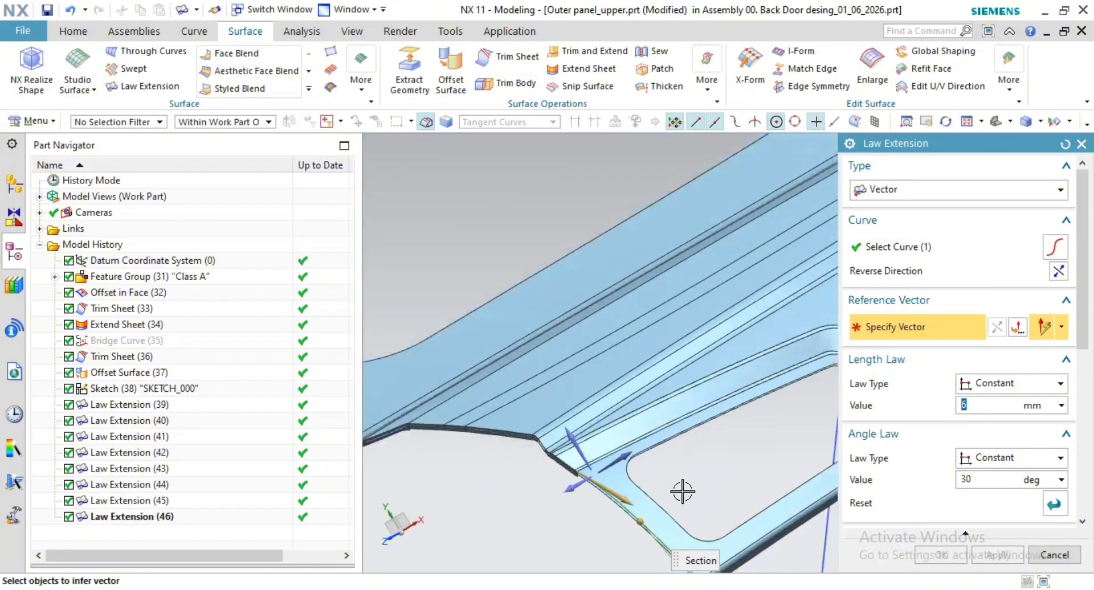
{"action": "scroll", "coordinate": [735, 470], "scroll_direction": "up", "scroll_amount": 3}
{"action": "left_click", "coordinate": [546, 465]}
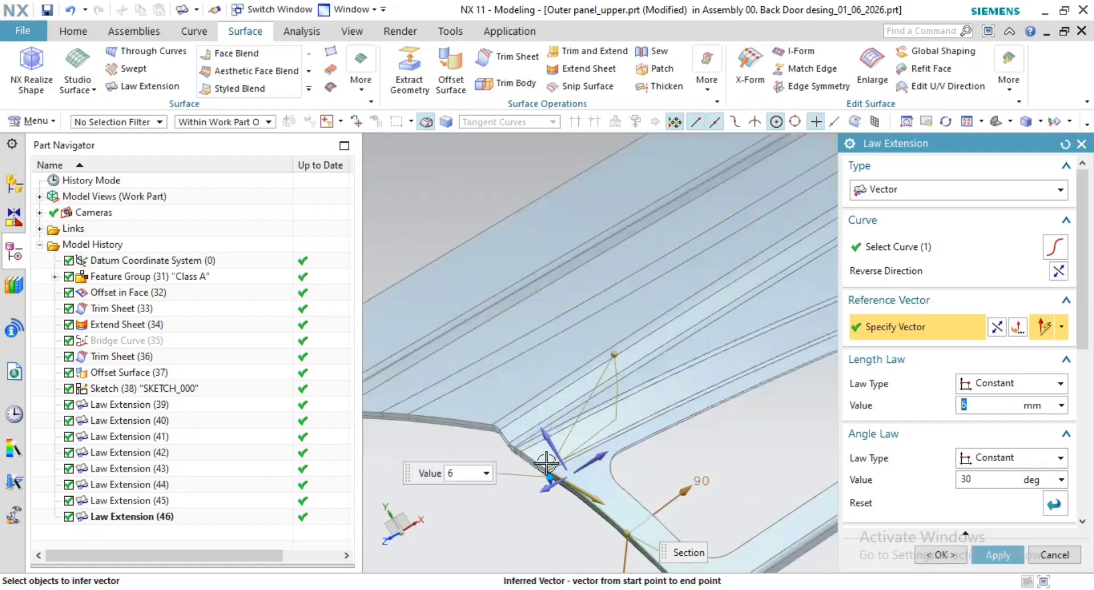
{"action": "scroll", "coordinate": [546, 465], "scroll_direction": "up", "scroll_amount": 2}
{"action": "scroll", "coordinate": [386, 343], "scroll_direction": "down", "scroll_amount": 5}
{"action": "scroll", "coordinate": [434, 407], "scroll_direction": "up", "scroll_amount": 2}
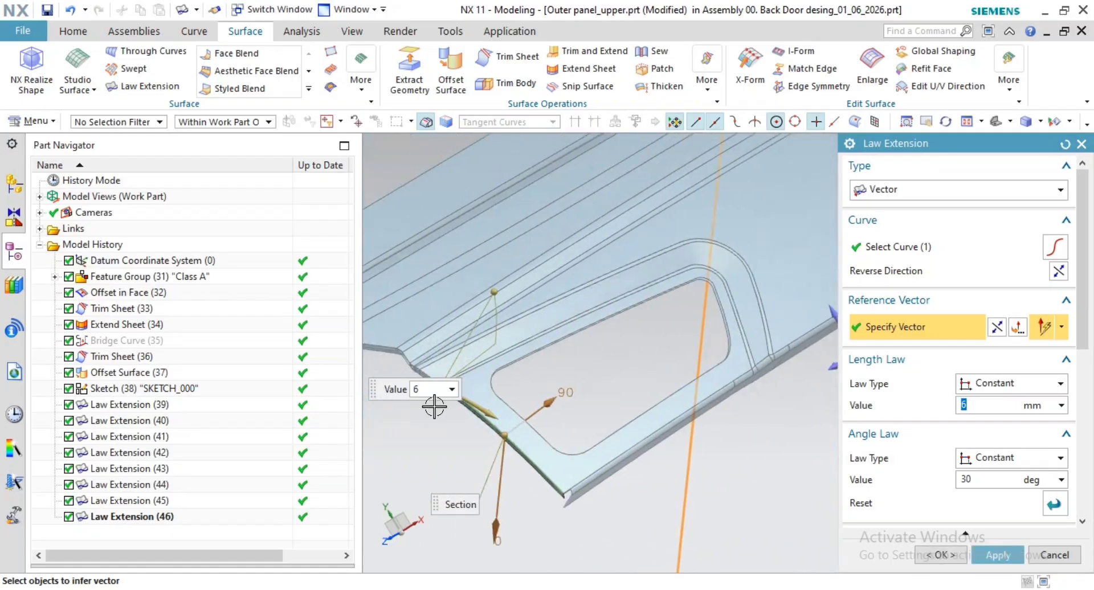
{"action": "scroll", "coordinate": [632, 398], "scroll_direction": "up", "scroll_amount": 6}
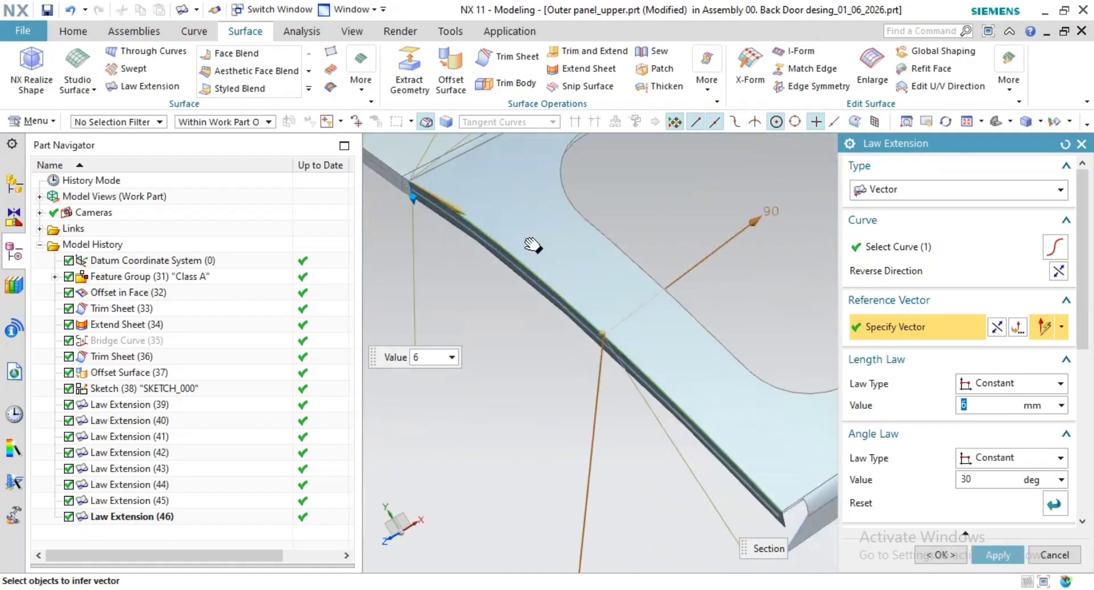
{"action": "middle_click_drag", "start_coordinate": [533, 245], "coordinate": [513, 227], "text": "shift"}
{"action": "scroll", "coordinate": [789, 474], "scroll_direction": "up", "scroll_amount": 2}
{"action": "middle_click_drag", "start_coordinate": [789, 473], "coordinate": [720, 397], "text": "shift"}
{"action": "left_click", "coordinate": [935, 557]}
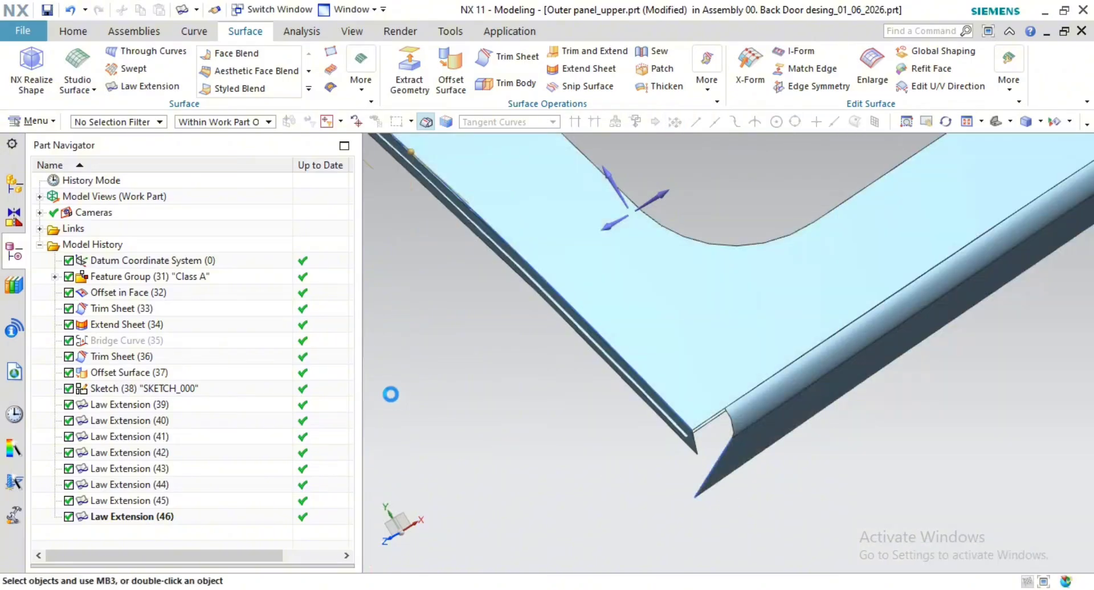
Step: Examine the side flange from the lower corner up to the crease and along the panel's upper side edge
{"action": "scroll", "coordinate": [667, 388], "scroll_direction": "down", "scroll_amount": 7}
{"action": "middle_click_drag", "start_coordinate": [554, 285], "coordinate": [667, 374], "text": "shift"}
{"action": "middle_click_drag", "start_coordinate": [606, 326], "coordinate": [929, 502]}
{"action": "scroll", "coordinate": [598, 324], "scroll_direction": "down", "scroll_amount": 3}
{"action": "scroll", "coordinate": [764, 392], "scroll_direction": "up", "scroll_amount": 1}
{"action": "scroll", "coordinate": [712, 325], "scroll_direction": "down", "scroll_amount": 3}
{"action": "middle_click_drag", "start_coordinate": [713, 324], "coordinate": [796, 422], "text": "shift"}
{"action": "scroll", "coordinate": [755, 348], "scroll_direction": "up", "scroll_amount": 6}
{"action": "scroll", "coordinate": [808, 356], "scroll_direction": "up", "scroll_amount": 1}
{"action": "middle_click_drag", "start_coordinate": [878, 420], "coordinate": [718, 359], "text": "shift"}
{"action": "scroll", "coordinate": [808, 356], "scroll_direction": "down", "scroll_amount": 1}
{"action": "scroll", "coordinate": [718, 359], "scroll_direction": "up", "scroll_amount": 3}
{"action": "middle_click_drag", "start_coordinate": [745, 223], "coordinate": [666, 349], "text": "shift"}
{"action": "scroll", "coordinate": [667, 348], "scroll_direction": "up", "scroll_amount": 2}
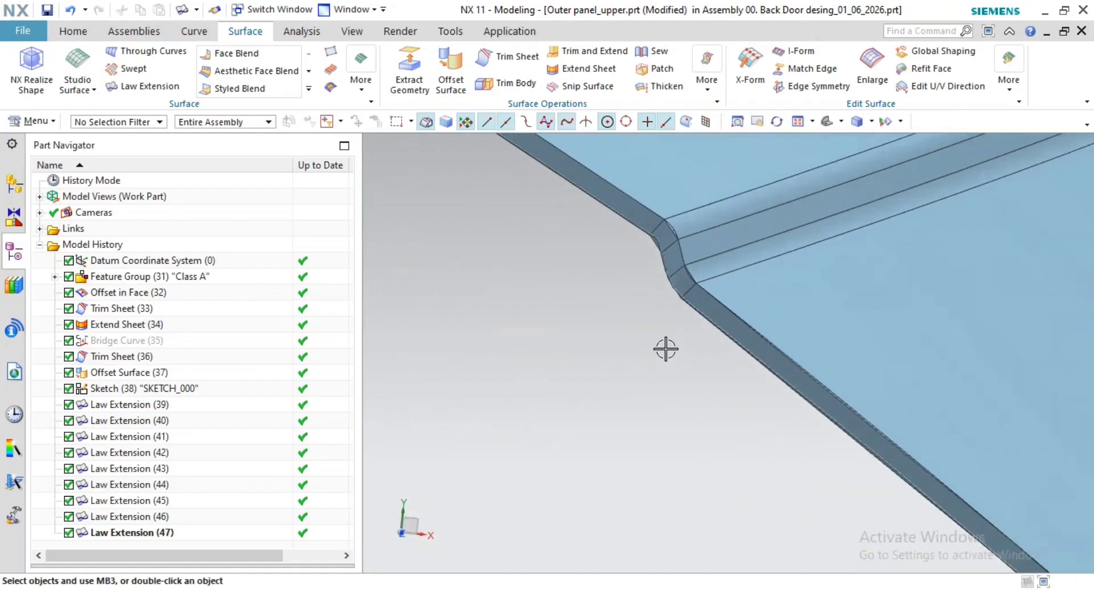
{"action": "scroll", "coordinate": [666, 349], "scroll_direction": "up", "scroll_amount": 1}
{"action": "scroll", "coordinate": [785, 342], "scroll_direction": "down", "scroll_amount": 4}
{"action": "middle_click_drag", "start_coordinate": [784, 342], "coordinate": [506, 222], "text": "shift"}
{"action": "scroll", "coordinate": [808, 442], "scroll_direction": "down", "scroll_amount": 4}
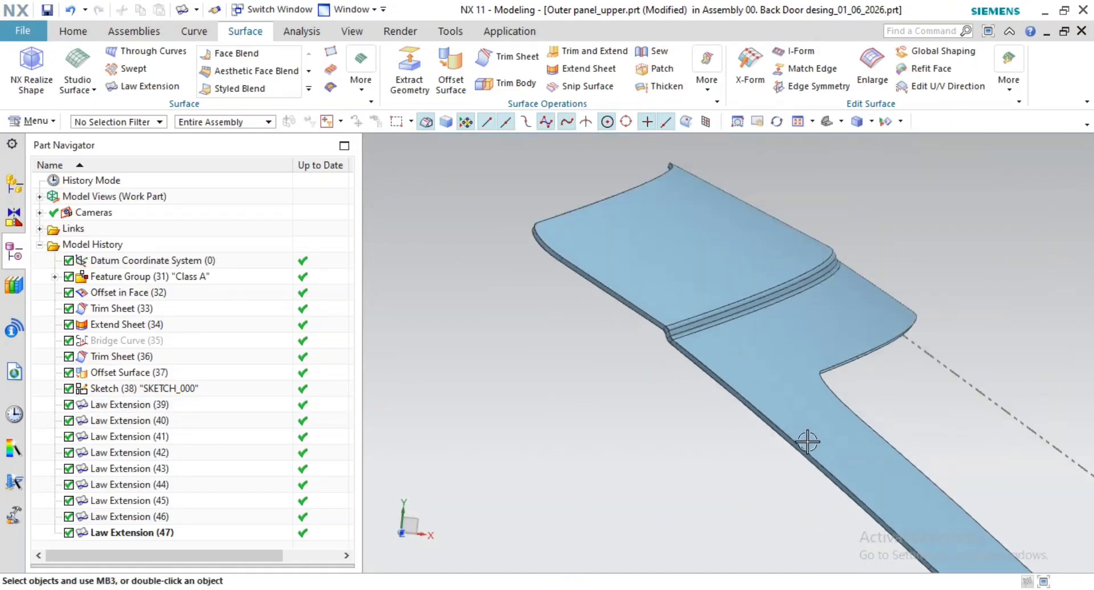
Step: Examine the joint where the long upper side flange meets the neighbouring flange piece above the crease
{"action": "middle_click_drag", "start_coordinate": [793, 432], "coordinate": [539, 273], "text": "shift"}
{"action": "middle_click_drag", "start_coordinate": [735, 541], "coordinate": [417, 296], "text": "shift"}
{"action": "scroll", "coordinate": [801, 447], "scroll_direction": "up", "scroll_amount": 6}
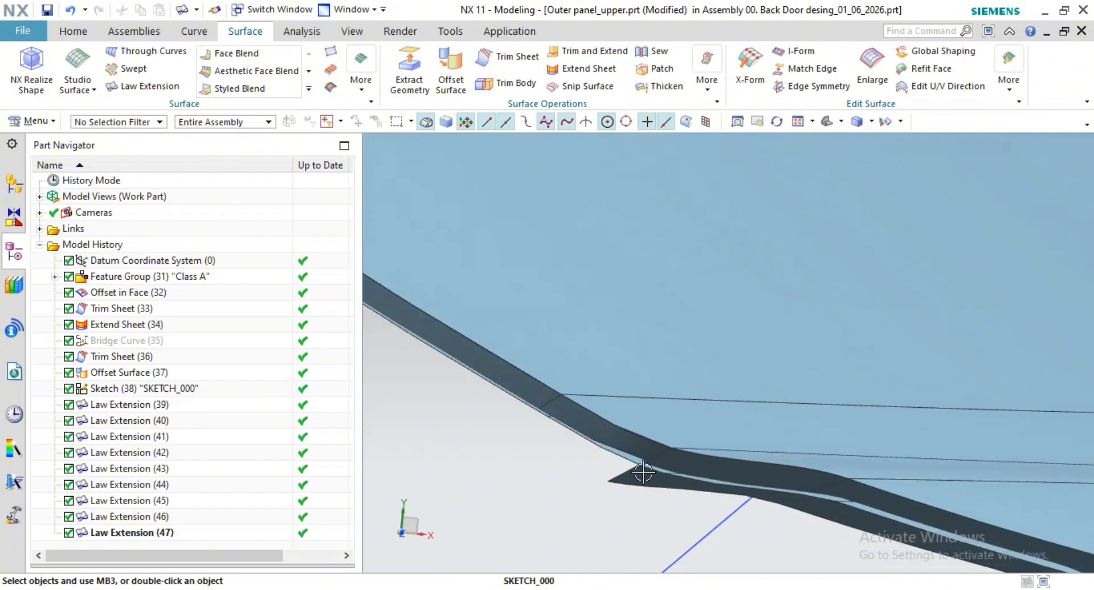
{"action": "scroll", "coordinate": [643, 472], "scroll_direction": "up", "scroll_amount": 2}
{"action": "scroll", "coordinate": [696, 456], "scroll_direction": "down", "scroll_amount": 2}
{"action": "middle_click_drag", "start_coordinate": [704, 476], "coordinate": [656, 459], "text": "shift"}
{"action": "scroll", "coordinate": [684, 430], "scroll_direction": "up", "scroll_amount": 8}
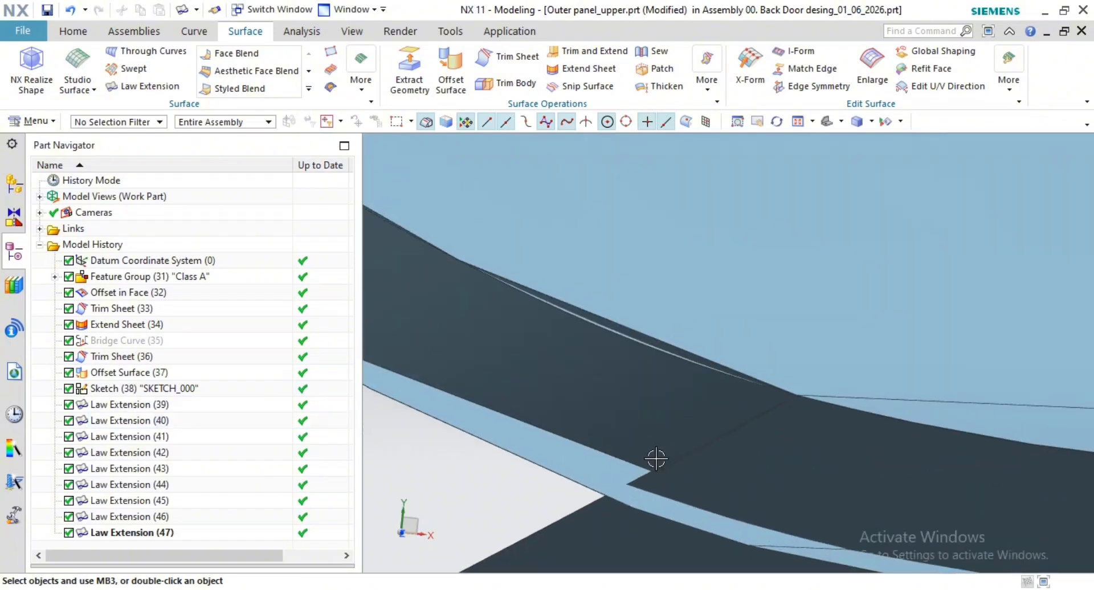
{"action": "scroll", "coordinate": [707, 465], "scroll_direction": "up", "scroll_amount": 4}
{"action": "middle_click_drag", "start_coordinate": [733, 432], "coordinate": [738, 396], "text": "shift"}
{"action": "scroll", "coordinate": [582, 469], "scroll_direction": "down", "scroll_amount": 2}
{"action": "middle_click_drag", "start_coordinate": [568, 442], "coordinate": [668, 354], "text": "shift"}
{"action": "scroll", "coordinate": [662, 383], "scroll_direction": "down", "scroll_amount": 1}
{"action": "scroll", "coordinate": [736, 391], "scroll_direction": "up", "scroll_amount": 1}
{"action": "scroll", "coordinate": [597, 386], "scroll_direction": "down", "scroll_amount": 2}
{"action": "scroll", "coordinate": [597, 386], "scroll_direction": "down", "scroll_amount": 1}
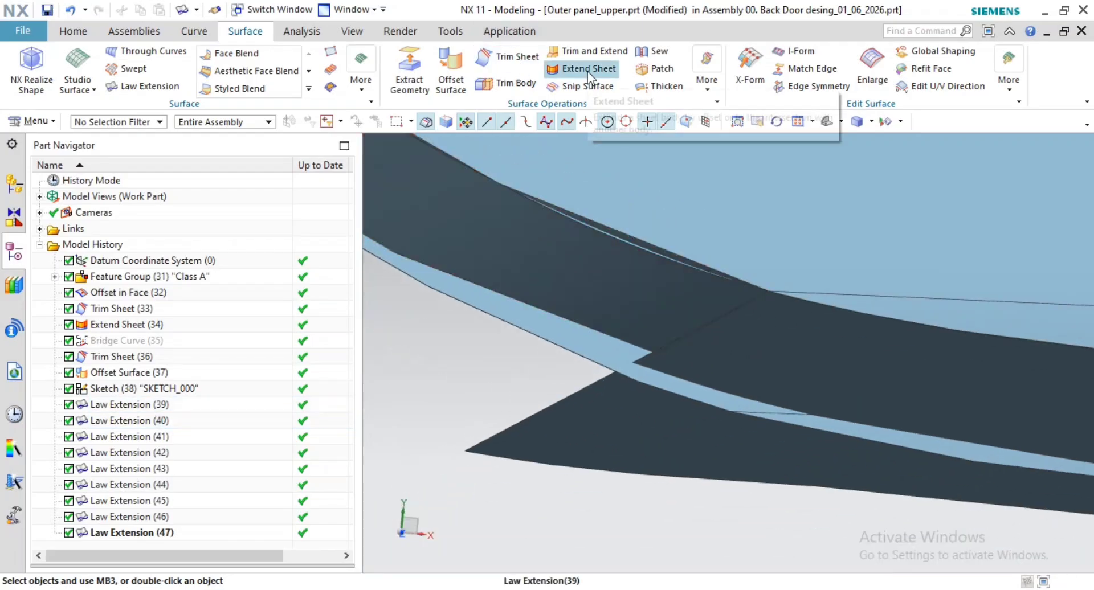
Step: Set the length of the long upper side flange, Law Extension (39), to 5 mm
{"action": "double_click", "coordinate": [575, 273]}
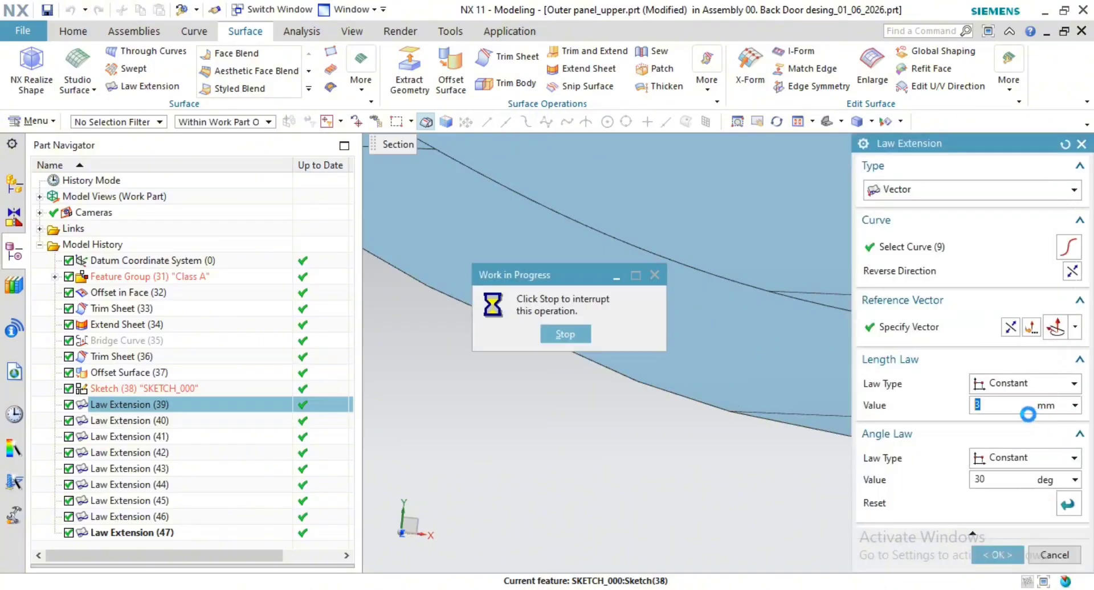
{"action": "type", "text": "5"}
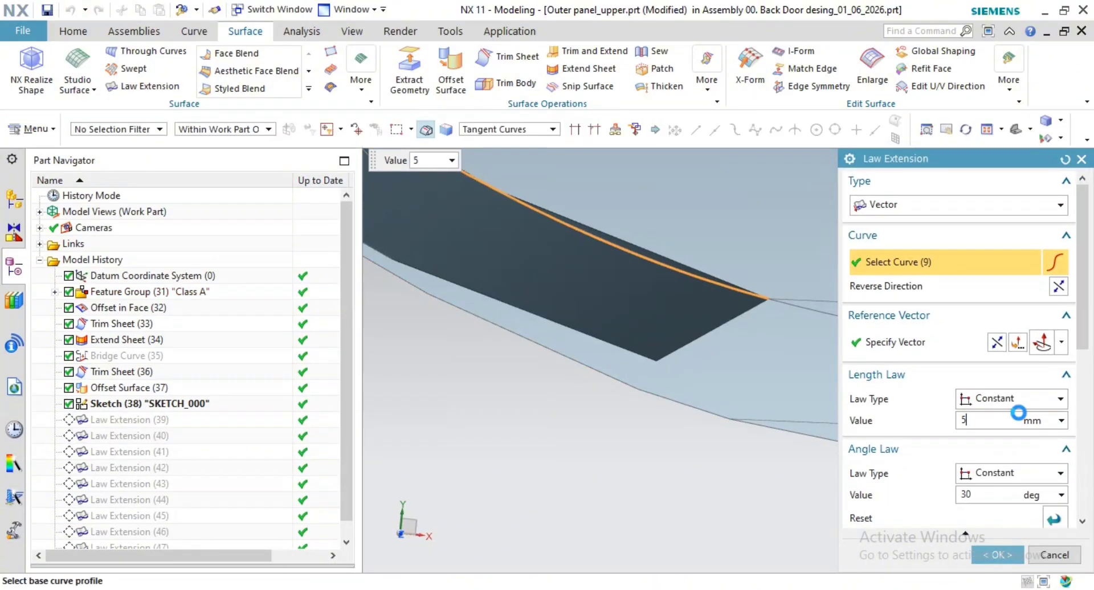
{"action": "left_click", "coordinate": [999, 555]}
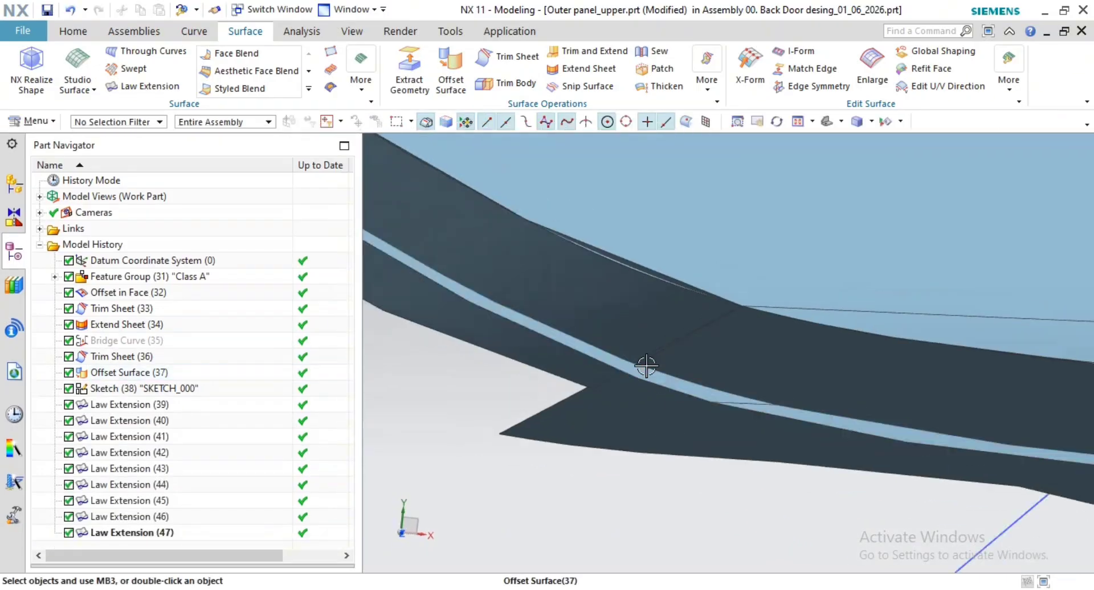
{"action": "middle_click_drag", "start_coordinate": [641, 406], "coordinate": [639, 411]}
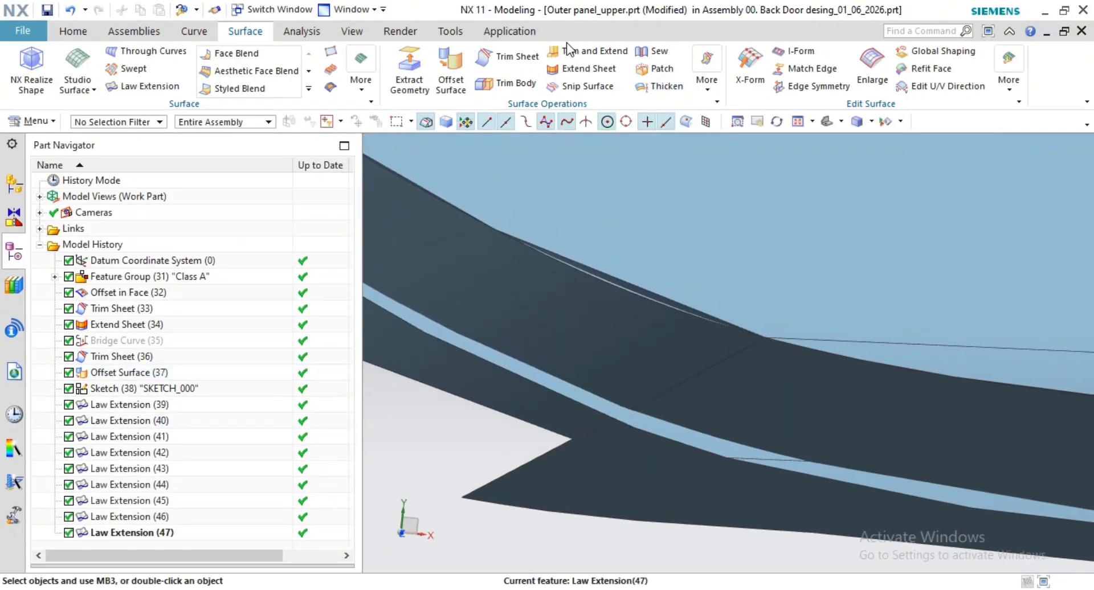
Step: Try to join the long upper flange and the neighbouring flange piece with a Make Corner Trim and Extend
{"action": "left_click", "coordinate": [576, 53]}
{"action": "left_click", "coordinate": [559, 344]}
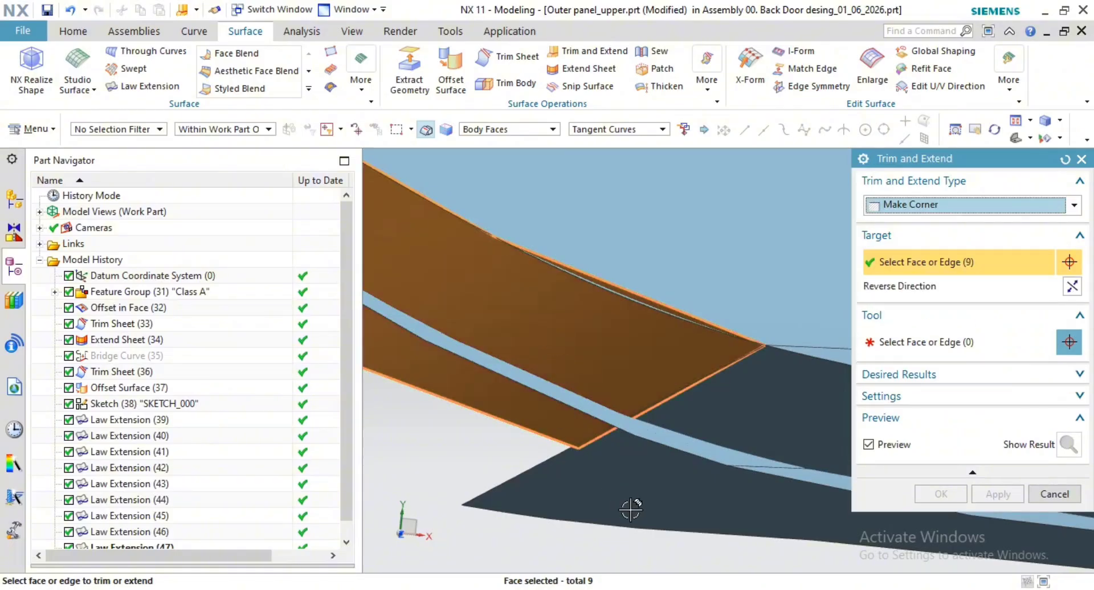
{"action": "middle_click", "coordinate": [665, 420]}
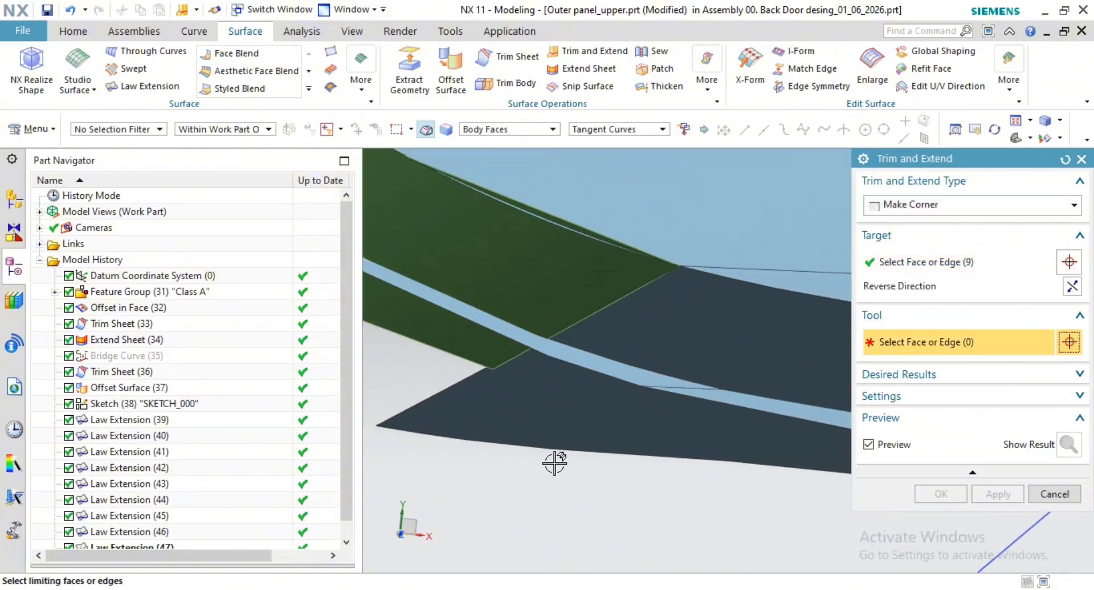
{"action": "left_click", "coordinate": [597, 420]}
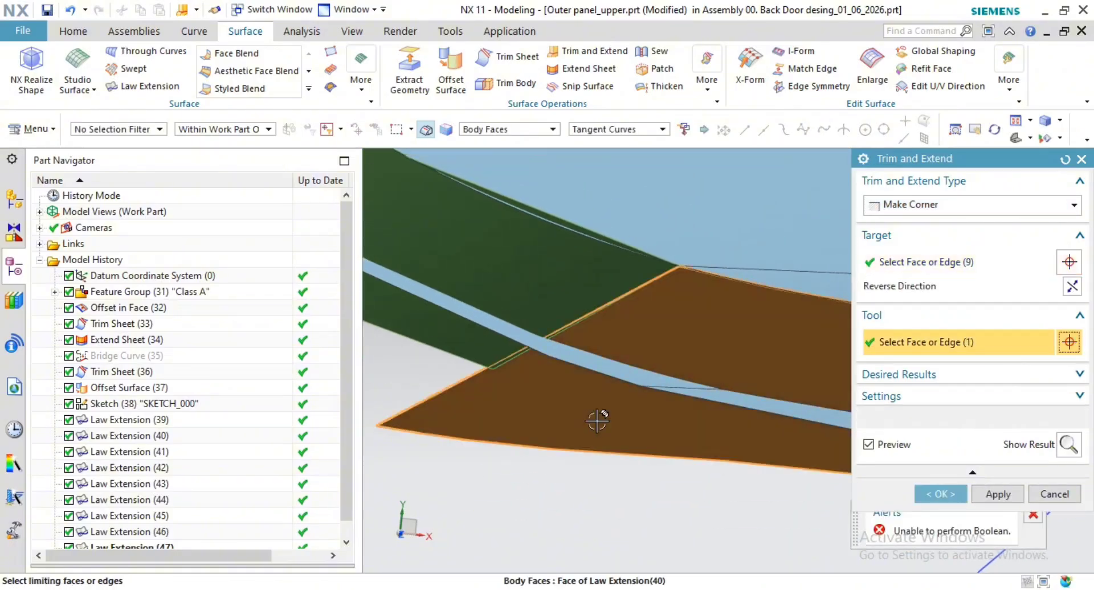
{"action": "left_click", "coordinate": [1073, 288]}
{"action": "middle_click", "coordinate": [734, 317]}
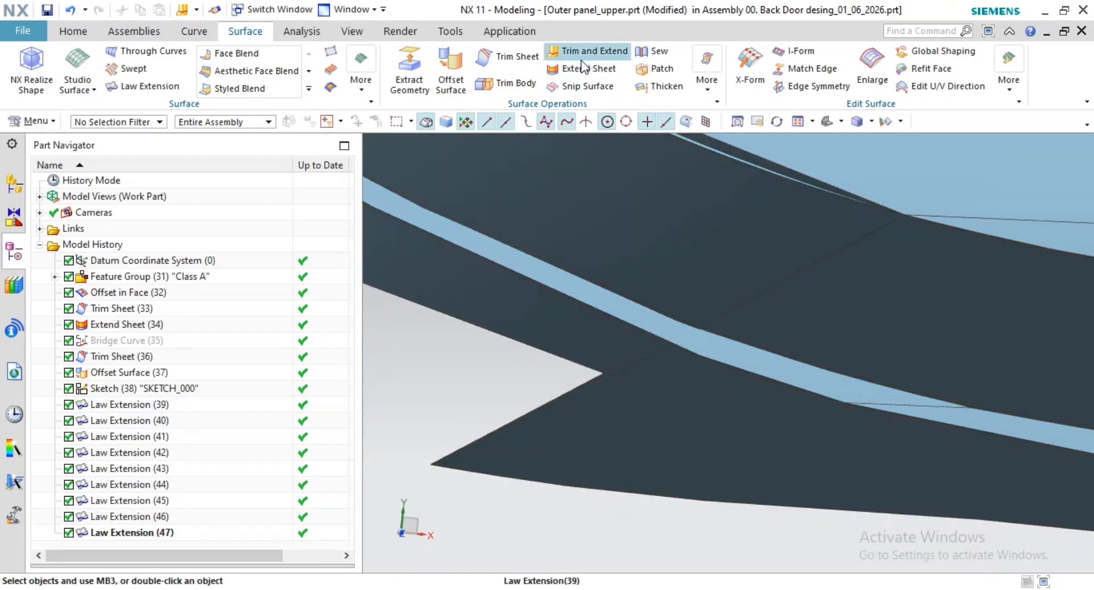
Step: Extend the adjoining end edges of the long upper flange and the neighbouring flange by 2 mm so they overlap
{"action": "left_click", "coordinate": [562, 378]}
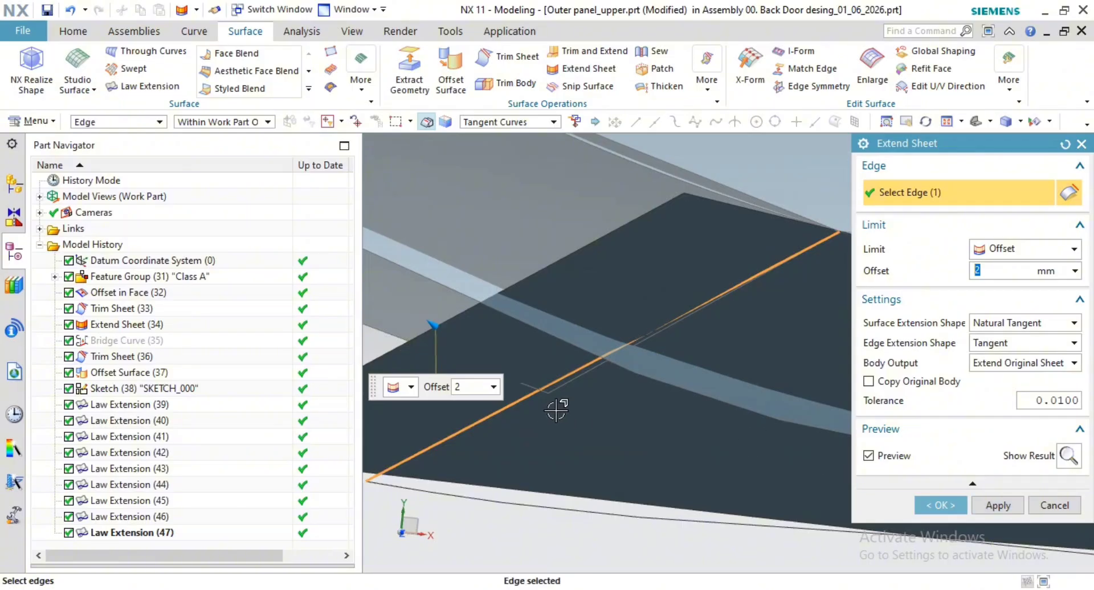
{"action": "left_click", "coordinate": [570, 383]}
{"action": "scroll", "coordinate": [656, 342], "scroll_direction": "down", "scroll_amount": 2}
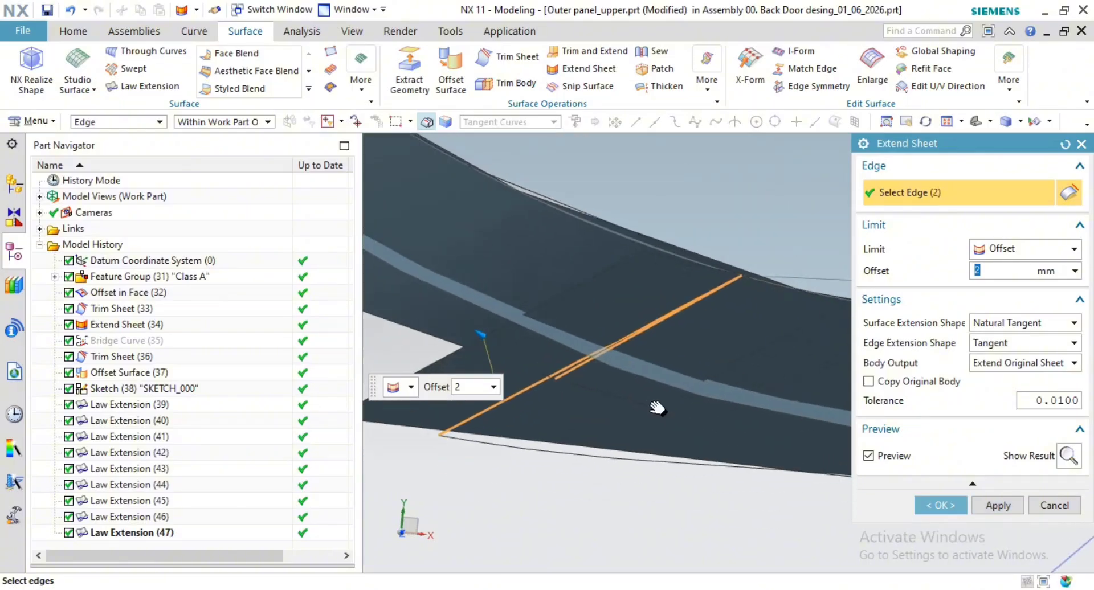
{"action": "left_click", "coordinate": [957, 497]}
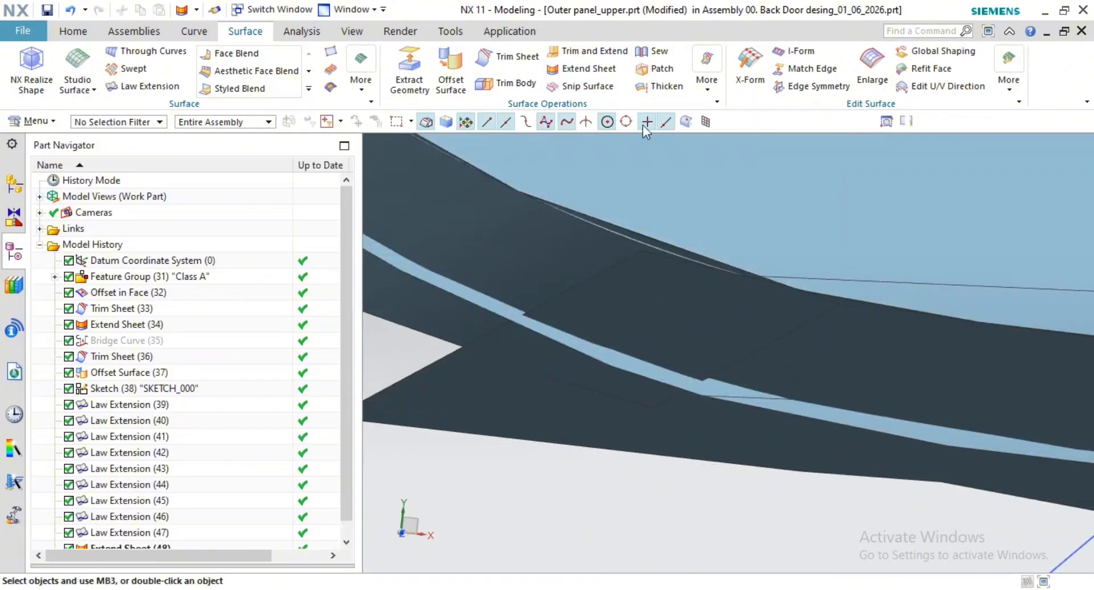
Step: Trim the two overlapping flanges into a Make Corner joint, reversing the direction of both the target and the tool
{"action": "left_click", "coordinate": [590, 52]}
{"action": "left_click", "coordinate": [574, 285]}
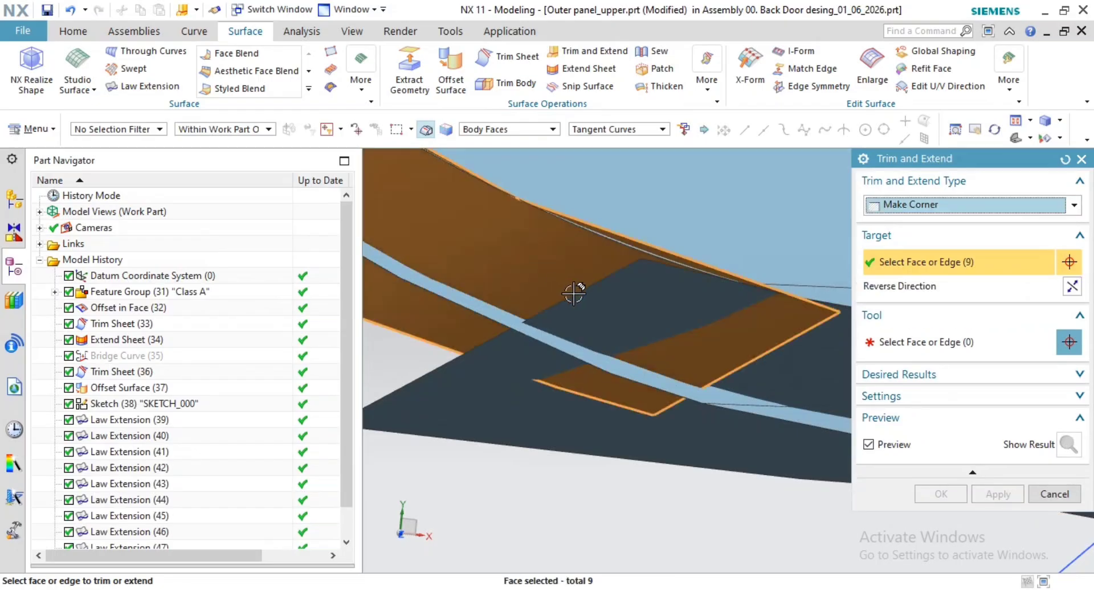
{"action": "middle_click", "coordinate": [783, 414]}
{"action": "left_click", "coordinate": [822, 393]}
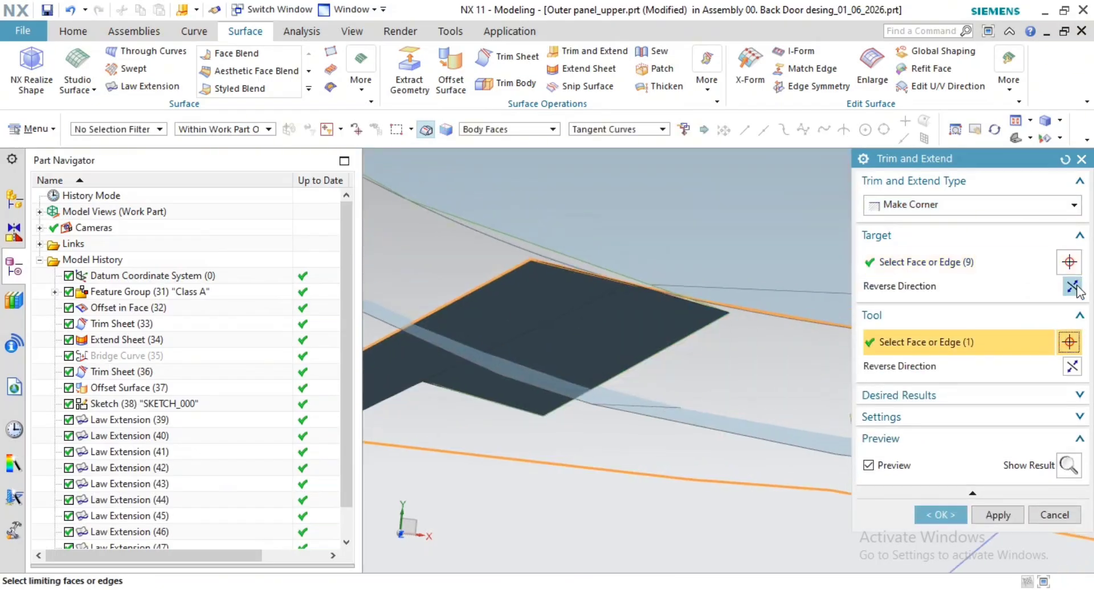
{"action": "left_click", "coordinate": [1074, 287]}
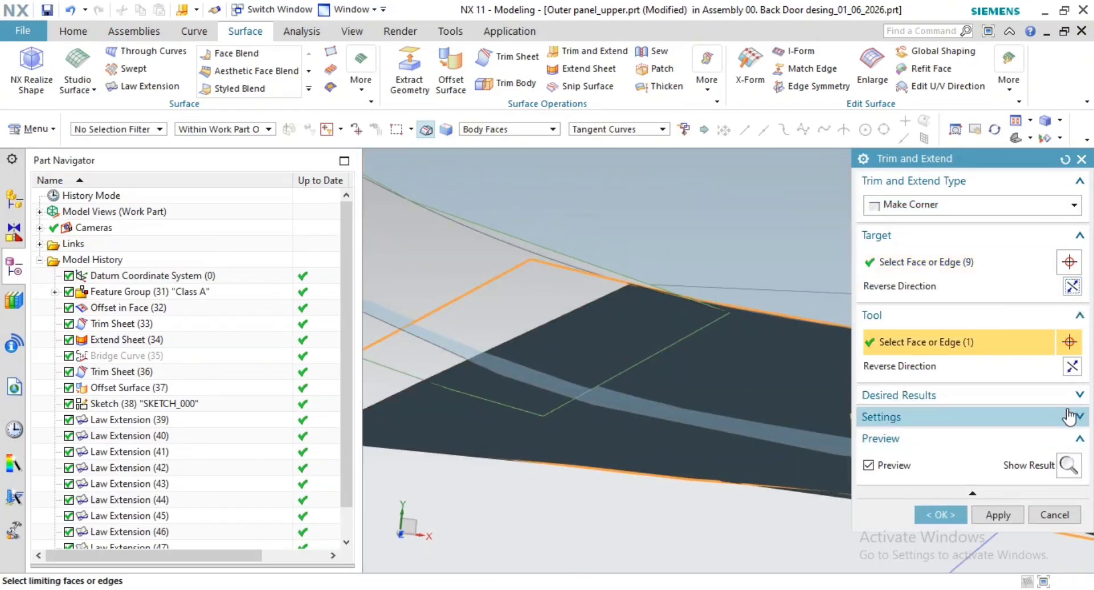
{"action": "left_click", "coordinate": [1073, 367]}
{"action": "left_click", "coordinate": [989, 514]}
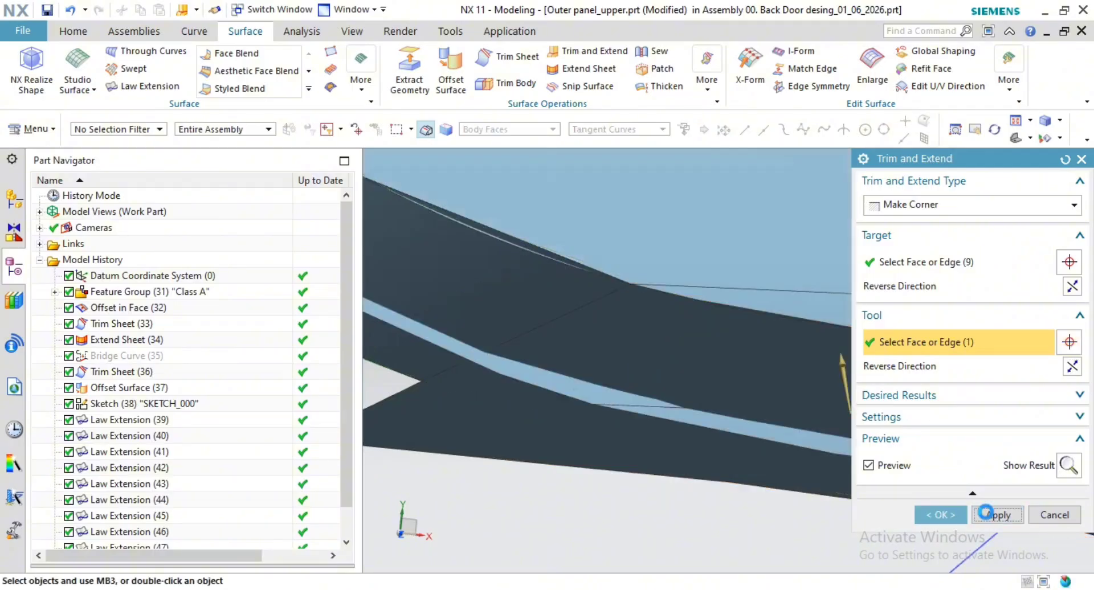
{"action": "middle_click_drag", "start_coordinate": [574, 423], "coordinate": [444, 433], "text": "shift"}
{"action": "scroll", "coordinate": [625, 447], "scroll_direction": "down", "scroll_amount": 3}
{"action": "middle_click_drag", "start_coordinate": [779, 496], "coordinate": [608, 408], "text": "shift"}
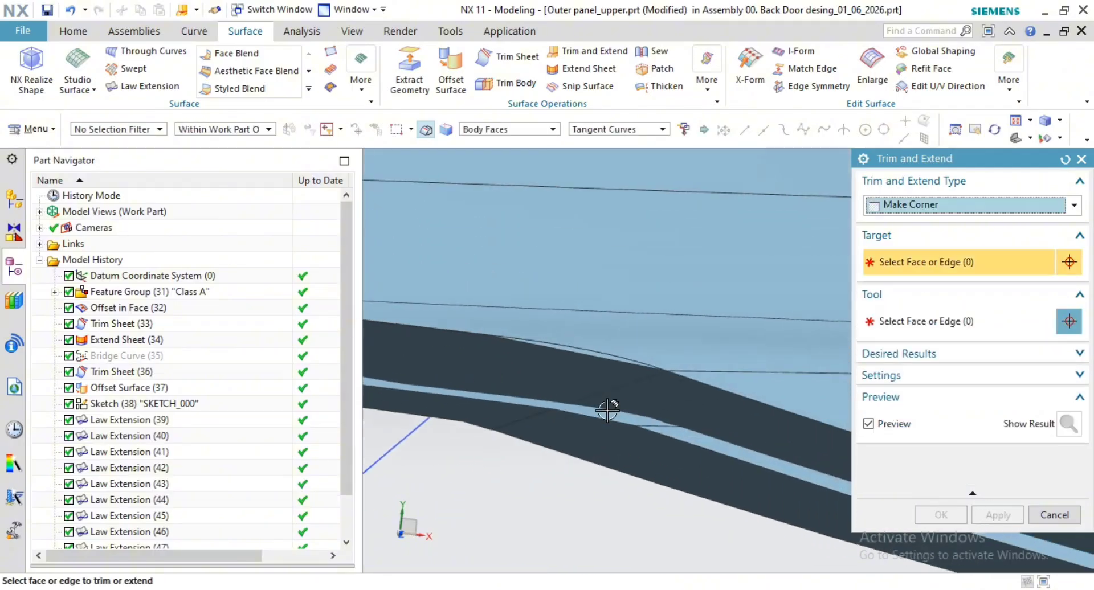
{"action": "scroll", "coordinate": [637, 378], "scroll_direction": "up", "scroll_amount": 4}
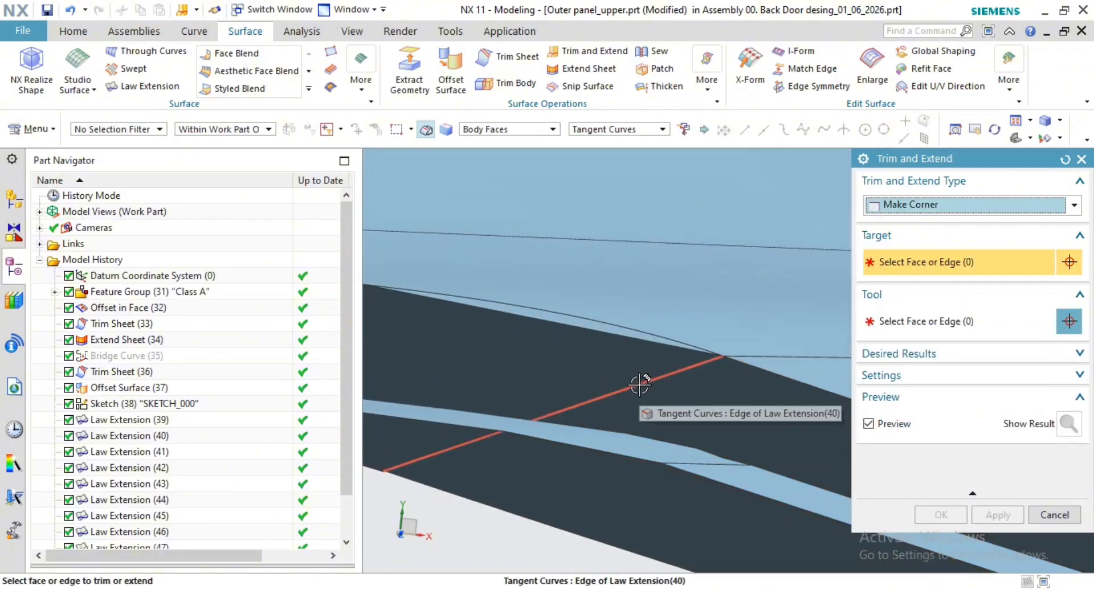
{"action": "left_click", "coordinate": [646, 387]}
{"action": "key", "text": "Escape"}
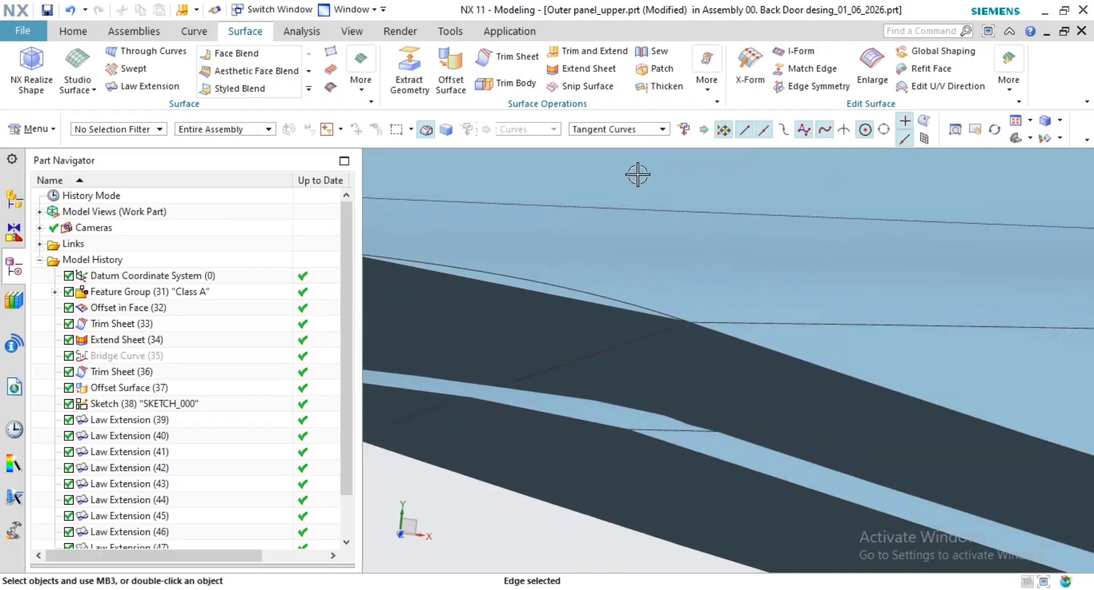
Step: Try to extend both adjoining end edges at the next flange joint by 2 mm in a single Extend Sheet operation
{"action": "left_click", "coordinate": [584, 68]}
{"action": "left_click", "coordinate": [631, 341]}
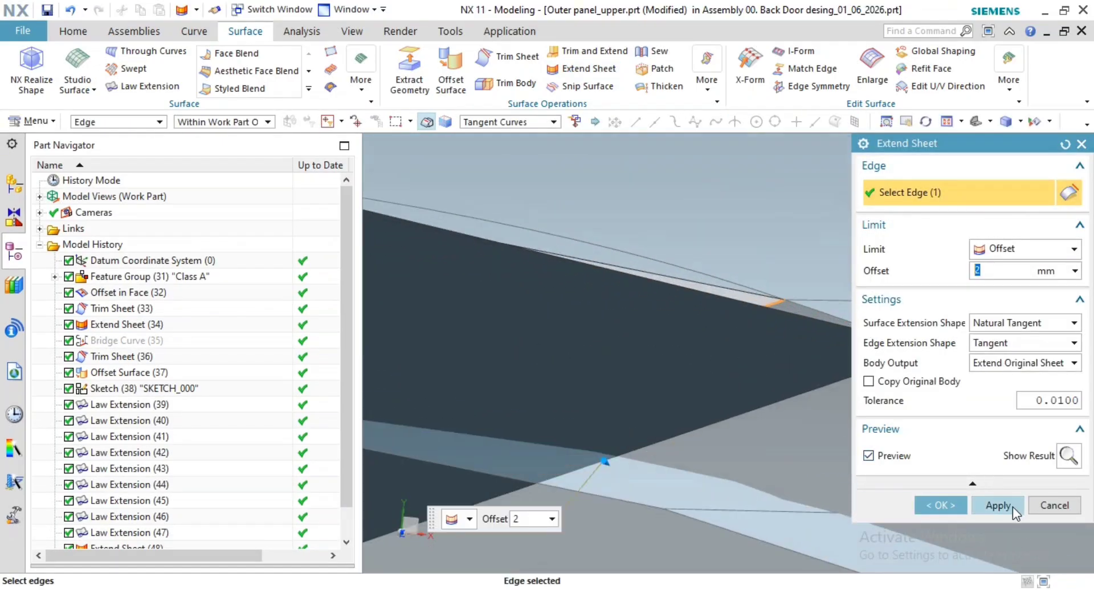
{"action": "left_click", "coordinate": [769, 302]}
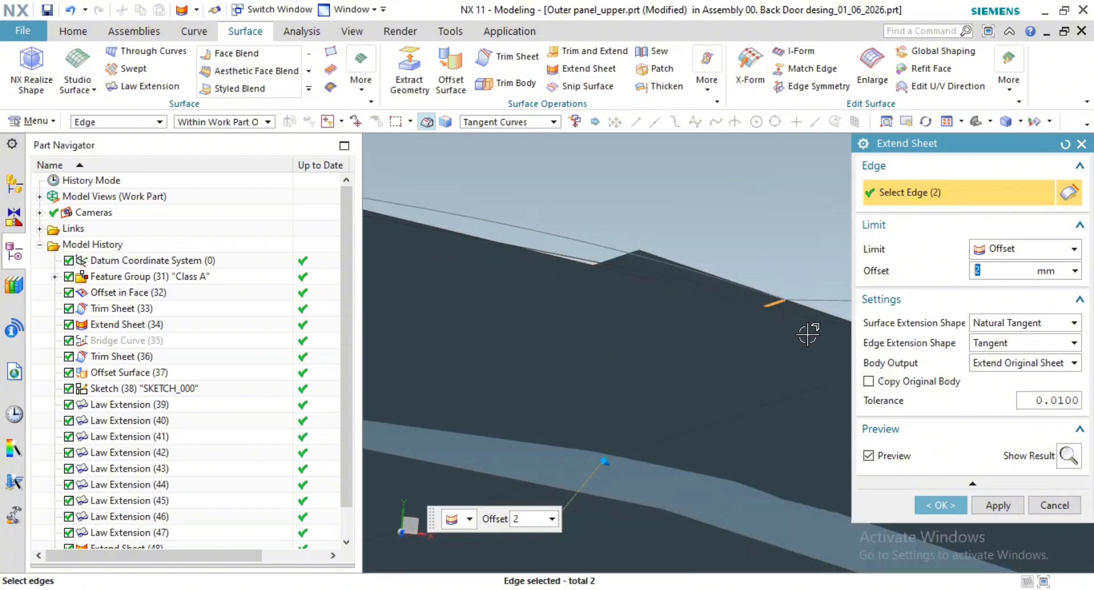
{"action": "scroll", "coordinate": [760, 354], "scroll_direction": "down", "scroll_amount": 1}
{"action": "middle_click_drag", "start_coordinate": [758, 354], "coordinate": [550, 269], "text": "shift"}
{"action": "scroll", "coordinate": [650, 332], "scroll_direction": "down", "scroll_amount": 2}
{"action": "scroll", "coordinate": [690, 357], "scroll_direction": "down", "scroll_amount": 2}
{"action": "middle_click_drag", "start_coordinate": [690, 357], "coordinate": [738, 324], "text": "shift"}
{"action": "scroll", "coordinate": [622, 278], "scroll_direction": "up", "scroll_amount": 4}
{"action": "scroll", "coordinate": [671, 354], "scroll_direction": "down", "scroll_amount": 2}
{"action": "scroll", "coordinate": [642, 290], "scroll_direction": "up", "scroll_amount": 1}
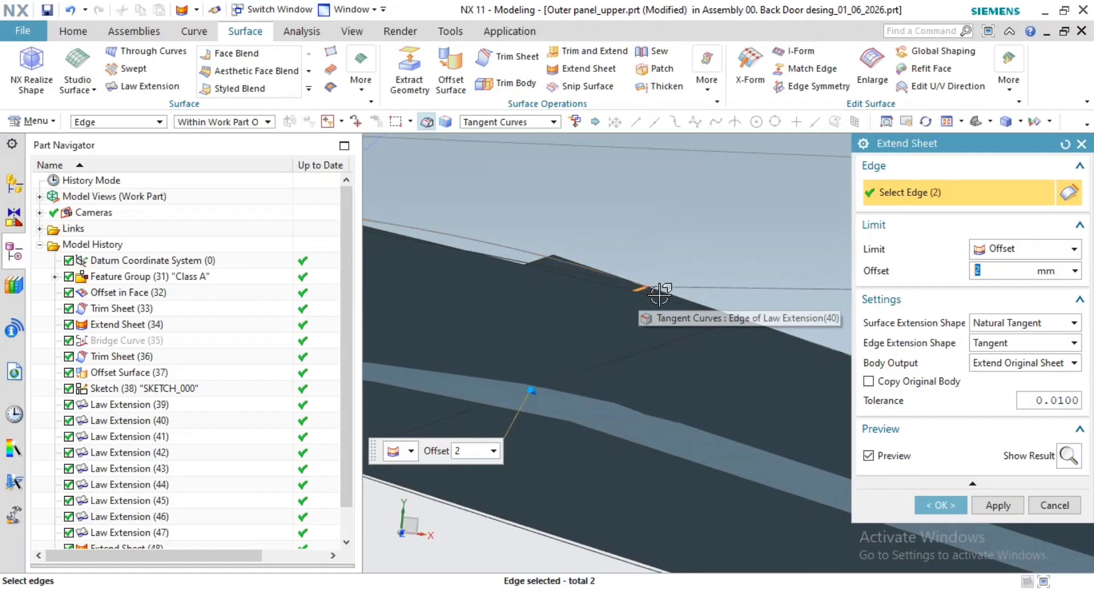
{"action": "middle_click", "coordinate": [638, 290]}
Step: Extend the end edge of one flange at this joint by 2 mm with Extend Sheet
{"action": "scroll", "coordinate": [611, 287], "scroll_direction": "up", "scroll_amount": 2}
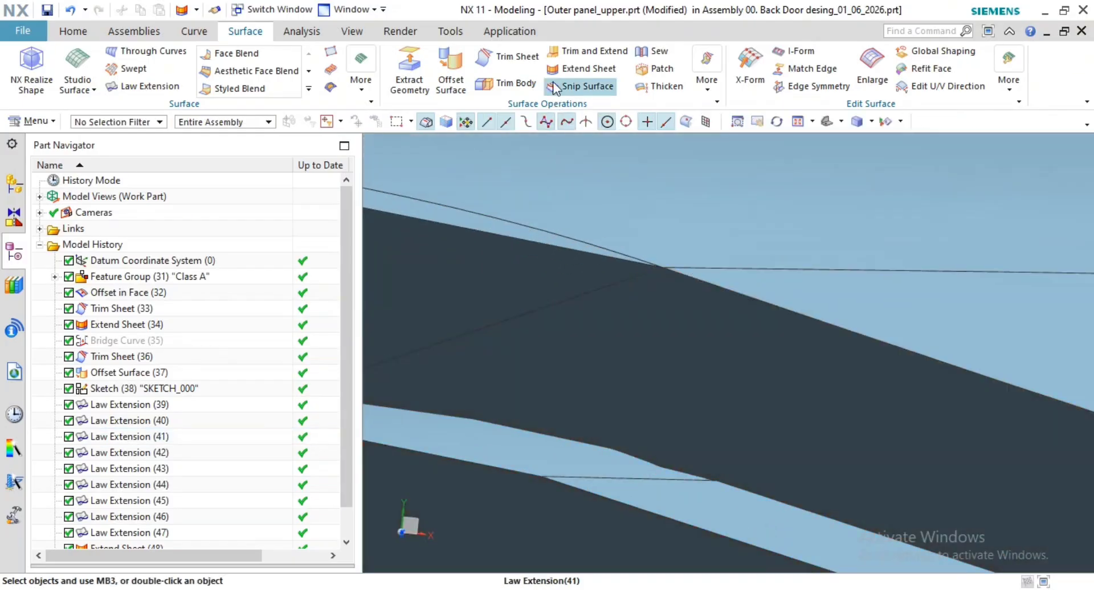
{"action": "left_click", "coordinate": [583, 68]}
{"action": "left_click", "coordinate": [569, 293]}
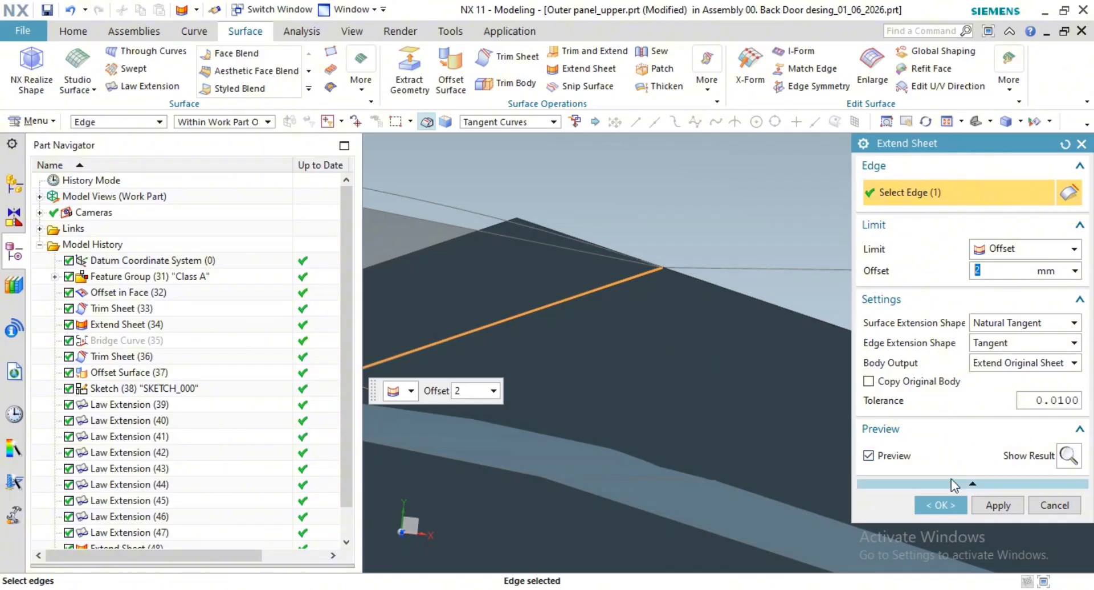
{"action": "left_click", "coordinate": [997, 505]}
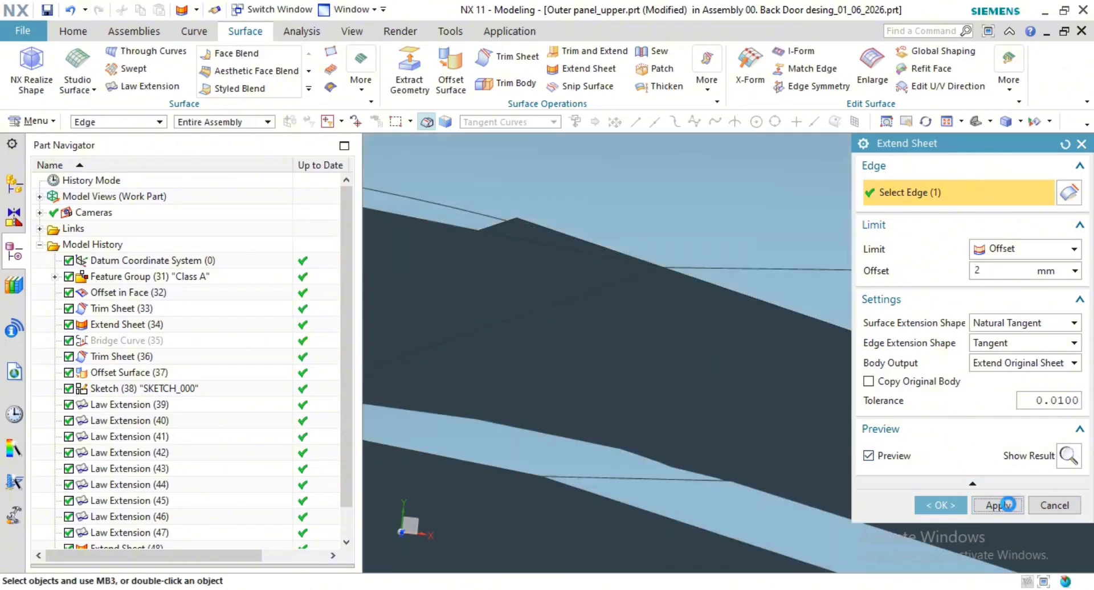
Step: Select the adjoining flange's end edge for another sheet extension and set its offset to 10 mm
{"action": "left_click", "coordinate": [550, 303]}
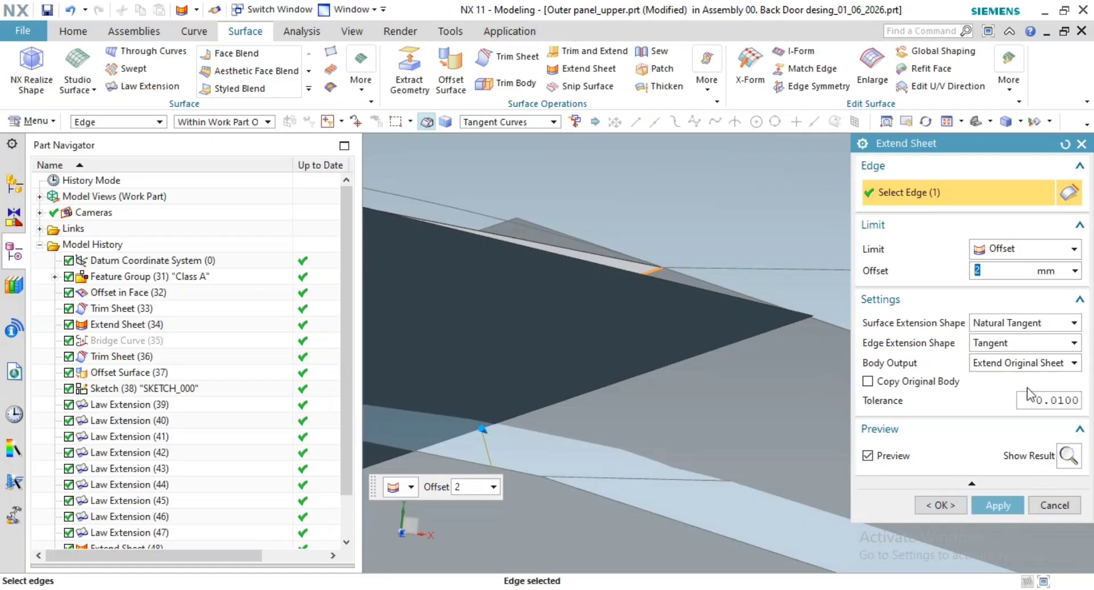
{"action": "key", "text": "Return"}
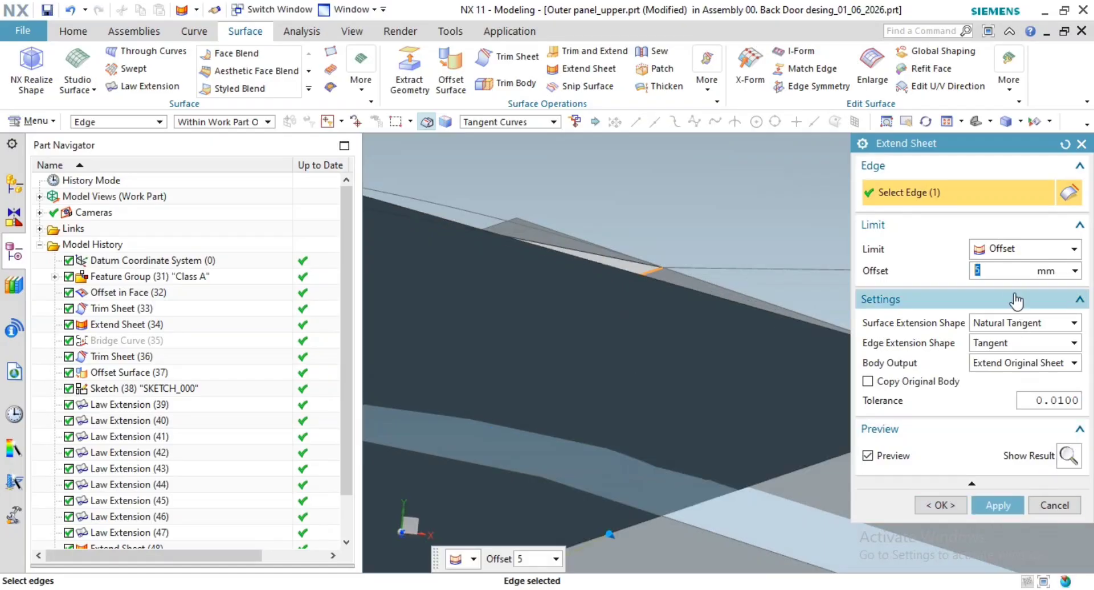
{"action": "scroll", "coordinate": [708, 361], "scroll_direction": "down", "scroll_amount": 5}
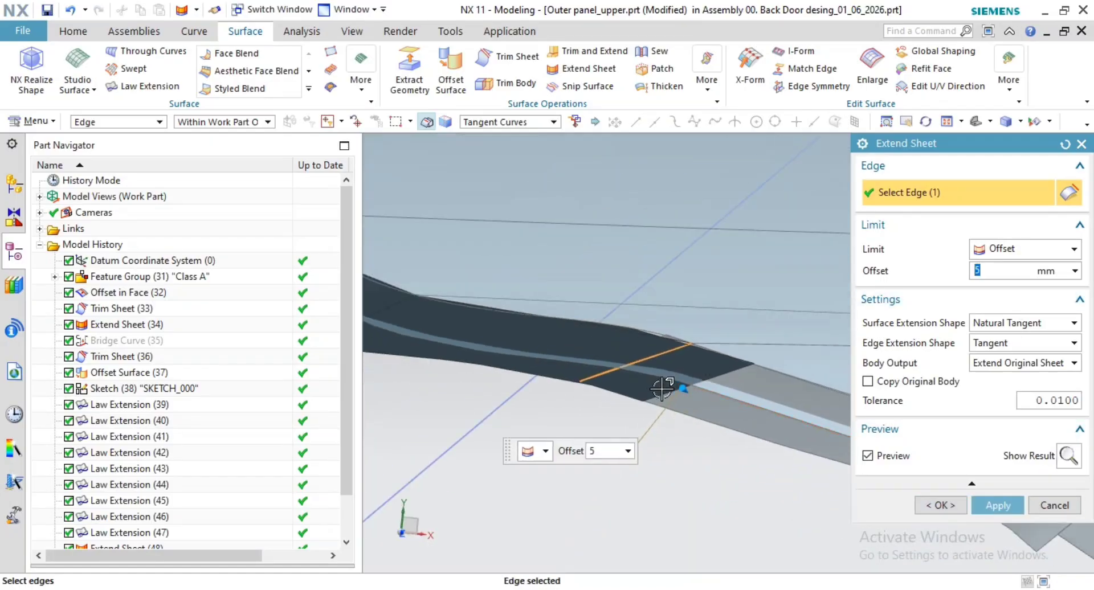
{"action": "scroll", "coordinate": [738, 285], "scroll_direction": "down", "scroll_amount": 2}
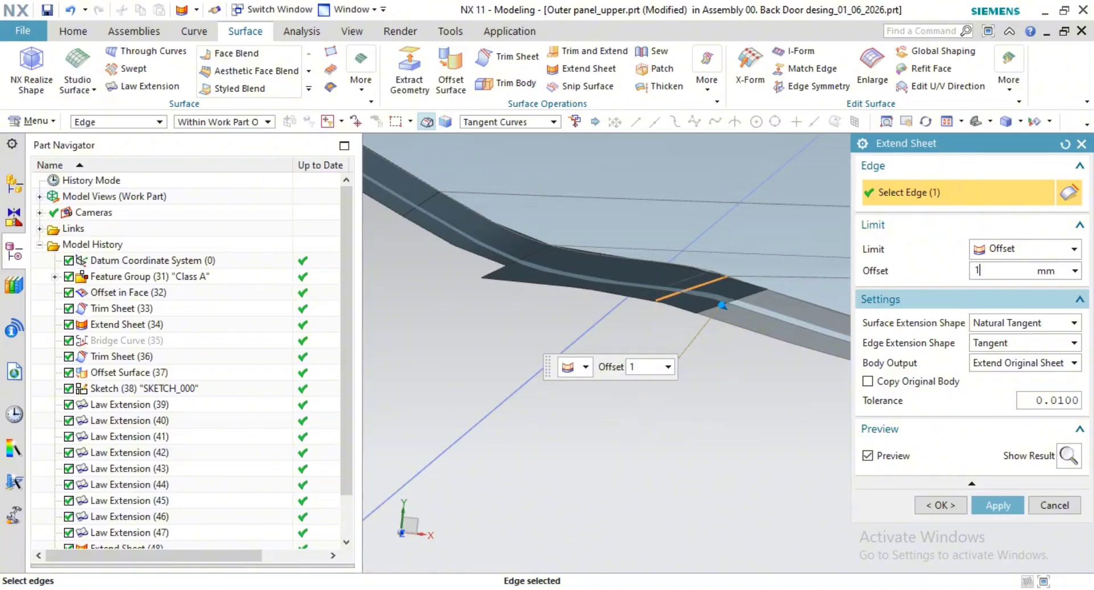
{"action": "key", "text": "Return"}
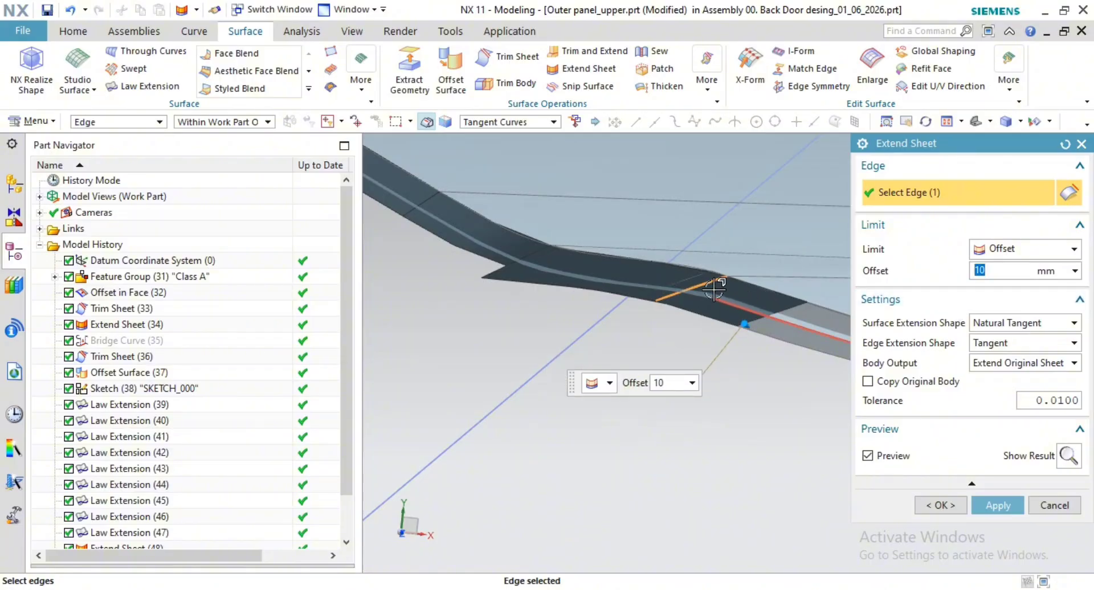
Step: Examine from several angles how the previewed 10 mm extension overlaps the neighbouring flange
{"action": "scroll", "coordinate": [715, 288], "scroll_direction": "up", "scroll_amount": 3}
{"action": "middle_click_drag", "start_coordinate": [774, 293], "coordinate": [576, 332], "text": "shift"}
{"action": "scroll", "coordinate": [650, 320], "scroll_direction": "down", "scroll_amount": 4}
{"action": "middle_click_drag", "start_coordinate": [650, 325], "coordinate": [723, 351], "text": "shift"}
{"action": "middle_click_drag", "start_coordinate": [769, 391], "coordinate": [707, 456]}
{"action": "scroll", "coordinate": [661, 383], "scroll_direction": "up", "scroll_amount": 3}
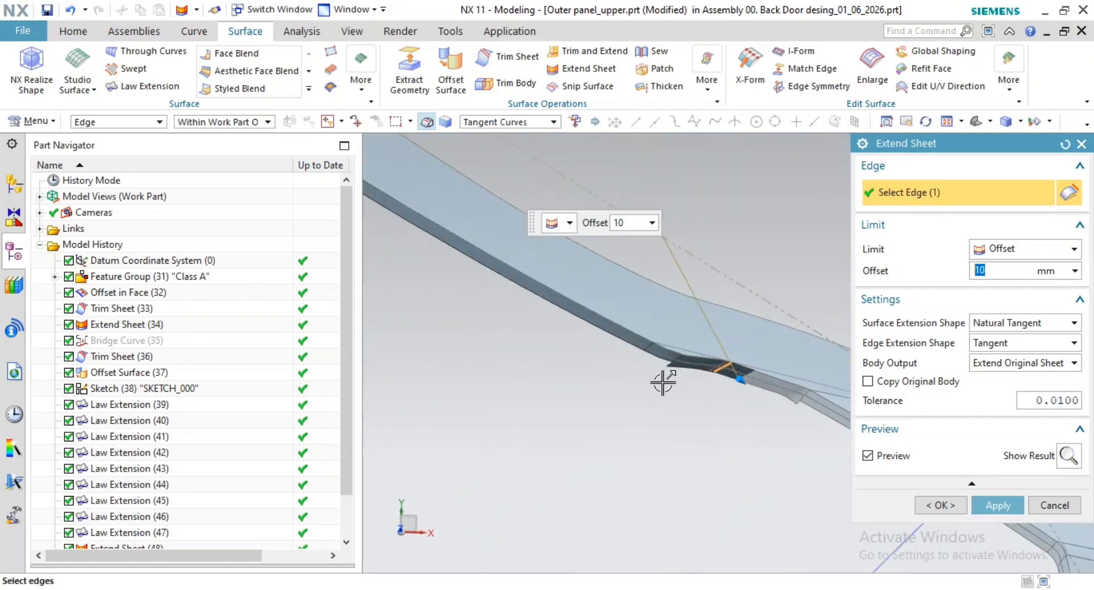
{"action": "scroll", "coordinate": [712, 350], "scroll_direction": "up", "scroll_amount": 4}
{"action": "middle_click_drag", "start_coordinate": [770, 390], "coordinate": [710, 364], "text": "shift"}
{"action": "scroll", "coordinate": [692, 351], "scroll_direction": "up", "scroll_amount": 2}
{"action": "scroll", "coordinate": [759, 399], "scroll_direction": "up", "scroll_amount": 1}
{"action": "scroll", "coordinate": [760, 399], "scroll_direction": "up", "scroll_amount": 1}
{"action": "middle_click_drag", "start_coordinate": [769, 399], "coordinate": [740, 420], "text": "shift"}
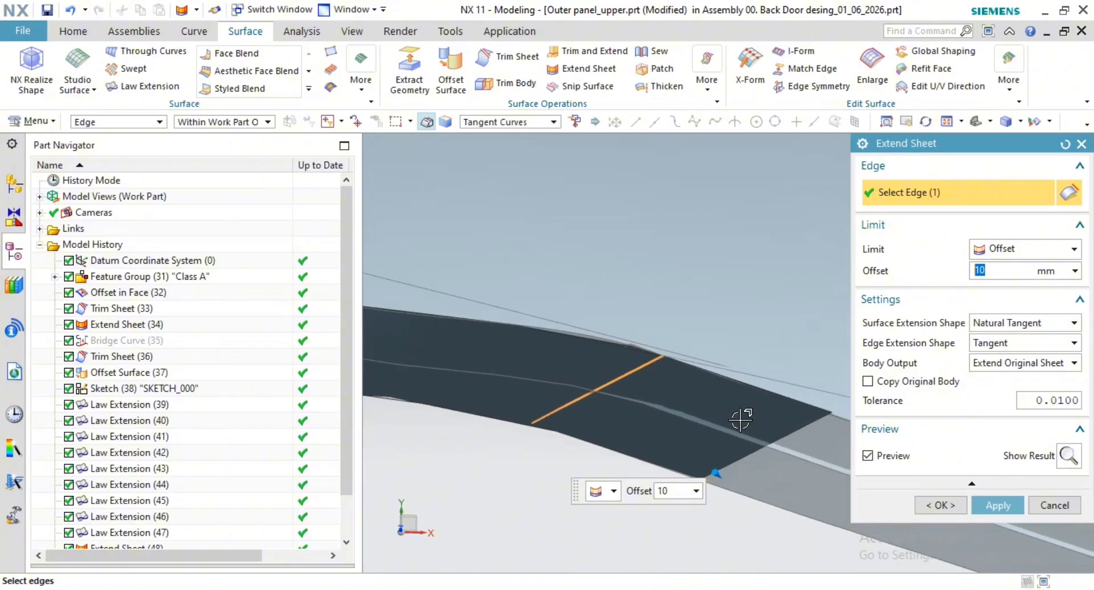
Step: Extend the adjoining flange's edge using the Natural Curvature surface shape, Tangent edge shape and Extend Original Sheet output
{"action": "left_click", "coordinate": [1003, 342]}
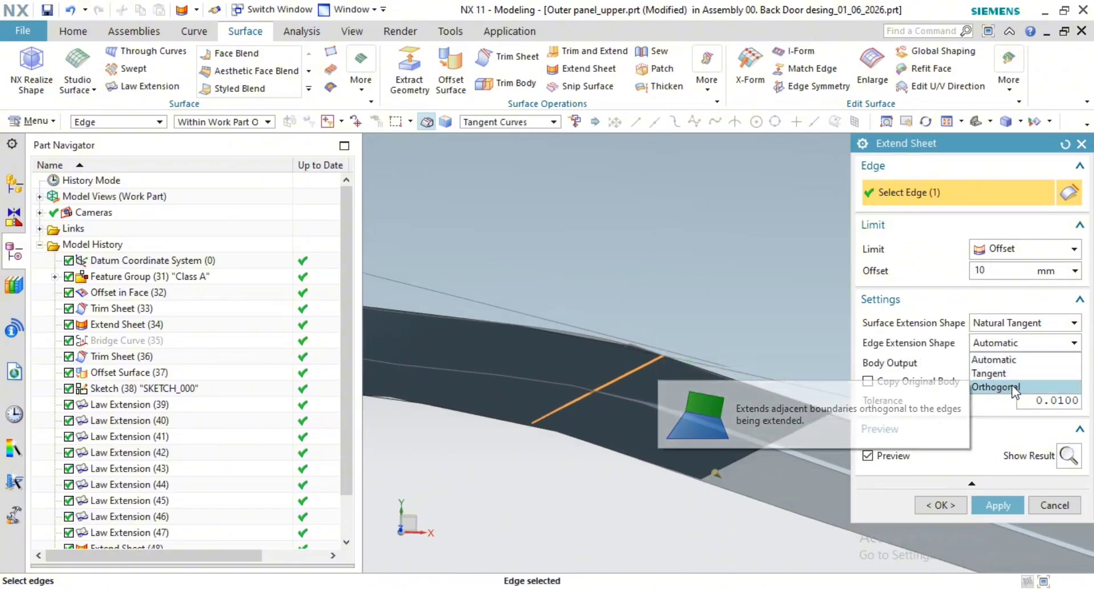
{"action": "left_click", "coordinate": [1012, 386]}
{"action": "left_click", "coordinate": [1017, 342]}
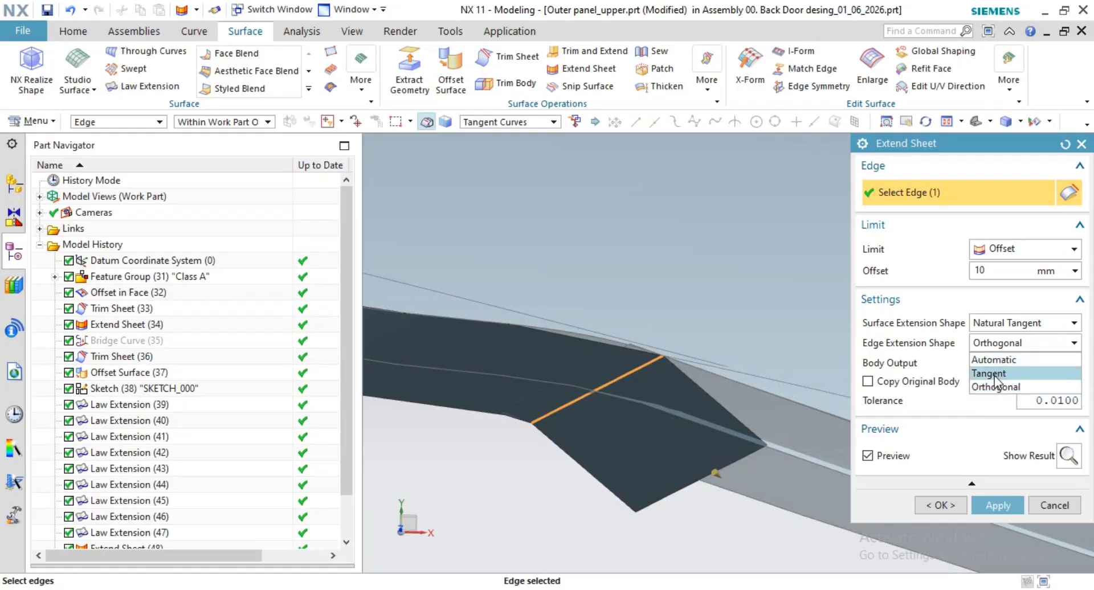
{"action": "left_click", "coordinate": [994, 374]}
{"action": "left_click", "coordinate": [1018, 362]}
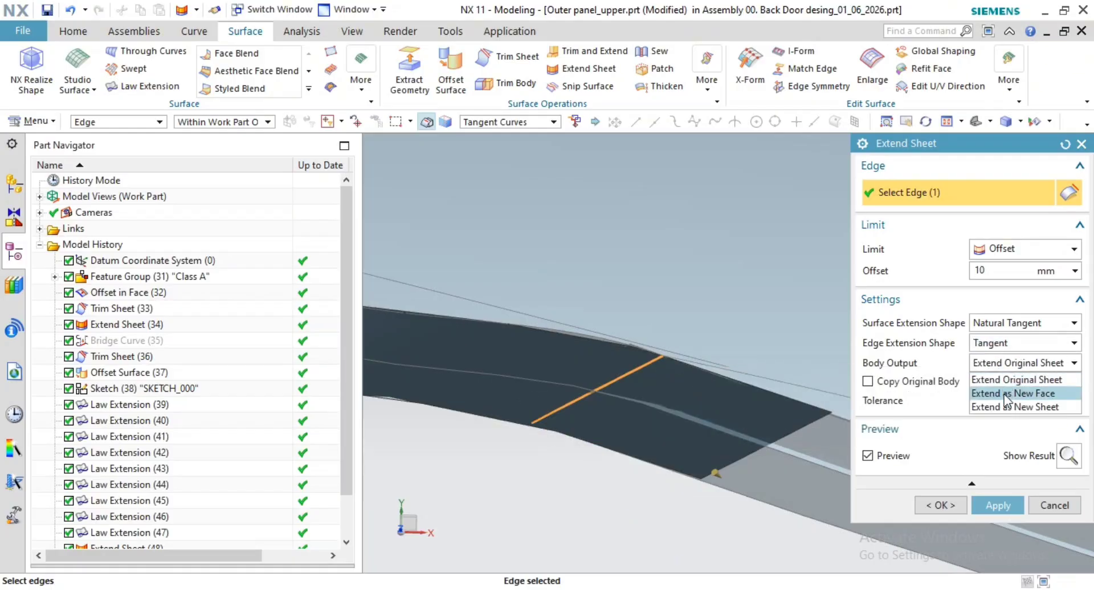
{"action": "left_click", "coordinate": [1015, 381]}
{"action": "left_click", "coordinate": [1020, 324]}
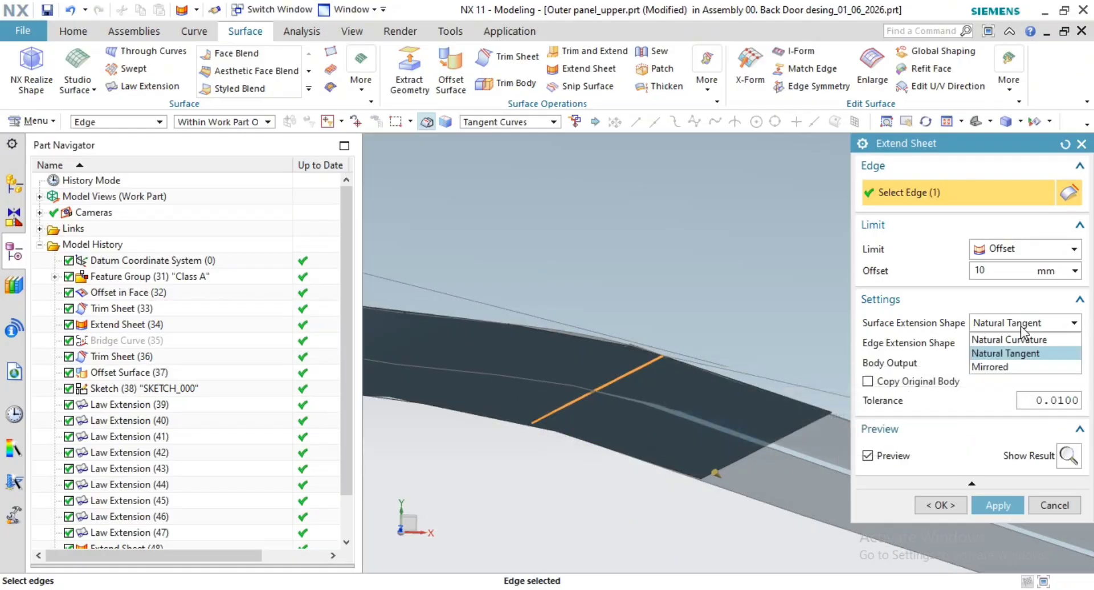
{"action": "left_click", "coordinate": [1023, 340]}
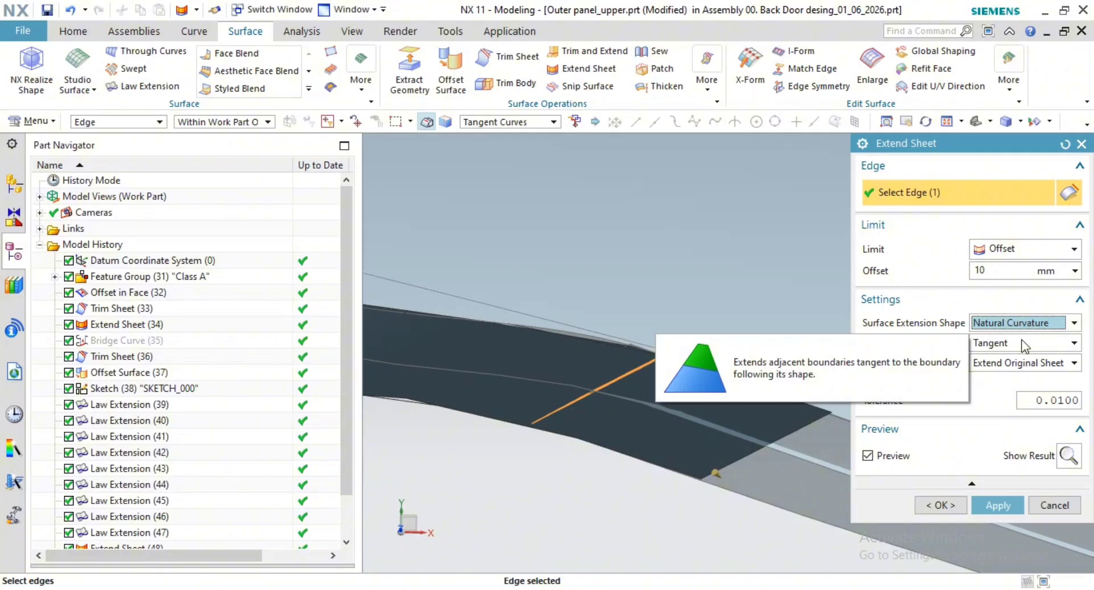
{"action": "left_click", "coordinate": [946, 506]}
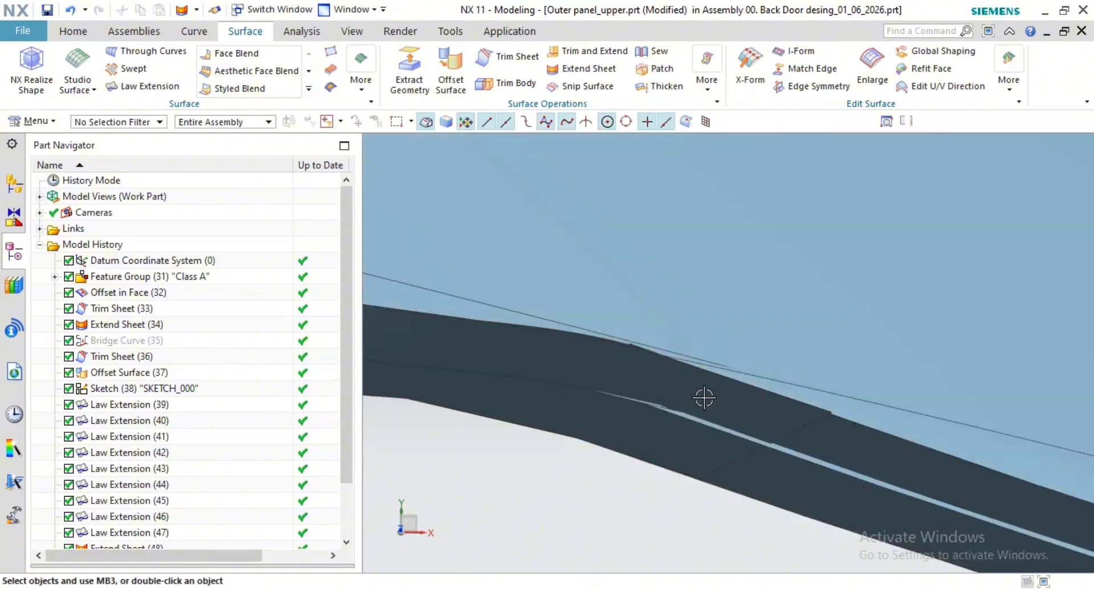
Step: Set up a Make Corner trim between the two overlapping flange sheets and reverse the tool direction
{"action": "left_click", "coordinate": [588, 56]}
{"action": "left_click", "coordinate": [437, 349]}
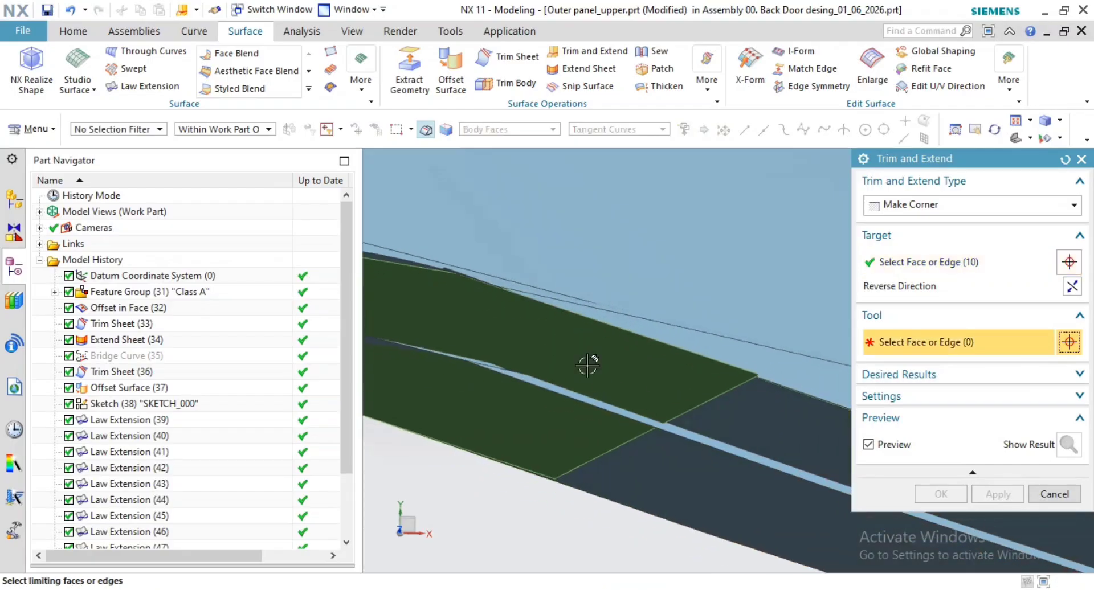
{"action": "left_click", "coordinate": [809, 450]}
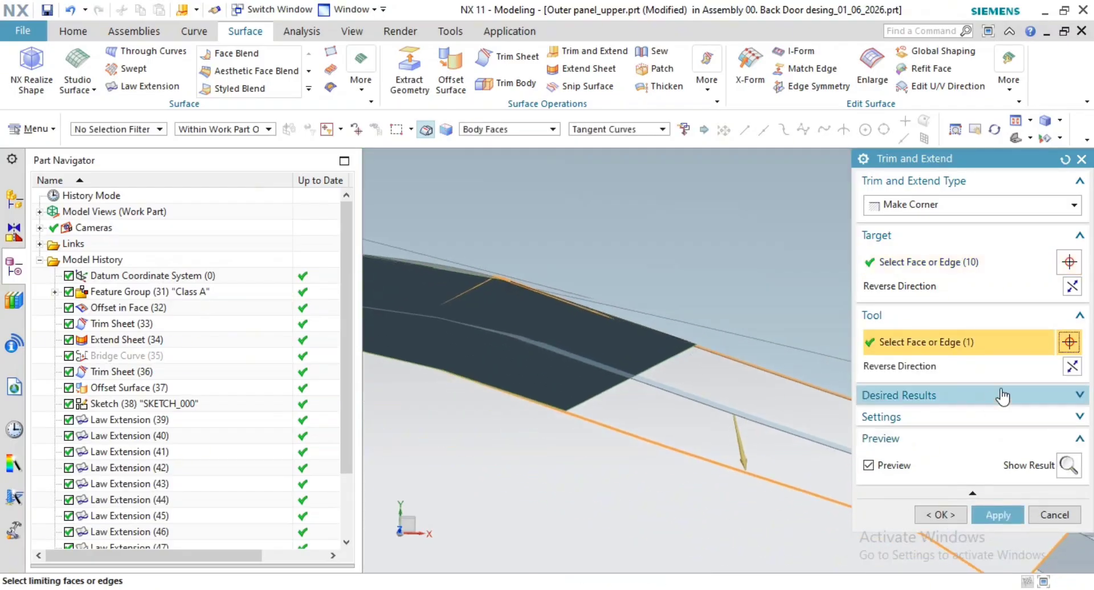
{"action": "left_click", "coordinate": [1072, 367]}
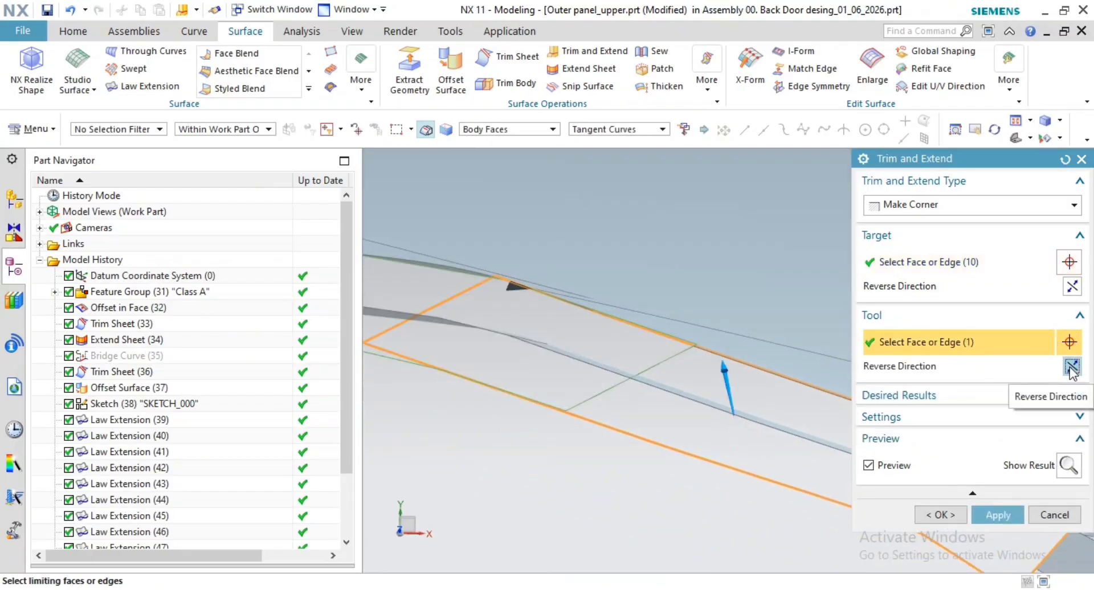
Step: Reverse the target direction of the Make Corner operation and complete the trim between the two flange sheets
{"action": "left_click", "coordinate": [1072, 286]}
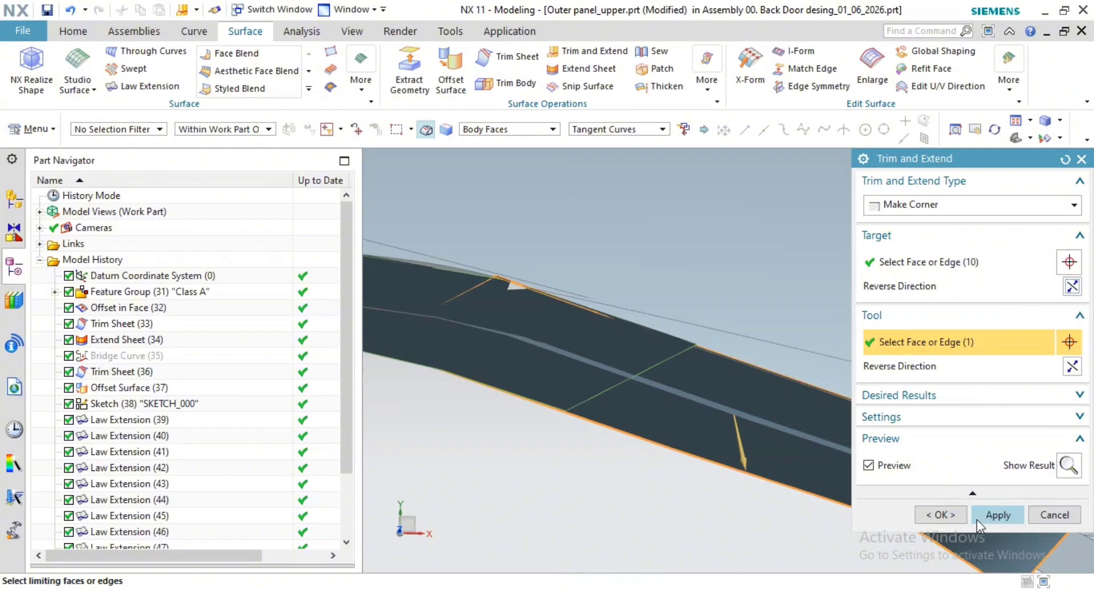
{"action": "left_click", "coordinate": [951, 521]}
Step: Examine the new corner and the neighbouring flange sheets along the panel's edge from both sides
{"action": "scroll", "coordinate": [918, 517], "scroll_direction": "down", "scroll_amount": 2}
{"action": "middle_click_drag", "start_coordinate": [837, 473], "coordinate": [762, 391], "text": "shift"}
{"action": "scroll", "coordinate": [762, 391], "scroll_direction": "down", "scroll_amount": 1}
{"action": "middle_click_drag", "start_coordinate": [670, 371], "coordinate": [757, 405], "text": "shift"}
{"action": "scroll", "coordinate": [696, 422], "scroll_direction": "down", "scroll_amount": 3}
{"action": "middle_click_drag", "start_coordinate": [781, 469], "coordinate": [695, 237], "text": "shift"}
{"action": "scroll", "coordinate": [630, 223], "scroll_direction": "up", "scroll_amount": 3}
{"action": "middle_click_drag", "start_coordinate": [631, 223], "coordinate": [663, 375], "text": "shift"}
{"action": "scroll", "coordinate": [691, 332], "scroll_direction": "up", "scroll_amount": 5}
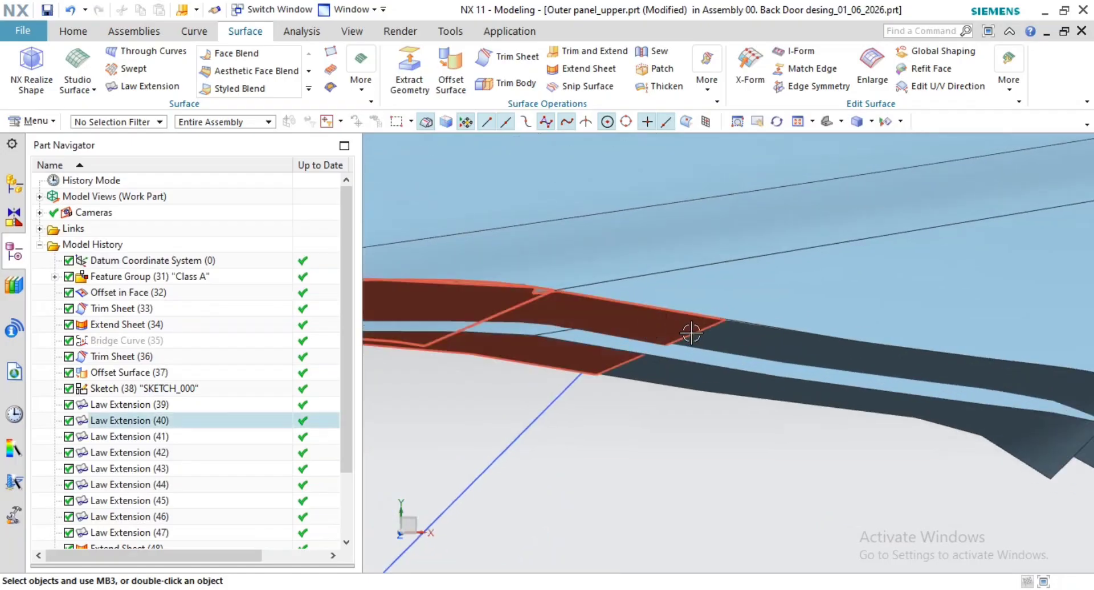
{"action": "scroll", "coordinate": [802, 324], "scroll_direction": "up", "scroll_amount": 4}
{"action": "scroll", "coordinate": [787, 315], "scroll_direction": "up", "scroll_amount": 2}
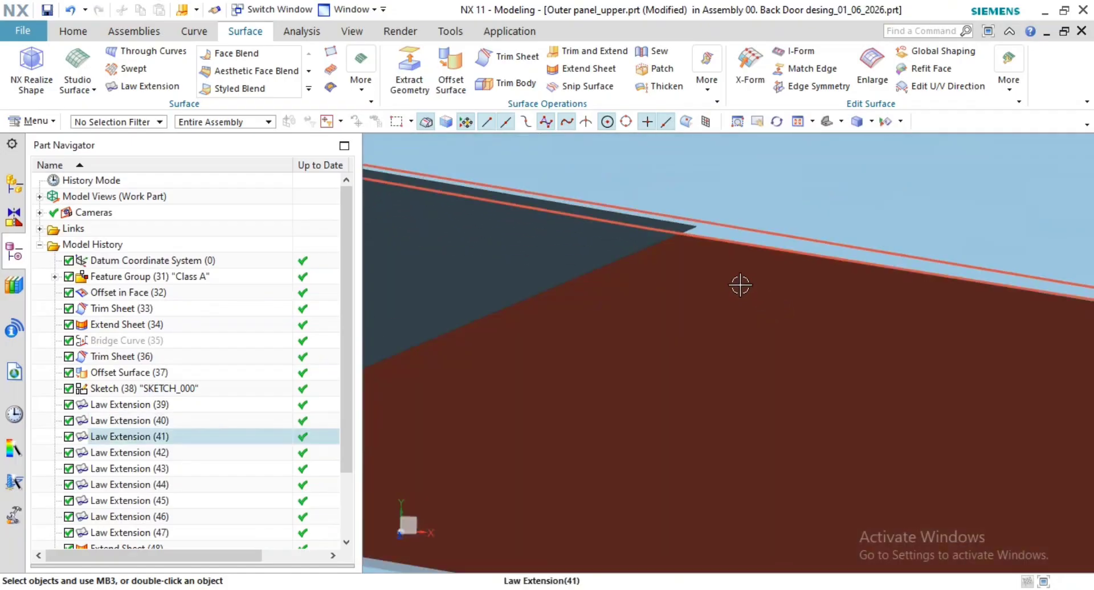
{"action": "scroll", "coordinate": [740, 285], "scroll_direction": "down", "scroll_amount": 6}
{"action": "middle_click_drag", "start_coordinate": [718, 349], "coordinate": [764, 378], "text": "shift"}
{"action": "scroll", "coordinate": [764, 378], "scroll_direction": "down", "scroll_amount": 2}
{"action": "scroll", "coordinate": [679, 361], "scroll_direction": "up", "scroll_amount": 5}
{"action": "middle_click_drag", "start_coordinate": [679, 362], "coordinate": [711, 342]}
{"action": "scroll", "coordinate": [767, 359], "scroll_direction": "down", "scroll_amount": 7}
{"action": "middle_click_drag", "start_coordinate": [826, 332], "coordinate": [795, 348]}
Step: Examine the joint between the Law Extension (39) and Law Extension (42) sheets at the bend of the panel's edge
{"action": "scroll", "coordinate": [903, 260], "scroll_direction": "up", "scroll_amount": 5}
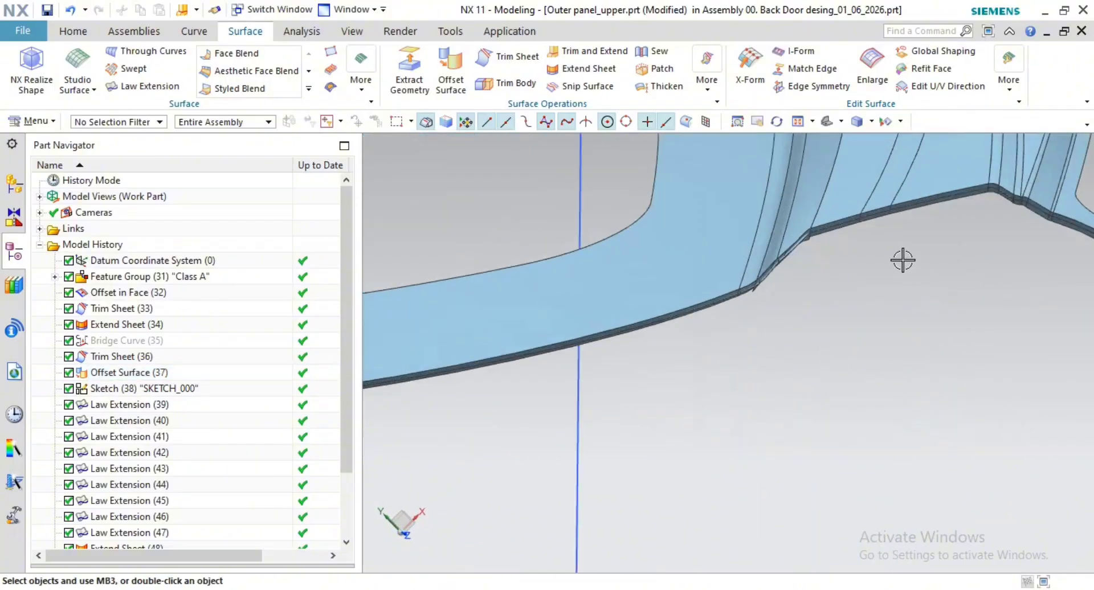
{"action": "scroll", "coordinate": [787, 286], "scroll_direction": "up", "scroll_amount": 2}
{"action": "scroll", "coordinate": [780, 347], "scroll_direction": "up", "scroll_amount": 4}
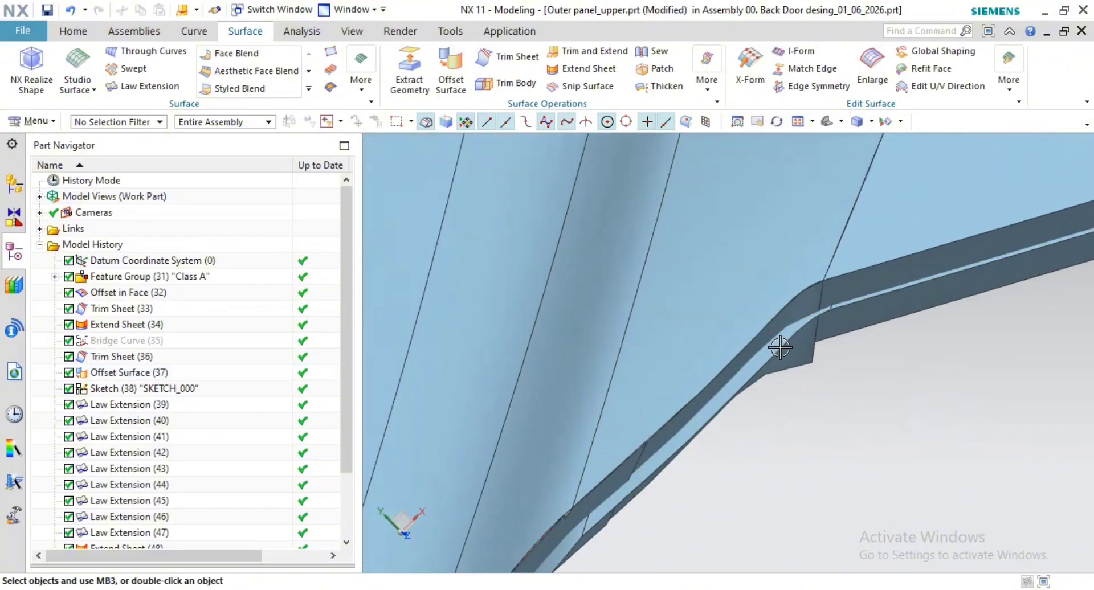
{"action": "scroll", "coordinate": [780, 347], "scroll_direction": "up", "scroll_amount": 6}
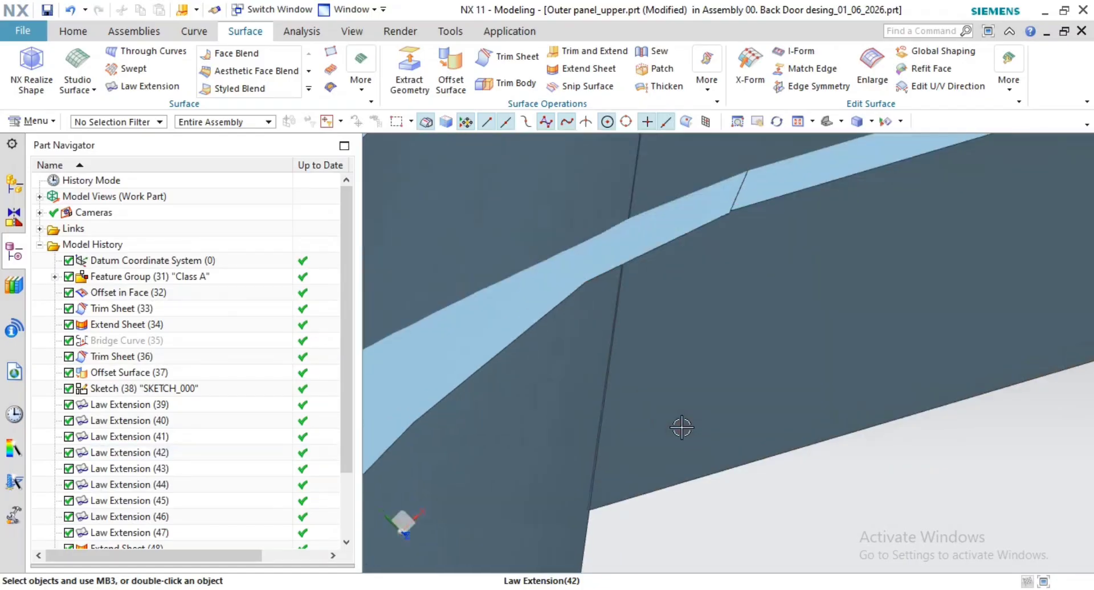
{"action": "scroll", "coordinate": [682, 428], "scroll_direction": "up", "scroll_amount": 1}
{"action": "middle_click_drag", "start_coordinate": [652, 484], "coordinate": [677, 400], "text": "shift"}
{"action": "scroll", "coordinate": [617, 497], "scroll_direction": "up", "scroll_amount": 3}
{"action": "scroll", "coordinate": [674, 407], "scroll_direction": "down", "scroll_amount": 5}
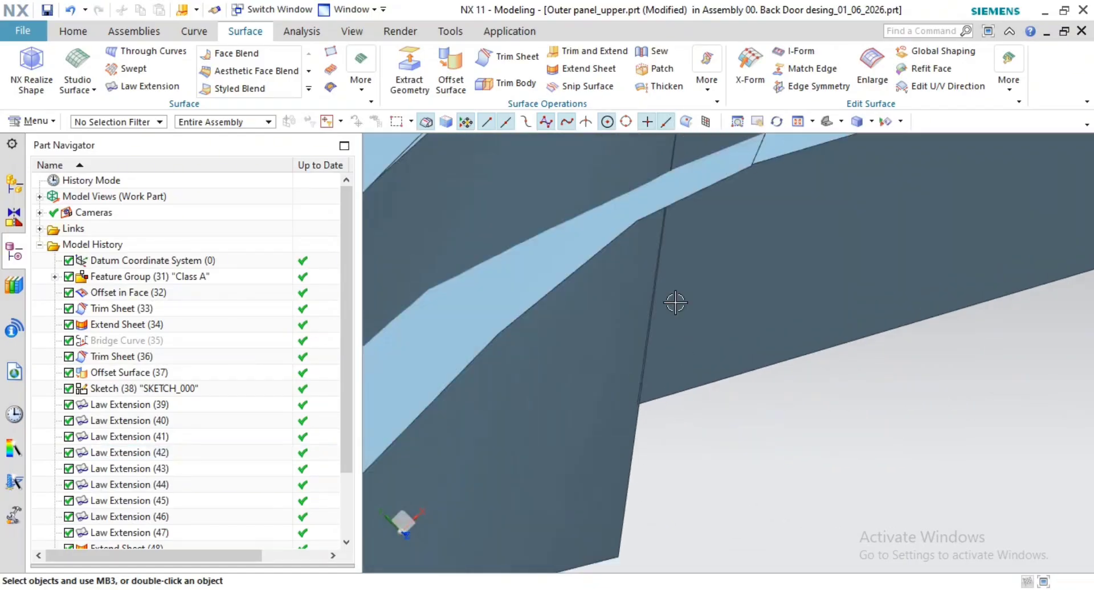
{"action": "left_click", "coordinate": [655, 54]}
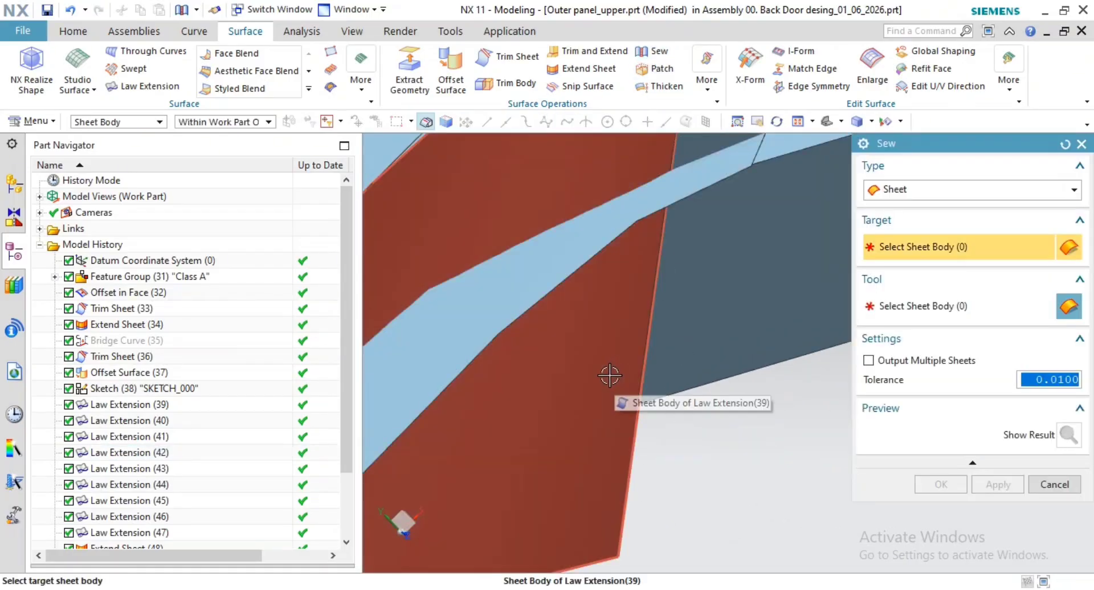
{"action": "middle_click_drag", "start_coordinate": [610, 376], "coordinate": [730, 342], "text": "shift"}
{"action": "scroll", "coordinate": [660, 249], "scroll_direction": "down", "scroll_amount": 3}
{"action": "scroll", "coordinate": [712, 203], "scroll_direction": "up", "scroll_amount": 4}
{"action": "scroll", "coordinate": [730, 342], "scroll_direction": "up", "scroll_amount": 4}
{"action": "middle_click_drag", "start_coordinate": [740, 286], "coordinate": [725, 409], "text": "shift"}
{"action": "key", "text": "Escape"}
Step: Extend the facing end edges of the Law Extension (39) and Law Extension (42) flange sheets by 2.5 mm each with Extend Sheet
{"action": "left_click", "coordinate": [579, 70]}
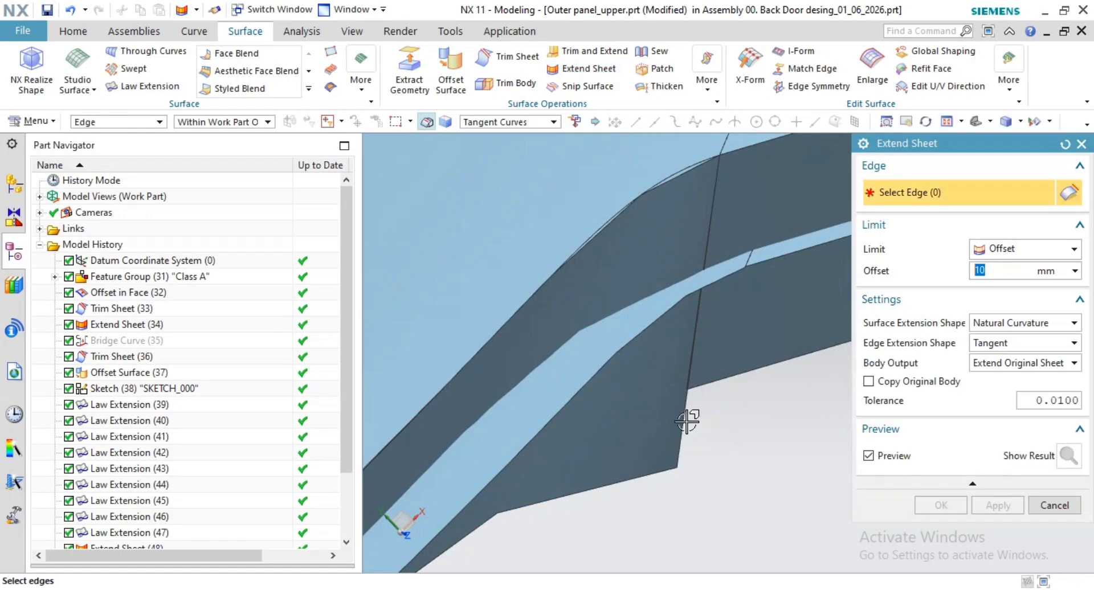
{"action": "middle_click_drag", "start_coordinate": [742, 430], "coordinate": [567, 469], "text": "shift"}
{"action": "scroll", "coordinate": [566, 469], "scroll_direction": "down", "scroll_amount": 4}
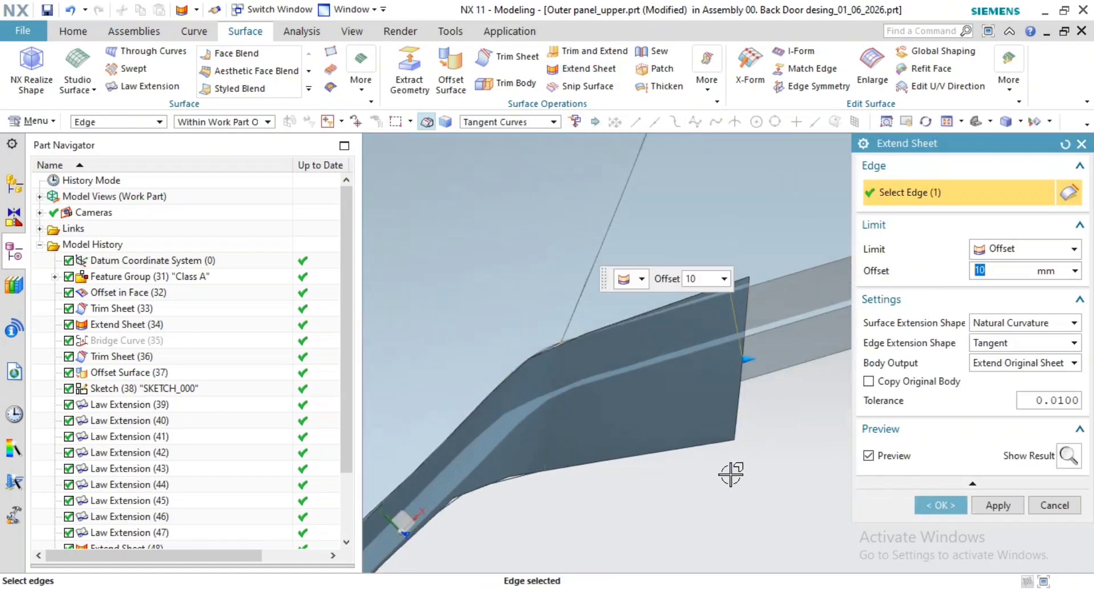
{"action": "left_click_drag", "start_coordinate": [727, 365], "coordinate": [626, 390]}
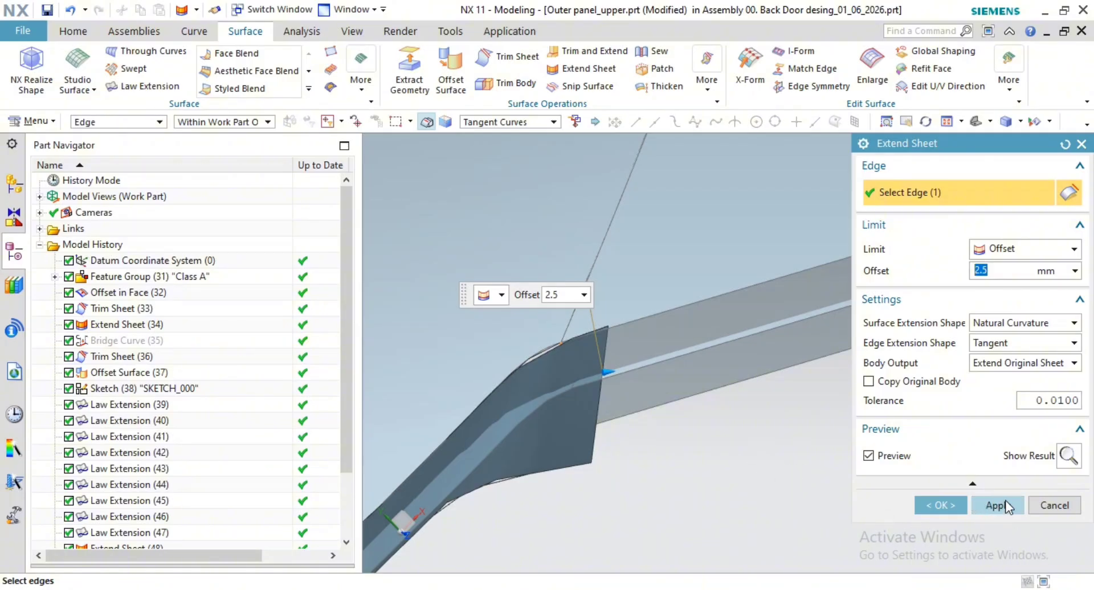
{"action": "left_click", "coordinate": [986, 505]}
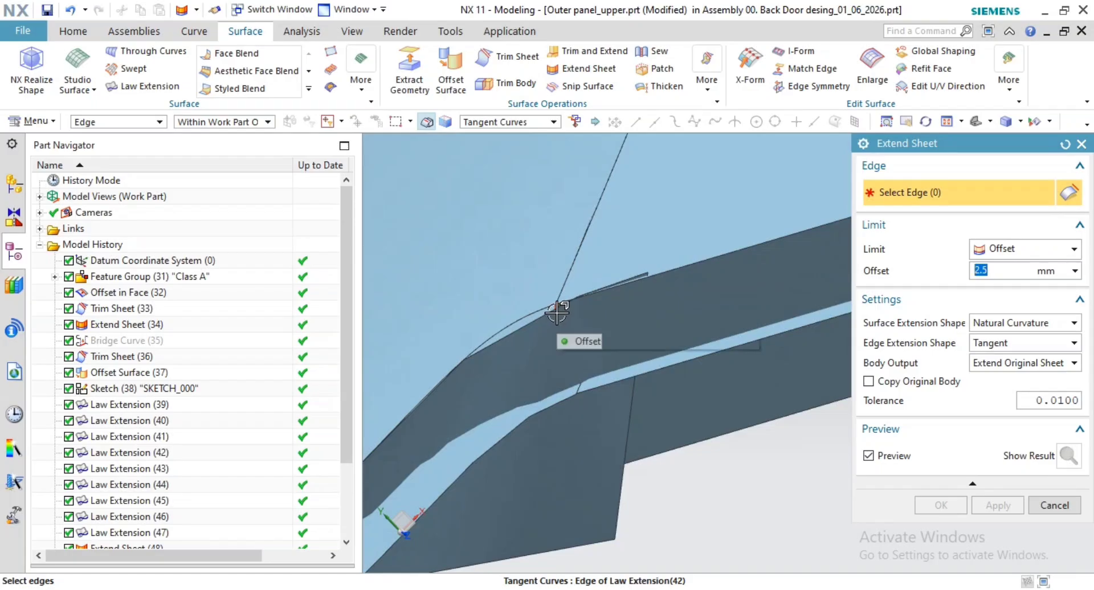
{"action": "left_click", "coordinate": [557, 312]}
{"action": "left_click", "coordinate": [965, 505]}
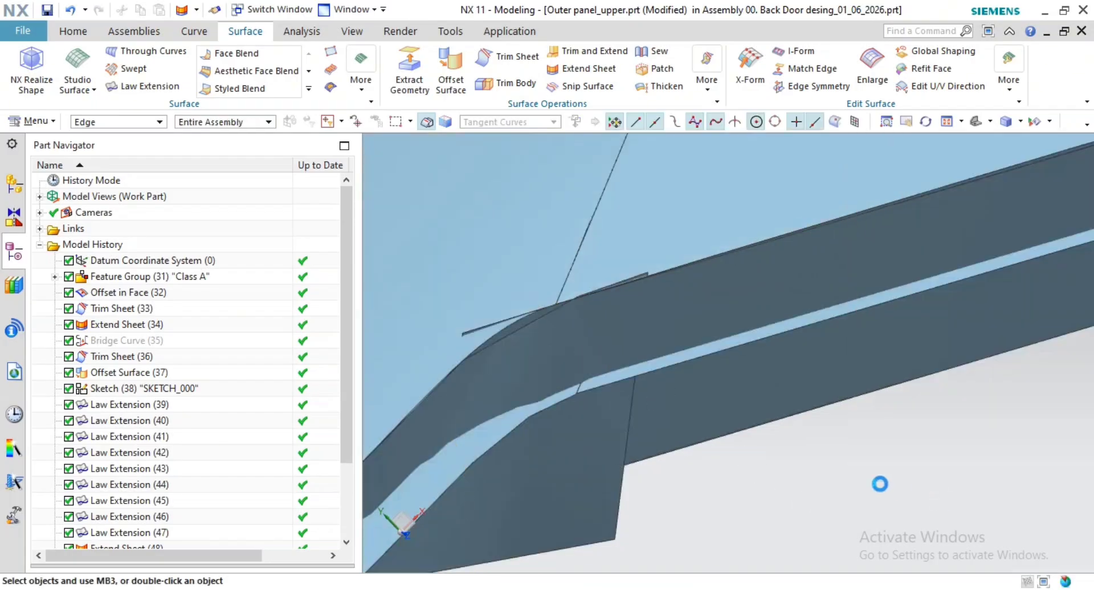
Step: Trim the two overlapping flange extensions at the bend against each other using Trim and Extend with the Make Corner type
{"action": "middle_click_drag", "start_coordinate": [751, 447], "coordinate": [810, 408]}
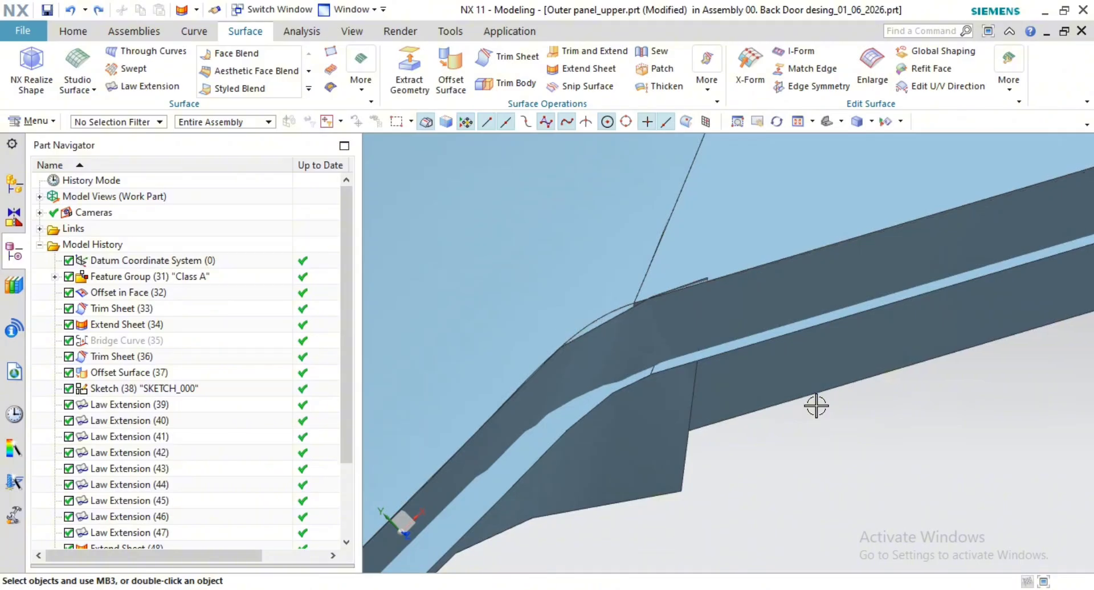
{"action": "middle_click_drag", "start_coordinate": [807, 407], "coordinate": [712, 320]}
{"action": "scroll", "coordinate": [534, 500], "scroll_direction": "up", "scroll_amount": 3}
{"action": "middle_click_drag", "start_coordinate": [548, 400], "coordinate": [826, 376], "text": "shift"}
{"action": "scroll", "coordinate": [826, 376], "scroll_direction": "up", "scroll_amount": 3}
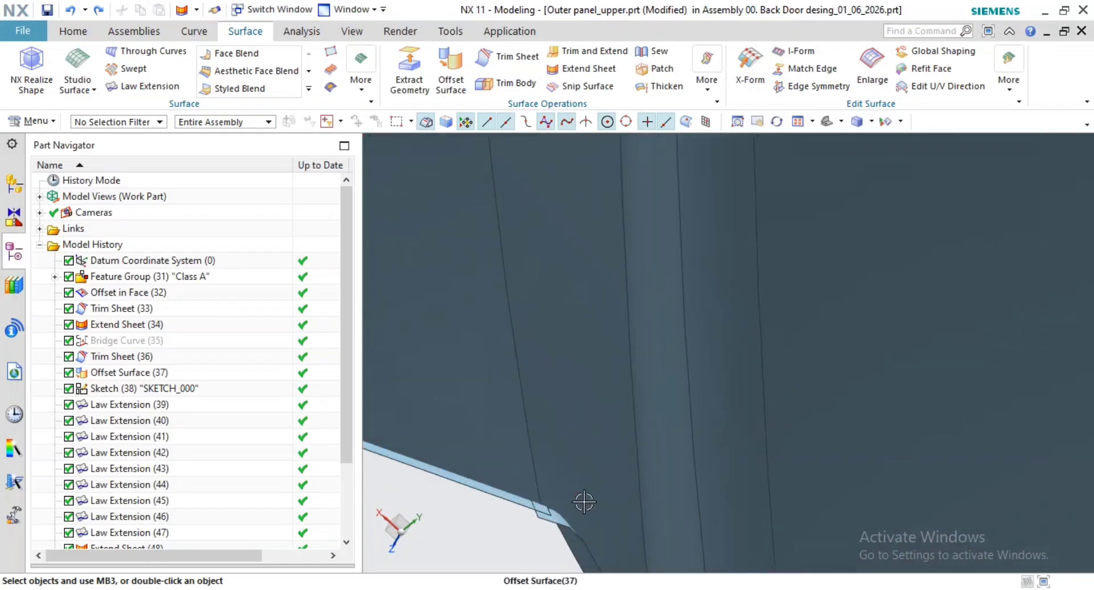
{"action": "scroll", "coordinate": [583, 502], "scroll_direction": "up", "scroll_amount": 2}
{"action": "middle_click_drag", "start_coordinate": [584, 503], "coordinate": [738, 359], "text": "shift"}
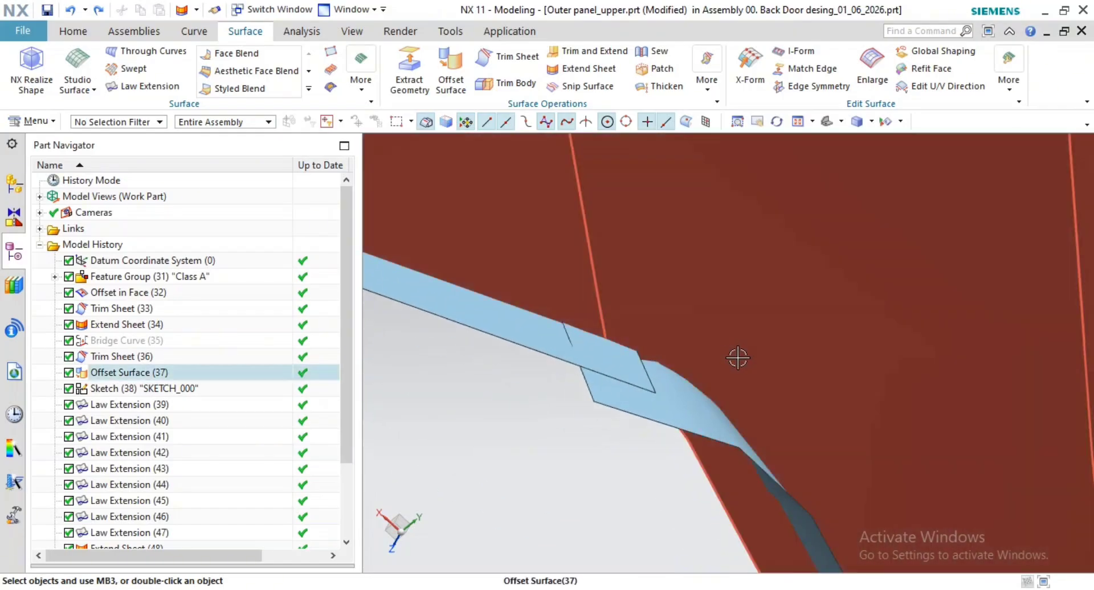
{"action": "scroll", "coordinate": [734, 360], "scroll_direction": "up", "scroll_amount": 2}
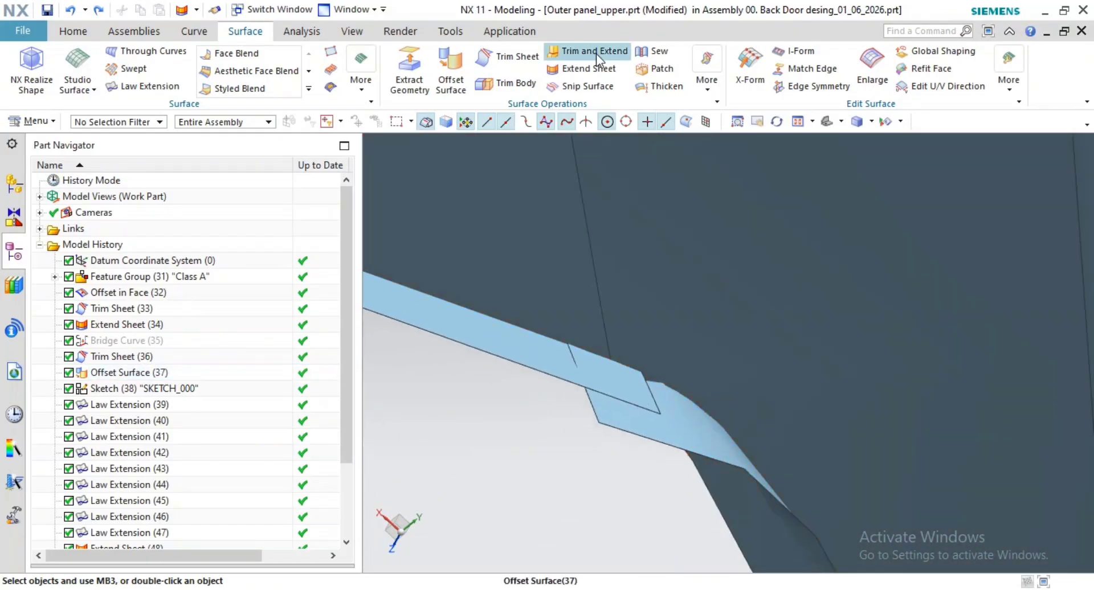
{"action": "left_click", "coordinate": [596, 54]}
{"action": "left_click", "coordinate": [513, 347]}
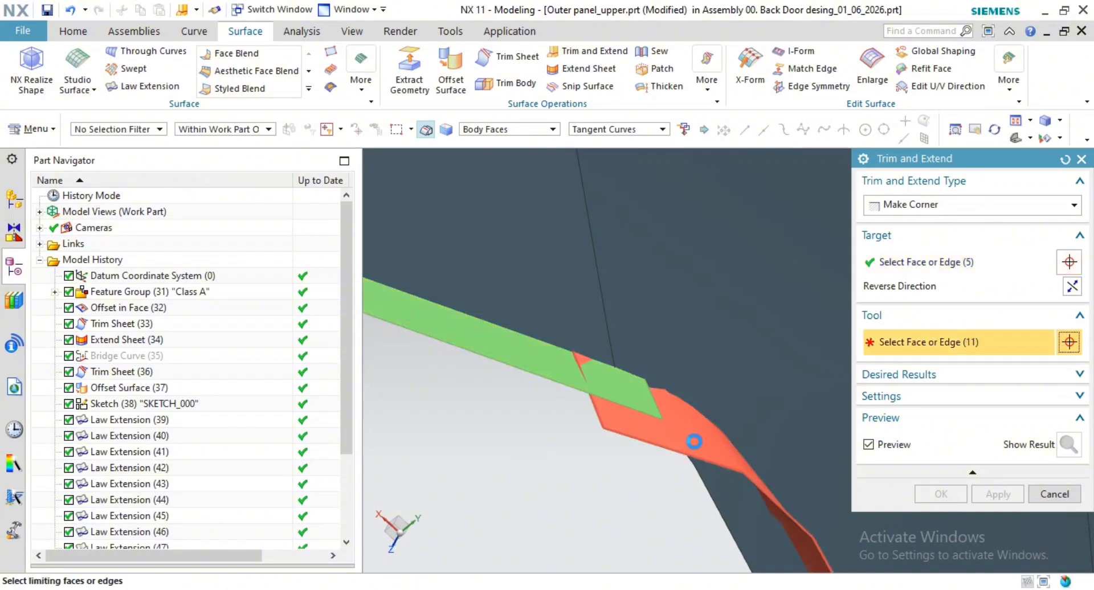
{"action": "left_click", "coordinate": [694, 441]}
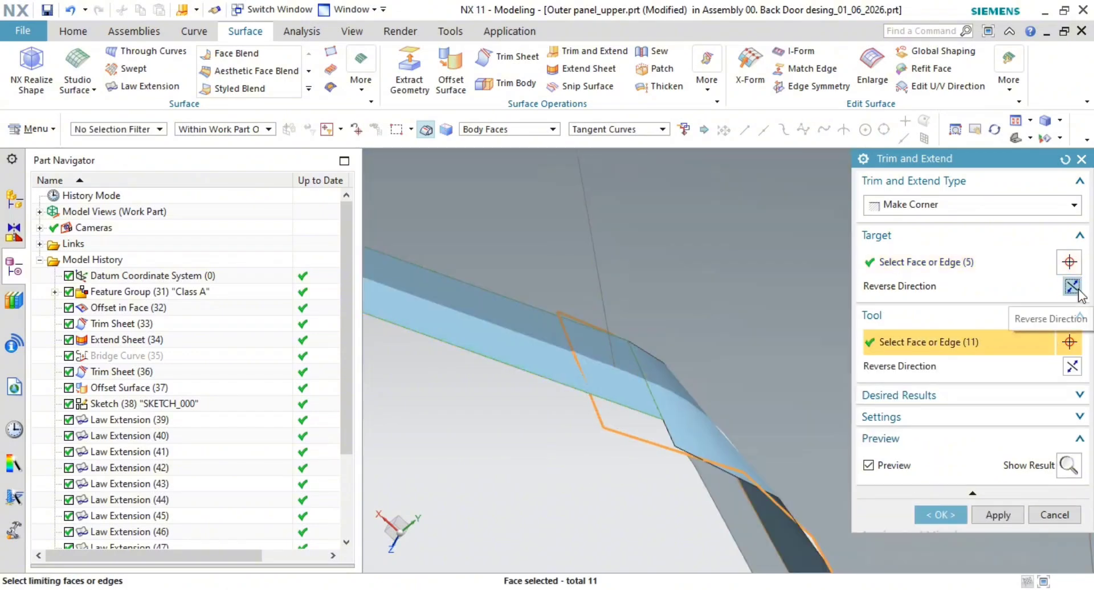
{"action": "left_click", "coordinate": [941, 514]}
{"action": "scroll", "coordinate": [684, 414], "scroll_direction": "up", "scroll_amount": 5}
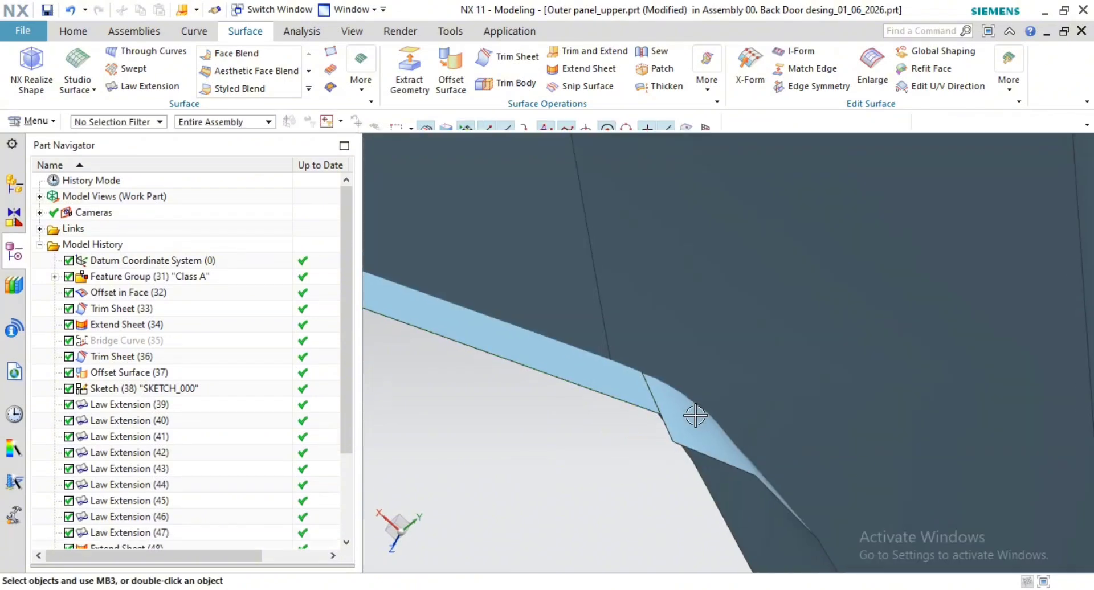
{"action": "scroll", "coordinate": [735, 409], "scroll_direction": "down", "scroll_amount": 10}
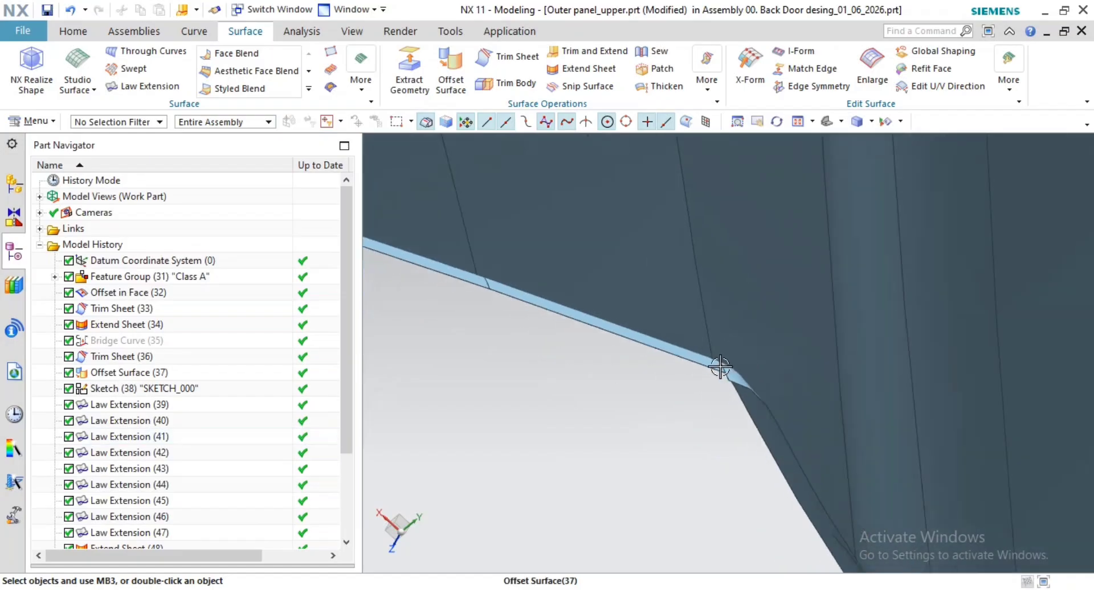
{"action": "middle_click_drag", "start_coordinate": [696, 313], "coordinate": [811, 304]}
{"action": "scroll", "coordinate": [648, 249], "scroll_direction": "up", "scroll_amount": 4}
{"action": "middle_click_drag", "start_coordinate": [655, 181], "coordinate": [659, 398], "text": "shift"}
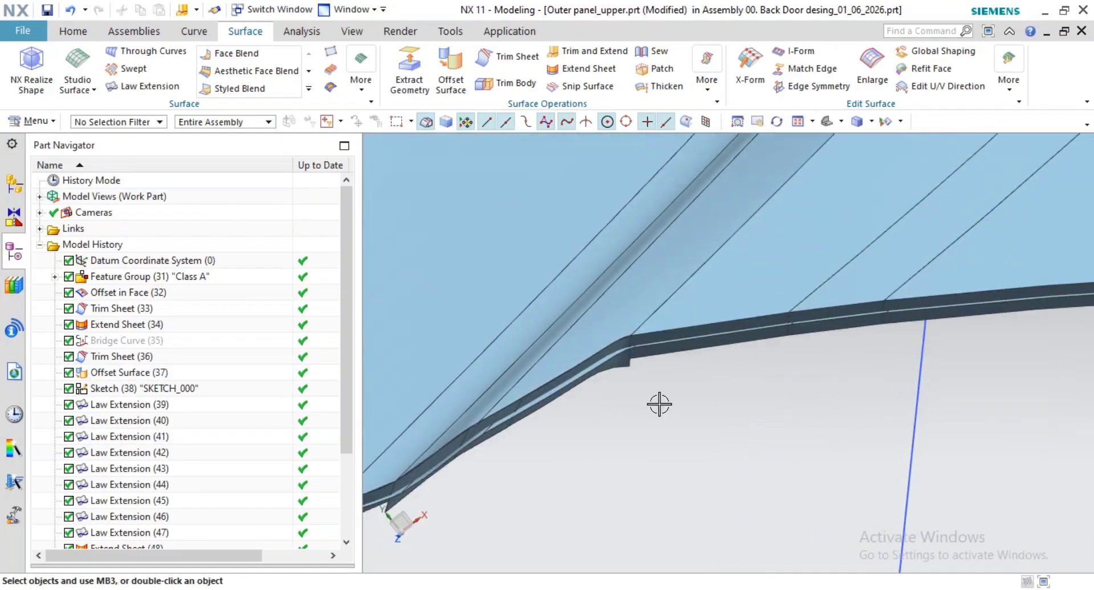
{"action": "scroll", "coordinate": [650, 374], "scroll_direction": "up", "scroll_amount": 8}
{"action": "middle_click_drag", "start_coordinate": [601, 270], "coordinate": [359, 362], "text": "shift"}
{"action": "left_click", "coordinate": [668, 52]}
{"action": "scroll", "coordinate": [618, 339], "scroll_direction": "down", "scroll_amount": 4}
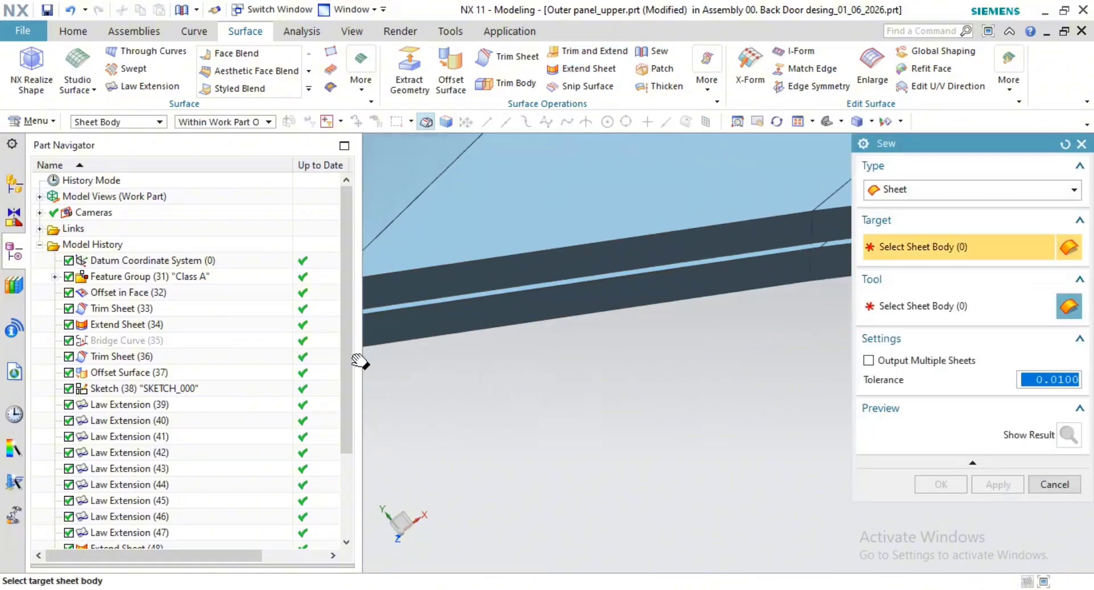
{"action": "scroll", "coordinate": [693, 298], "scroll_direction": "down", "scroll_amount": 1}
{"action": "middle_click_drag", "start_coordinate": [694, 298], "coordinate": [530, 340], "text": "shift"}
{"action": "scroll", "coordinate": [493, 315], "scroll_direction": "up", "scroll_amount": 1}
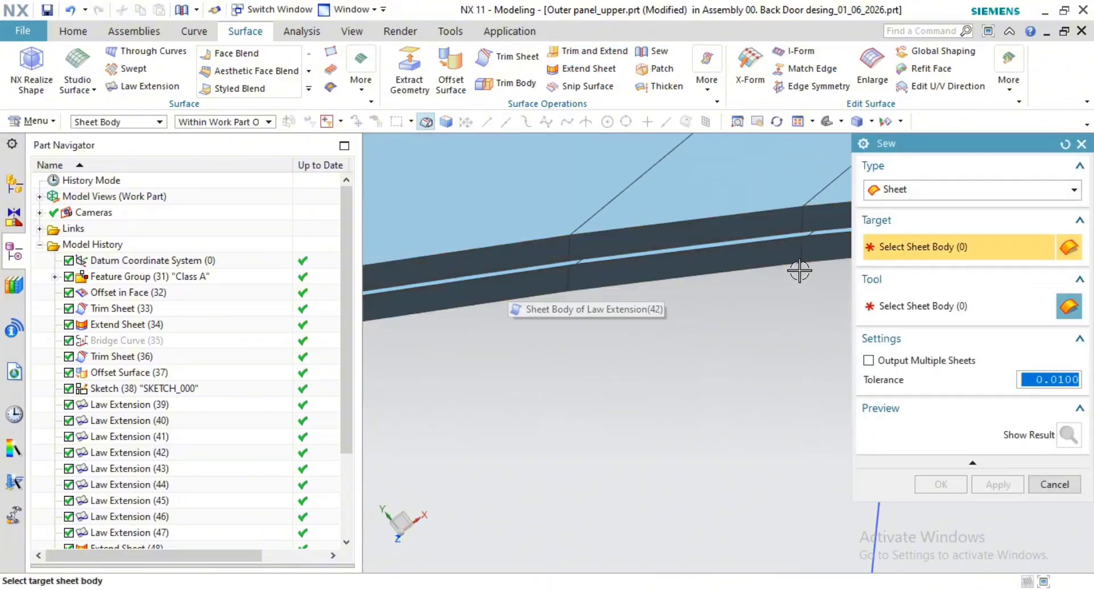
{"action": "middle_click_drag", "start_coordinate": [790, 346], "coordinate": [425, 451], "text": "shift"}
{"action": "middle_click_drag", "start_coordinate": [730, 402], "coordinate": [362, 410], "text": "shift"}
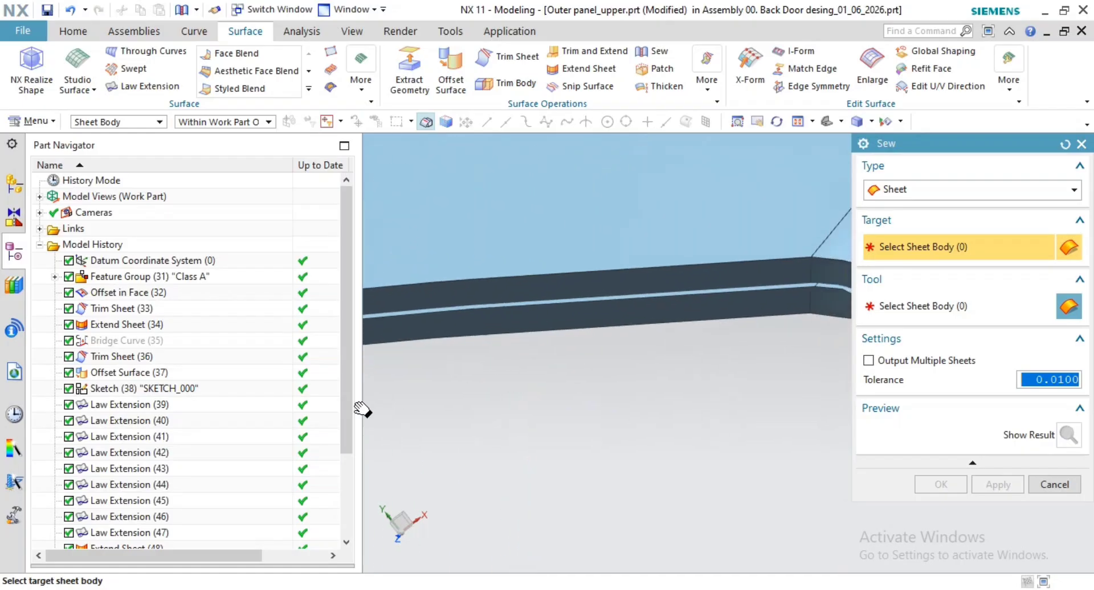
{"action": "middle_click_drag", "start_coordinate": [787, 291], "coordinate": [506, 295], "text": "shift"}
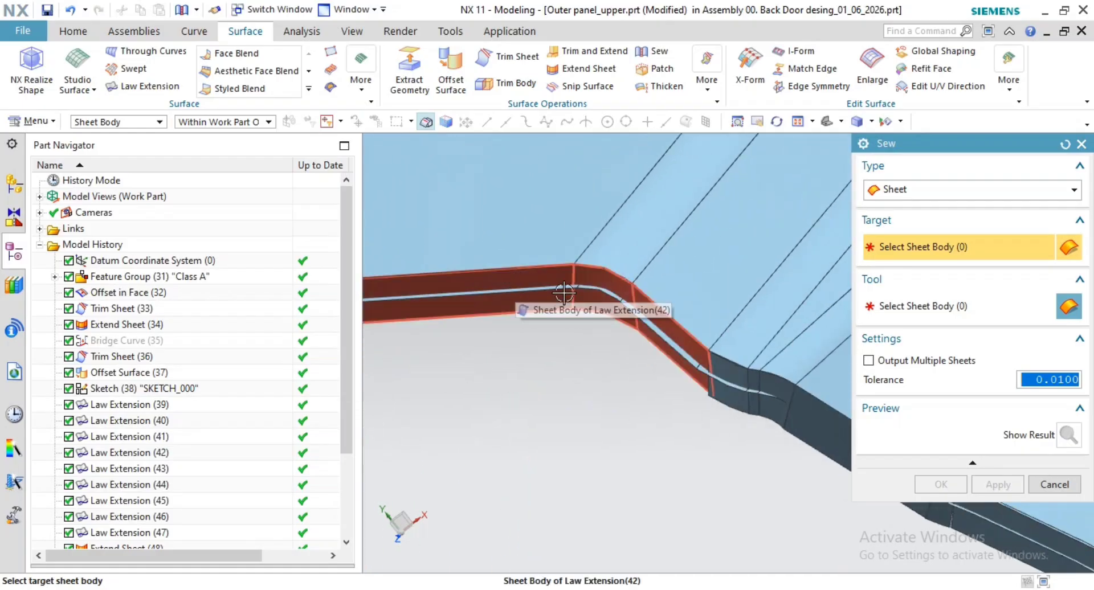
{"action": "scroll", "coordinate": [721, 380], "scroll_direction": "up", "scroll_amount": 6}
{"action": "key", "text": "Escape"}
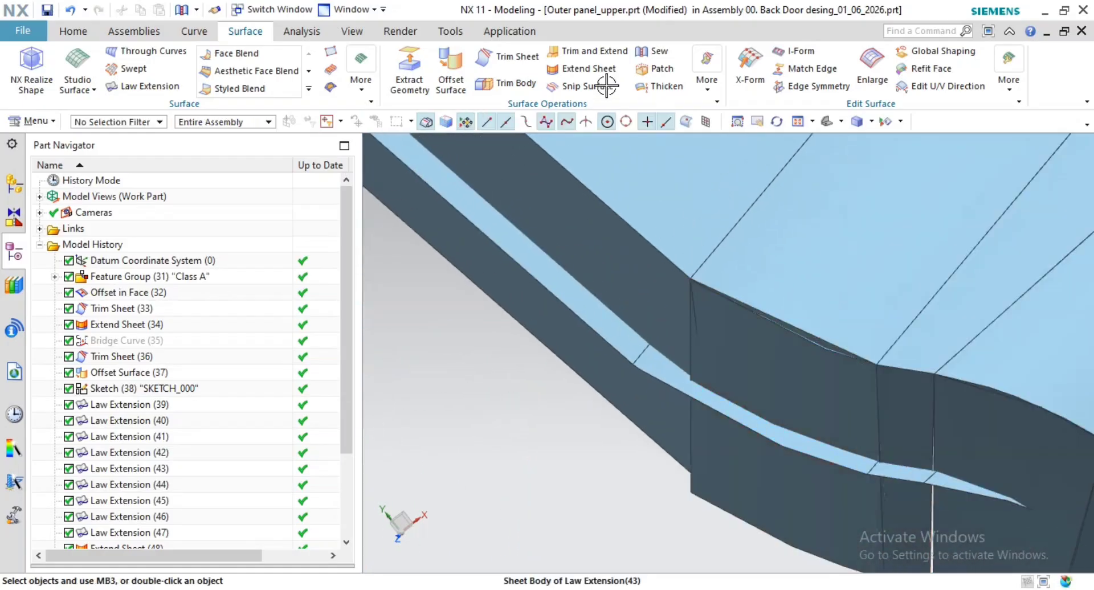
Step: Try to make a corner between the Law Extension (43) sheet and the adjoining flange sheet with Trim and Extend
{"action": "left_click", "coordinate": [581, 56]}
{"action": "left_click", "coordinate": [702, 336]}
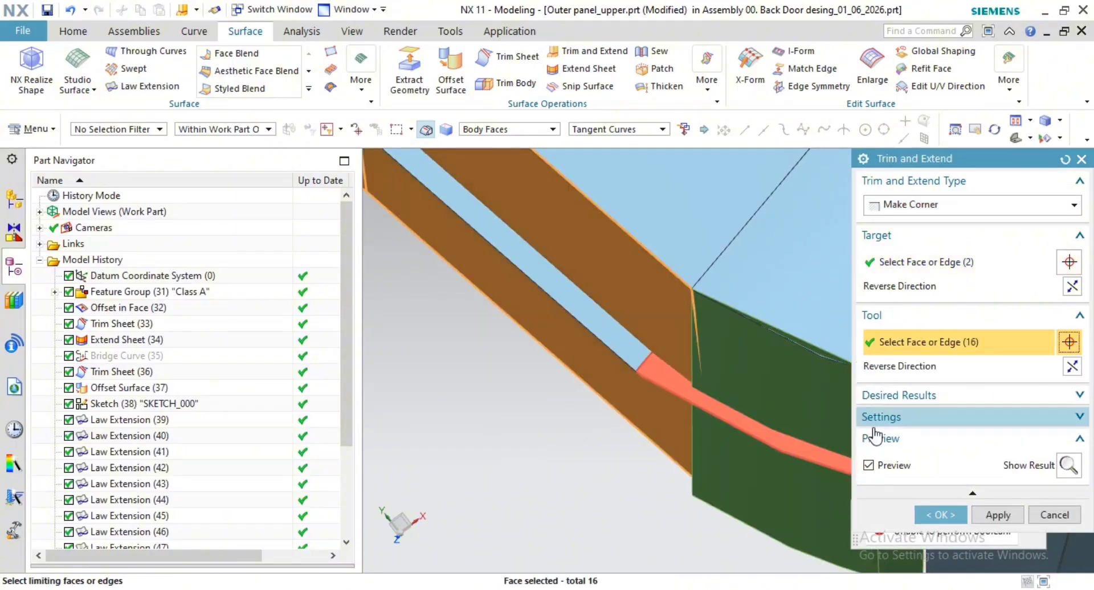
{"action": "middle_click", "coordinate": [969, 402]}
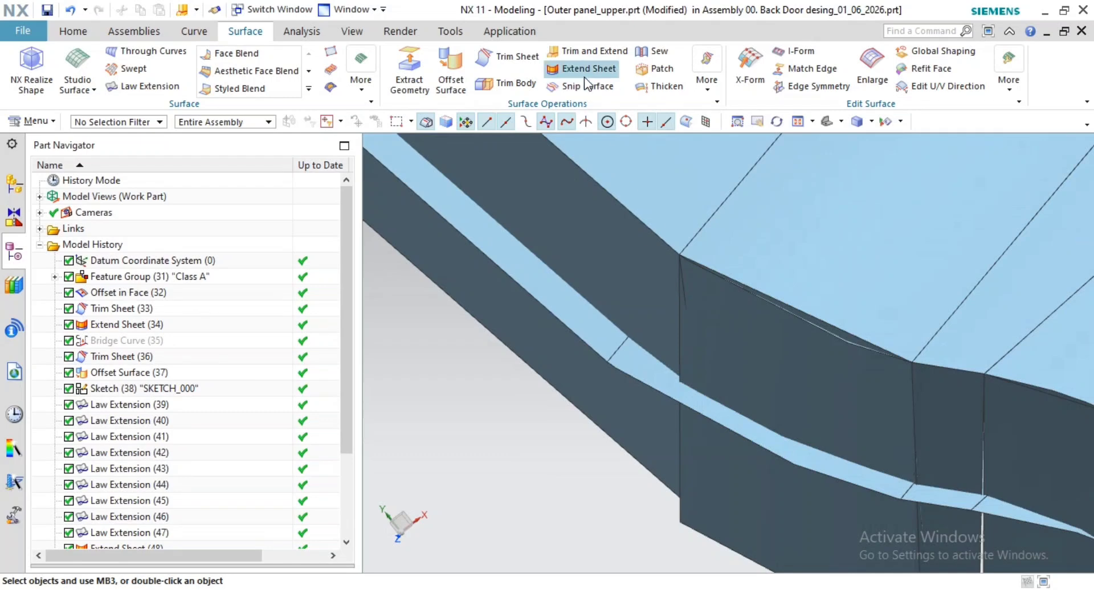
Step: Extend the facing end edges of the two flange sheets at the next bend by 2.5 mm each with Extend Sheet
{"action": "left_click", "coordinate": [586, 73]}
{"action": "left_click", "coordinate": [683, 305]}
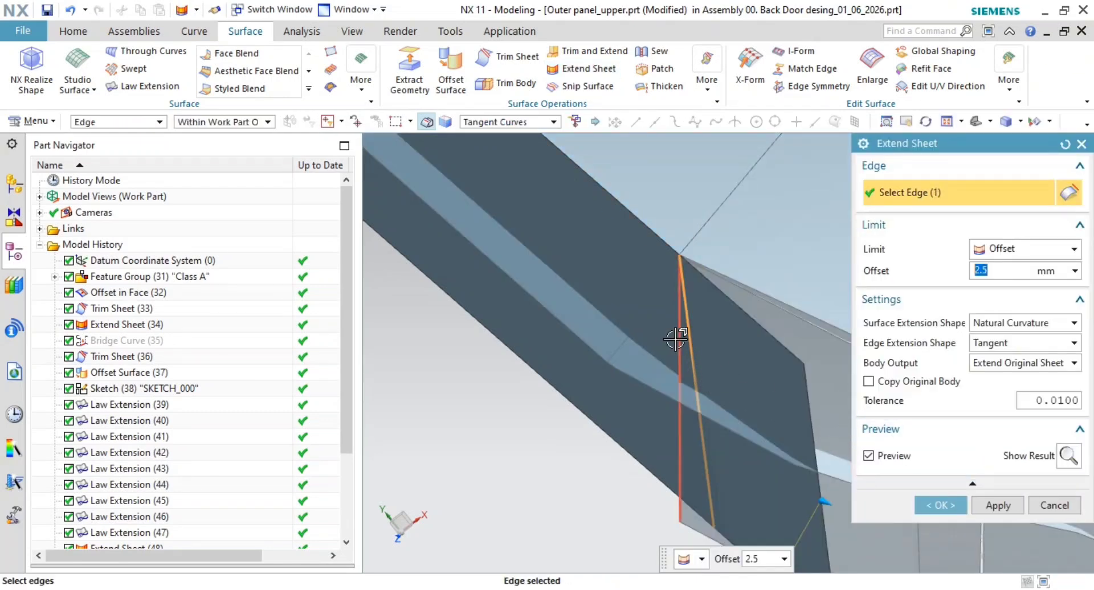
{"action": "left_click", "coordinate": [783, 463]}
{"action": "left_click", "coordinate": [939, 506]}
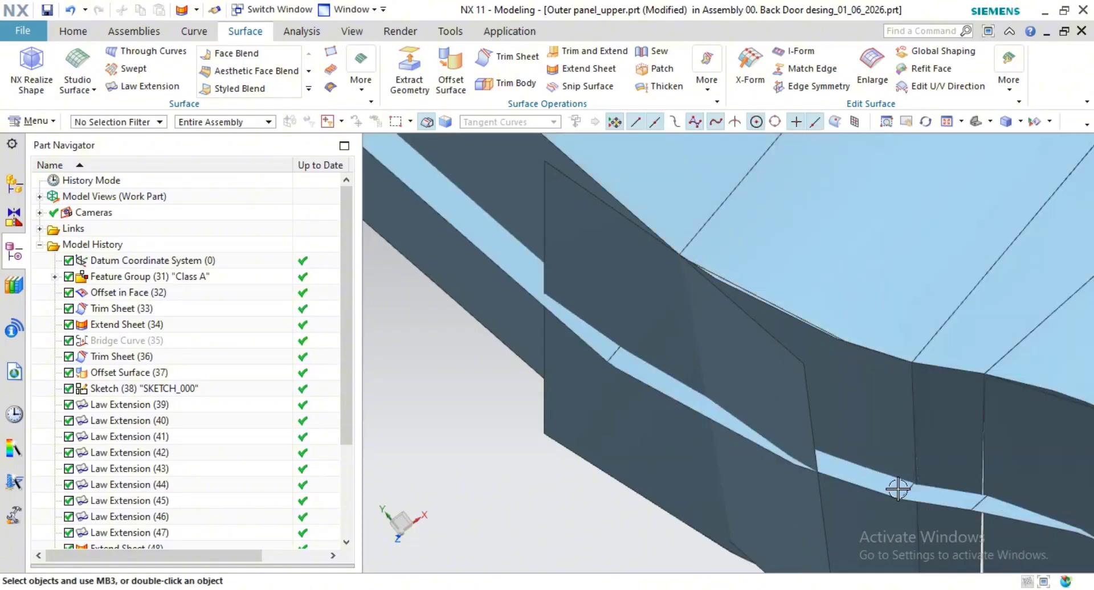
Step: Make a corner between the two overlapping extended flange sheets with Trim and Extend, reversing both the target and tool directions
{"action": "left_click", "coordinate": [576, 50]}
{"action": "left_click", "coordinate": [507, 350]}
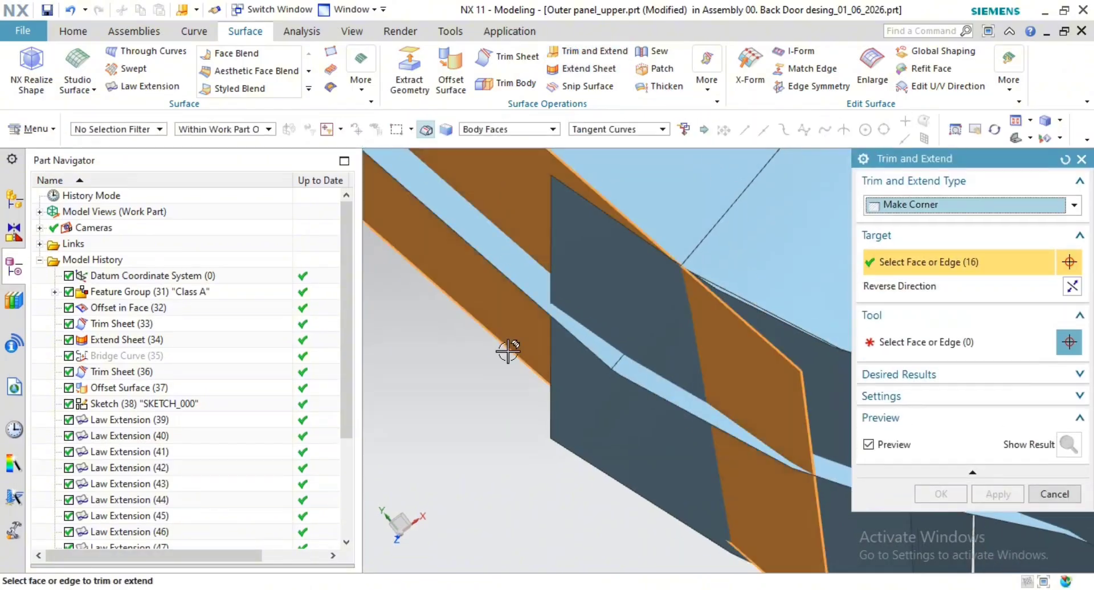
{"action": "middle_click", "coordinate": [483, 459]}
{"action": "left_click", "coordinate": [732, 464]}
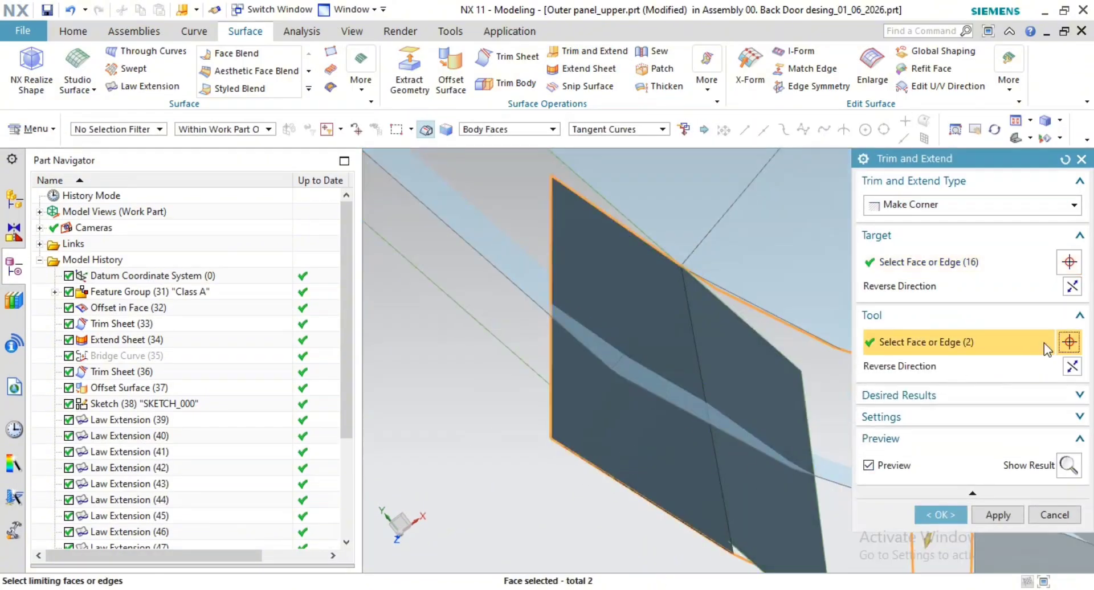
{"action": "left_click", "coordinate": [1073, 288]}
{"action": "left_click", "coordinate": [1073, 367]}
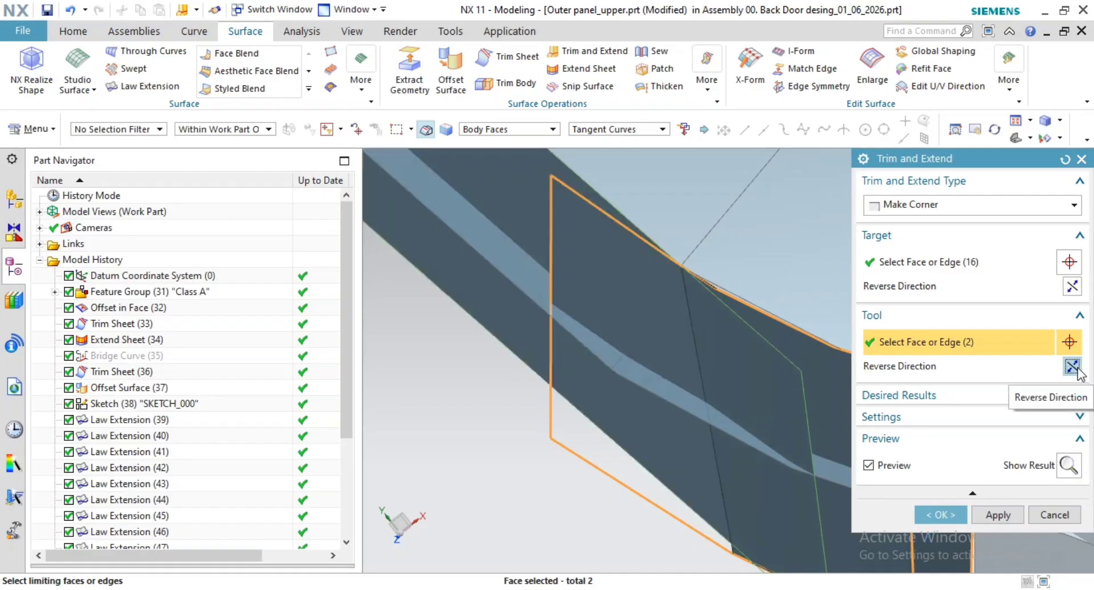
{"action": "middle_click", "coordinate": [520, 489]}
{"action": "scroll", "coordinate": [806, 501], "scroll_direction": "down", "scroll_amount": 3}
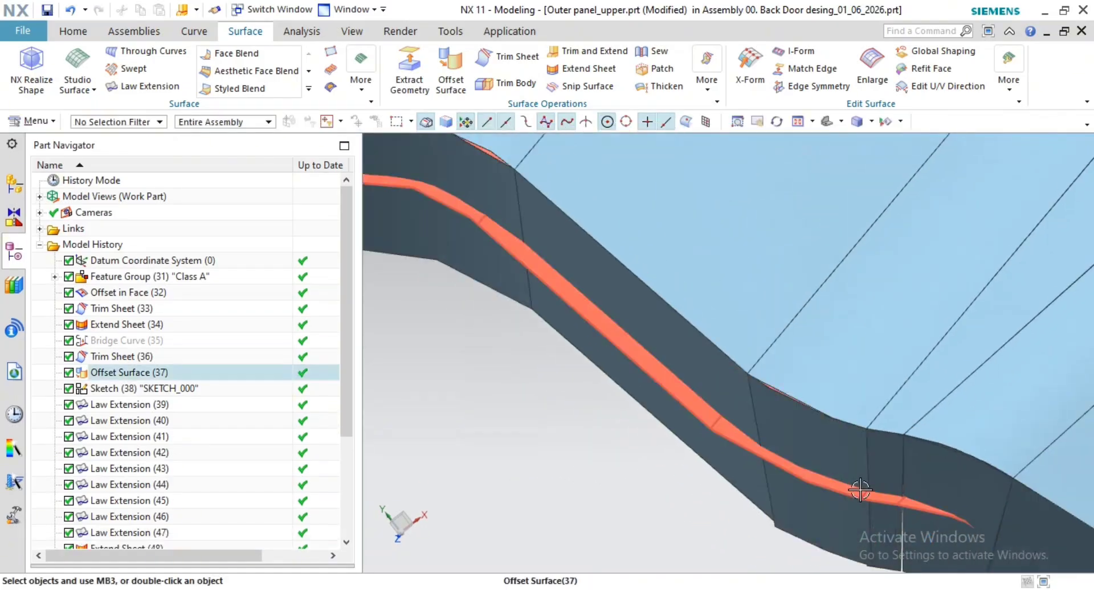
{"action": "middle_click_drag", "start_coordinate": [868, 460], "coordinate": [622, 339], "text": "shift"}
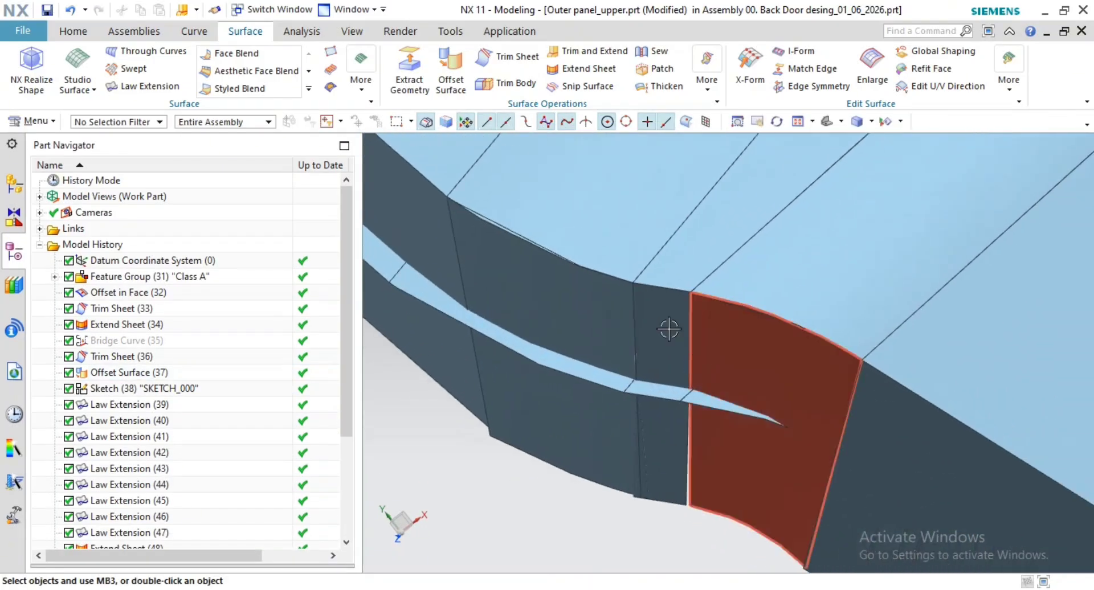
{"action": "left_click", "coordinate": [653, 51]}
{"action": "scroll", "coordinate": [689, 495], "scroll_direction": "up", "scroll_amount": 3}
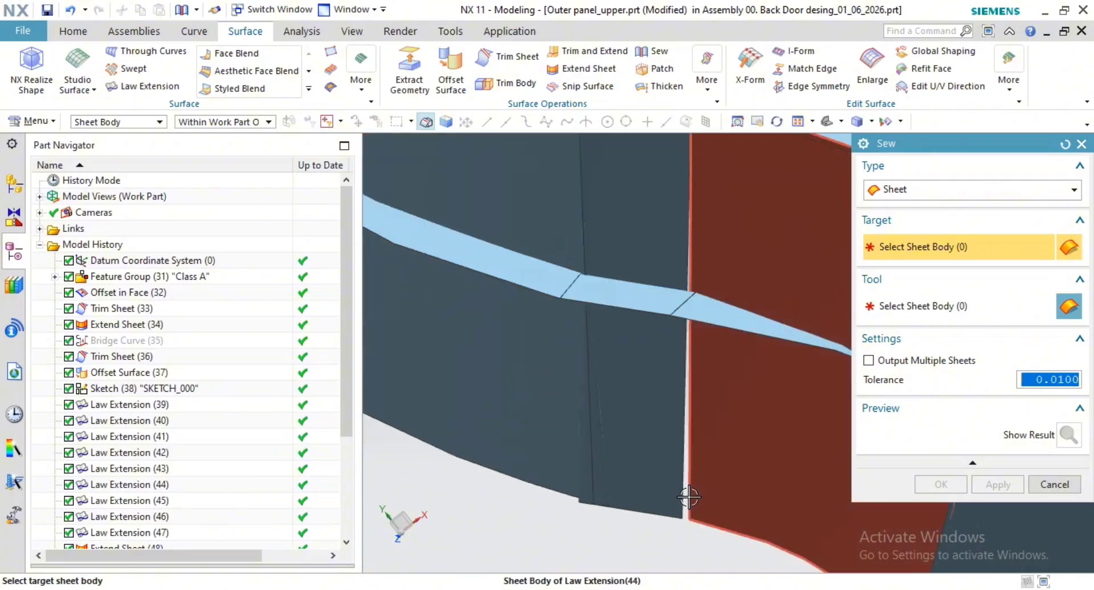
{"action": "key", "text": "Escape"}
Step: Examine the joined flange sheet and the gap to the neighbouring Law Extension (44) sheet from the outer and inner sides
{"action": "scroll", "coordinate": [689, 495], "scroll_direction": "up", "scroll_amount": 2}
{"action": "scroll", "coordinate": [639, 444], "scroll_direction": "down", "scroll_amount": 6}
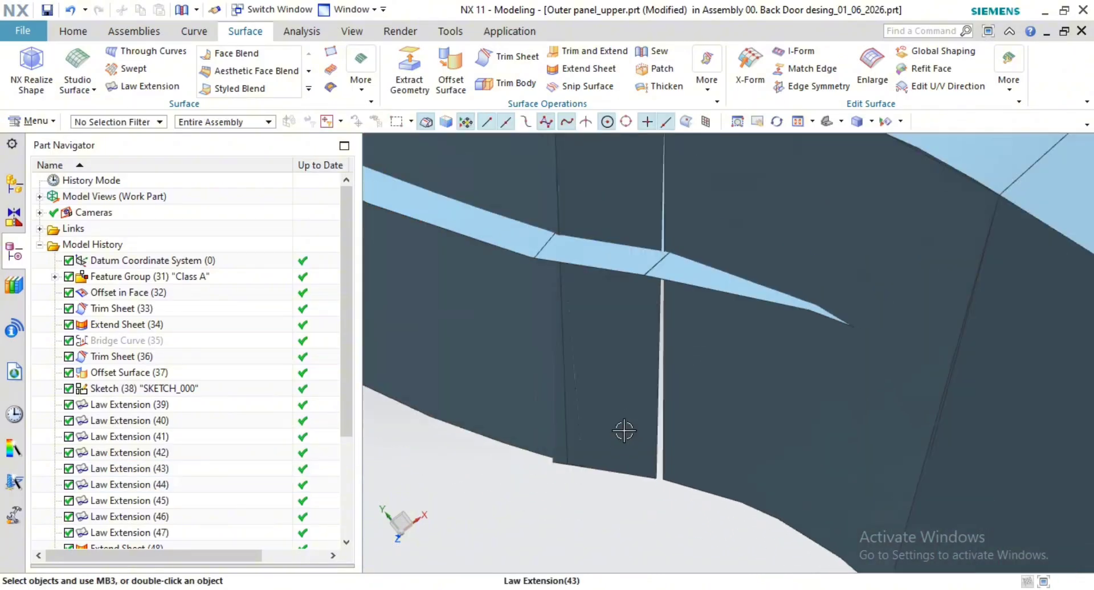
{"action": "scroll", "coordinate": [631, 445], "scroll_direction": "down", "scroll_amount": 2}
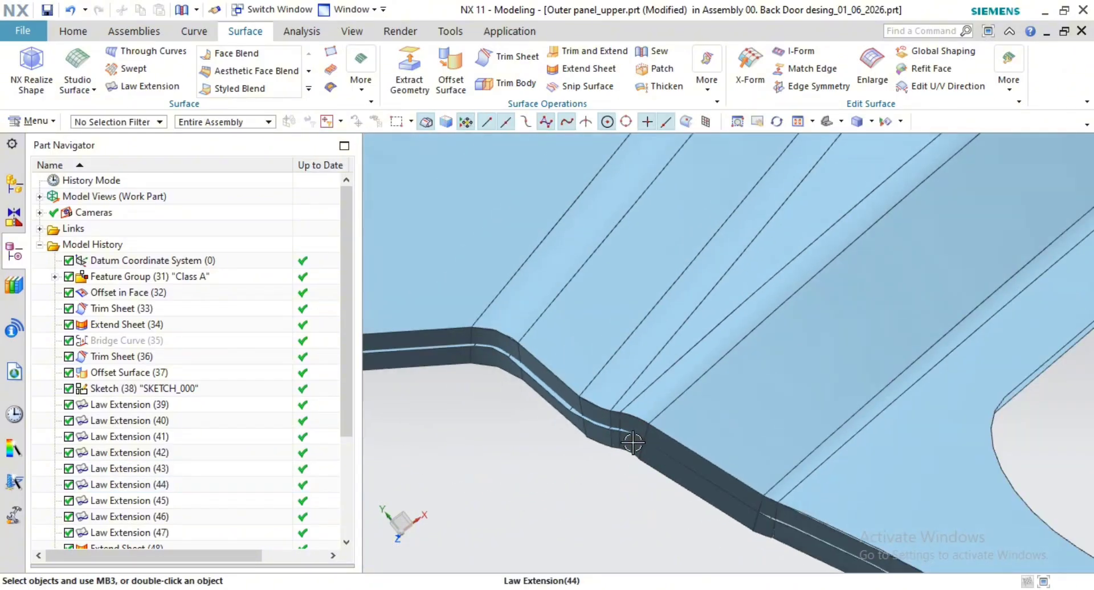
{"action": "middle_click_drag", "start_coordinate": [630, 441], "coordinate": [509, 523]}
{"action": "scroll", "coordinate": [701, 319], "scroll_direction": "down", "scroll_amount": 2}
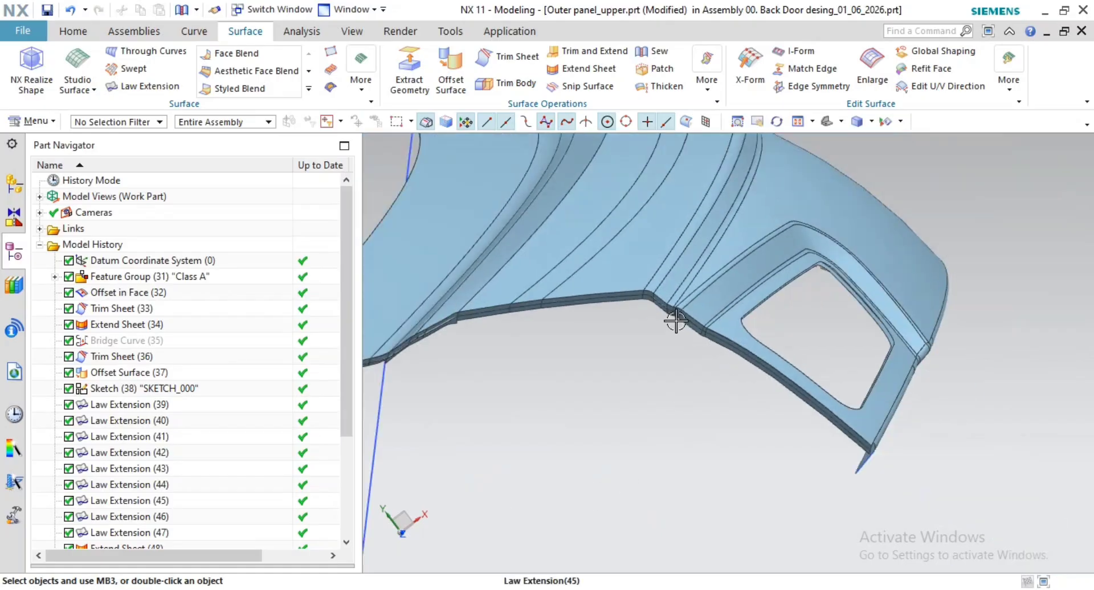
{"action": "mouse_move", "coordinate": [701, 320]}
{"action": "middle_mouse_down"}
{"action": "mouse_move", "coordinate": [691, 296]}
{"action": "mouse_move", "coordinate": [705, 308]}
{"action": "middle_mouse_up"}
{"action": "scroll", "coordinate": [704, 307], "scroll_direction": "up", "scroll_amount": 7}
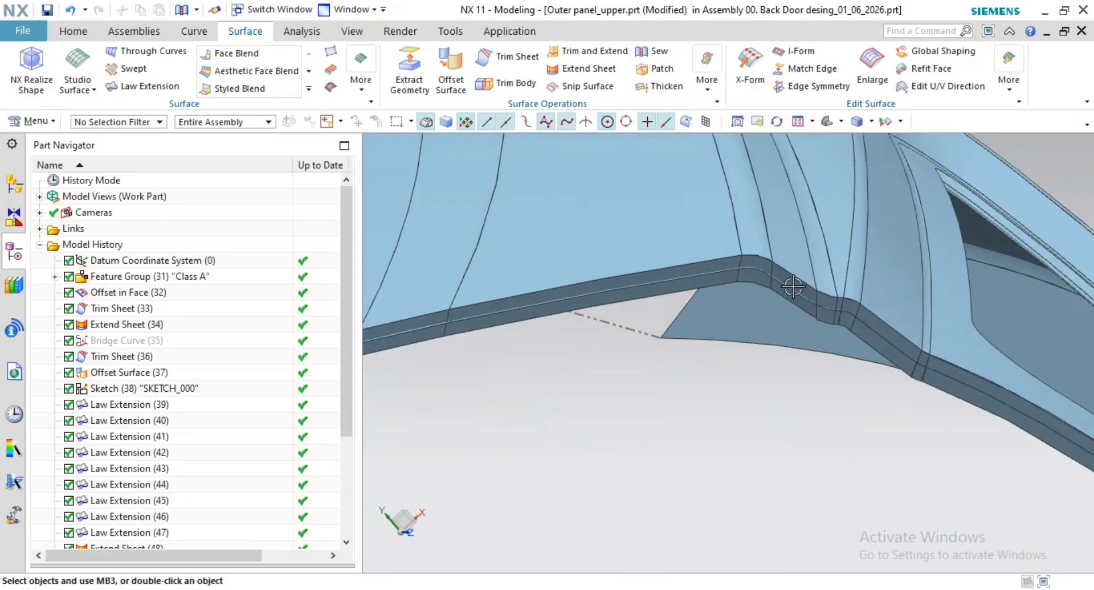
{"action": "middle_click_drag", "start_coordinate": [763, 477], "coordinate": [735, 386], "text": "shift"}
{"action": "scroll", "coordinate": [698, 466], "scroll_direction": "down", "scroll_amount": 6}
{"action": "scroll", "coordinate": [617, 539], "scroll_direction": "down", "scroll_amount": 1}
{"action": "middle_click_drag", "start_coordinate": [807, 257], "coordinate": [758, 285], "text": "shift"}
{"action": "scroll", "coordinate": [760, 257], "scroll_direction": "up", "scroll_amount": 5}
{"action": "scroll", "coordinate": [744, 332], "scroll_direction": "up", "scroll_amount": 5}
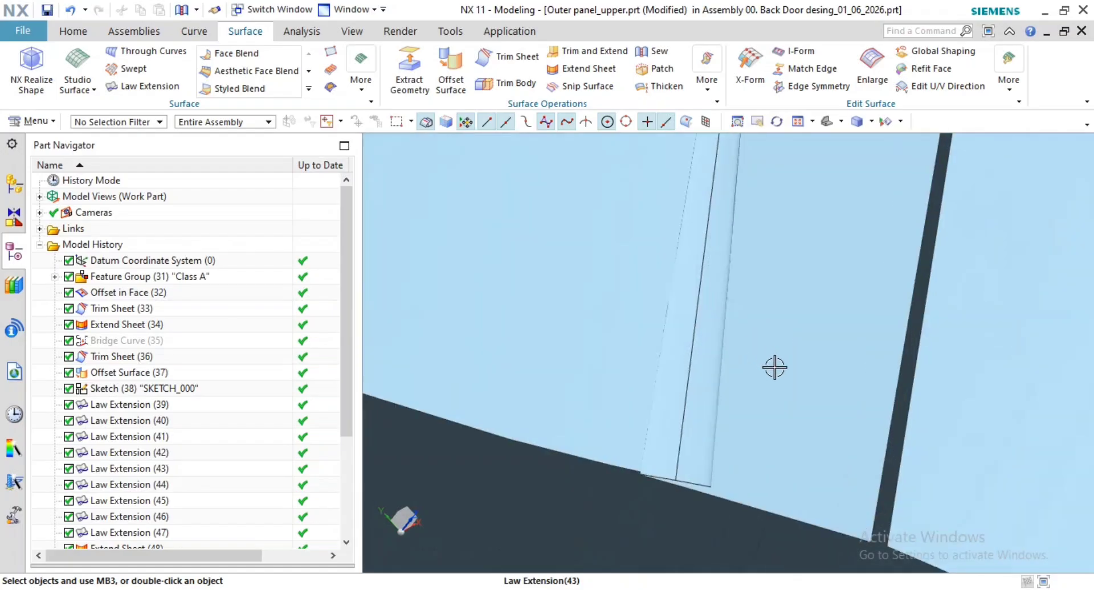
{"action": "scroll", "coordinate": [816, 447], "scroll_direction": "down", "scroll_amount": 1}
{"action": "middle_click_drag", "start_coordinate": [816, 448], "coordinate": [901, 444], "text": "shift"}
{"action": "scroll", "coordinate": [901, 444], "scroll_direction": "down", "scroll_amount": 5}
{"action": "middle_click_drag", "start_coordinate": [849, 292], "coordinate": [841, 434], "text": "shift"}
{"action": "scroll", "coordinate": [842, 433], "scroll_direction": "up", "scroll_amount": 1}
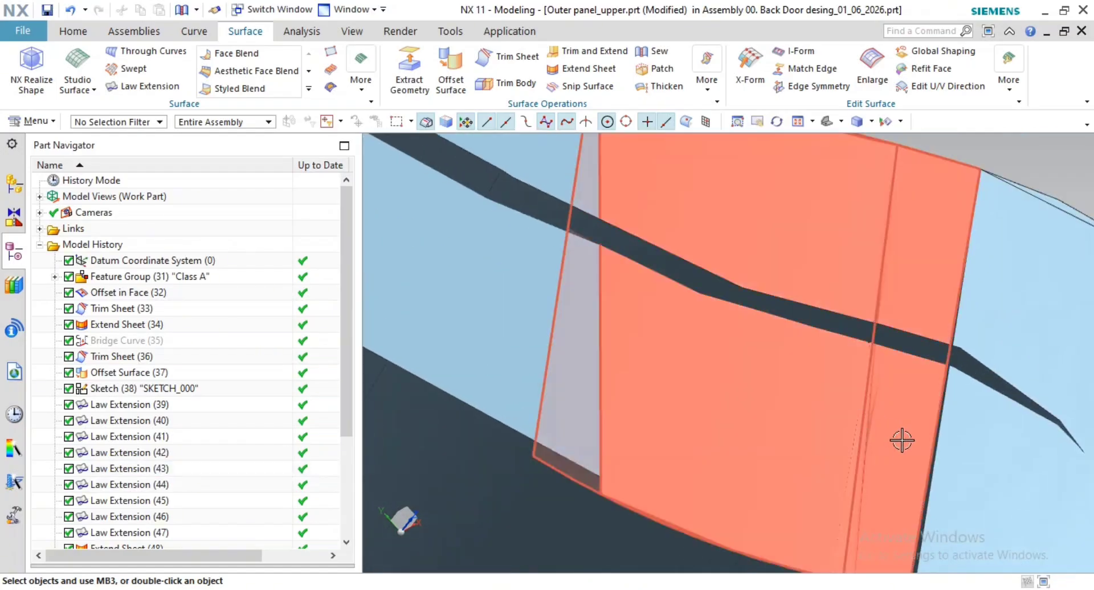
{"action": "middle_click_drag", "start_coordinate": [860, 306], "coordinate": [850, 205], "text": "shift"}
{"action": "scroll", "coordinate": [848, 404], "scroll_direction": "up", "scroll_amount": 3}
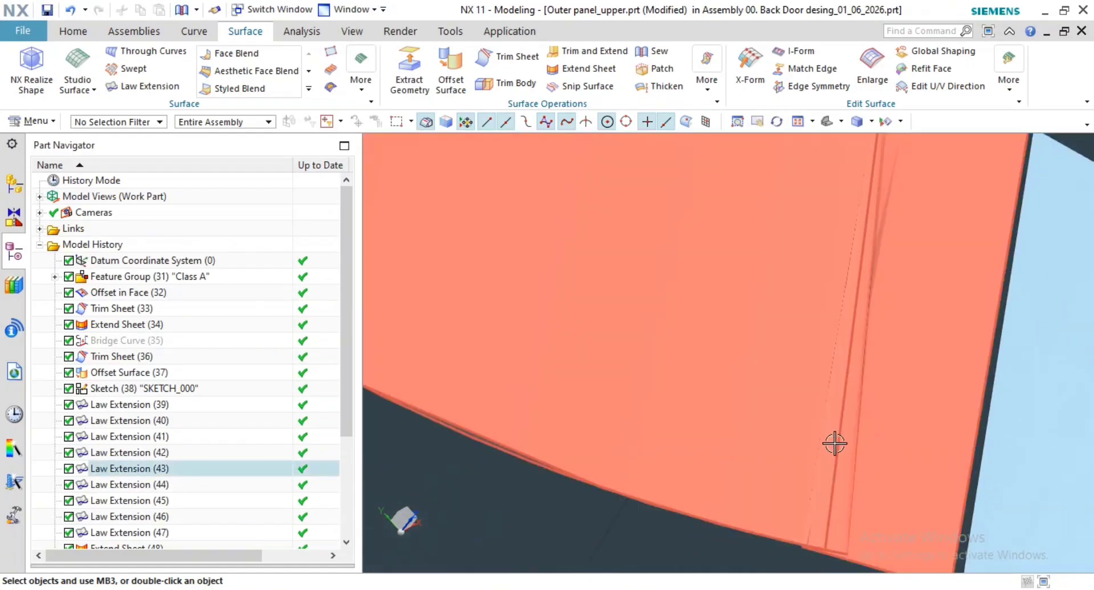
{"action": "middle_click_drag", "start_coordinate": [873, 504], "coordinate": [833, 417], "text": "shift"}
{"action": "scroll", "coordinate": [812, 449], "scroll_direction": "up", "scroll_amount": 5}
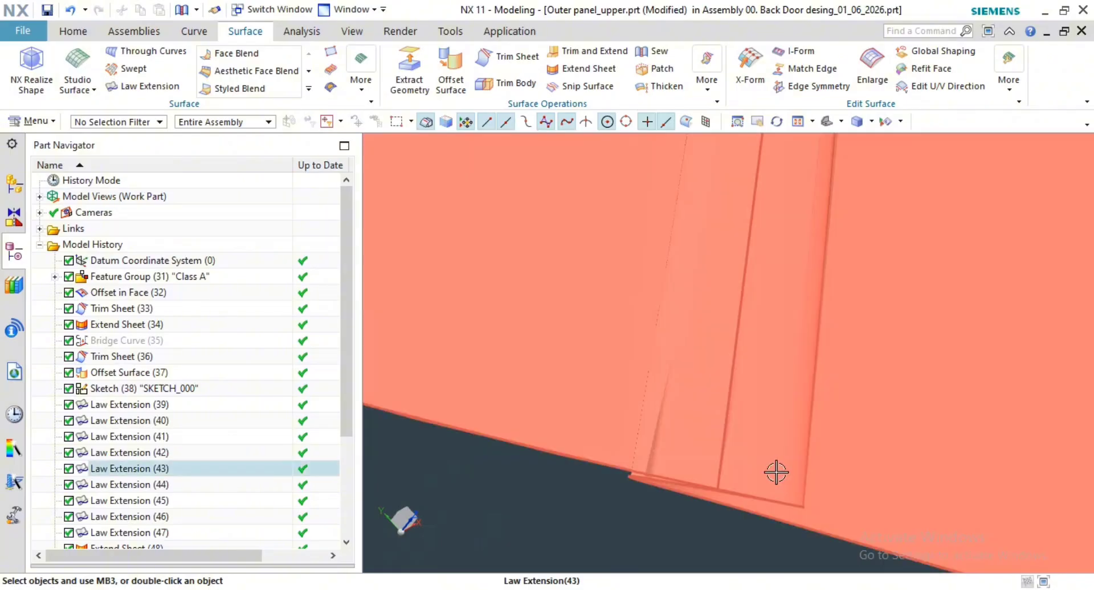
{"action": "middle_click_drag", "start_coordinate": [768, 465], "coordinate": [725, 380]}
{"action": "scroll", "coordinate": [723, 417], "scroll_direction": "down", "scroll_amount": 3}
{"action": "middle_click_drag", "start_coordinate": [723, 417], "coordinate": [741, 254], "text": "shift"}
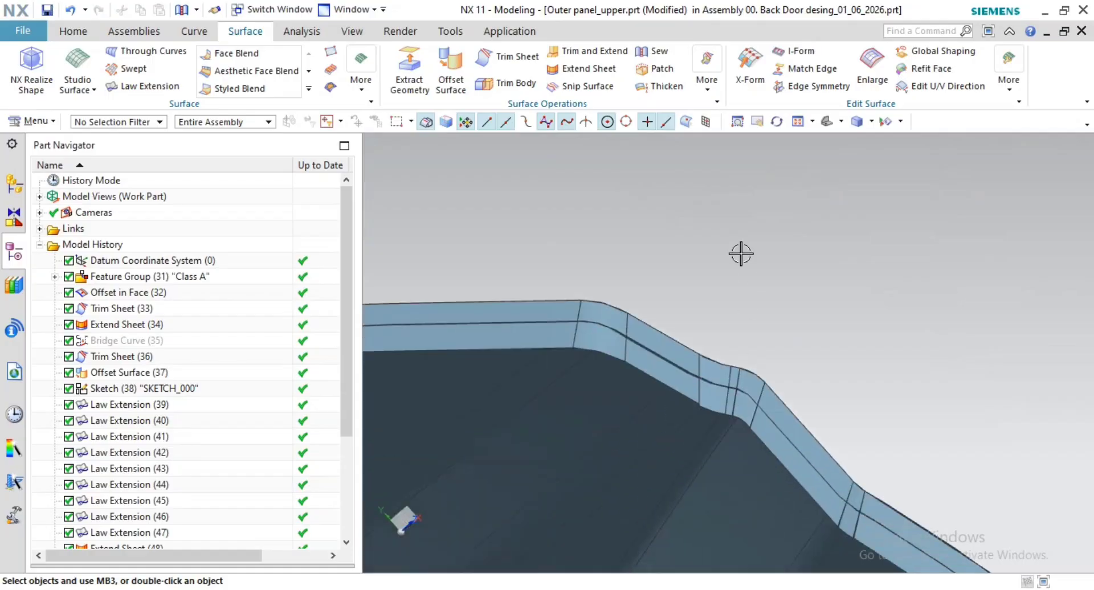
{"action": "scroll", "coordinate": [698, 385], "scroll_direction": "up", "scroll_amount": 4}
{"action": "middle_click_drag", "start_coordinate": [801, 398], "coordinate": [667, 335], "text": "shift"}
{"action": "scroll", "coordinate": [640, 325], "scroll_direction": "up", "scroll_amount": 3}
{"action": "scroll", "coordinate": [640, 325], "scroll_direction": "down", "scroll_amount": 3}
{"action": "scroll", "coordinate": [647, 353], "scroll_direction": "up", "scroll_amount": 1}
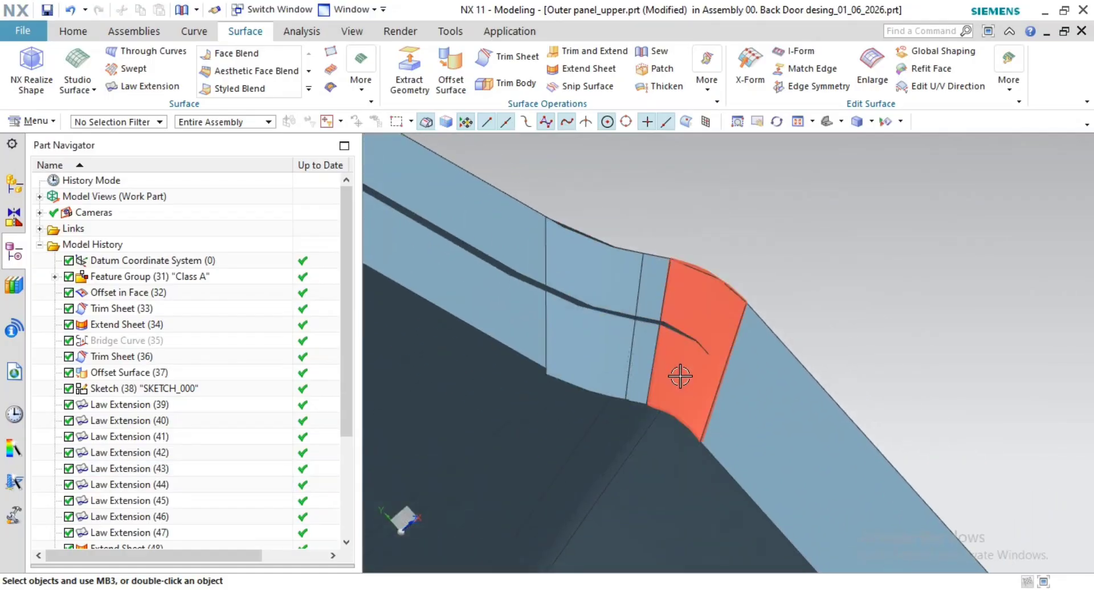
Step: Try to trim the joined flange sheet with Trim Sheet, using the offset surface's faces as the boundary
{"action": "middle_click_drag", "start_coordinate": [761, 433], "coordinate": [868, 453], "text": "shift"}
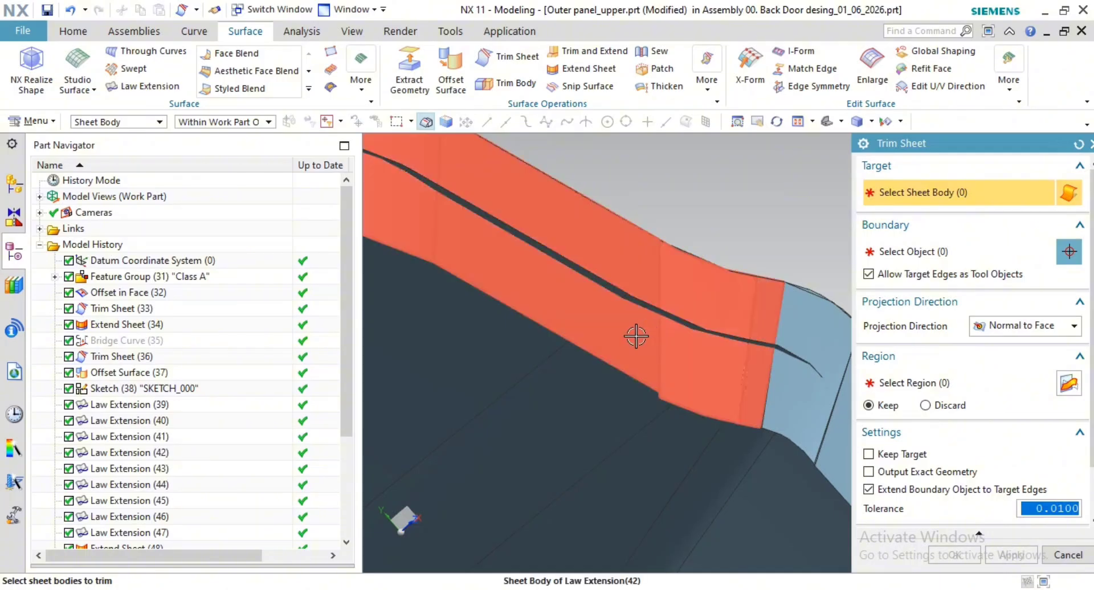
{"action": "scroll", "coordinate": [661, 368], "scroll_direction": "up", "scroll_amount": 2}
{"action": "left_click", "coordinate": [675, 381]}
{"action": "scroll", "coordinate": [684, 383], "scroll_direction": "down", "scroll_amount": 3}
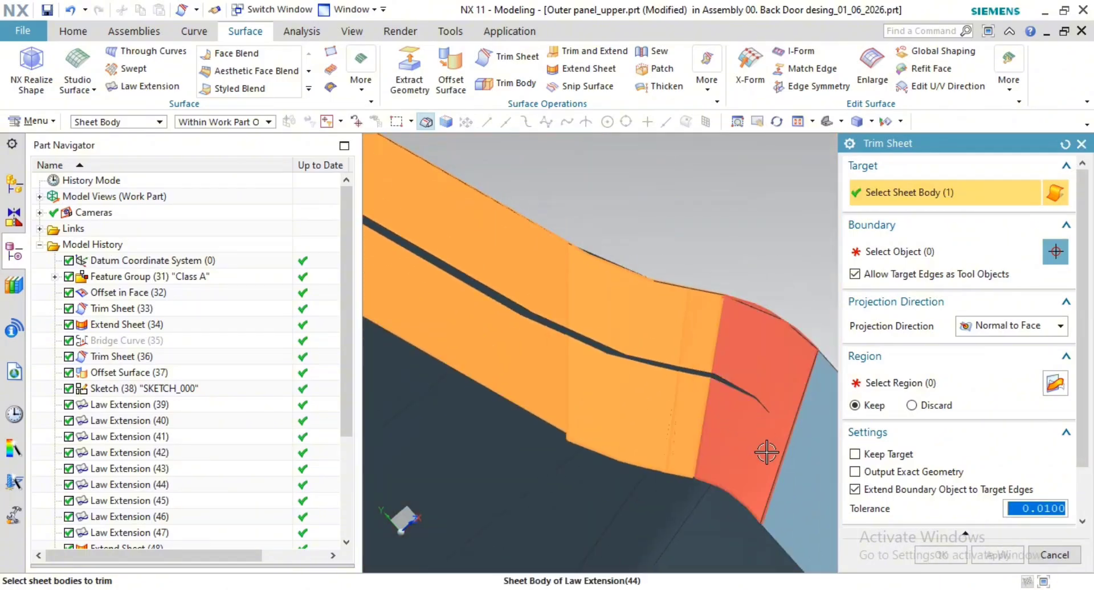
{"action": "middle_click_drag", "start_coordinate": [739, 474], "coordinate": [709, 455]}
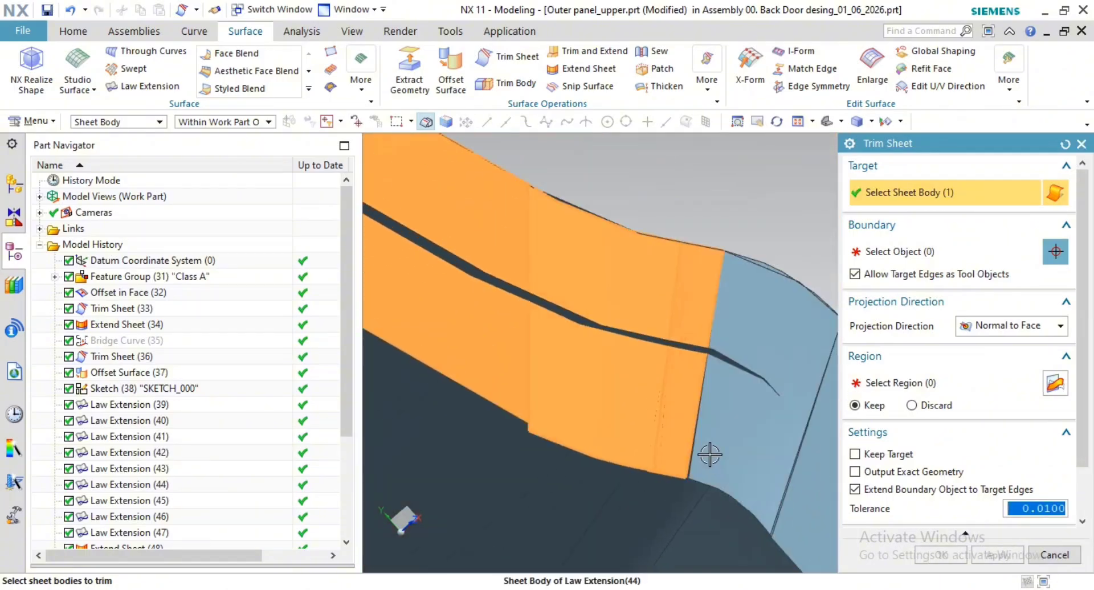
{"action": "middle_click", "coordinate": [747, 182]}
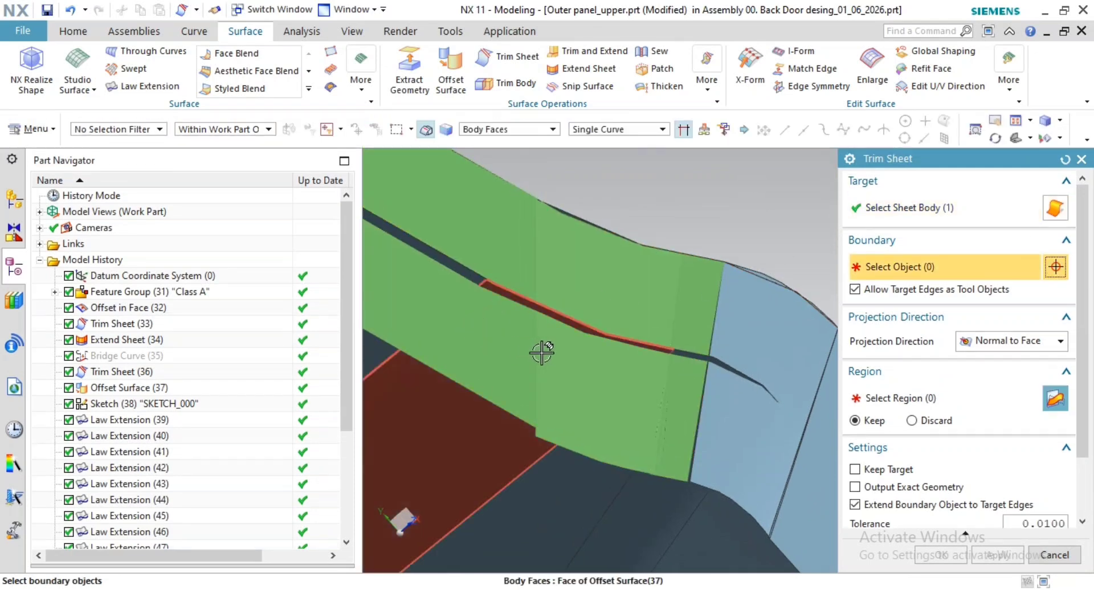
{"action": "scroll", "coordinate": [515, 374], "scroll_direction": "down", "scroll_amount": 1}
{"action": "middle_click_drag", "start_coordinate": [515, 374], "coordinate": [720, 377], "text": "shift"}
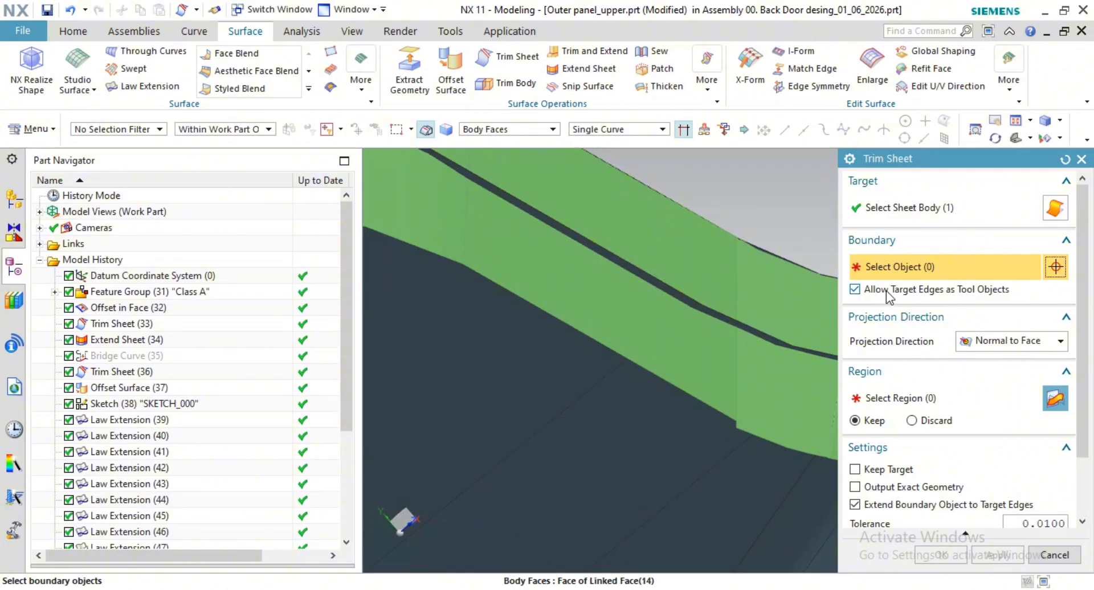
{"action": "middle_click_drag", "start_coordinate": [753, 330], "coordinate": [701, 371]}
{"action": "scroll", "coordinate": [691, 367], "scroll_direction": "up", "scroll_amount": 5}
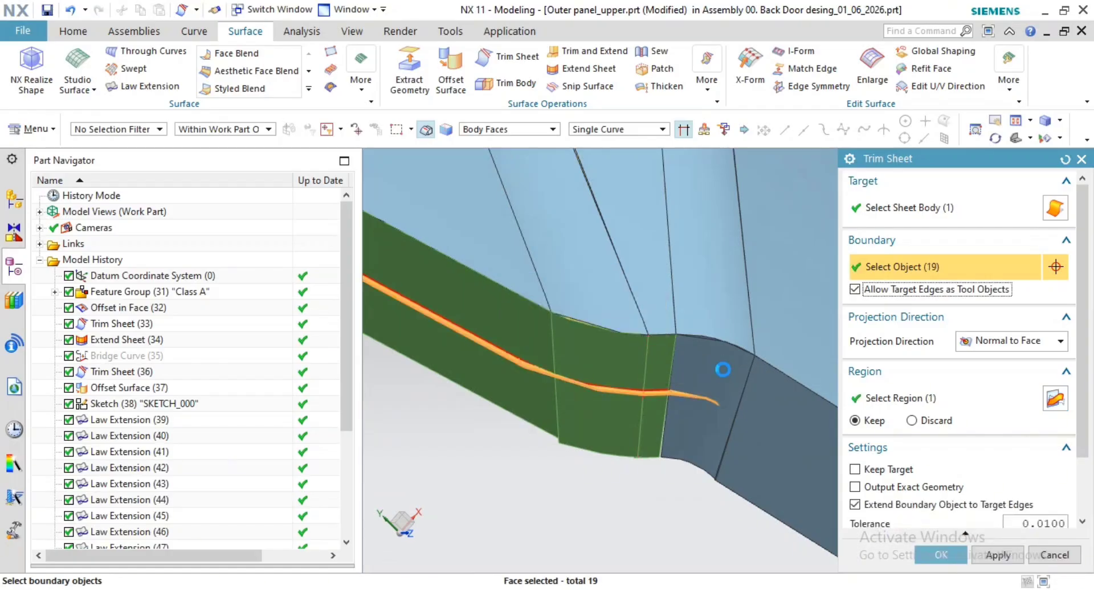
{"action": "scroll", "coordinate": [633, 383], "scroll_direction": "up", "scroll_amount": 5}
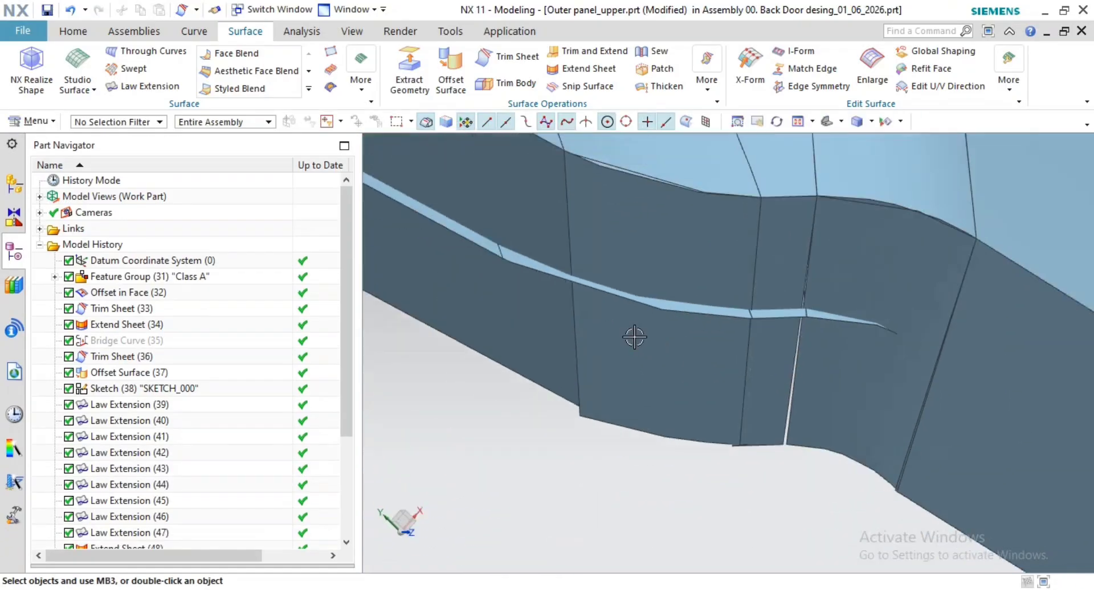
Step: Unsew the curved Law Extension (43) face at the bend from the joined flange body
{"action": "middle_click_drag", "start_coordinate": [634, 337], "coordinate": [695, 260]}
{"action": "left_click", "coordinate": [710, 86]}
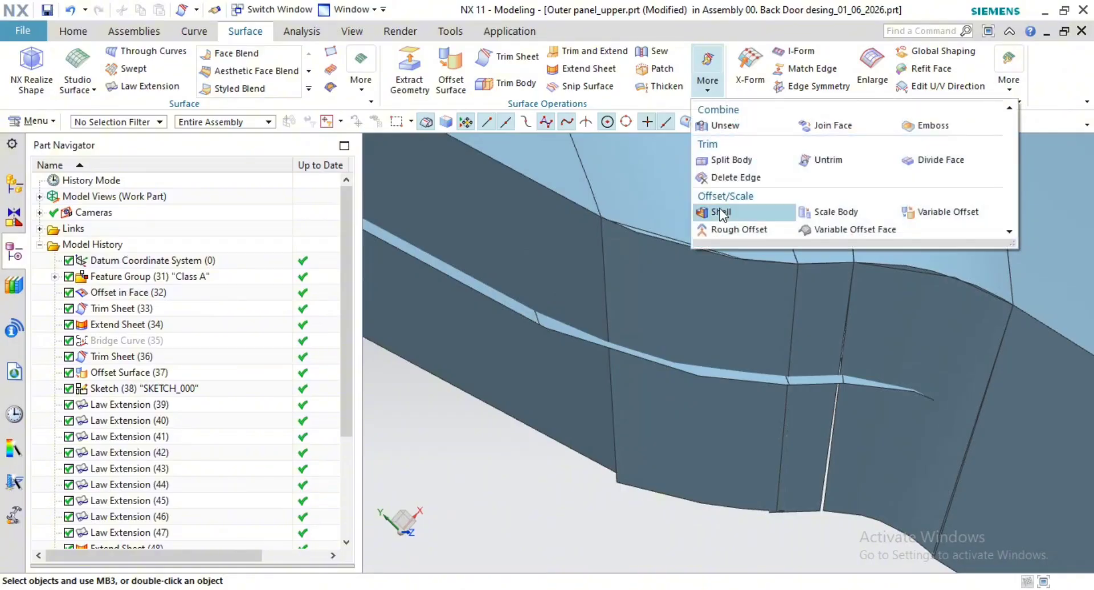
{"action": "left_click", "coordinate": [727, 126]}
{"action": "left_click", "coordinate": [699, 346]}
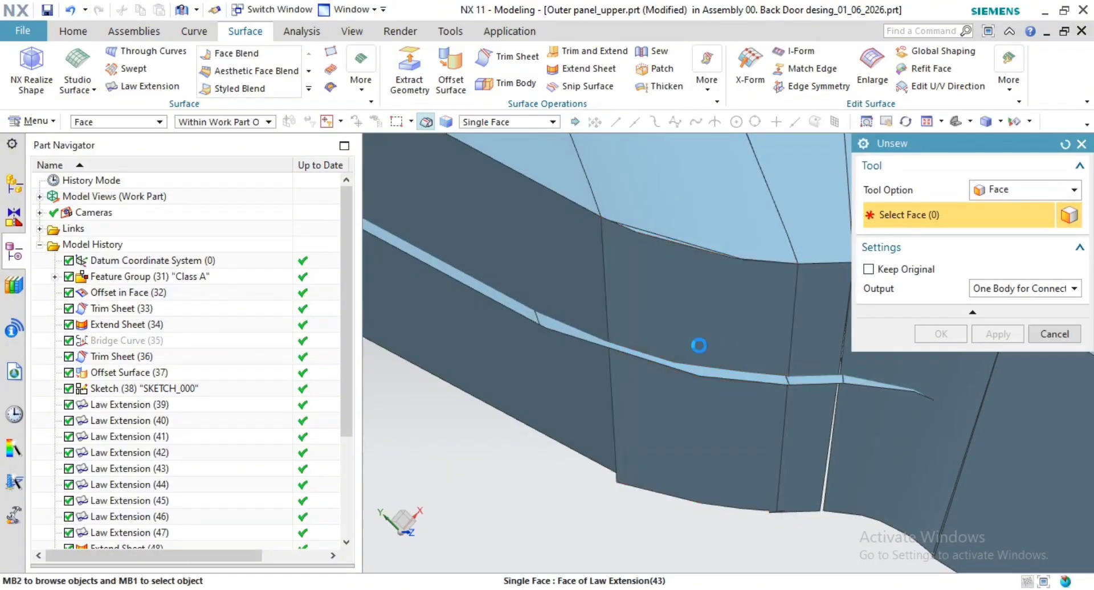
{"action": "left_click", "coordinate": [788, 355]}
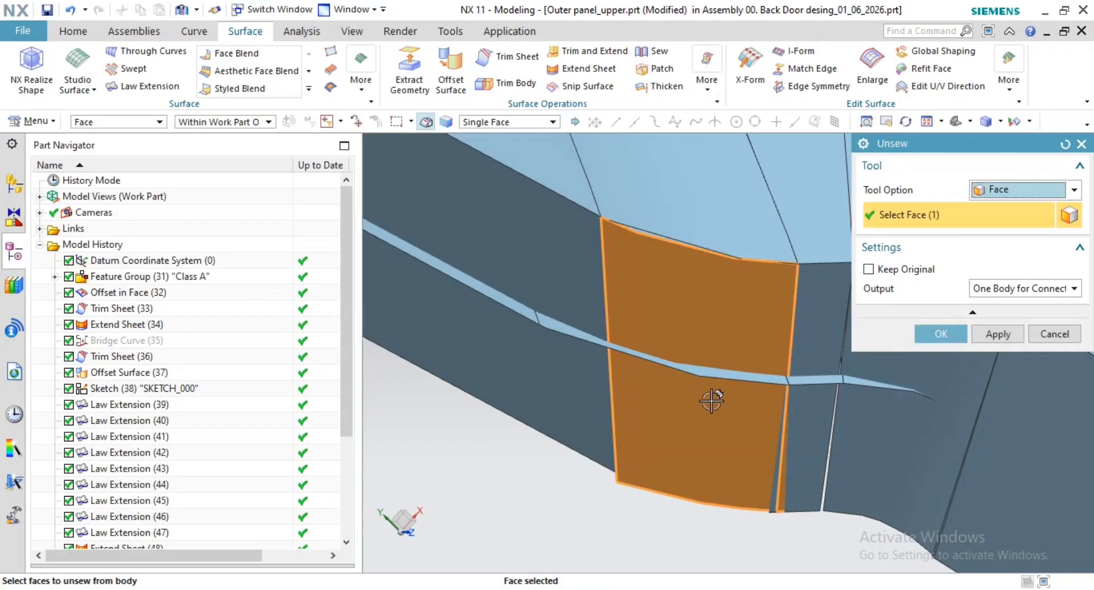
{"action": "left_click", "coordinate": [992, 337]}
{"action": "left_click", "coordinate": [1055, 336]}
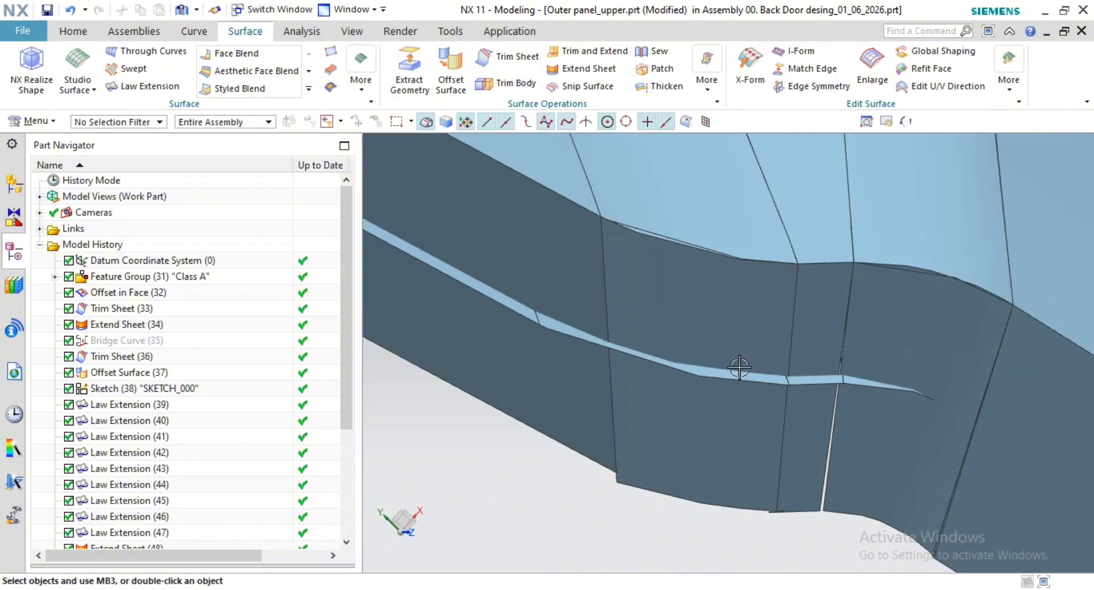
Step: Delete the Law Extension (43) feature together with the features that depend on it
{"action": "left_click", "coordinate": [742, 350]}
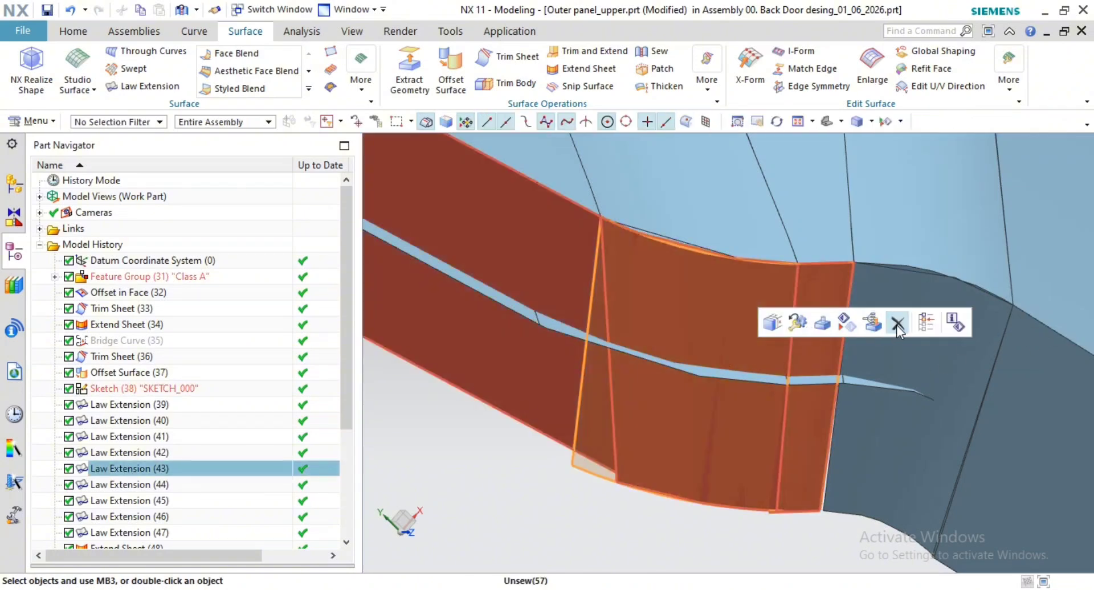
{"action": "left_click", "coordinate": [897, 323]}
{"action": "left_click", "coordinate": [453, 433]}
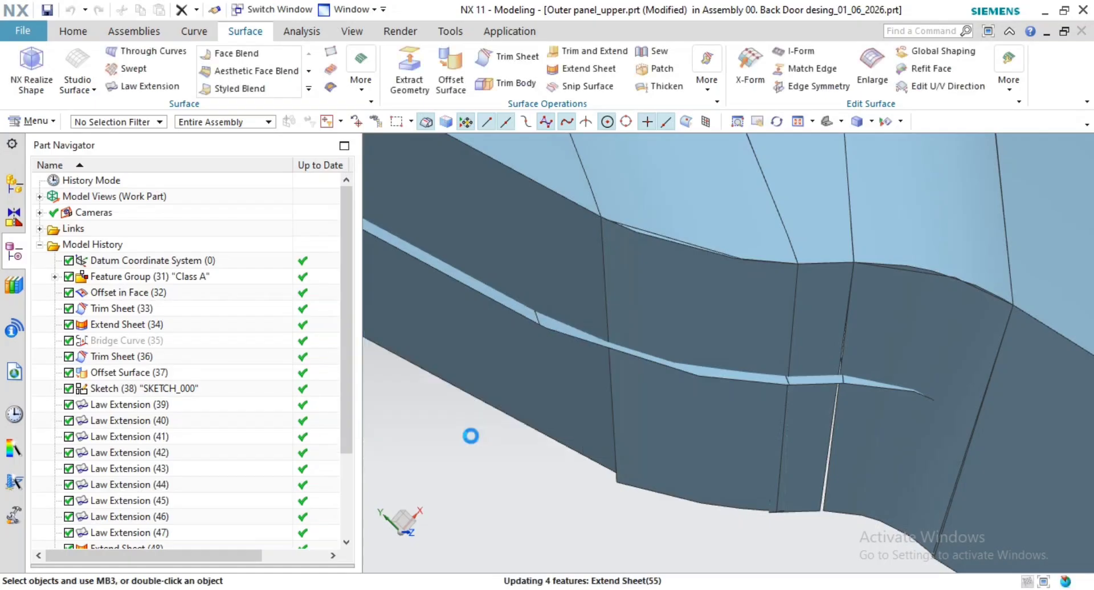
Step: Start a Vector-type Law Extension in the flange gap, picking only the curved upper edge at the bend with the Single Curve rule
{"action": "scroll", "coordinate": [750, 408], "scroll_direction": "down", "scroll_amount": 4}
{"action": "middle_click_drag", "start_coordinate": [750, 409], "coordinate": [860, 254]}
{"action": "scroll", "coordinate": [792, 354], "scroll_direction": "up", "scroll_amount": 3}
{"action": "middle_click_drag", "start_coordinate": [745, 391], "coordinate": [818, 368], "text": "shift"}
{"action": "scroll", "coordinate": [636, 272], "scroll_direction": "down", "scroll_amount": 2}
{"action": "scroll", "coordinate": [666, 291], "scroll_direction": "down", "scroll_amount": 2}
{"action": "middle_click_drag", "start_coordinate": [666, 292], "coordinate": [757, 391], "text": "shift"}
{"action": "scroll", "coordinate": [630, 303], "scroll_direction": "down", "scroll_amount": 2}
{"action": "middle_click_drag", "start_coordinate": [631, 303], "coordinate": [750, 314], "text": "shift"}
{"action": "scroll", "coordinate": [771, 356], "scroll_direction": "up", "scroll_amount": 1}
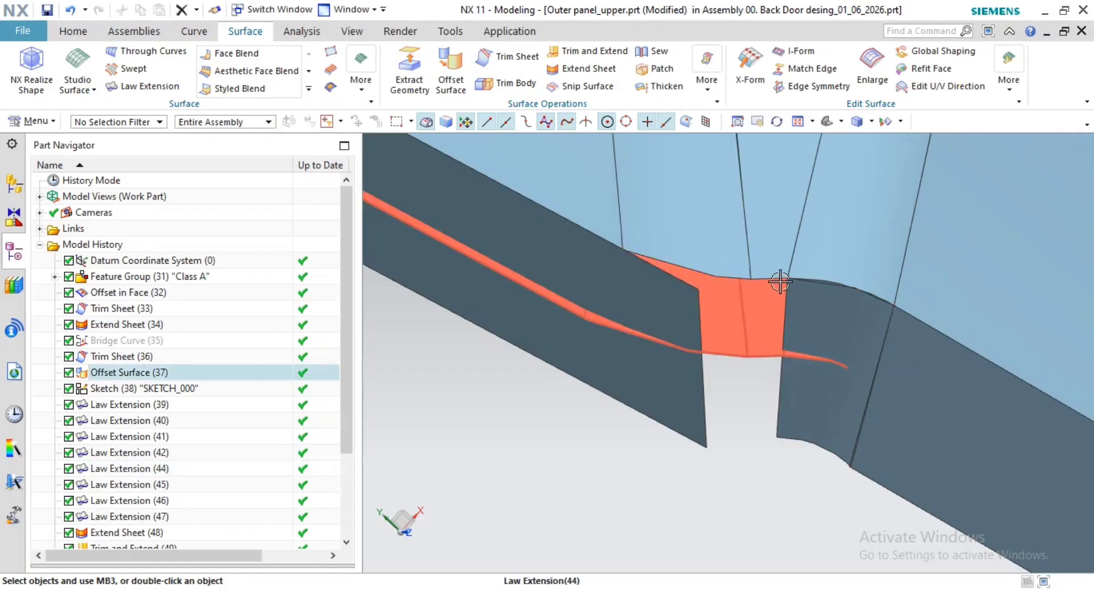
{"action": "left_click", "coordinate": [167, 90]}
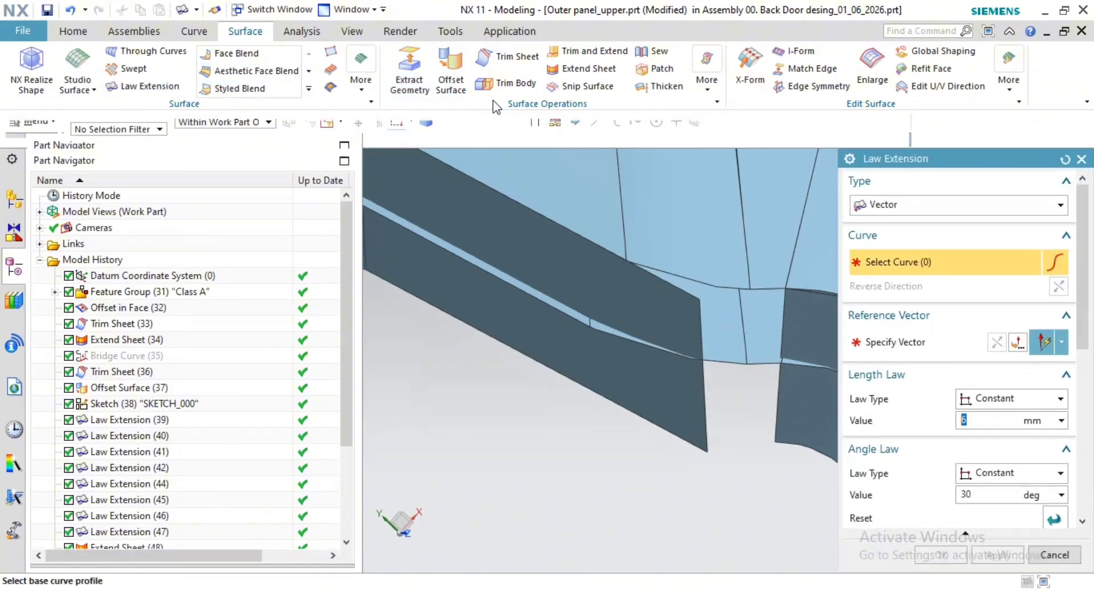
{"action": "left_click", "coordinate": [487, 136]}
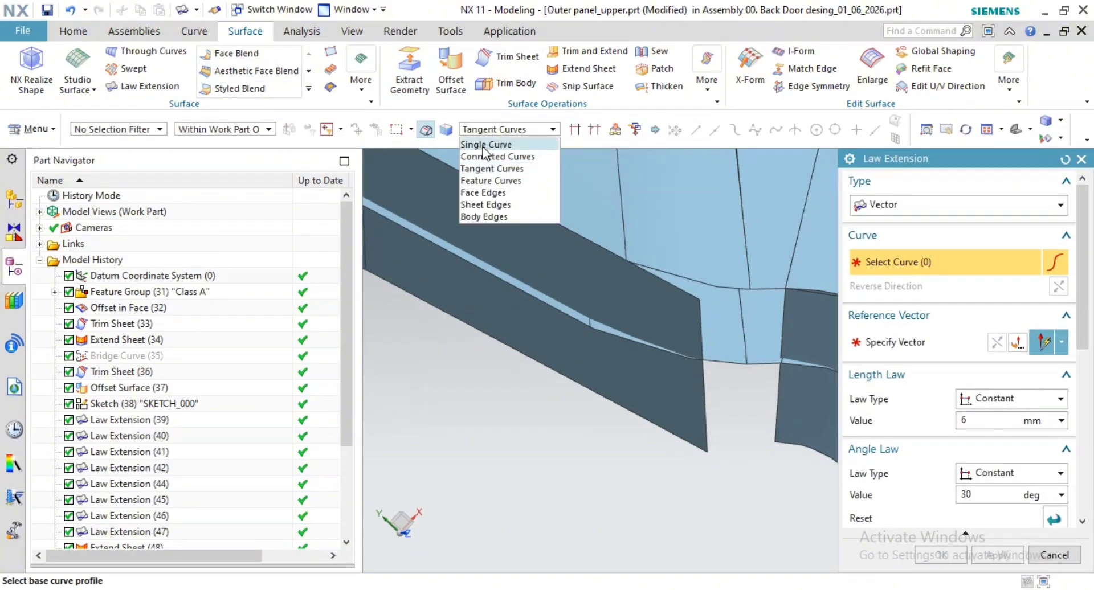
{"action": "left_click", "coordinate": [486, 141]}
{"action": "left_click", "coordinate": [712, 287]}
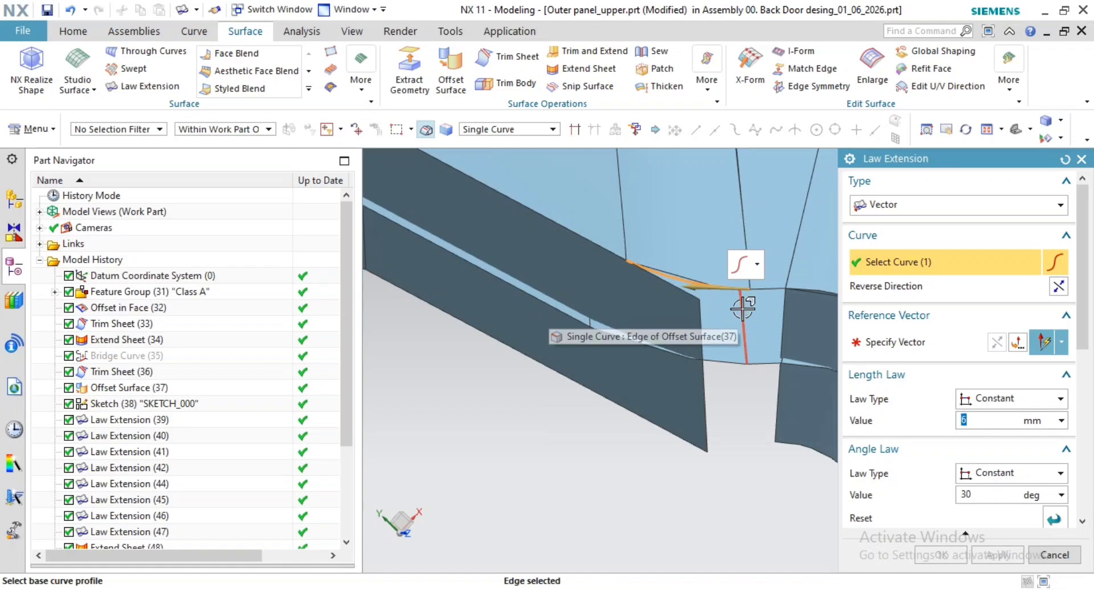
{"action": "scroll", "coordinate": [758, 439], "scroll_direction": "down", "scroll_amount": 2}
{"action": "middle_click", "coordinate": [732, 451]}
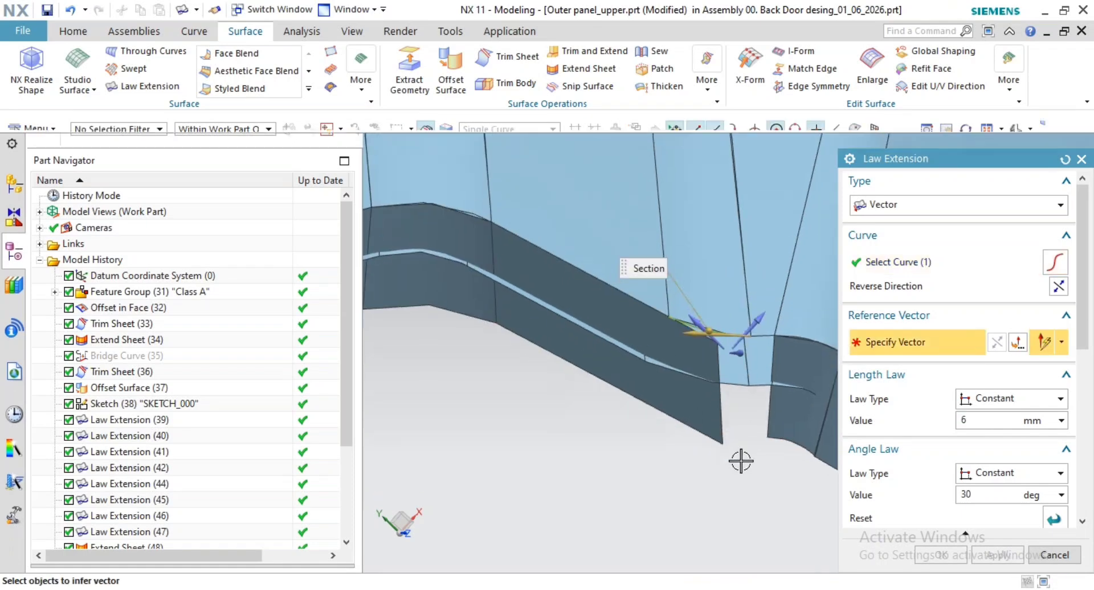
Step: Create the 6 mm, 30° Law Extension with the vertical line as reference vector, reversing the direction to point the flange downwards
{"action": "scroll", "coordinate": [741, 459], "scroll_direction": "down", "scroll_amount": 2}
{"action": "middle_click_drag", "start_coordinate": [740, 459], "coordinate": [725, 275], "text": "shift"}
{"action": "scroll", "coordinate": [725, 275], "scroll_direction": "down", "scroll_amount": 4}
{"action": "middle_click_drag", "start_coordinate": [713, 341], "coordinate": [642, 437]}
{"action": "left_click", "coordinate": [506, 456]}
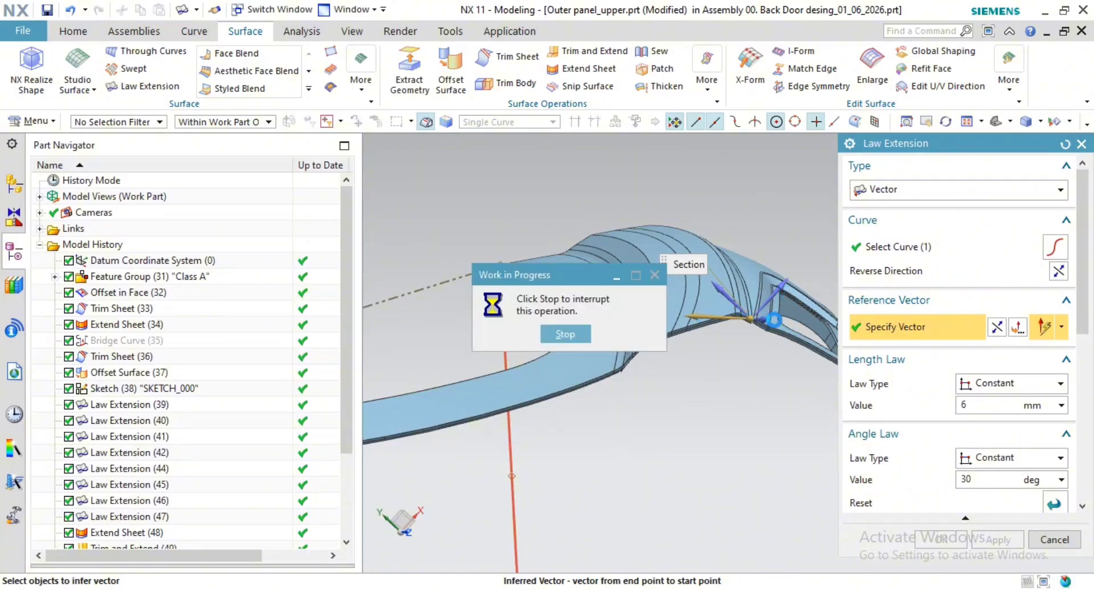
{"action": "scroll", "coordinate": [774, 320], "scroll_direction": "up", "scroll_amount": 6}
{"action": "middle_click_drag", "start_coordinate": [789, 373], "coordinate": [544, 334]}
{"action": "left_click", "coordinate": [1060, 273]}
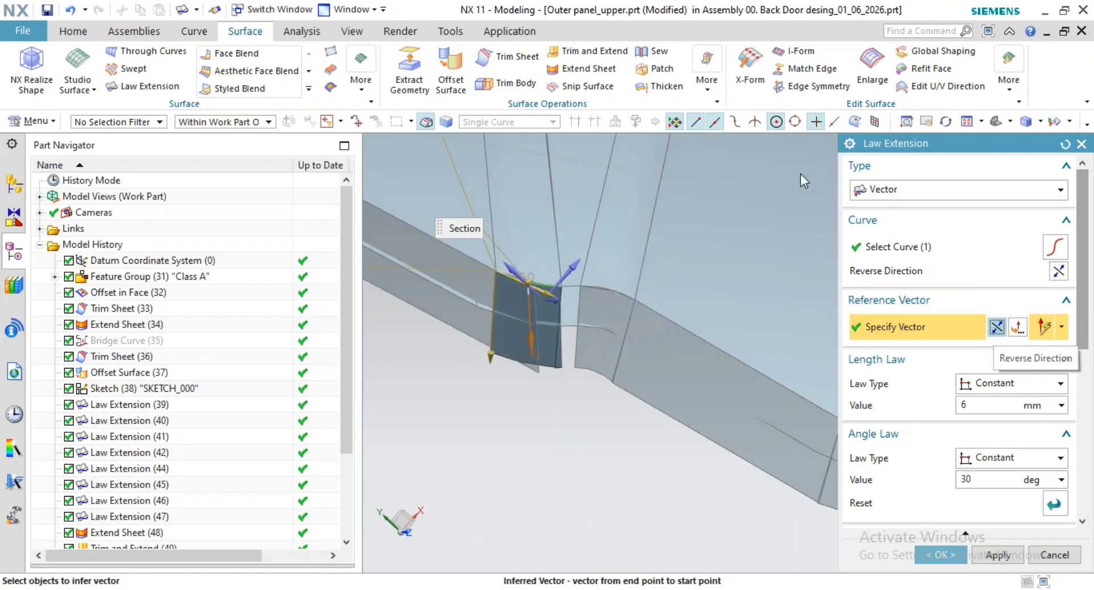
{"action": "scroll", "coordinate": [533, 317], "scroll_direction": "up", "scroll_amount": 2}
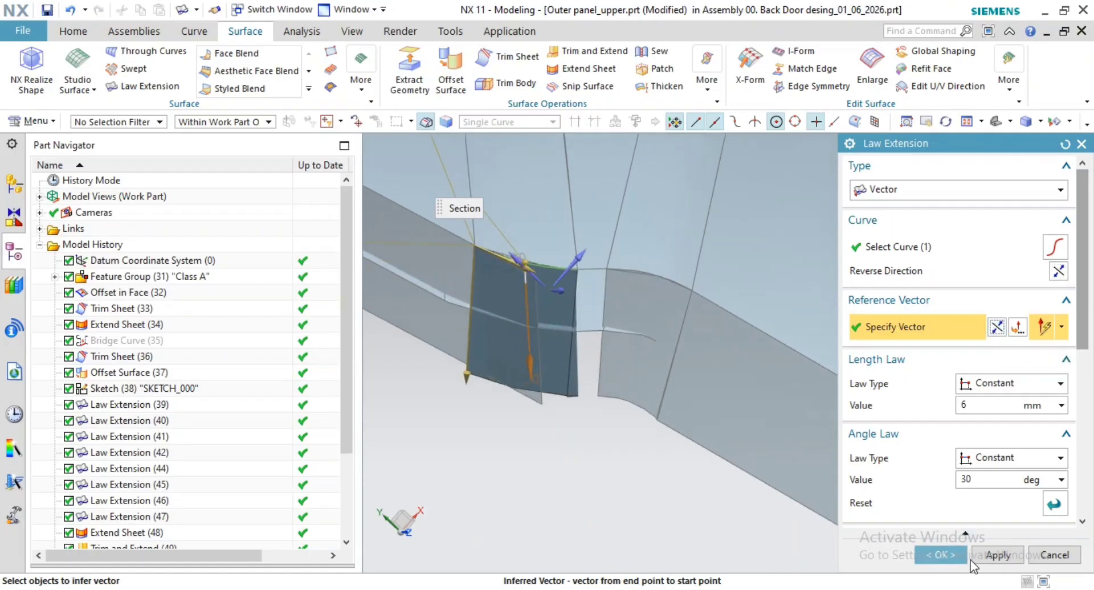
{"action": "left_click", "coordinate": [990, 558]}
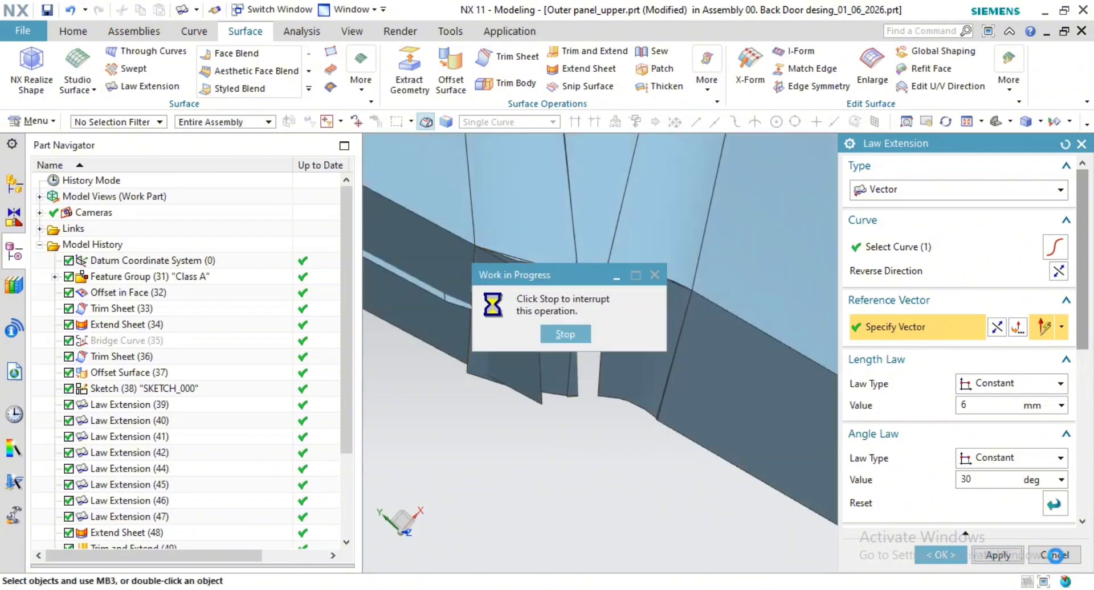
{"action": "left_click", "coordinate": [1056, 556]}
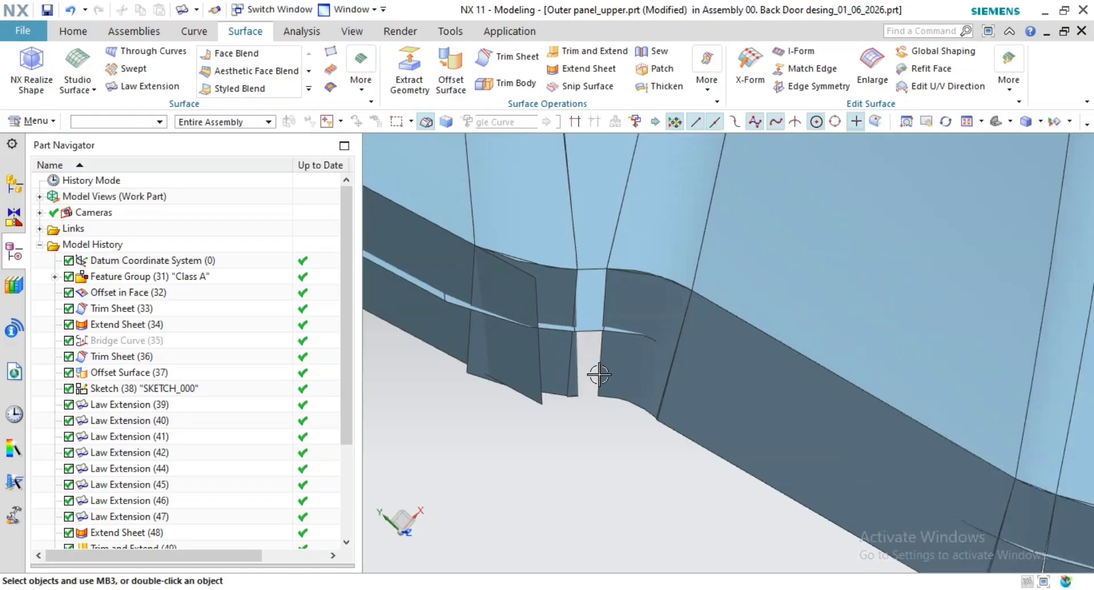
Step: Join the straight flange sheet and the new curved Law Extension at the bend with a Make Corner Trim and Extend, reversing the tool direction
{"action": "middle_click_drag", "start_coordinate": [572, 367], "coordinate": [706, 410], "text": "shift"}
{"action": "scroll", "coordinate": [692, 391], "scroll_direction": "down", "scroll_amount": 2}
{"action": "scroll", "coordinate": [657, 405], "scroll_direction": "up", "scroll_amount": 1}
{"action": "middle_click_drag", "start_coordinate": [647, 369], "coordinate": [710, 418], "text": "shift"}
{"action": "middle_click_drag", "start_coordinate": [632, 387], "coordinate": [628, 395], "text": "shift"}
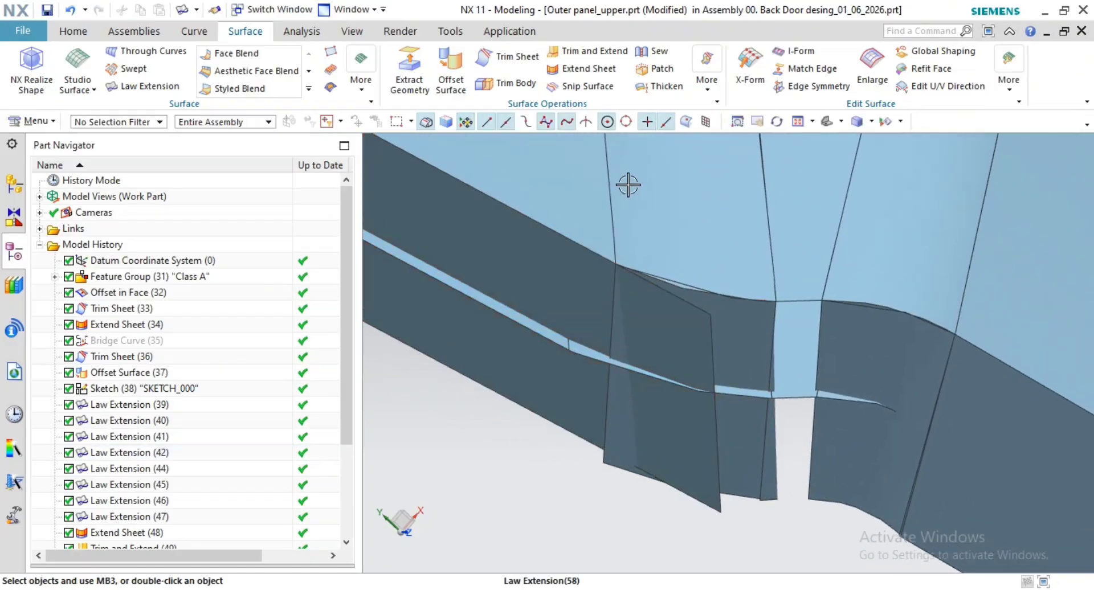
{"action": "left_click", "coordinate": [587, 51]}
{"action": "left_click", "coordinate": [621, 359]}
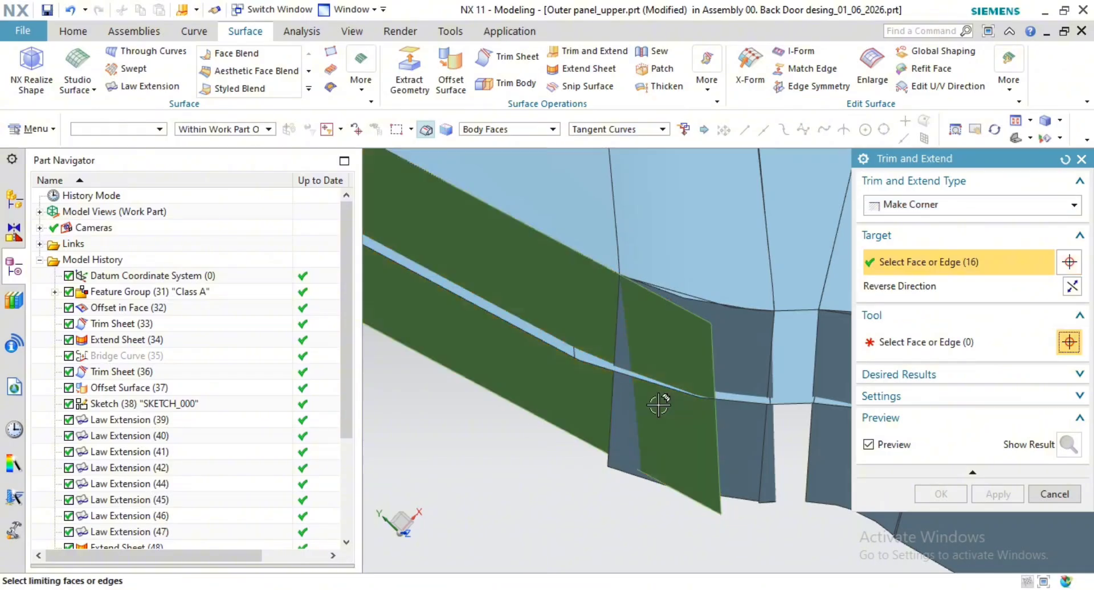
{"action": "left_click", "coordinate": [658, 404]}
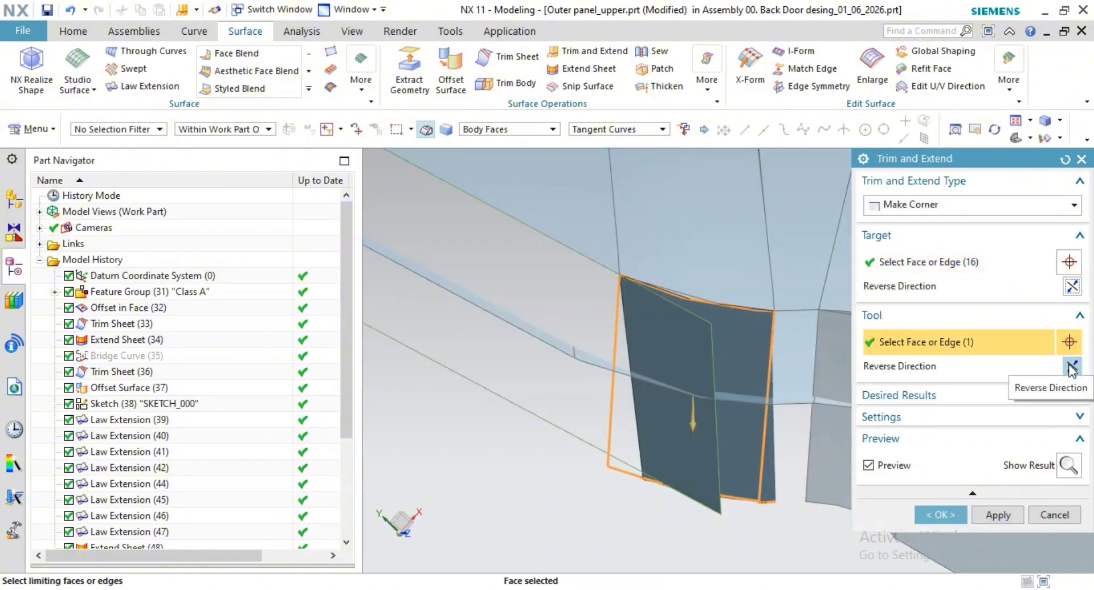
{"action": "left_click", "coordinate": [1072, 368]}
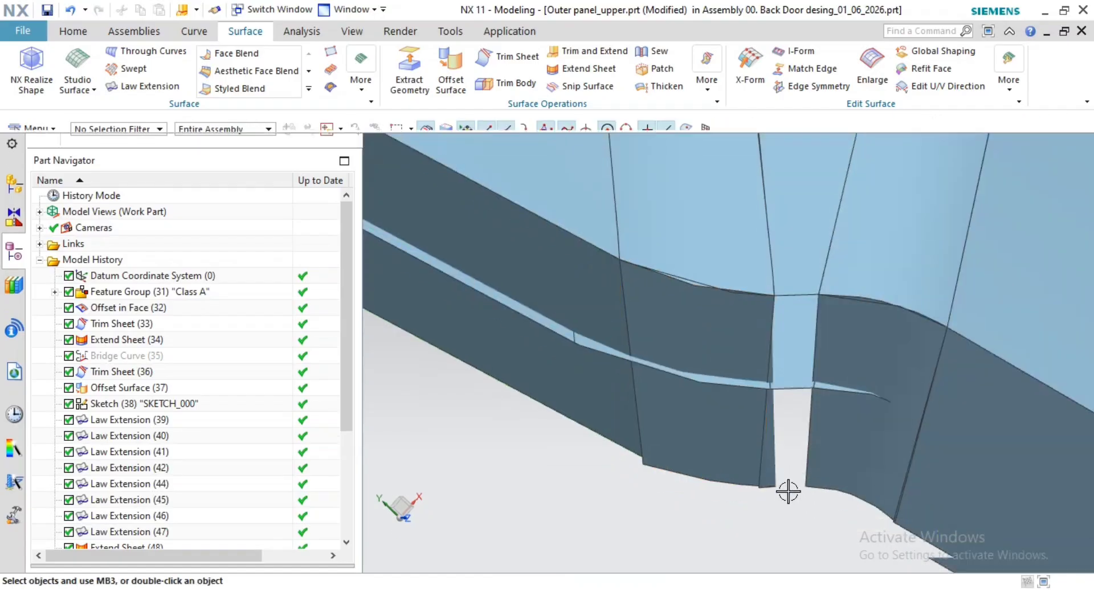
Step: Inspect the joined corner and the remaining gap between the curved flange sheets at the bend
{"action": "scroll", "coordinate": [789, 494], "scroll_direction": "up", "scroll_amount": 3}
{"action": "scroll", "coordinate": [727, 483], "scroll_direction": "down", "scroll_amount": 6}
{"action": "middle_click_drag", "start_coordinate": [733, 487], "coordinate": [649, 421], "text": "shift"}
{"action": "scroll", "coordinate": [649, 422], "scroll_direction": "up", "scroll_amount": 3}
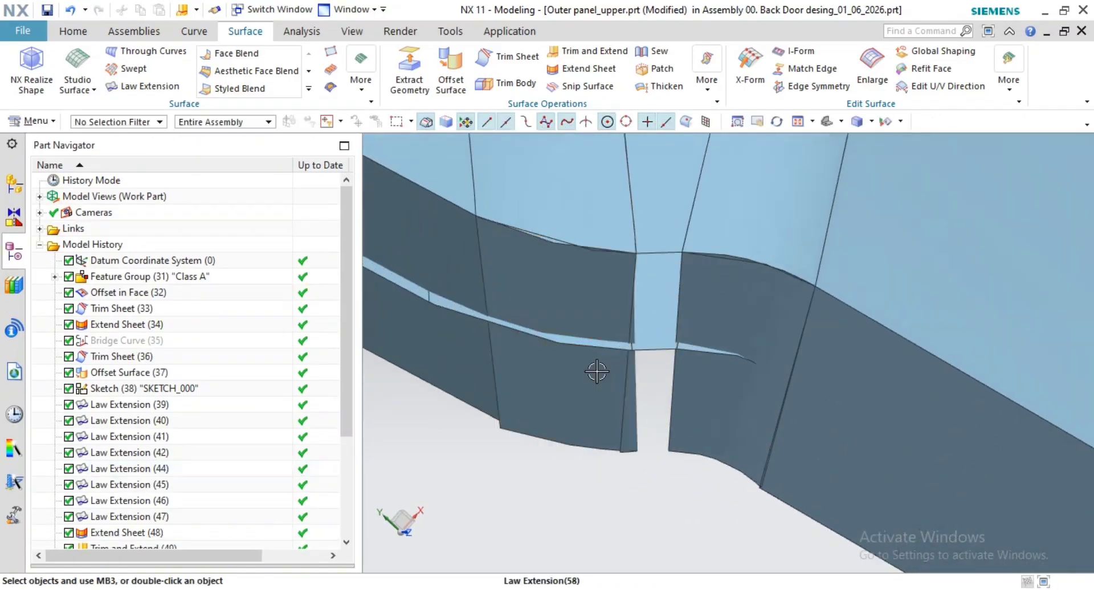
{"action": "scroll", "coordinate": [694, 461], "scroll_direction": "down", "scroll_amount": 4}
{"action": "middle_click_drag", "start_coordinate": [687, 452], "coordinate": [687, 444]}
{"action": "scroll", "coordinate": [688, 444], "scroll_direction": "down", "scroll_amount": 4}
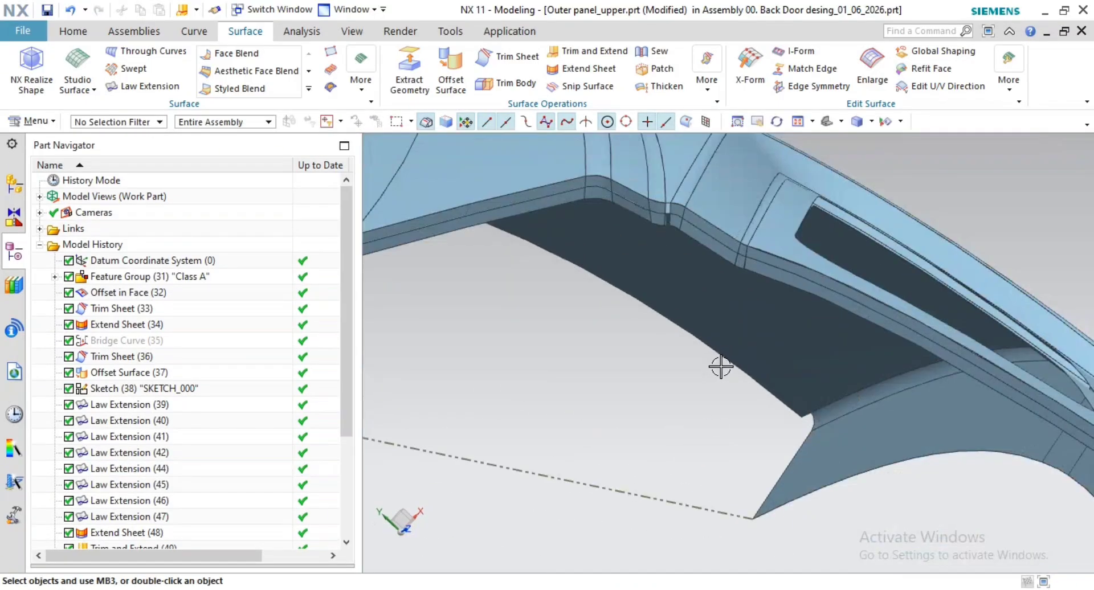
{"action": "scroll", "coordinate": [726, 359], "scroll_direction": "up", "scroll_amount": 6}
{"action": "scroll", "coordinate": [739, 391], "scroll_direction": "up", "scroll_amount": 2}
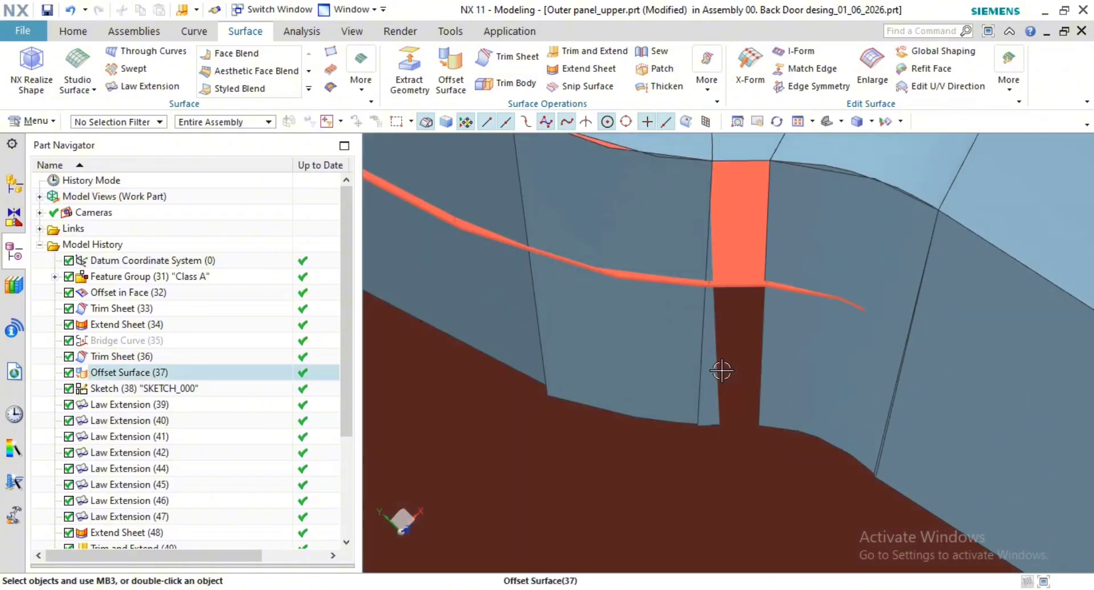
{"action": "left_click", "coordinate": [712, 399]}
{"action": "key", "text": "Escape"}
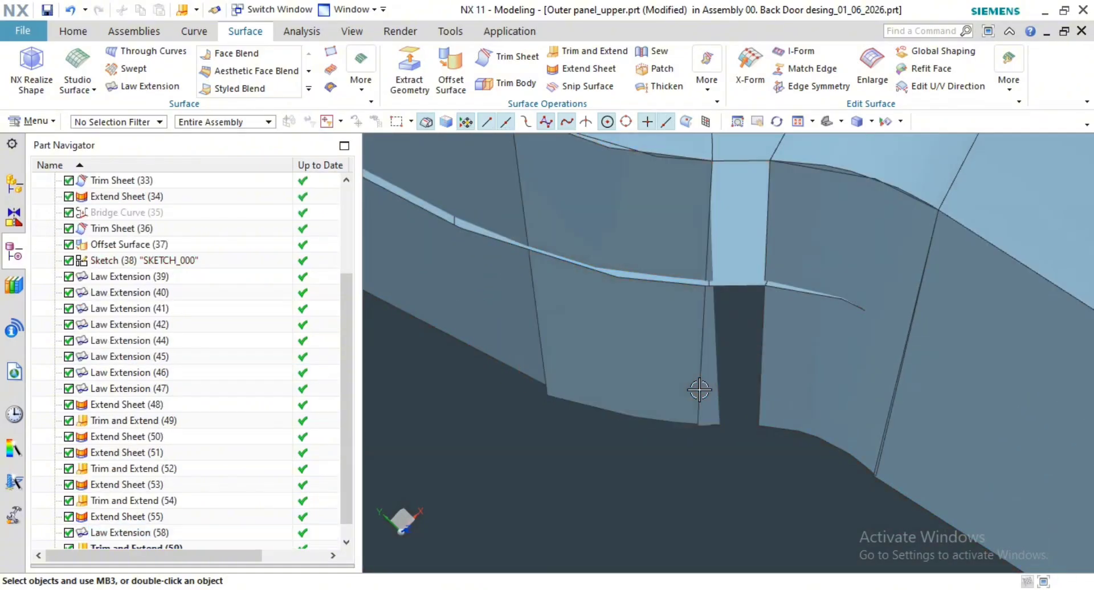
{"action": "middle_click_drag", "start_coordinate": [671, 371], "coordinate": [659, 403]}
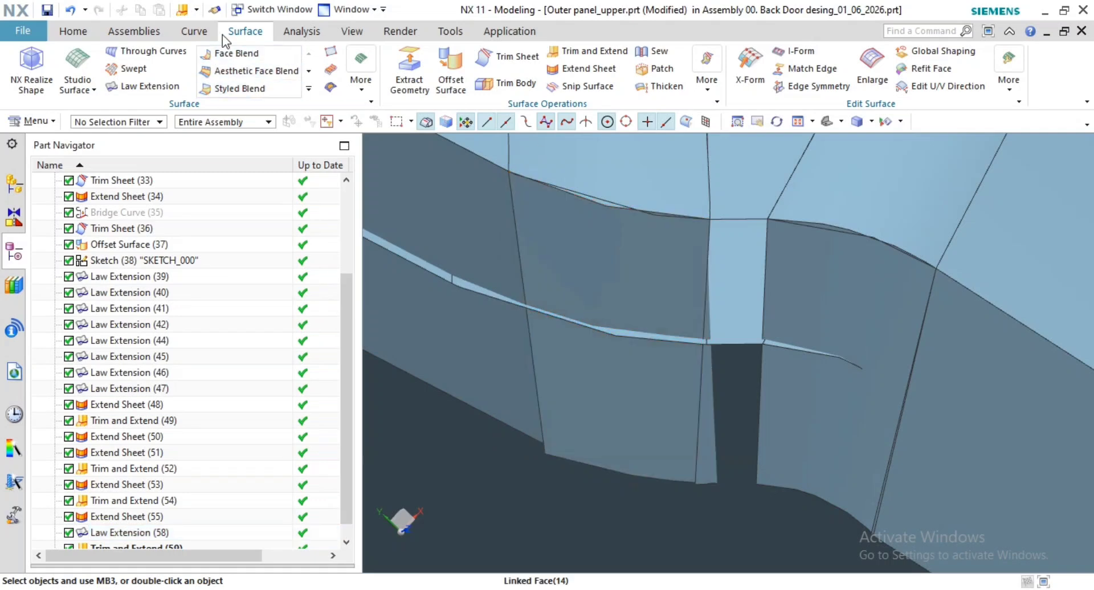
Step: Create a Curve on Surface across the new curved flange face, from its upper corner at the gap to a point on its lower edge
{"action": "left_click", "coordinate": [196, 33]}
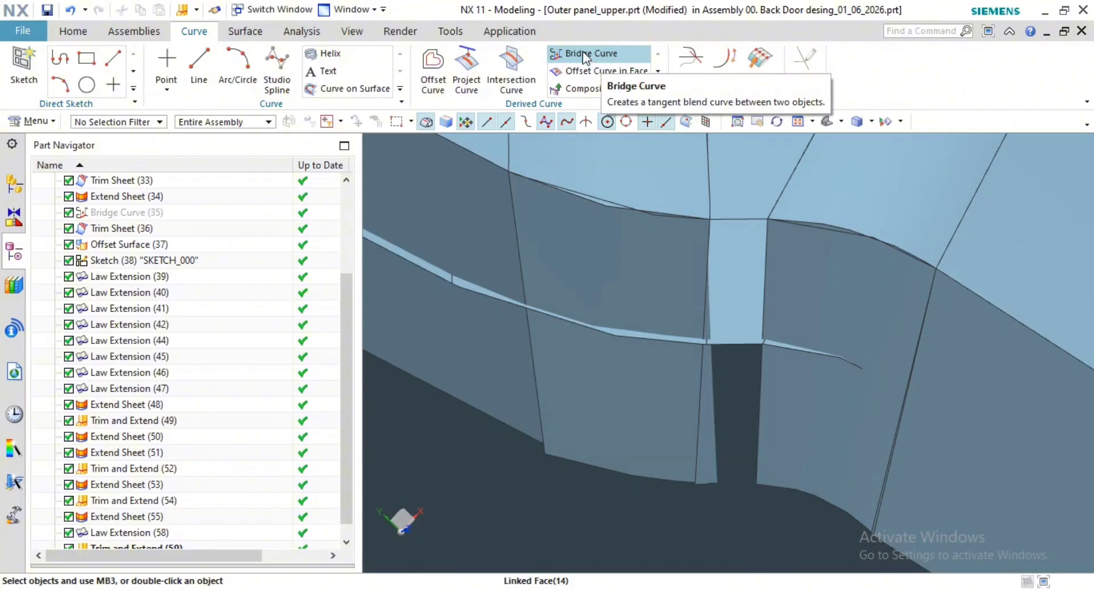
{"action": "left_click", "coordinate": [330, 90]}
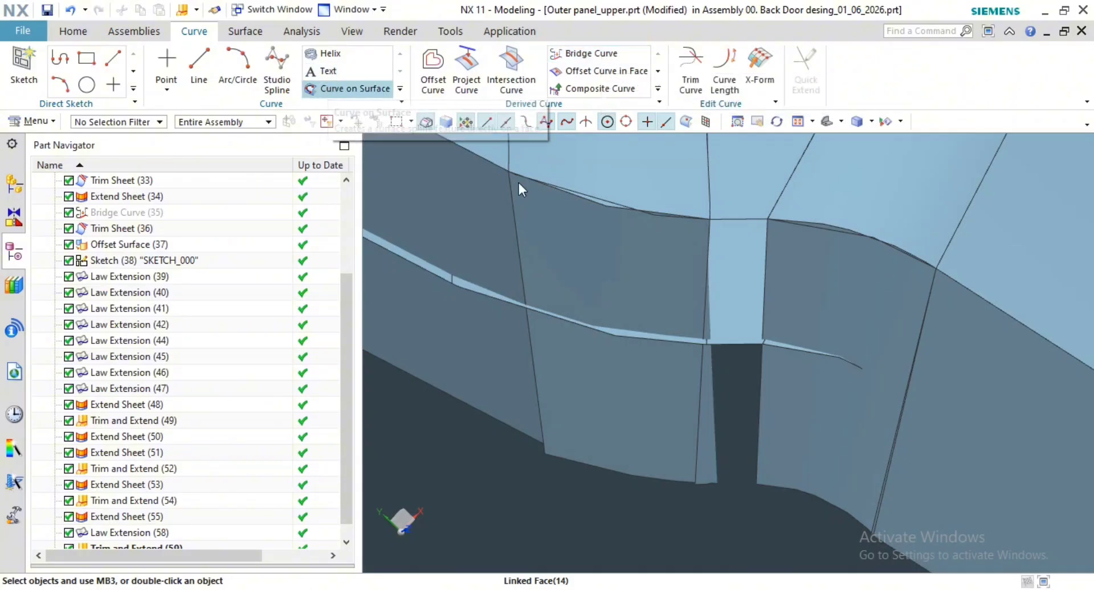
{"action": "left_click", "coordinate": [667, 264]}
{"action": "middle_click", "coordinate": [692, 245]}
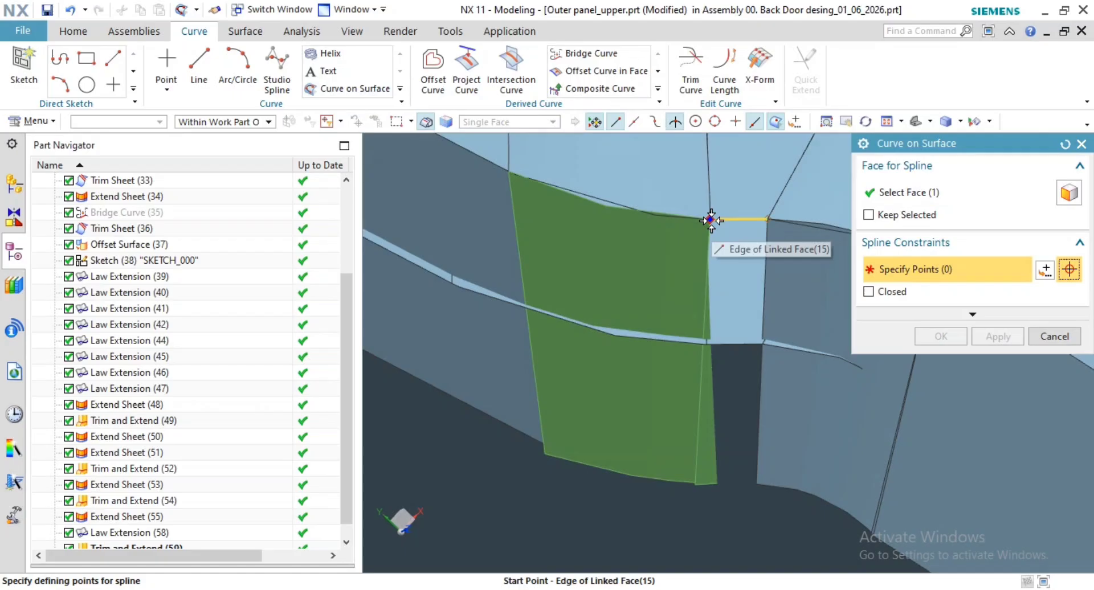
{"action": "left_click", "coordinate": [708, 220]}
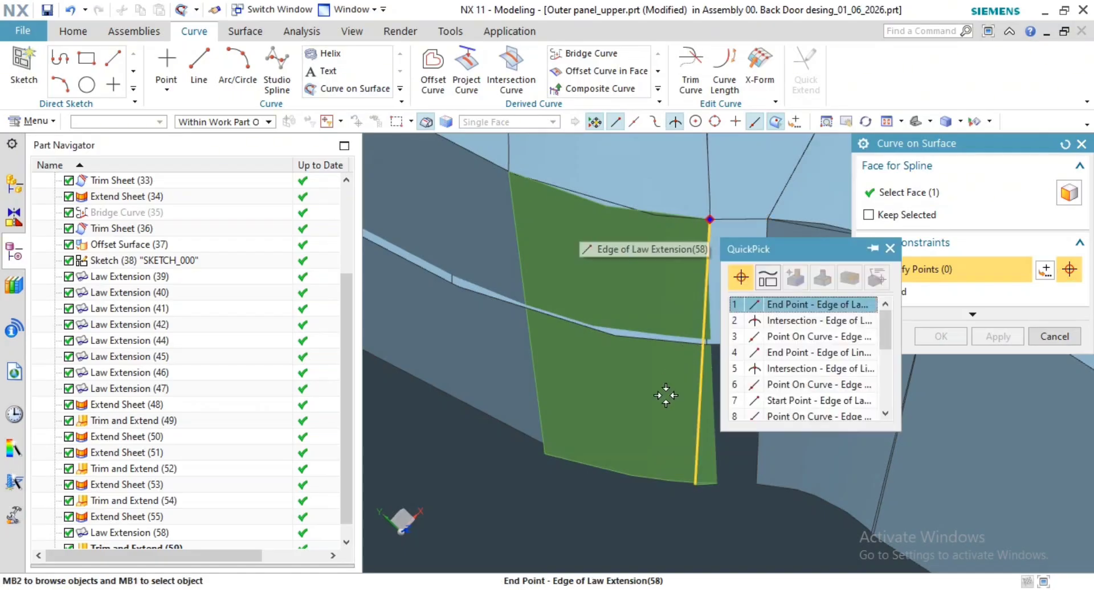
{"action": "left_click", "coordinate": [799, 308]}
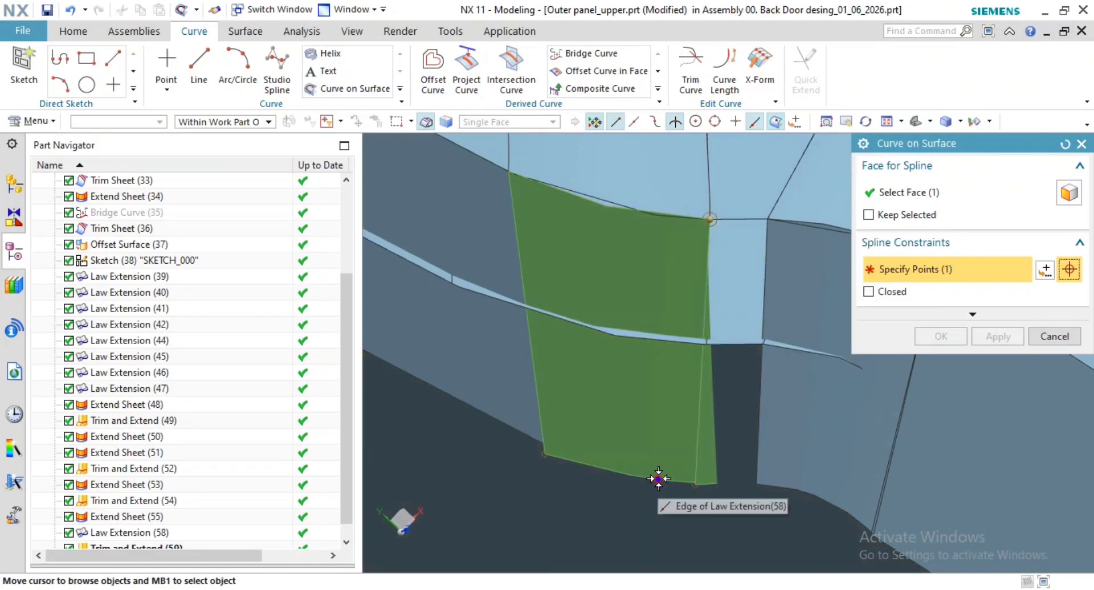
{"action": "left_click", "coordinate": [673, 481]}
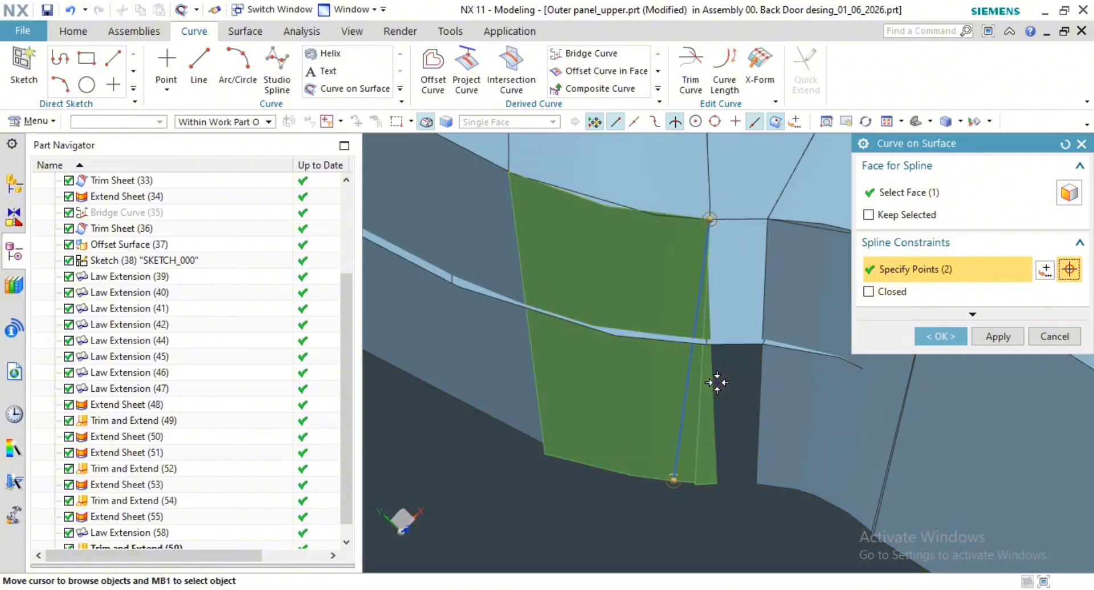
{"action": "middle_click", "coordinate": [716, 383]}
Step: Trim the joined flange sheet at the surface curve, keeping the region away from the gap, and hide the curve
{"action": "left_click", "coordinate": [245, 31]}
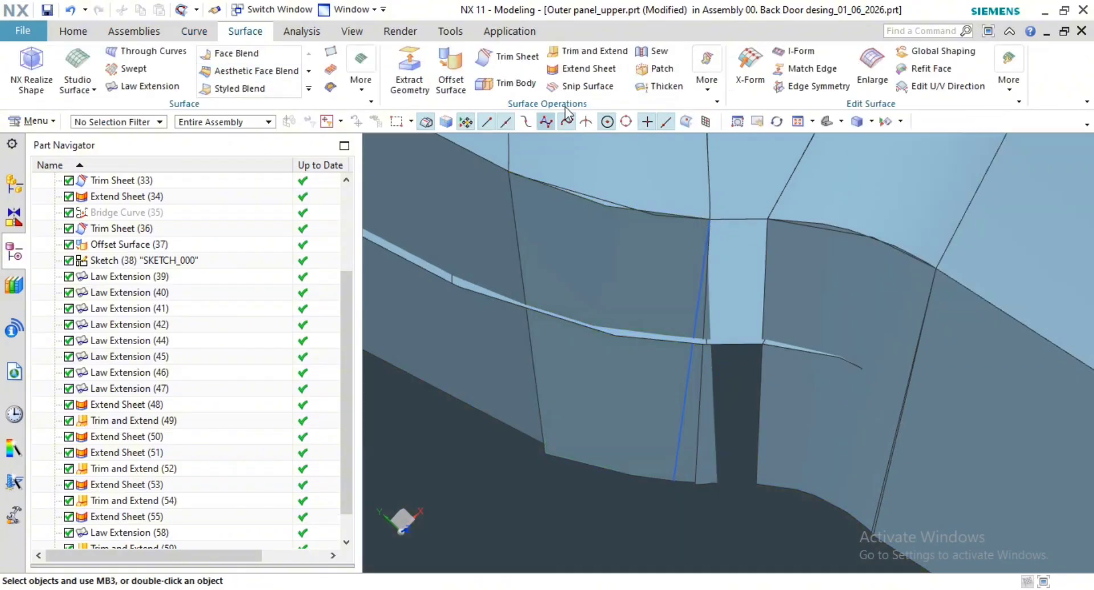
{"action": "left_click", "coordinate": [507, 56]}
{"action": "left_click", "coordinate": [687, 394]}
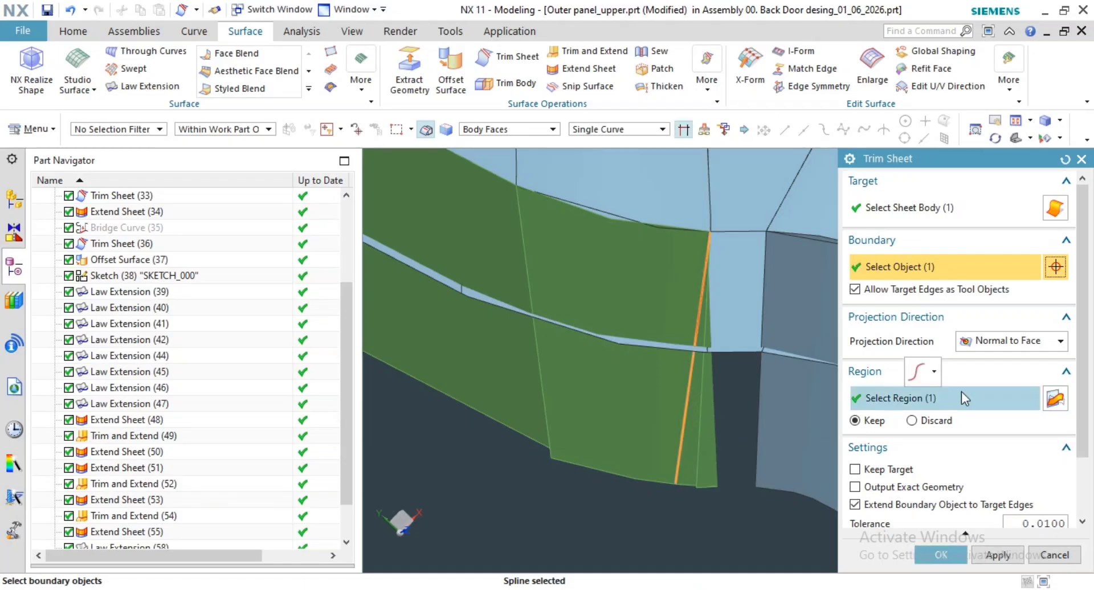
{"action": "left_click", "coordinate": [962, 391]}
{"action": "middle_click_drag", "start_coordinate": [676, 467], "coordinate": [573, 490], "text": "shift"}
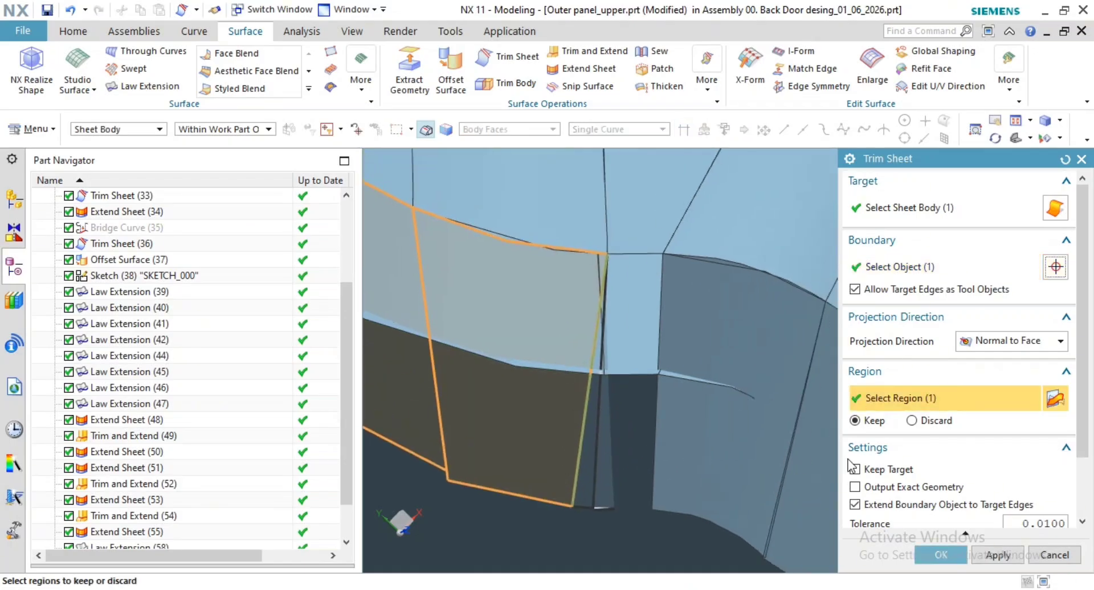
{"action": "left_click", "coordinate": [953, 555]}
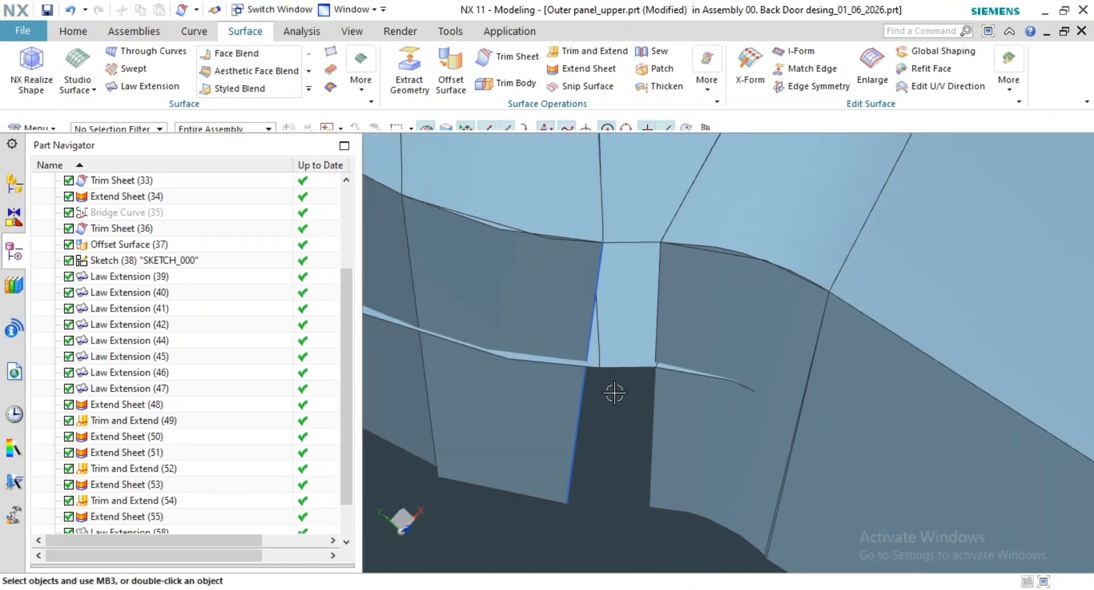
{"action": "right_click", "coordinate": [578, 418]}
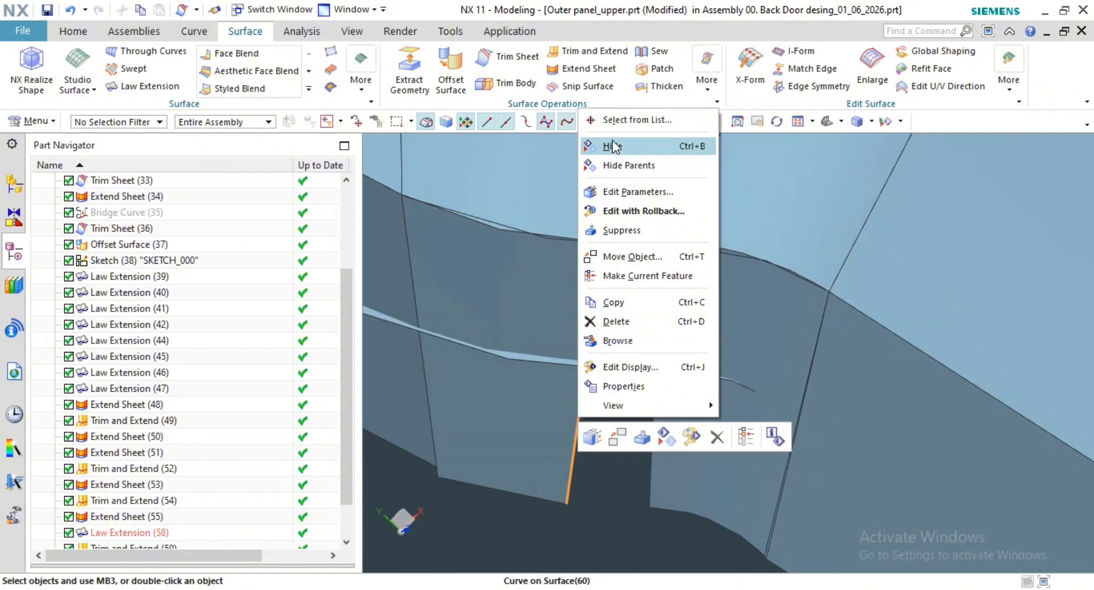
{"action": "left_click", "coordinate": [612, 146]}
Step: Bridge the lower flange edges across the gap with a G1 (Tangent) curve from corner to corner, setting the start arc length to 0 mm
{"action": "middle_click_drag", "start_coordinate": [655, 359], "coordinate": [575, 417], "text": "shift"}
{"action": "scroll", "coordinate": [546, 348], "scroll_direction": "up", "scroll_amount": 2}
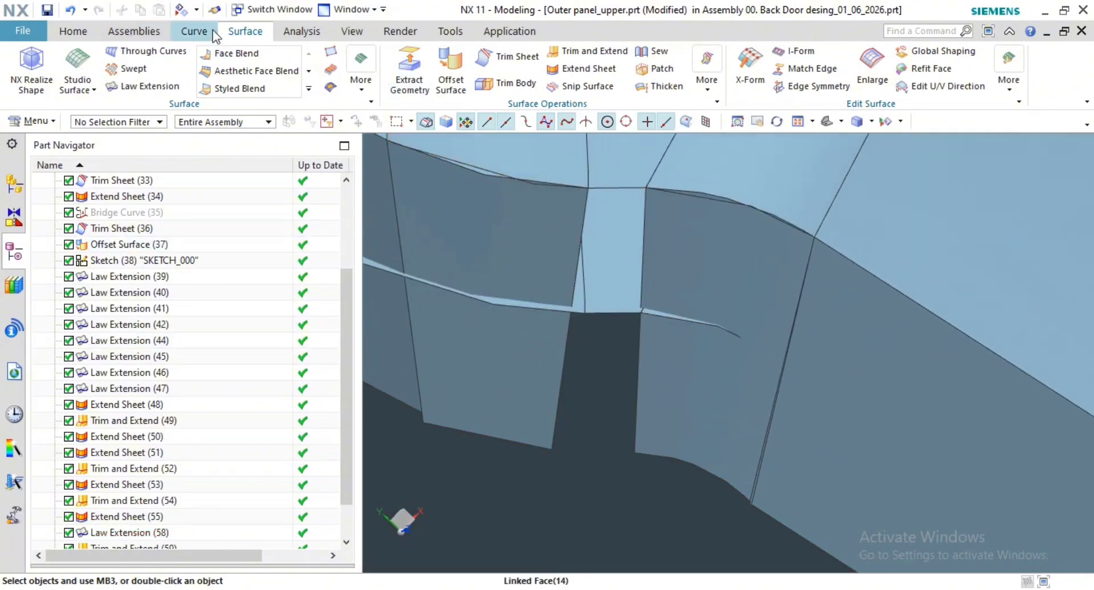
{"action": "left_click", "coordinate": [194, 30]}
{"action": "left_click", "coordinate": [624, 57]}
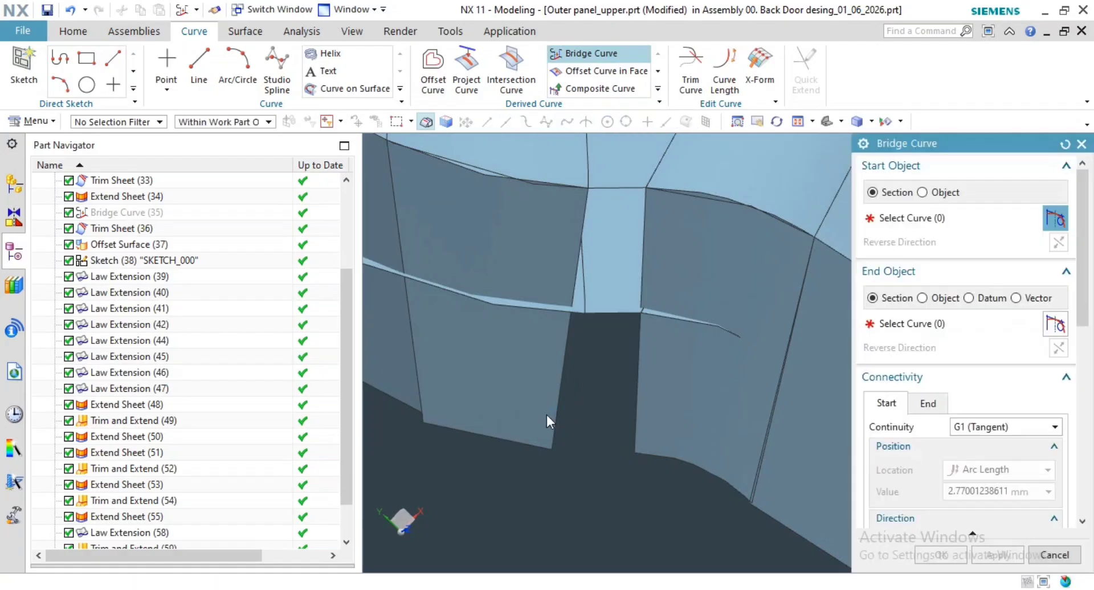
{"action": "left_click", "coordinate": [545, 452]}
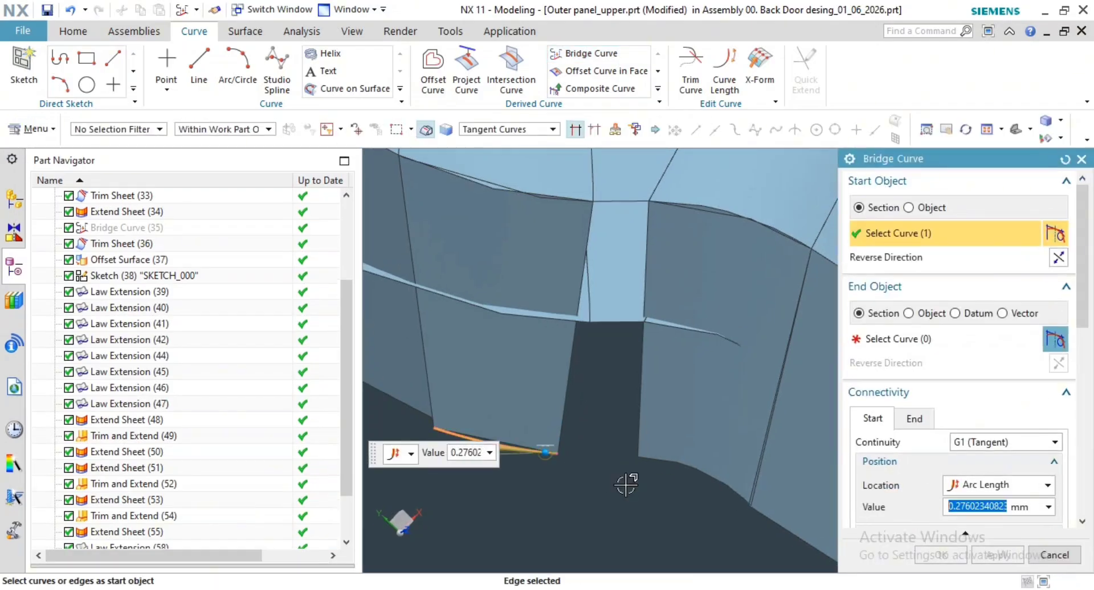
{"action": "left_click", "coordinate": [660, 460]}
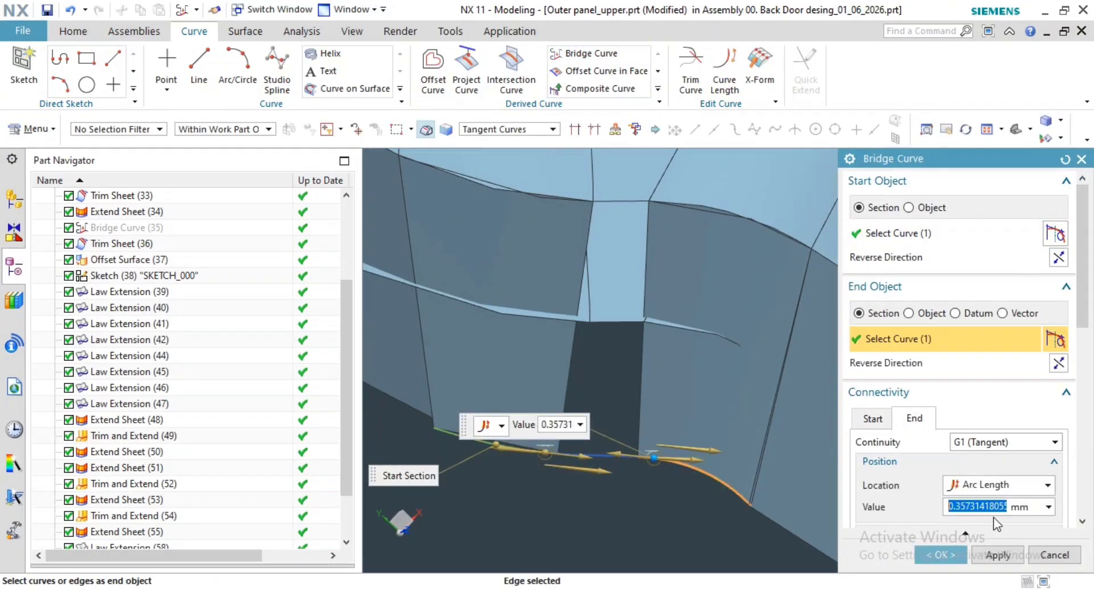
{"action": "left_click", "coordinate": [874, 419]}
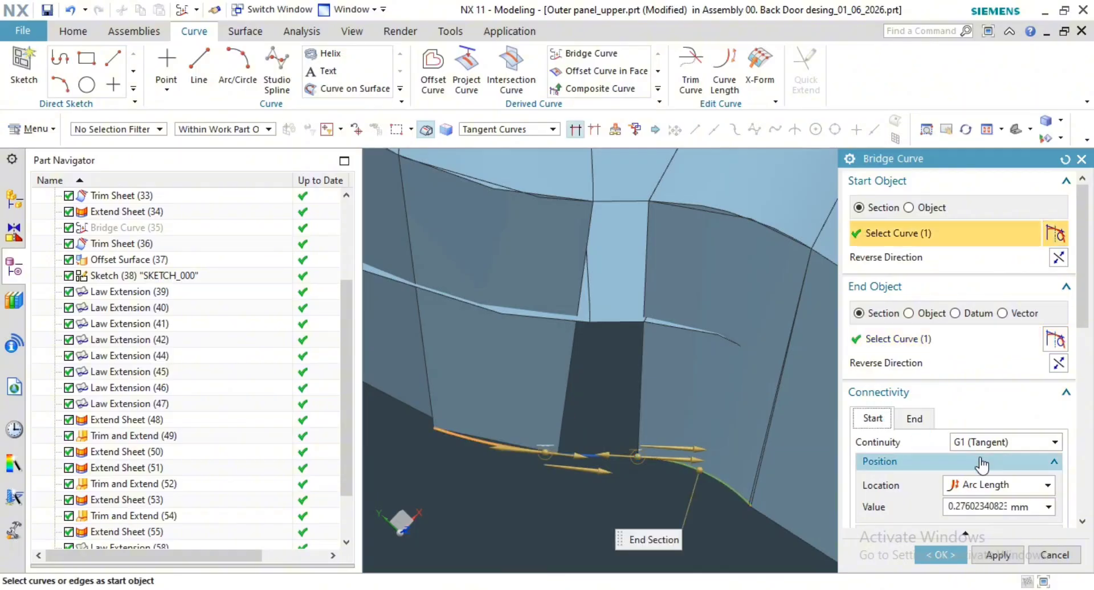
{"action": "double_click", "coordinate": [980, 507]}
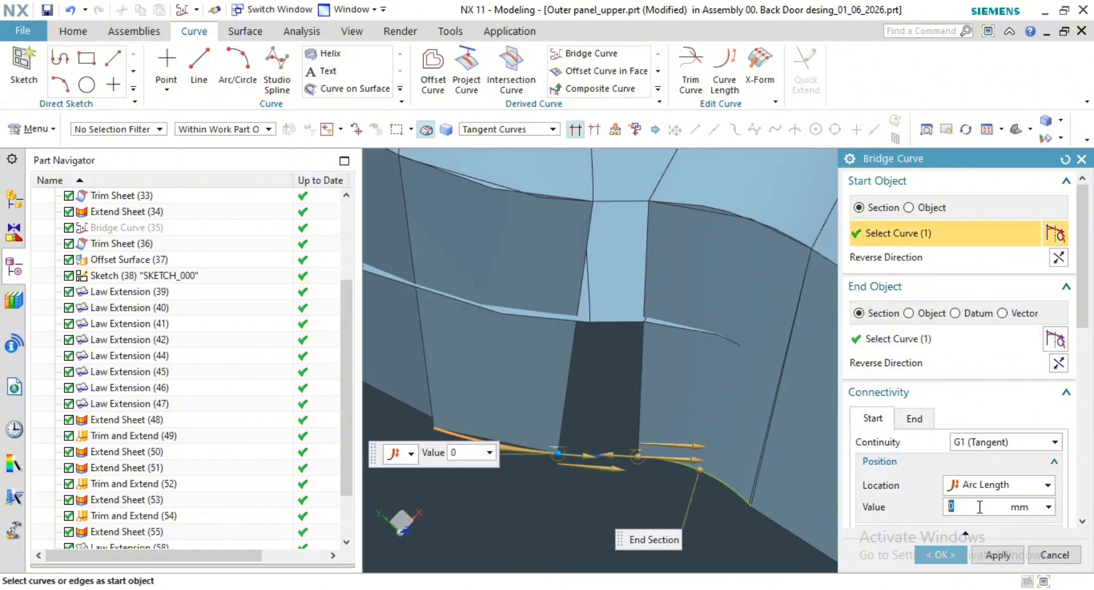
{"action": "left_click", "coordinate": [1001, 556]}
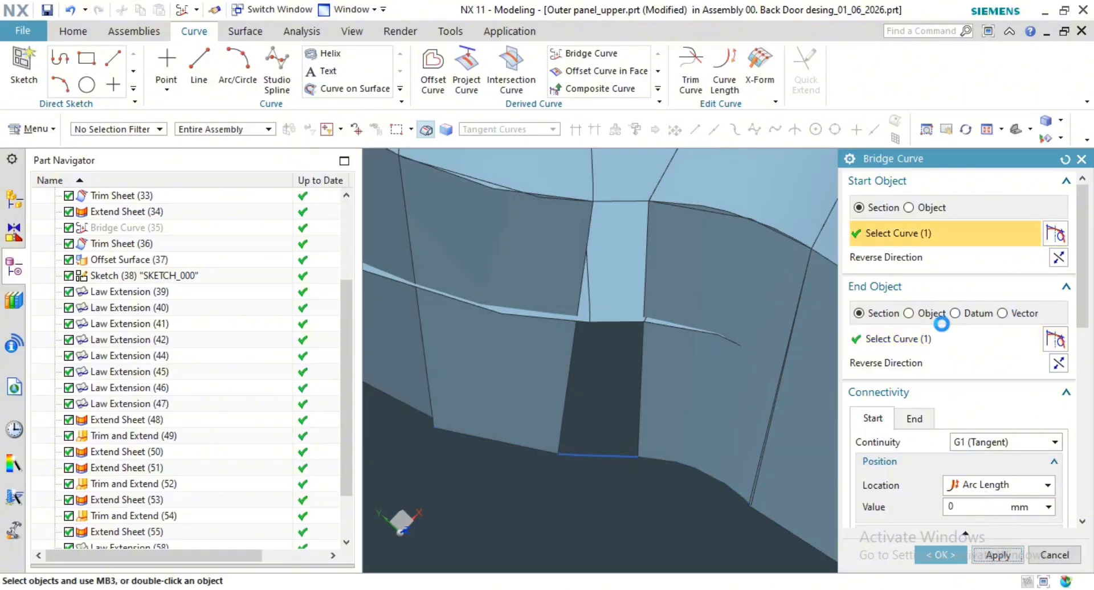
{"action": "scroll", "coordinate": [609, 200], "scroll_direction": "up", "scroll_amount": 5}
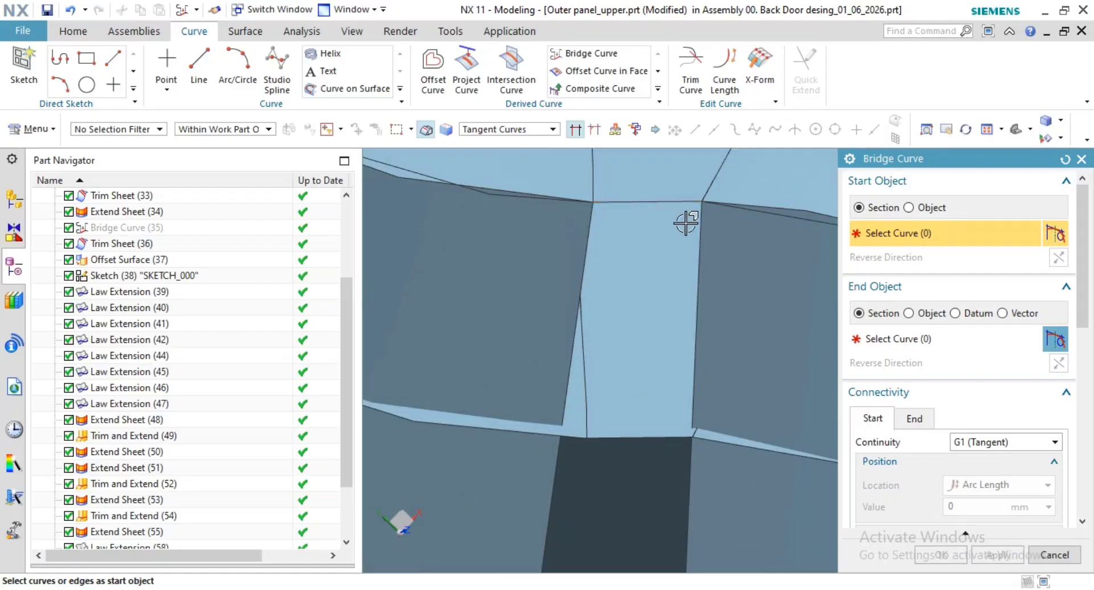
{"action": "scroll", "coordinate": [688, 222], "scroll_direction": "down", "scroll_amount": 3}
{"action": "key", "text": "Escape"}
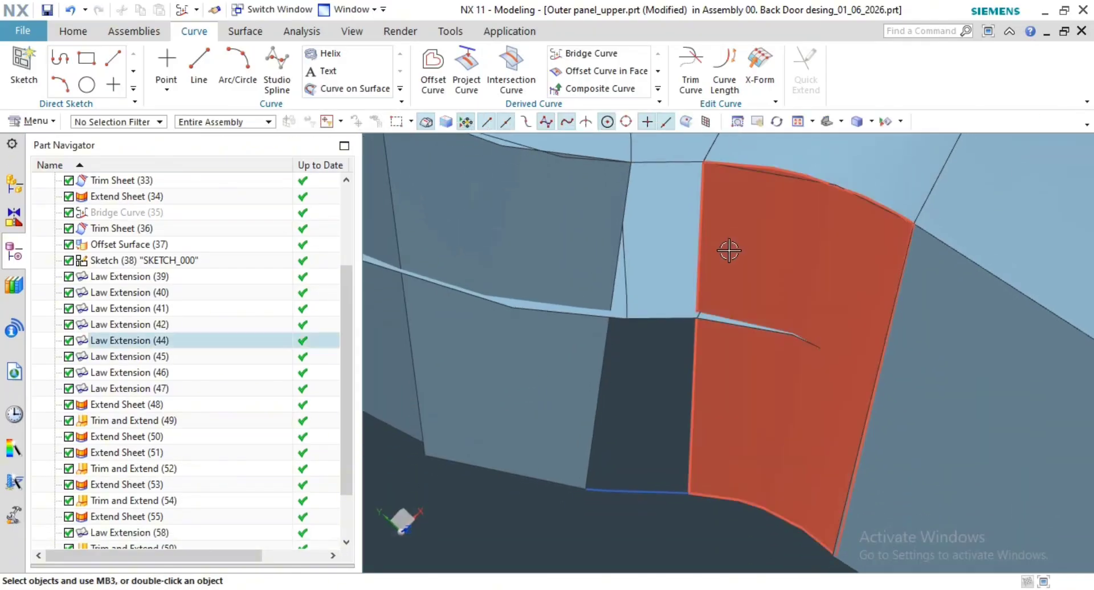
Step: Fill the flange gap with a Swept surface, using its two side edges as sections and the bridge curve and upper edge as guides
{"action": "middle_click_drag", "start_coordinate": [728, 249], "coordinate": [655, 263], "text": "shift"}
{"action": "left_click", "coordinate": [234, 30]}
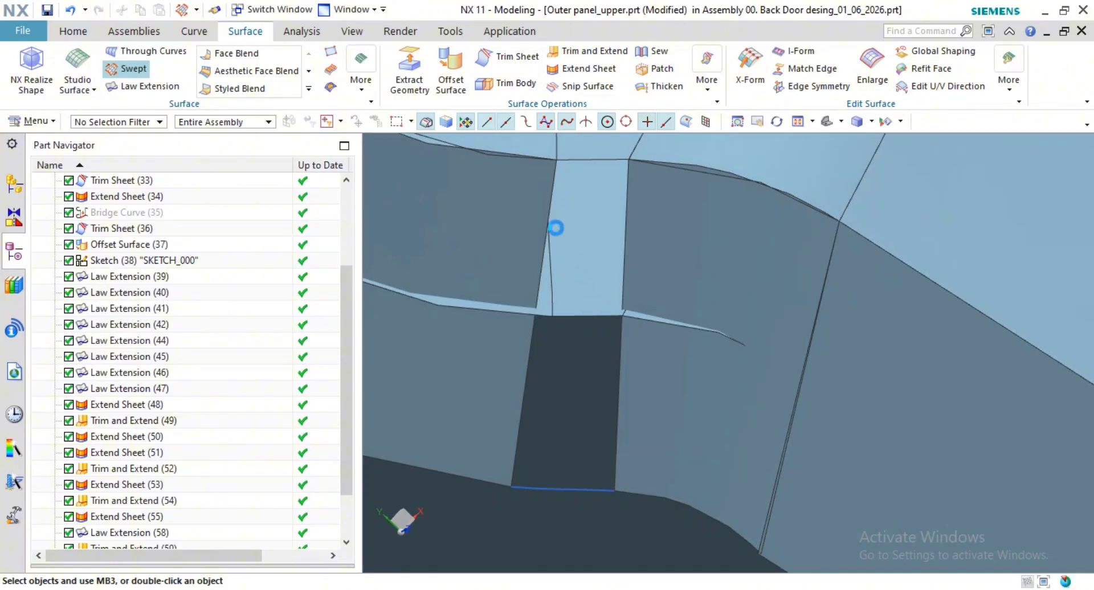
{"action": "left_click", "coordinate": [557, 191]}
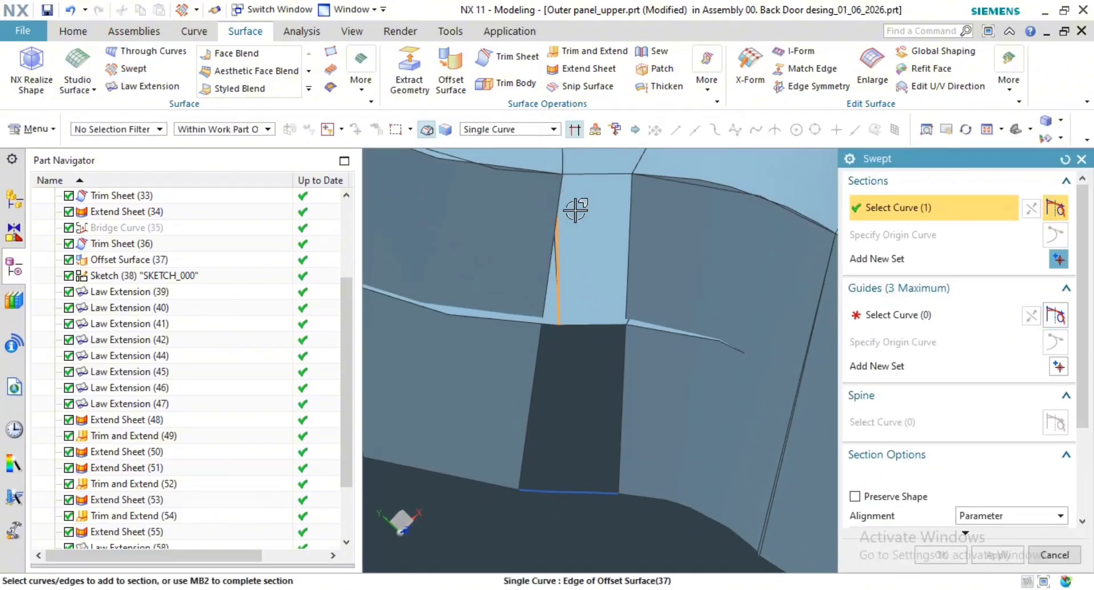
{"action": "middle_click", "coordinate": [563, 242]}
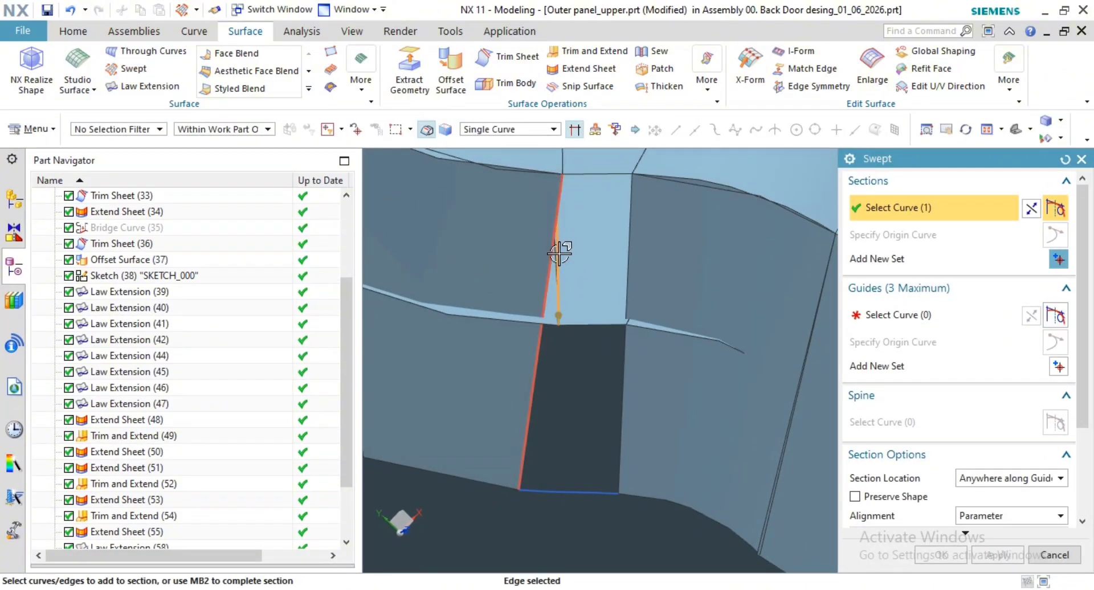
{"action": "left_click", "coordinate": [547, 375]}
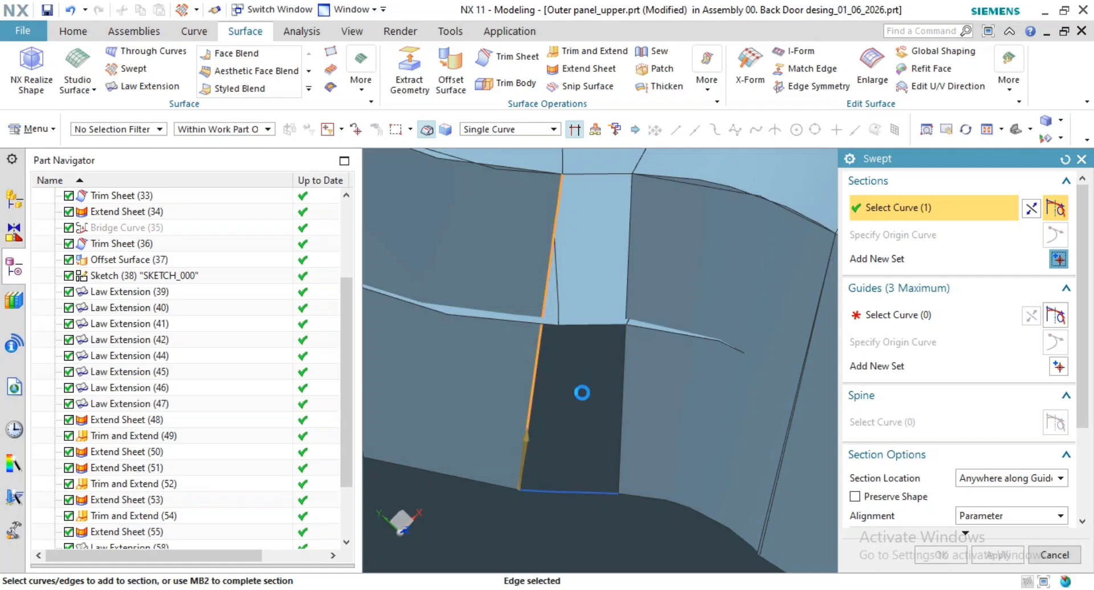
{"action": "left_click", "coordinate": [620, 420]}
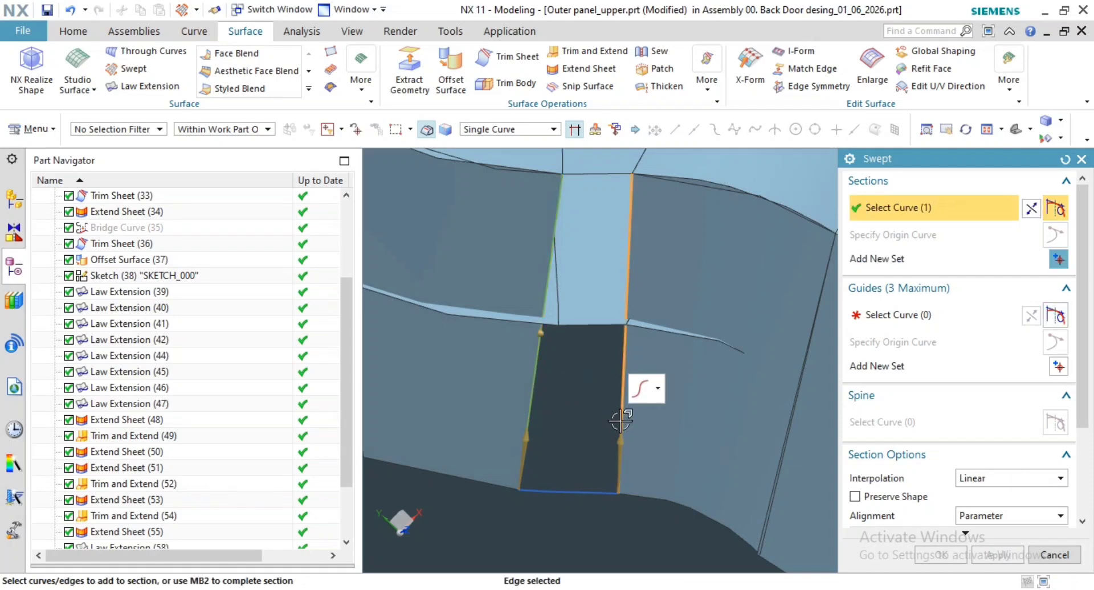
{"action": "middle_click", "coordinate": [573, 422]}
{"action": "left_click", "coordinate": [947, 320]}
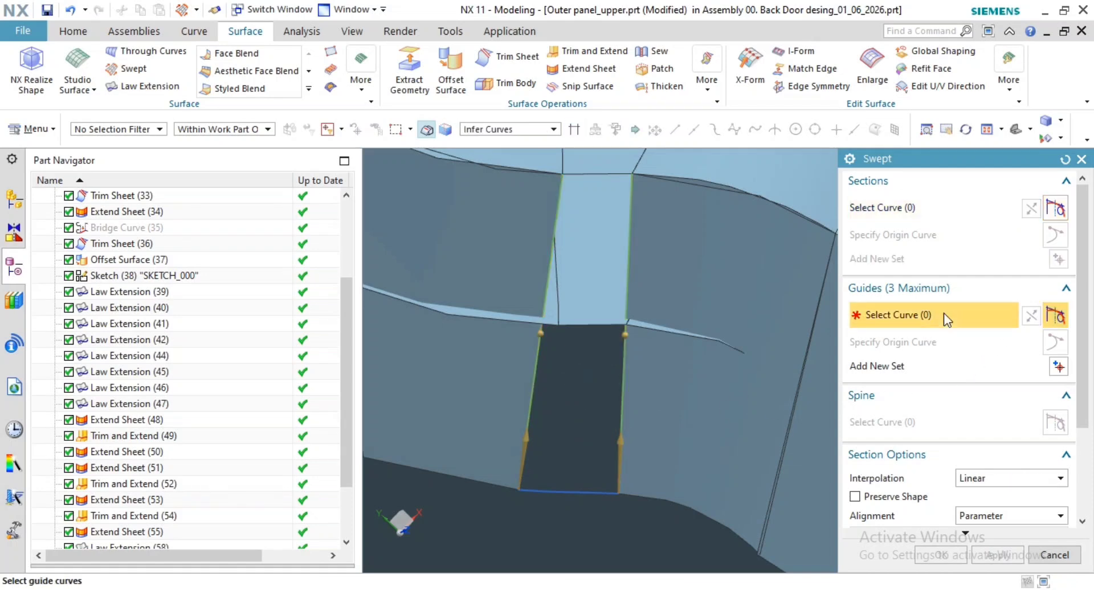
{"action": "left_click", "coordinate": [548, 491]}
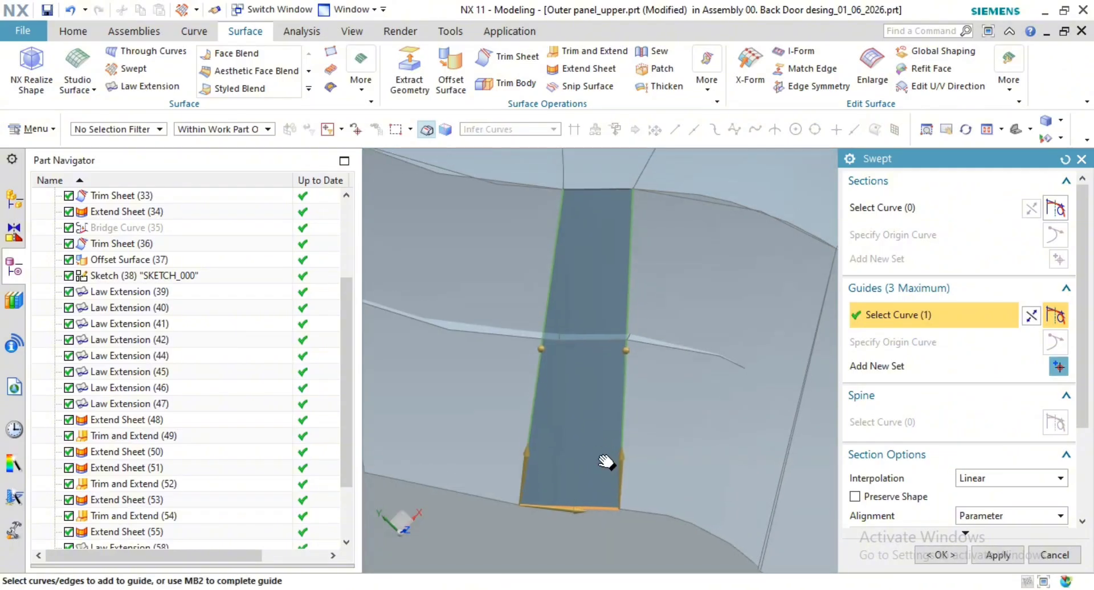
{"action": "middle_click", "coordinate": [578, 442]}
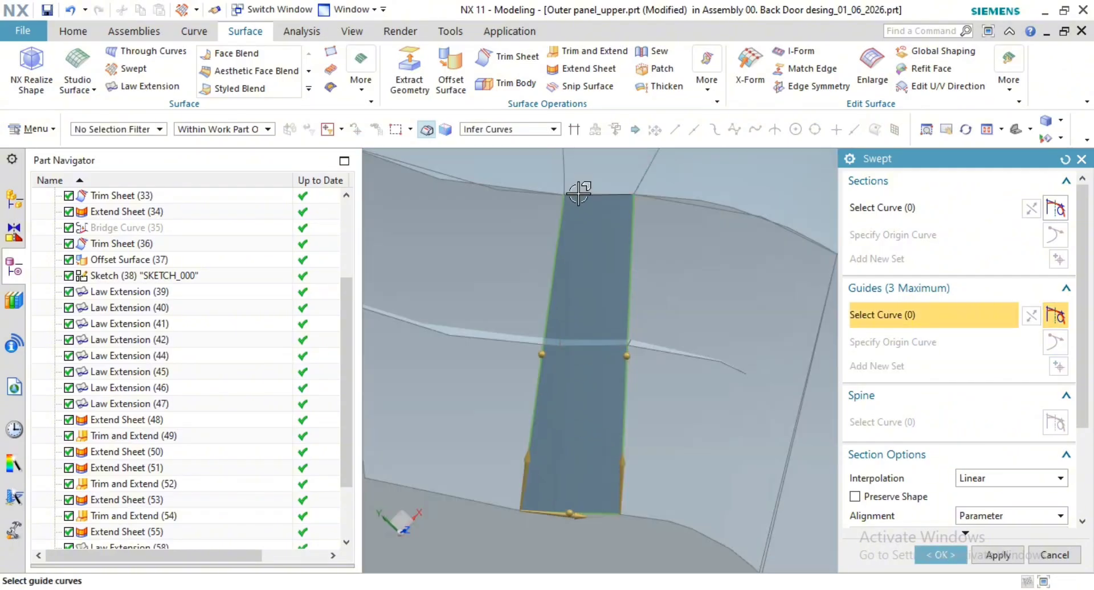
{"action": "left_click", "coordinate": [579, 194]}
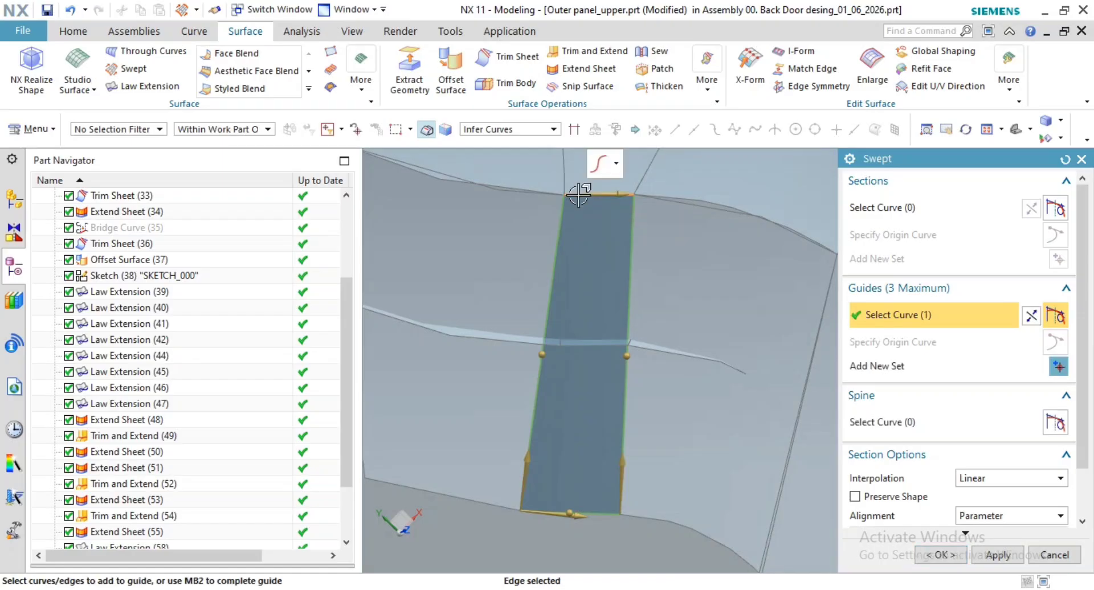
{"action": "left_click", "coordinate": [996, 554]}
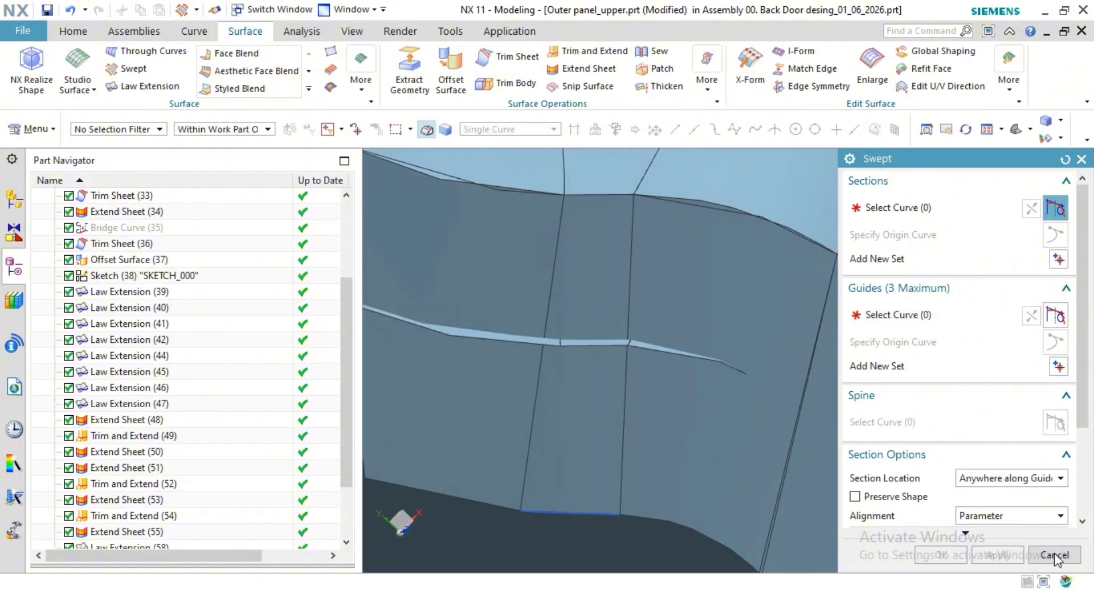
{"action": "left_click", "coordinate": [1054, 555]}
Step: Sew the new gap-filling sheet to the two adjoining flange sheets, with the filler as target and a 0.01 tolerance
{"action": "scroll", "coordinate": [820, 417], "scroll_direction": "down", "scroll_amount": 2}
{"action": "middle_click_drag", "start_coordinate": [801, 416], "coordinate": [782, 414], "text": "shift"}
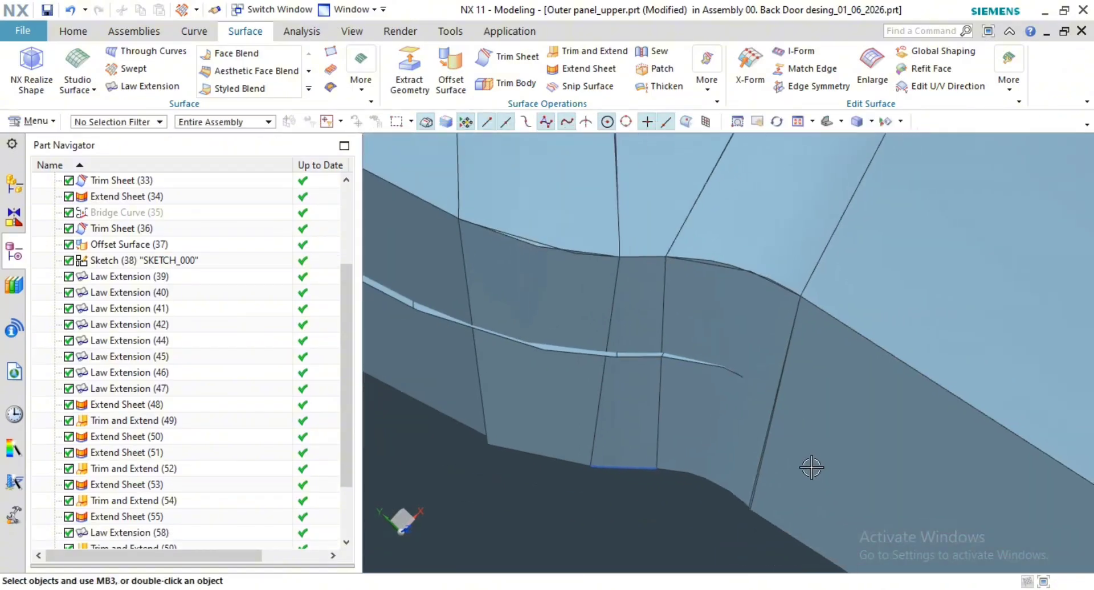
{"action": "scroll", "coordinate": [765, 458], "scroll_direction": "up", "scroll_amount": 5}
{"action": "scroll", "coordinate": [698, 438], "scroll_direction": "down", "scroll_amount": 4}
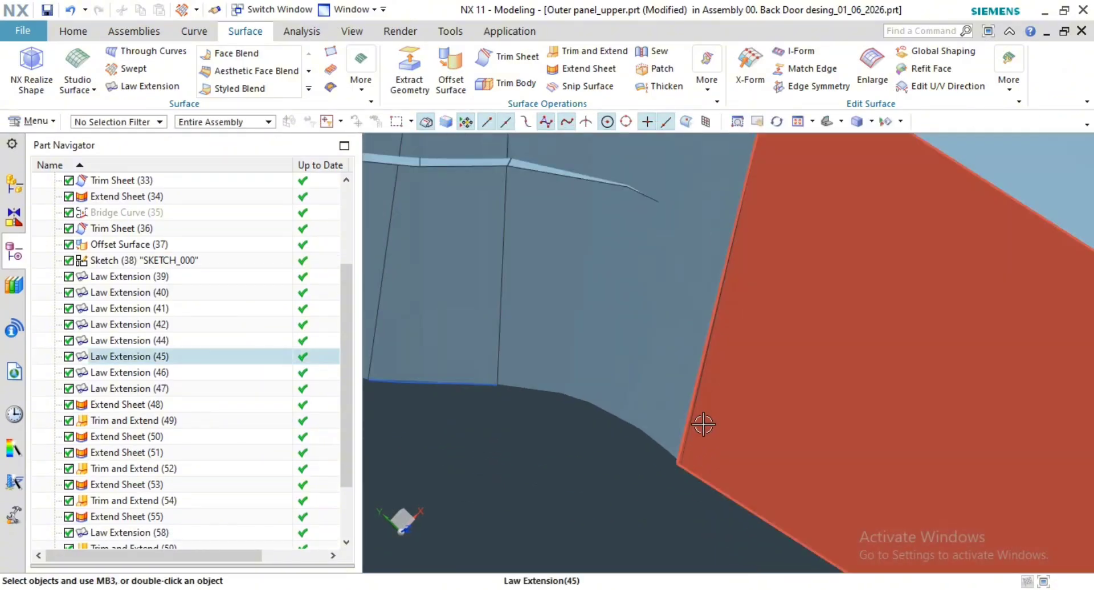
{"action": "middle_click_drag", "start_coordinate": [669, 395], "coordinate": [629, 440], "text": "shift"}
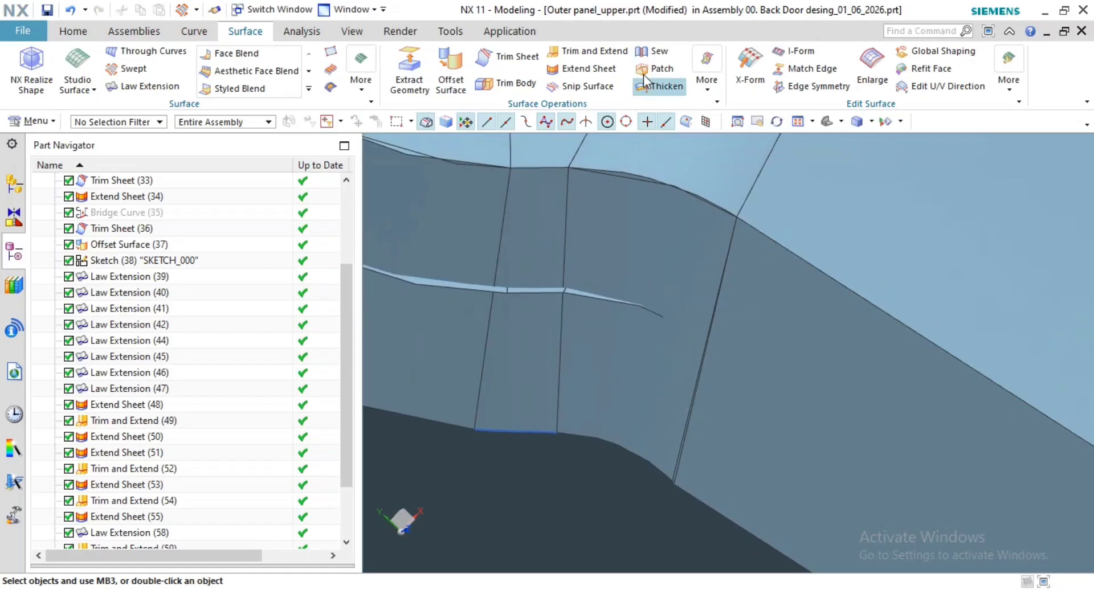
{"action": "left_click", "coordinate": [652, 51]}
{"action": "left_click", "coordinate": [527, 301]}
{"action": "left_click", "coordinate": [642, 268]}
{"action": "left_click", "coordinate": [647, 266]}
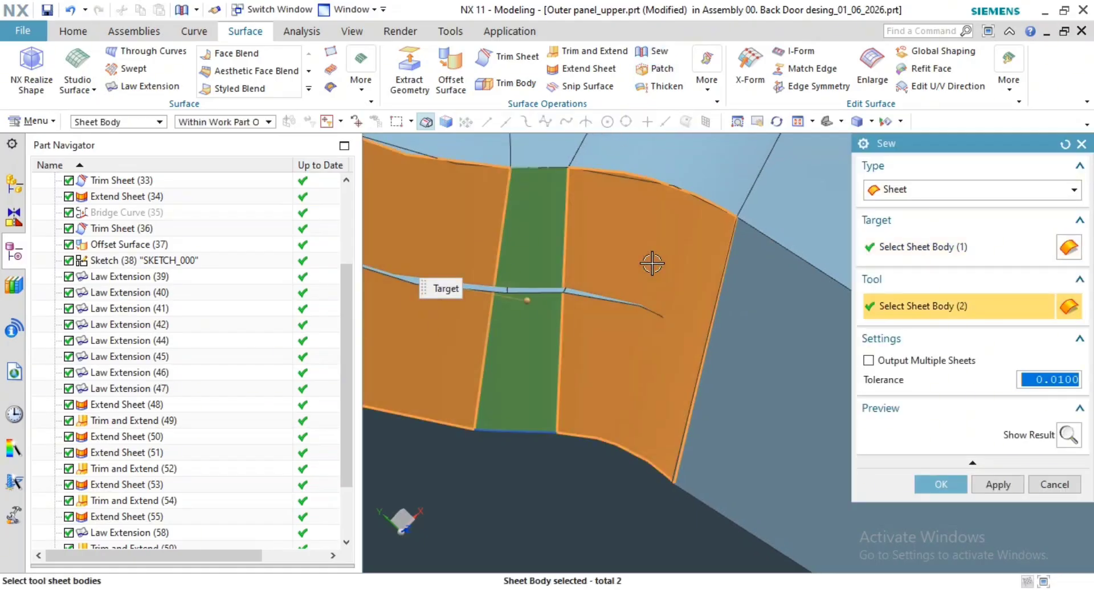
{"action": "scroll", "coordinate": [603, 360], "scroll_direction": "down", "scroll_amount": 5}
{"action": "middle_click_drag", "start_coordinate": [544, 359], "coordinate": [696, 421], "text": "shift"}
{"action": "scroll", "coordinate": [696, 421], "scroll_direction": "down", "scroll_amount": 5}
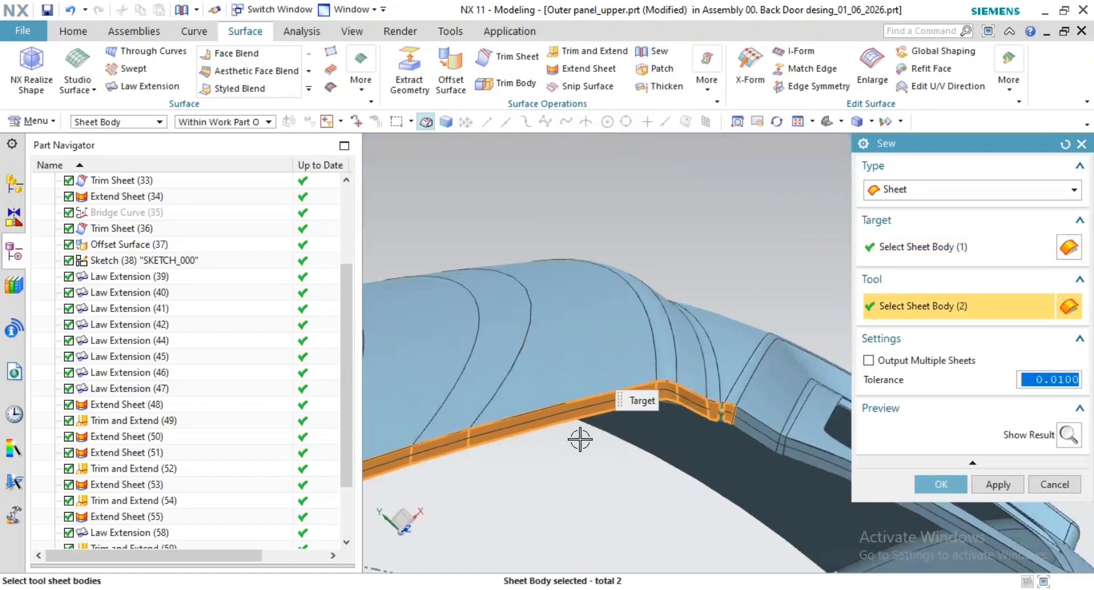
{"action": "middle_click_drag", "start_coordinate": [579, 439], "coordinate": [845, 298], "text": "shift"}
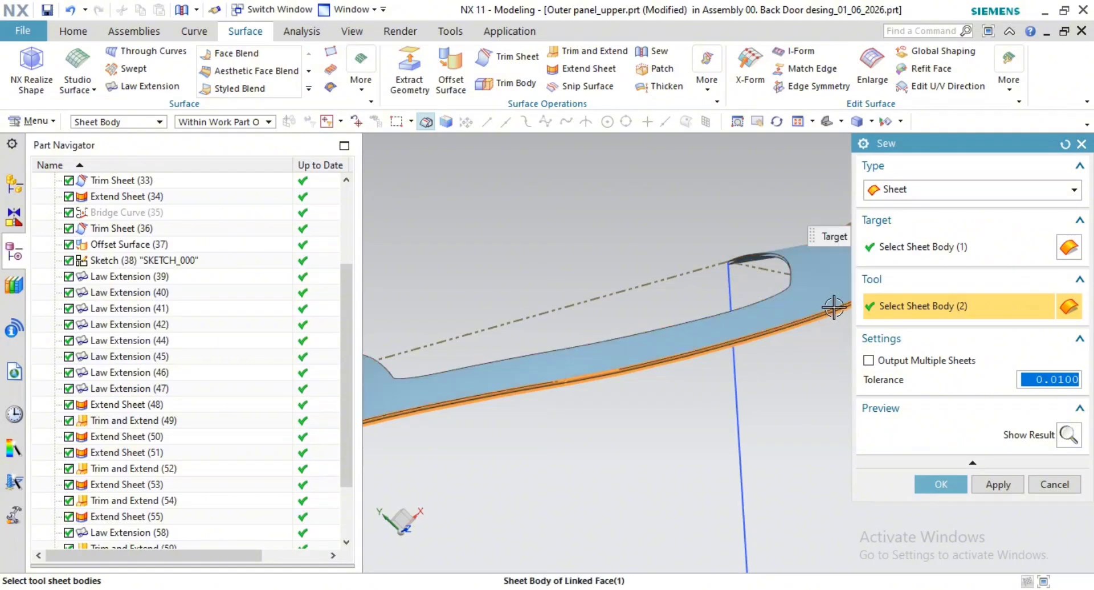
{"action": "scroll", "coordinate": [624, 403], "scroll_direction": "down", "scroll_amount": 1}
{"action": "middle_click_drag", "start_coordinate": [685, 422], "coordinate": [929, 428], "text": "shift"}
{"action": "middle_click_drag", "start_coordinate": [789, 448], "coordinate": [565, 442], "text": "shift"}
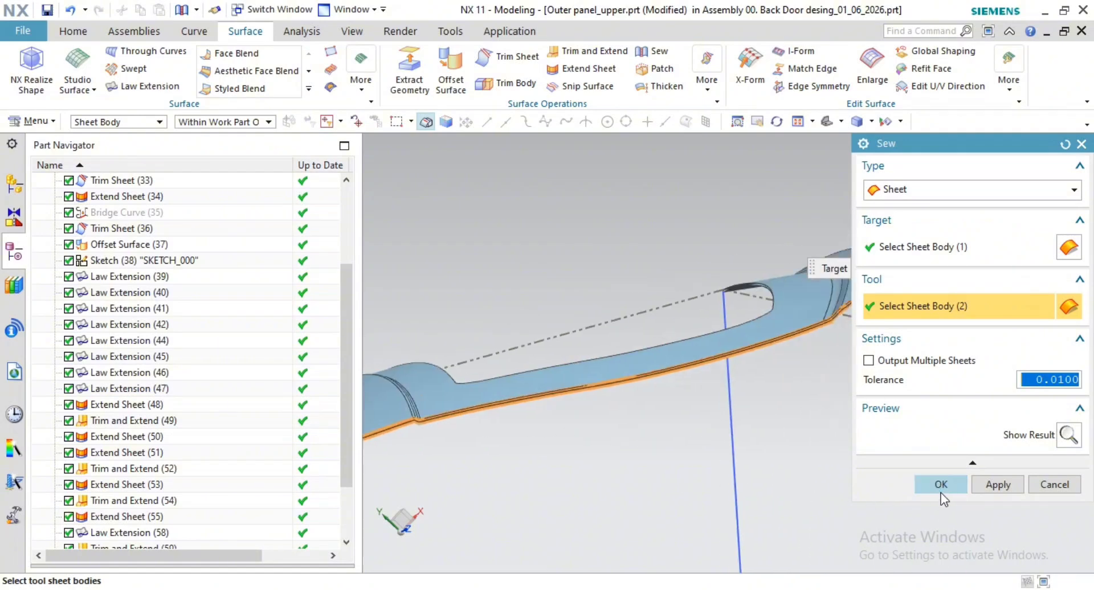
{"action": "left_click", "coordinate": [942, 485]}
Step: Inspect the narrow seam between the curved flange sheet and the adjacent straight flange sheet
{"action": "scroll", "coordinate": [757, 357], "scroll_direction": "up", "scroll_amount": 5}
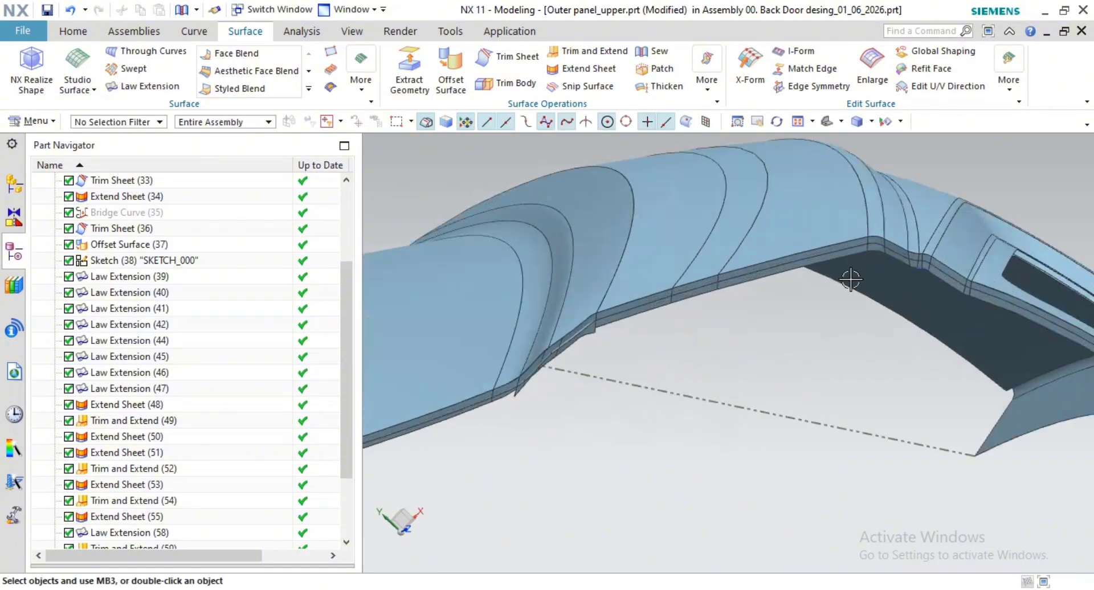
{"action": "scroll", "coordinate": [878, 265], "scroll_direction": "up", "scroll_amount": 2}
{"action": "middle_click_drag", "start_coordinate": [734, 318], "coordinate": [606, 370], "text": "shift"}
{"action": "scroll", "coordinate": [849, 251], "scroll_direction": "up", "scroll_amount": 7}
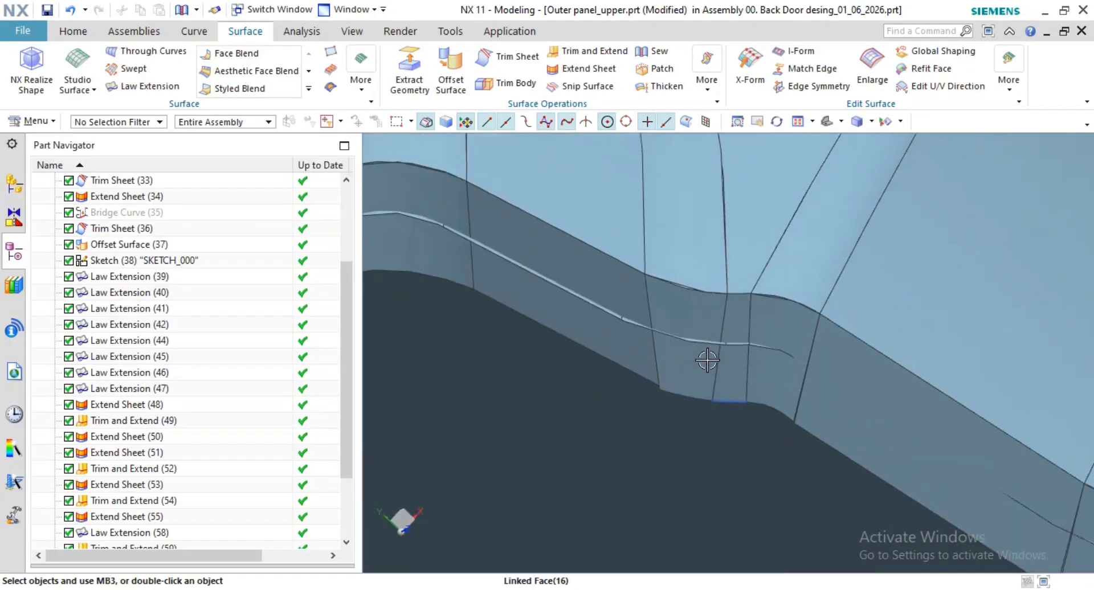
{"action": "scroll", "coordinate": [707, 360], "scroll_direction": "up", "scroll_amount": 2}
{"action": "scroll", "coordinate": [912, 359], "scroll_direction": "up", "scroll_amount": 4}
{"action": "scroll", "coordinate": [792, 348], "scroll_direction": "down", "scroll_amount": 2}
{"action": "middle_click_drag", "start_coordinate": [857, 426], "coordinate": [734, 369], "text": "shift"}
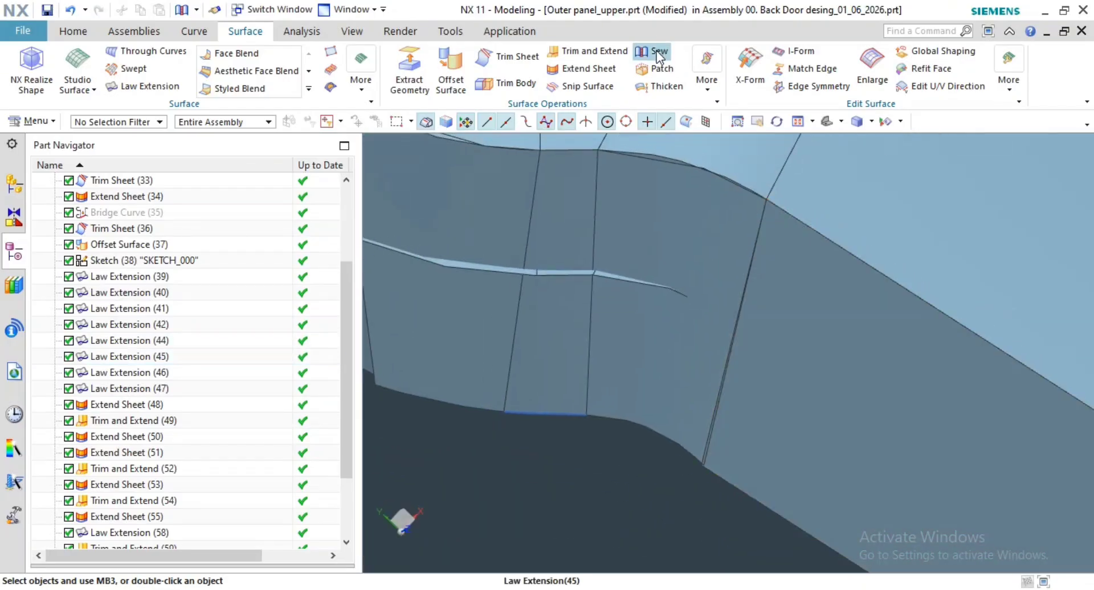
{"action": "left_click", "coordinate": [657, 53]}
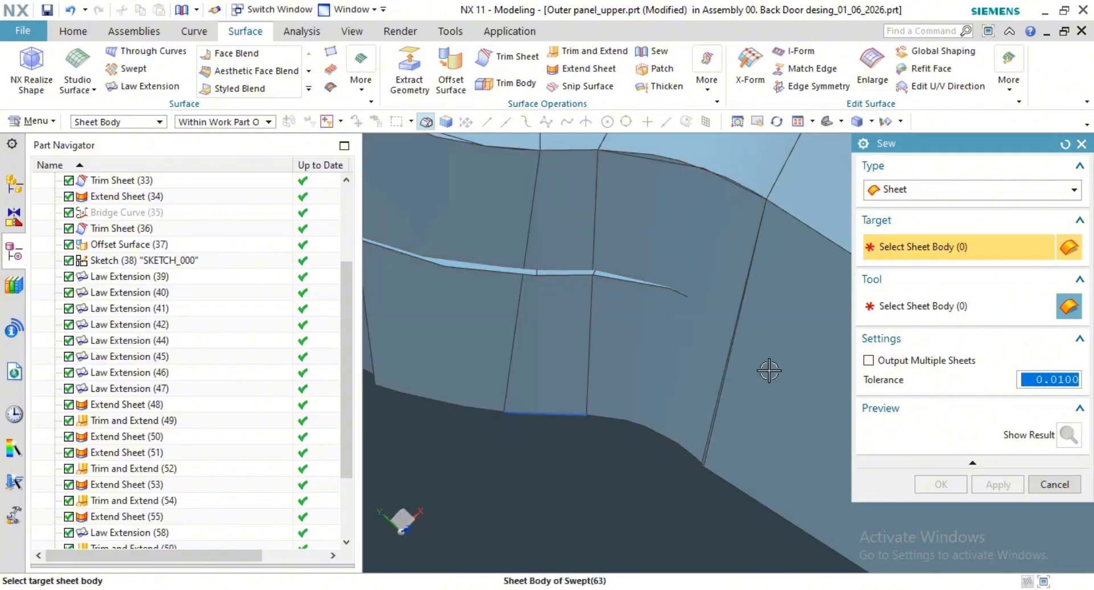
{"action": "scroll", "coordinate": [750, 437], "scroll_direction": "up", "scroll_amount": 1}
{"action": "key", "text": "Escape"}
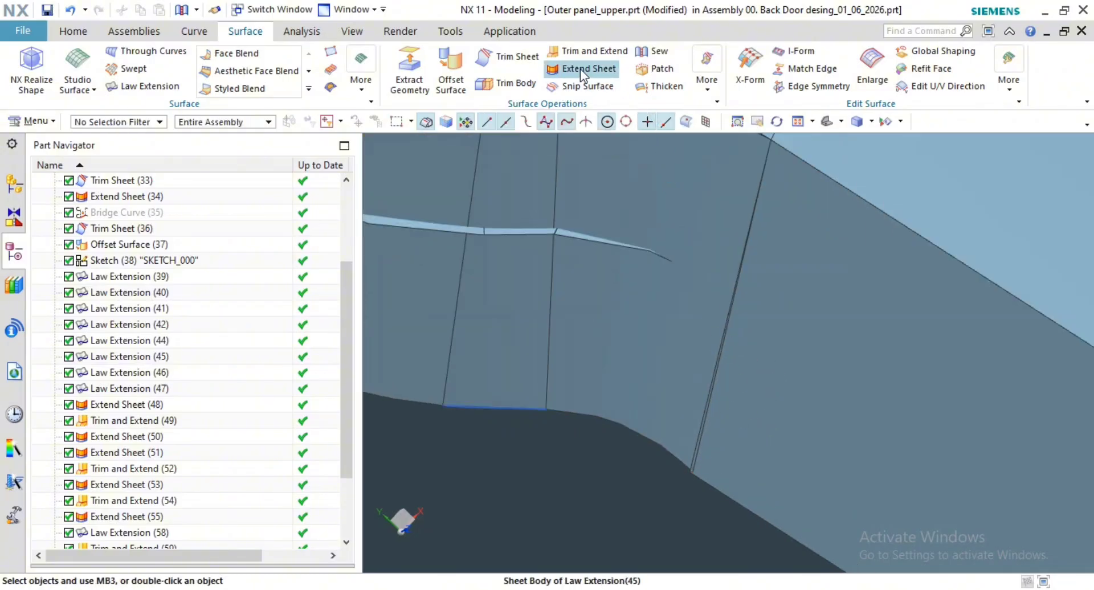
Step: Try to make a corner between the sewn curved flange and the adjacent straight flange sheet with Trim and Extend
{"action": "left_click", "coordinate": [587, 51]}
{"action": "left_click", "coordinate": [674, 298]}
{"action": "middle_click_drag", "start_coordinate": [741, 365], "coordinate": [613, 364], "text": "shift"}
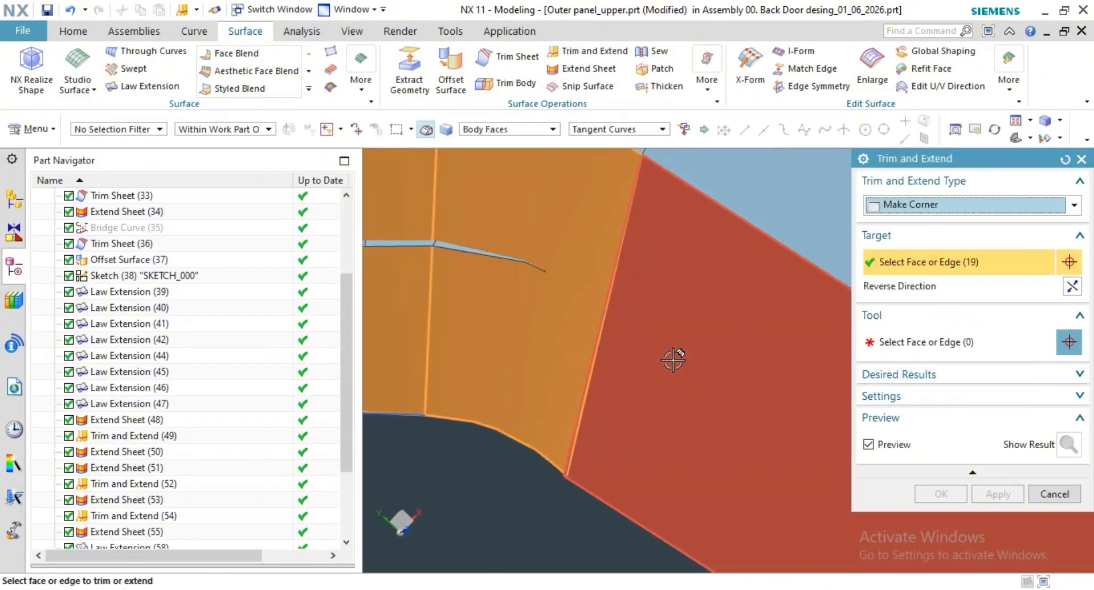
{"action": "middle_click", "coordinate": [681, 361]}
{"action": "left_click", "coordinate": [751, 379]}
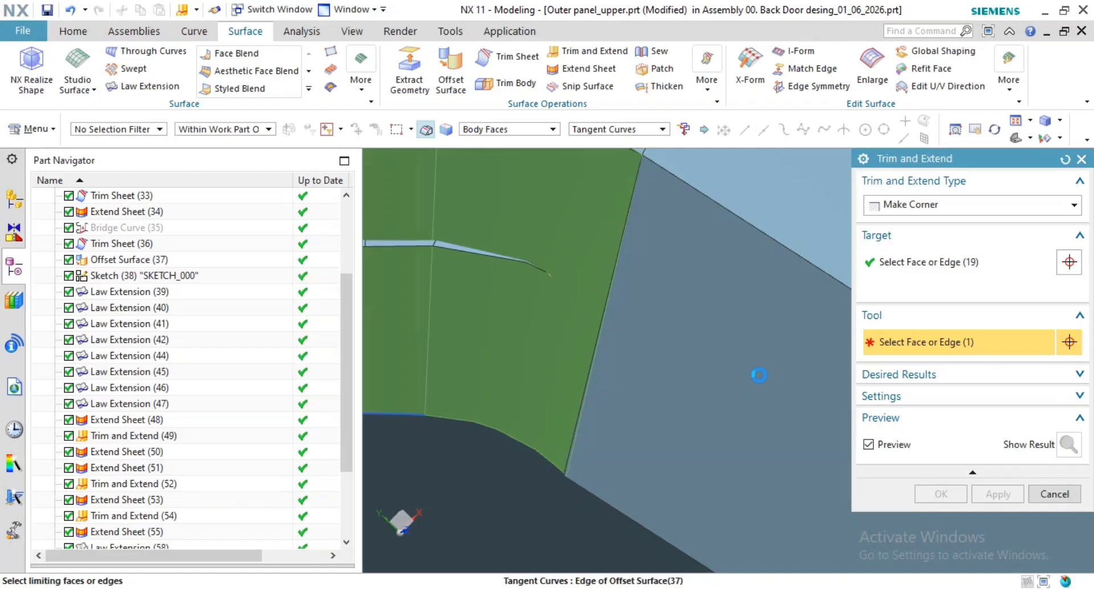
{"action": "middle_click", "coordinate": [780, 381]}
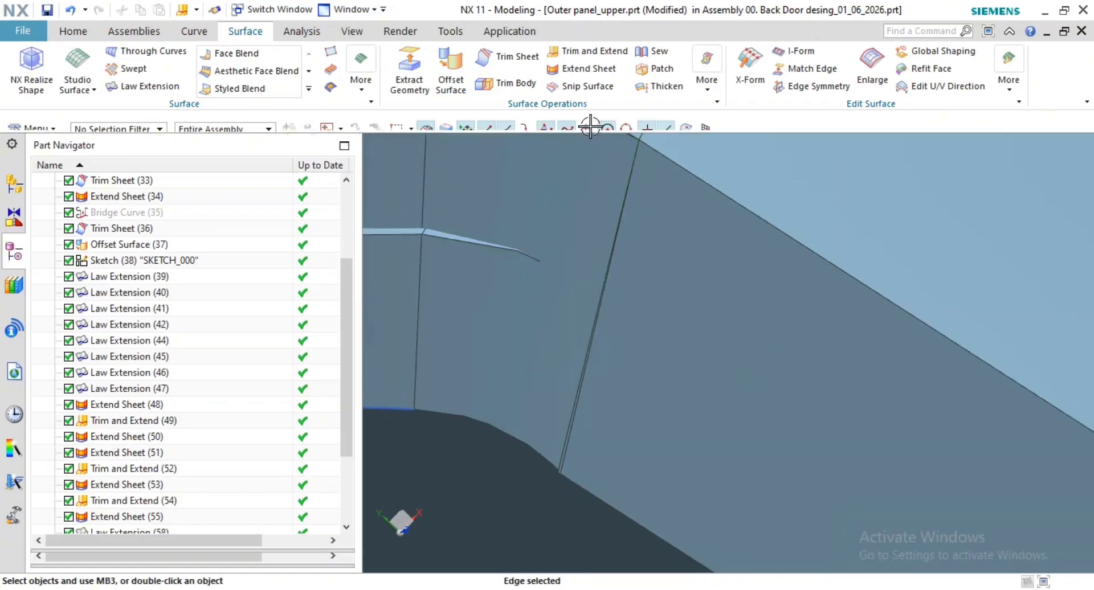
Step: Extend the curved flange sheet's edge at the narrow seam by 2.5 mm with natural curvature
{"action": "left_click", "coordinate": [589, 69]}
{"action": "left_click", "coordinate": [587, 388]}
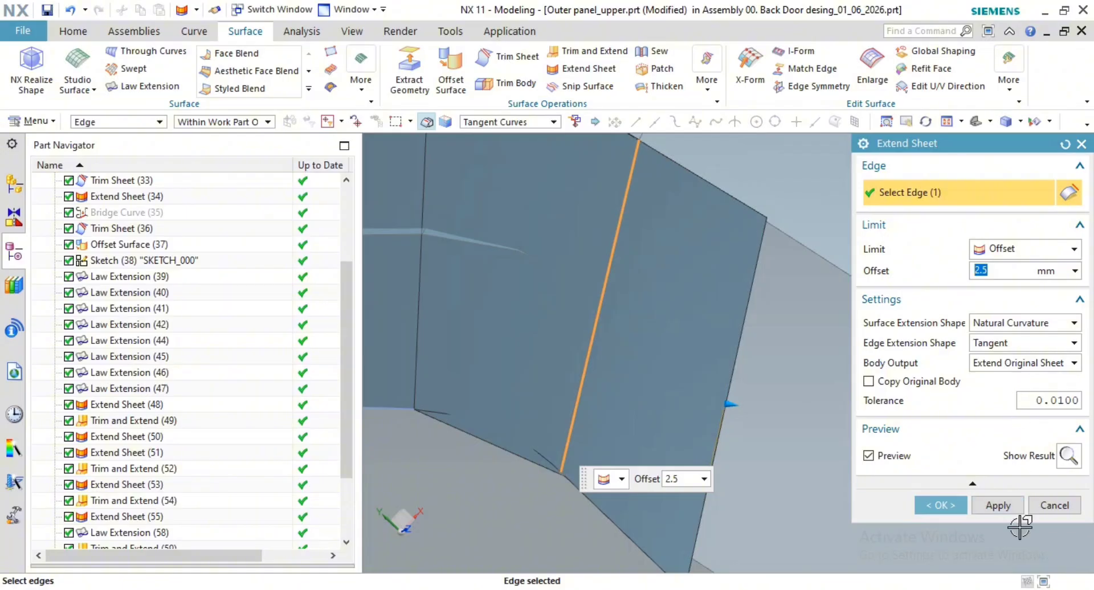
{"action": "left_click", "coordinate": [997, 506]}
Step: Extend the straight flange sheet's edge at the seam by 1 mm, with the surface extension shape set to Natural Tangent
{"action": "left_click", "coordinate": [574, 395]}
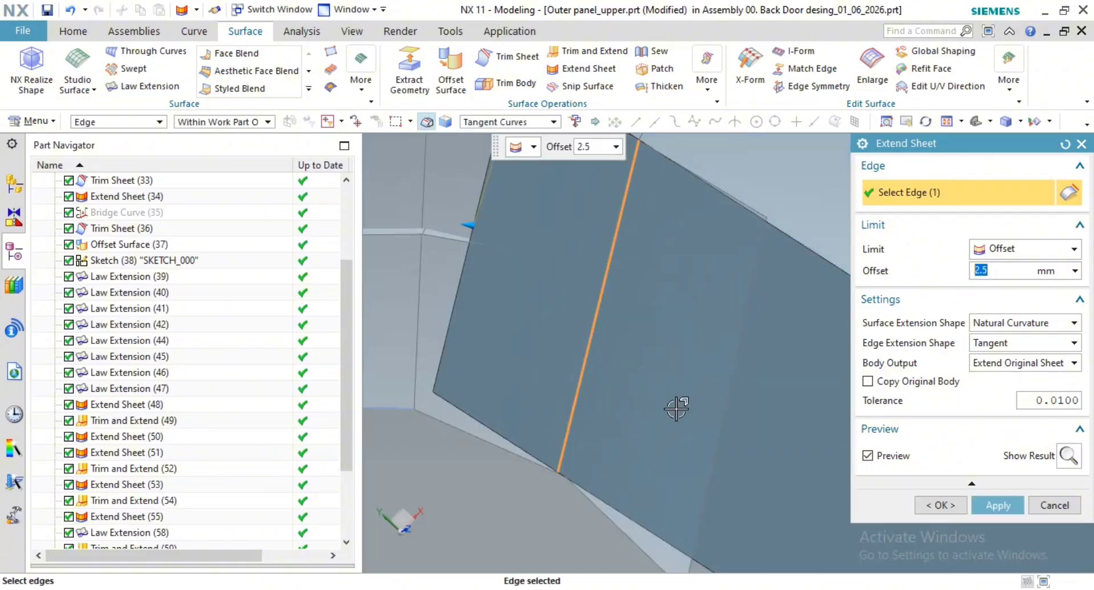
{"action": "left_click", "coordinate": [1003, 323]}
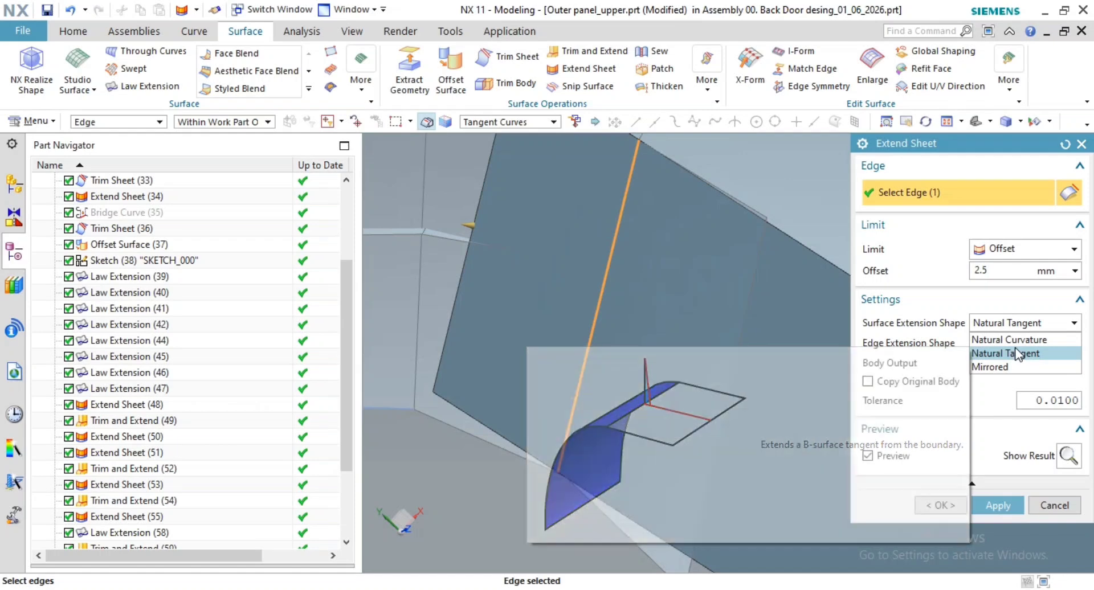
{"action": "left_click", "coordinate": [1003, 353]}
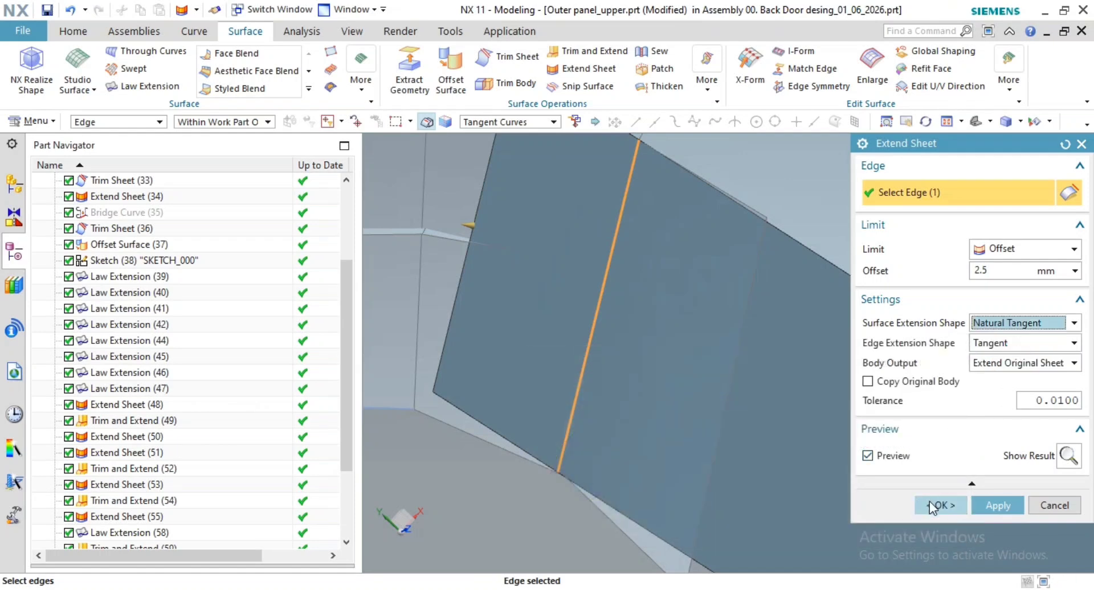
{"action": "left_click", "coordinate": [1003, 270]}
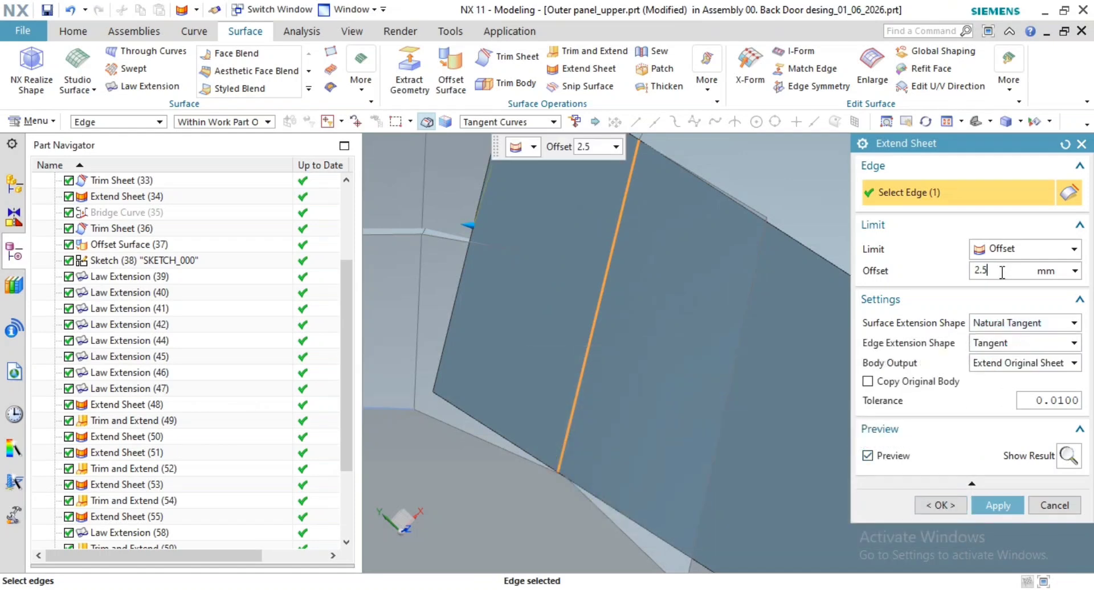
{"action": "key", "text": "Return"}
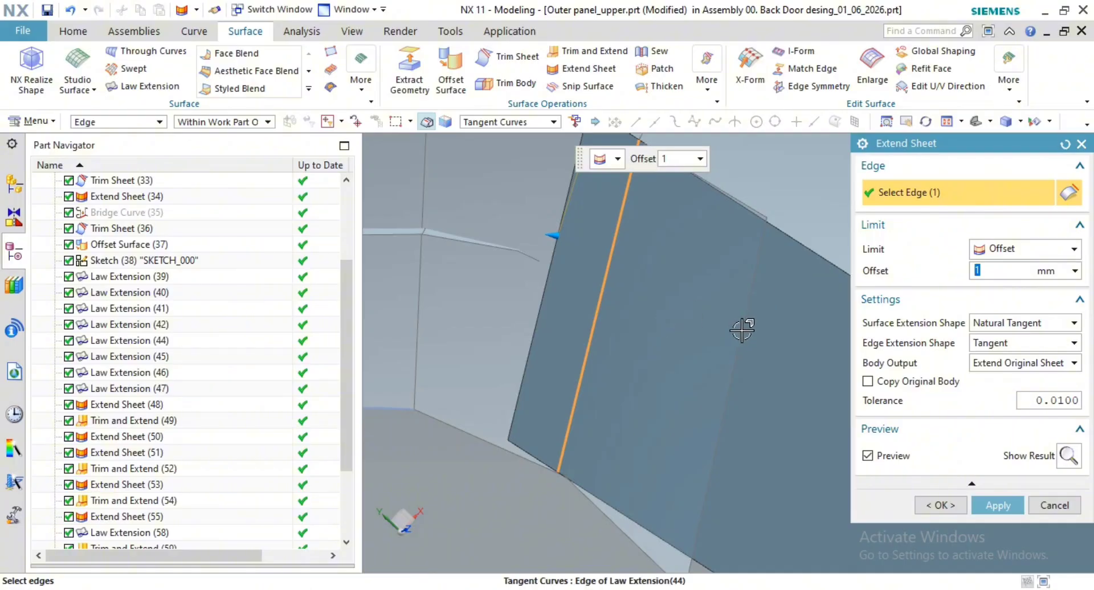
{"action": "key", "text": "Return"}
Step: Make a corner between the sewn curved flange and the extended straight flange sheet, reversing the trim directions to keep one continuous flange
{"action": "left_click", "coordinate": [626, 56]}
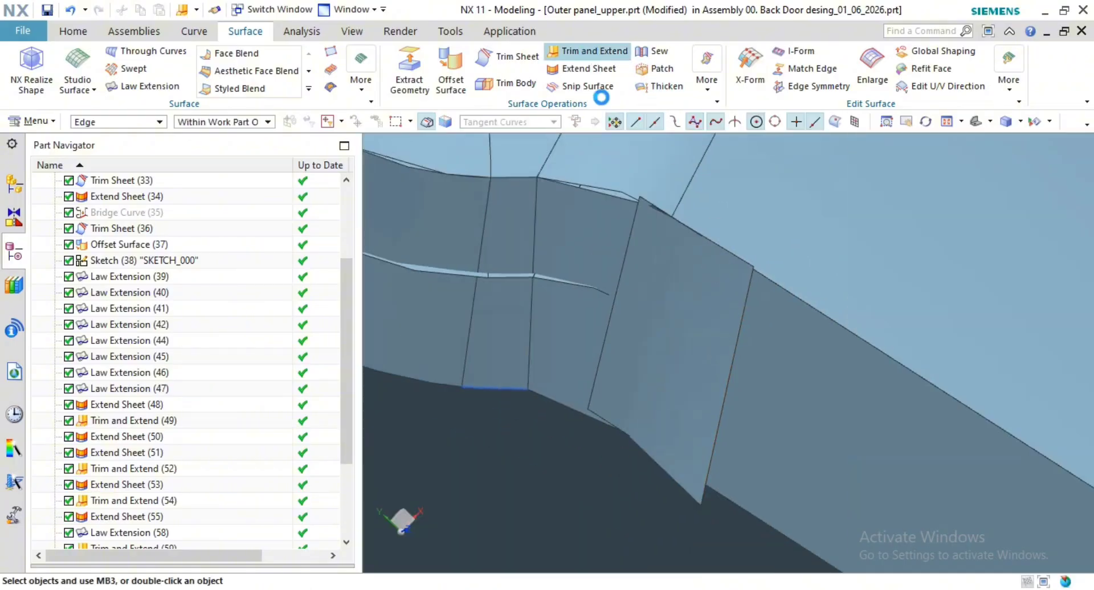
{"action": "left_click", "coordinate": [603, 277]}
{"action": "left_click", "coordinate": [570, 471]}
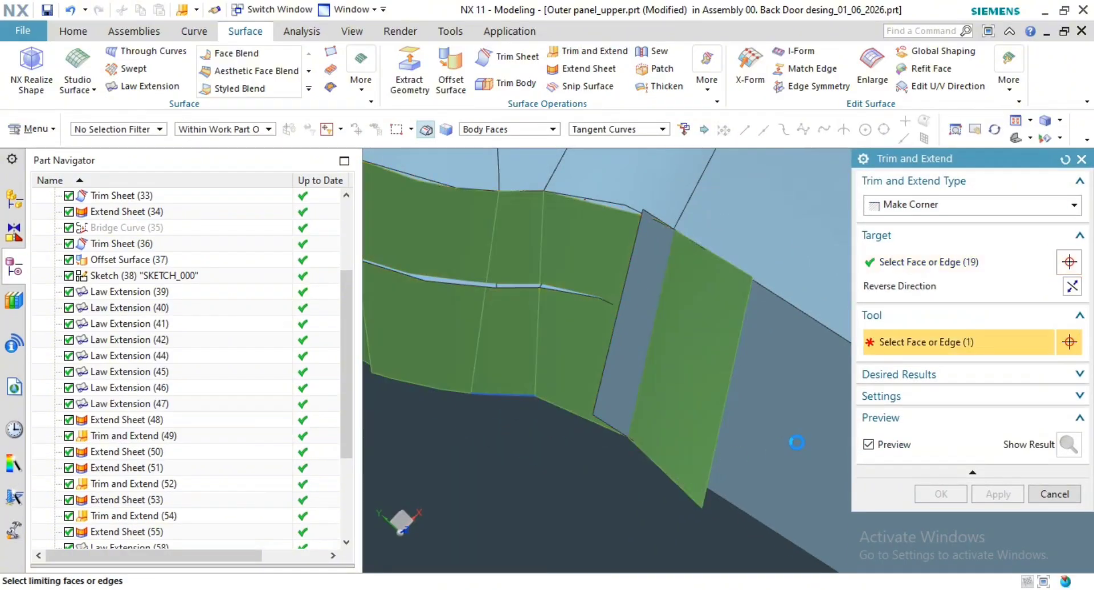
{"action": "left_click", "coordinate": [1073, 287]}
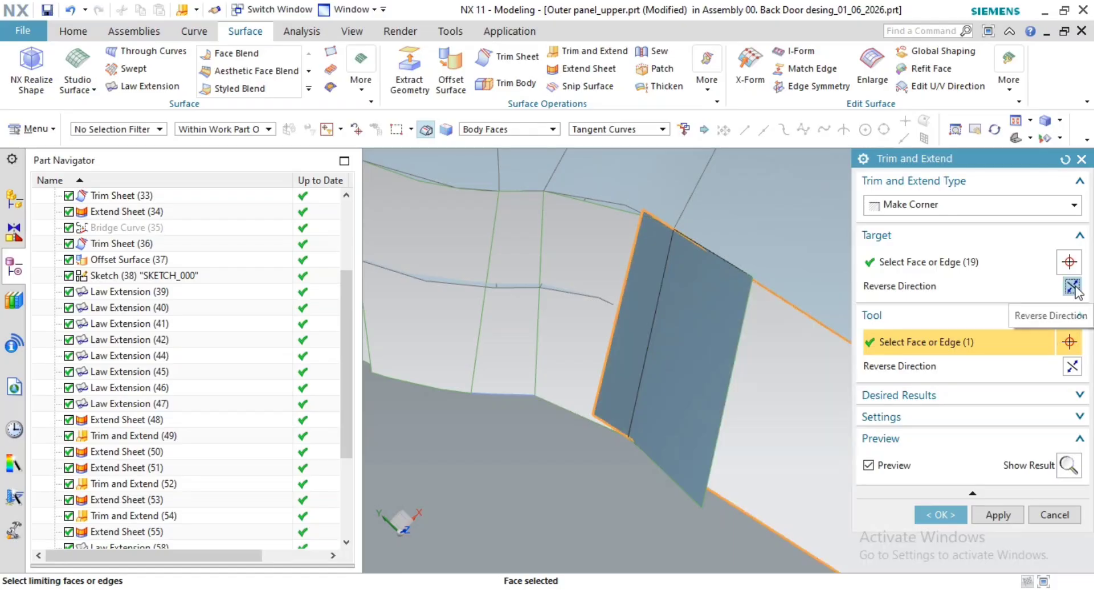
{"action": "left_click", "coordinate": [1073, 366]}
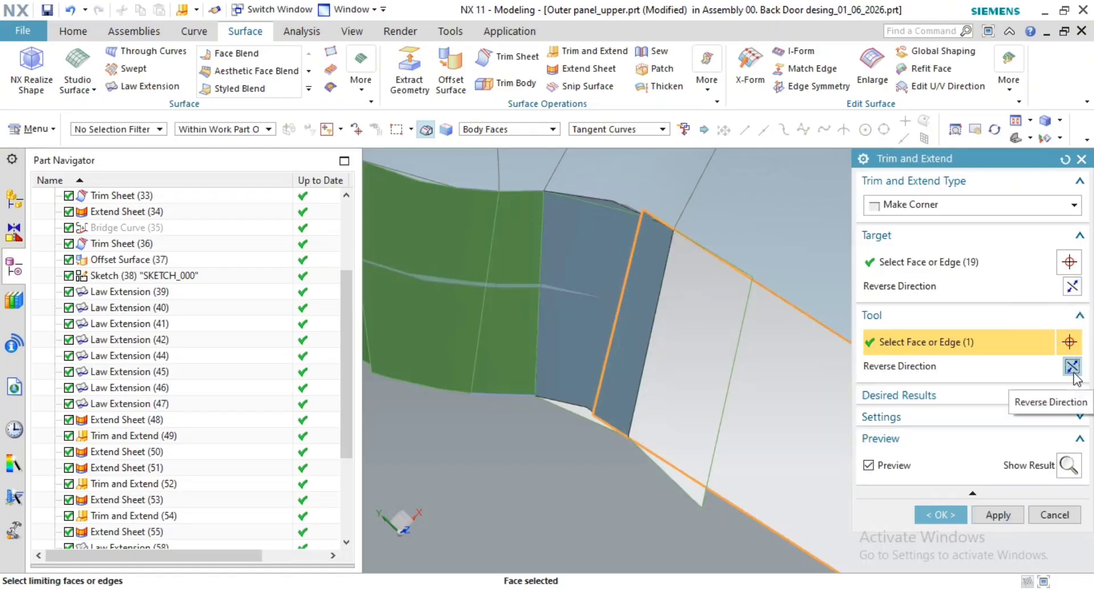
{"action": "left_click", "coordinate": [1073, 294]}
{"action": "left_click", "coordinate": [939, 515]}
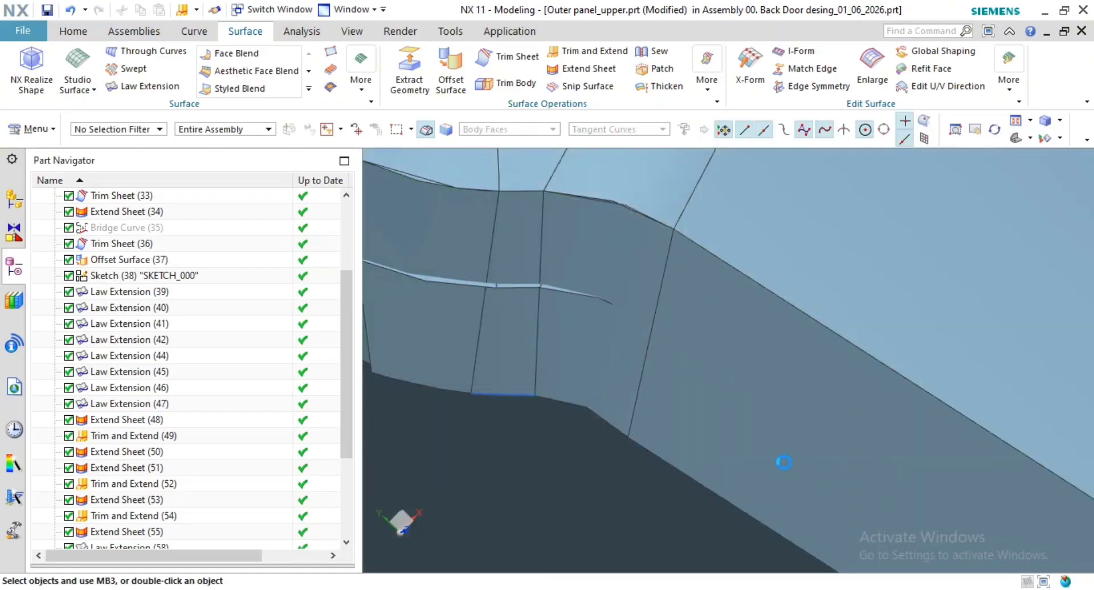
Step: Examine the flange from the trimmed corner to the next narrow gap beside the short sheet
{"action": "scroll", "coordinate": [789, 336], "scroll_direction": "down", "scroll_amount": 6}
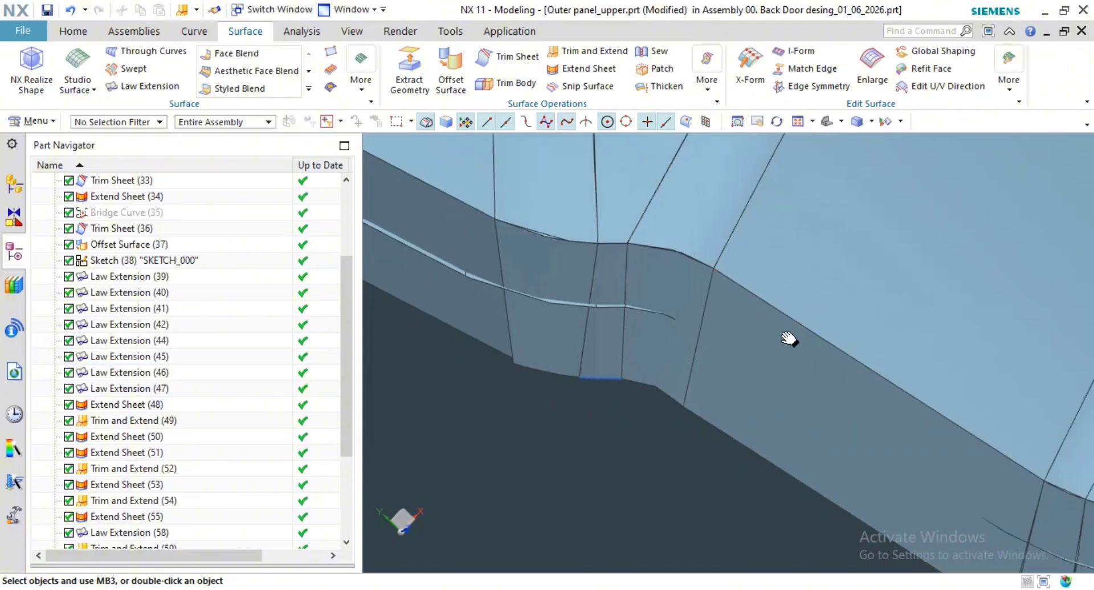
{"action": "scroll", "coordinate": [798, 433], "scroll_direction": "down", "scroll_amount": 4}
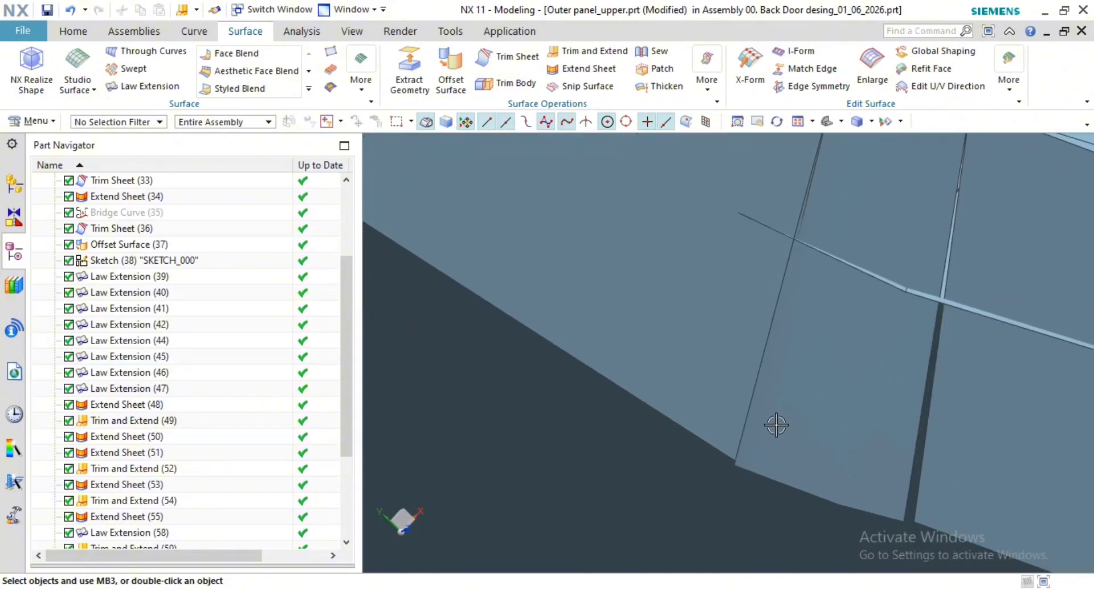
{"action": "scroll", "coordinate": [743, 443], "scroll_direction": "up", "scroll_amount": 8}
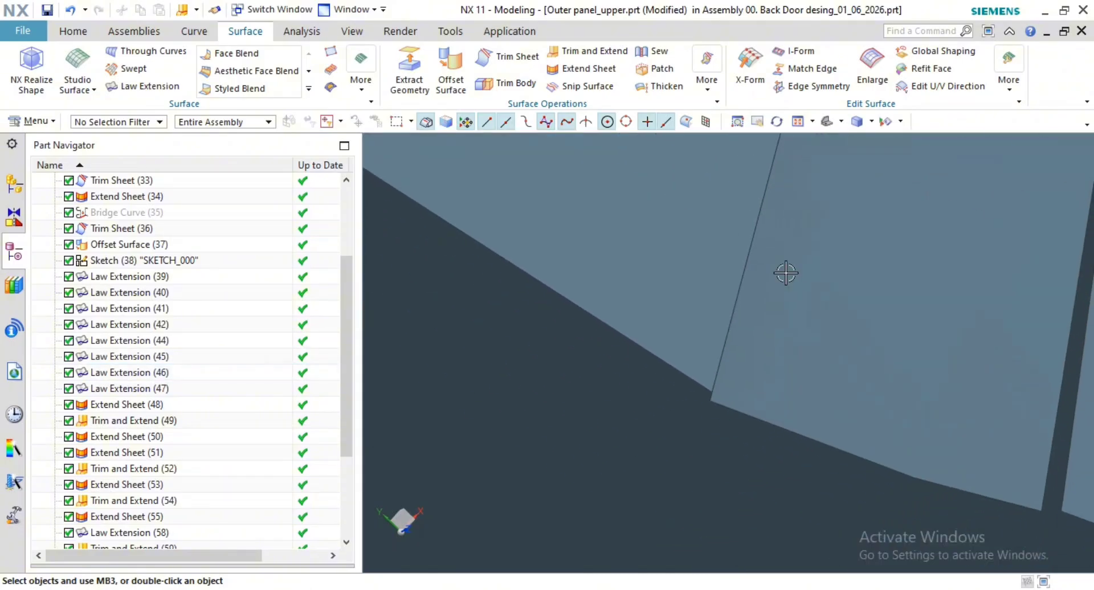
{"action": "middle_click_drag", "start_coordinate": [800, 354], "coordinate": [818, 369]}
{"action": "middle_click_drag", "start_coordinate": [923, 388], "coordinate": [862, 444]}
{"action": "scroll", "coordinate": [928, 502], "scroll_direction": "up", "scroll_amount": 1}
{"action": "scroll", "coordinate": [928, 502], "scroll_direction": "up", "scroll_amount": 3}
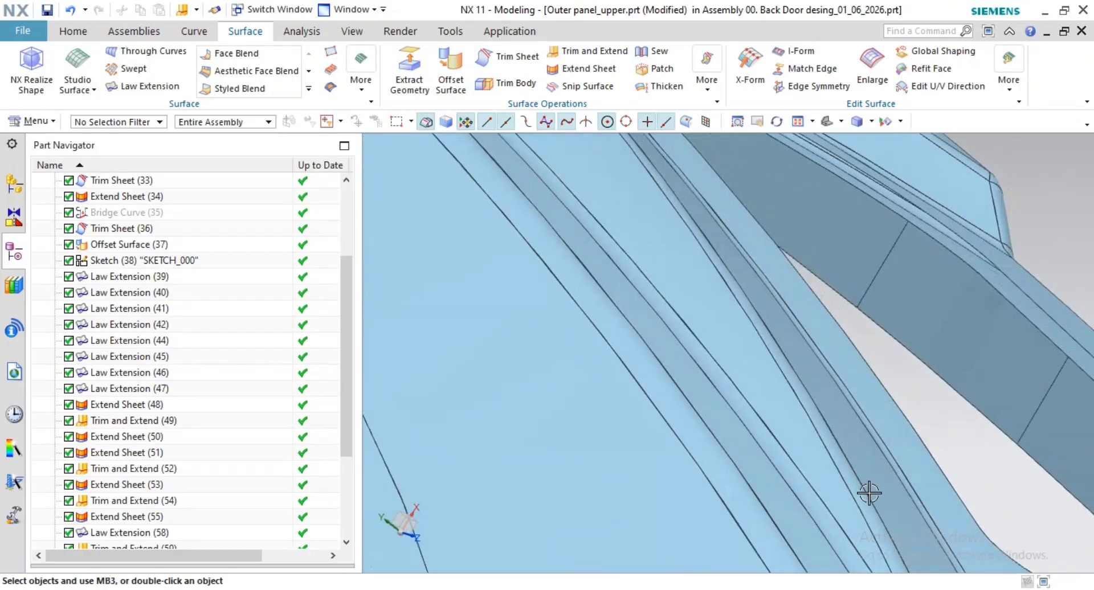
{"action": "middle_click_drag", "start_coordinate": [870, 493], "coordinate": [764, 303], "text": "shift"}
{"action": "scroll", "coordinate": [712, 270], "scroll_direction": "down", "scroll_amount": 7}
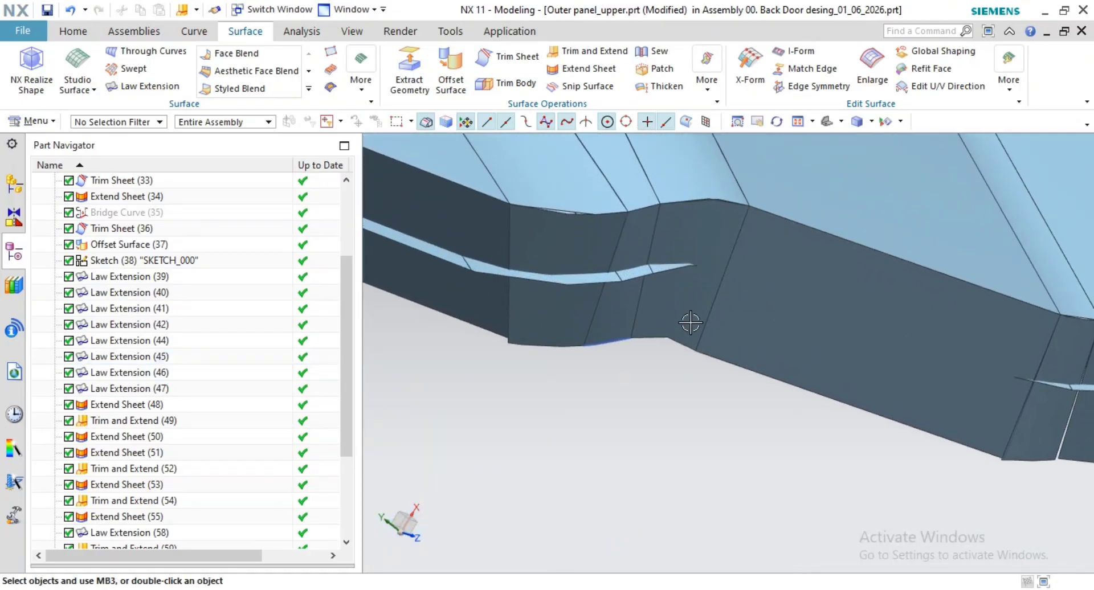
{"action": "middle_click_drag", "start_coordinate": [691, 325], "coordinate": [445, 271], "text": "shift"}
{"action": "left_click", "coordinate": [653, 52]}
{"action": "middle_click_drag", "start_coordinate": [682, 411], "coordinate": [539, 370], "text": "shift"}
{"action": "scroll", "coordinate": [586, 422], "scroll_direction": "down", "scroll_amount": 1}
{"action": "scroll", "coordinate": [619, 466], "scroll_direction": "down", "scroll_amount": 3}
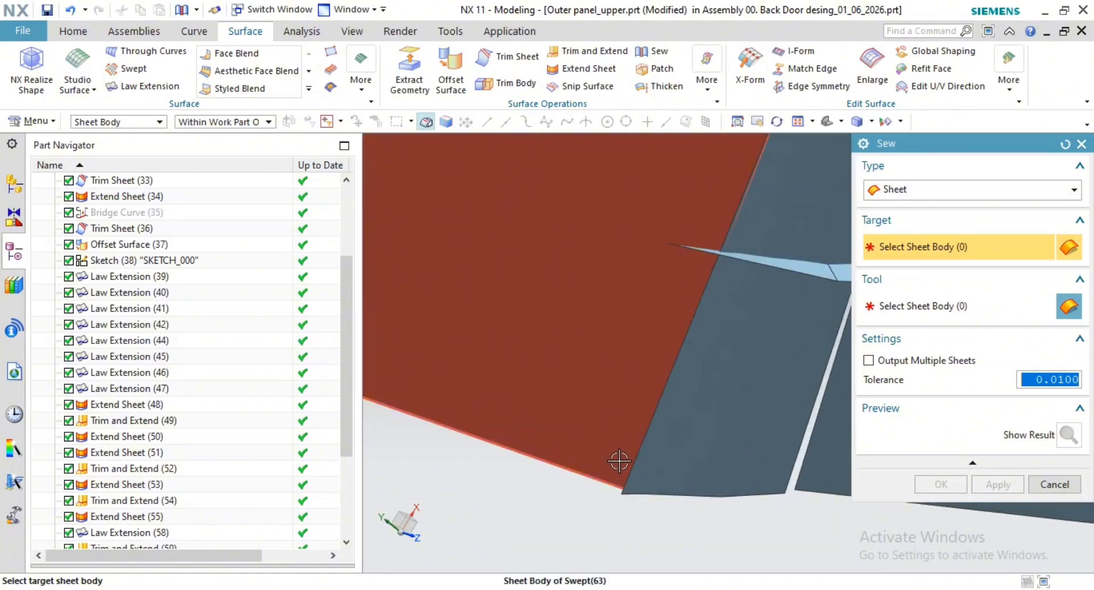
{"action": "key", "text": "Escape"}
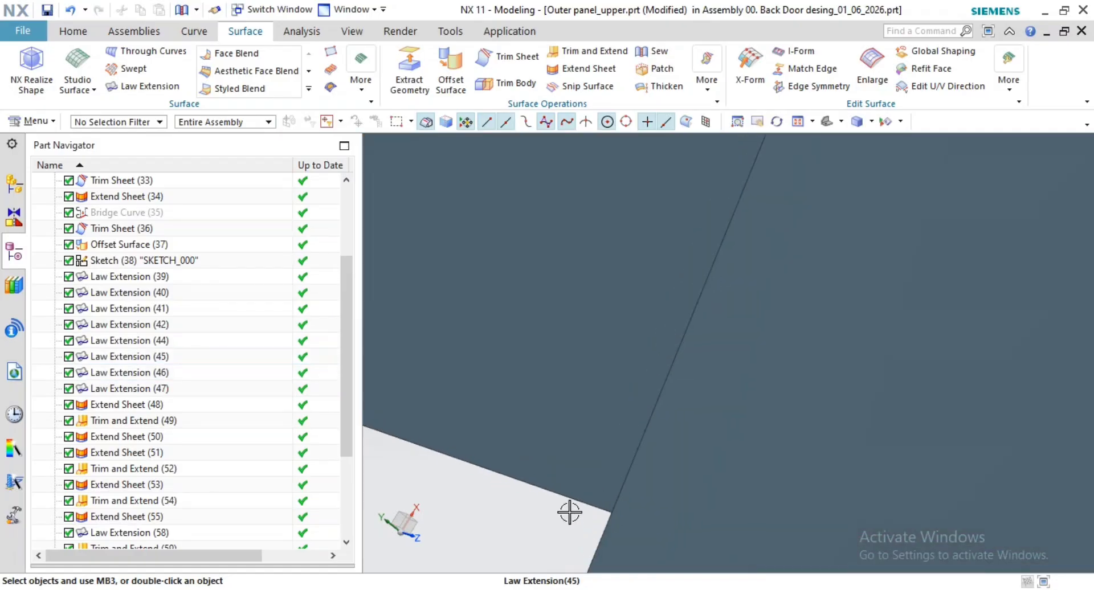
Step: Examine both seams of the short flange sheet between the straight flange and the long flange sheet
{"action": "scroll", "coordinate": [630, 506], "scroll_direction": "down", "scroll_amount": 1}
{"action": "scroll", "coordinate": [811, 293], "scroll_direction": "up", "scroll_amount": 5}
{"action": "middle_click_drag", "start_coordinate": [811, 293], "coordinate": [528, 464], "text": "shift"}
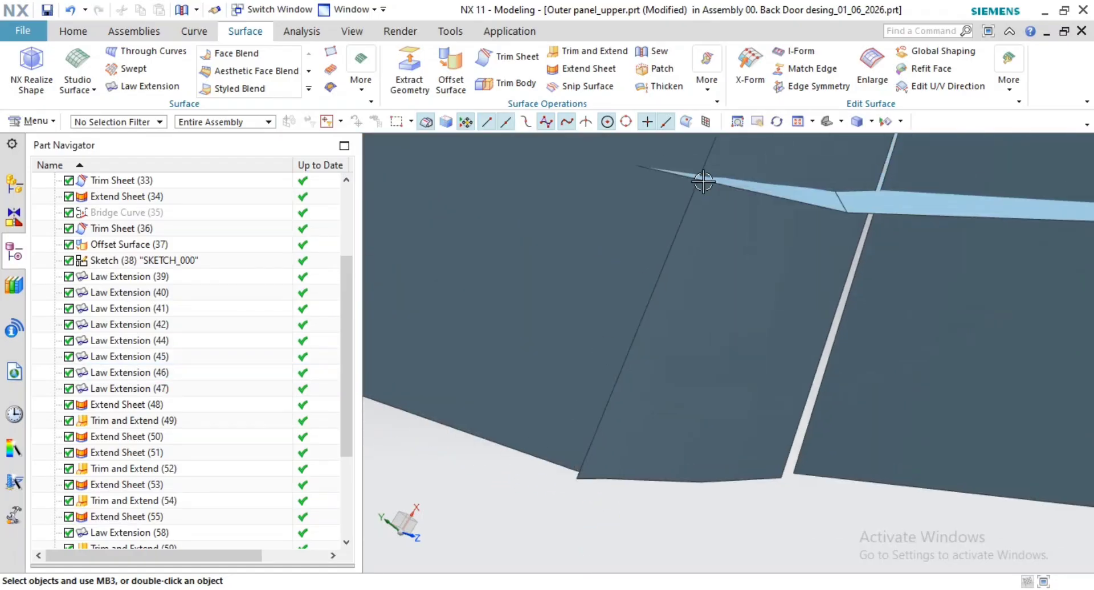
{"action": "middle_click_drag", "start_coordinate": [687, 335], "coordinate": [644, 467], "text": "shift"}
{"action": "scroll", "coordinate": [757, 389], "scroll_direction": "up", "scroll_amount": 3}
{"action": "middle_click_drag", "start_coordinate": [758, 389], "coordinate": [732, 377], "text": "shift"}
{"action": "scroll", "coordinate": [698, 347], "scroll_direction": "up", "scroll_amount": 2}
{"action": "scroll", "coordinate": [731, 377], "scroll_direction": "up", "scroll_amount": 3}
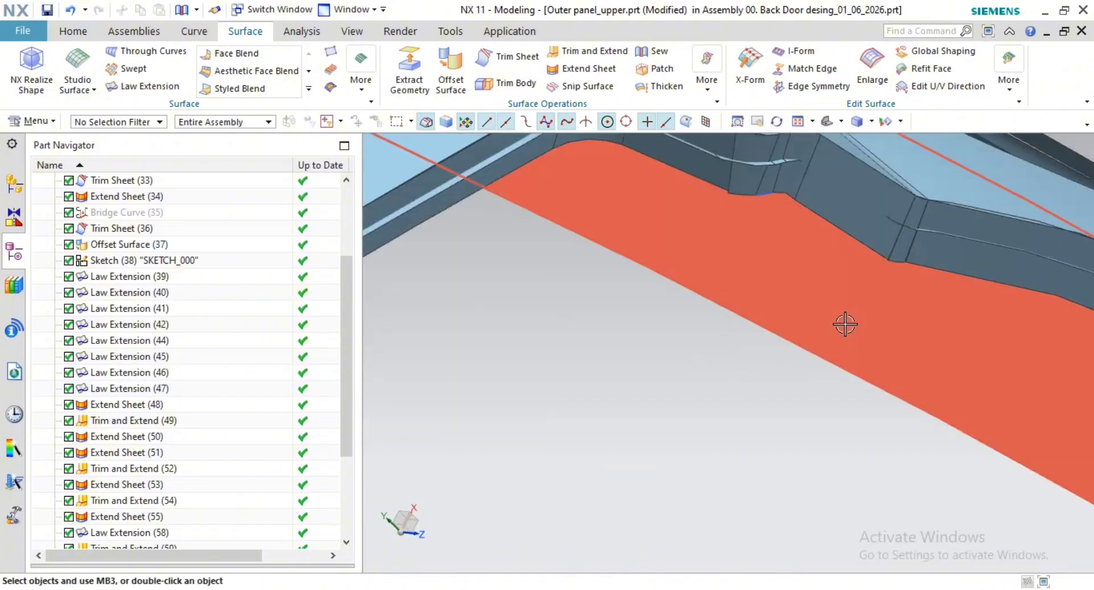
{"action": "middle_click_drag", "start_coordinate": [845, 324], "coordinate": [756, 411], "text": "shift"}
{"action": "scroll", "coordinate": [756, 412], "scroll_direction": "down", "scroll_amount": 5}
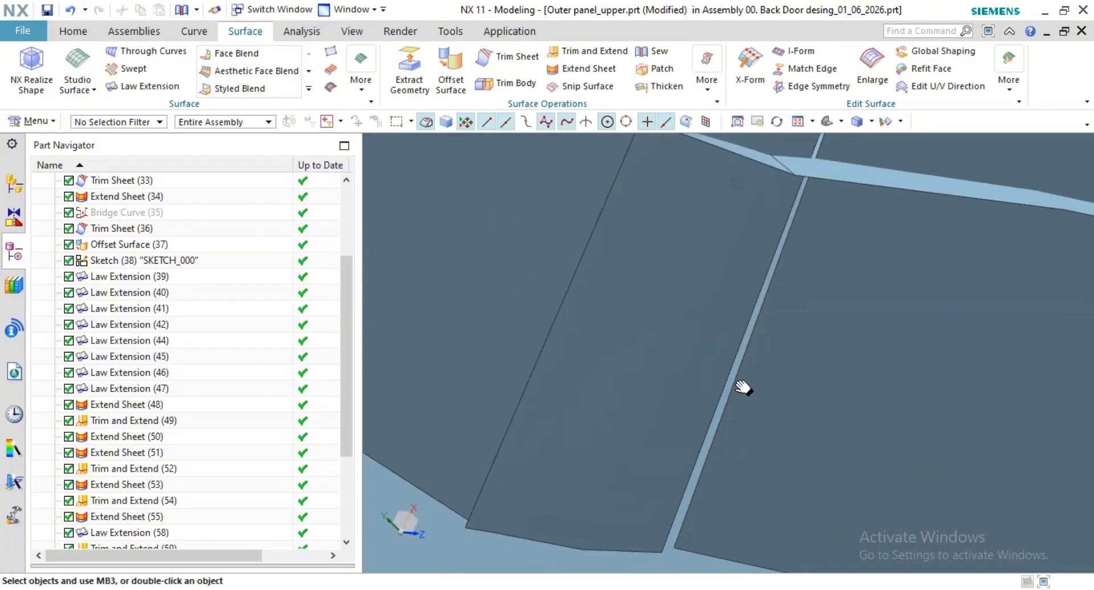
Step: Extend the short flange sheet's edge across the narrow gap by 1 mm with Natural Tangent shape
{"action": "left_click", "coordinate": [614, 73]}
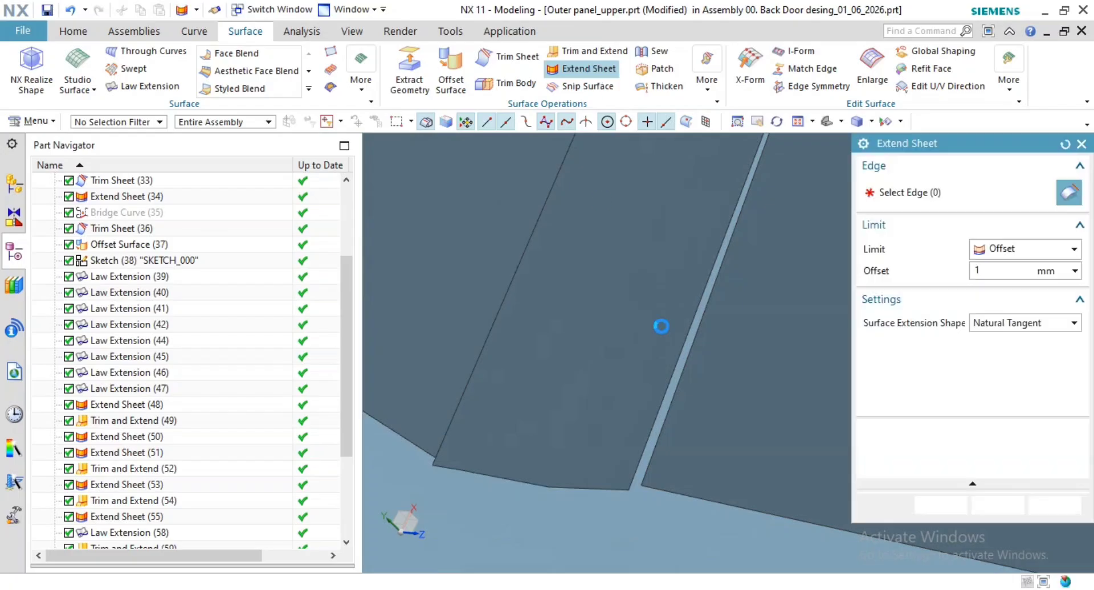
{"action": "left_click", "coordinate": [680, 354]}
{"action": "middle_click_drag", "start_coordinate": [724, 390], "coordinate": [655, 389], "text": "shift"}
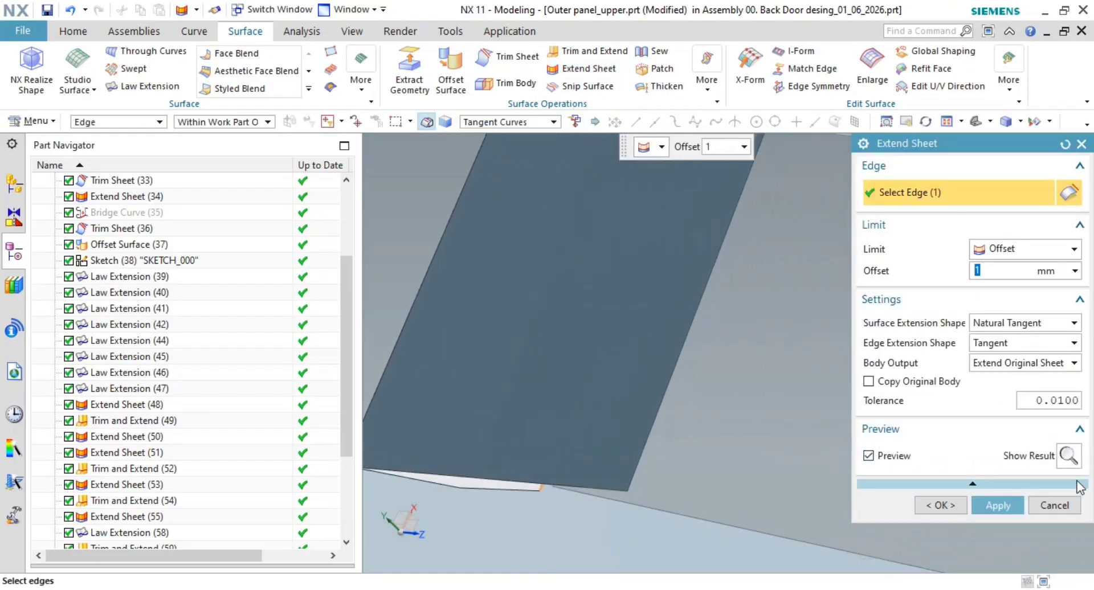
{"action": "left_click", "coordinate": [1069, 456]}
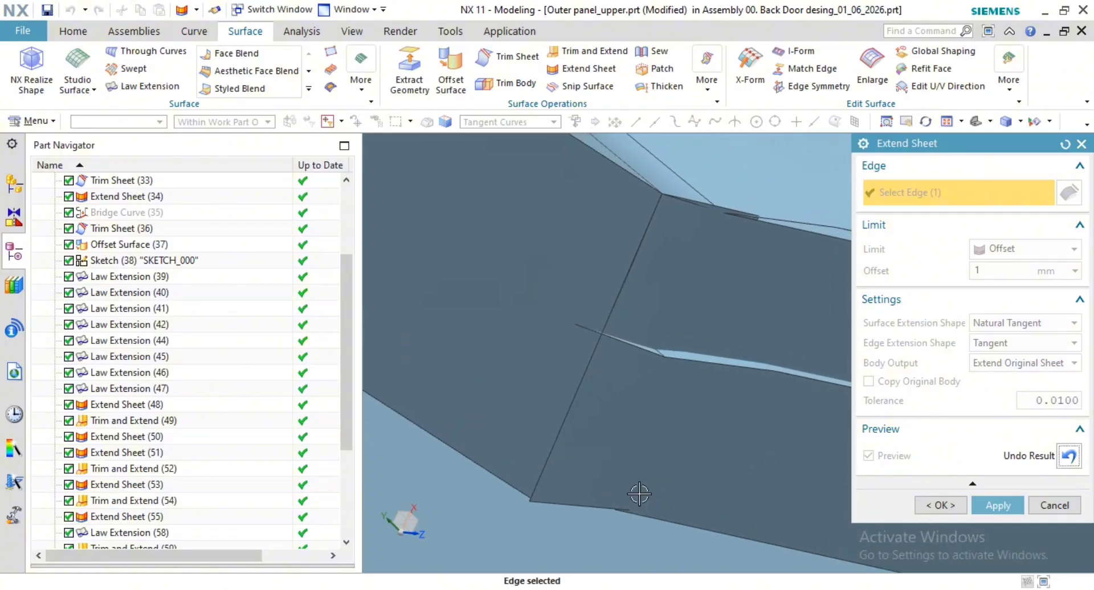
{"action": "left_click", "coordinate": [1006, 504]}
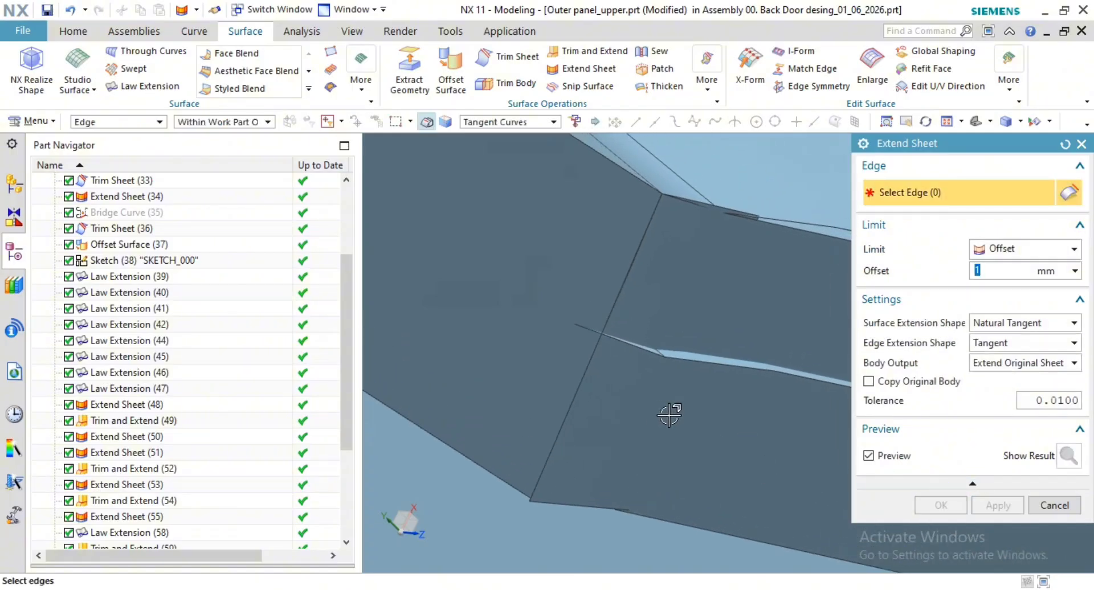
Step: Extend the long flange sheet's end edge by 2.3 mm over the short flange sheet
{"action": "scroll", "coordinate": [658, 445], "scroll_direction": "up", "scroll_amount": 4}
{"action": "middle_click_drag", "start_coordinate": [635, 496], "coordinate": [633, 298], "text": "shift"}
{"action": "scroll", "coordinate": [593, 387], "scroll_direction": "up", "scroll_amount": 3}
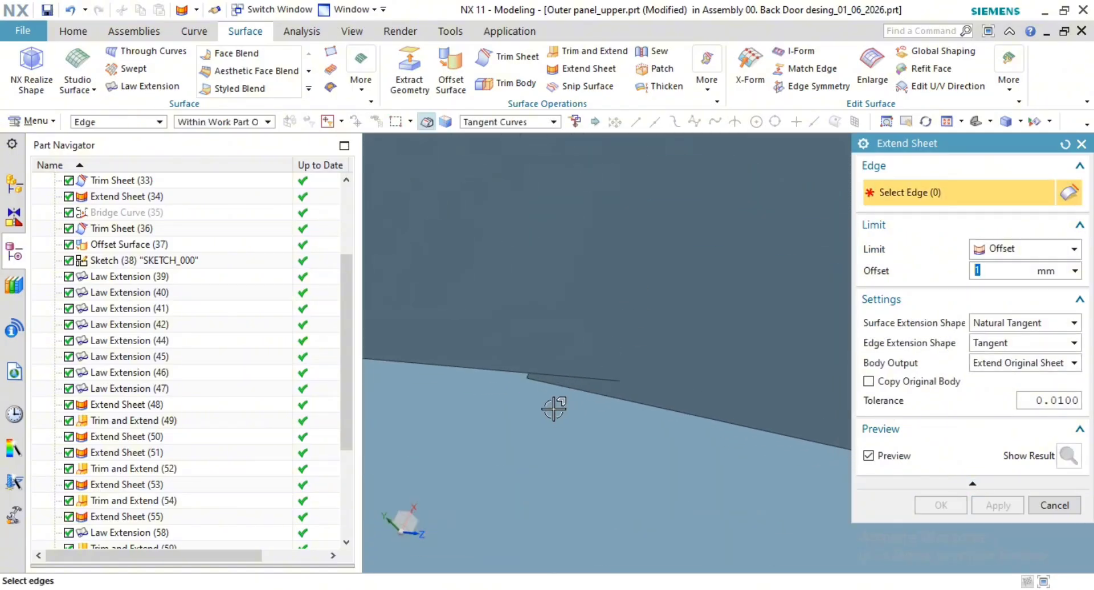
{"action": "left_click", "coordinate": [562, 381]}
{"action": "scroll", "coordinate": [637, 382], "scroll_direction": "down", "scroll_amount": 6}
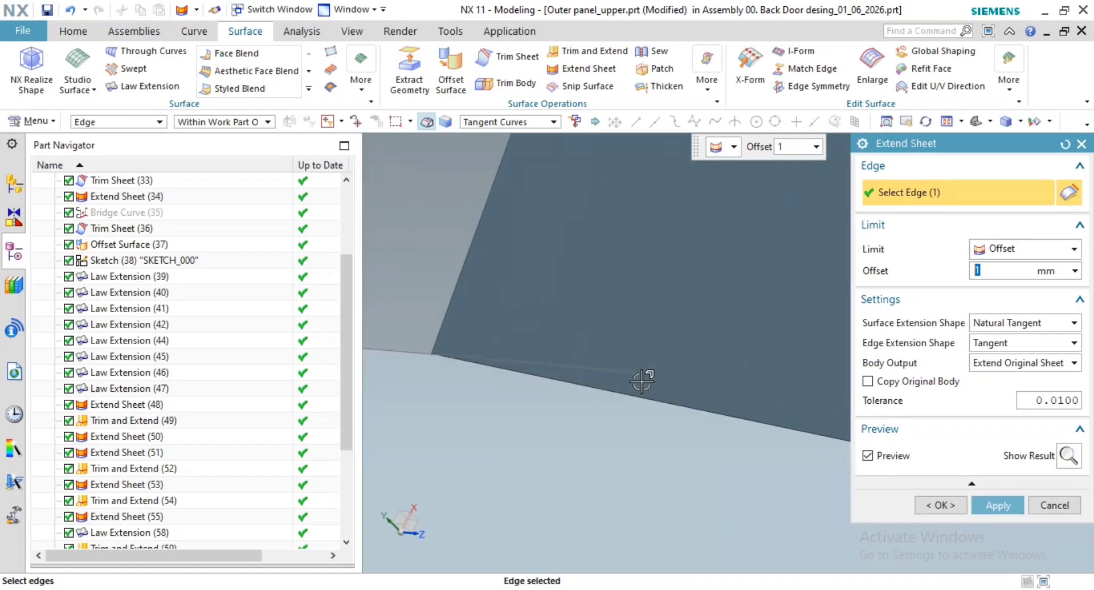
{"action": "middle_click_drag", "start_coordinate": [681, 349], "coordinate": [606, 455], "text": "shift"}
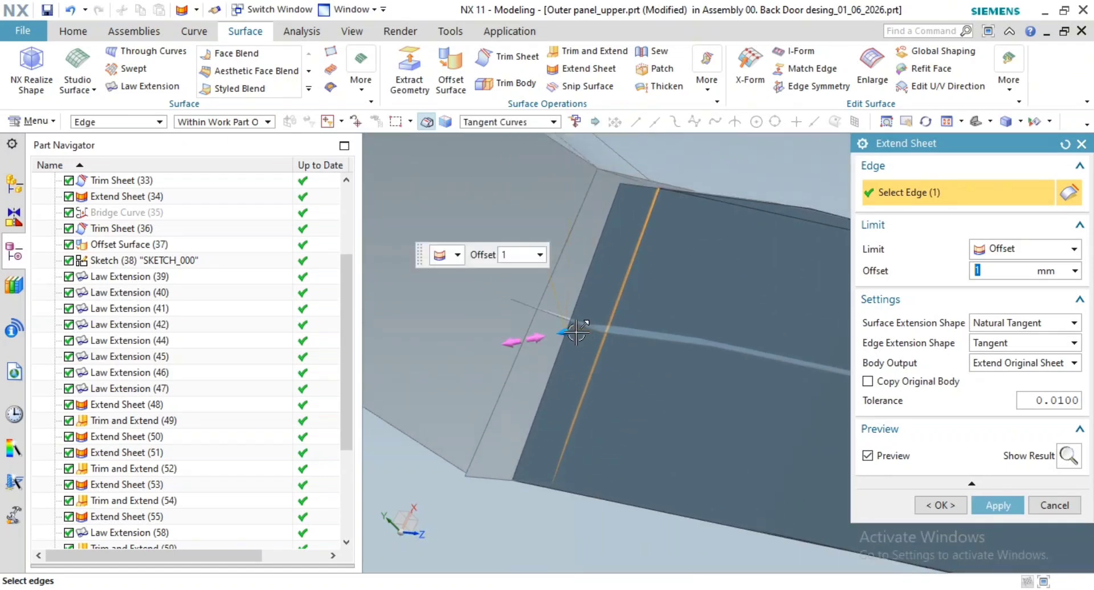
{"action": "left_click_drag", "start_coordinate": [576, 332], "coordinate": [520, 339]}
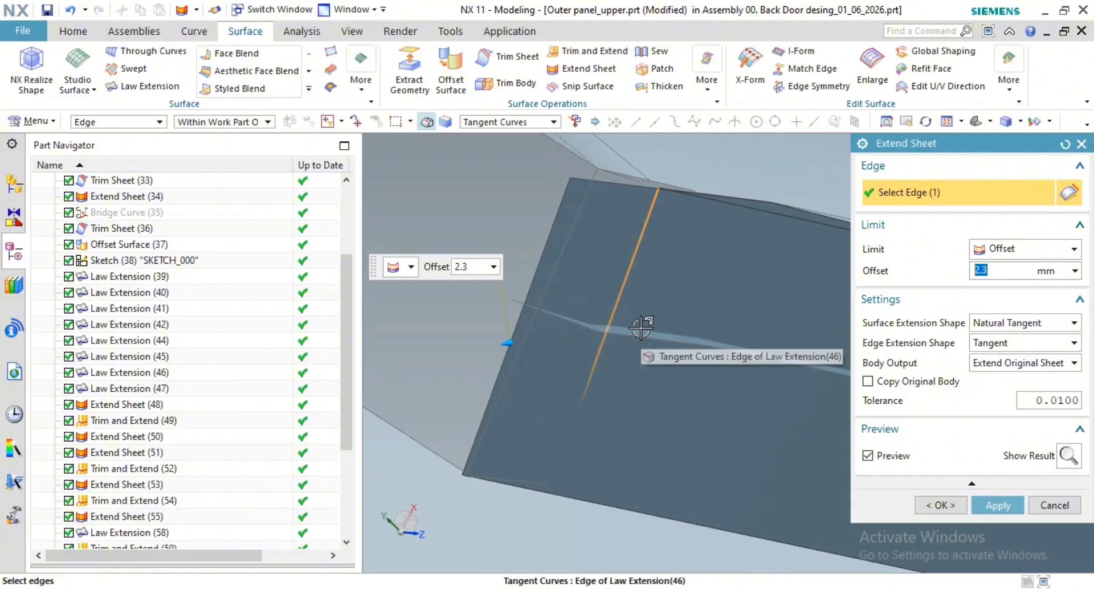
{"action": "left_click", "coordinate": [939, 505]}
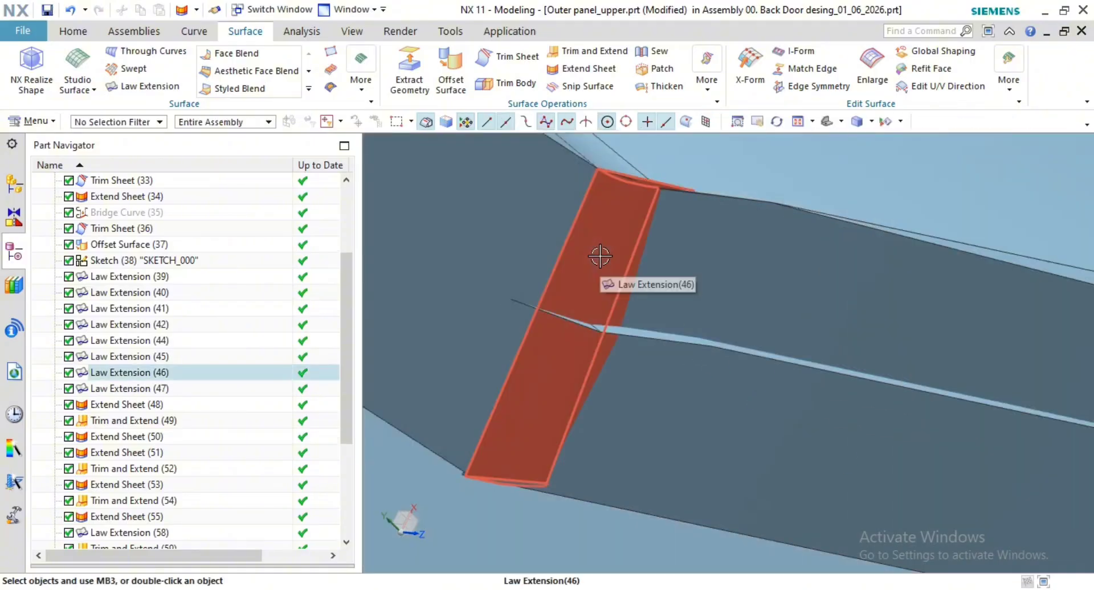
{"action": "scroll", "coordinate": [696, 276], "scroll_direction": "down", "scroll_amount": 3}
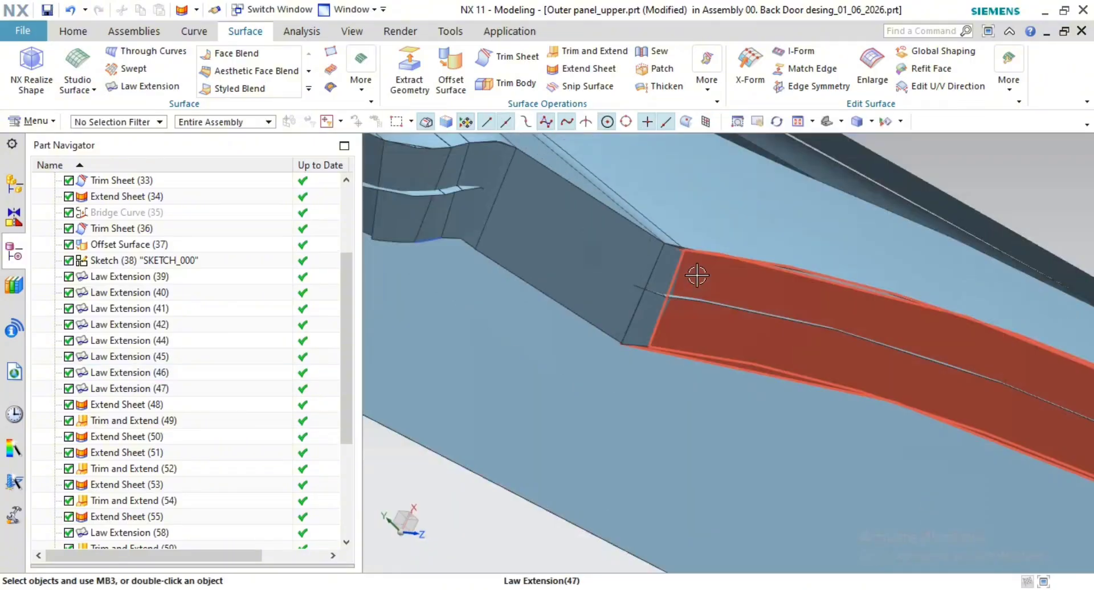
{"action": "left_click", "coordinate": [592, 51]}
{"action": "left_click", "coordinate": [621, 370]}
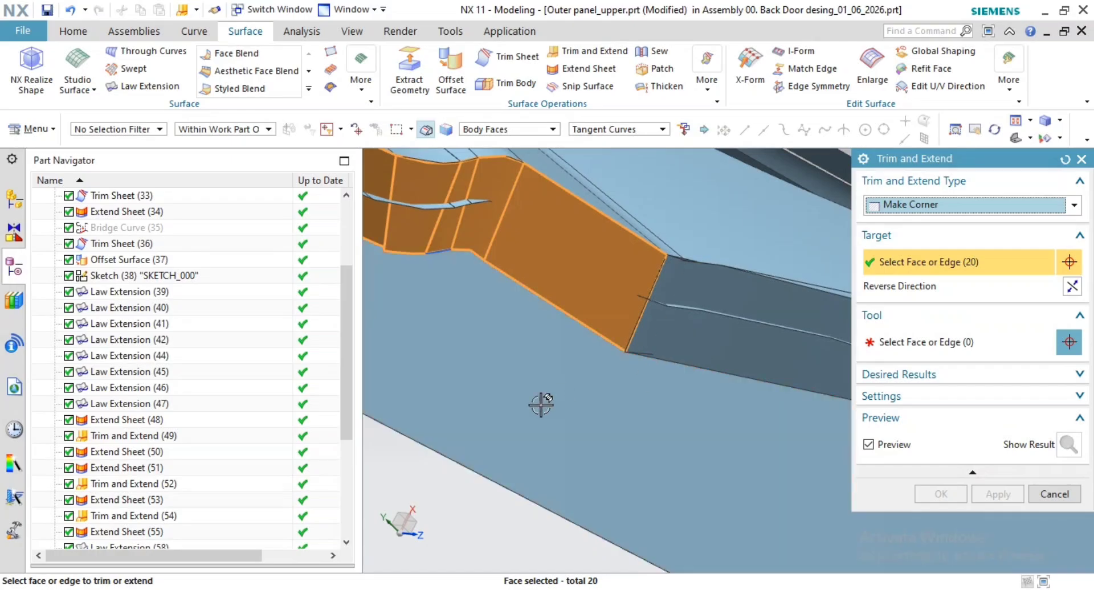
{"action": "middle_click", "coordinate": [501, 520]}
{"action": "left_click", "coordinate": [702, 360]}
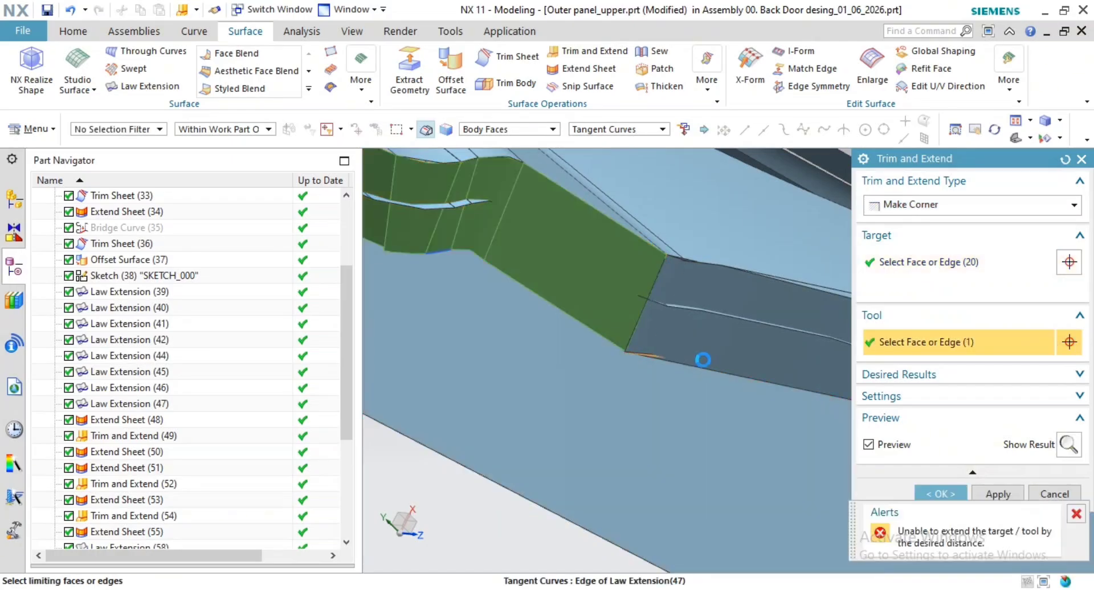
{"action": "key", "text": "Escape"}
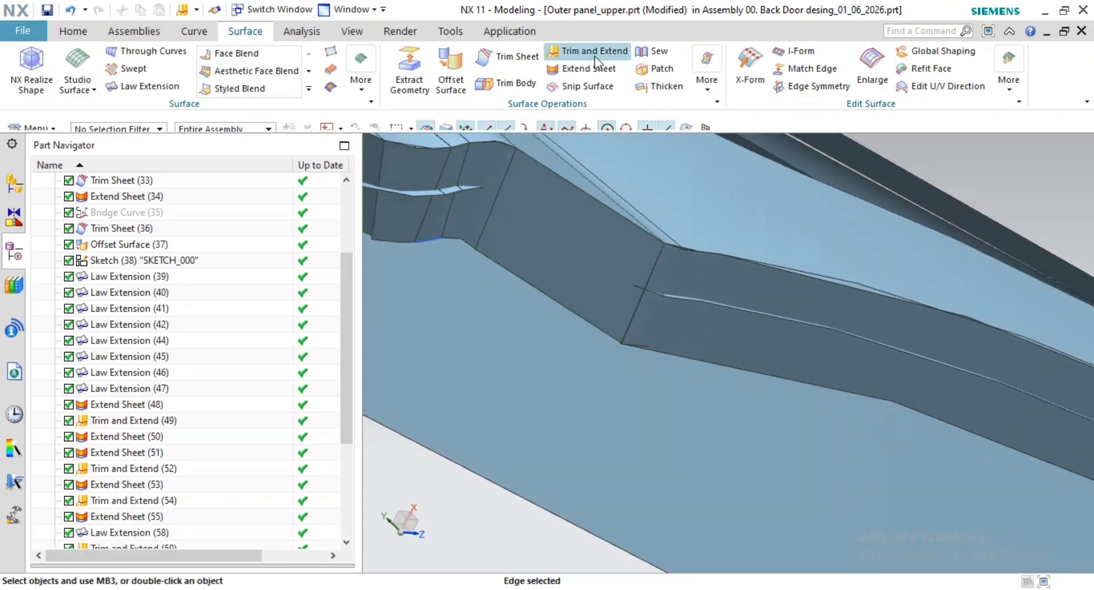
Step: Try to make a corner between the sewn flange and the adjoining extended flange sheet with Trim and Extend
{"action": "left_click", "coordinate": [593, 51]}
{"action": "left_click", "coordinate": [611, 266]}
{"action": "middle_click", "coordinate": [486, 444]}
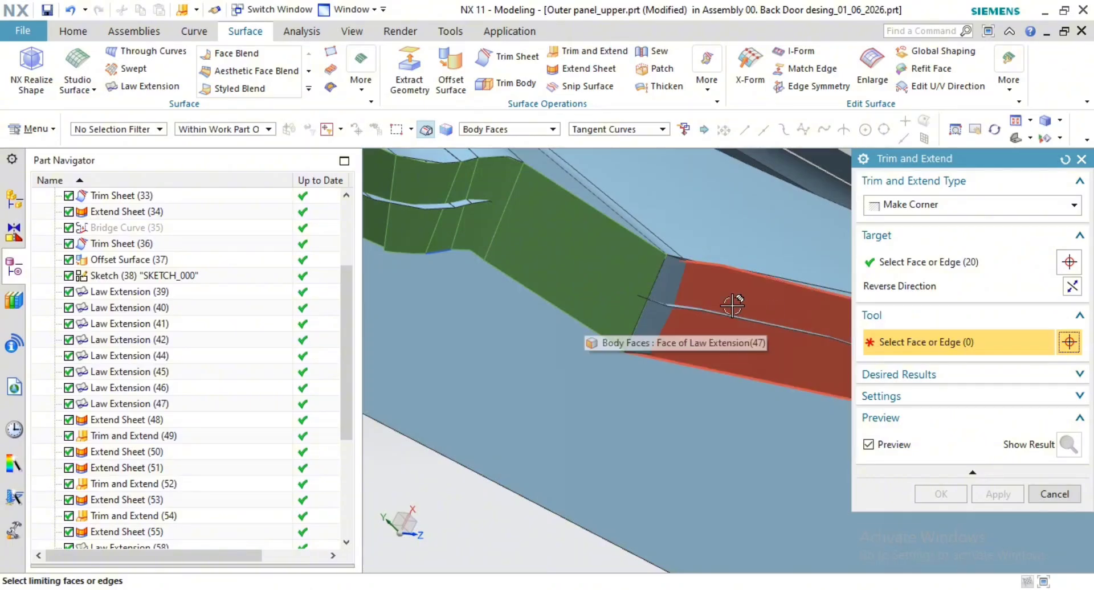
{"action": "left_click", "coordinate": [685, 296]}
{"action": "middle_click", "coordinate": [700, 293]}
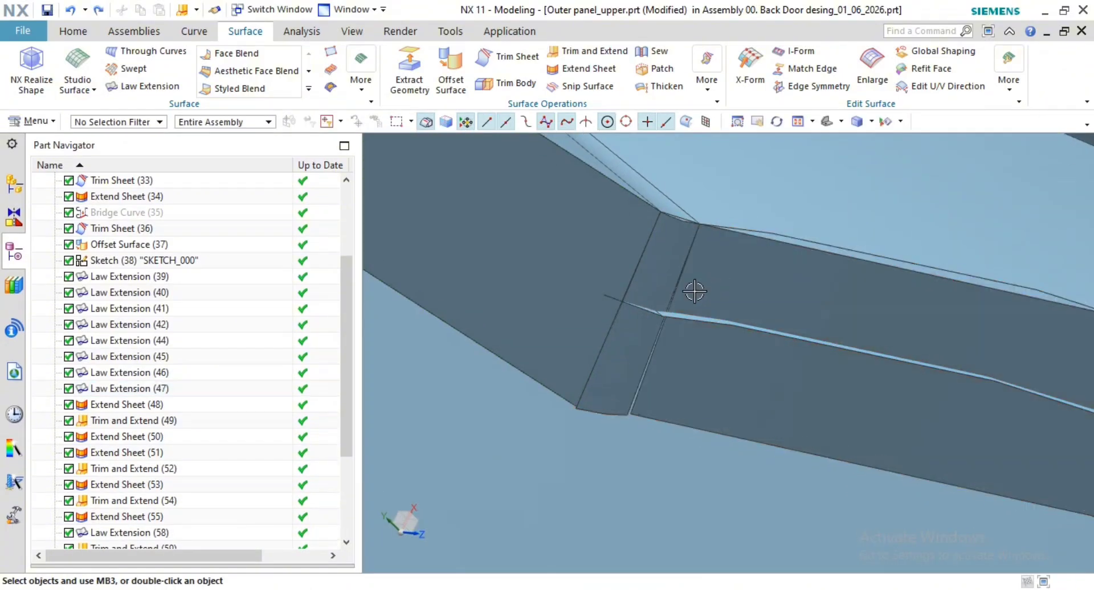
Step: Try to sew the short flange sheet to the adjacent sewn flange
{"action": "scroll", "coordinate": [665, 352], "scroll_direction": "up", "scroll_amount": 1}
{"action": "middle_click_drag", "start_coordinate": [643, 428], "coordinate": [629, 445], "text": "shift"}
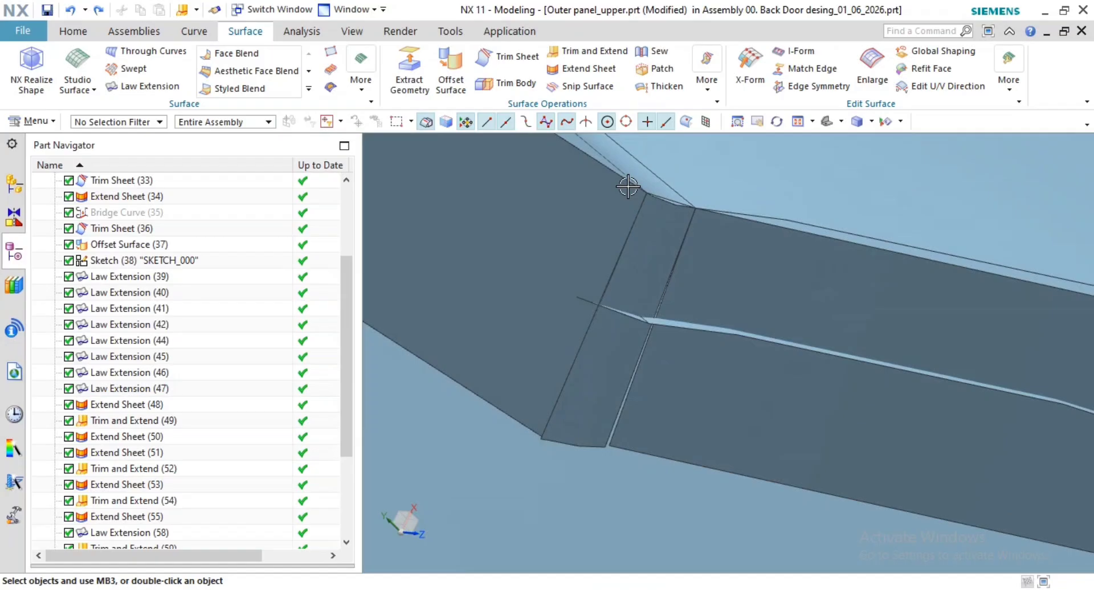
{"action": "left_click", "coordinate": [657, 54]}
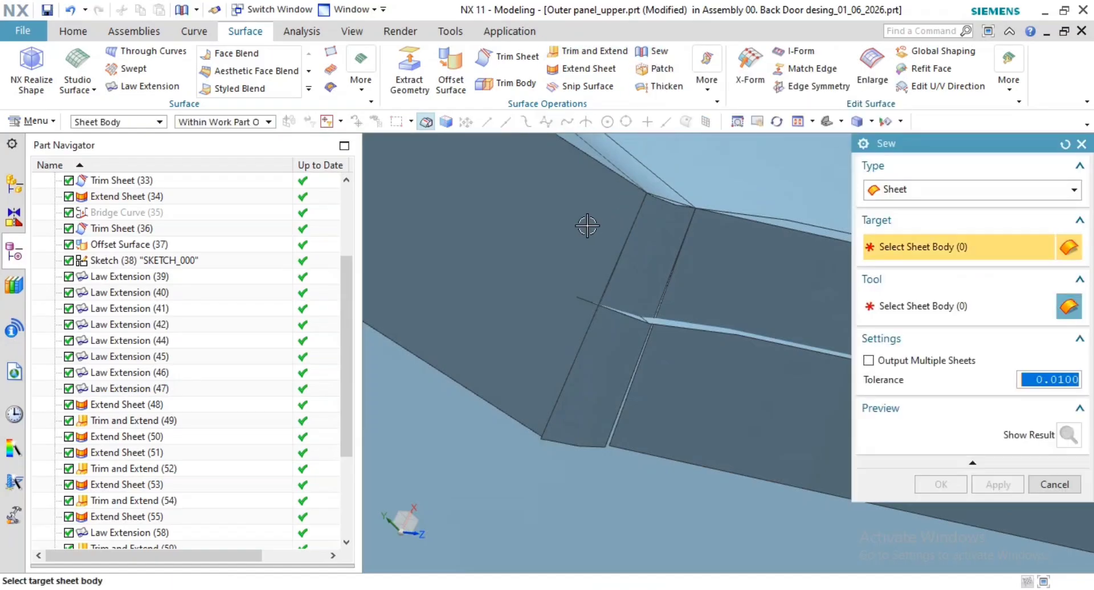
{"action": "left_click", "coordinate": [587, 224]}
{"action": "left_click", "coordinate": [647, 250]}
{"action": "middle_click", "coordinate": [581, 296]}
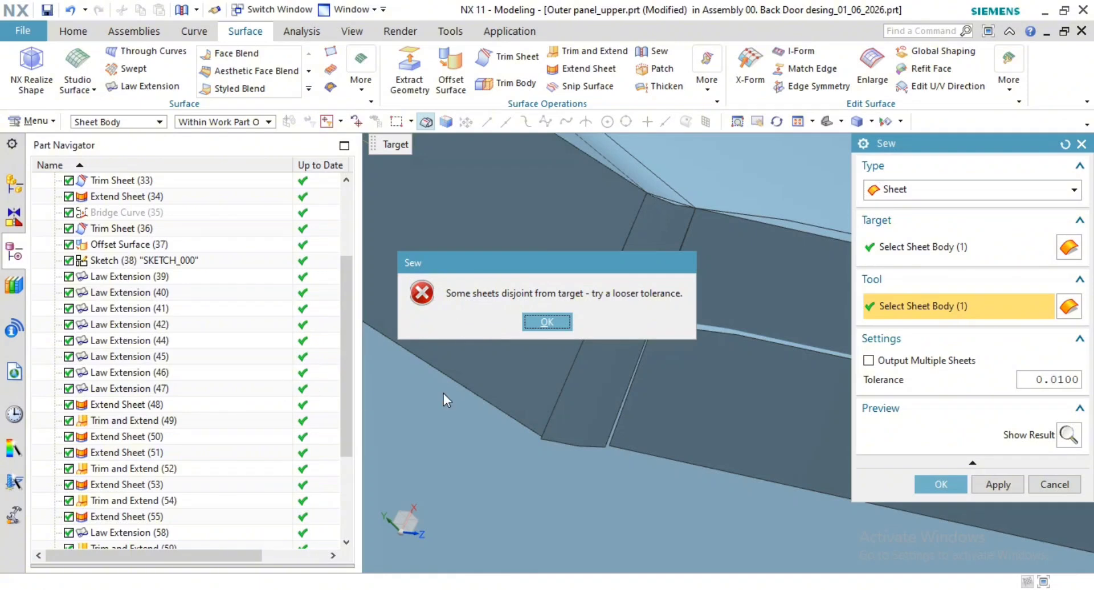
{"action": "key", "text": "Escape"}
{"action": "key", "text": "Escape"}
Step: Extend the facing edges of the sewn flange and the short flange sheet by 1 mm with Natural Tangent shape
{"action": "scroll", "coordinate": [621, 317], "scroll_direction": "up", "scroll_amount": 2}
{"action": "middle_click_drag", "start_coordinate": [655, 346], "coordinate": [719, 378], "text": "shift"}
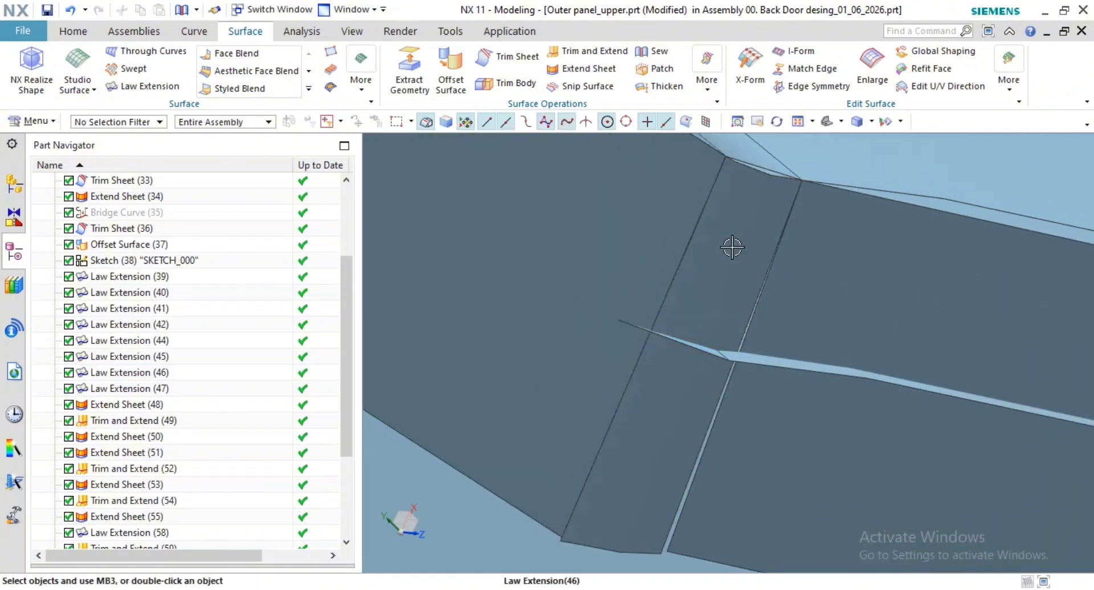
{"action": "middle_click_drag", "start_coordinate": [708, 341], "coordinate": [708, 333], "text": "shift"}
{"action": "left_click", "coordinate": [587, 69]}
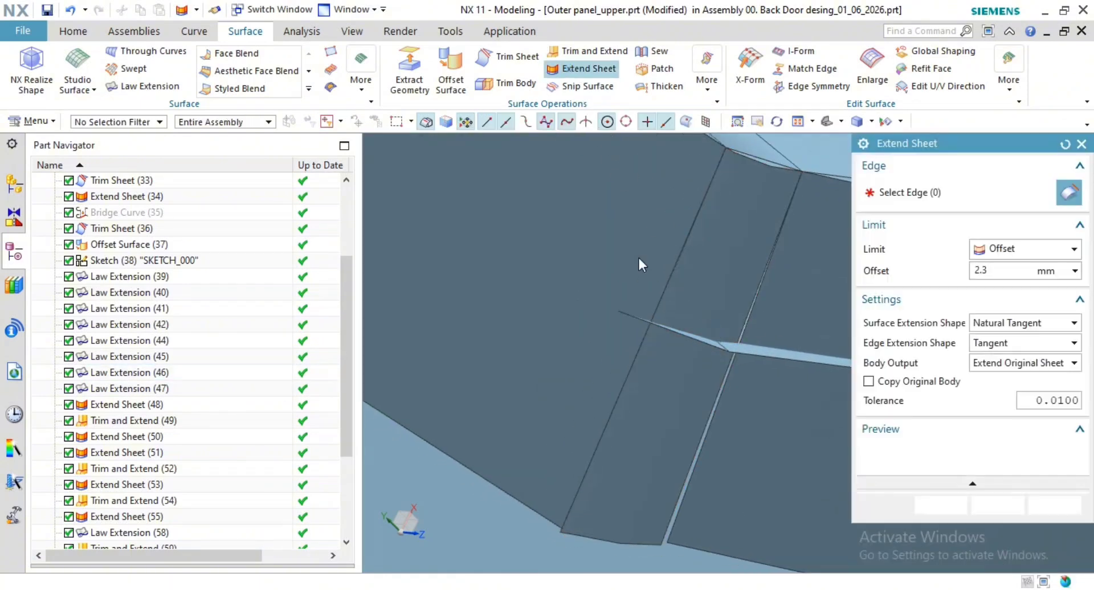
{"action": "left_click", "coordinate": [614, 415]}
{"action": "middle_click_drag", "start_coordinate": [679, 443], "coordinate": [670, 407], "text": "shift"}
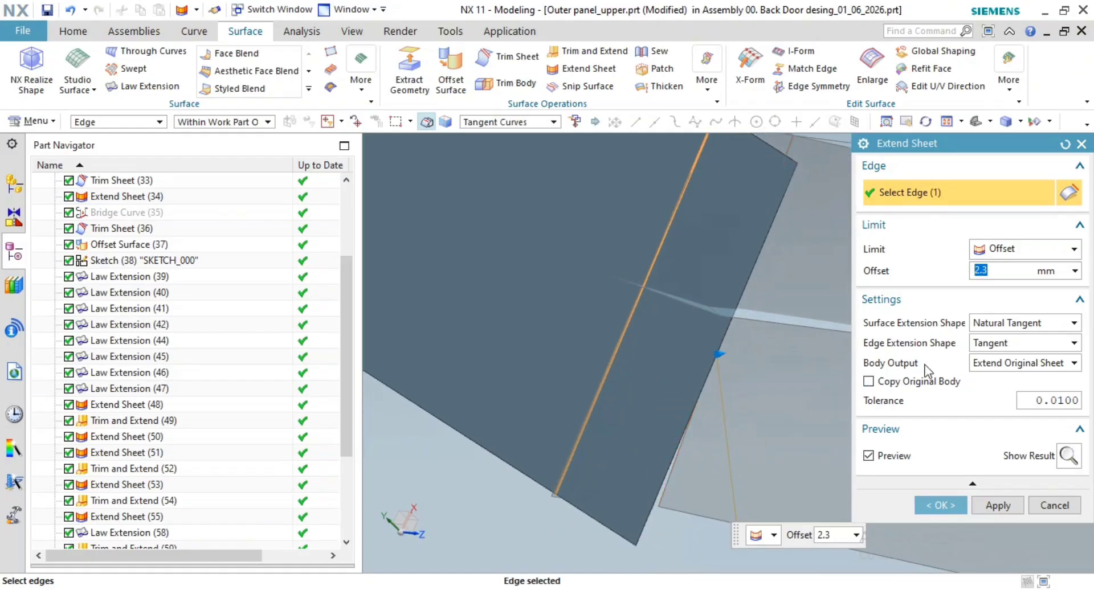
{"action": "key", "text": "Return"}
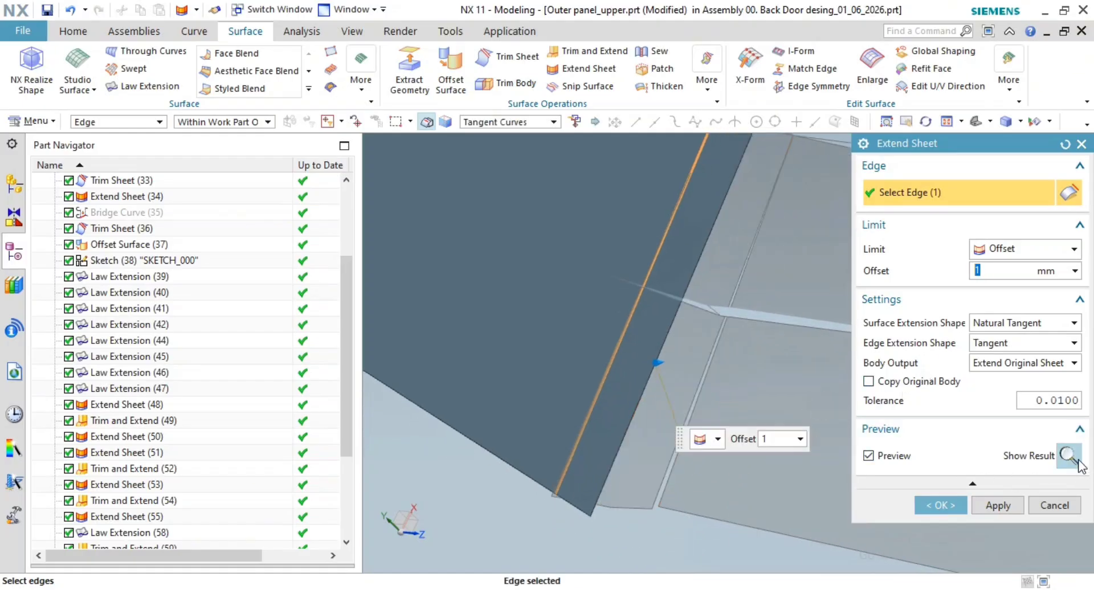
{"action": "left_click", "coordinate": [990, 504]}
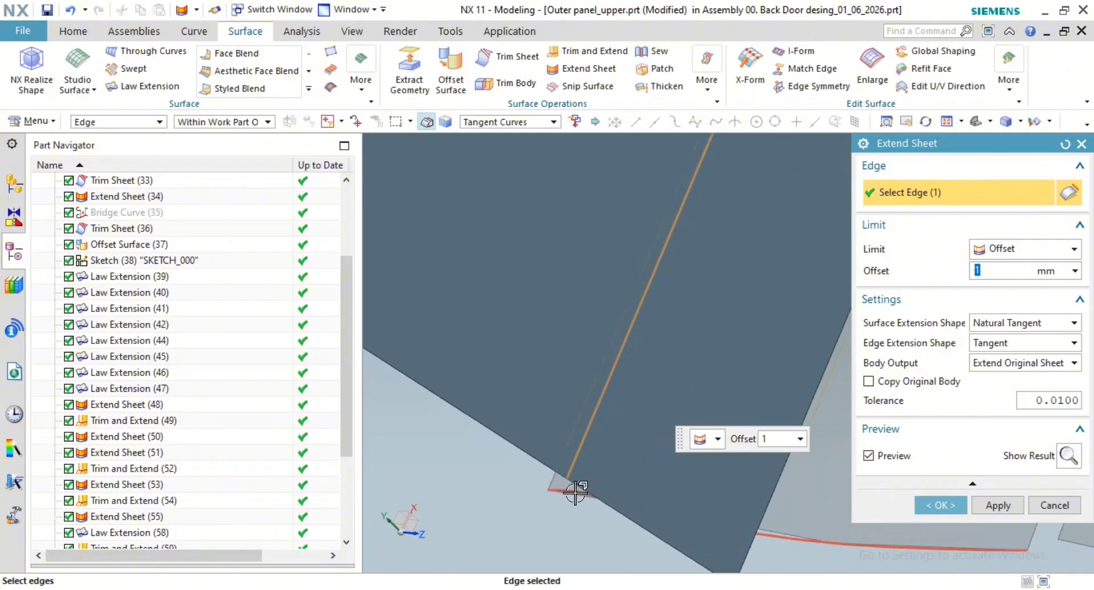
{"action": "left_click", "coordinate": [552, 477]}
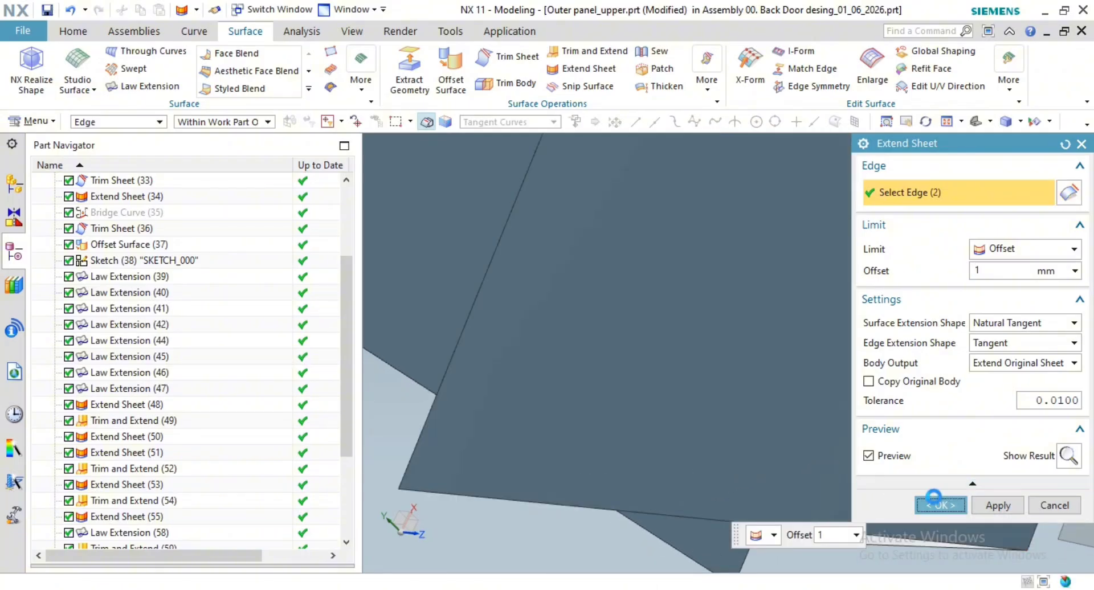
{"action": "left_click", "coordinate": [940, 505]}
{"action": "scroll", "coordinate": [797, 438], "scroll_direction": "down", "scroll_amount": 4}
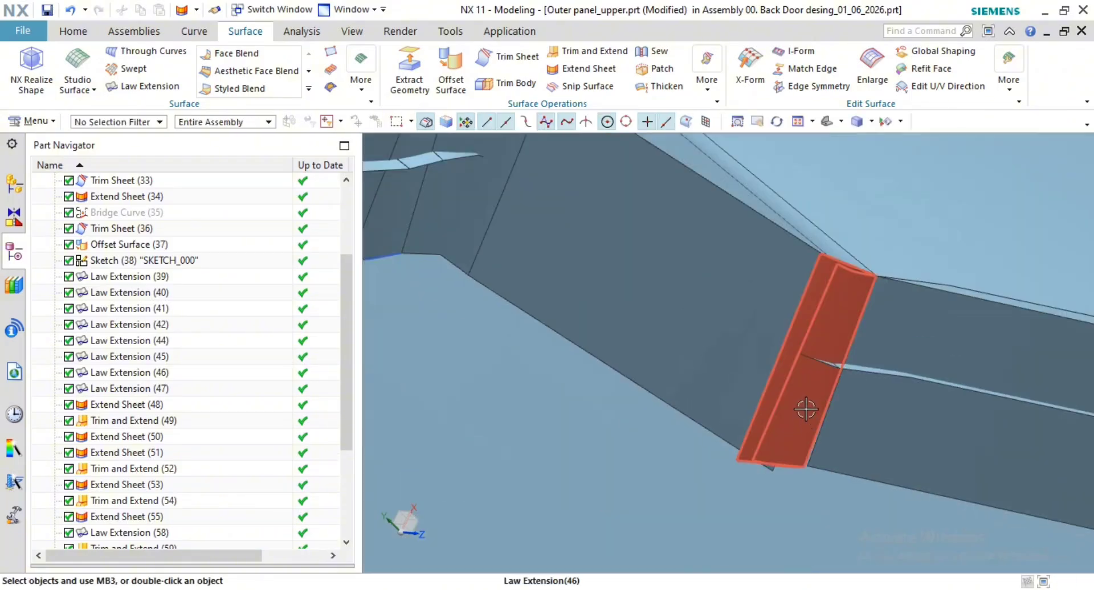
{"action": "mouse_move", "coordinate": [805, 410]}
{"action": "middle_mouse_down", "text": "shift"}
{"action": "mouse_move", "coordinate": [771, 391]}
{"action": "mouse_move", "coordinate": [802, 383]}
{"action": "mouse_move", "coordinate": [812, 397]}
{"action": "middle_mouse_up", "text": "shift"}
{"action": "scroll", "coordinate": [801, 383], "scroll_direction": "up", "scroll_amount": 3}
{"action": "middle_click_drag", "start_coordinate": [925, 419], "coordinate": [776, 240], "text": "shift"}
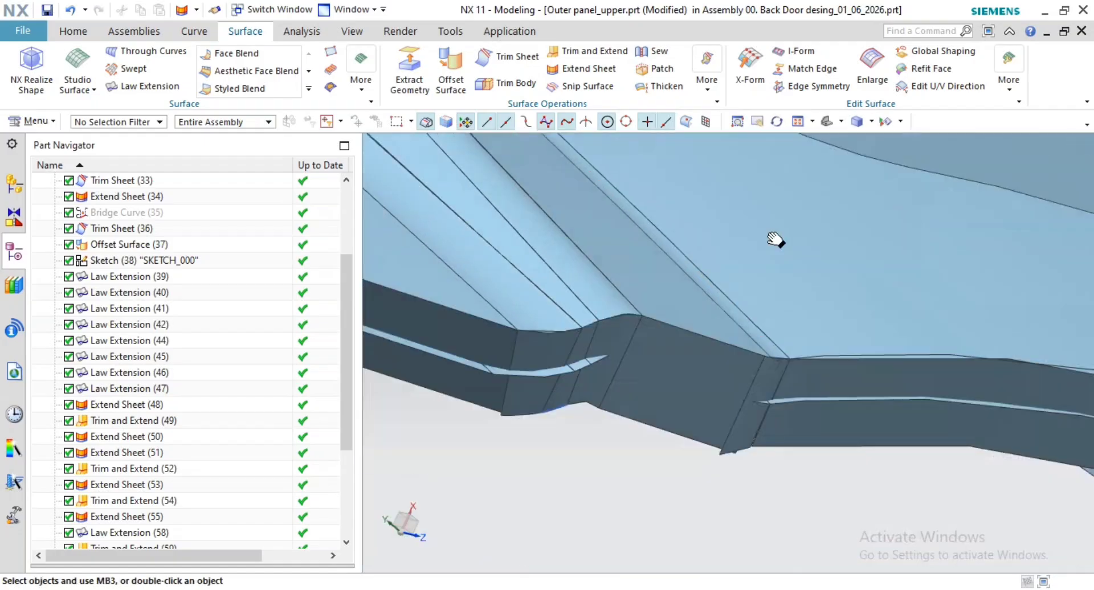
{"action": "scroll", "coordinate": [721, 312], "scroll_direction": "up", "scroll_amount": 3}
{"action": "middle_click_drag", "start_coordinate": [804, 438], "coordinate": [713, 439], "text": "shift"}
{"action": "scroll", "coordinate": [713, 440], "scroll_direction": "up", "scroll_amount": 1}
{"action": "middle_click_drag", "start_coordinate": [669, 333], "coordinate": [716, 390], "text": "shift"}
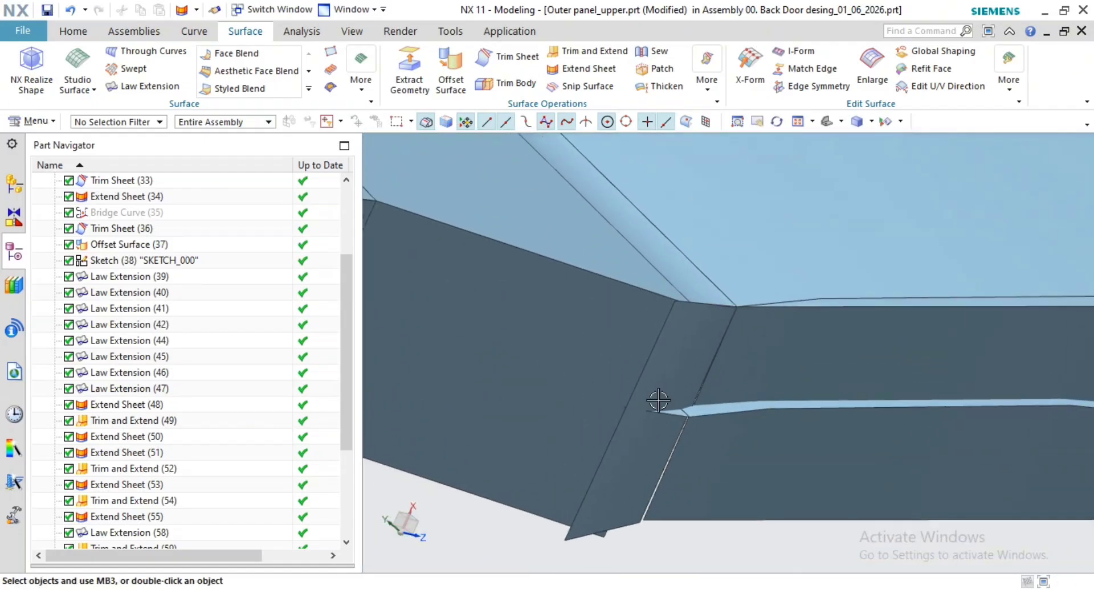
{"action": "left_click", "coordinate": [586, 391]}
{"action": "key", "text": "Escape"}
{"action": "left_click", "coordinate": [603, 60]}
{"action": "left_click", "coordinate": [734, 401]}
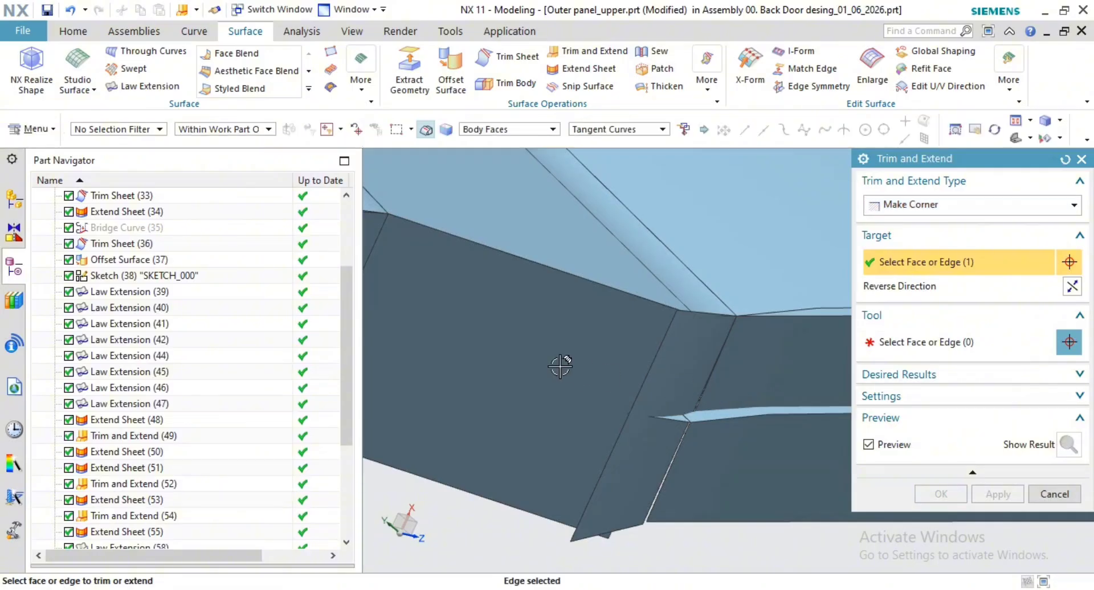
{"action": "key", "text": "Escape"}
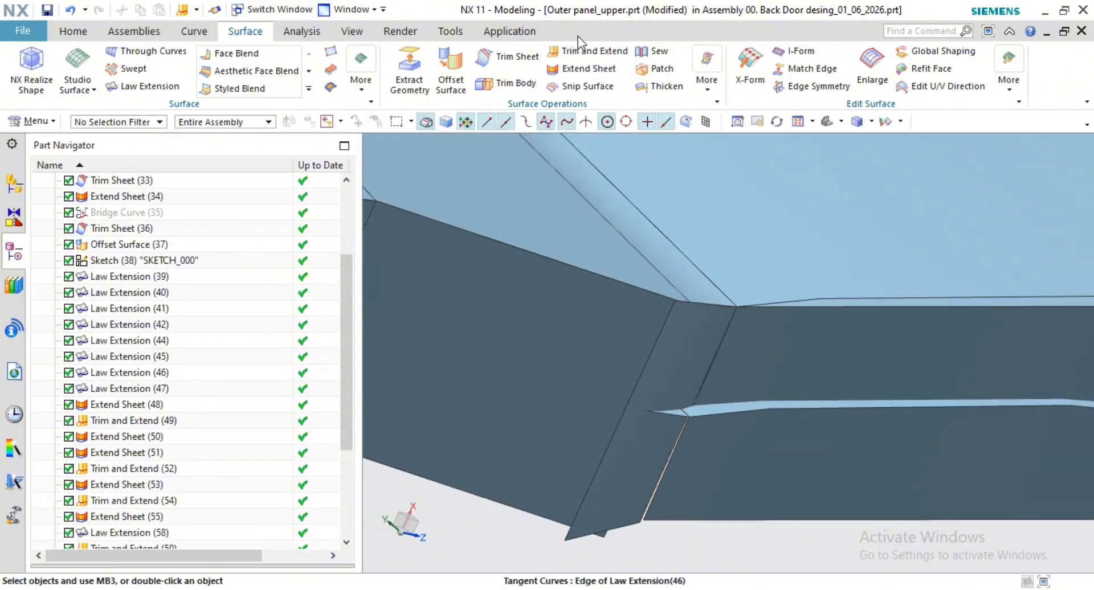
Step: Make a corner between the sewn flange and the short flange sheet with Trim and Extend, reversing both the target and tool directions
{"action": "middle_click", "coordinate": [631, 383]}
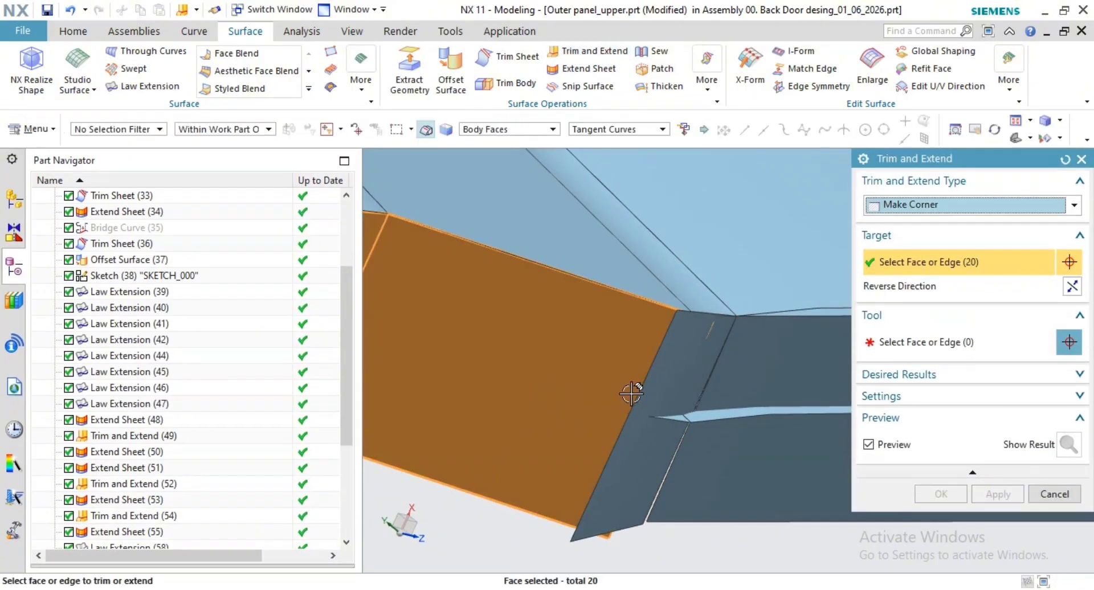
{"action": "left_click", "coordinate": [689, 385]}
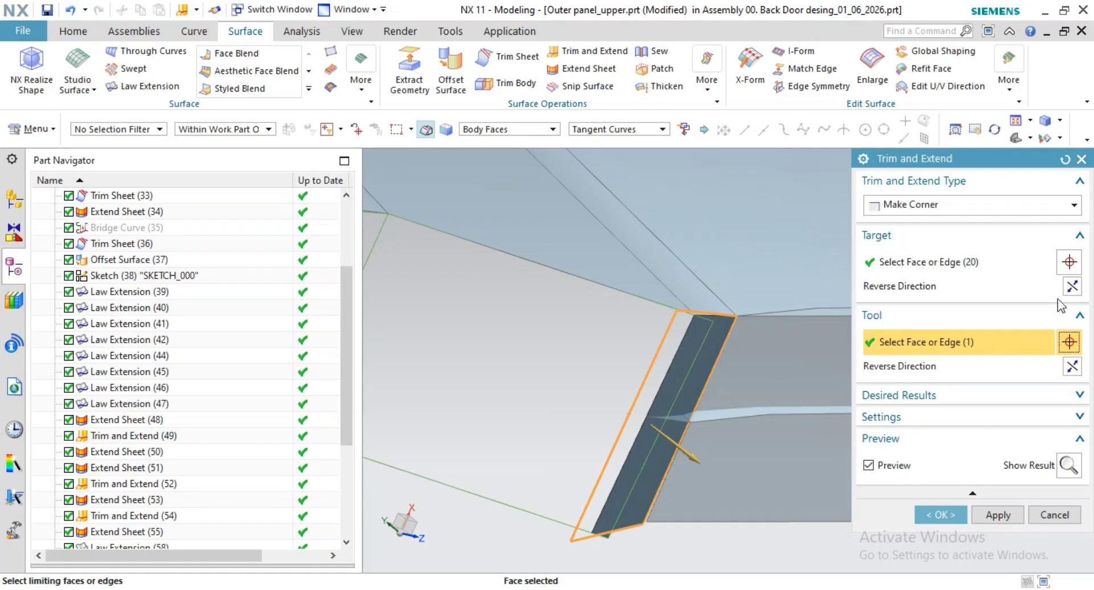
{"action": "left_click", "coordinate": [1072, 288]}
{"action": "left_click", "coordinate": [1072, 367]}
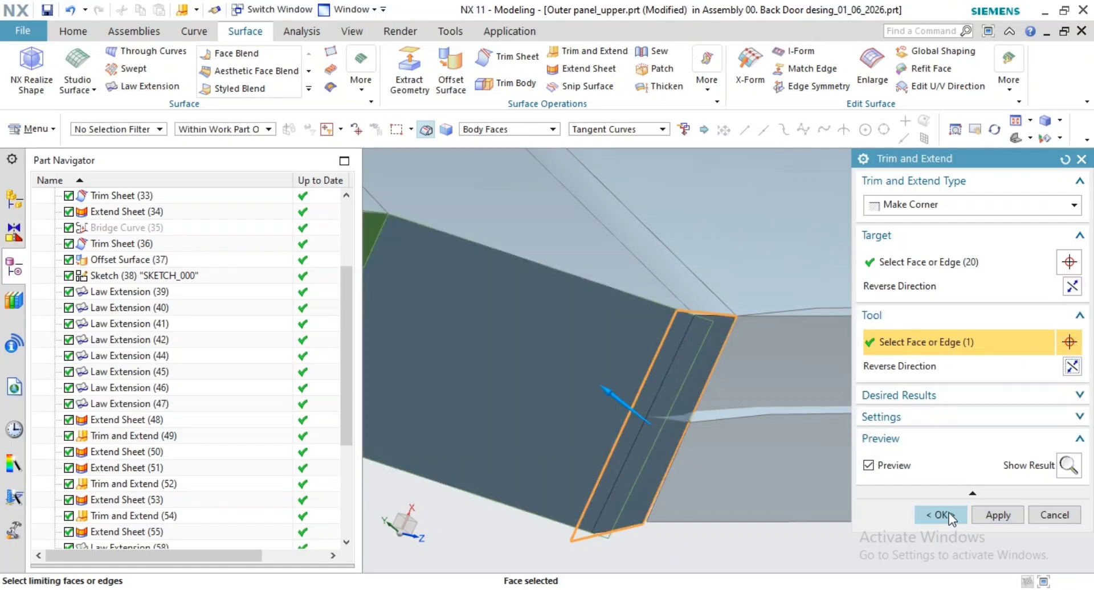
{"action": "left_click", "coordinate": [949, 516]}
Step: Extend the joined flange's end edge and the facing edge of the long flange sheet by 1 mm each across the narrow gap
{"action": "scroll", "coordinate": [716, 372], "scroll_direction": "up", "scroll_amount": 2}
{"action": "middle_click_drag", "start_coordinate": [738, 376], "coordinate": [737, 230], "text": "shift"}
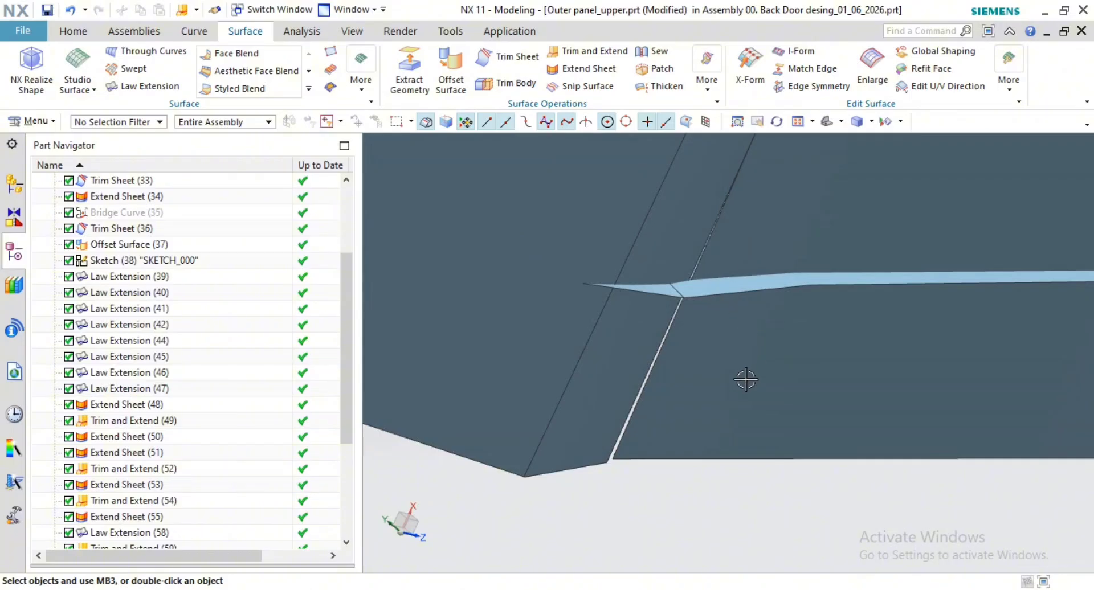
{"action": "scroll", "coordinate": [724, 396], "scroll_direction": "up", "scroll_amount": 1}
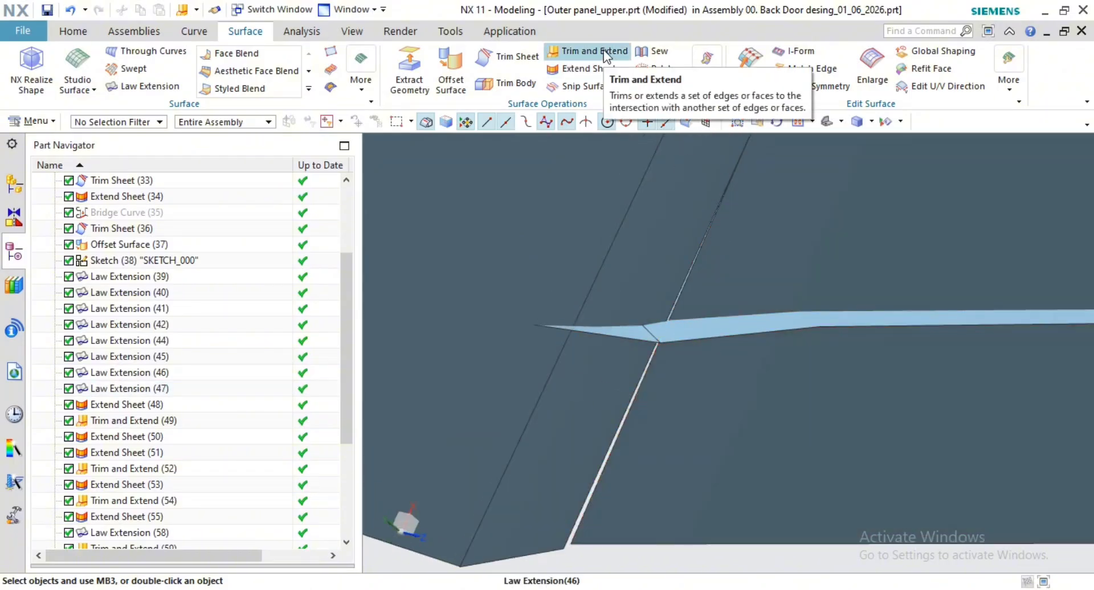
{"action": "left_click", "coordinate": [587, 68]}
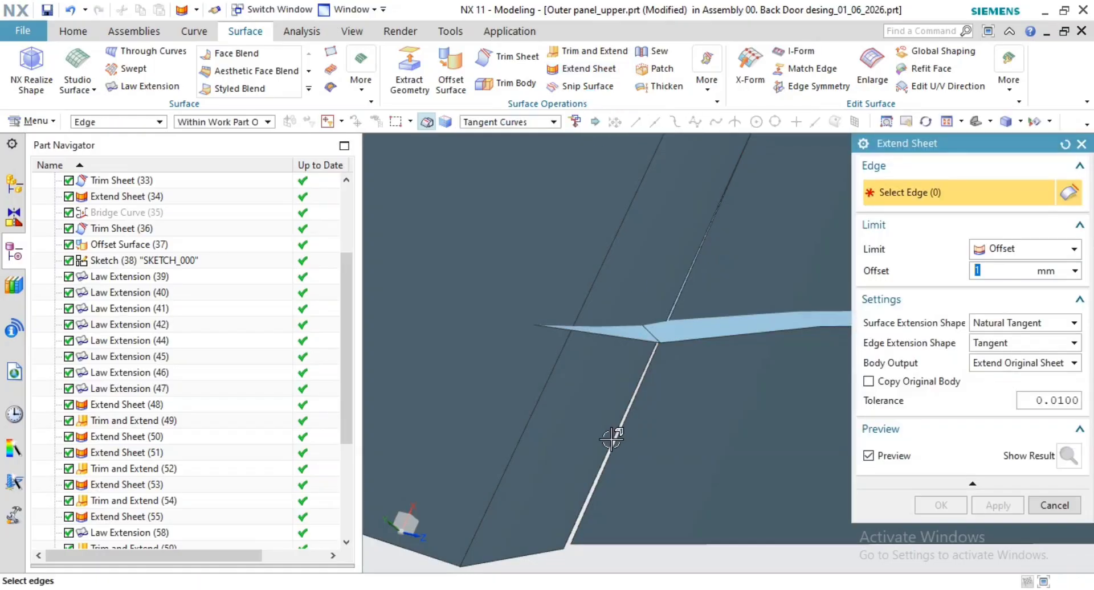
{"action": "left_click", "coordinate": [610, 441]}
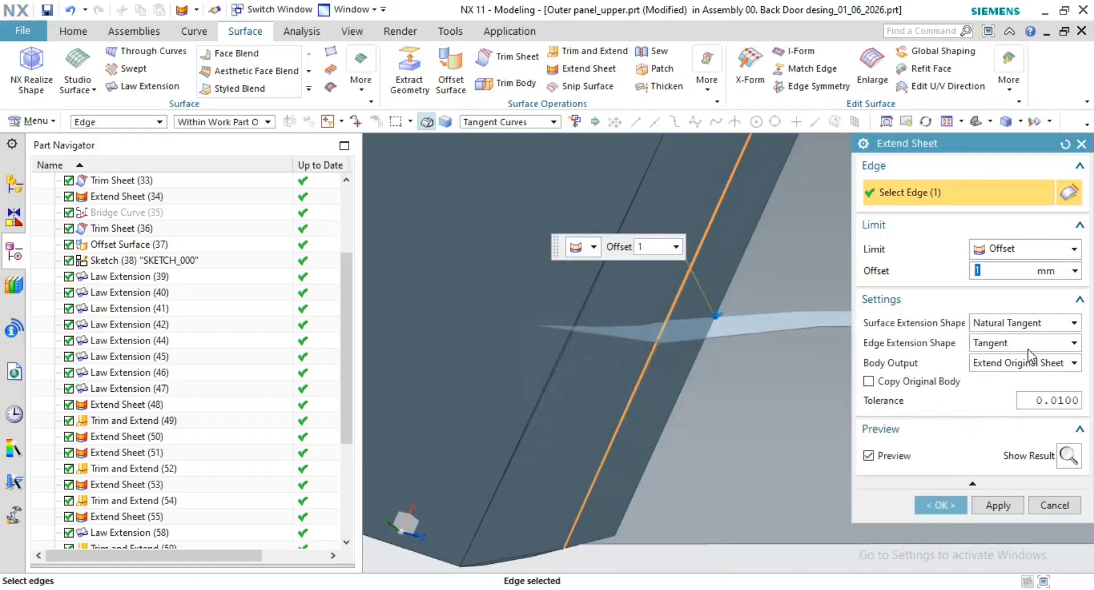
{"action": "left_click", "coordinate": [998, 505]}
{"action": "left_click", "coordinate": [647, 380]}
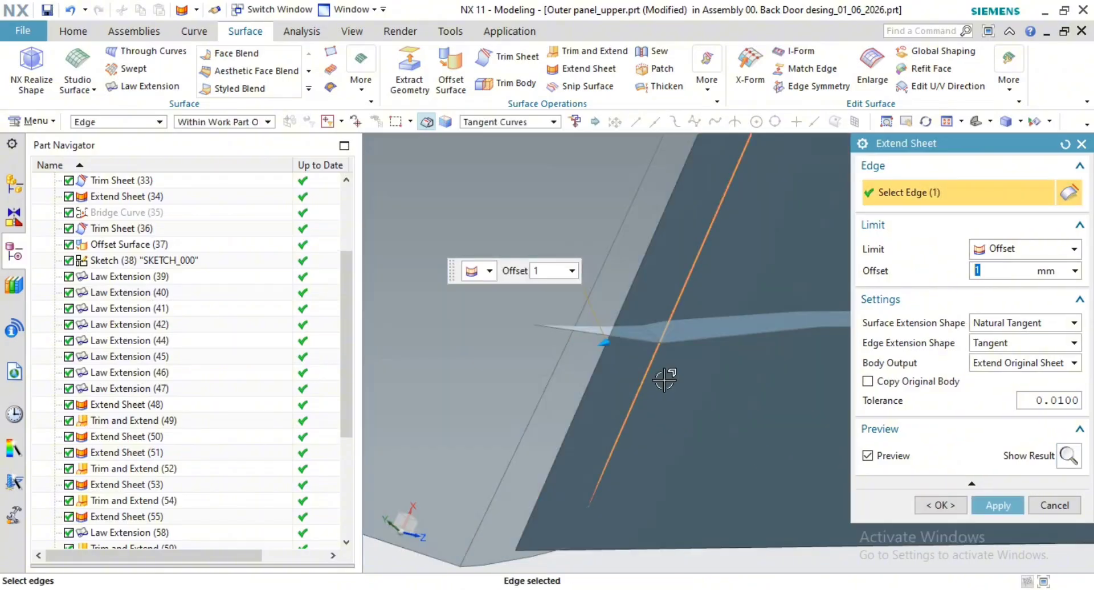
{"action": "left_click", "coordinate": [941, 505]}
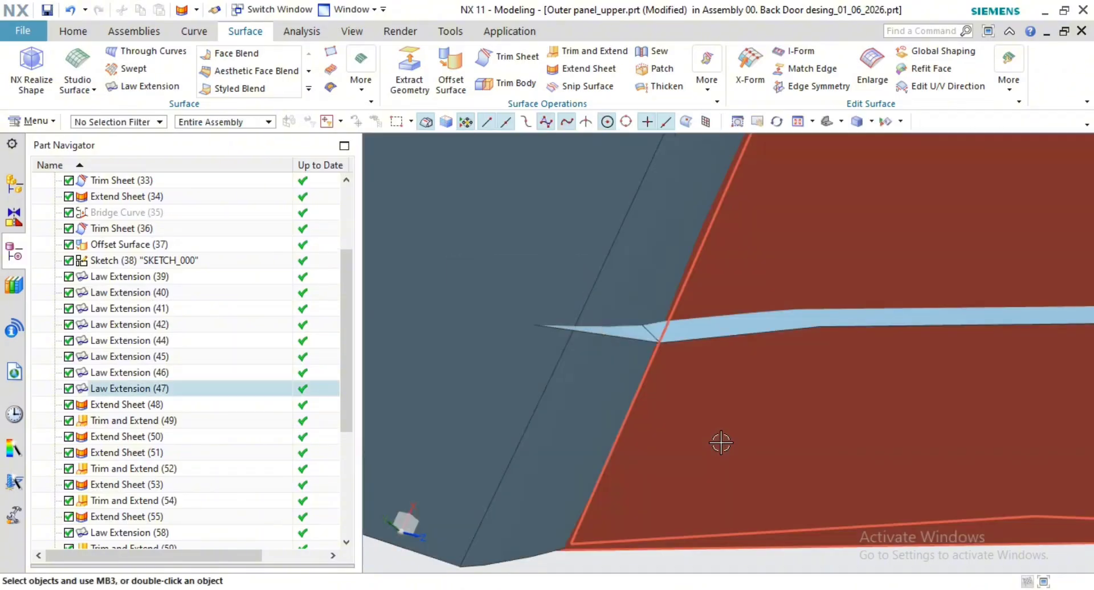
Step: Make a corner between the joined flange and the long flange sheet with Trim and Extend, reversing the target direction
{"action": "scroll", "coordinate": [735, 442], "scroll_direction": "down", "scroll_amount": 2}
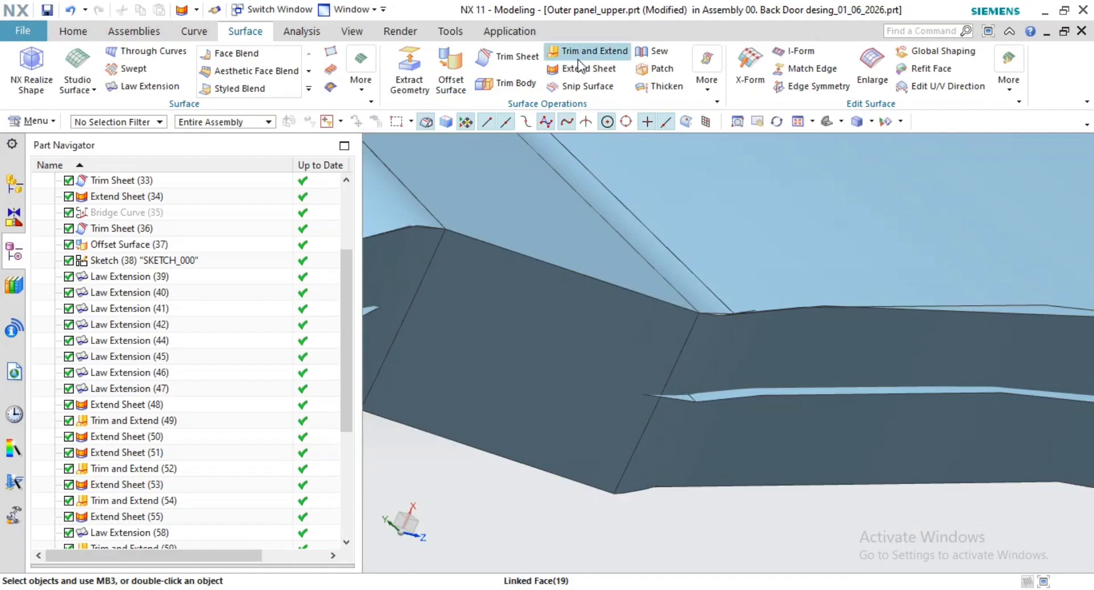
{"action": "left_click", "coordinate": [587, 51]}
{"action": "left_click", "coordinate": [611, 397]}
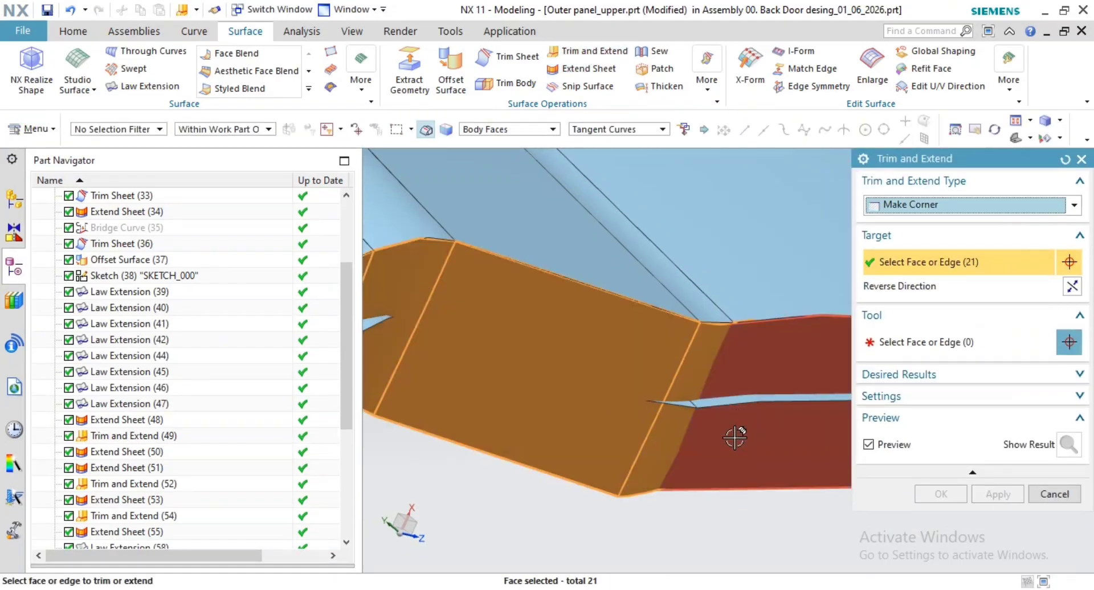
{"action": "left_click", "coordinate": [755, 434]}
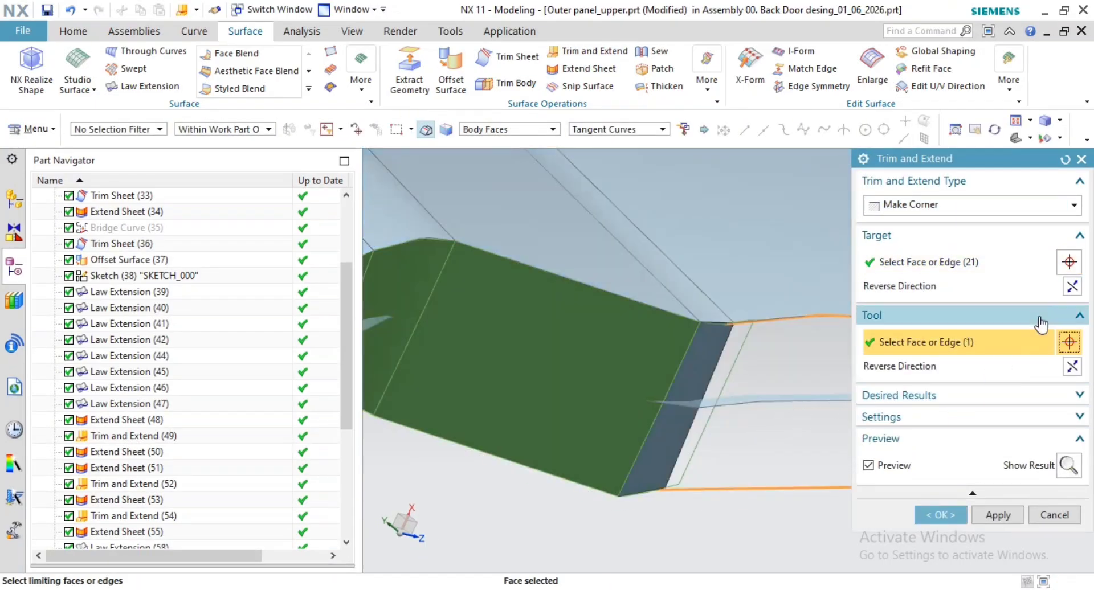
{"action": "left_click", "coordinate": [1072, 286]}
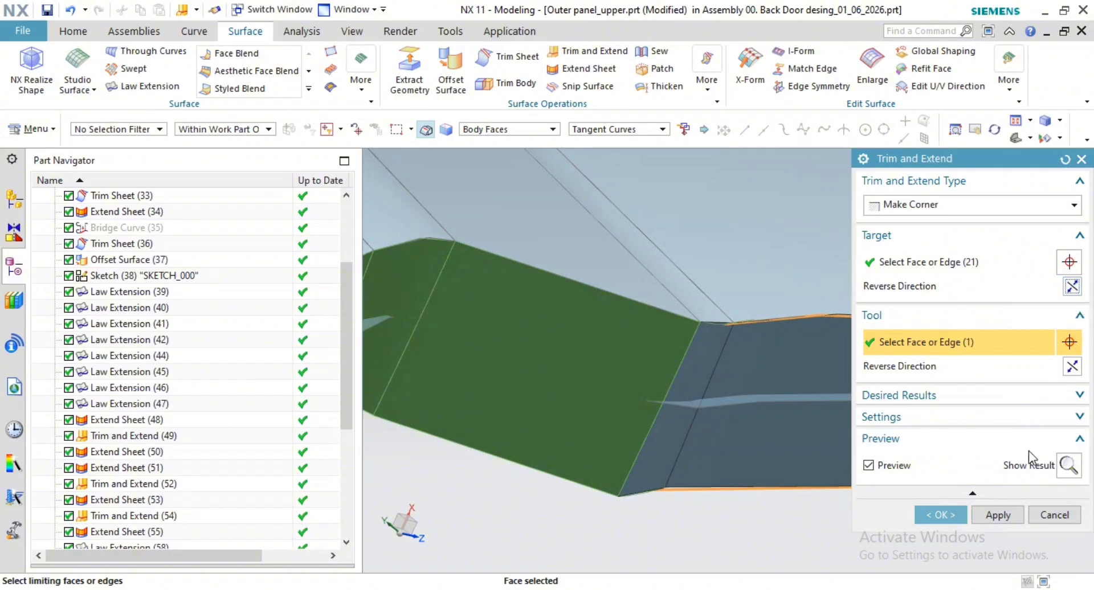
{"action": "left_click", "coordinate": [940, 515]}
Step: Examine the joined flange along the panel's outer edge and around its stepped corners
{"action": "scroll", "coordinate": [875, 471], "scroll_direction": "up", "scroll_amount": 3}
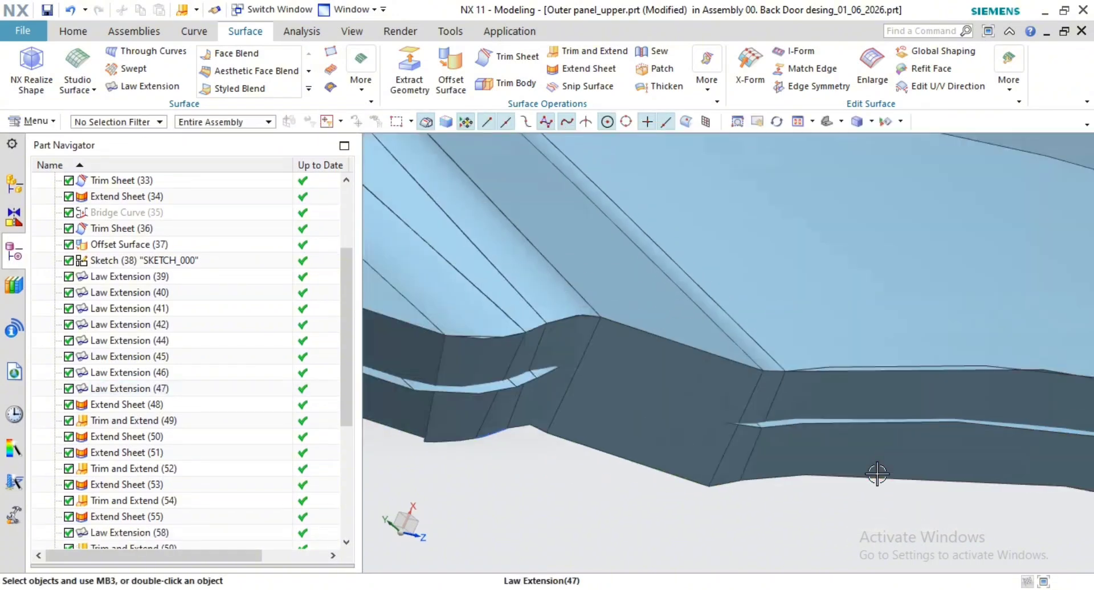
{"action": "middle_click_drag", "start_coordinate": [943, 453], "coordinate": [818, 397], "text": "shift"}
{"action": "scroll", "coordinate": [819, 398], "scroll_direction": "down", "scroll_amount": 2}
{"action": "middle_click_drag", "start_coordinate": [991, 431], "coordinate": [772, 296], "text": "shift"}
{"action": "scroll", "coordinate": [903, 427], "scroll_direction": "down", "scroll_amount": 3}
{"action": "scroll", "coordinate": [772, 354], "scroll_direction": "down", "scroll_amount": 2}
{"action": "scroll", "coordinate": [557, 288], "scroll_direction": "up", "scroll_amount": 4}
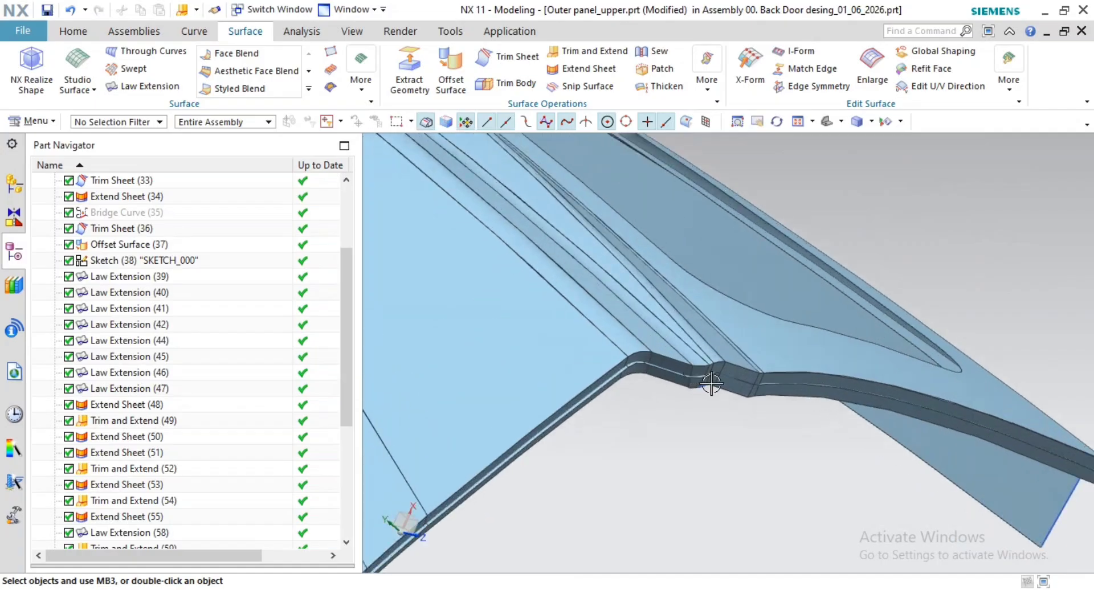
{"action": "scroll", "coordinate": [808, 378], "scroll_direction": "up", "scroll_amount": 1}
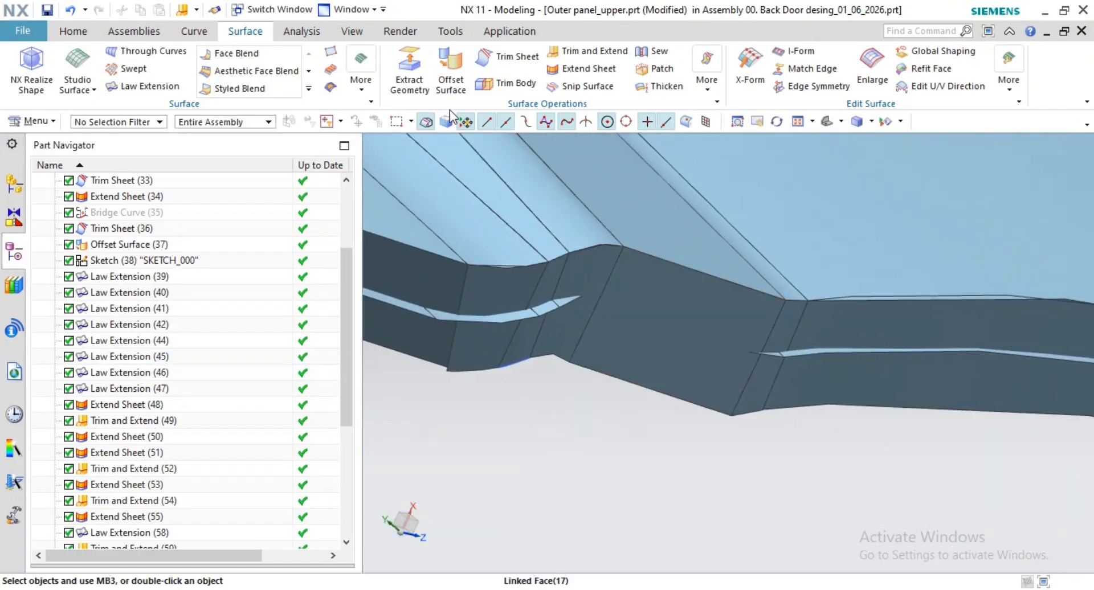
Step: Select three edges of the inner offset surface along its stepped outer border as the edges for Extend Sheet
{"action": "left_click", "coordinate": [589, 68]}
{"action": "scroll", "coordinate": [571, 304], "scroll_direction": "up", "scroll_amount": 3}
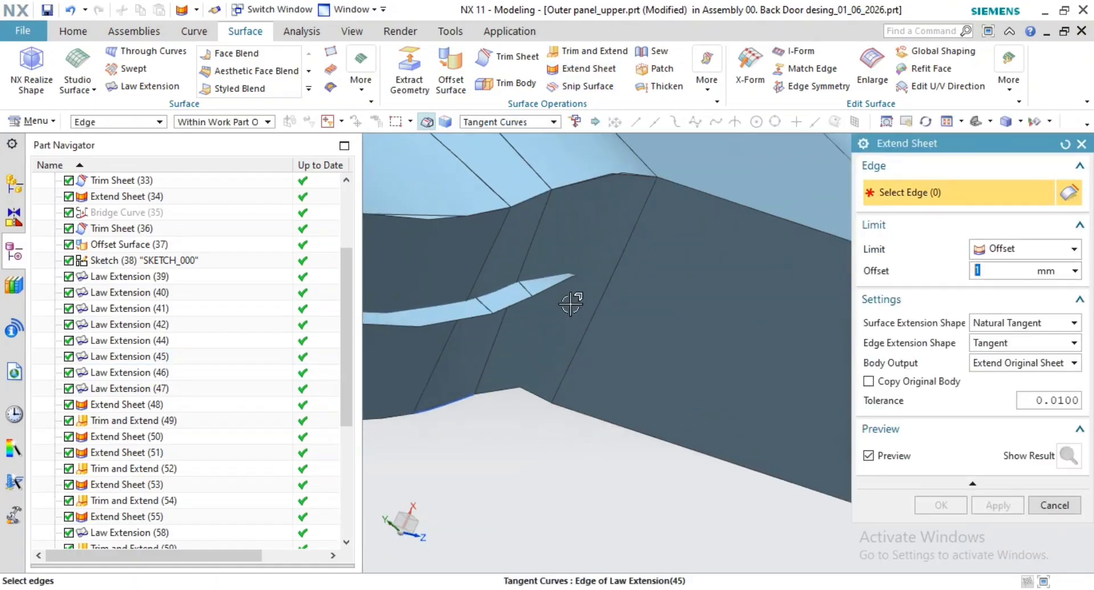
{"action": "scroll", "coordinate": [561, 285], "scroll_direction": "up", "scroll_amount": 4}
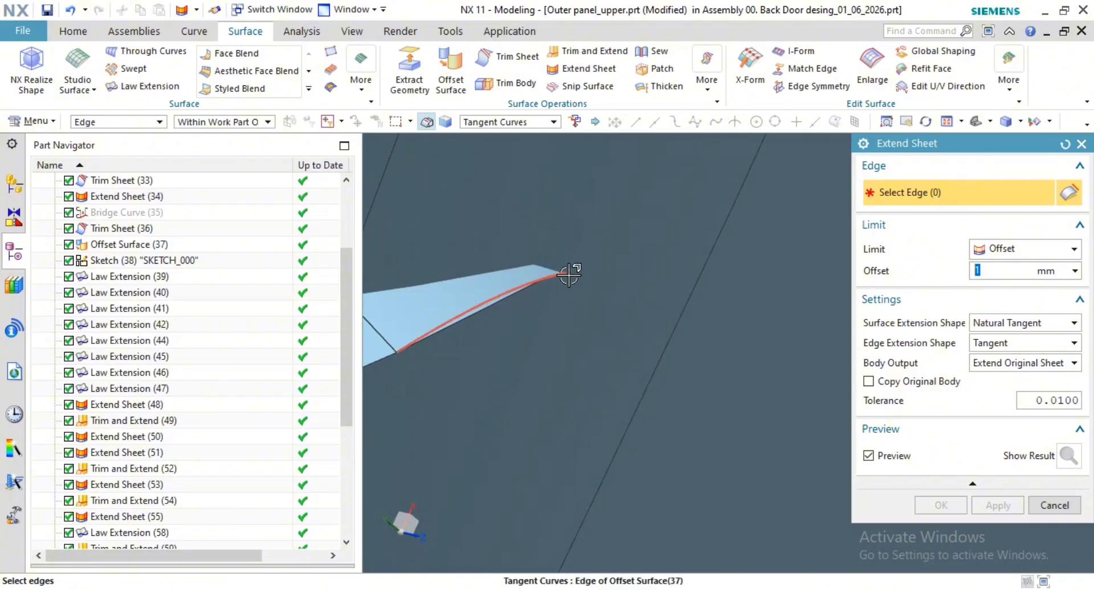
{"action": "scroll", "coordinate": [671, 317], "scroll_direction": "down", "scroll_amount": 2}
{"action": "scroll", "coordinate": [495, 303], "scroll_direction": "down", "scroll_amount": 3}
{"action": "scroll", "coordinate": [583, 307], "scroll_direction": "up", "scroll_amount": 3}
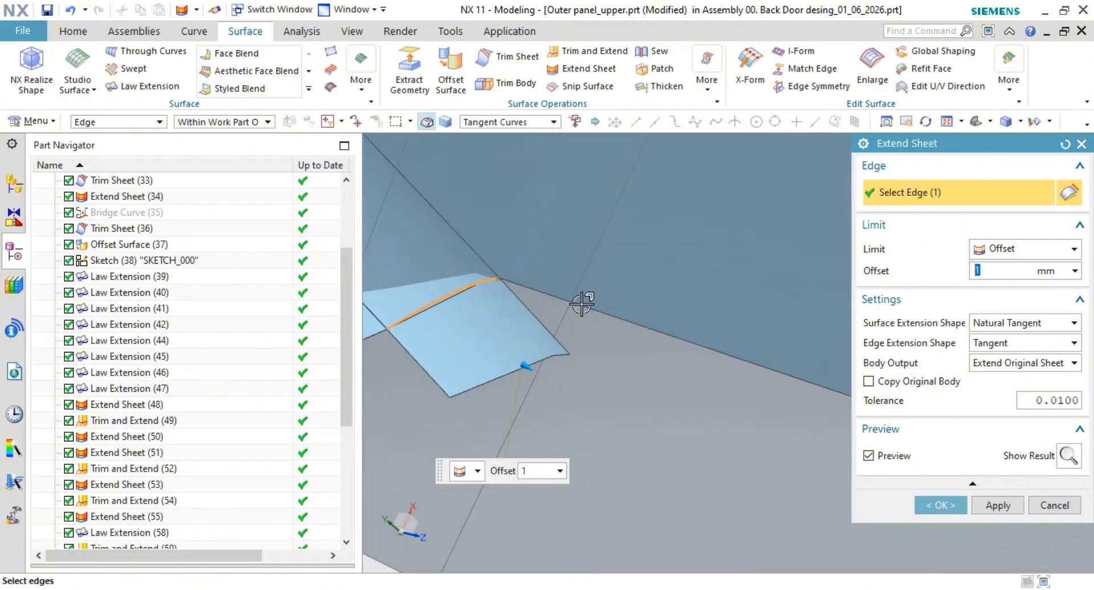
{"action": "middle_click_drag", "start_coordinate": [661, 322], "coordinate": [408, 237], "text": "shift"}
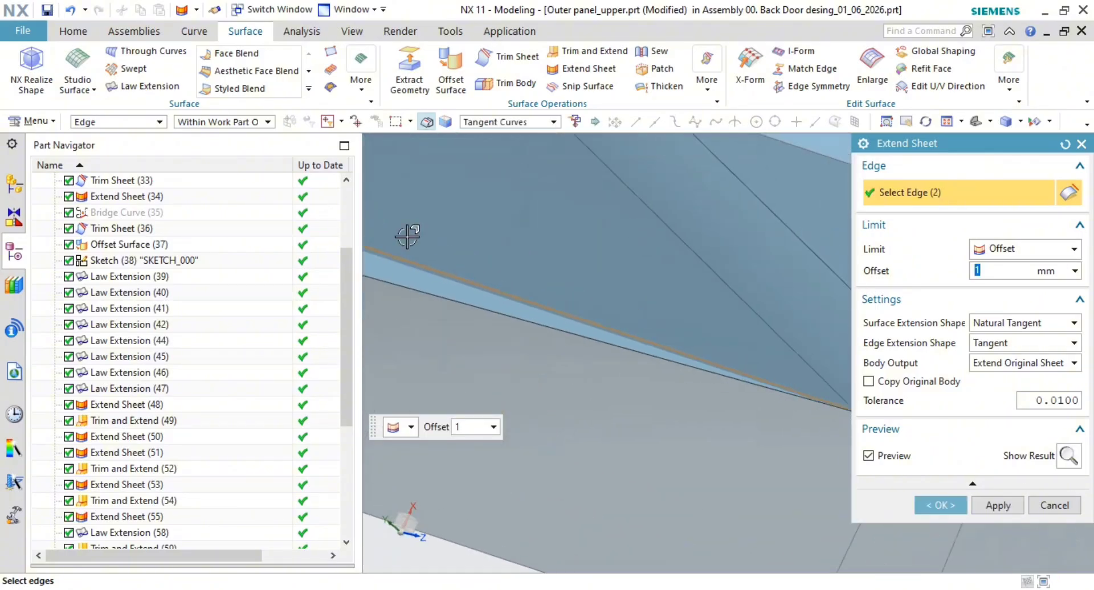
{"action": "scroll", "coordinate": [496, 288], "scroll_direction": "down", "scroll_amount": 3}
{"action": "scroll", "coordinate": [611, 350], "scroll_direction": "up", "scroll_amount": 3}
{"action": "left_click", "coordinate": [631, 352]}
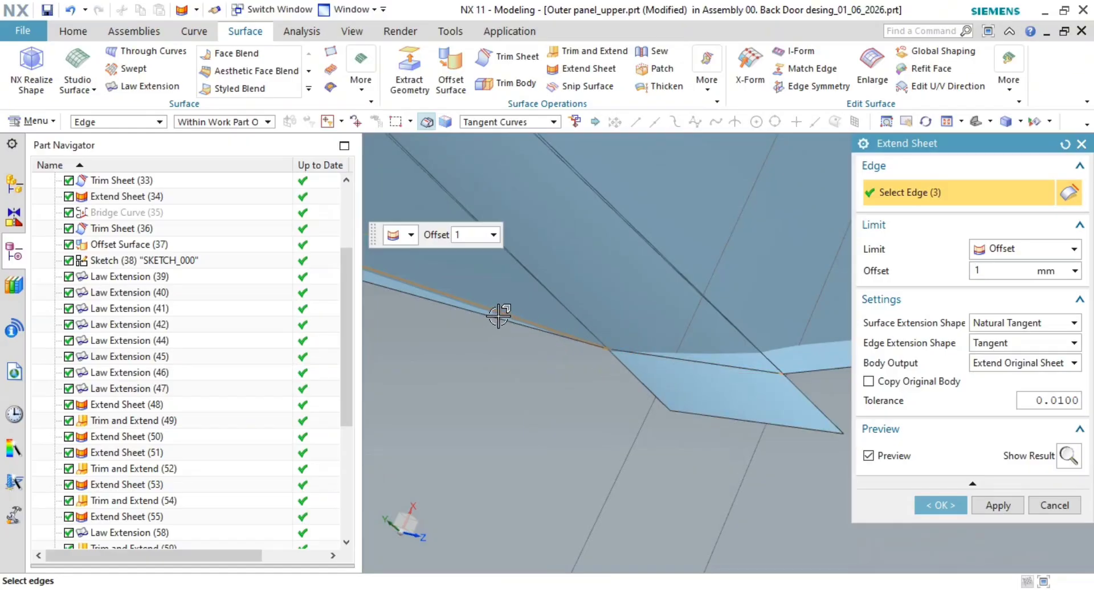
{"action": "scroll", "coordinate": [789, 302], "scroll_direction": "down", "scroll_amount": 5}
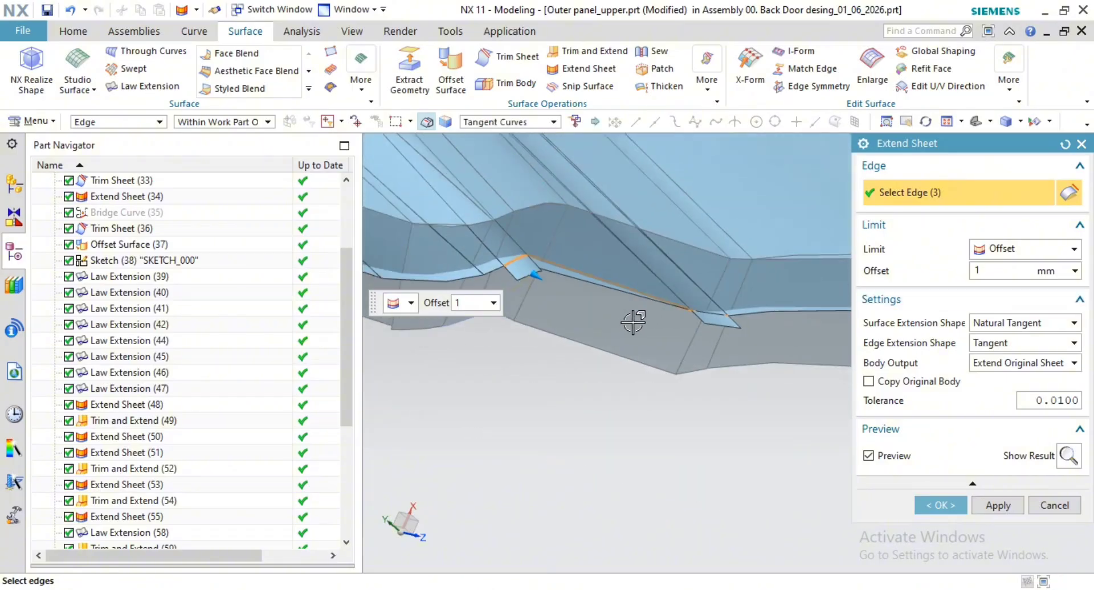
{"action": "middle_click_drag", "start_coordinate": [635, 319], "coordinate": [706, 337], "text": "shift"}
{"action": "scroll", "coordinate": [630, 290], "scroll_direction": "up", "scroll_amount": 2}
{"action": "left_click", "coordinate": [610, 256], "text": "shift"}
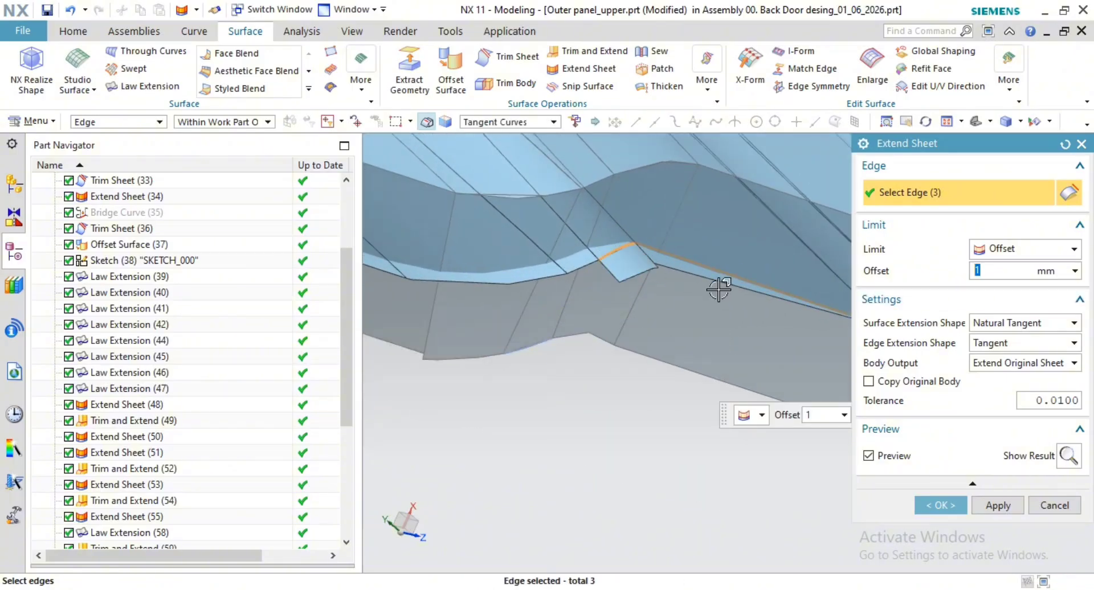
Step: Try to extend the three selected edges of the inner offset surface by 3 mm with the Natural Tangent shape
{"action": "middle_click_drag", "start_coordinate": [719, 290], "coordinate": [481, 327], "text": "shift"}
{"action": "scroll", "coordinate": [616, 354], "scroll_direction": "down", "scroll_amount": 6}
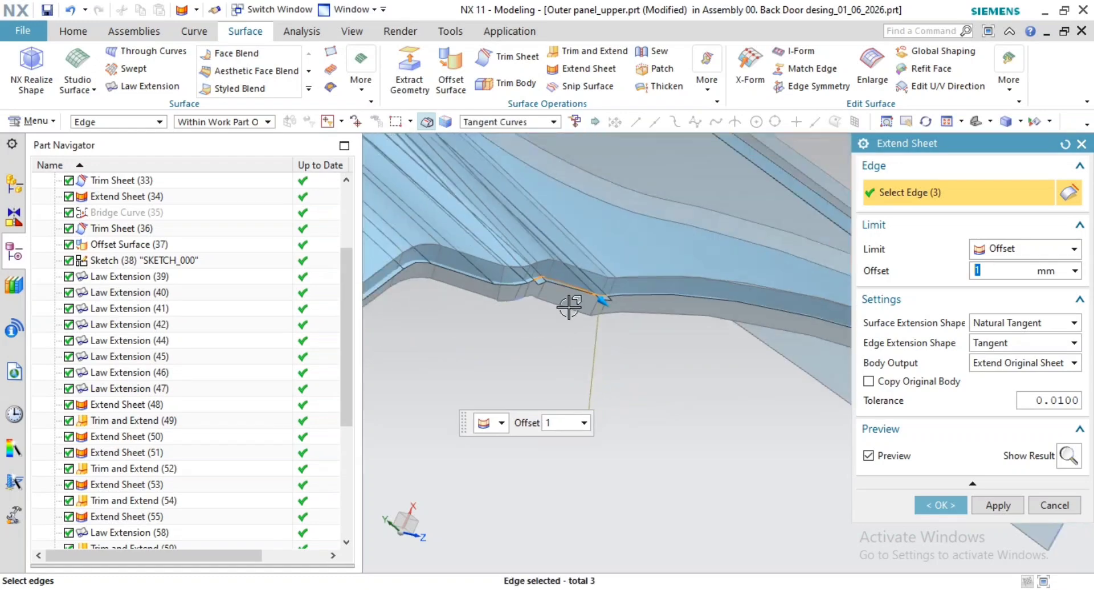
{"action": "middle_click_drag", "start_coordinate": [569, 307], "coordinate": [617, 371]}
{"action": "scroll", "coordinate": [611, 387], "scroll_direction": "up", "scroll_amount": 6}
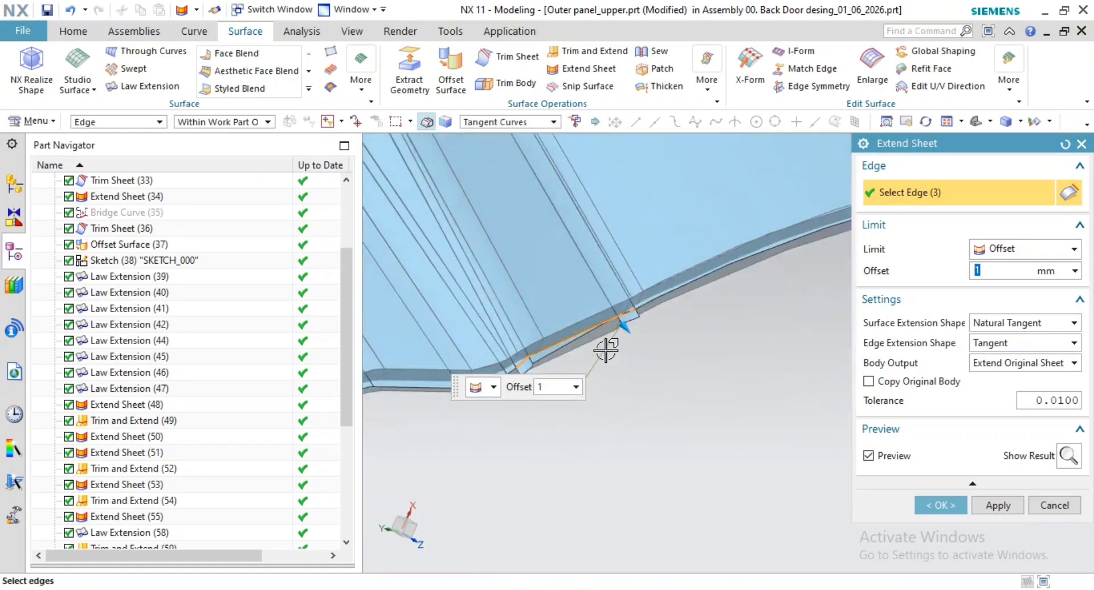
{"action": "scroll", "coordinate": [639, 282], "scroll_direction": "up", "scroll_amount": 4}
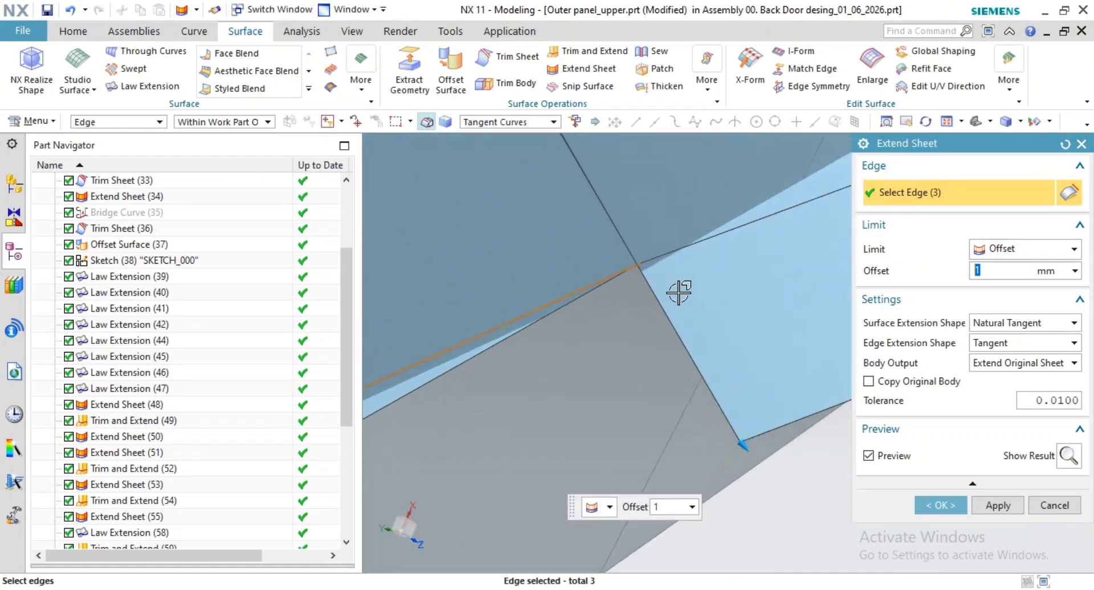
{"action": "scroll", "coordinate": [633, 275], "scroll_direction": "up", "scroll_amount": 5}
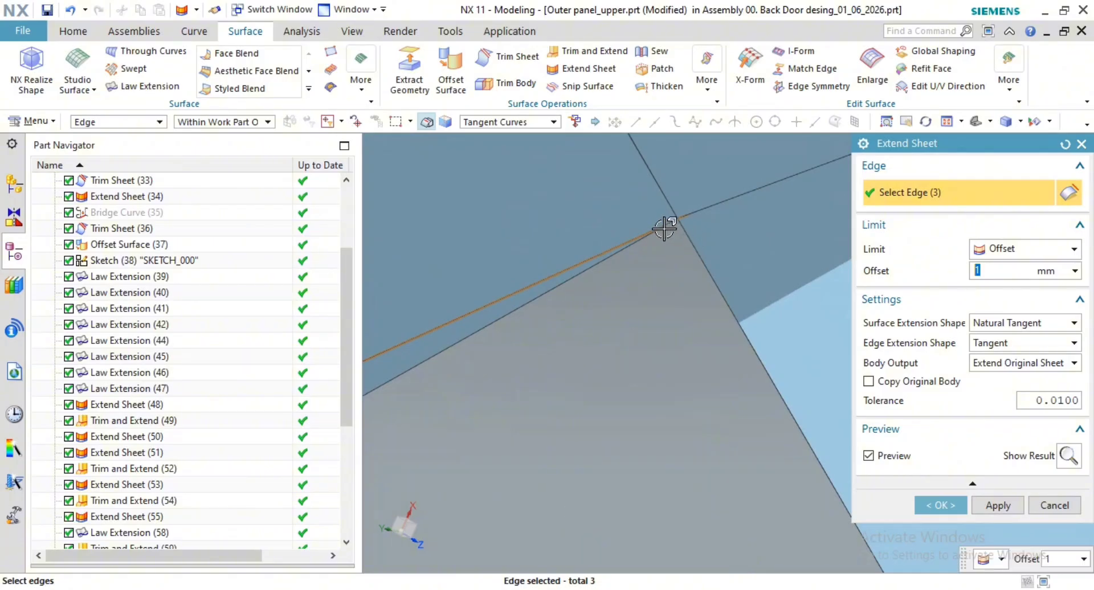
{"action": "scroll", "coordinate": [602, 292], "scroll_direction": "down", "scroll_amount": 5}
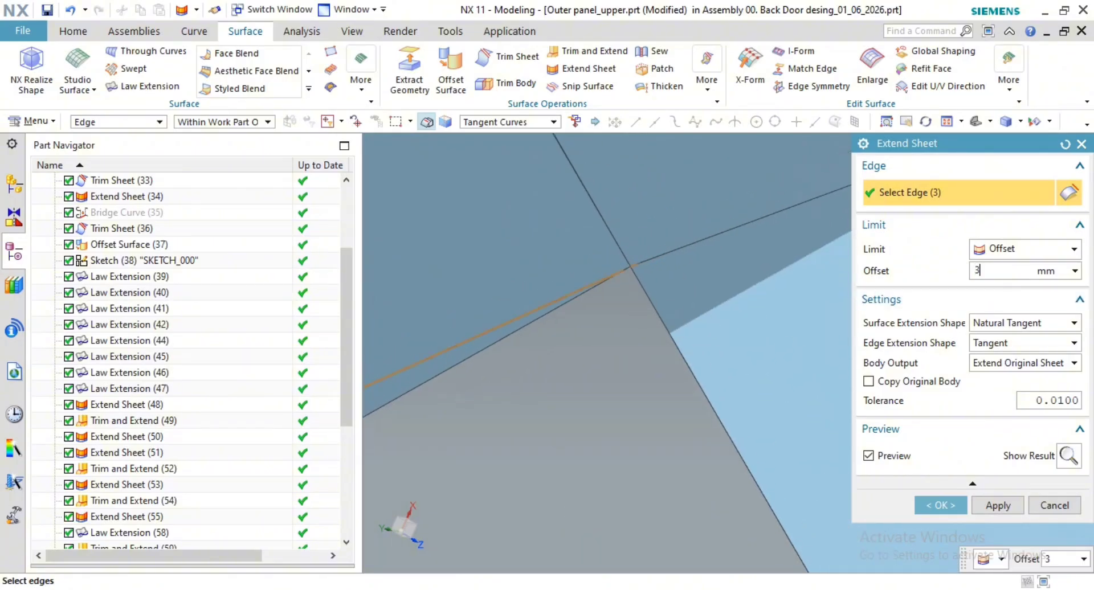
{"action": "scroll", "coordinate": [674, 336], "scroll_direction": "down", "scroll_amount": 5}
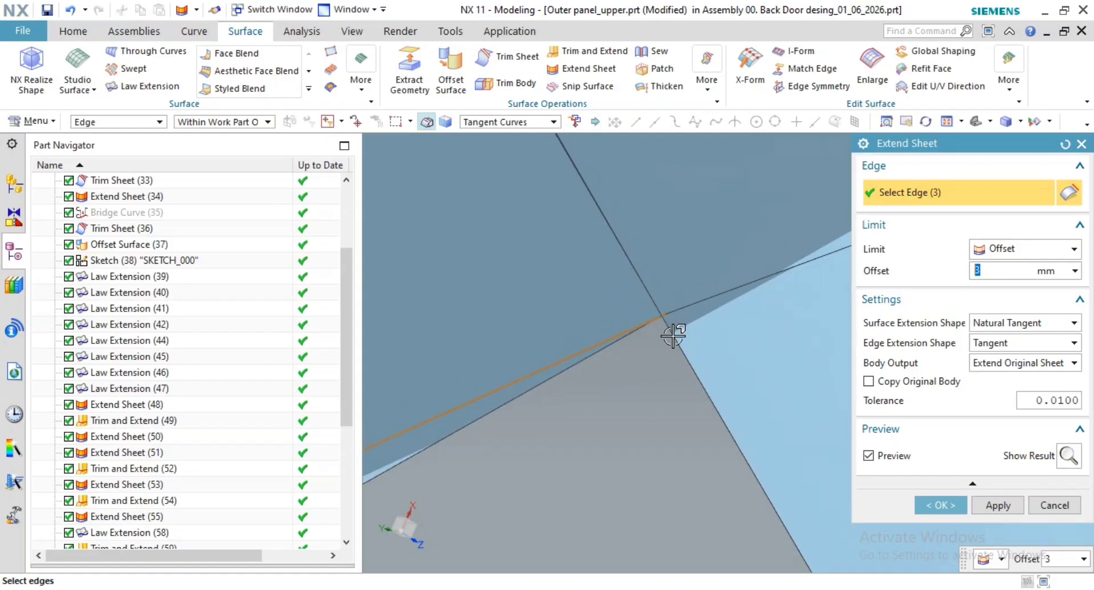
{"action": "middle_click_drag", "start_coordinate": [674, 336], "coordinate": [652, 291]}
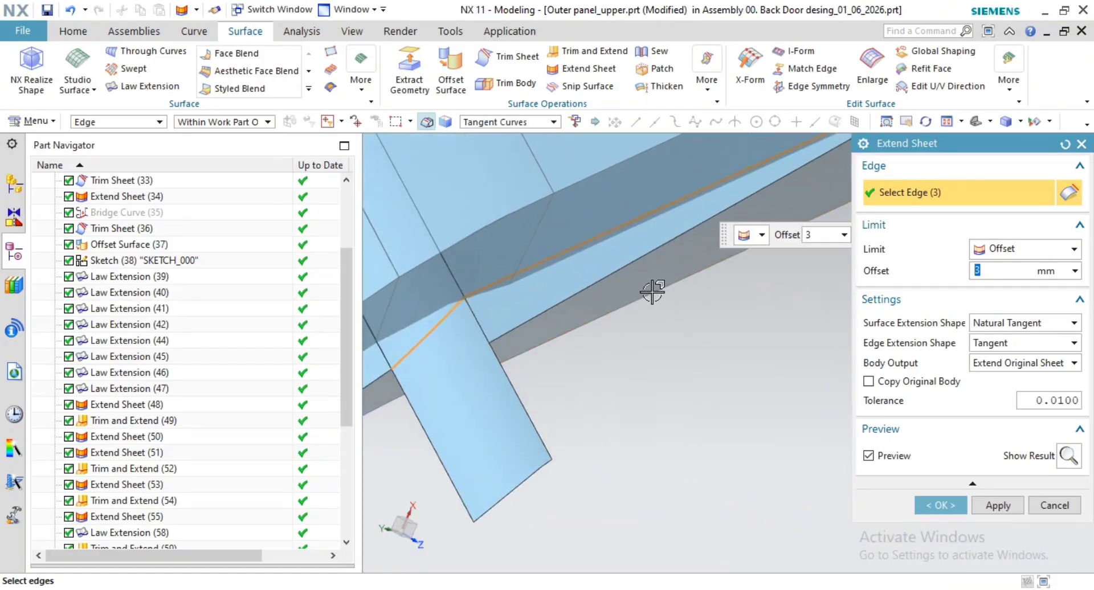
{"action": "middle_click", "coordinate": [698, 327]}
Step: Examine the gap between the inner offset surface and the joined flange along the panel's outer border, from outside and underneath
{"action": "middle_click_drag", "start_coordinate": [699, 328], "coordinate": [778, 385]}
{"action": "scroll", "coordinate": [679, 217], "scroll_direction": "up", "scroll_amount": 5}
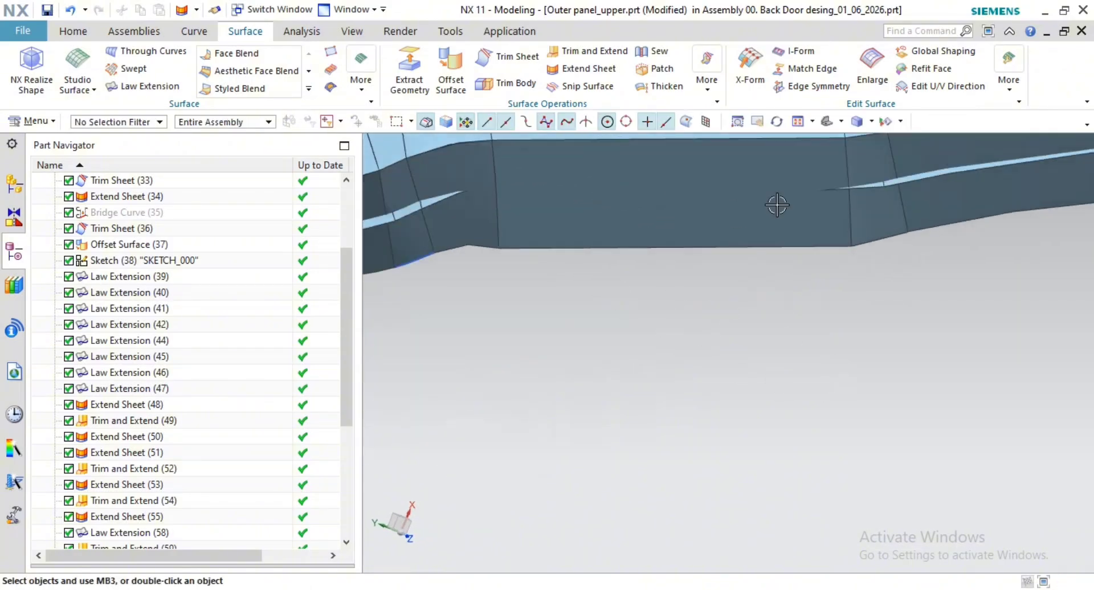
{"action": "scroll", "coordinate": [793, 222], "scroll_direction": "down", "scroll_amount": 6}
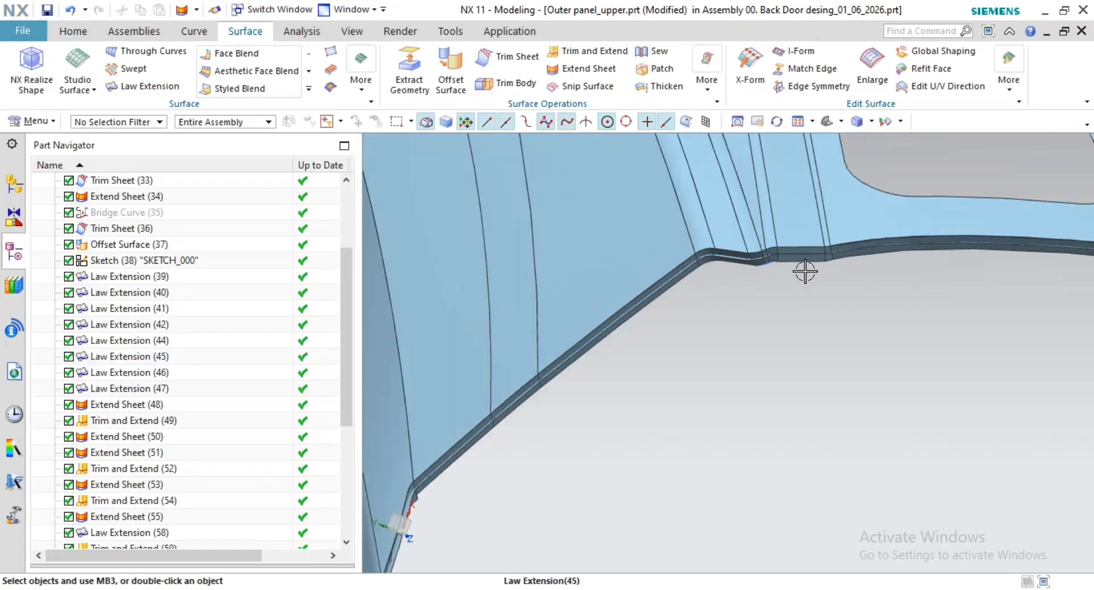
{"action": "scroll", "coordinate": [782, 275], "scroll_direction": "down", "scroll_amount": 3}
{"action": "middle_click_drag", "start_coordinate": [832, 296], "coordinate": [581, 390]}
{"action": "scroll", "coordinate": [481, 410], "scroll_direction": "up", "scroll_amount": 8}
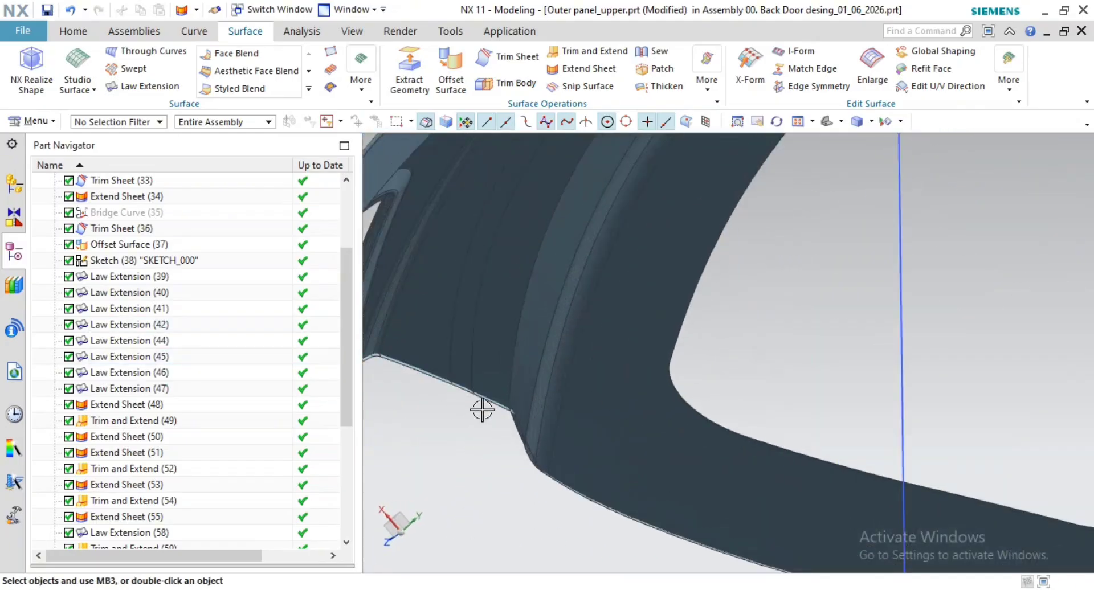
{"action": "middle_click_drag", "start_coordinate": [632, 422], "coordinate": [800, 343], "text": "shift"}
{"action": "scroll", "coordinate": [689, 341], "scroll_direction": "up", "scroll_amount": 6}
{"action": "scroll", "coordinate": [784, 350], "scroll_direction": "up", "scroll_amount": 3}
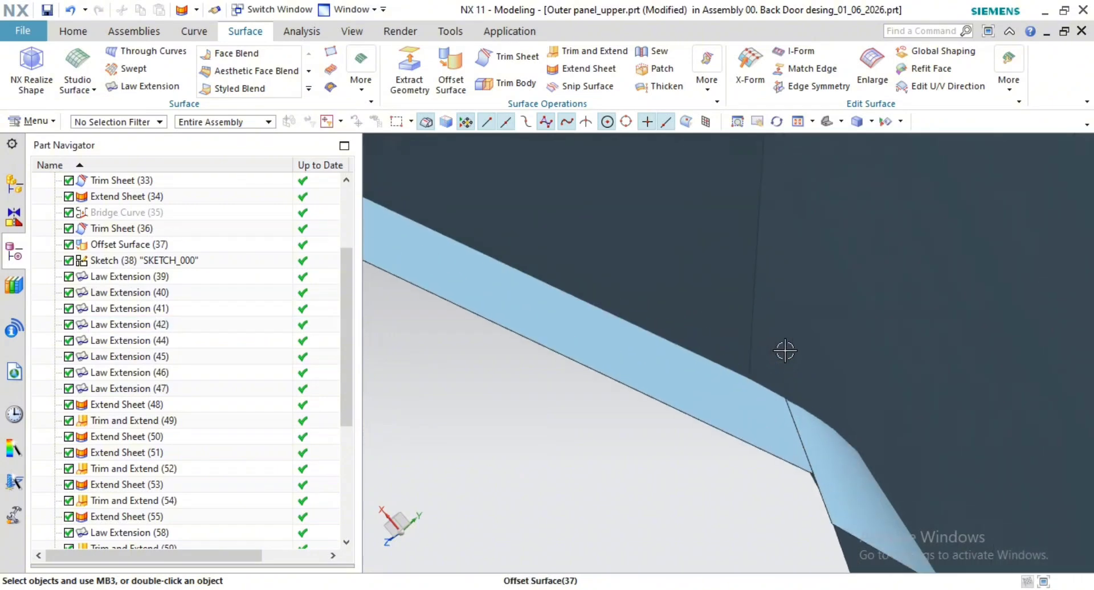
{"action": "scroll", "coordinate": [784, 366], "scroll_direction": "down", "scroll_amount": 1}
{"action": "scroll", "coordinate": [764, 342], "scroll_direction": "down", "scroll_amount": 2}
{"action": "middle_click_drag", "start_coordinate": [759, 337], "coordinate": [777, 272]}
{"action": "middle_click_drag", "start_coordinate": [865, 361], "coordinate": [984, 409], "text": "shift"}
{"action": "scroll", "coordinate": [664, 293], "scroll_direction": "down", "scroll_amount": 3}
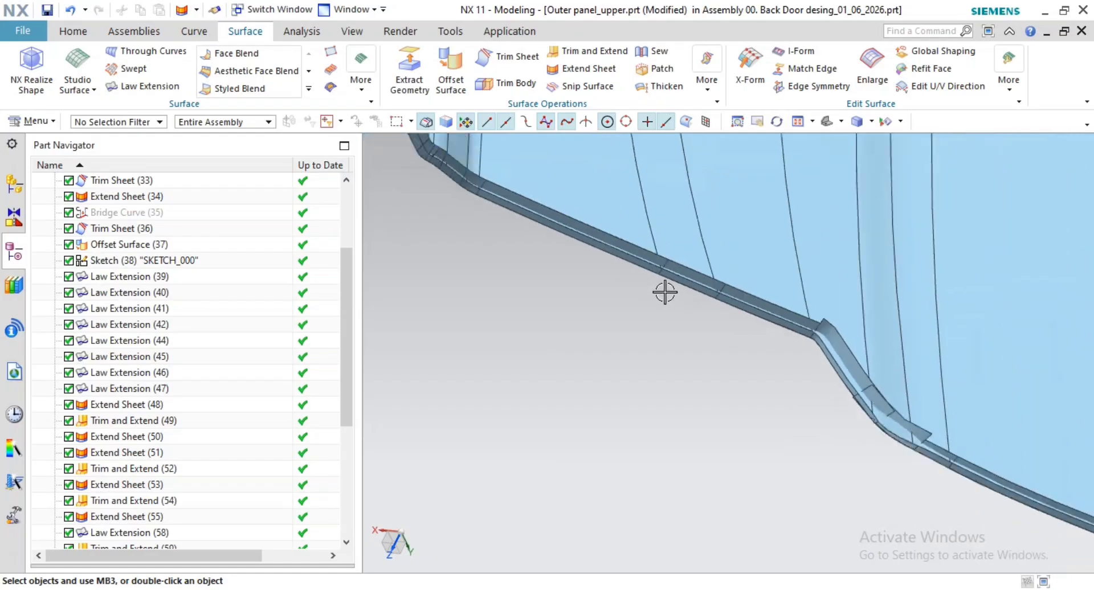
{"action": "middle_click_drag", "start_coordinate": [604, 255], "coordinate": [756, 347], "text": "shift"}
{"action": "scroll", "coordinate": [520, 210], "scroll_direction": "up", "scroll_amount": 2}
{"action": "middle_click_drag", "start_coordinate": [520, 210], "coordinate": [539, 339], "text": "shift"}
{"action": "scroll", "coordinate": [625, 340], "scroll_direction": "down", "scroll_amount": 3}
{"action": "middle_click_drag", "start_coordinate": [626, 341], "coordinate": [656, 172], "text": "shift"}
{"action": "scroll", "coordinate": [615, 356], "scroll_direction": "up", "scroll_amount": 3}
{"action": "scroll", "coordinate": [628, 266], "scroll_direction": "up", "scroll_amount": 2}
{"action": "middle_click_drag", "start_coordinate": [627, 266], "coordinate": [764, 300], "text": "shift"}
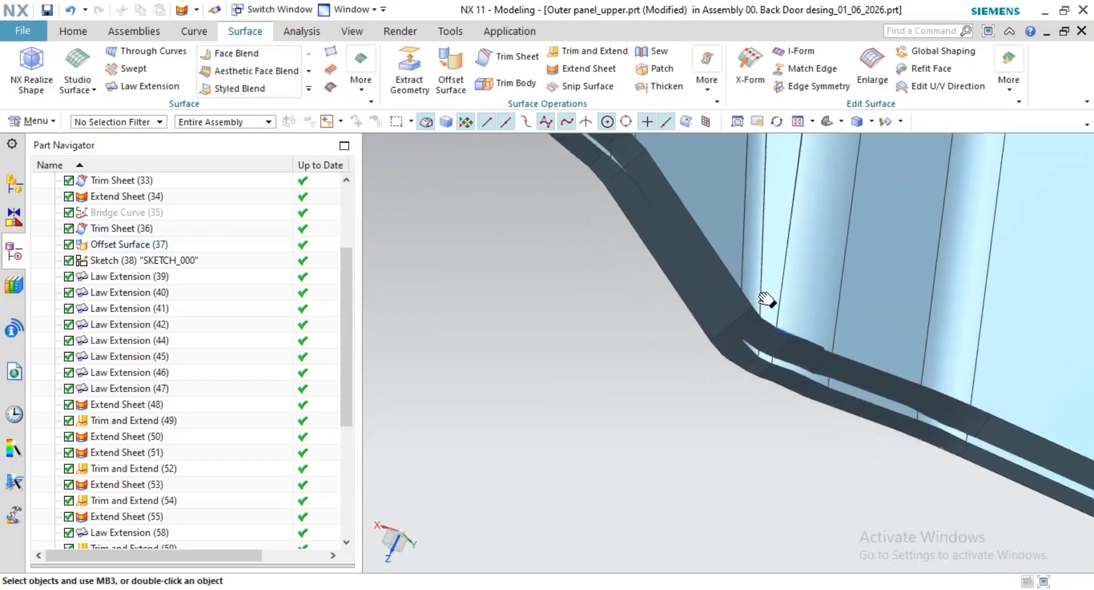
{"action": "scroll", "coordinate": [683, 273], "scroll_direction": "down", "scroll_amount": 1}
{"action": "middle_click_drag", "start_coordinate": [683, 274], "coordinate": [691, 24]}
{"action": "scroll", "coordinate": [709, 149], "scroll_direction": "down", "scroll_amount": 3}
{"action": "scroll", "coordinate": [631, 365], "scroll_direction": "down", "scroll_amount": 1}
{"action": "middle_click_drag", "start_coordinate": [630, 382], "coordinate": [625, 280], "text": "shift"}
{"action": "mouse_move", "coordinate": [621, 348]}
{"action": "middle_mouse_down"}
{"action": "mouse_move", "coordinate": [595, 250]}
{"action": "mouse_move", "coordinate": [633, 336]}
{"action": "middle_mouse_up"}
{"action": "scroll", "coordinate": [597, 232], "scroll_direction": "up", "scroll_amount": 7}
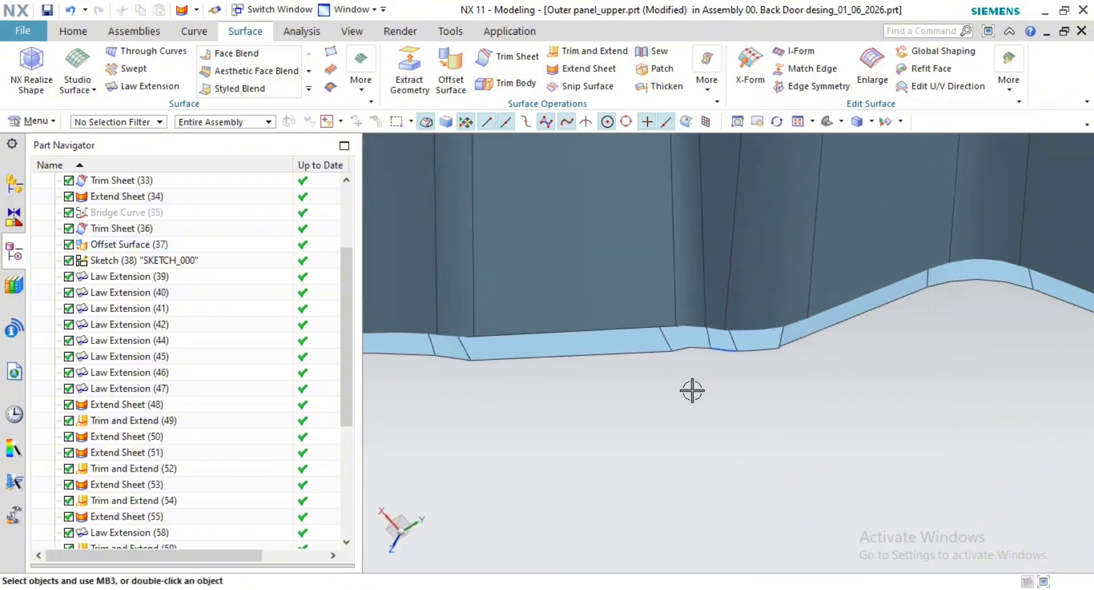
Step: Try to extend the offset surface's long straight edge and the adjoining corner edge by 4.2 mm with Extend Sheet
{"action": "left_click", "coordinate": [587, 68]}
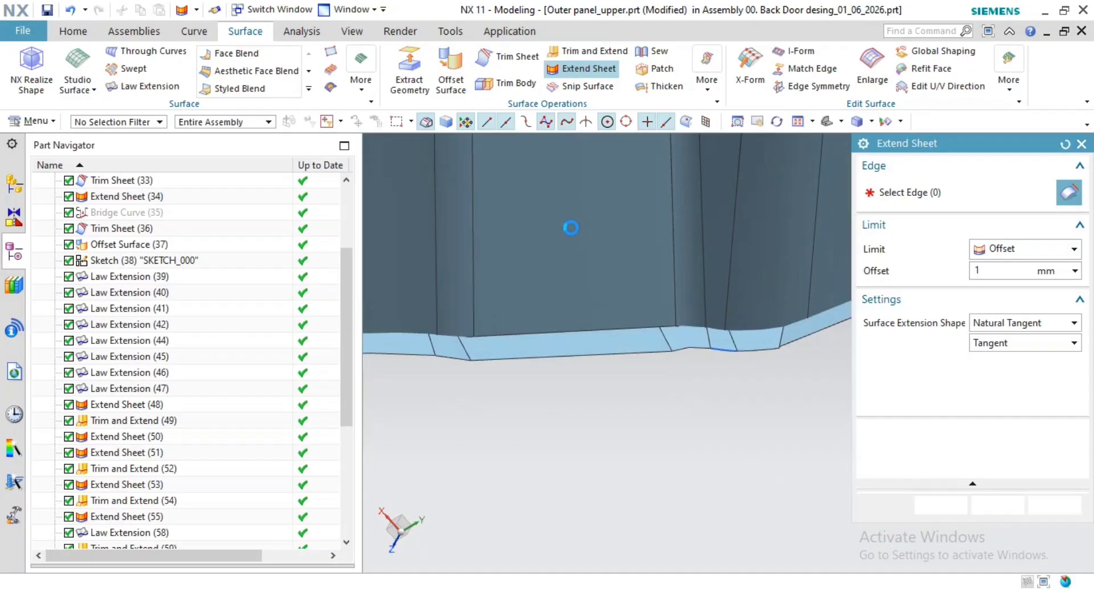
{"action": "left_click", "coordinate": [580, 327]}
{"action": "scroll", "coordinate": [580, 391], "scroll_direction": "up", "scroll_amount": 2}
{"action": "middle_click_drag", "start_coordinate": [664, 431], "coordinate": [872, 432], "text": "shift"}
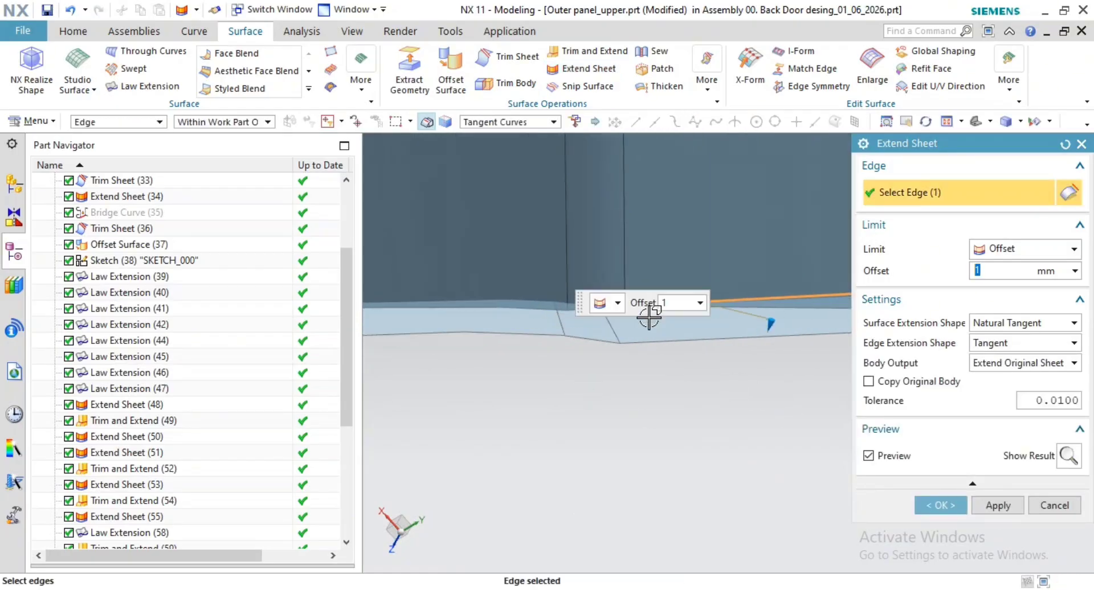
{"action": "scroll", "coordinate": [648, 317], "scroll_direction": "up", "scroll_amount": 3}
{"action": "scroll", "coordinate": [746, 427], "scroll_direction": "up", "scroll_amount": 3}
{"action": "middle_click_drag", "start_coordinate": [642, 381], "coordinate": [660, 363]}
{"action": "left_click_drag", "start_coordinate": [662, 392], "coordinate": [652, 439]}
{"action": "middle_click_drag", "start_coordinate": [703, 407], "coordinate": [704, 406], "text": "shift"}
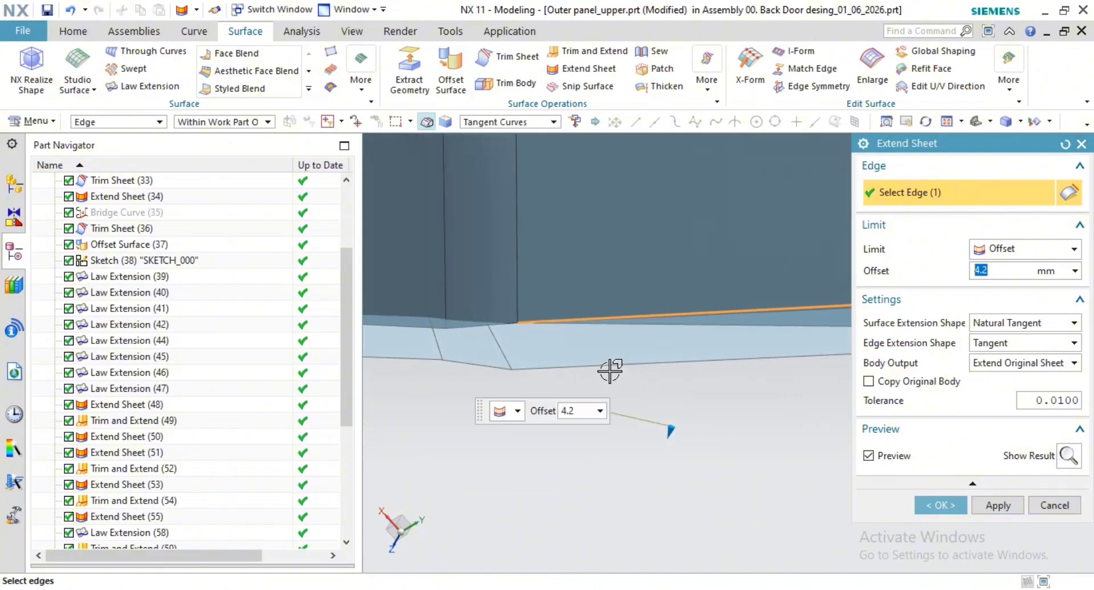
{"action": "scroll", "coordinate": [489, 319], "scroll_direction": "up", "scroll_amount": 3}
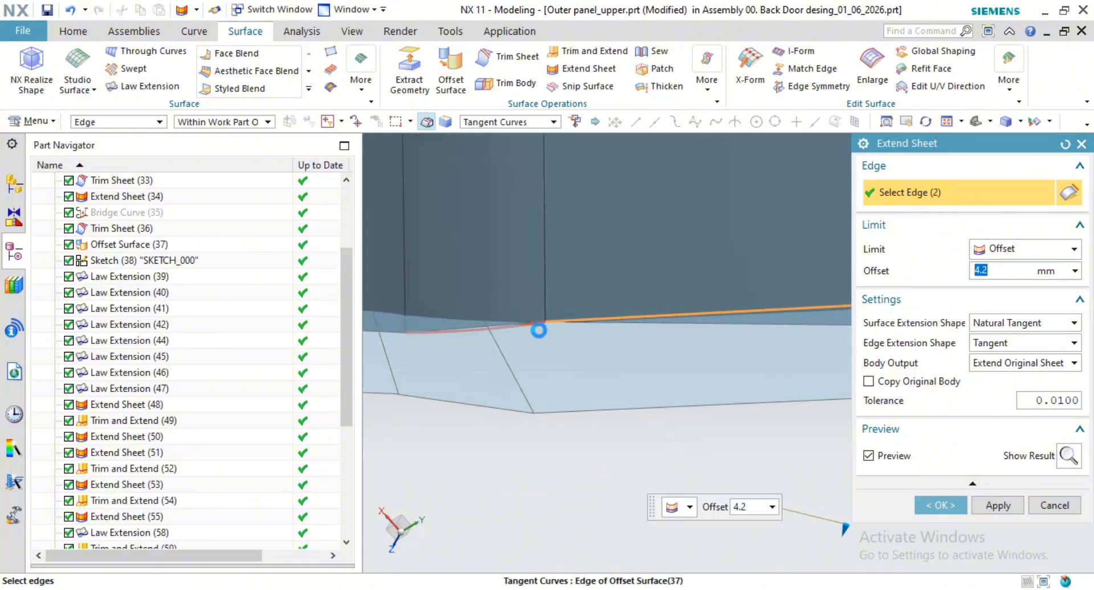
{"action": "left_click", "coordinate": [539, 330]}
{"action": "scroll", "coordinate": [557, 317], "scroll_direction": "up", "scroll_amount": 3}
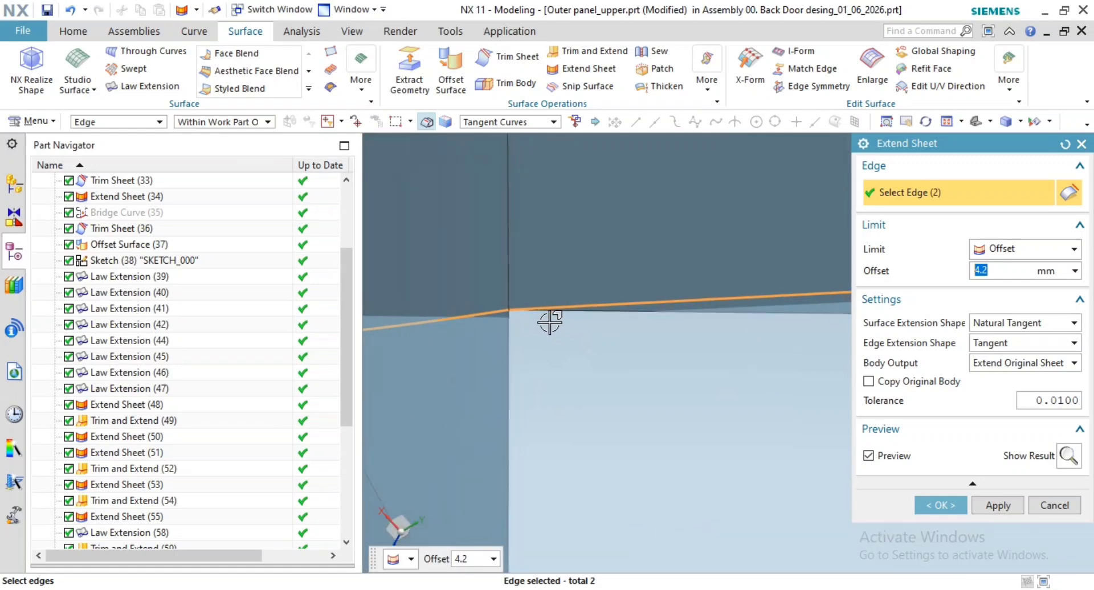
Step: Try the Natural Curvature shape and the Extend as New Face output on the straight edge's extension, and cancel the command
{"action": "left_click", "coordinate": [1018, 323]}
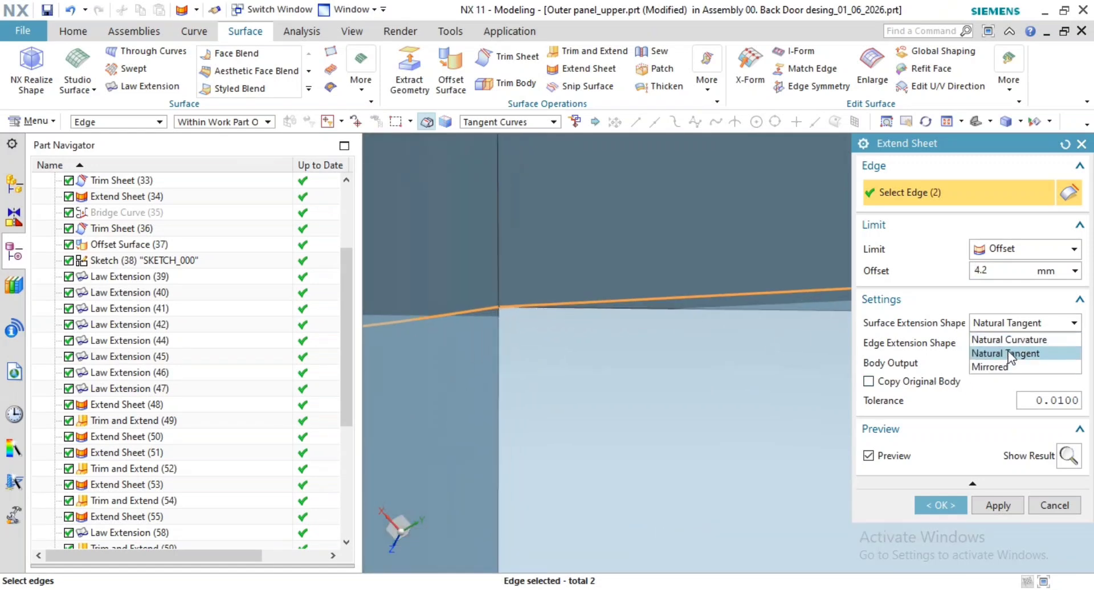
{"action": "left_click", "coordinate": [1015, 341]}
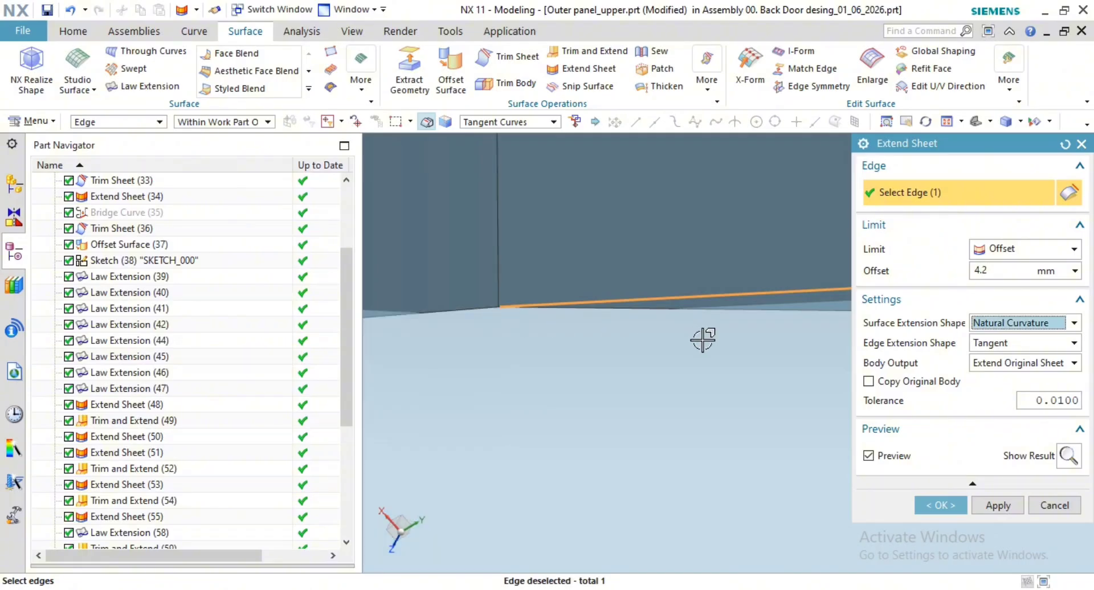
{"action": "left_click", "coordinate": [1014, 367]}
{"action": "left_click", "coordinate": [1026, 392]}
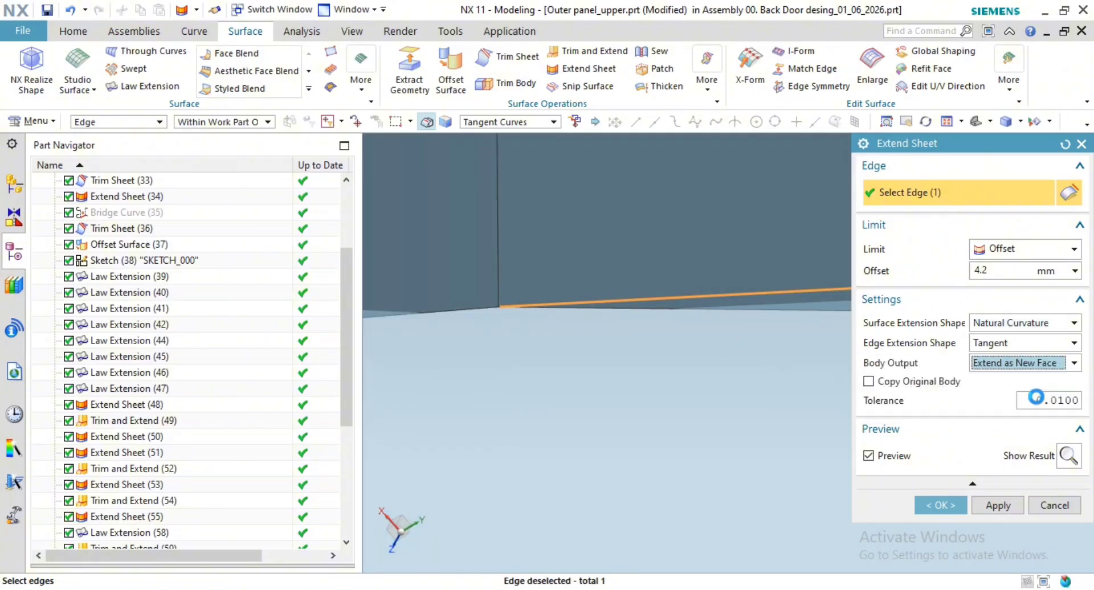
{"action": "left_click", "coordinate": [1033, 369]}
{"action": "left_click", "coordinate": [1028, 374]}
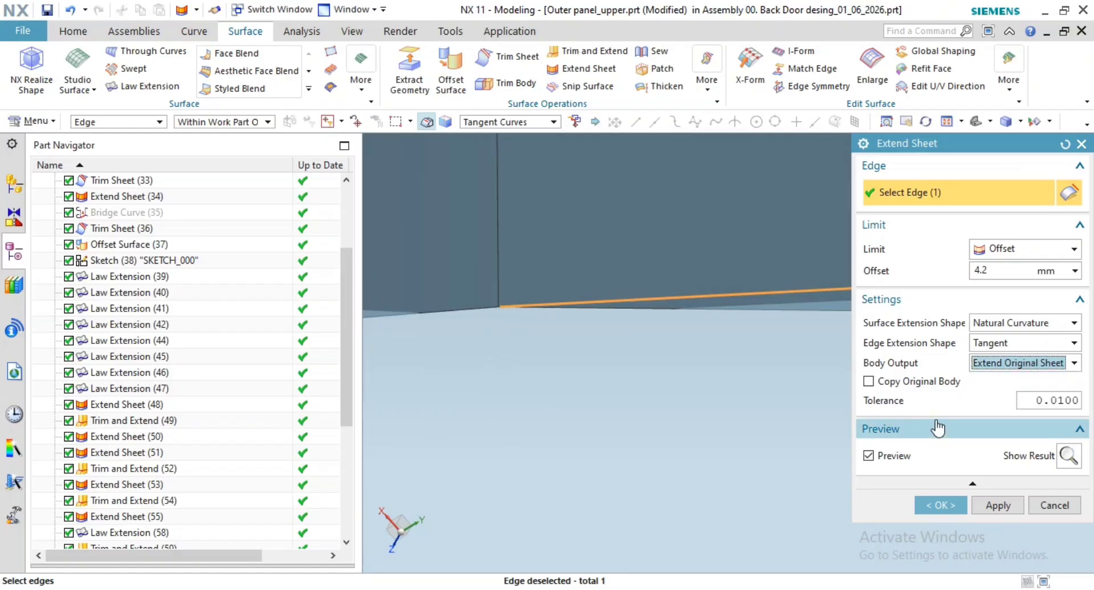
{"action": "left_click", "coordinate": [1013, 271]}
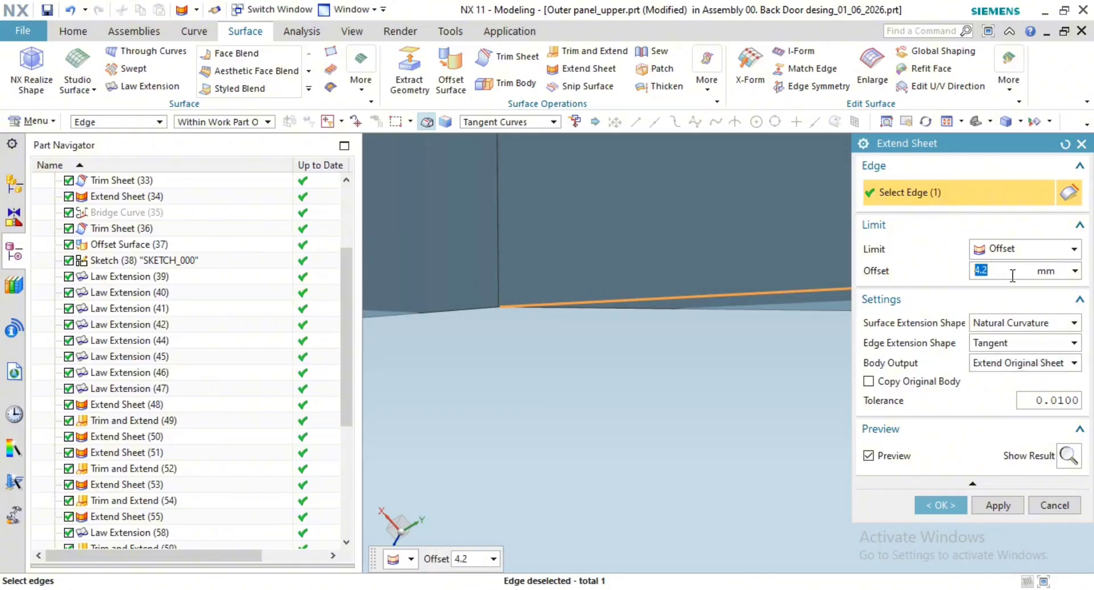
{"action": "key", "text": "Return"}
{"action": "scroll", "coordinate": [801, 409], "scroll_direction": "down", "scroll_amount": 2}
{"action": "left_click", "coordinate": [1055, 504]}
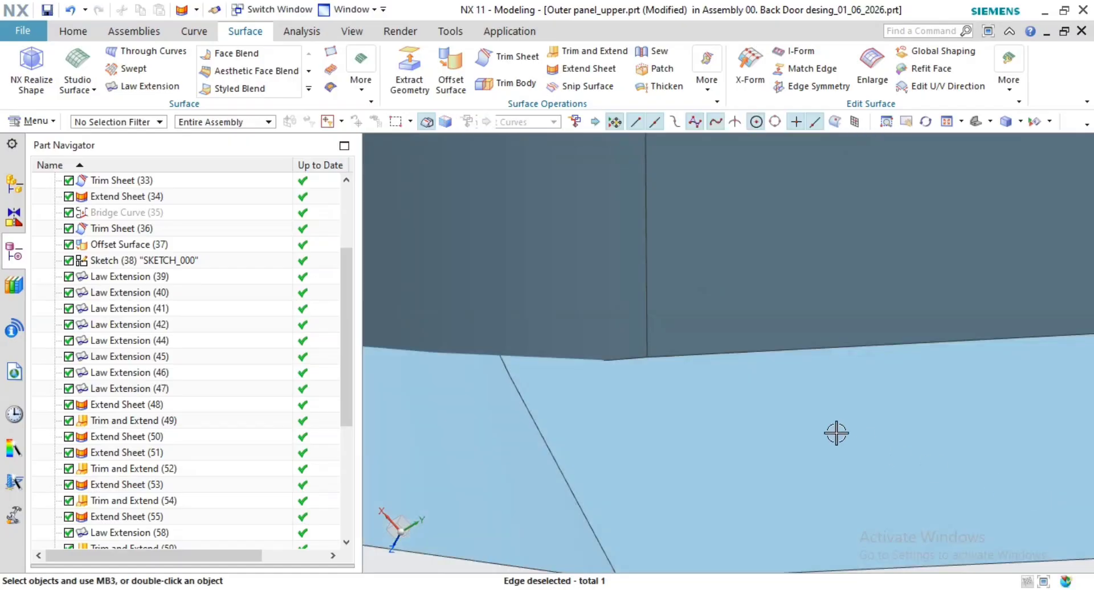
Step: Examine the stepped corner where the inner offset surface meets the joined flange from the outer side
{"action": "scroll", "coordinate": [711, 371], "scroll_direction": "up", "scroll_amount": 6}
{"action": "middle_click_drag", "start_coordinate": [615, 281], "coordinate": [981, 377]}
{"action": "scroll", "coordinate": [674, 242], "scroll_direction": "down", "scroll_amount": 3}
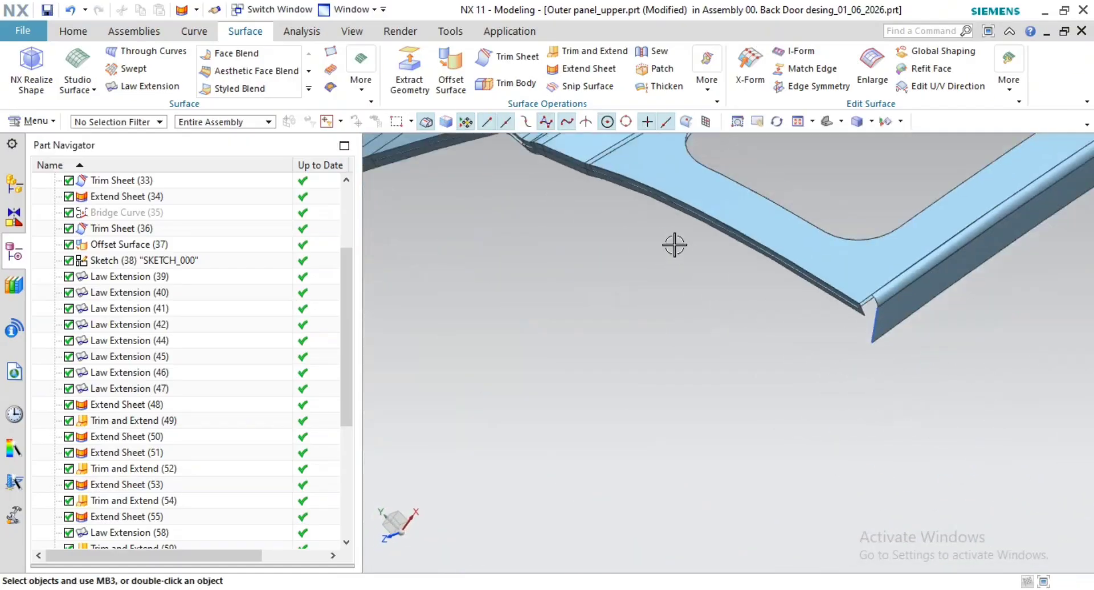
{"action": "scroll", "coordinate": [706, 305], "scroll_direction": "up", "scroll_amount": 5}
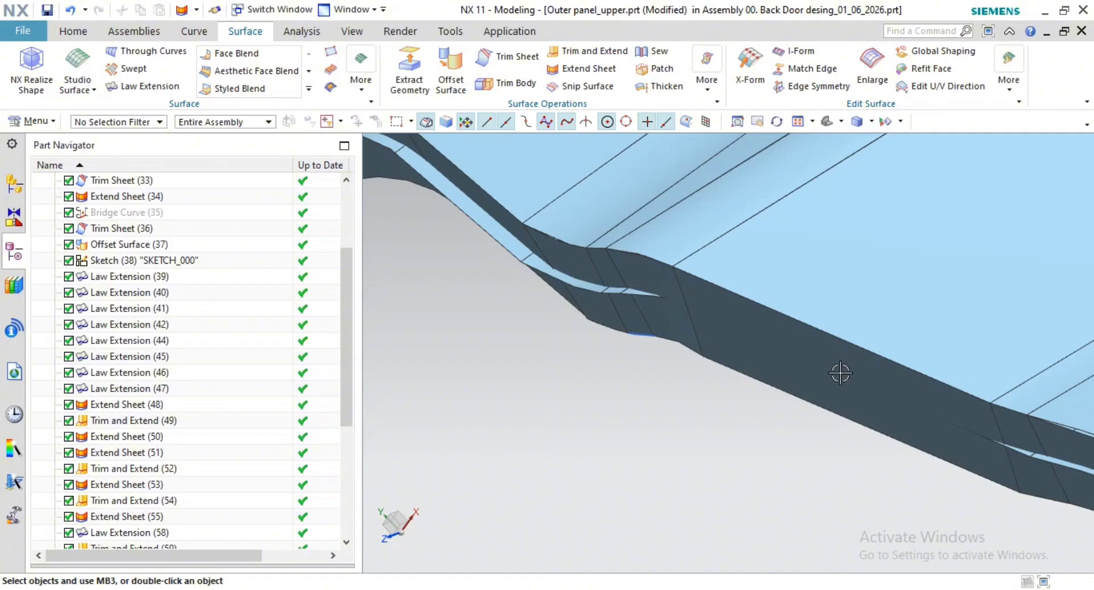
{"action": "middle_click_drag", "start_coordinate": [841, 373], "coordinate": [716, 325], "text": "shift"}
{"action": "scroll", "coordinate": [693, 326], "scroll_direction": "down", "scroll_amount": 1}
{"action": "scroll", "coordinate": [616, 293], "scroll_direction": "up", "scroll_amount": 3}
{"action": "middle_click_drag", "start_coordinate": [604, 285], "coordinate": [692, 327], "text": "shift"}
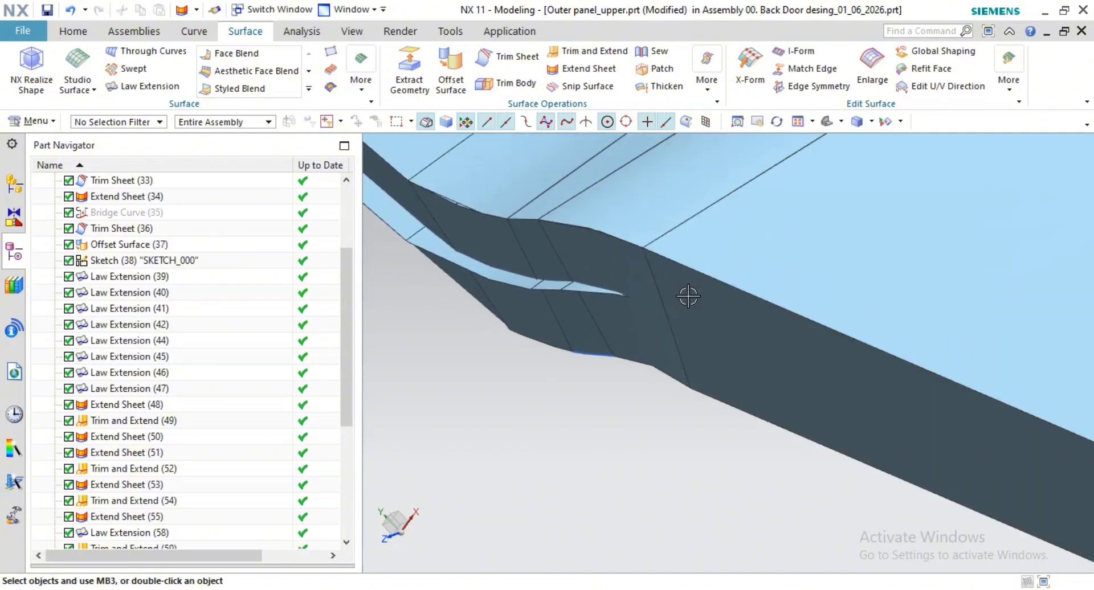
Step: Extend the end edges of the inner offset surface at both stepped corners of the long side by 2 mm with Extend Sheet
{"action": "scroll", "coordinate": [694, 371], "scroll_direction": "up", "scroll_amount": 3}
{"action": "scroll", "coordinate": [613, 261], "scroll_direction": "down", "scroll_amount": 4}
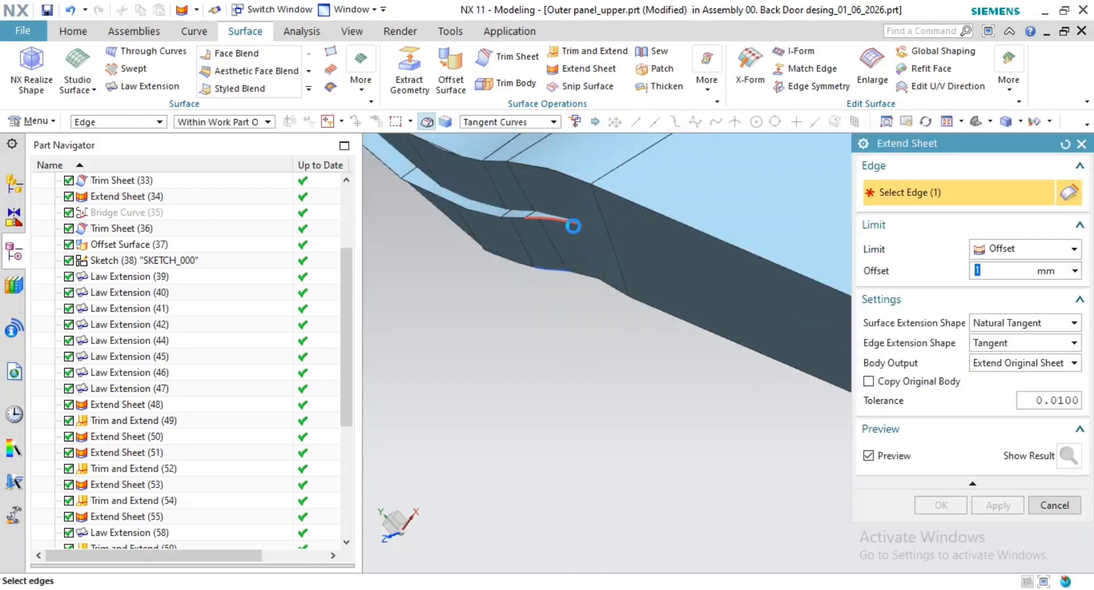
{"action": "scroll", "coordinate": [661, 275], "scroll_direction": "down", "scroll_amount": 2}
{"action": "scroll", "coordinate": [491, 181], "scroll_direction": "down", "scroll_amount": 3}
{"action": "scroll", "coordinate": [649, 283], "scroll_direction": "up", "scroll_amount": 1}
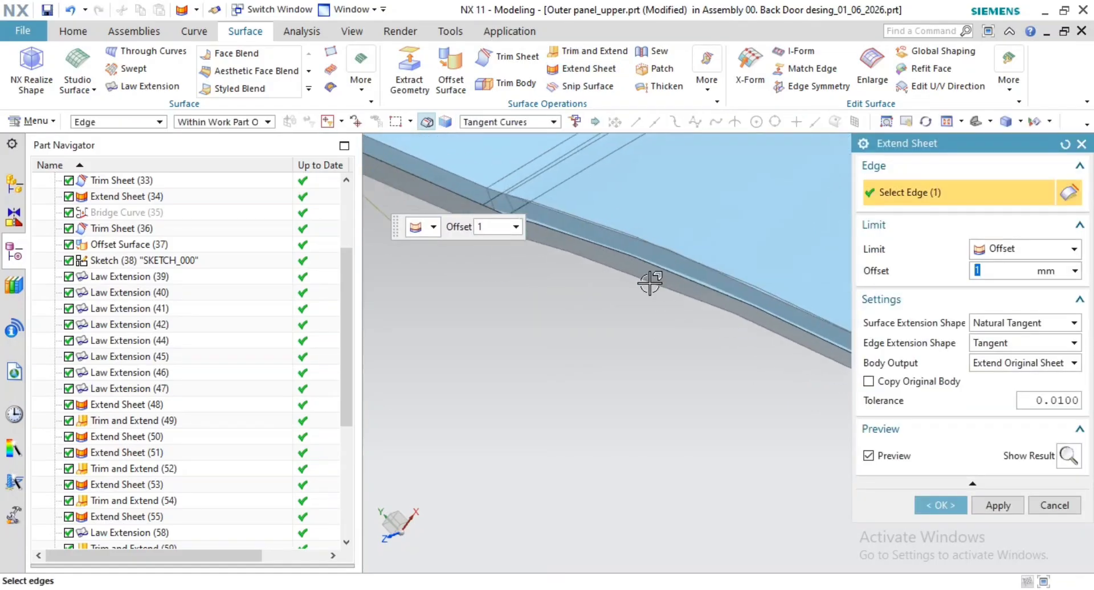
{"action": "middle_click_drag", "start_coordinate": [545, 297], "coordinate": [850, 382], "text": "shift"}
{"action": "scroll", "coordinate": [790, 266], "scroll_direction": "down", "scroll_amount": 2}
{"action": "scroll", "coordinate": [818, 246], "scroll_direction": "up", "scroll_amount": 4}
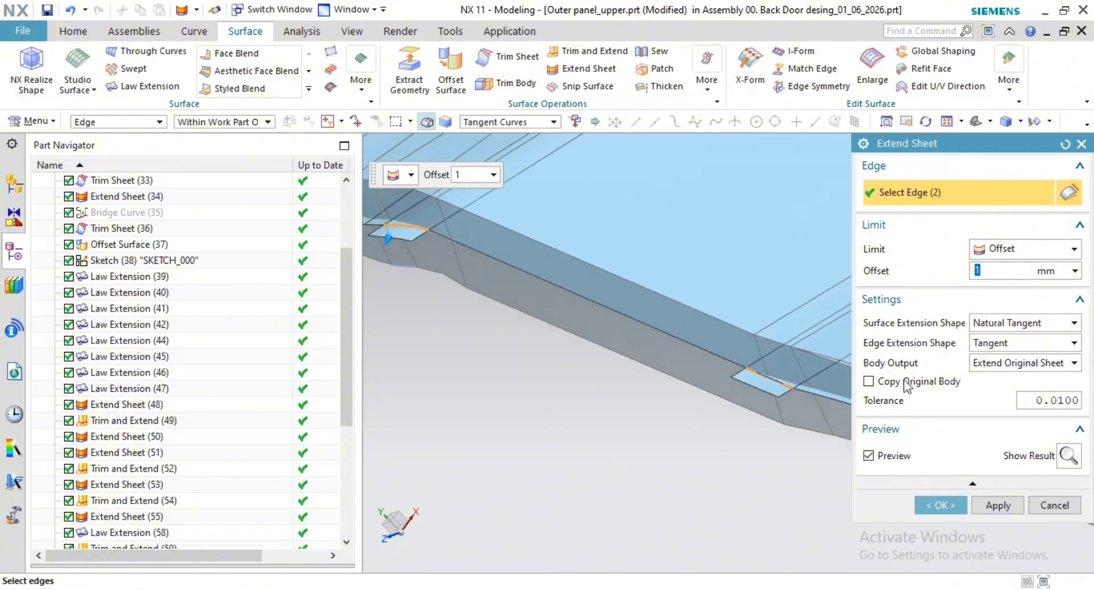
{"action": "type", "text": "2"}
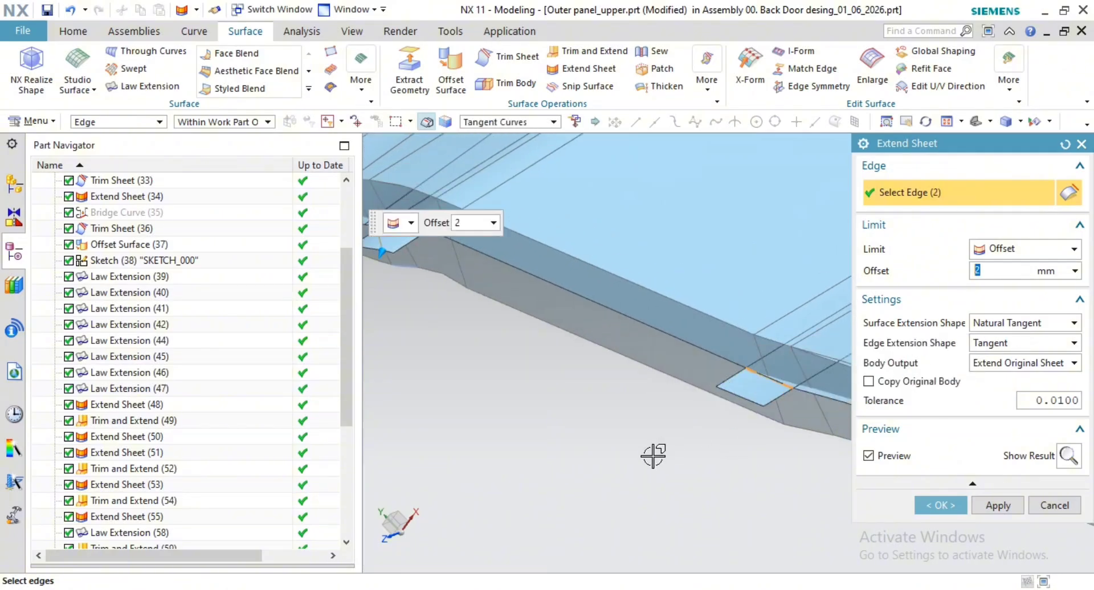
{"action": "middle_click", "coordinate": [659, 416]}
{"action": "middle_click_drag", "start_coordinate": [655, 405], "coordinate": [753, 430], "text": "shift"}
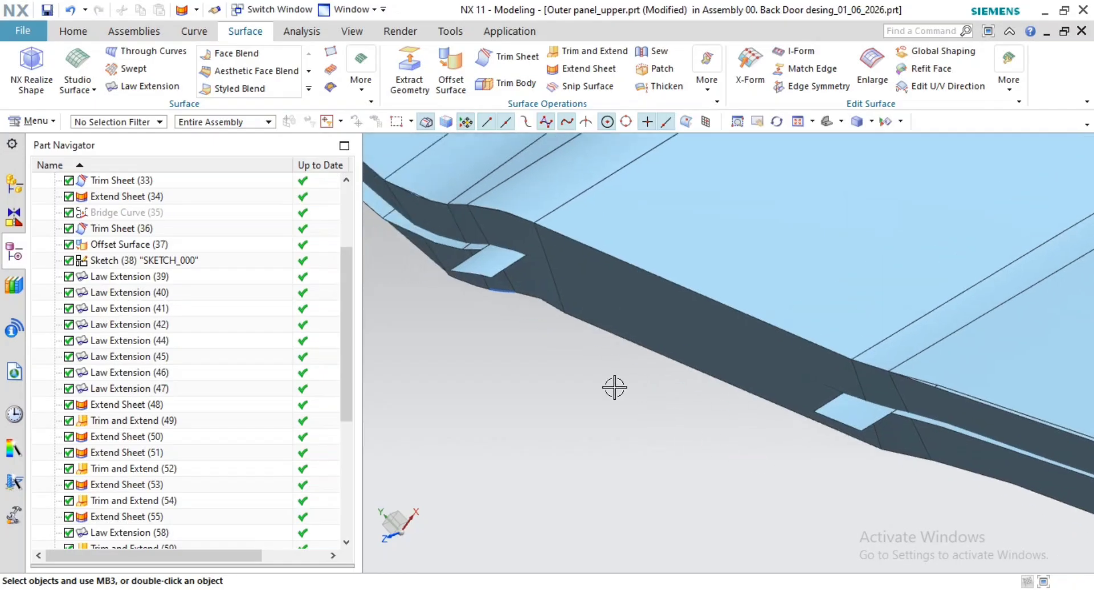
Step: Try to bridge the outer edges of the two extended corner tabs with a G1 tangent Bridge Curve, using 0 mm start and end positions
{"action": "left_click", "coordinate": [193, 30]}
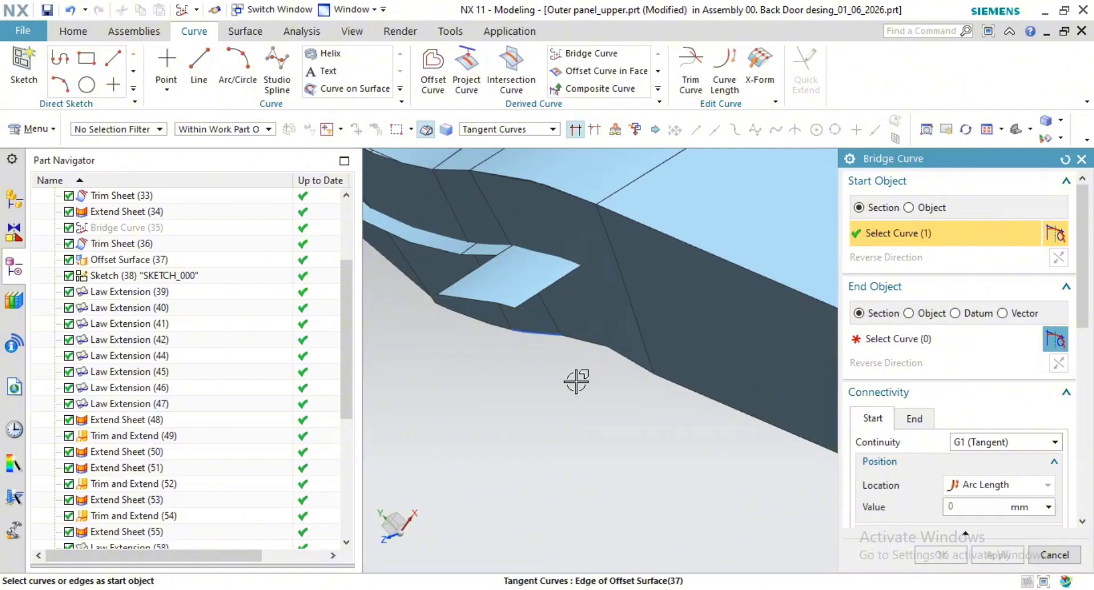
{"action": "middle_click_drag", "start_coordinate": [571, 383], "coordinate": [528, 348], "text": "shift"}
{"action": "scroll", "coordinate": [527, 347], "scroll_direction": "down", "scroll_amount": 1}
{"action": "middle_click", "coordinate": [599, 383]}
{"action": "middle_click_drag", "start_coordinate": [633, 399], "coordinate": [570, 332], "text": "shift"}
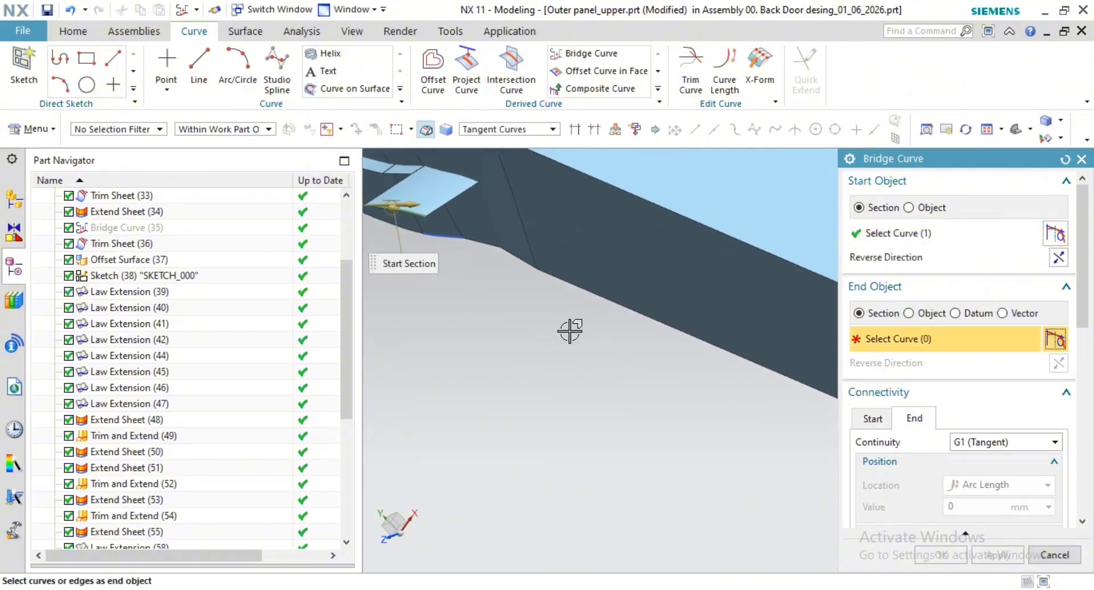
{"action": "scroll", "coordinate": [570, 331], "scroll_direction": "down", "scroll_amount": 2}
{"action": "scroll", "coordinate": [764, 367], "scroll_direction": "up", "scroll_amount": 3}
{"action": "middle_click_drag", "start_coordinate": [764, 367], "coordinate": [647, 351], "text": "shift"}
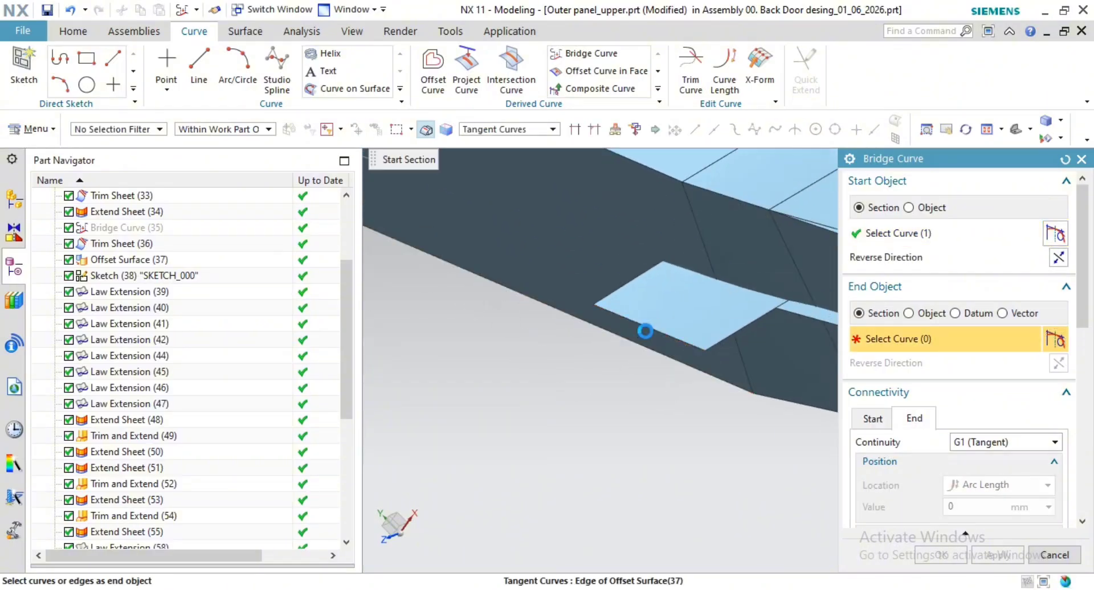
{"action": "left_click", "coordinate": [645, 331]}
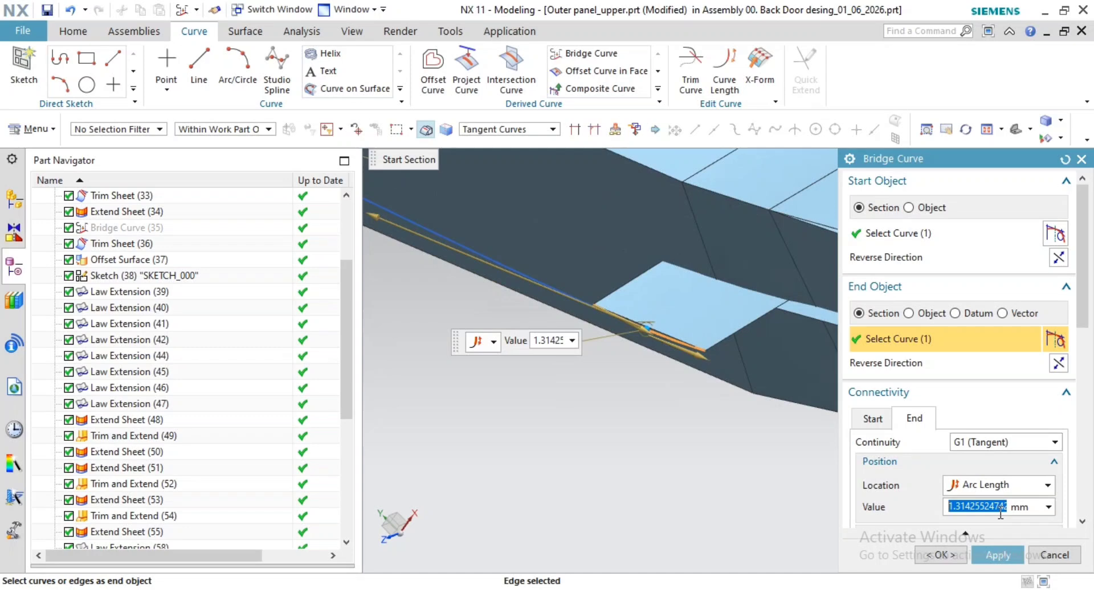
{"action": "key", "text": "Return"}
{"action": "left_click", "coordinate": [871, 420]}
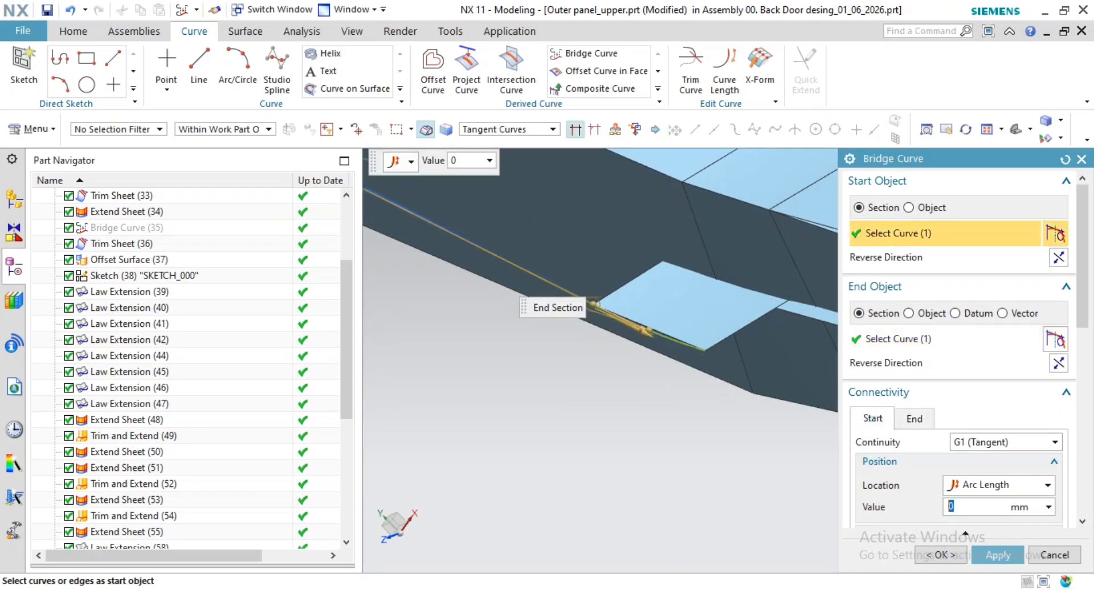
{"action": "middle_click_drag", "start_coordinate": [756, 451], "coordinate": [618, 411]}
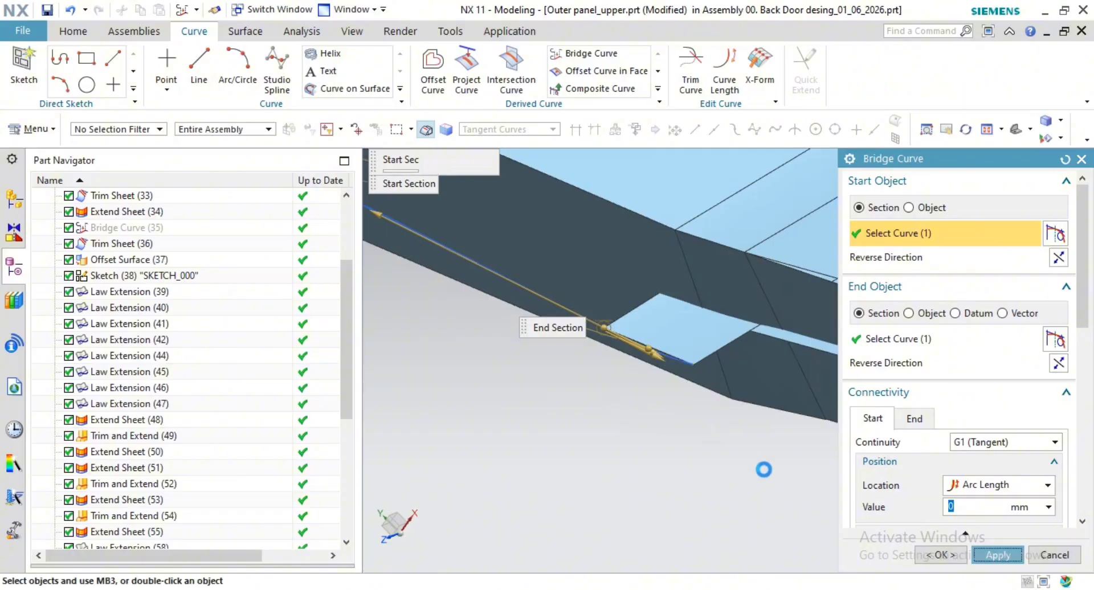
{"action": "middle_click_drag", "start_coordinate": [745, 452], "coordinate": [643, 326]}
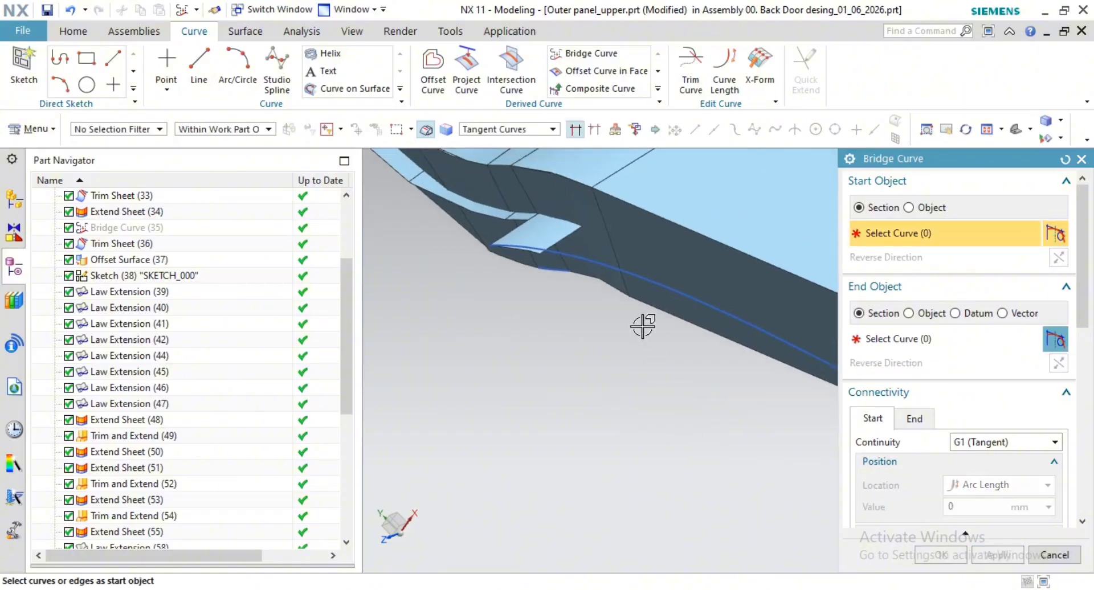
{"action": "middle_click", "coordinate": [655, 302]}
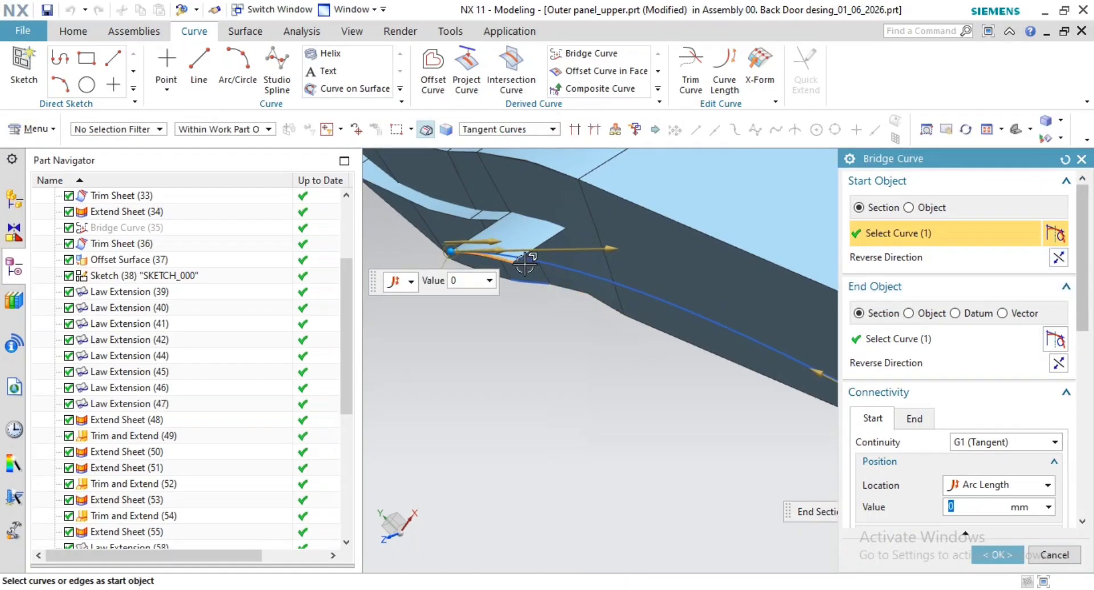
{"action": "scroll", "coordinate": [525, 263], "scroll_direction": "down", "scroll_amount": 5}
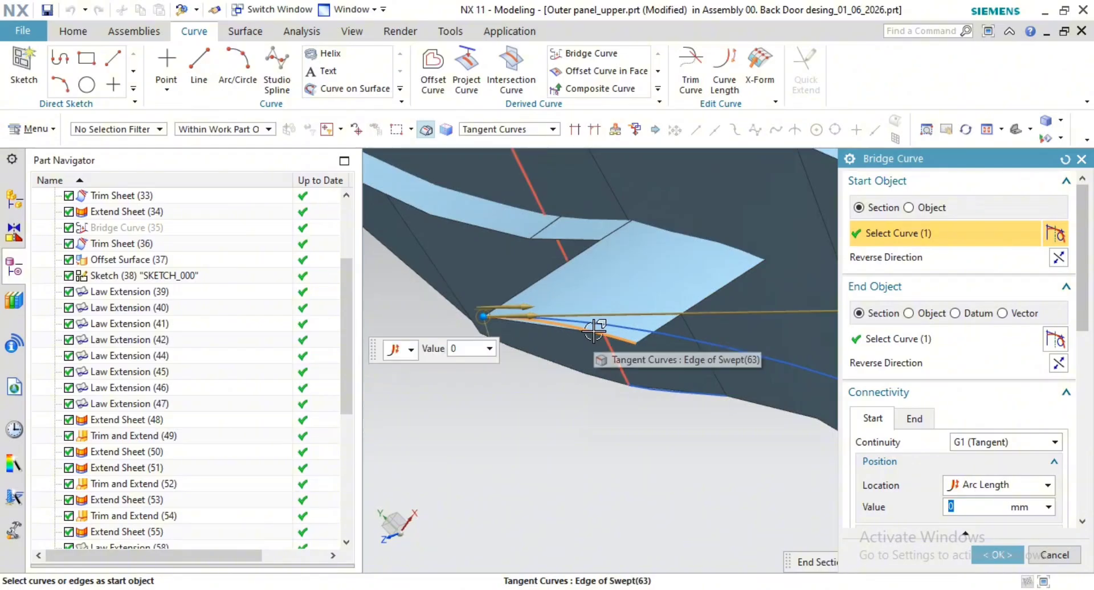
{"action": "middle_click", "coordinate": [594, 330]}
Step: Try to delete the bridge curve together with the swept flange sheet behind it
{"action": "left_click", "coordinate": [720, 338]}
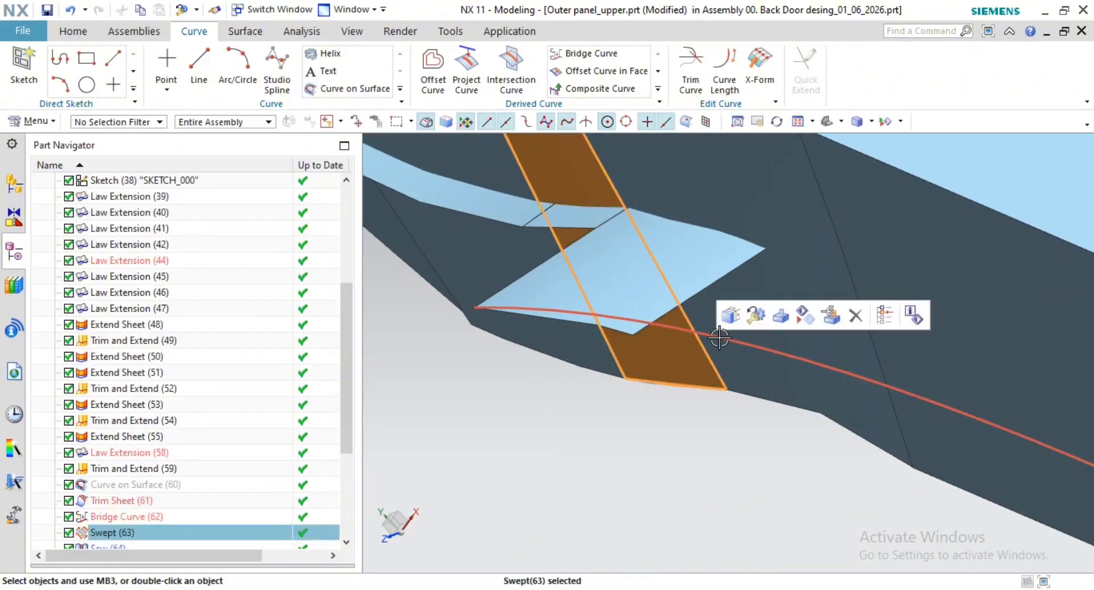
{"action": "left_click", "coordinate": [720, 338]}
{"action": "key", "text": "Delete"}
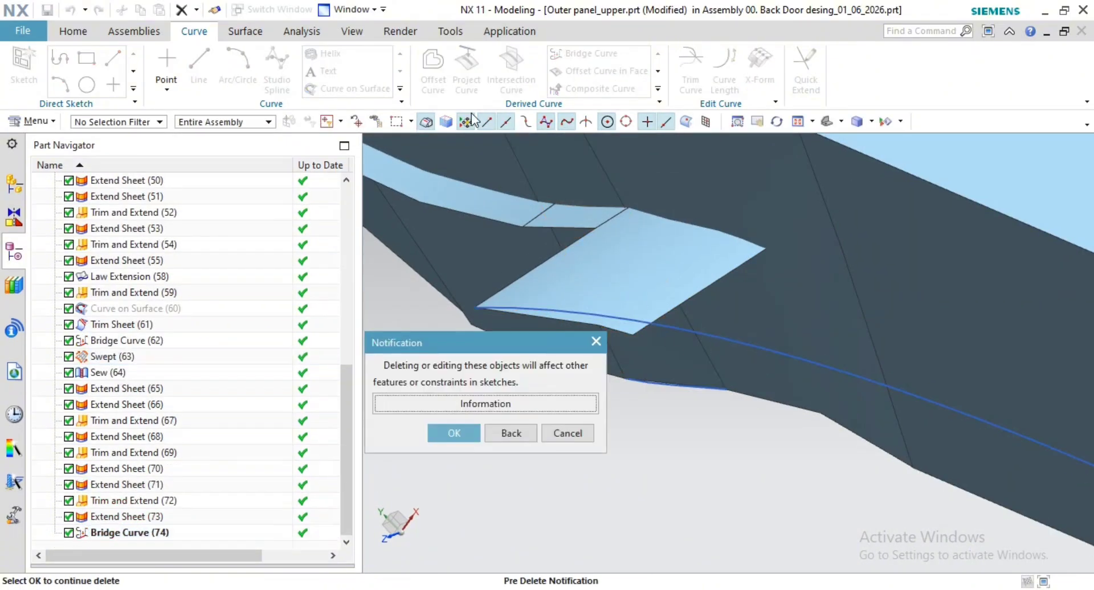
{"action": "left_click", "coordinate": [454, 433]}
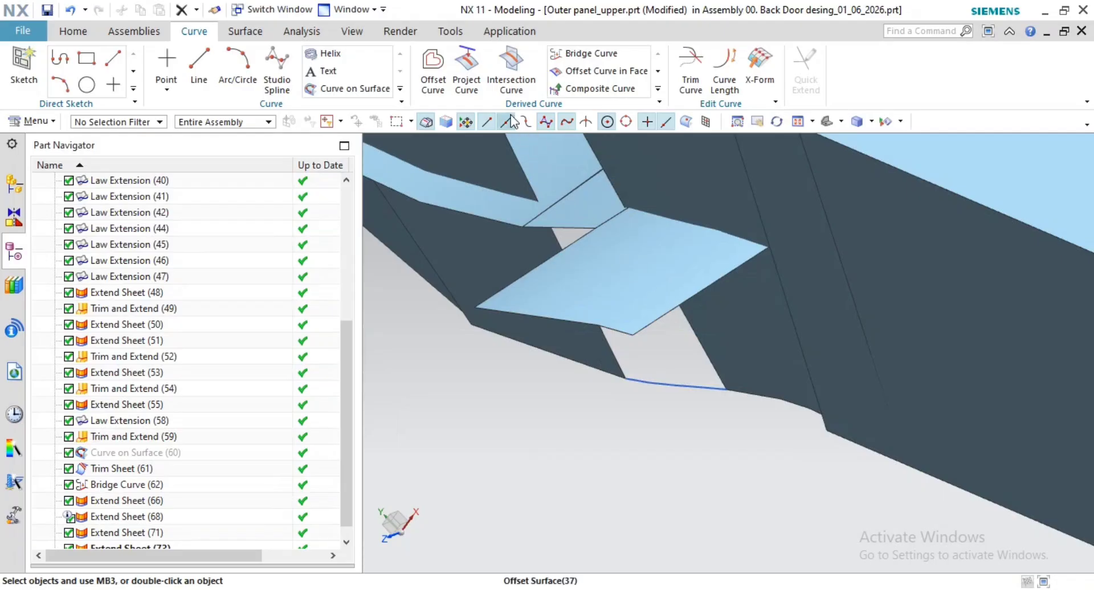
Step: Undo the deletion of the swept flange sheet and remove only the bridge curve between the two tabs
{"action": "middle_click_drag", "start_coordinate": [647, 347], "coordinate": [695, 394]}
{"action": "key", "text": "ctrl+z"}
{"action": "scroll", "coordinate": [824, 423], "scroll_direction": "down", "scroll_amount": 2}
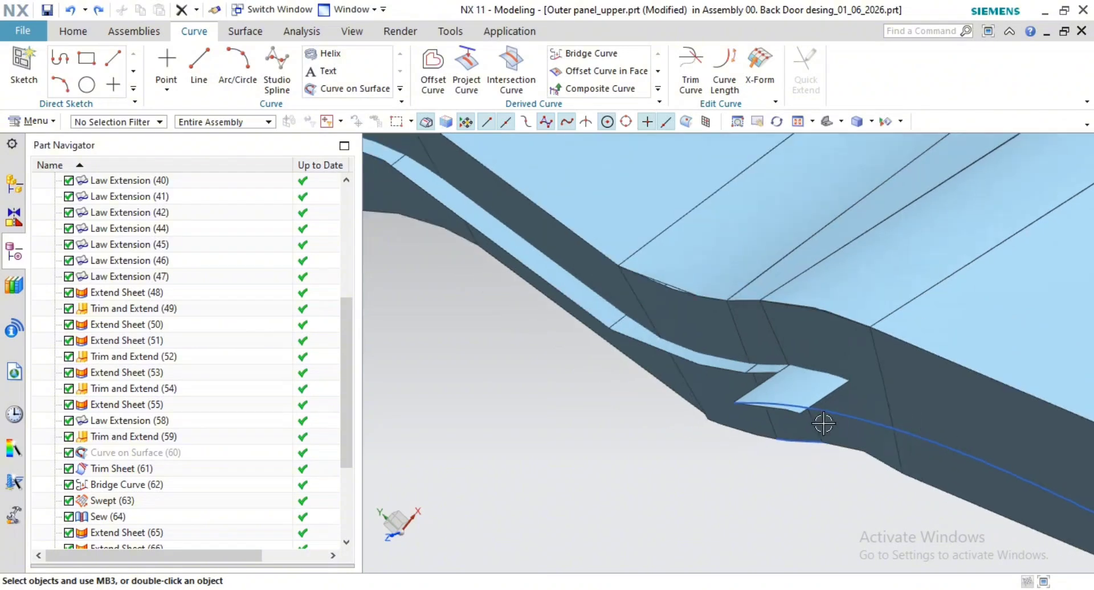
{"action": "middle_click_drag", "start_coordinate": [813, 398], "coordinate": [603, 376], "text": "shift"}
{"action": "scroll", "coordinate": [672, 418], "scroll_direction": "down", "scroll_amount": 2}
{"action": "scroll", "coordinate": [604, 377], "scroll_direction": "up", "scroll_amount": 2}
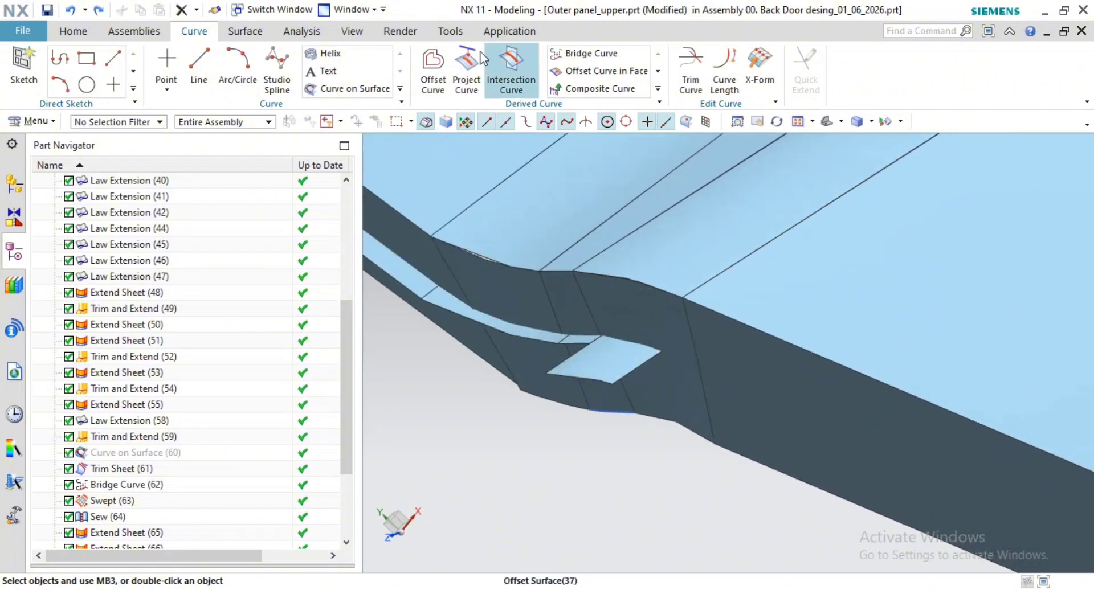
Step: Begin a G1 tangent Bridge Curve with the outer edge of the first extended corner tab as its start section
{"action": "left_click", "coordinate": [249, 36]}
{"action": "left_click", "coordinate": [200, 34]}
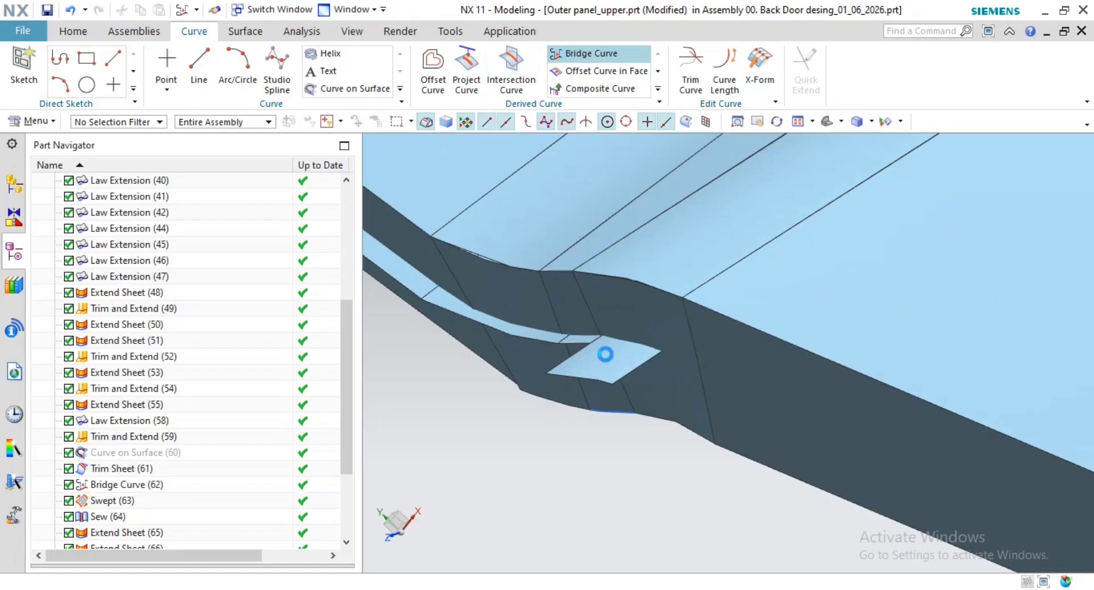
{"action": "scroll", "coordinate": [650, 488], "scroll_direction": "up", "scroll_amount": 3}
{"action": "left_click", "coordinate": [653, 461]}
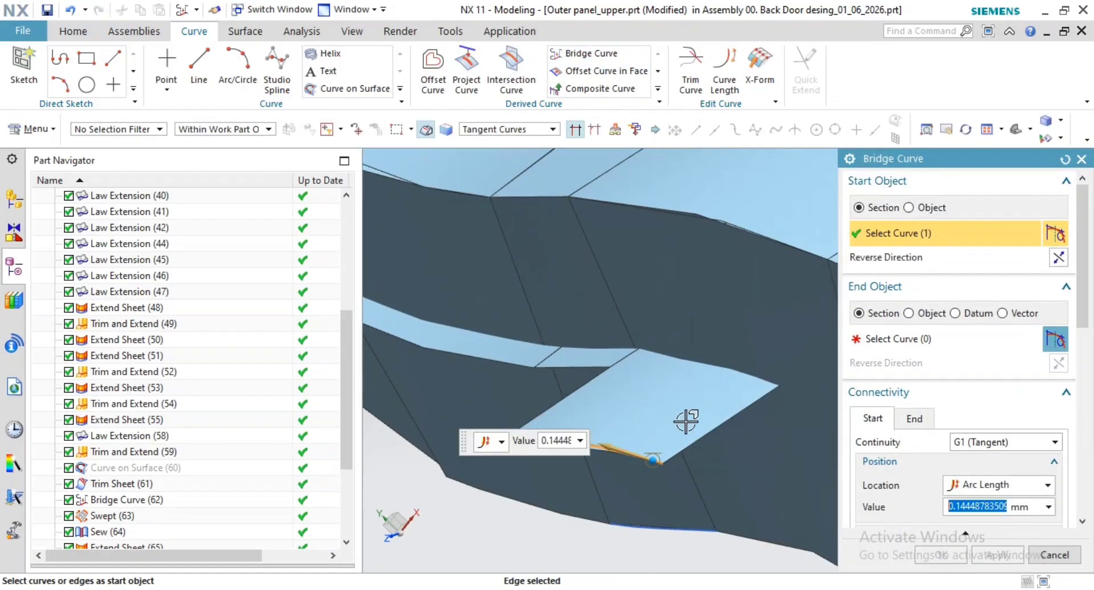
{"action": "middle_click", "coordinate": [660, 436]}
{"action": "left_click", "coordinate": [607, 449]}
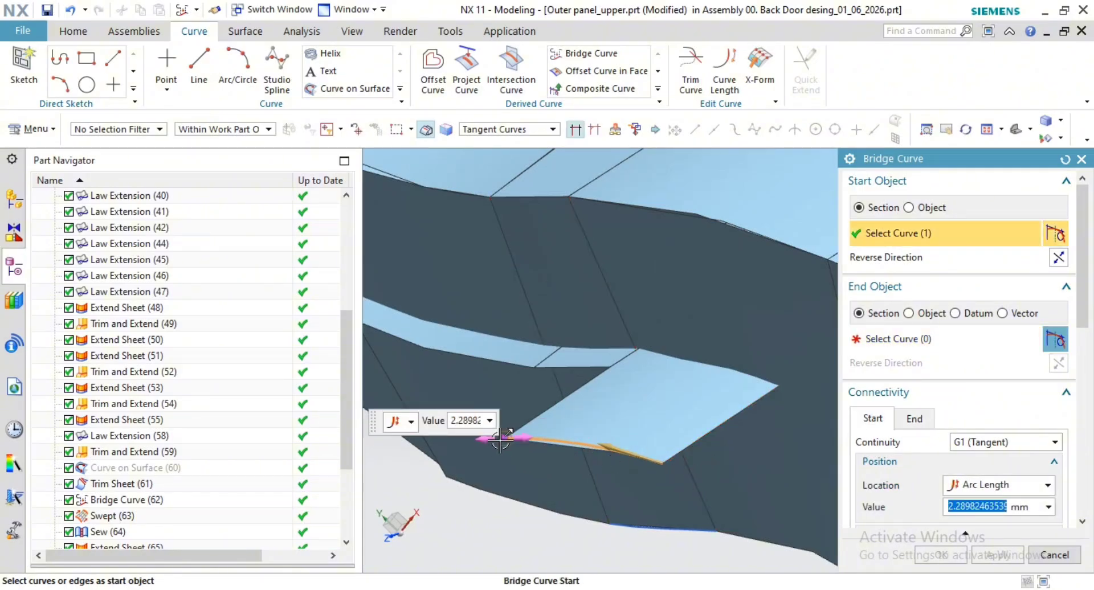
Step: Reverse the start section and place the bridge's start point at 0 mm, on the tab corner facing the opposite tab
{"action": "left_click_drag", "start_coordinate": [500, 440], "coordinate": [701, 491]}
{"action": "middle_click_drag", "start_coordinate": [715, 496], "coordinate": [617, 429], "text": "shift"}
{"action": "middle_click_drag", "start_coordinate": [724, 464], "coordinate": [670, 464], "text": "shift"}
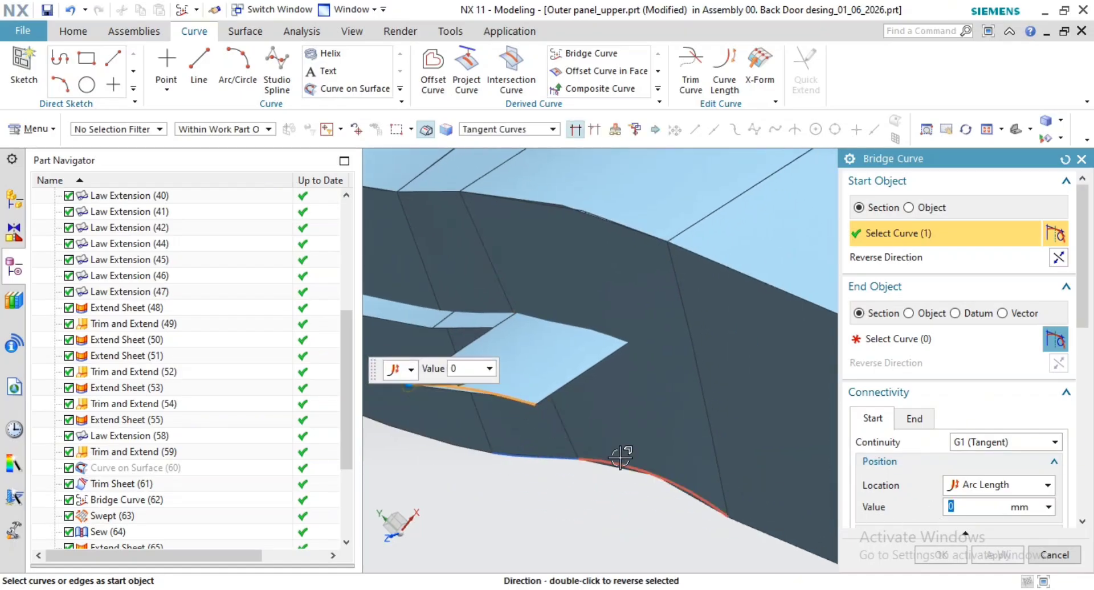
{"action": "middle_click_drag", "start_coordinate": [630, 476], "coordinate": [633, 488], "text": "shift"}
{"action": "left_click_drag", "start_coordinate": [412, 403], "coordinate": [579, 439]}
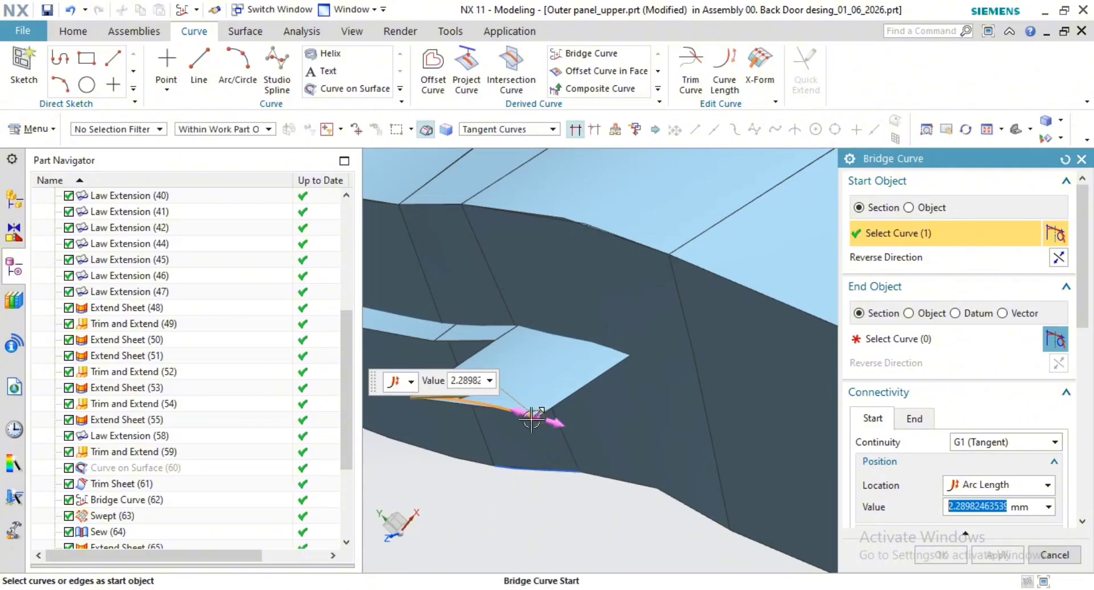
{"action": "scroll", "coordinate": [466, 403], "scroll_direction": "up", "scroll_amount": 2}
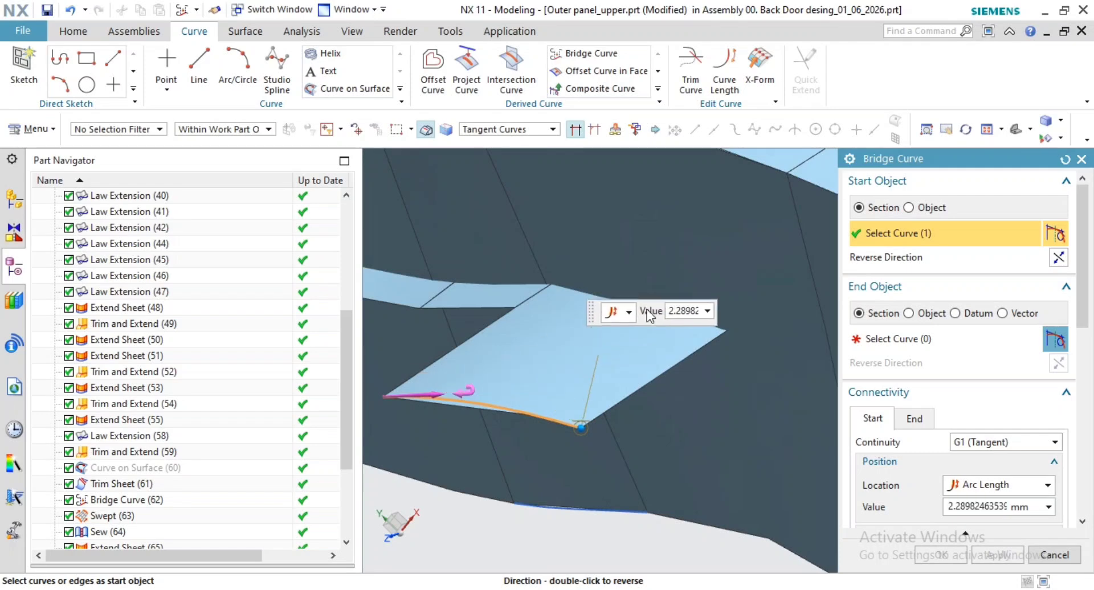
{"action": "double_click", "coordinate": [446, 392]}
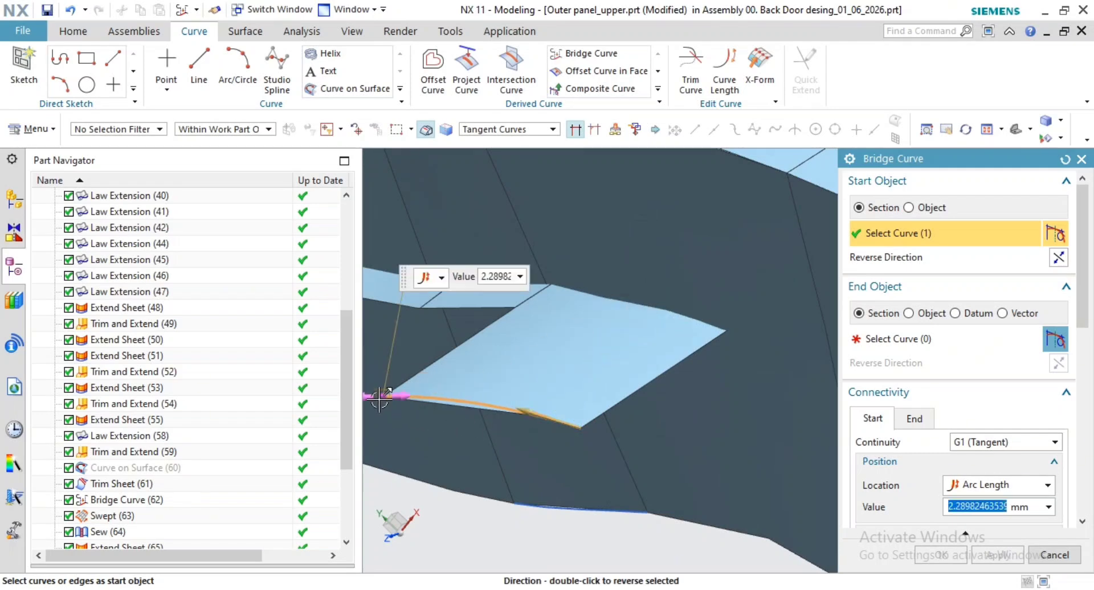
{"action": "left_click_drag", "start_coordinate": [382, 398], "coordinate": [683, 468]}
{"action": "scroll", "coordinate": [701, 540], "scroll_direction": "down", "scroll_amount": 2}
{"action": "middle_click_drag", "start_coordinate": [686, 538], "coordinate": [562, 400], "text": "shift"}
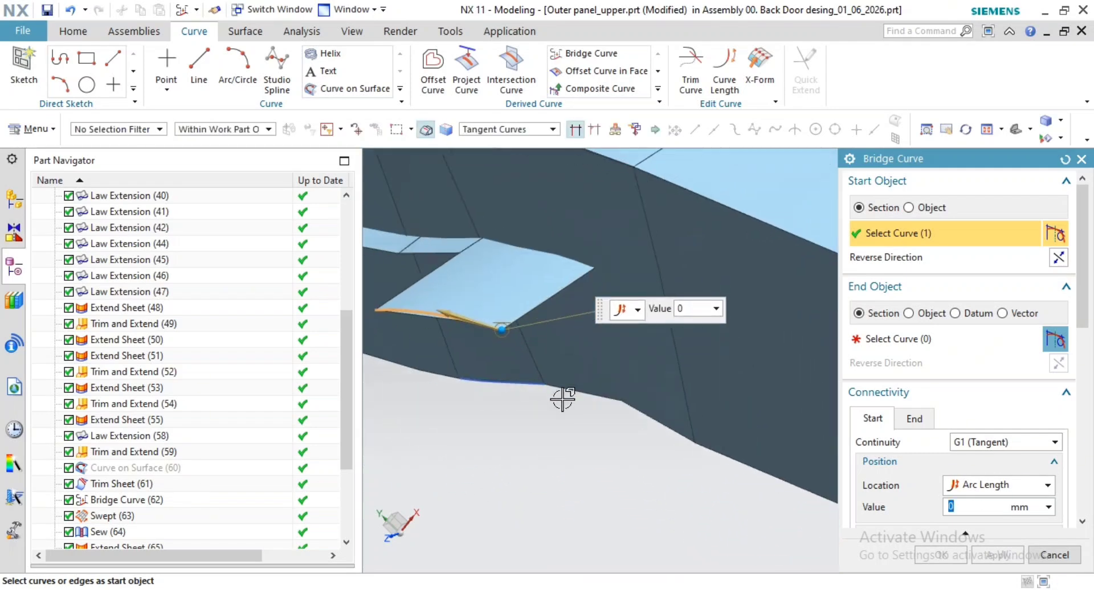
Step: End the bridge curve on the outer edge of the opposite tab with its position set to 0 mm, and create it
{"action": "middle_click", "coordinate": [563, 400]}
{"action": "middle_click_drag", "start_coordinate": [635, 464], "coordinate": [520, 433], "text": "shift"}
{"action": "scroll", "coordinate": [593, 460], "scroll_direction": "down", "scroll_amount": 3}
{"action": "middle_click_drag", "start_coordinate": [593, 454], "coordinate": [385, 365], "text": "shift"}
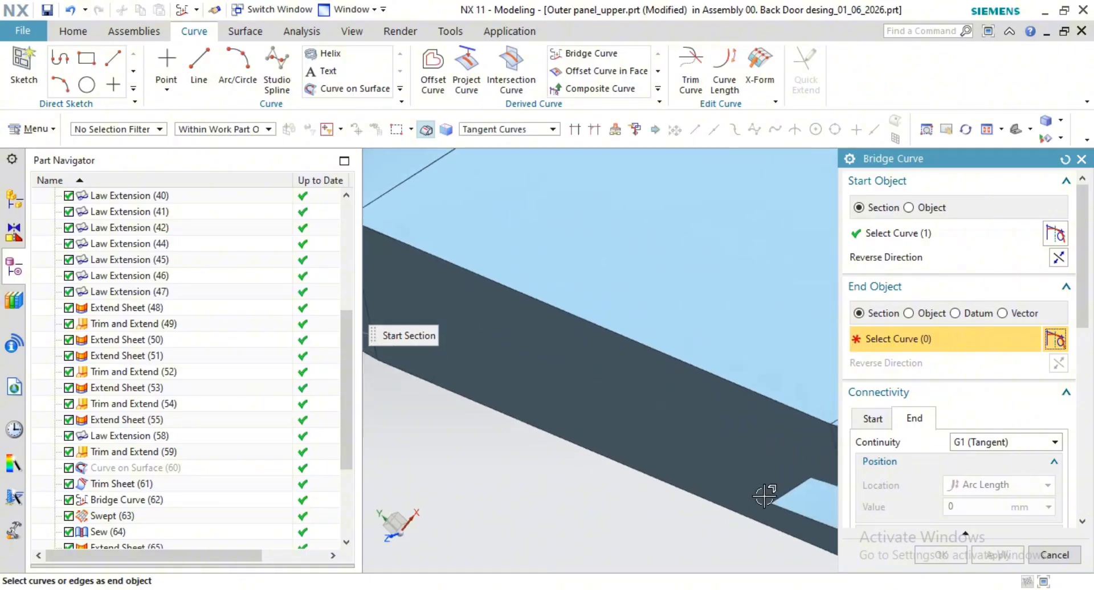
{"action": "left_click", "coordinate": [705, 505]}
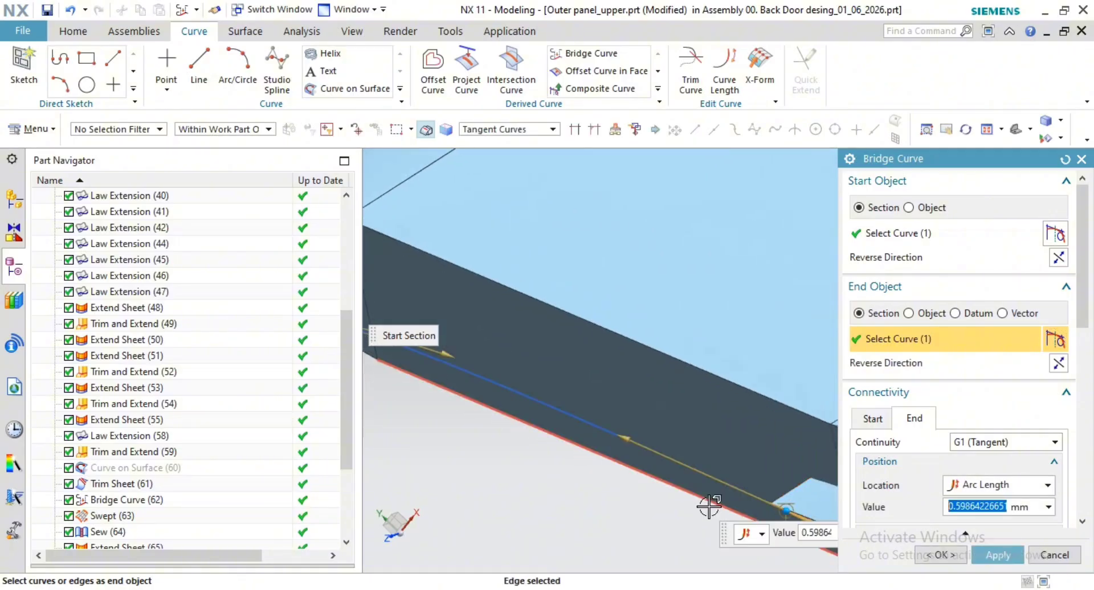
{"action": "scroll", "coordinate": [706, 506], "scroll_direction": "down", "scroll_amount": 2}
{"action": "middle_click_drag", "start_coordinate": [647, 324], "coordinate": [396, 300], "text": "shift"}
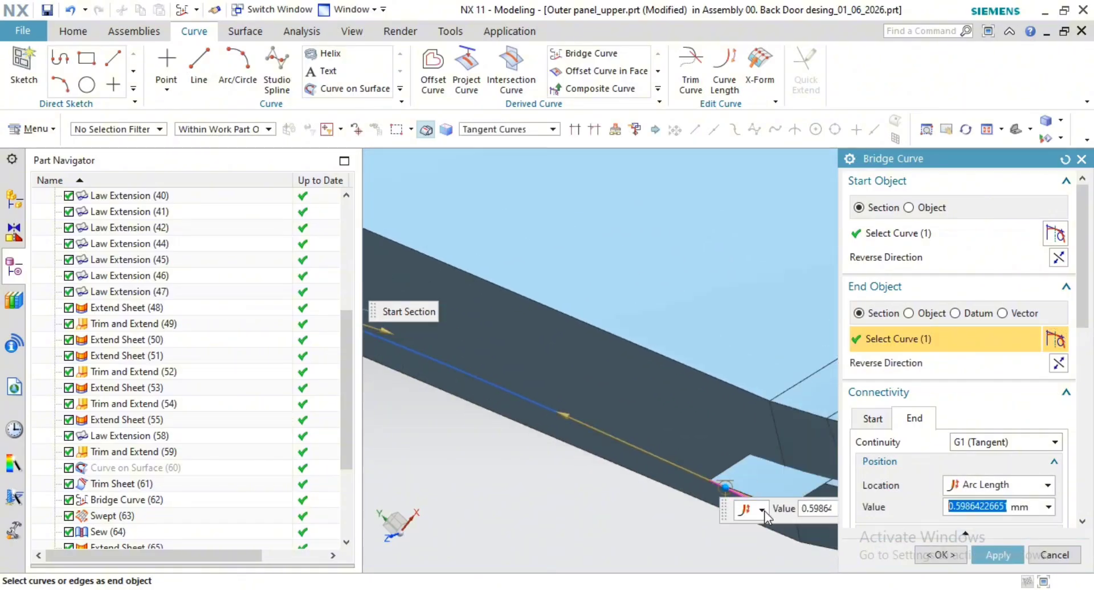
{"action": "scroll", "coordinate": [744, 507], "scroll_direction": "up", "scroll_amount": 1}
{"action": "type", "text": "0"}
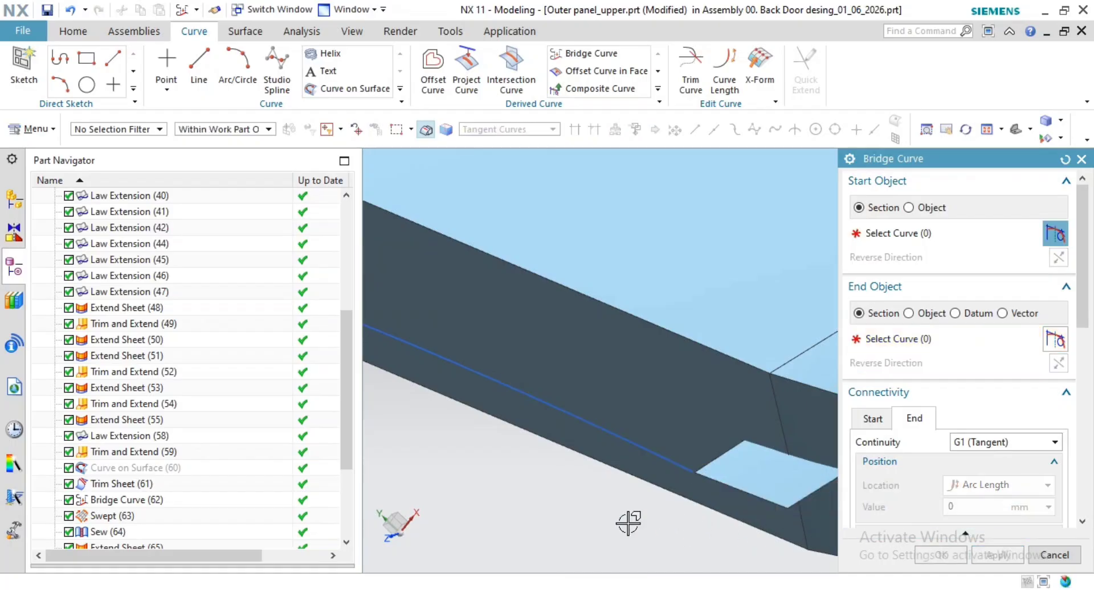
{"action": "middle_click_drag", "start_coordinate": [661, 535], "coordinate": [747, 553], "text": "shift"}
{"action": "scroll", "coordinate": [747, 544], "scroll_direction": "down", "scroll_amount": 4}
{"action": "key", "text": "Escape"}
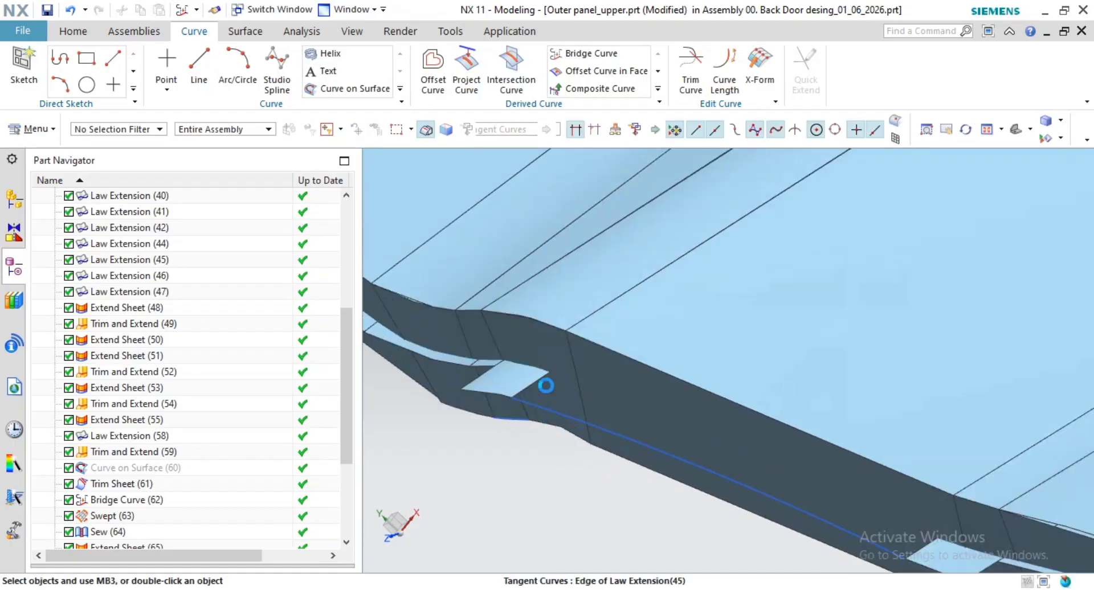
Step: Begin a Swept surface using the facing side edges of the two extended corner tabs as separate sections
{"action": "left_click", "coordinate": [257, 34]}
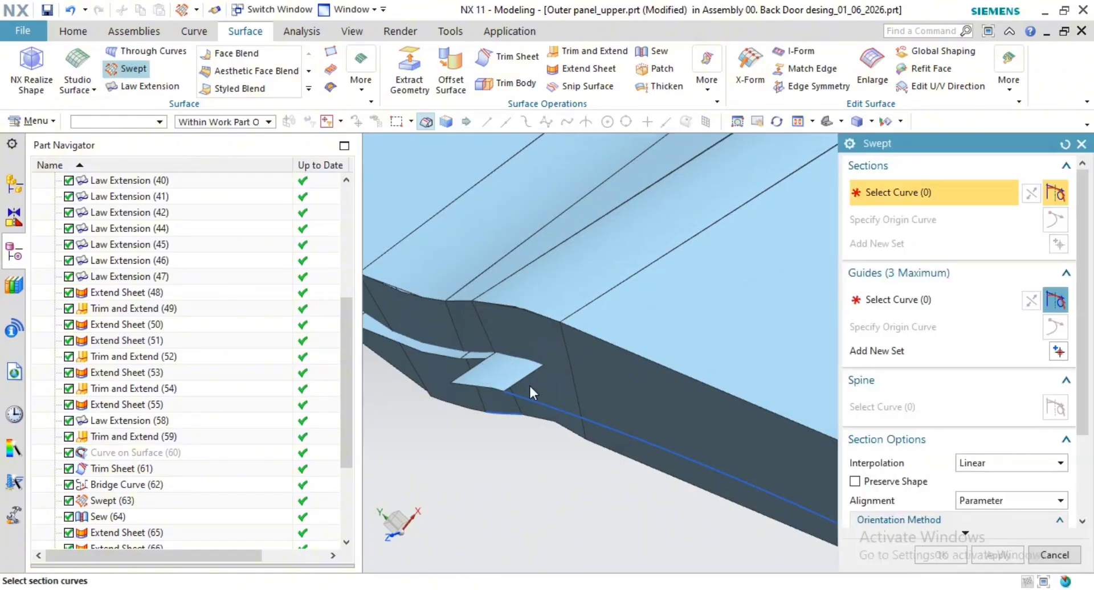
{"action": "left_click", "coordinate": [541, 385]}
{"action": "middle_click_drag", "start_coordinate": [678, 412], "coordinate": [587, 333], "text": "shift"}
{"action": "scroll", "coordinate": [596, 453], "scroll_direction": "down", "scroll_amount": 1}
{"action": "middle_click_drag", "start_coordinate": [623, 526], "coordinate": [506, 415], "text": "shift"}
{"action": "middle_click", "coordinate": [738, 423]}
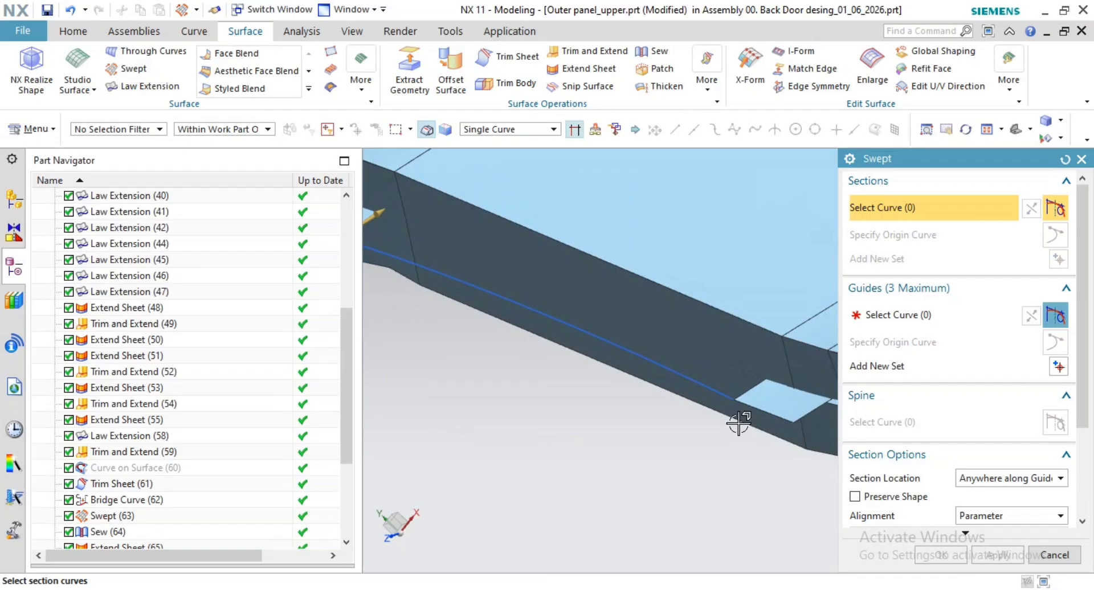
{"action": "left_click", "coordinate": [744, 391]}
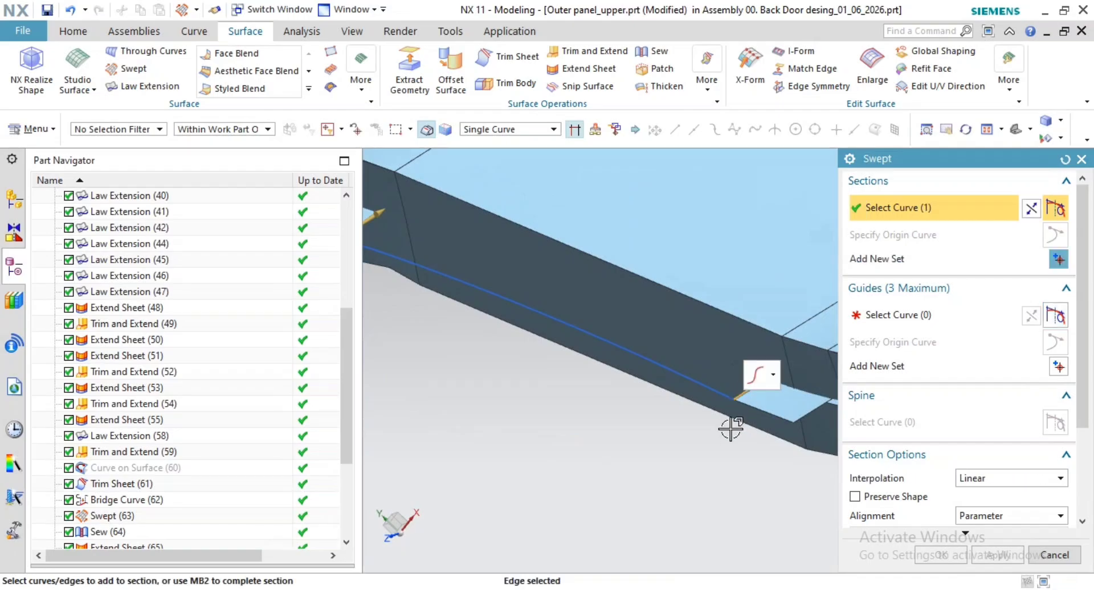
{"action": "middle_click", "coordinate": [671, 443]}
{"action": "middle_click", "coordinate": [671, 443]}
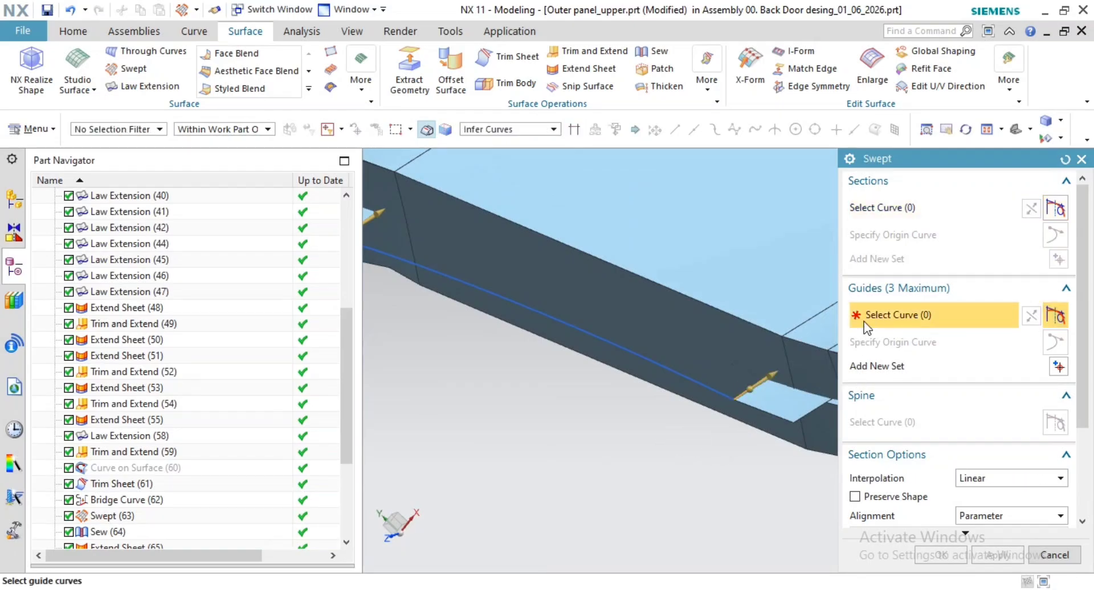
Step: Use the bridge curve between the two tabs as the sweep's guide and examine the preview along the flange
{"action": "left_click", "coordinate": [666, 367]}
{"action": "middle_click_drag", "start_coordinate": [665, 367], "coordinate": [710, 445]}
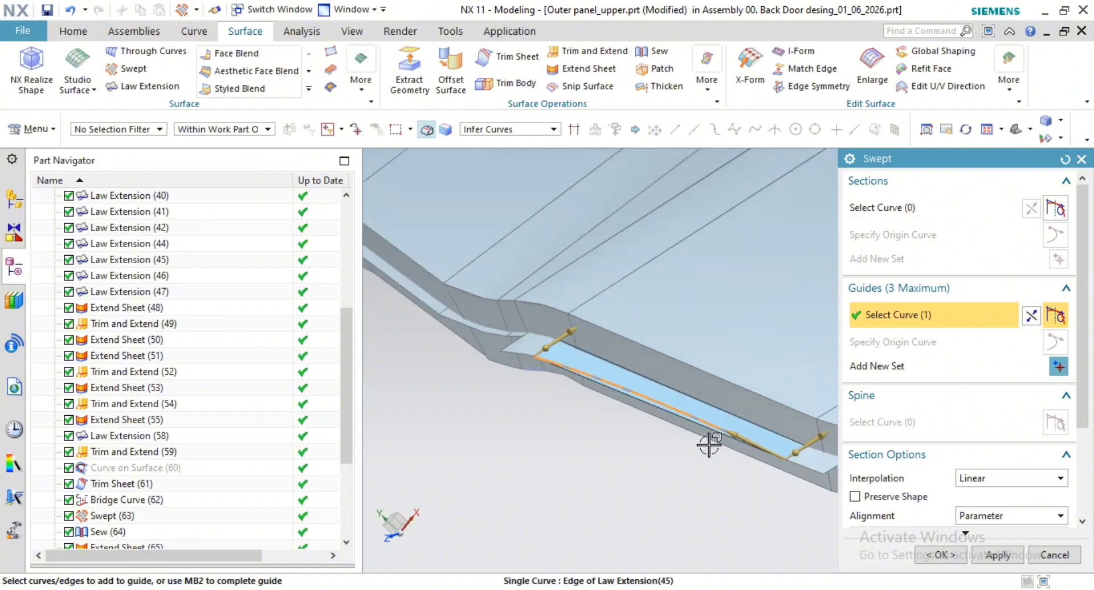
{"action": "scroll", "coordinate": [592, 325], "scroll_direction": "down", "scroll_amount": 5}
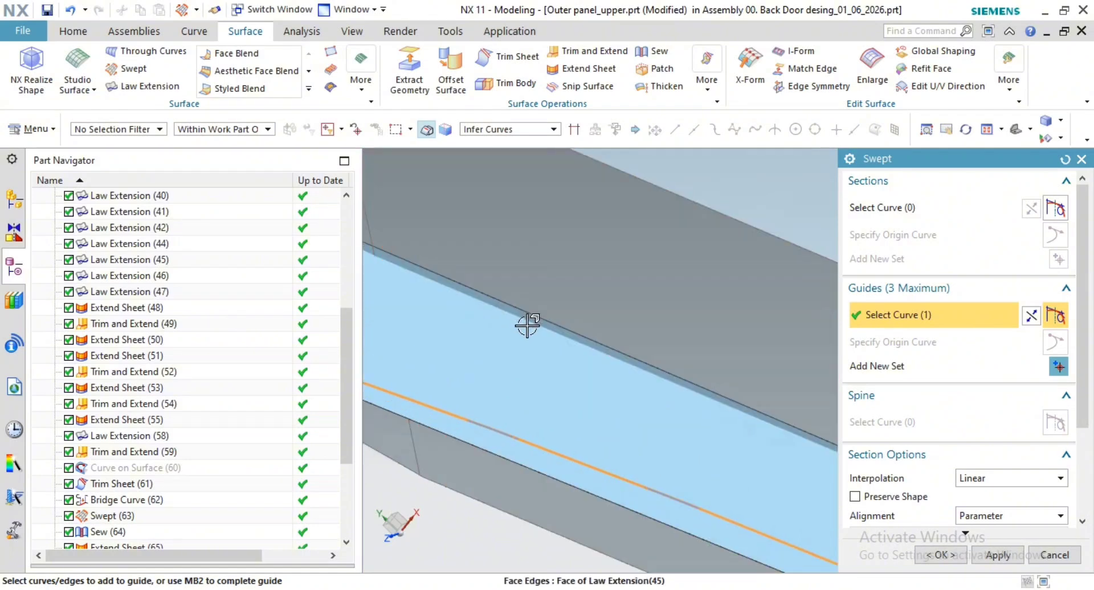
{"action": "scroll", "coordinate": [686, 429], "scroll_direction": "up", "scroll_amount": 5}
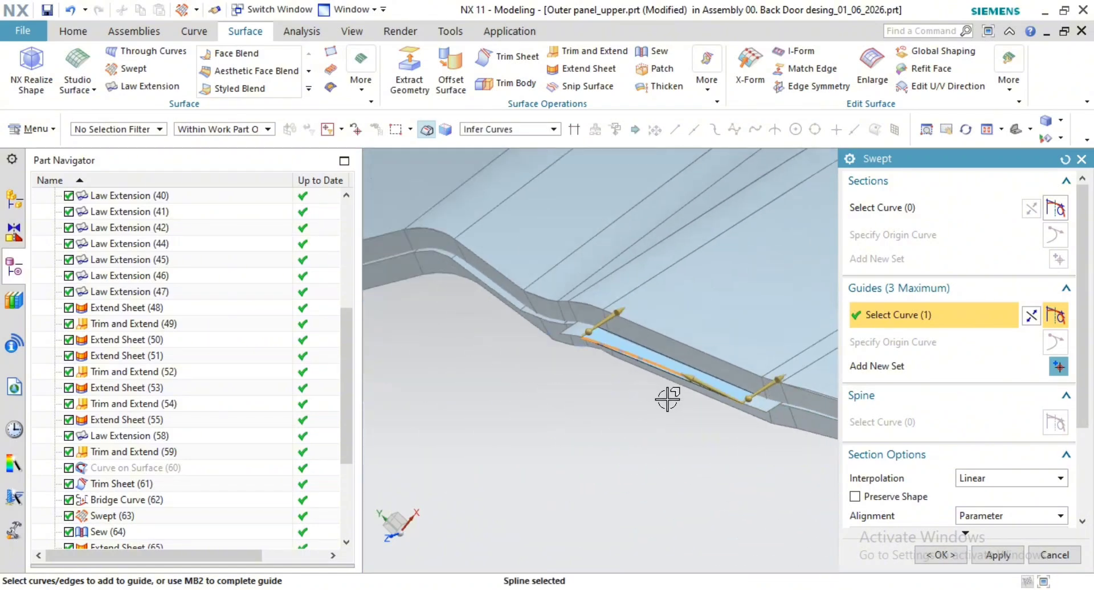
{"action": "scroll", "coordinate": [660, 393], "scroll_direction": "up", "scroll_amount": 2}
{"action": "middle_click_drag", "start_coordinate": [652, 388], "coordinate": [635, 384]}
{"action": "scroll", "coordinate": [782, 393], "scroll_direction": "up", "scroll_amount": 2}
{"action": "scroll", "coordinate": [781, 393], "scroll_direction": "down", "scroll_amount": 3}
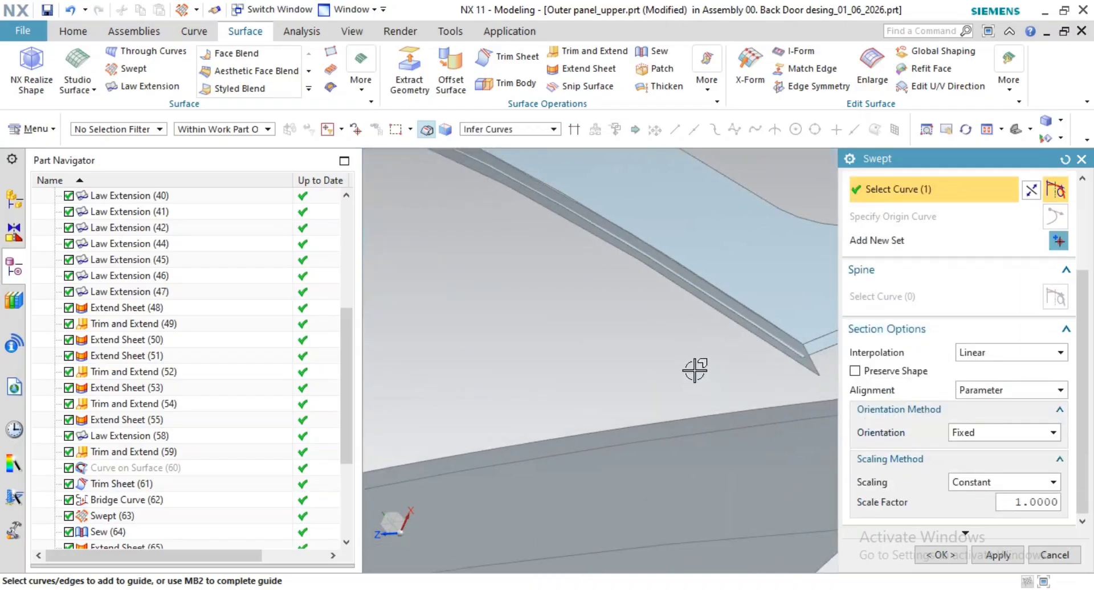
{"action": "scroll", "coordinate": [695, 370], "scroll_direction": "up", "scroll_amount": 3}
{"action": "middle_click_drag", "start_coordinate": [655, 342], "coordinate": [799, 300]}
{"action": "scroll", "coordinate": [598, 464], "scroll_direction": "down", "scroll_amount": 2}
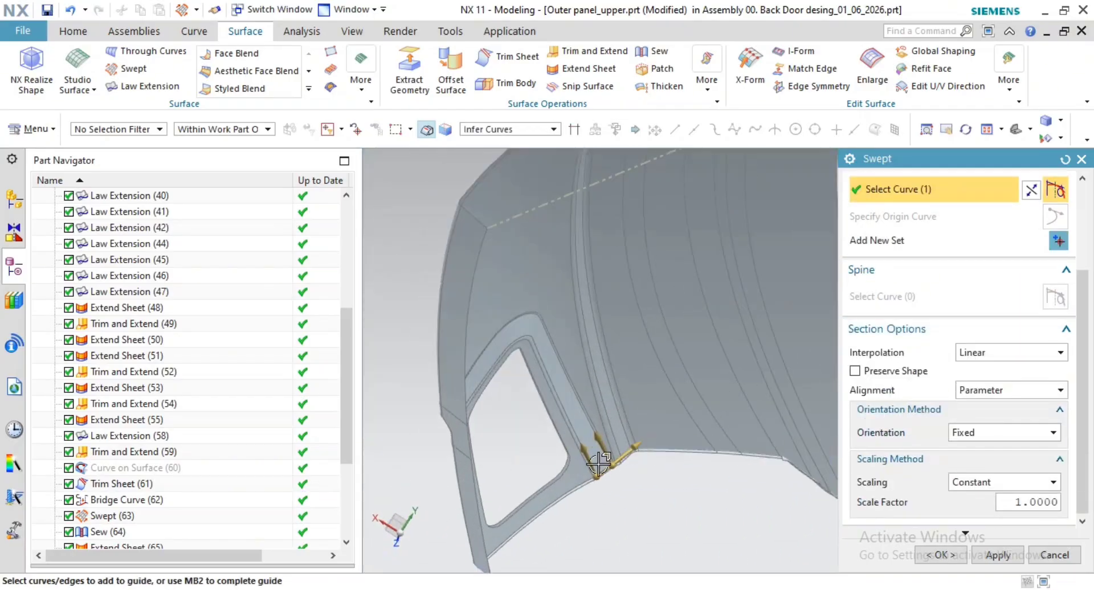
{"action": "scroll", "coordinate": [598, 465], "scroll_direction": "down", "scroll_amount": 8}
{"action": "middle_click_drag", "start_coordinate": [640, 488], "coordinate": [672, 347], "text": "shift"}
{"action": "scroll", "coordinate": [550, 434], "scroll_direction": "down", "scroll_amount": 3}
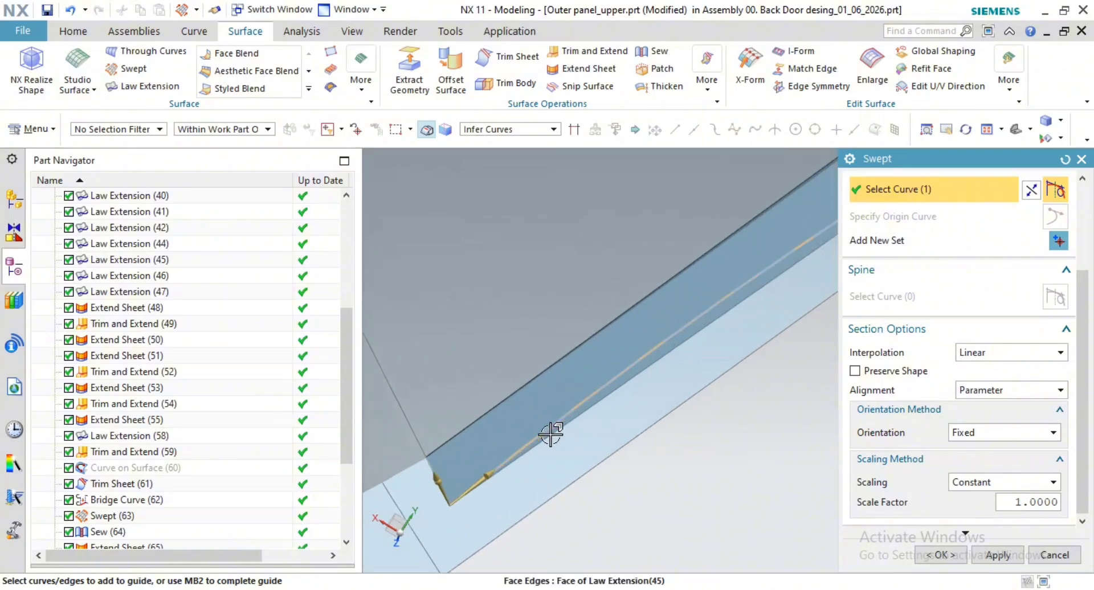
{"action": "middle_click_drag", "start_coordinate": [550, 435], "coordinate": [640, 416], "text": "shift"}
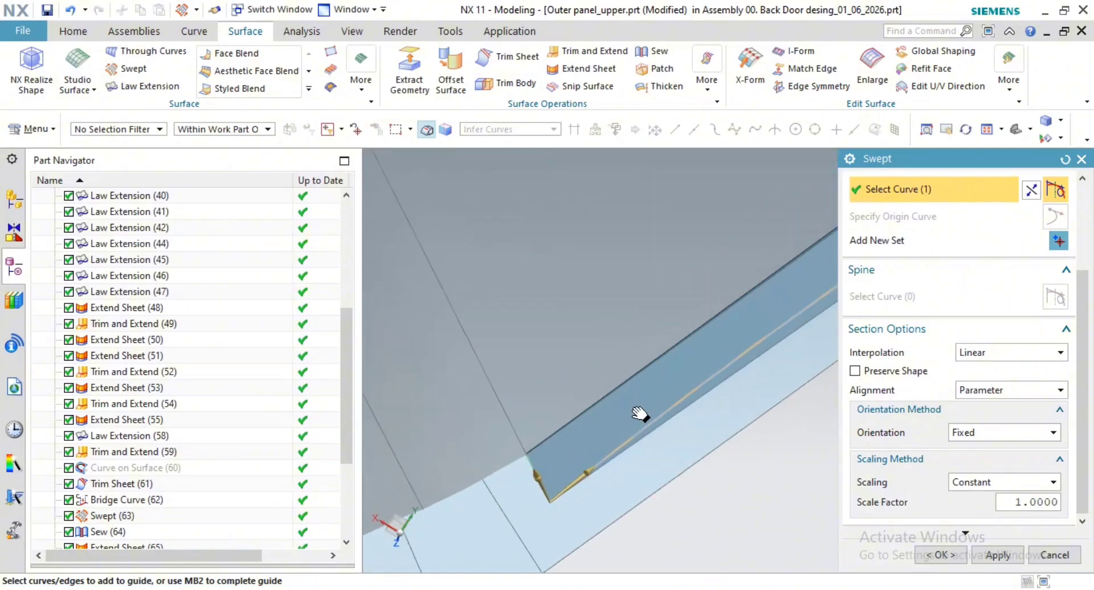
Step: Try to create the sweep with the long inner sheet edge opposite the bridge curve added to the guide, and deselect that edge
{"action": "left_click", "coordinate": [541, 442]}
{"action": "scroll", "coordinate": [611, 448], "scroll_direction": "up", "scroll_amount": 2}
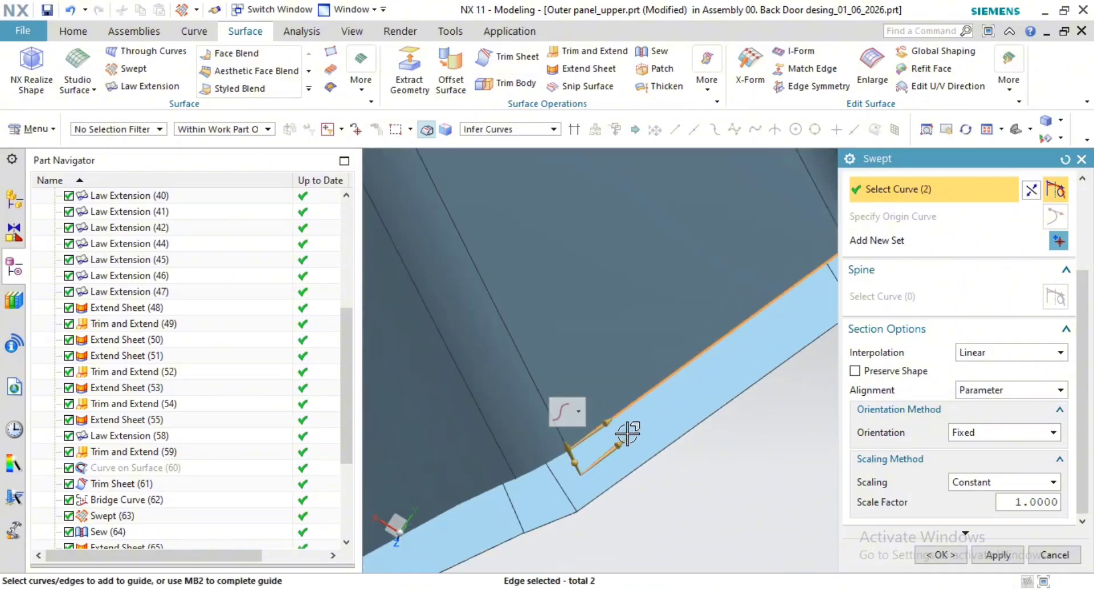
{"action": "scroll", "coordinate": [632, 434], "scroll_direction": "up", "scroll_amount": 3}
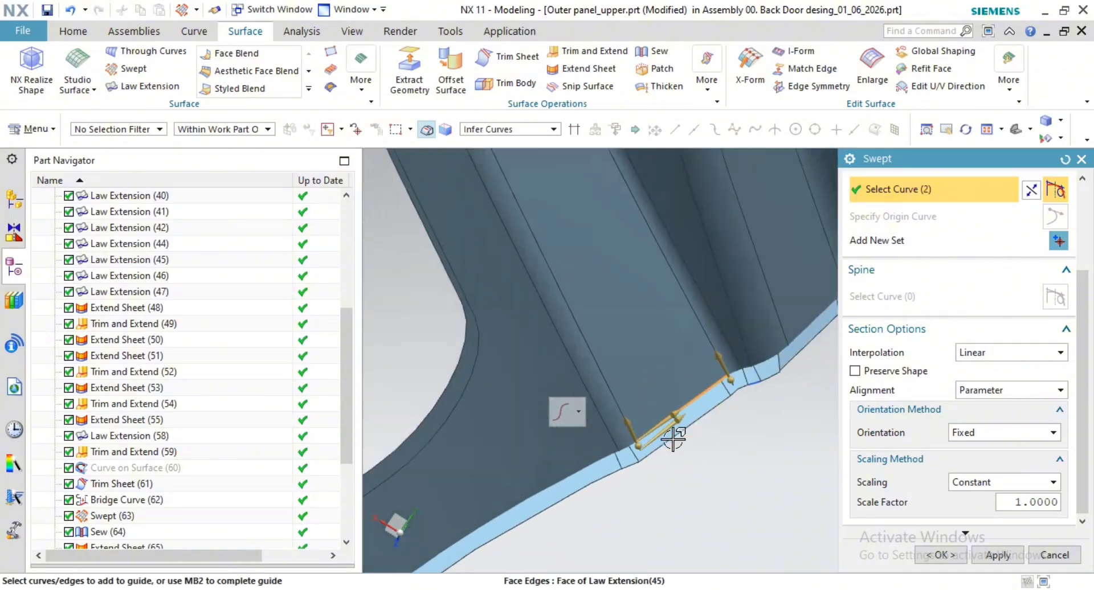
{"action": "left_click", "coordinate": [945, 552]}
{"action": "left_click", "coordinate": [558, 320]}
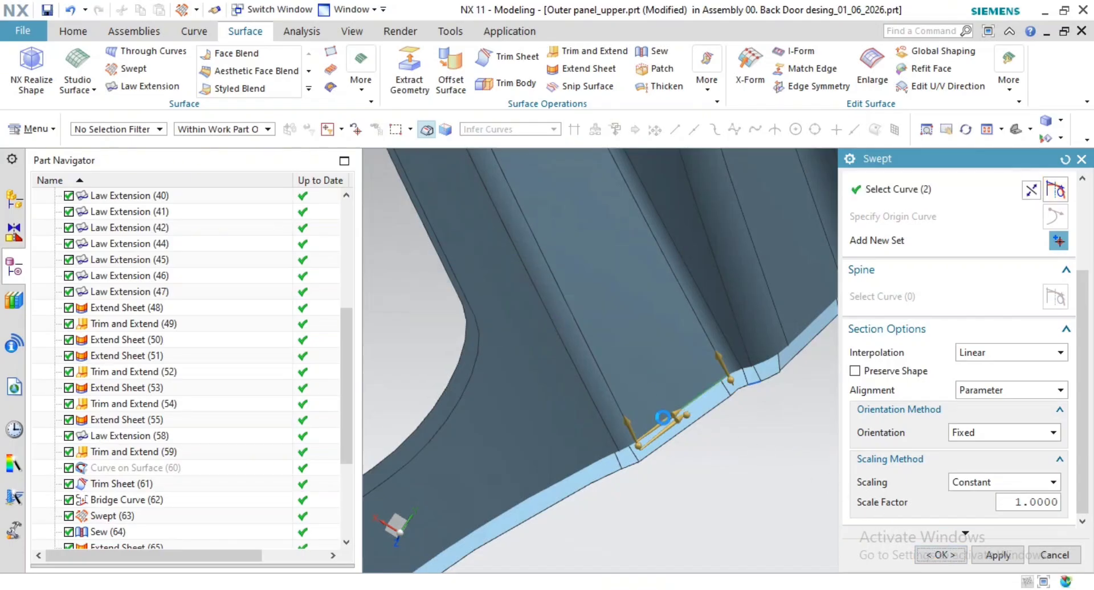
{"action": "scroll", "coordinate": [664, 425], "scroll_direction": "down", "scroll_amount": 3}
{"action": "left_click", "coordinate": [694, 418], "text": "shift"}
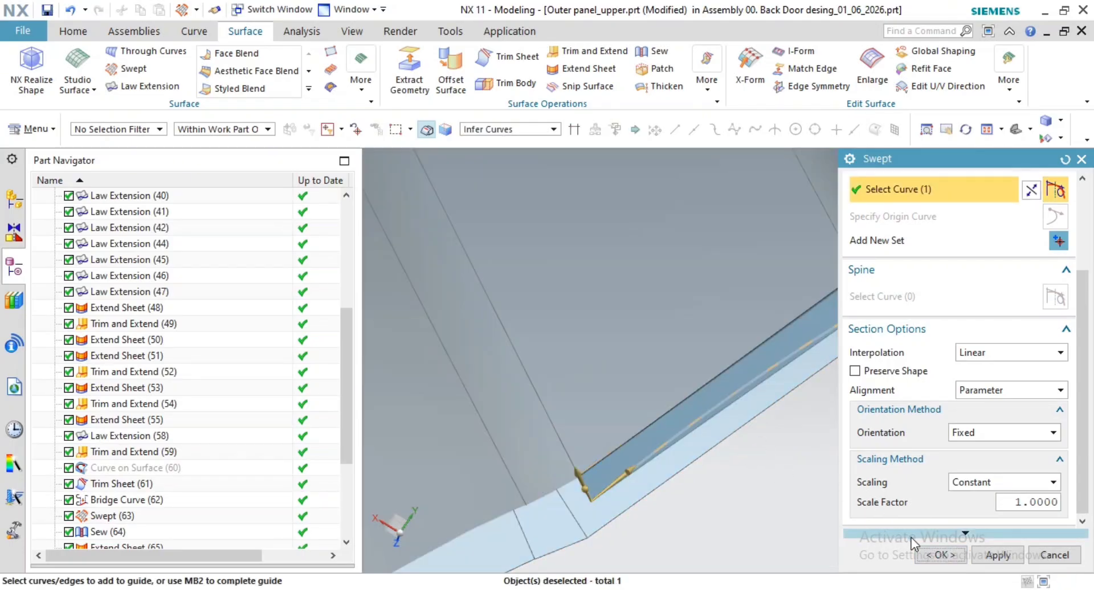
Step: Create the swept surface between the two tabs with only the bridge curve as its guide
{"action": "left_click", "coordinate": [935, 553]}
{"action": "scroll", "coordinate": [737, 449], "scroll_direction": "up", "scroll_amount": 3}
{"action": "middle_click_drag", "start_coordinate": [737, 449], "coordinate": [845, 401]}
{"action": "scroll", "coordinate": [837, 419], "scroll_direction": "up", "scroll_amount": 3}
{"action": "middle_click_drag", "start_coordinate": [992, 433], "coordinate": [640, 327], "text": "shift"}
{"action": "scroll", "coordinate": [930, 291], "scroll_direction": "down", "scroll_amount": 3}
{"action": "scroll", "coordinate": [730, 356], "scroll_direction": "down", "scroll_amount": 2}
{"action": "scroll", "coordinate": [632, 360], "scroll_direction": "down", "scroll_amount": 2}
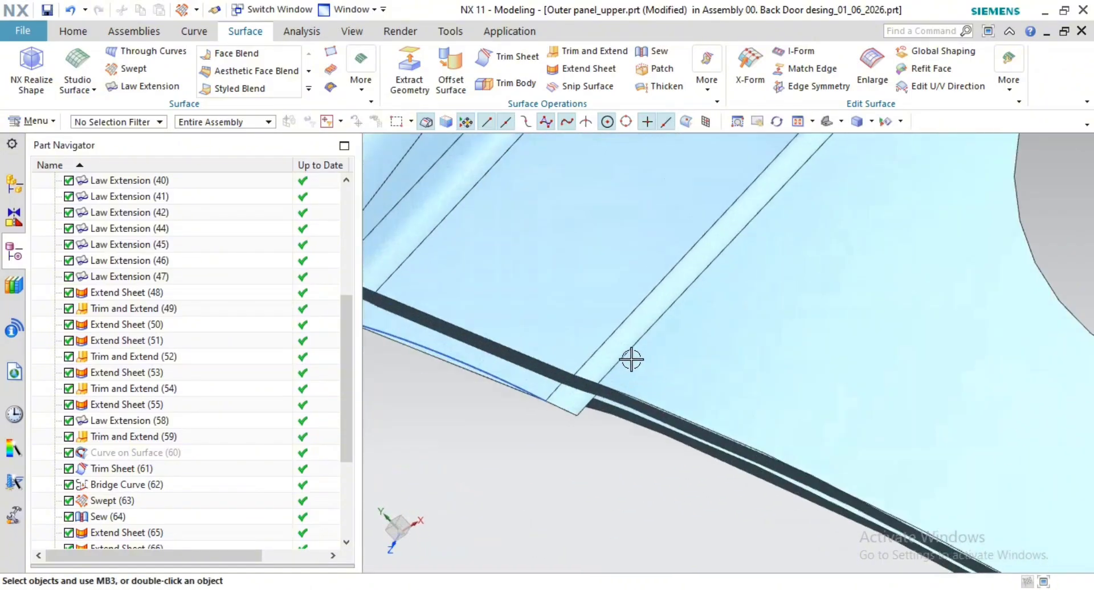
Step: Hide the bridge curve along the outer edge of the new swept surface
{"action": "scroll", "coordinate": [631, 360], "scroll_direction": "up", "scroll_amount": 3}
{"action": "right_click", "coordinate": [664, 355]}
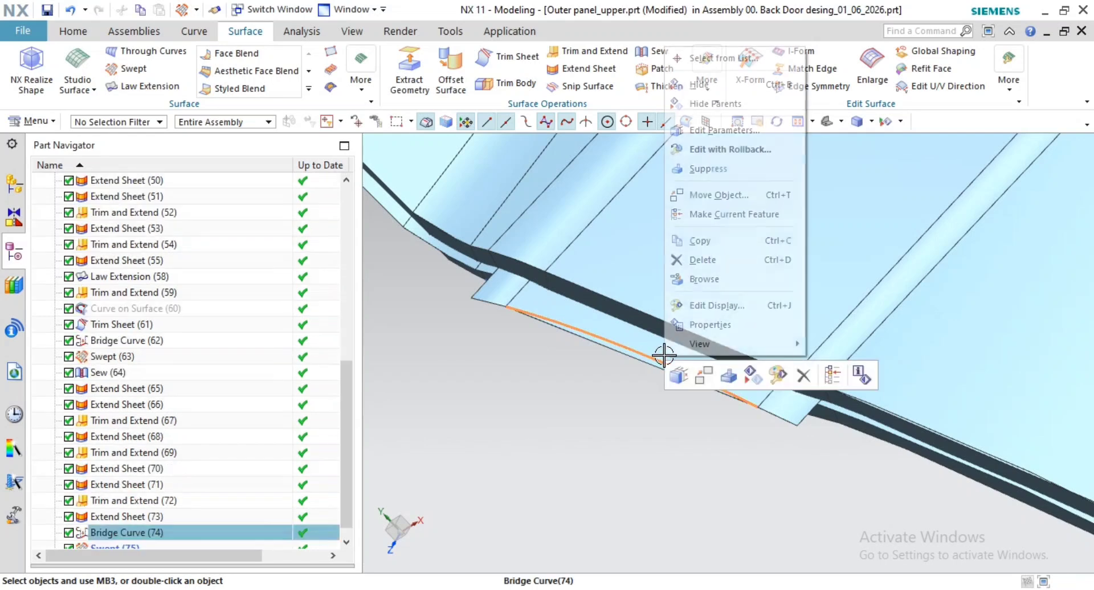
{"action": "right_click", "coordinate": [628, 344]}
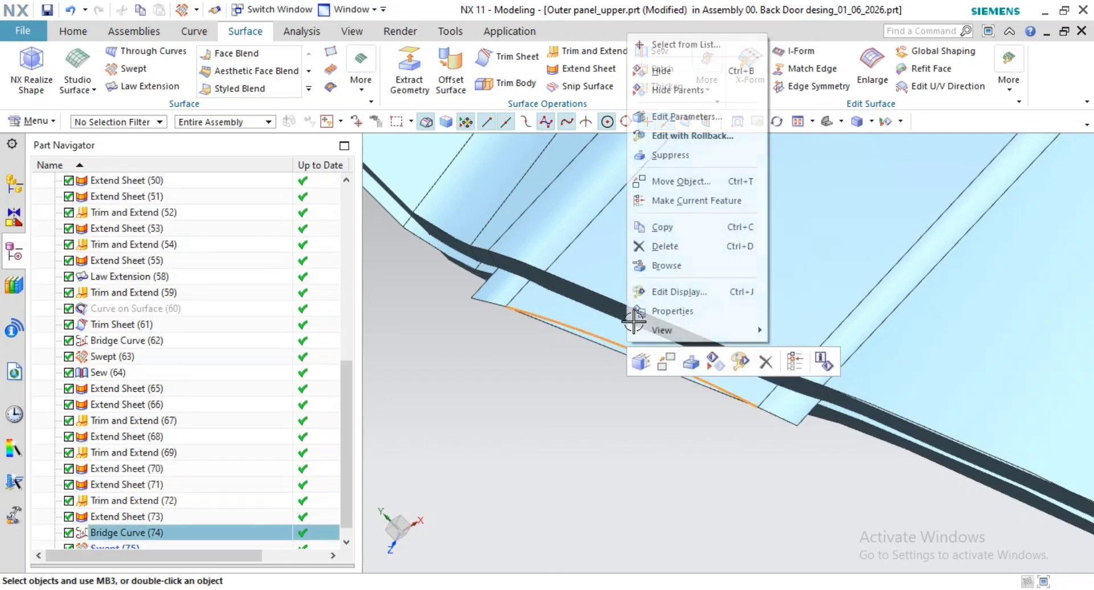
{"action": "left_click", "coordinate": [666, 69]}
{"action": "scroll", "coordinate": [546, 196], "scroll_direction": "down", "scroll_amount": 1}
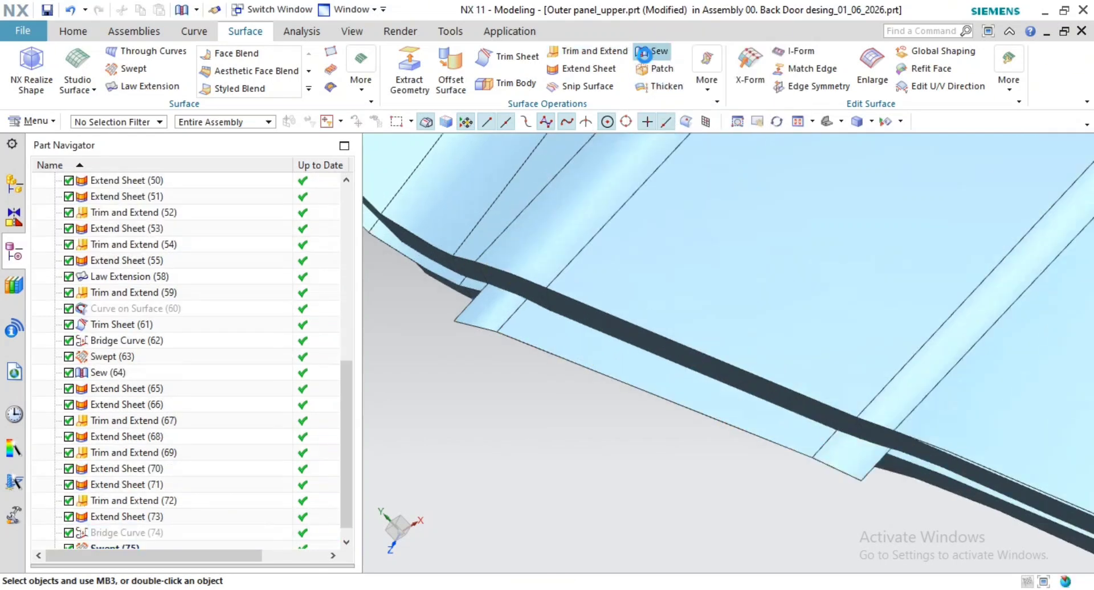
Step: Sew the swept surface to the extended inner offset sheet, using the inner sheet as target and a 0.01 tolerance
{"action": "left_click", "coordinate": [644, 54]}
{"action": "left_click", "coordinate": [499, 311]}
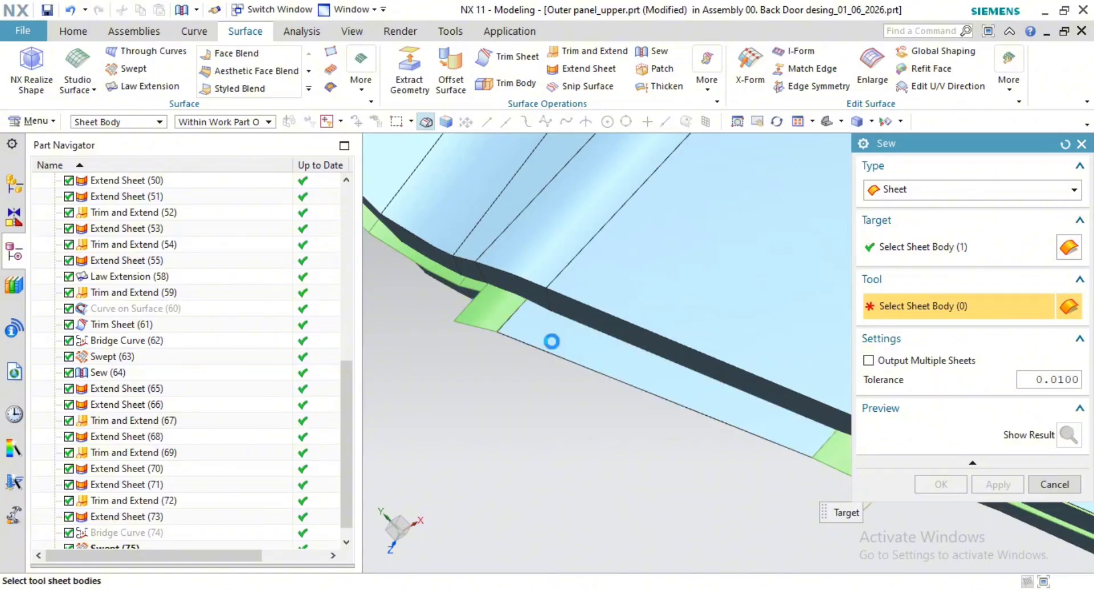
{"action": "scroll", "coordinate": [565, 325], "scroll_direction": "up", "scroll_amount": 3}
{"action": "left_click", "coordinate": [586, 319]}
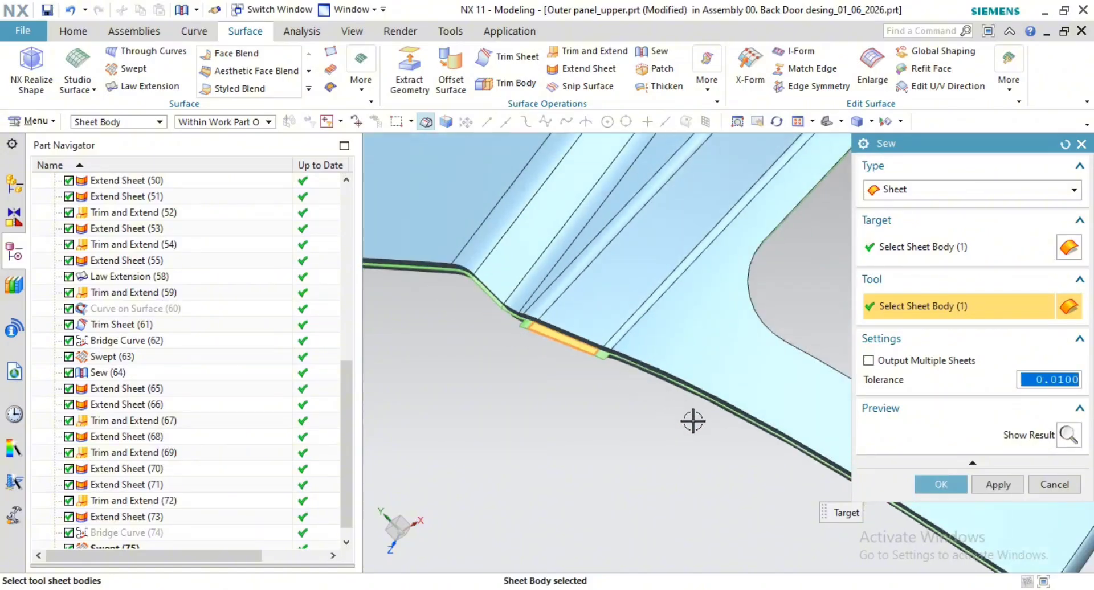
{"action": "middle_click_drag", "start_coordinate": [693, 421], "coordinate": [473, 178], "text": "shift"}
{"action": "scroll", "coordinate": [808, 337], "scroll_direction": "down", "scroll_amount": 3}
{"action": "middle_click_drag", "start_coordinate": [808, 337], "coordinate": [673, 341], "text": "shift"}
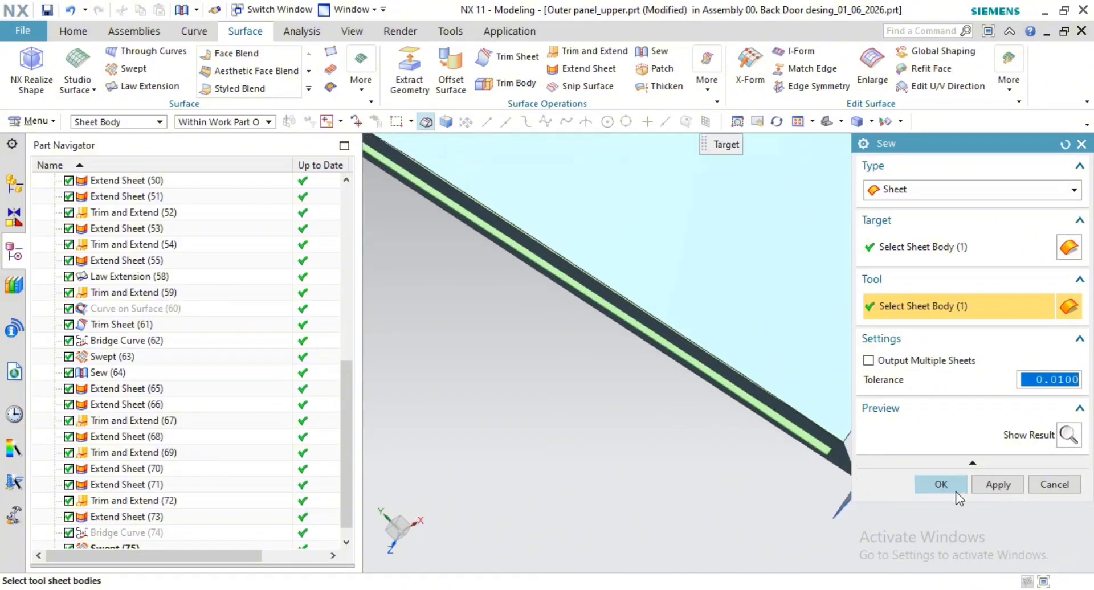
{"action": "left_click", "coordinate": [957, 494]}
Step: Begin a three-face Face Blend with all outer panel faces as the first face set and reverse its direction
{"action": "scroll", "coordinate": [588, 355], "scroll_direction": "up", "scroll_amount": 3}
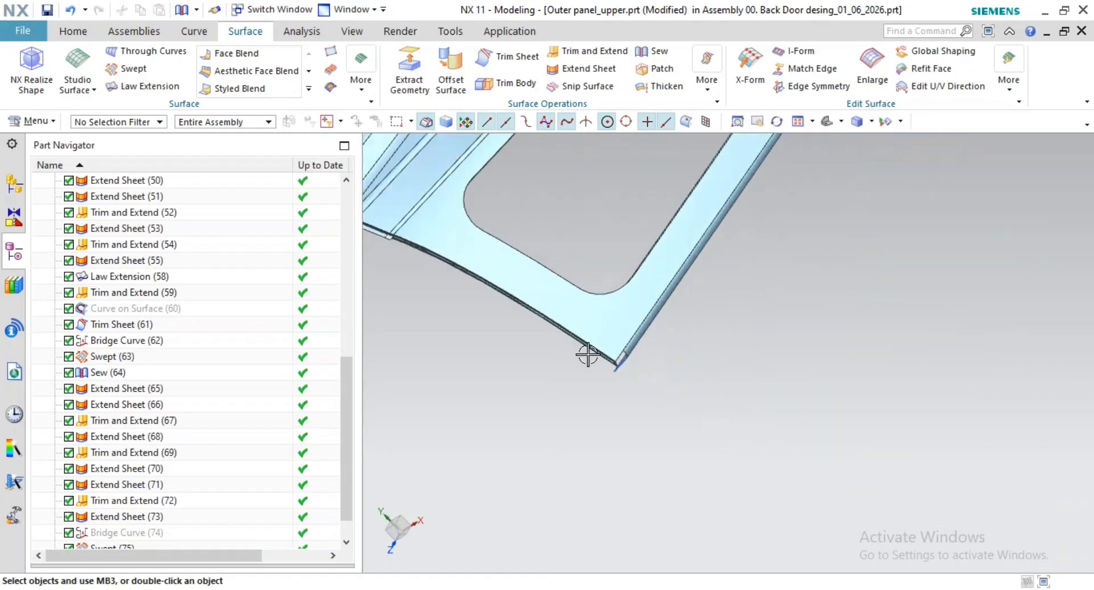
{"action": "middle_click_drag", "start_coordinate": [574, 428], "coordinate": [906, 447], "text": "shift"}
{"action": "scroll", "coordinate": [708, 332], "scroll_direction": "up", "scroll_amount": 3}
{"action": "middle_click_drag", "start_coordinate": [655, 322], "coordinate": [672, 315]}
{"action": "middle_click_drag", "start_coordinate": [711, 385], "coordinate": [1047, 386], "text": "shift"}
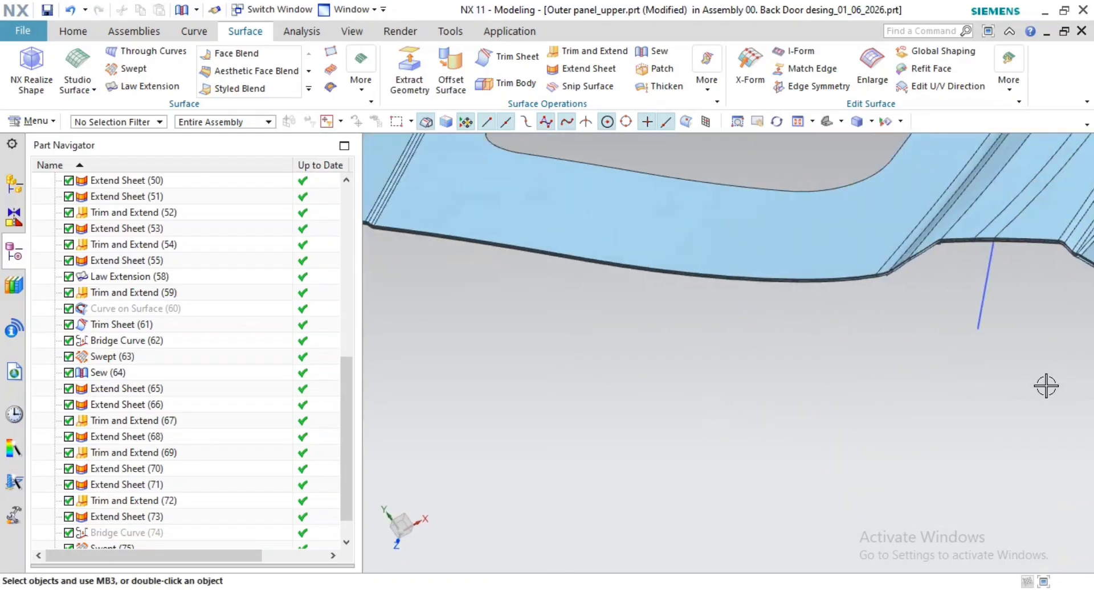
{"action": "scroll", "coordinate": [702, 353], "scroll_direction": "up", "scroll_amount": 3}
{"action": "middle_click_drag", "start_coordinate": [701, 349], "coordinate": [723, 373], "text": "shift"}
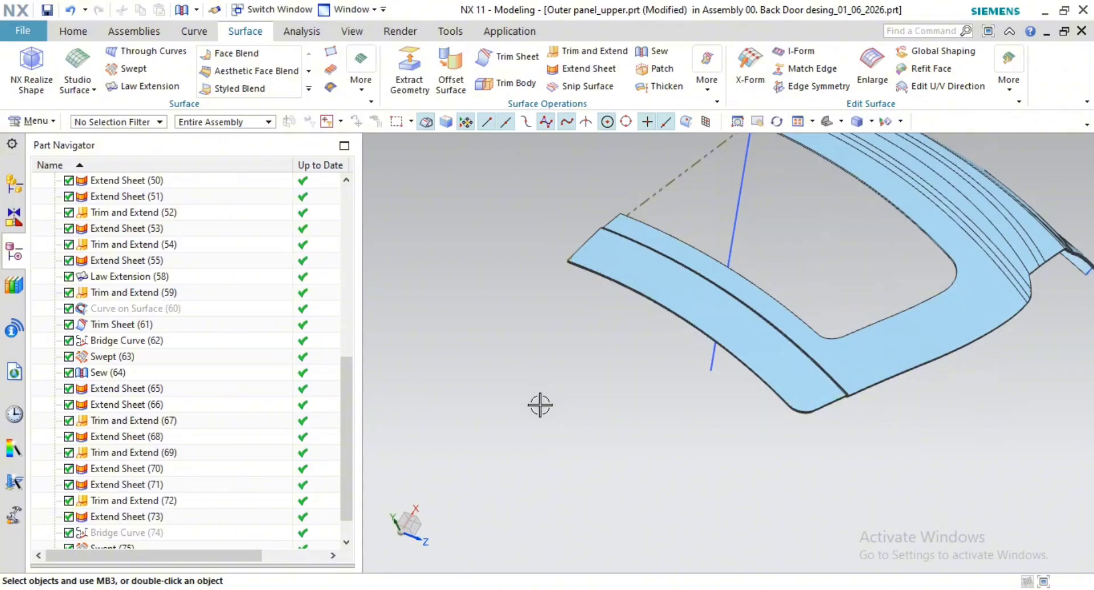
{"action": "left_click", "coordinate": [272, 53]}
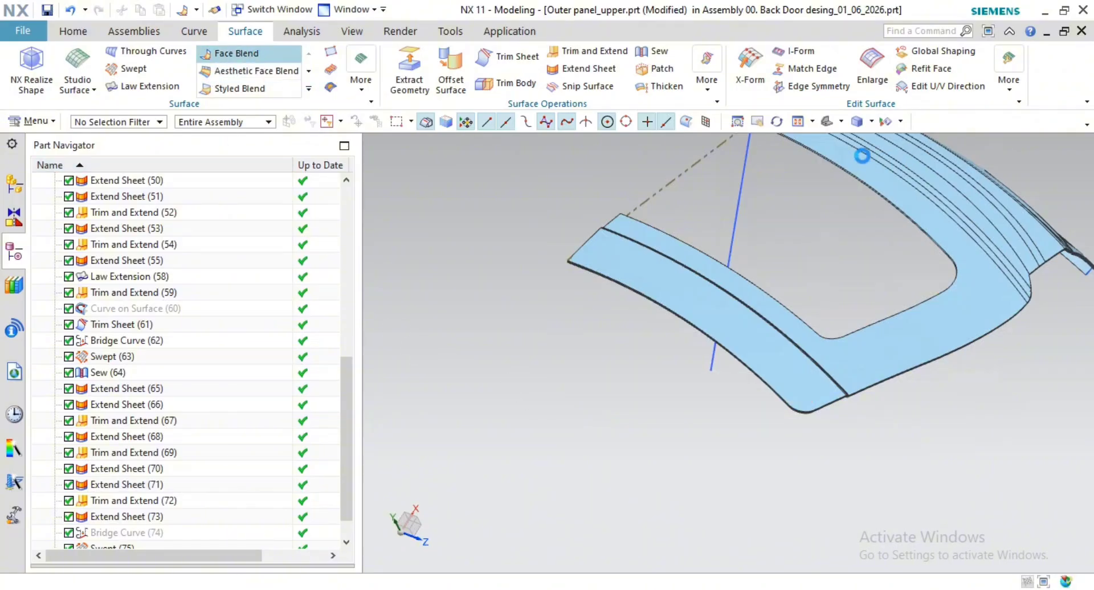
{"action": "left_click", "coordinate": [902, 204]}
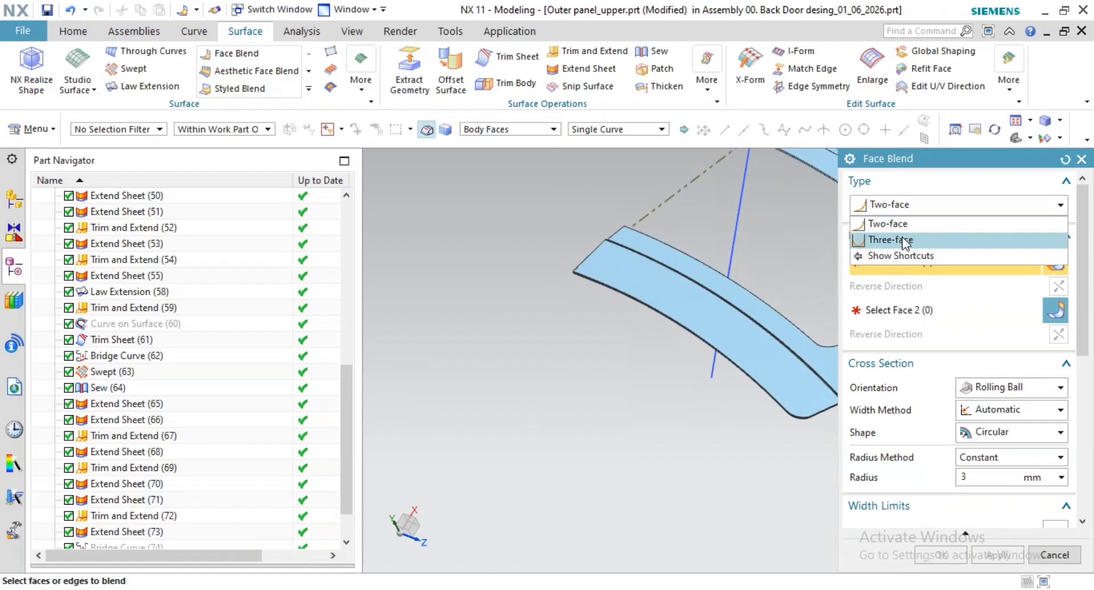
{"action": "left_click", "coordinate": [903, 240]}
{"action": "middle_click_drag", "start_coordinate": [788, 271], "coordinate": [594, 325]}
{"action": "left_click", "coordinate": [594, 325]}
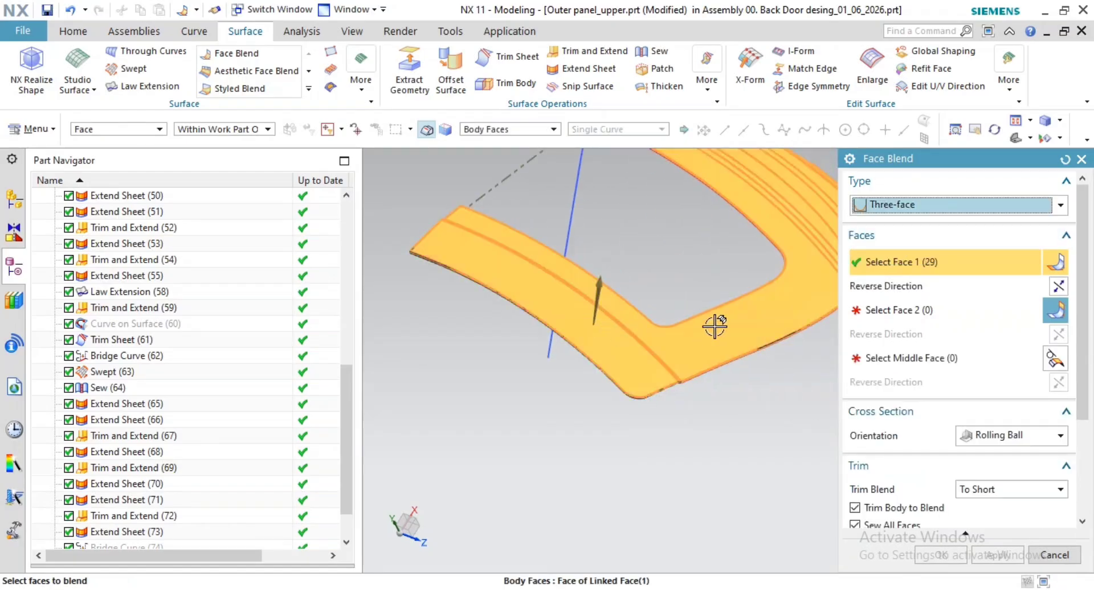
{"action": "middle_click_drag", "start_coordinate": [693, 255], "coordinate": [469, 251], "text": "shift"}
{"action": "middle_click", "coordinate": [540, 283]}
{"action": "middle_click_drag", "start_coordinate": [540, 283], "coordinate": [677, 286], "text": "shift"}
{"action": "double_click", "coordinate": [510, 280]}
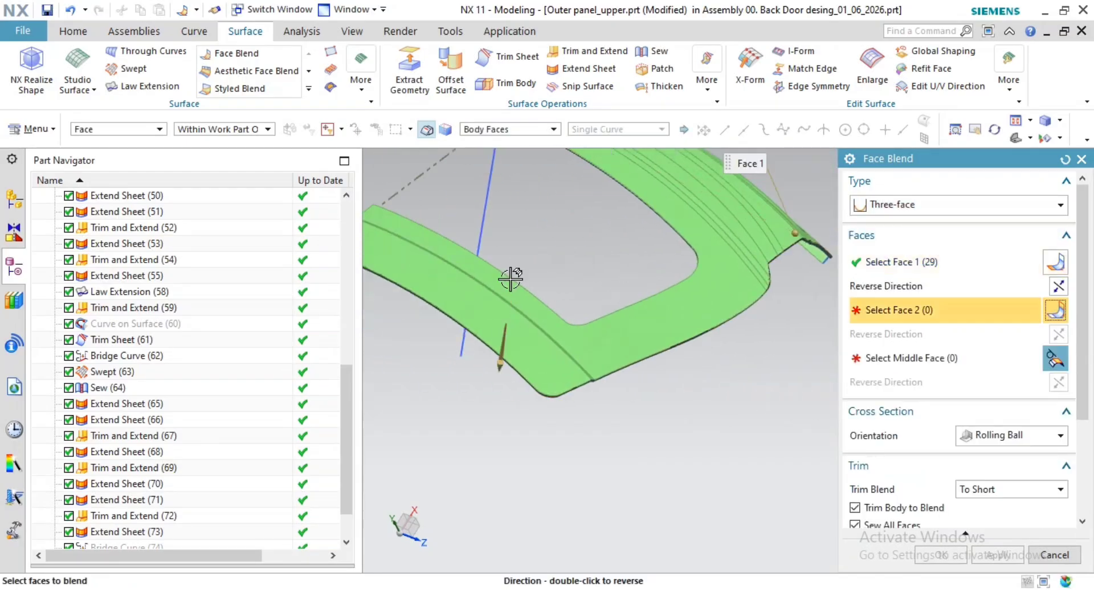
Step: Set the inner offset sheet as the blend's second face set and the law-extension flange between the sheets as its middle faces
{"action": "middle_click_drag", "start_coordinate": [510, 279], "coordinate": [596, 237]}
{"action": "left_click", "coordinate": [674, 251]}
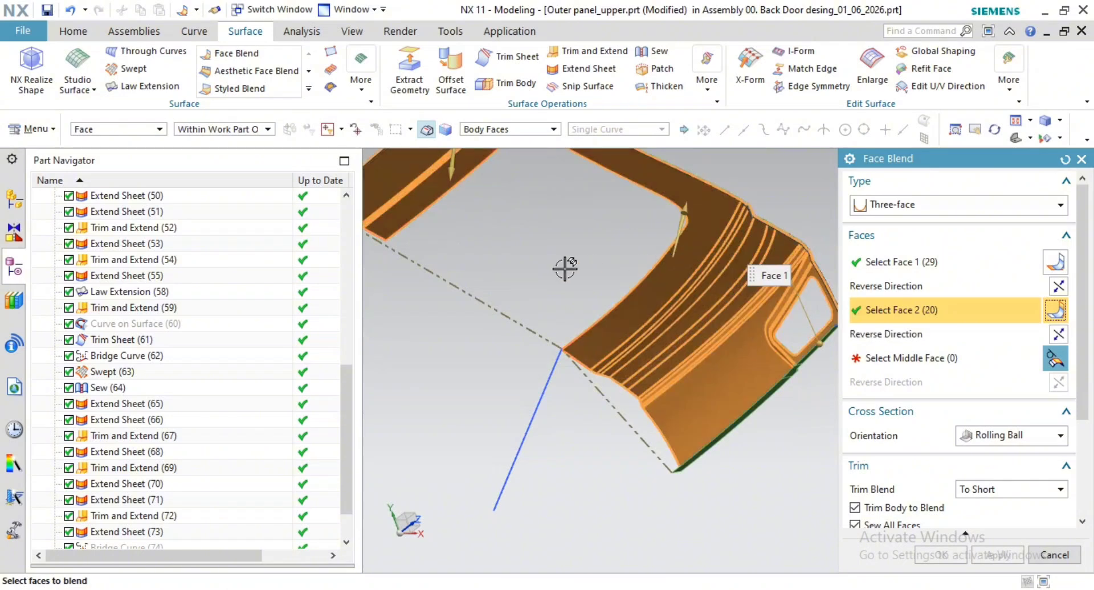
{"action": "middle_click", "coordinate": [565, 268]}
{"action": "scroll", "coordinate": [633, 242], "scroll_direction": "up", "scroll_amount": 8}
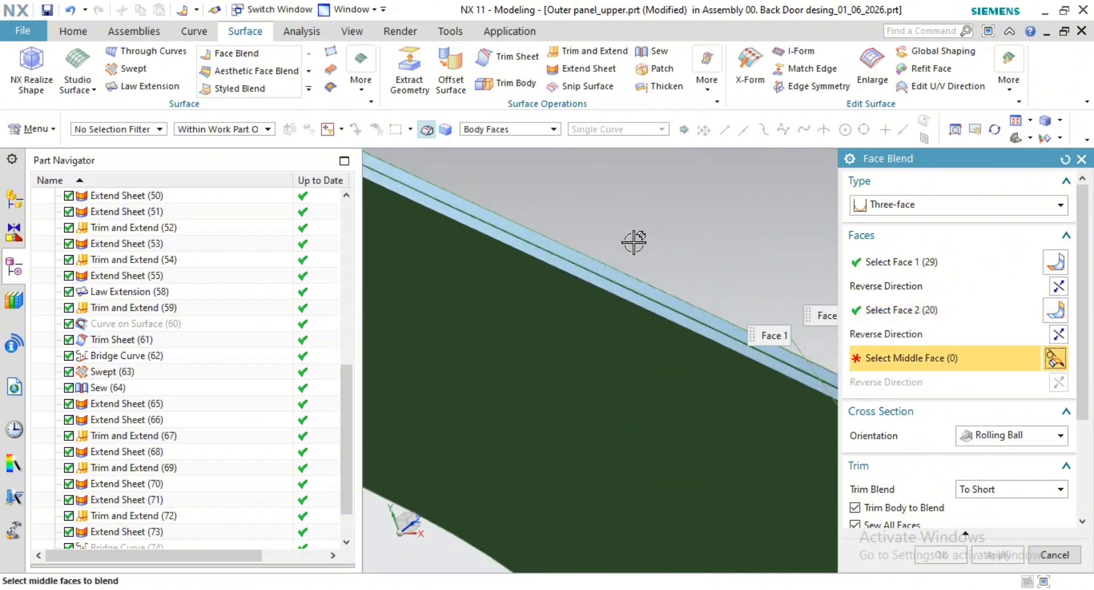
{"action": "scroll", "coordinate": [621, 231], "scroll_direction": "up", "scroll_amount": 4}
{"action": "left_click", "coordinate": [610, 218]}
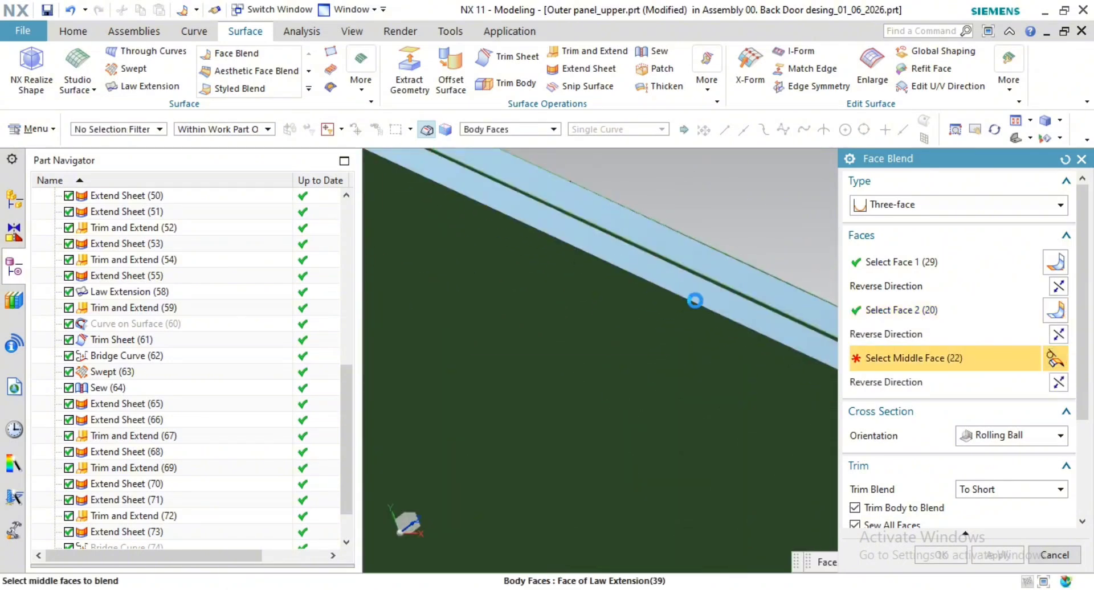